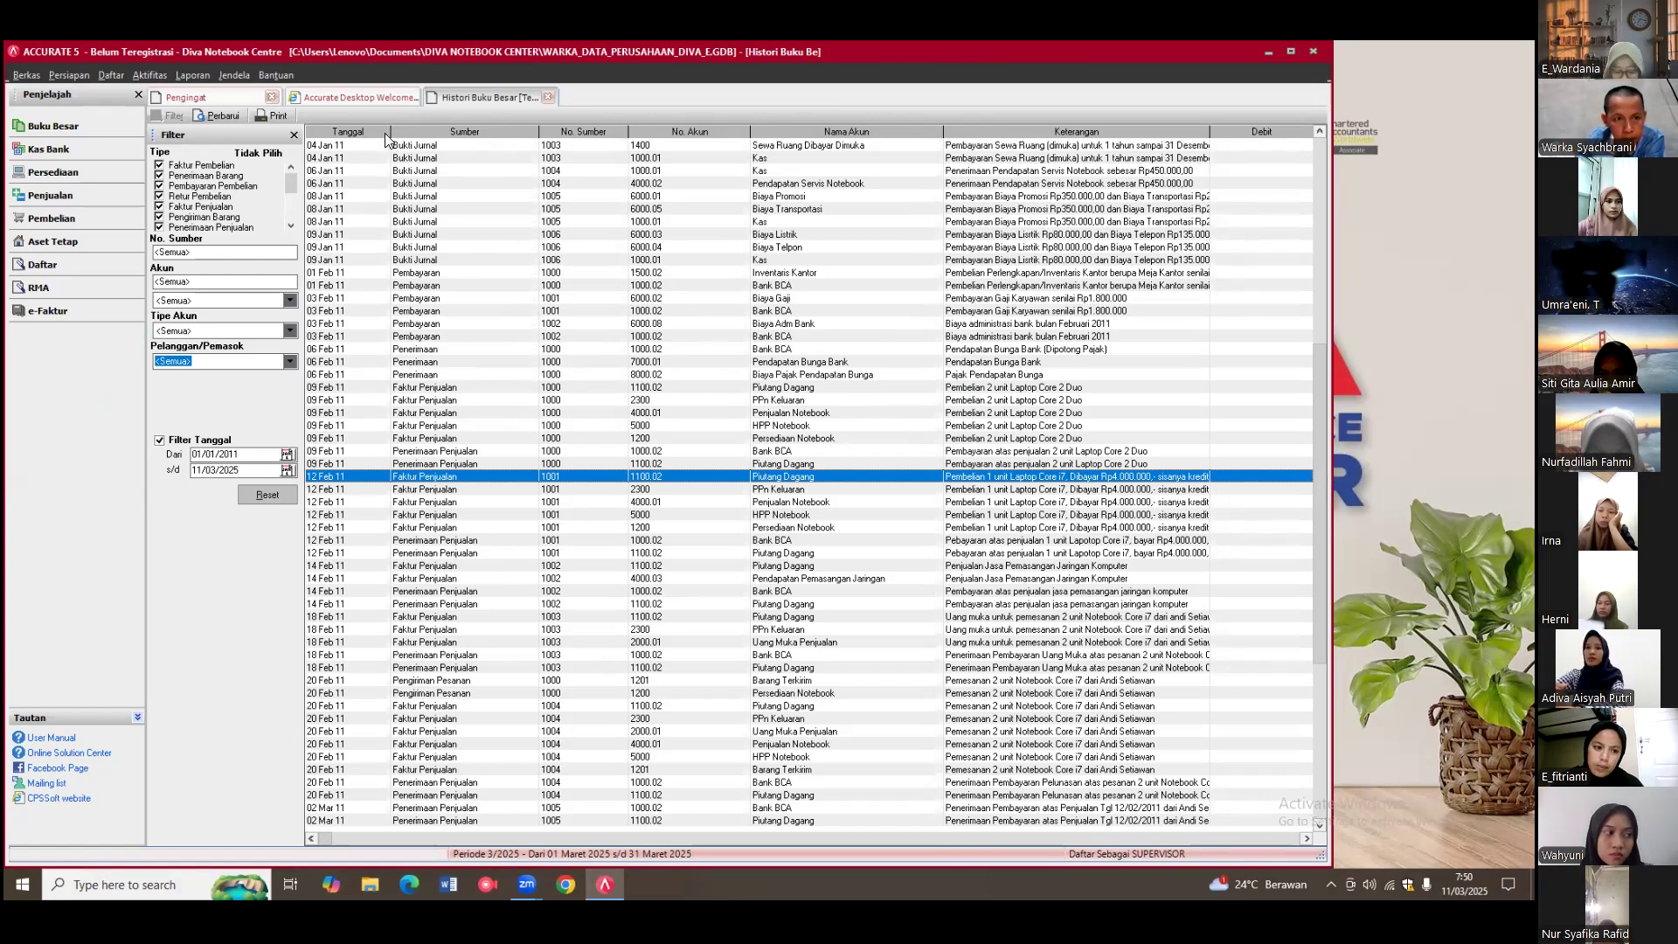
Step: Narrow the Tanggal, Sumber, No. Sumber, No. Akun and Debit columns so the Debit and Kredit amounts fit in view
left_click_drag(390, 133, 362, 135)
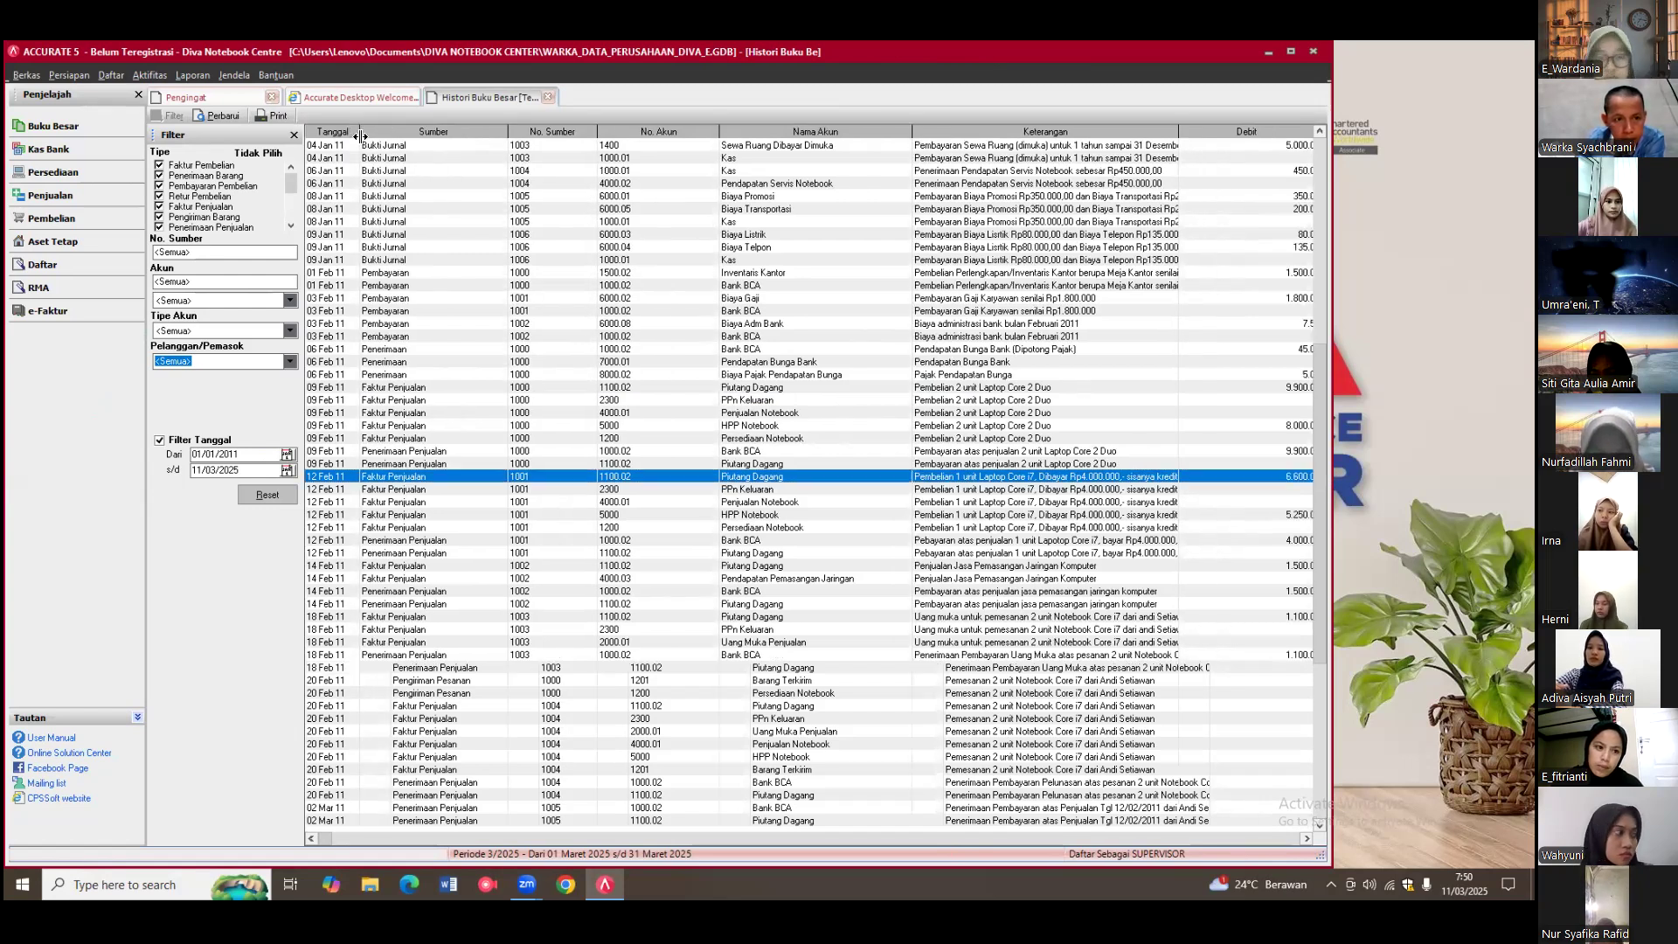
mouse_move(508, 136)
left_mouse_down()
mouse_move(463, 136)
mouse_move(549, 133)
mouse_move(516, 133)
left_mouse_up()
left_click_drag(635, 133, 567, 133)
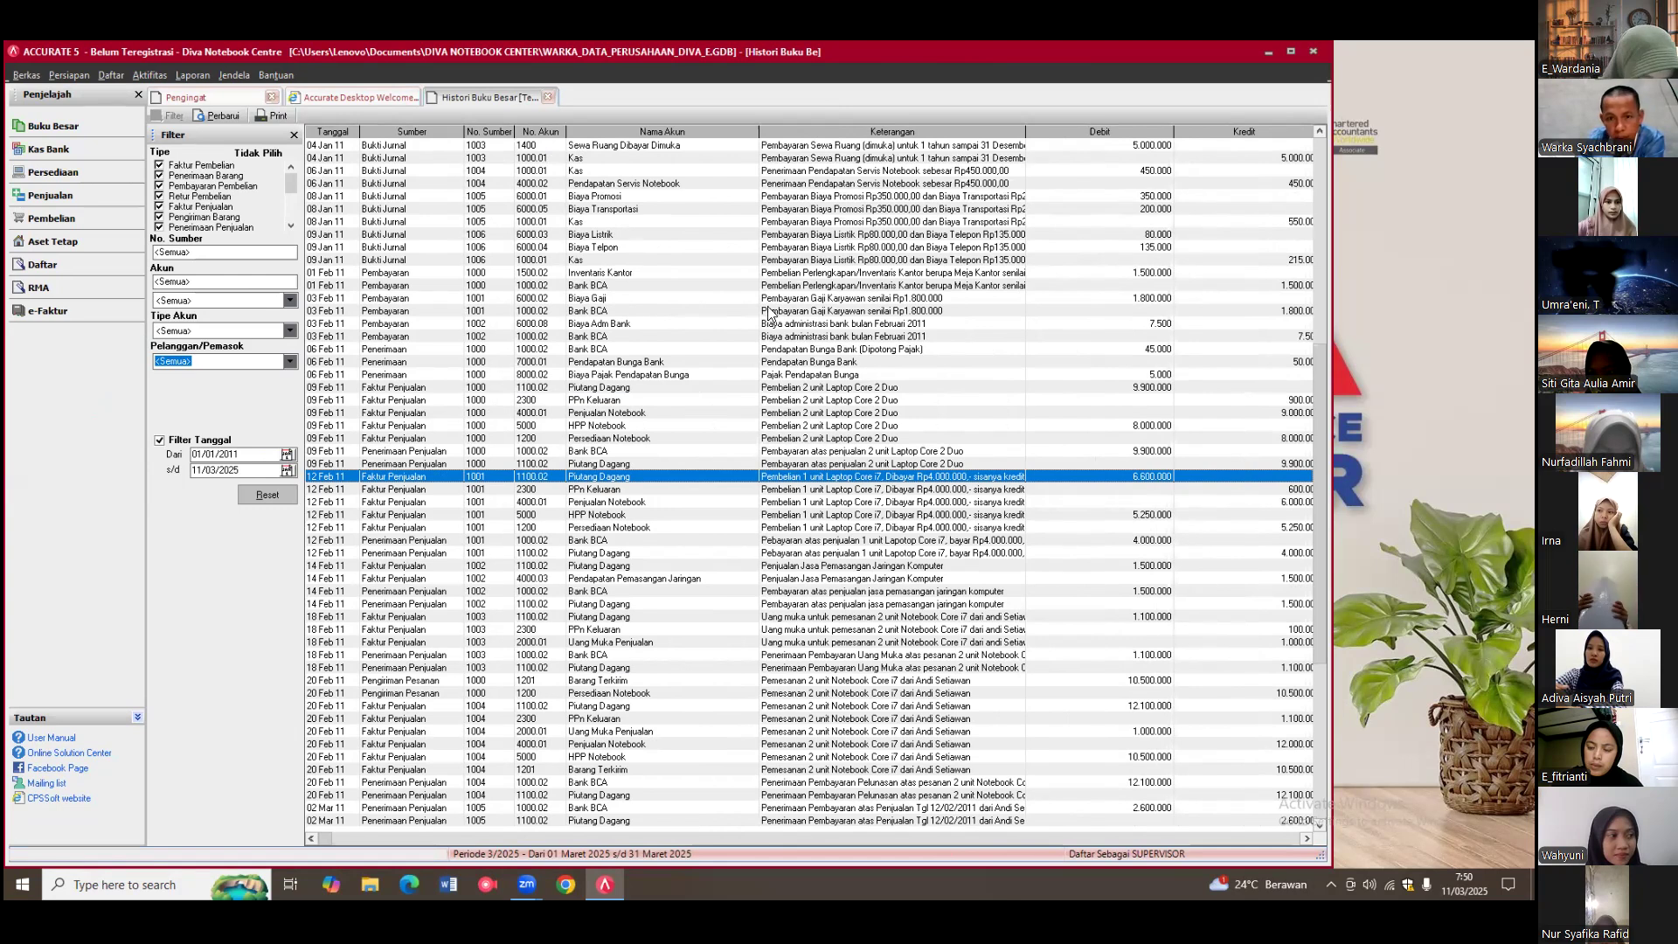
left_click_drag(1173, 133, 1141, 134)
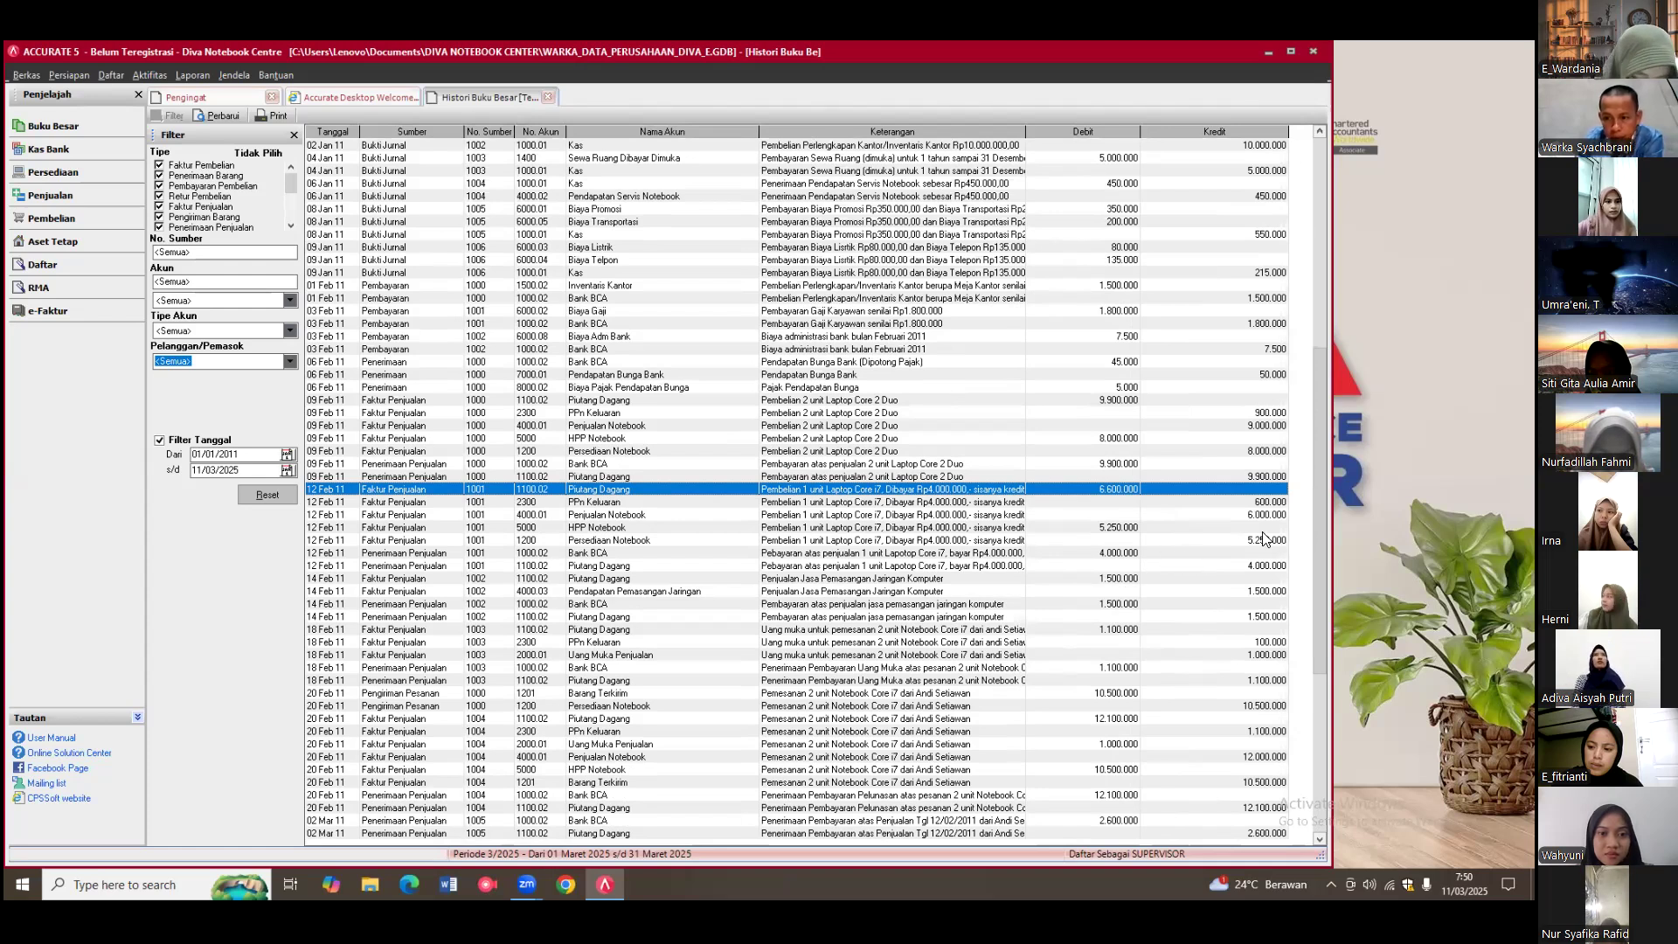
Step: Review the general ledger history entries from the 12 Feb 11 sales invoice down to the last 02 Mar 11 entry
key("Down")
key("Down")
key("Down")
key("Down")
key("Down")
key("Down")
key("Down")
key("Down")
key("Down")
key("Down")
key("Down")
key("Down")
key("Down")
key("Down")
key("Down")
key("Down")
key("Down")
key("Down")
key("Down")
key("Down")
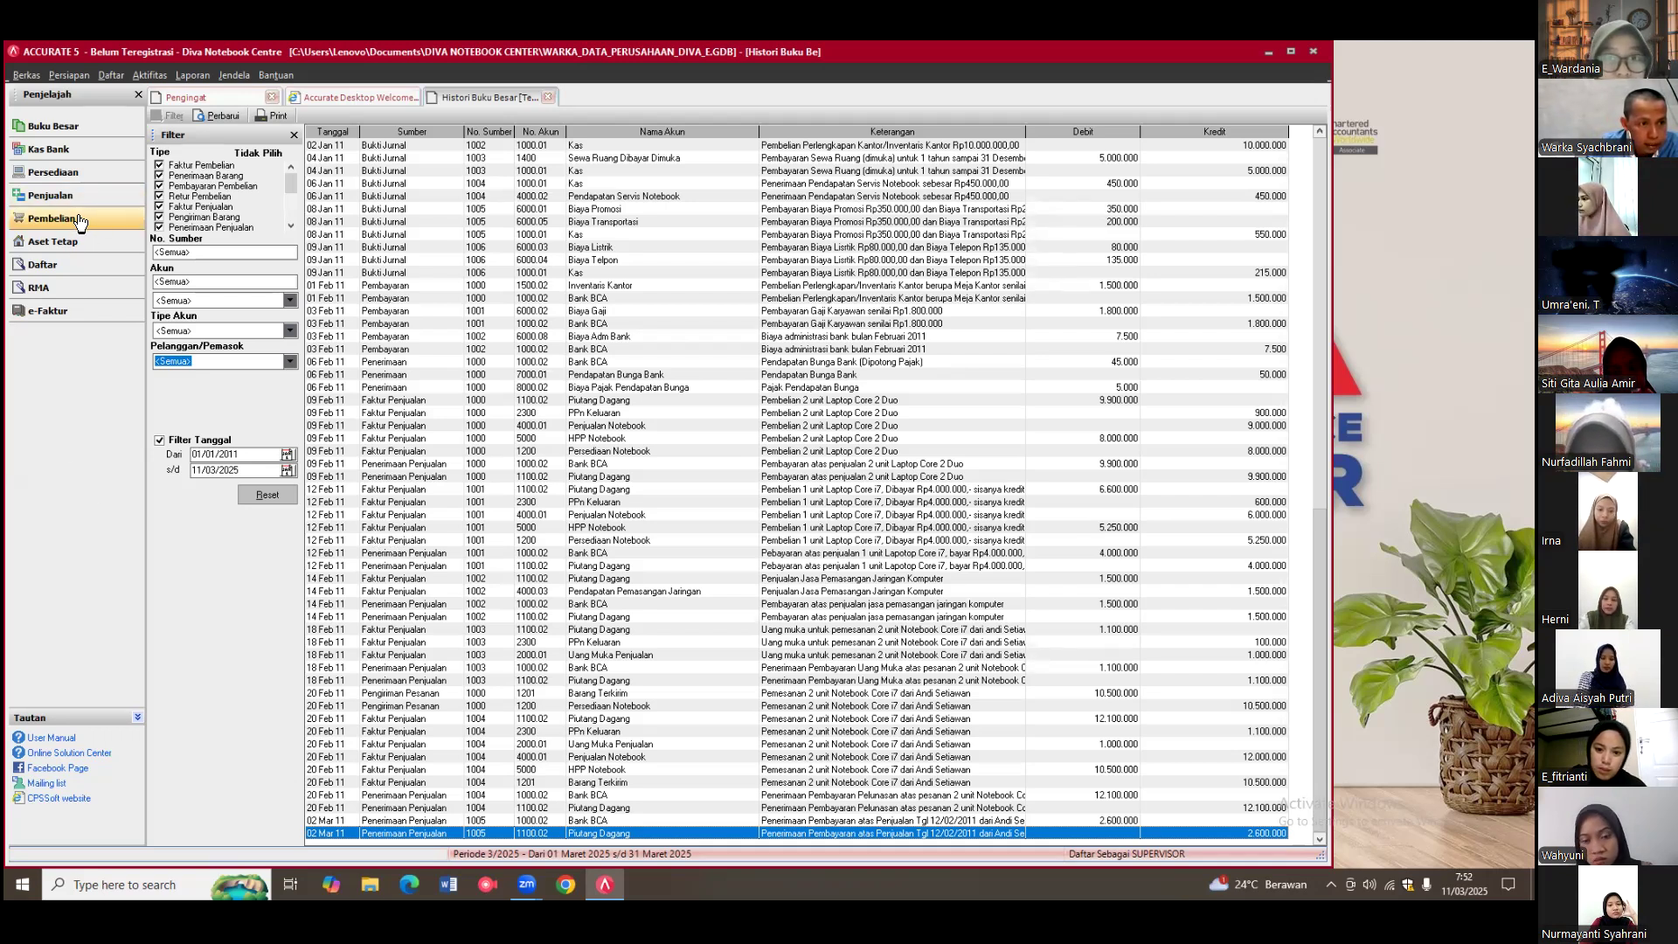
Step: Create a new purchase invoice and choose CV Citra Angkasa as the vendor
left_click(82, 221)
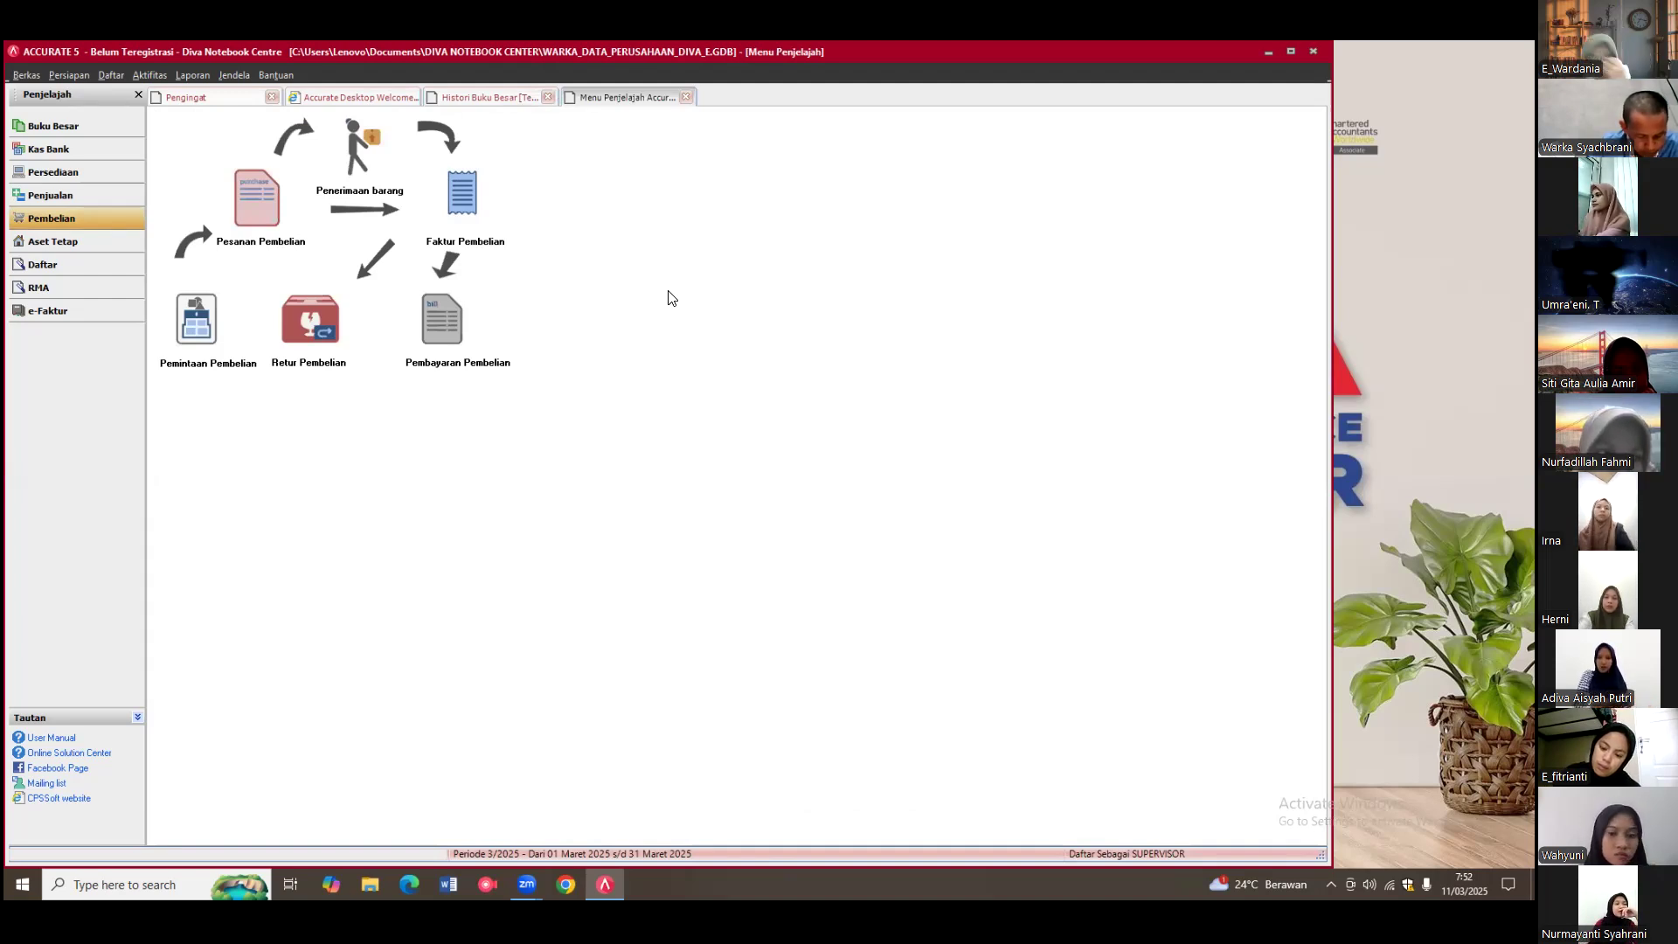
left_click(463, 216)
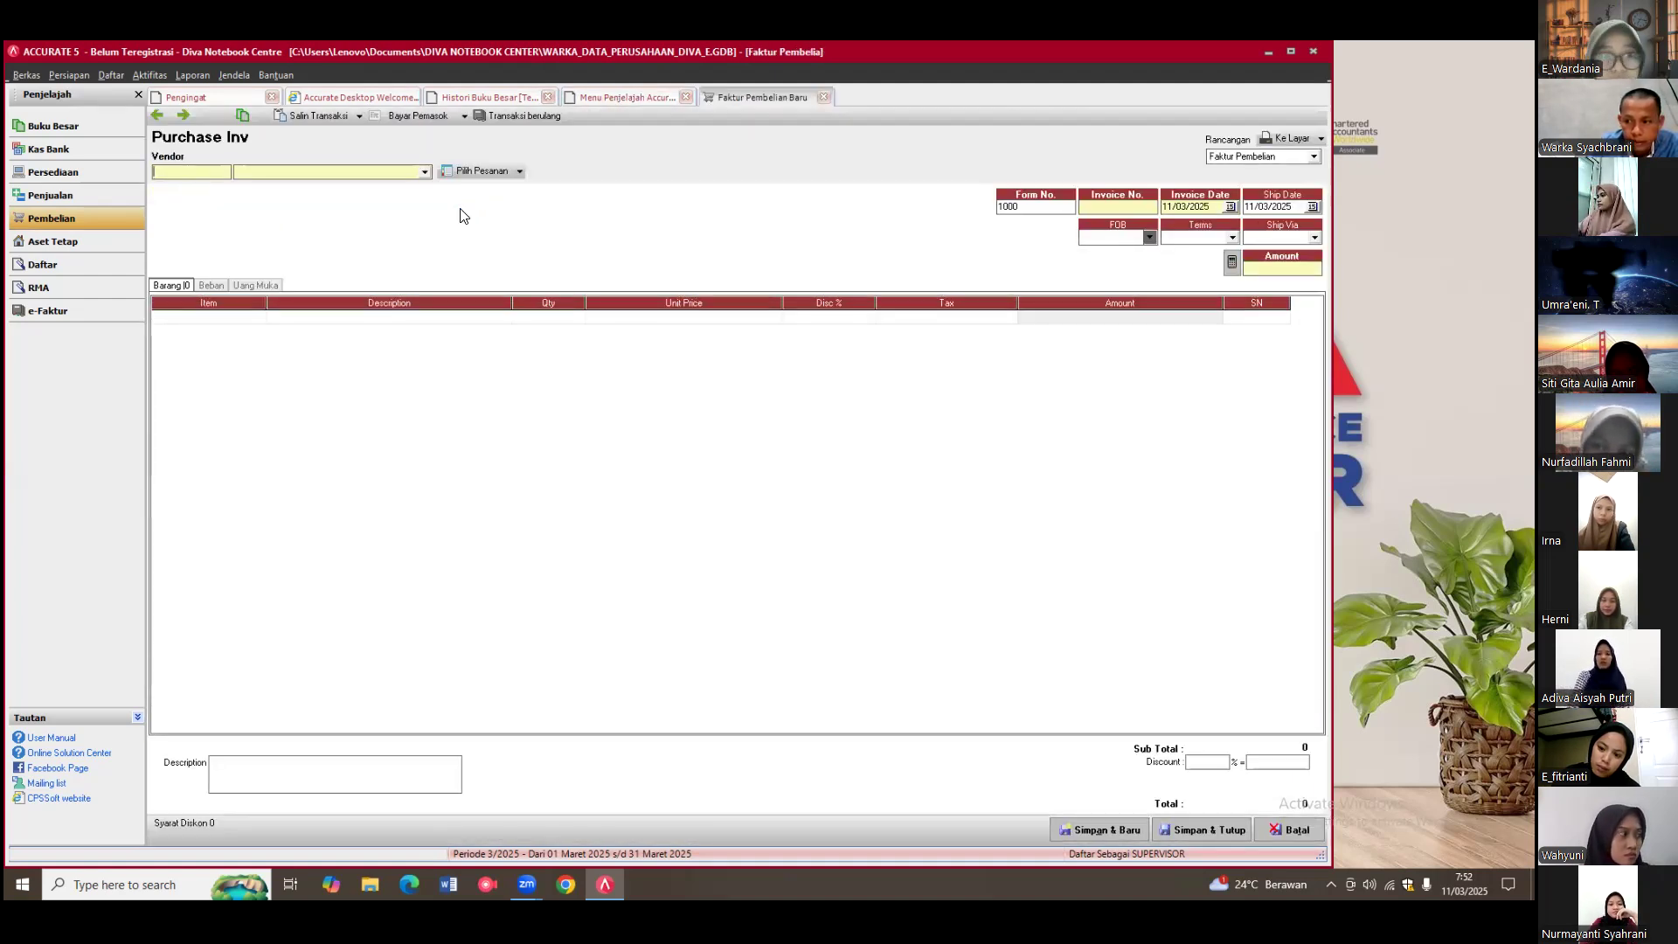
left_click(427, 173)
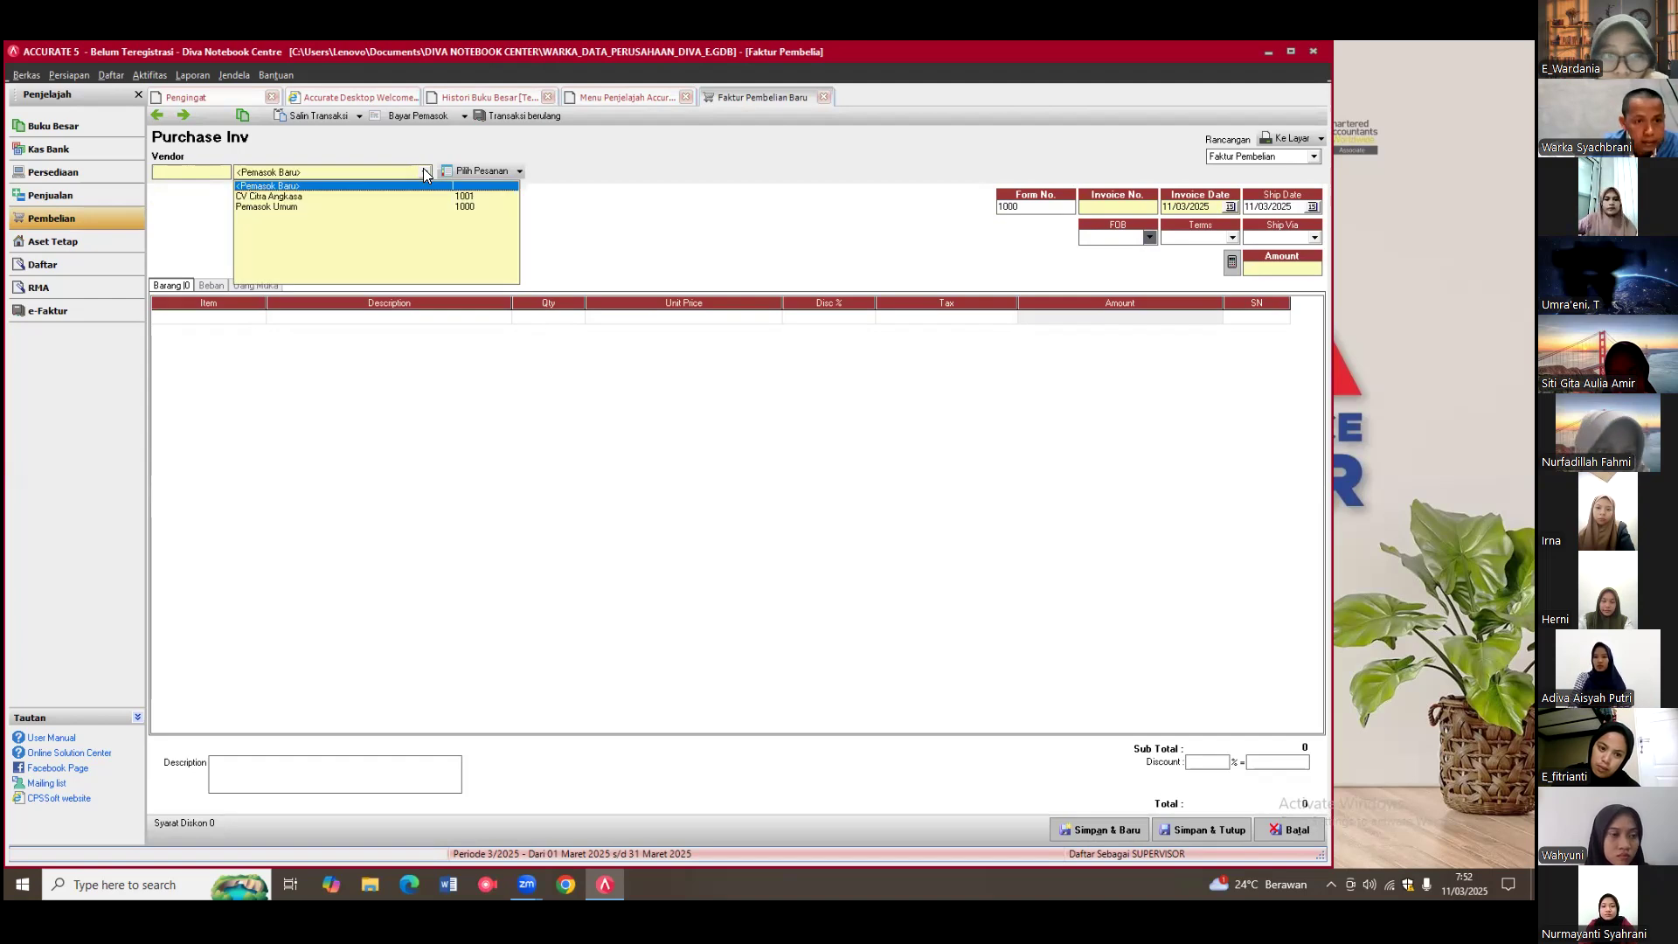
left_click(287, 204)
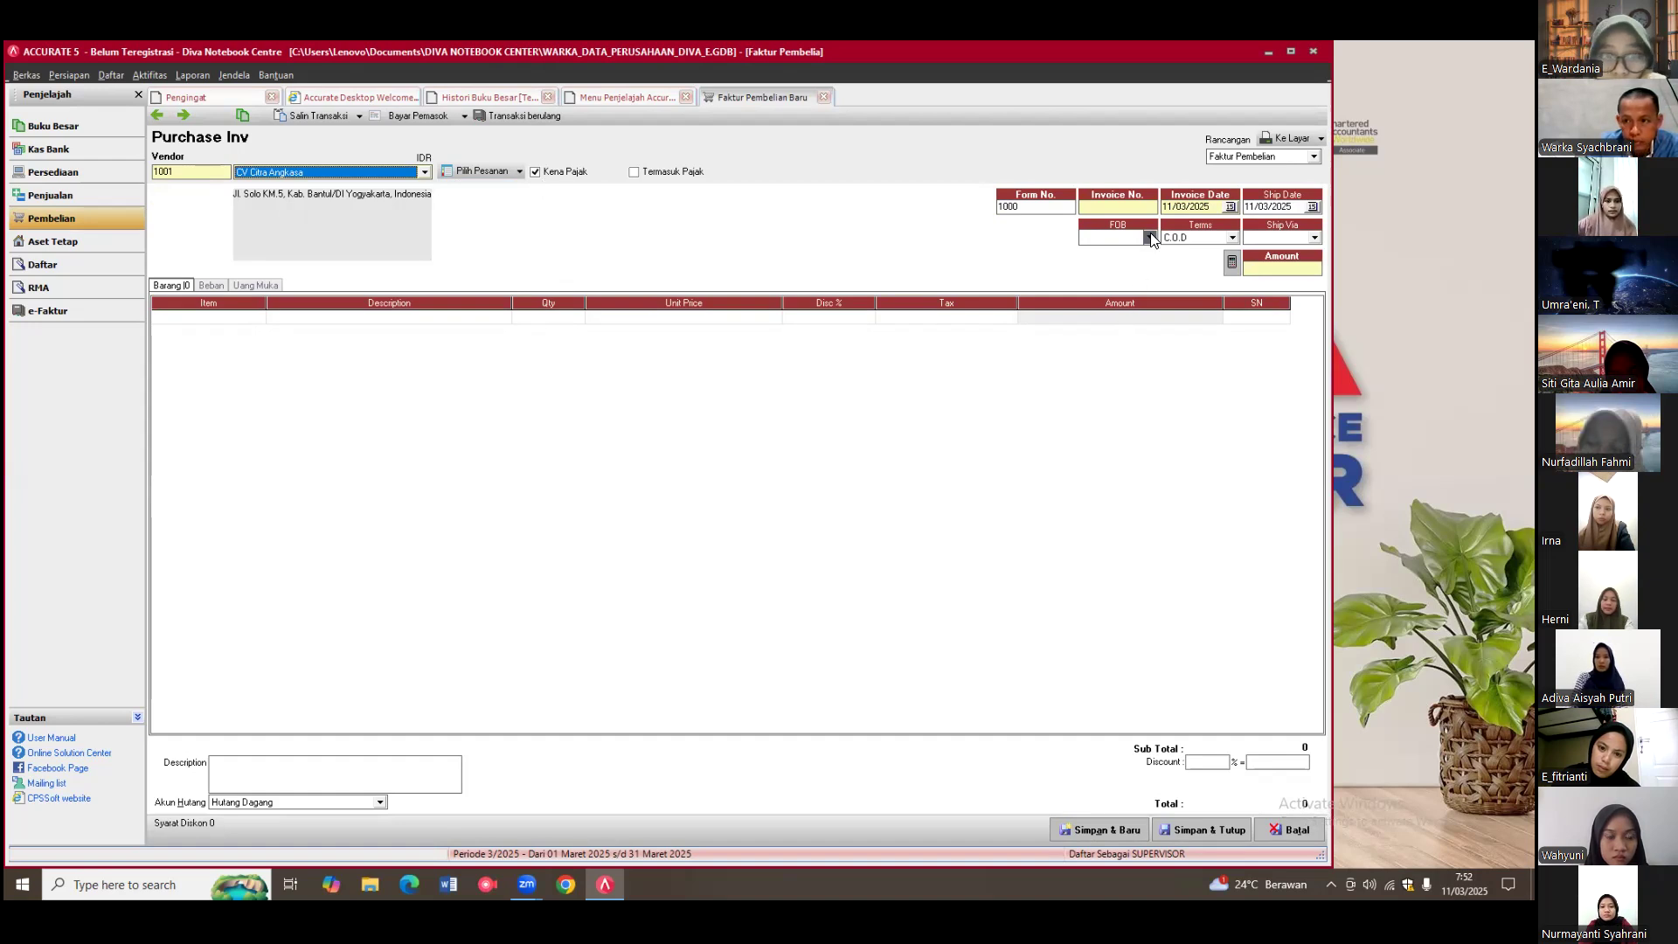
Step: Set the invoice number to 1000 and both the invoice date and ship date to 04/03/2011
left_click(1146, 208)
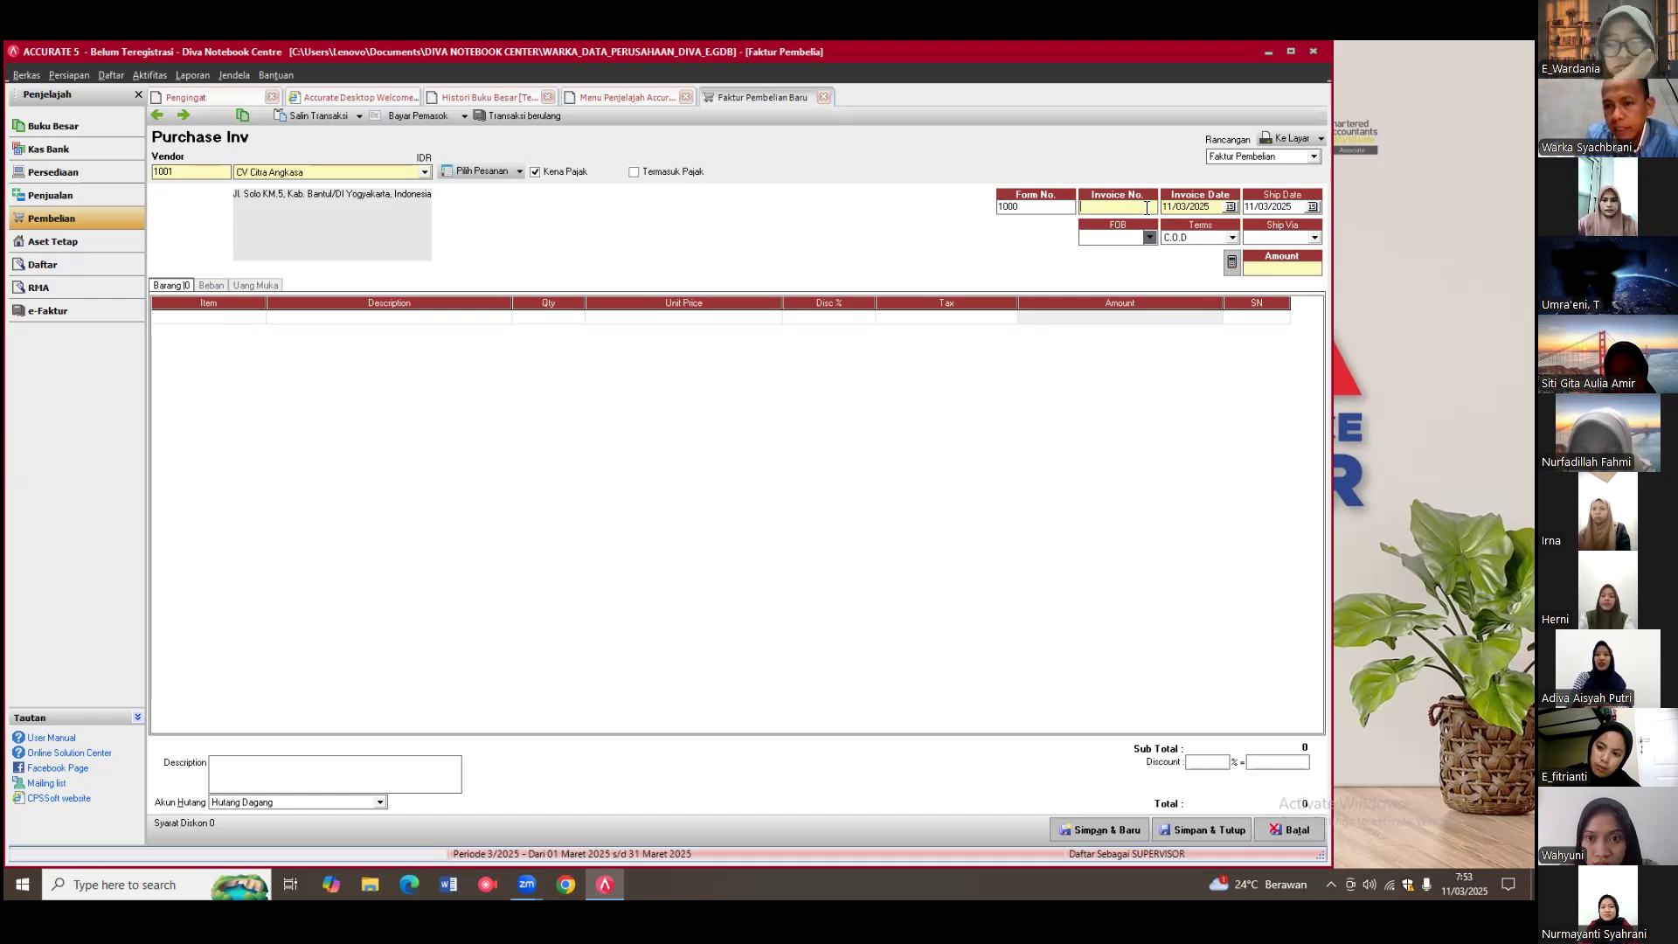
left_click(1147, 208)
type("1000")
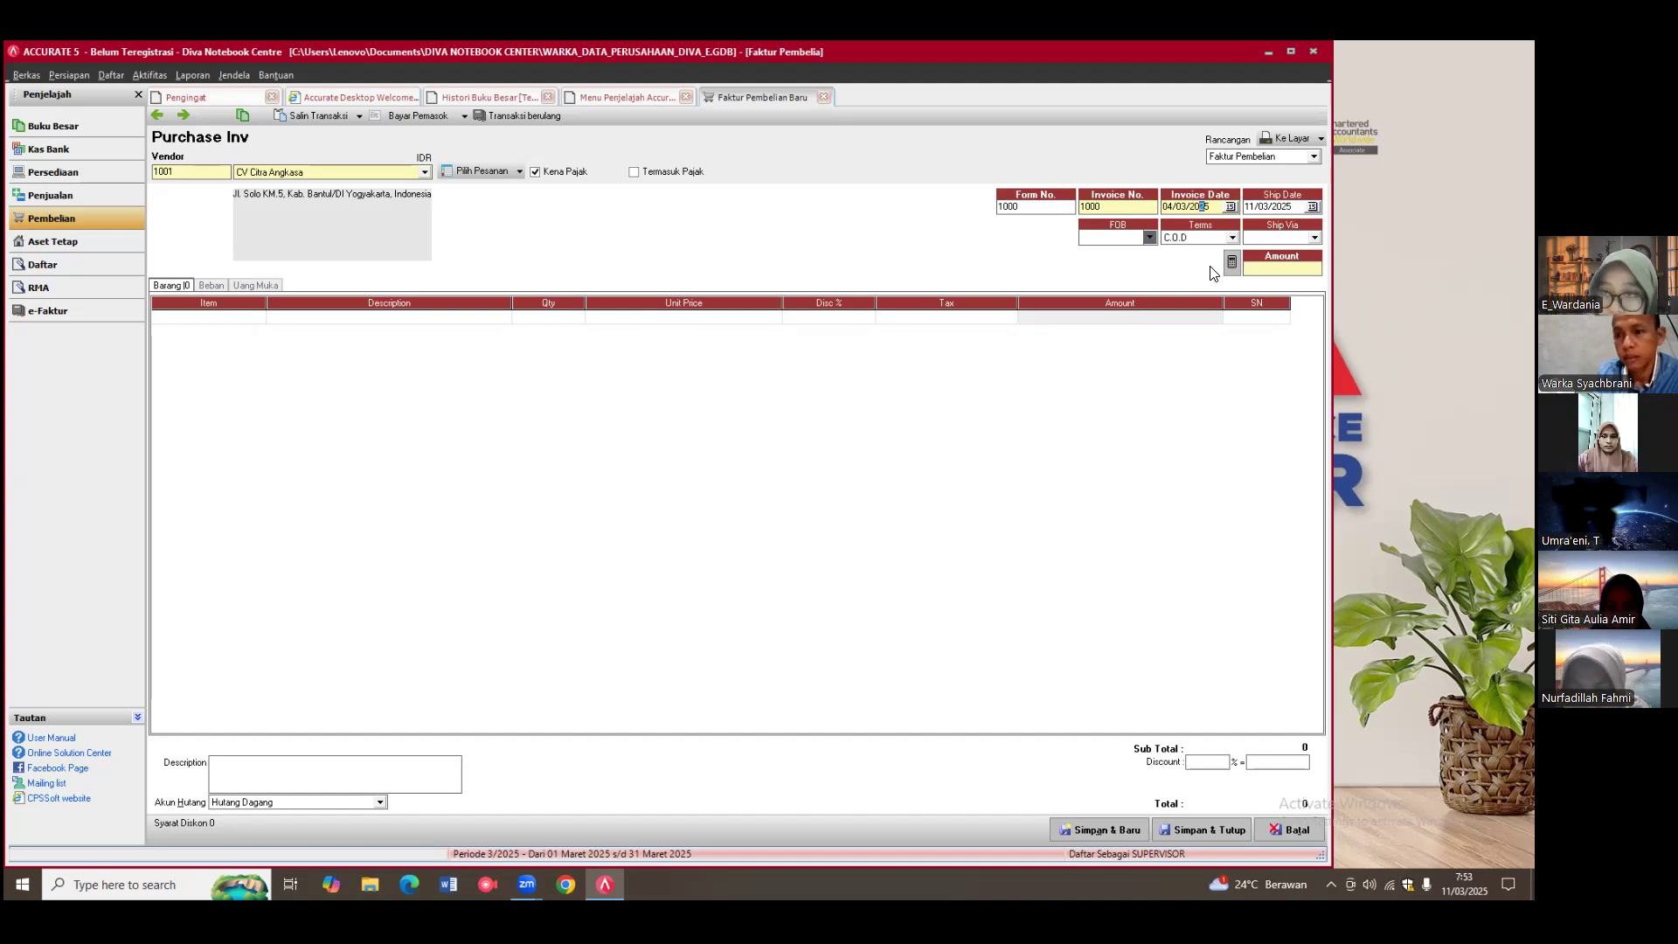
type("11")
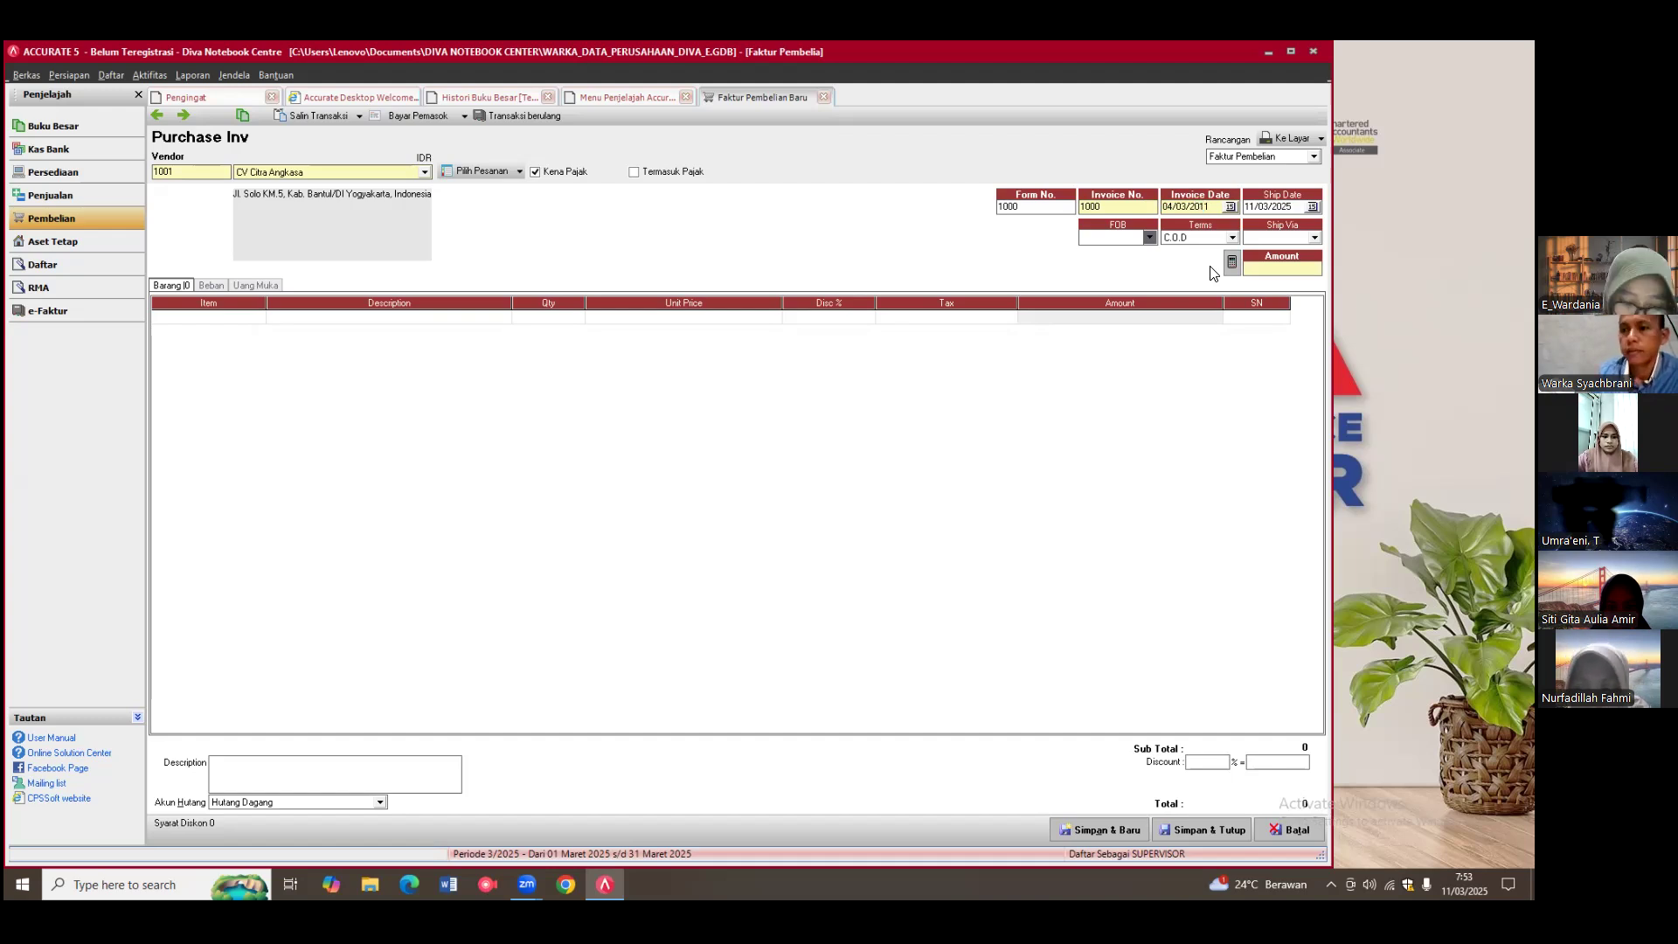
left_click(1254, 206)
left_click(1248, 205)
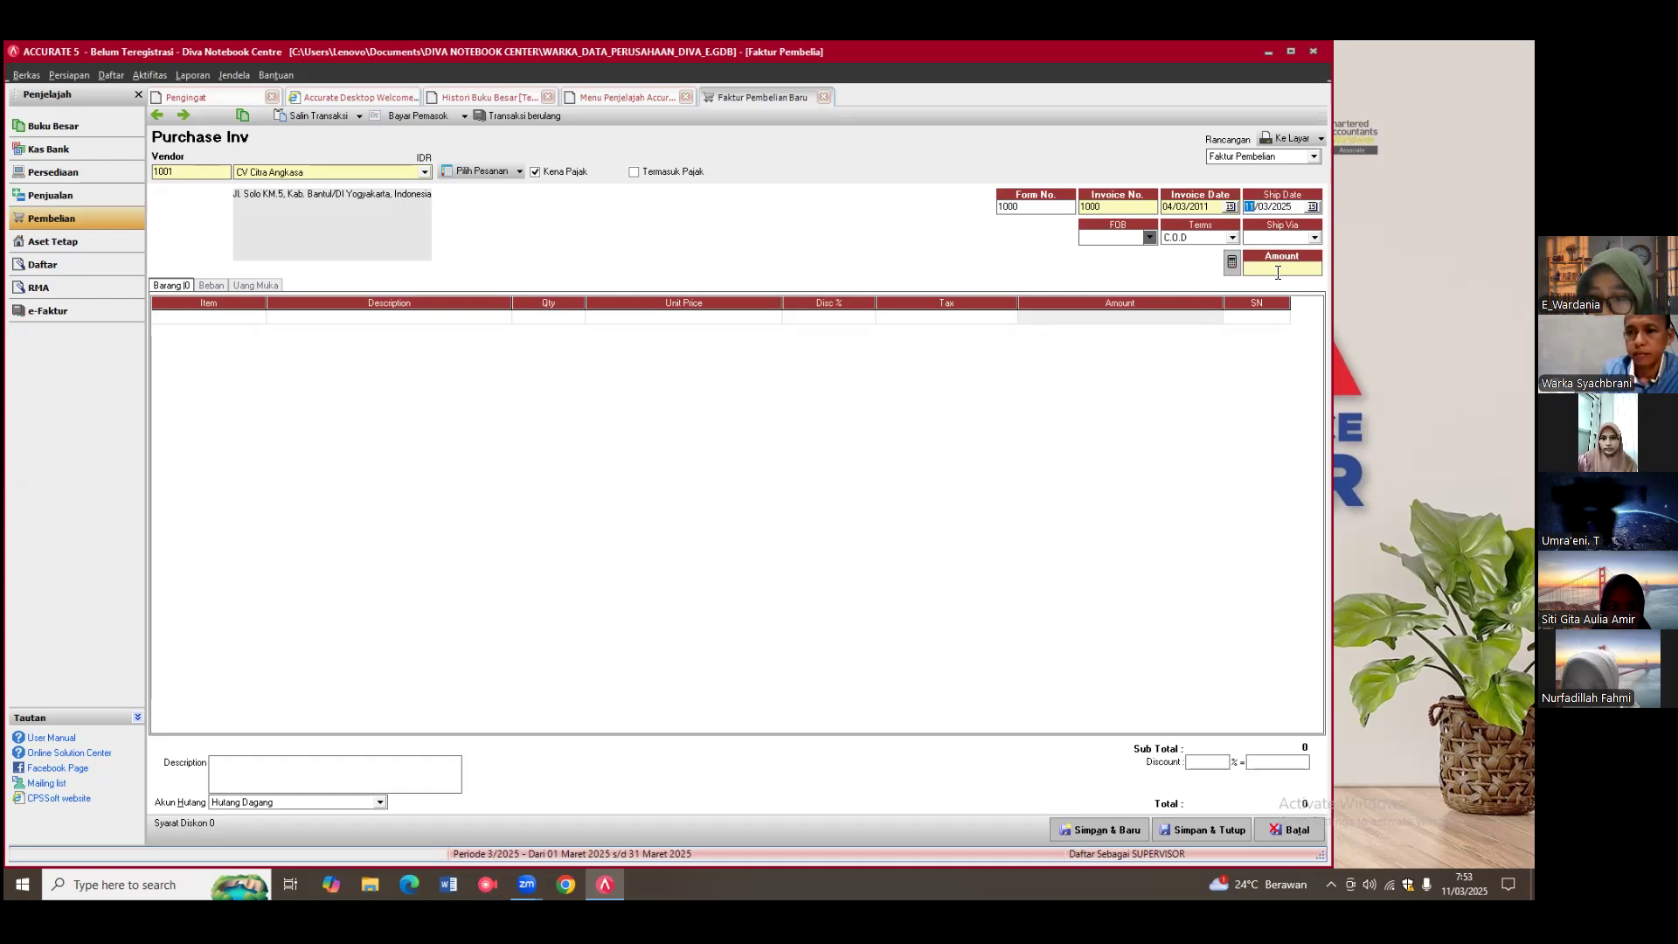
type("04/")
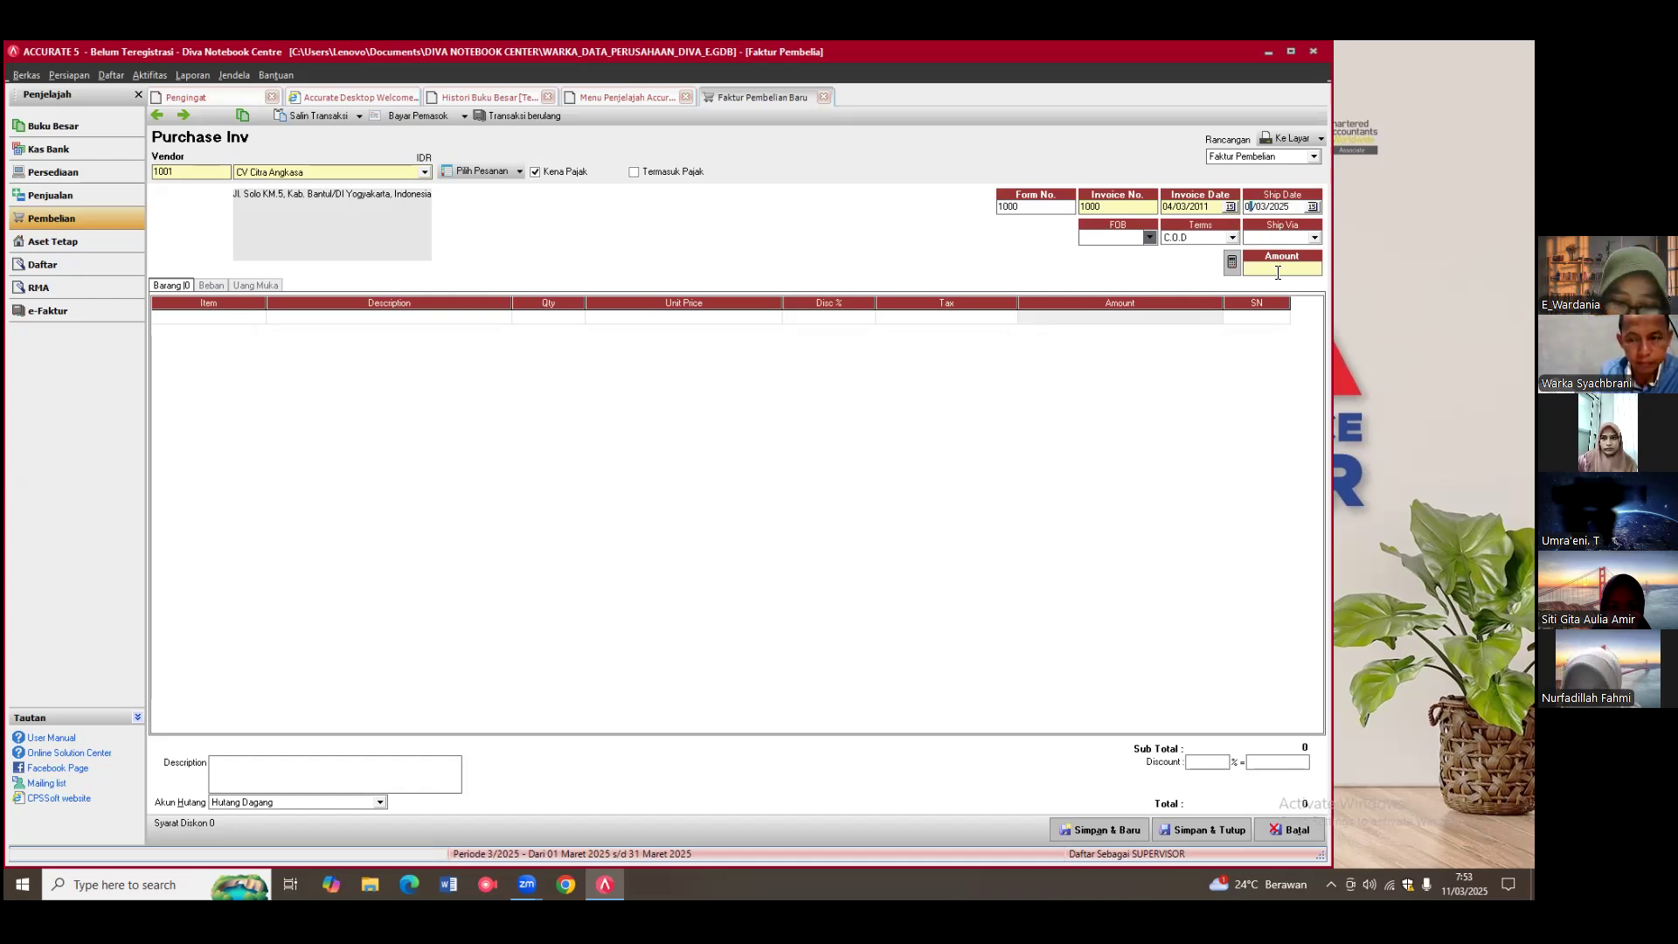
type("03/2011")
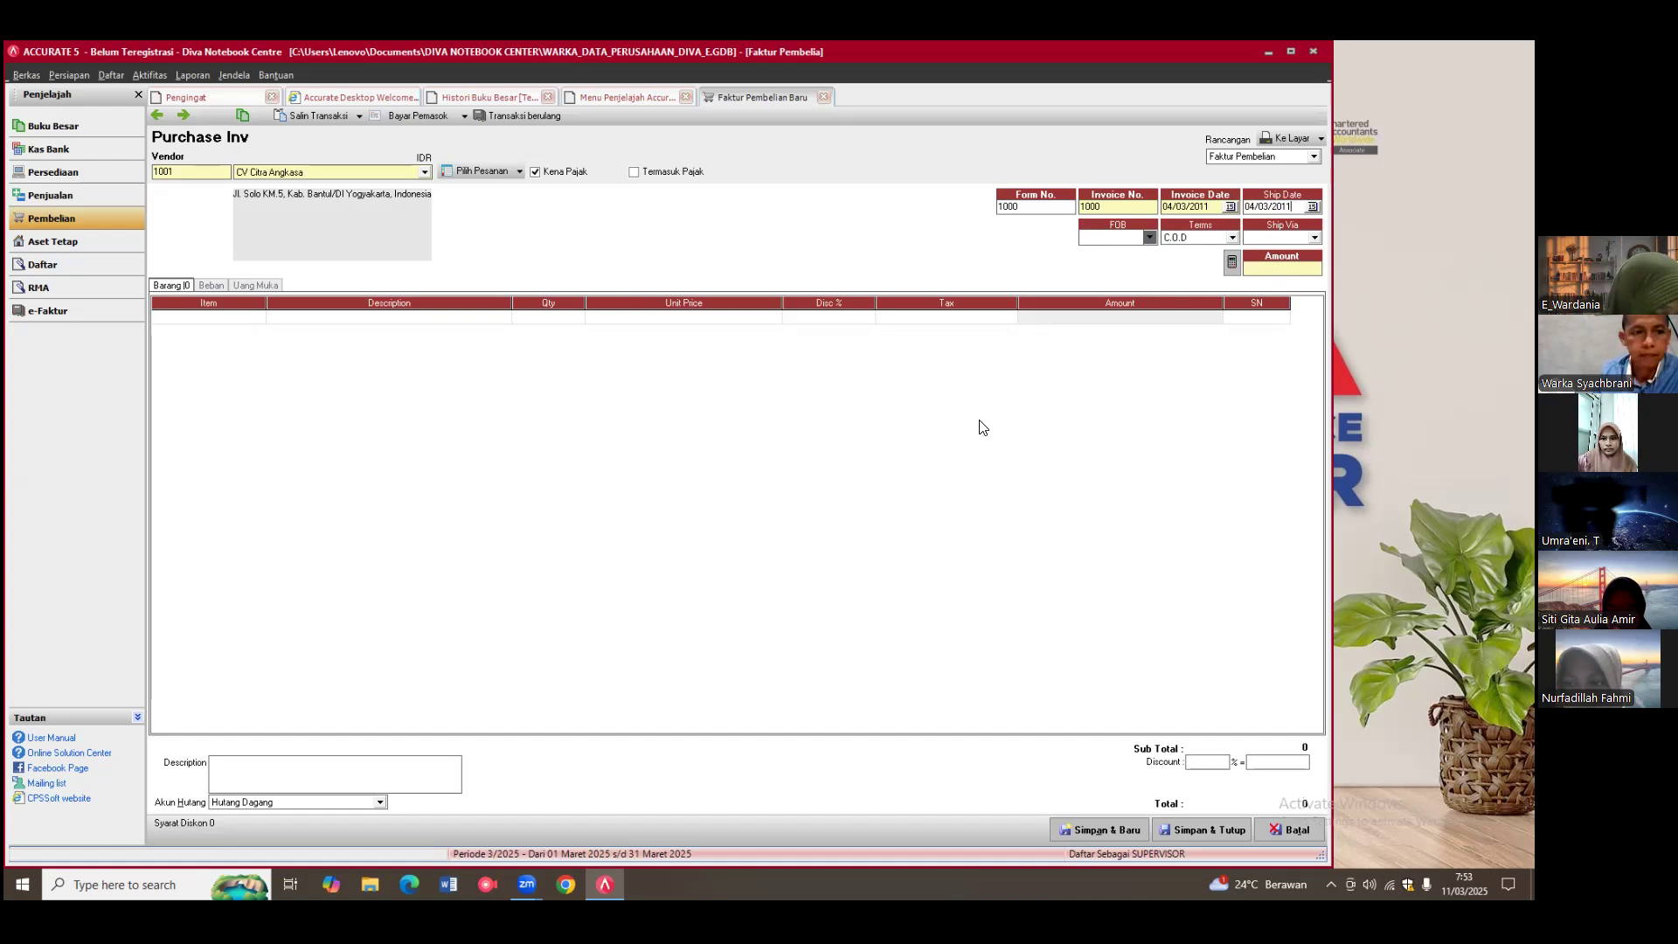
Step: Add item 002 Notebook Corei7 to the invoice with quantity 2 and a unit price of Rp 5.250.000
left_click(233, 320)
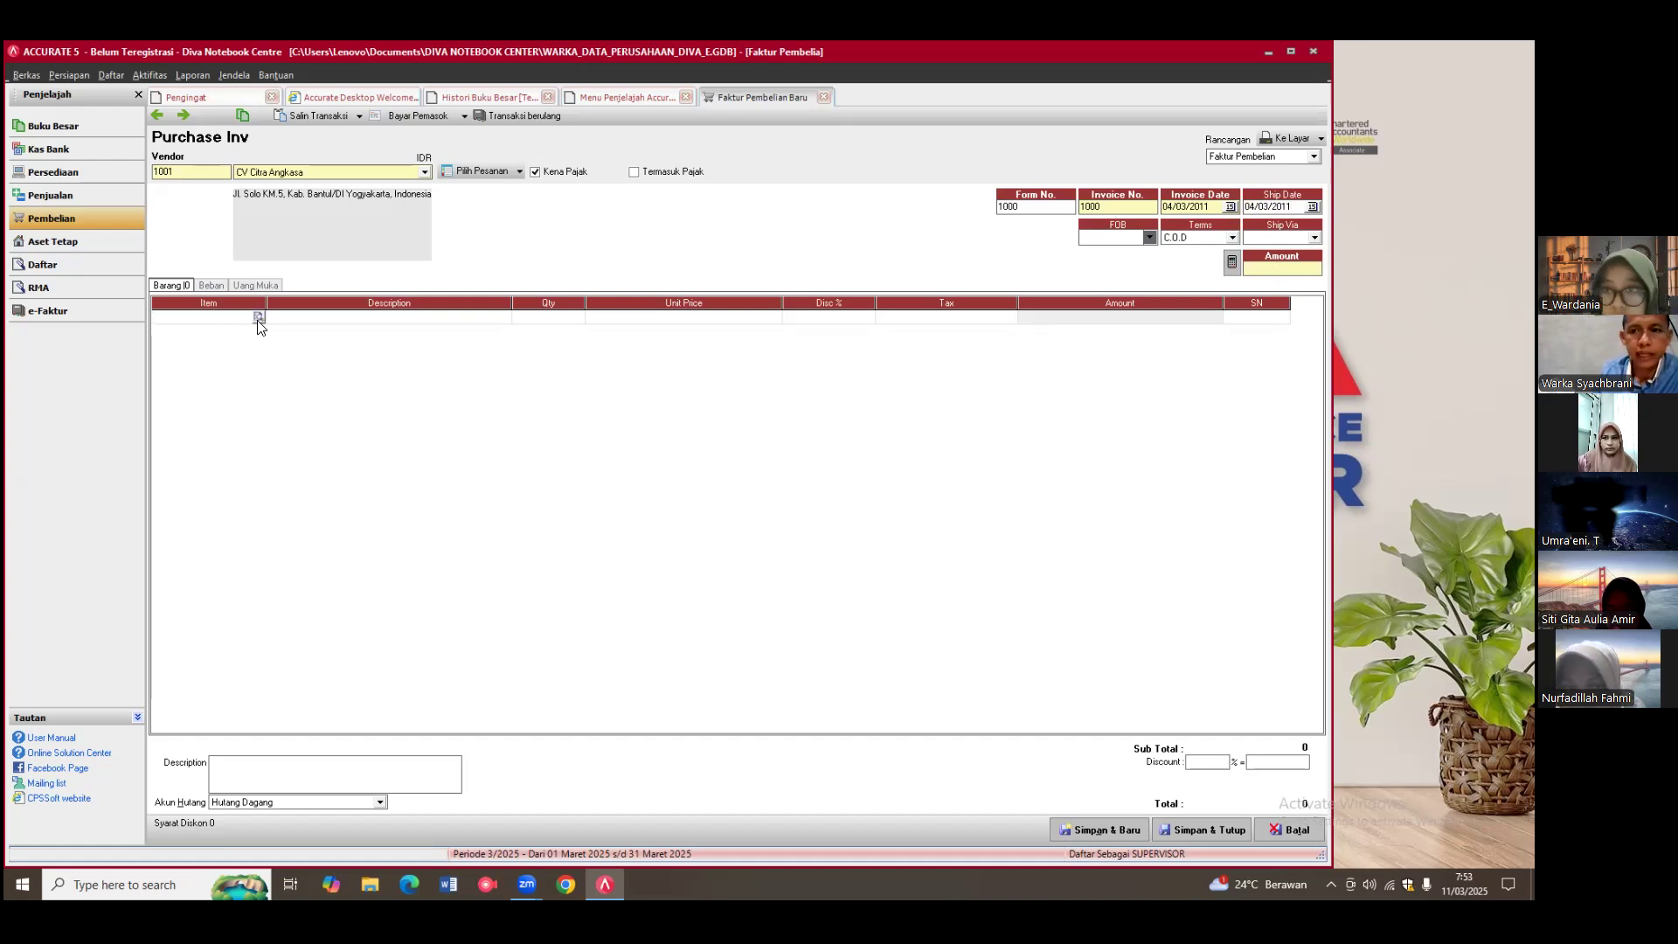
left_click(259, 318)
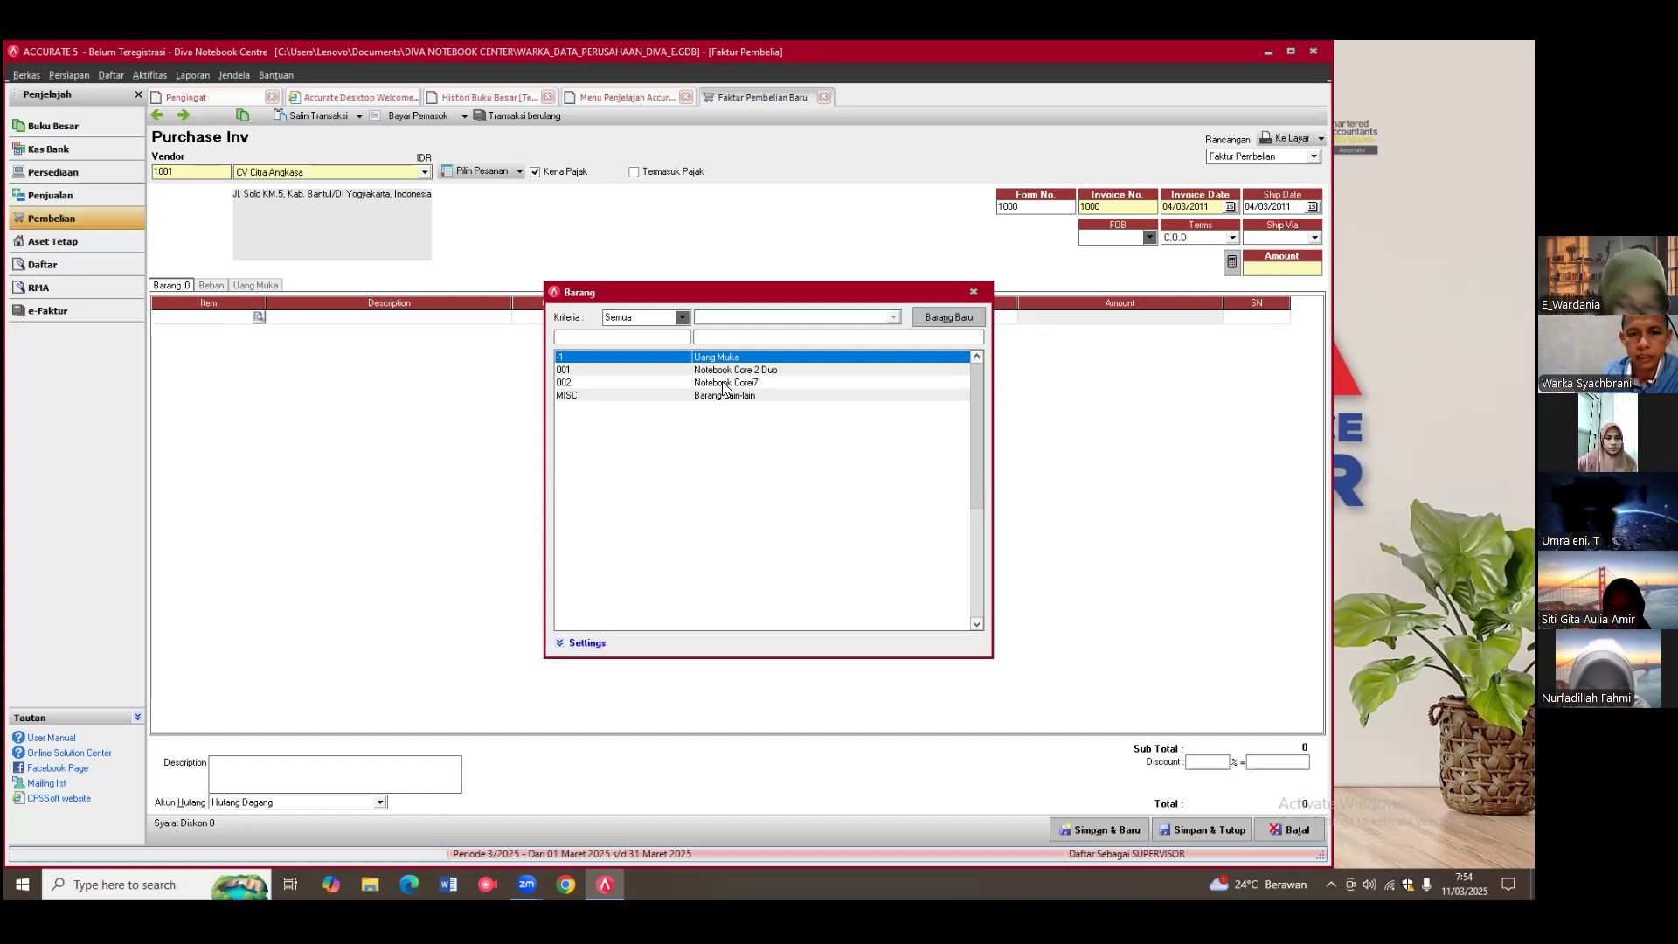
double_click(724, 384)
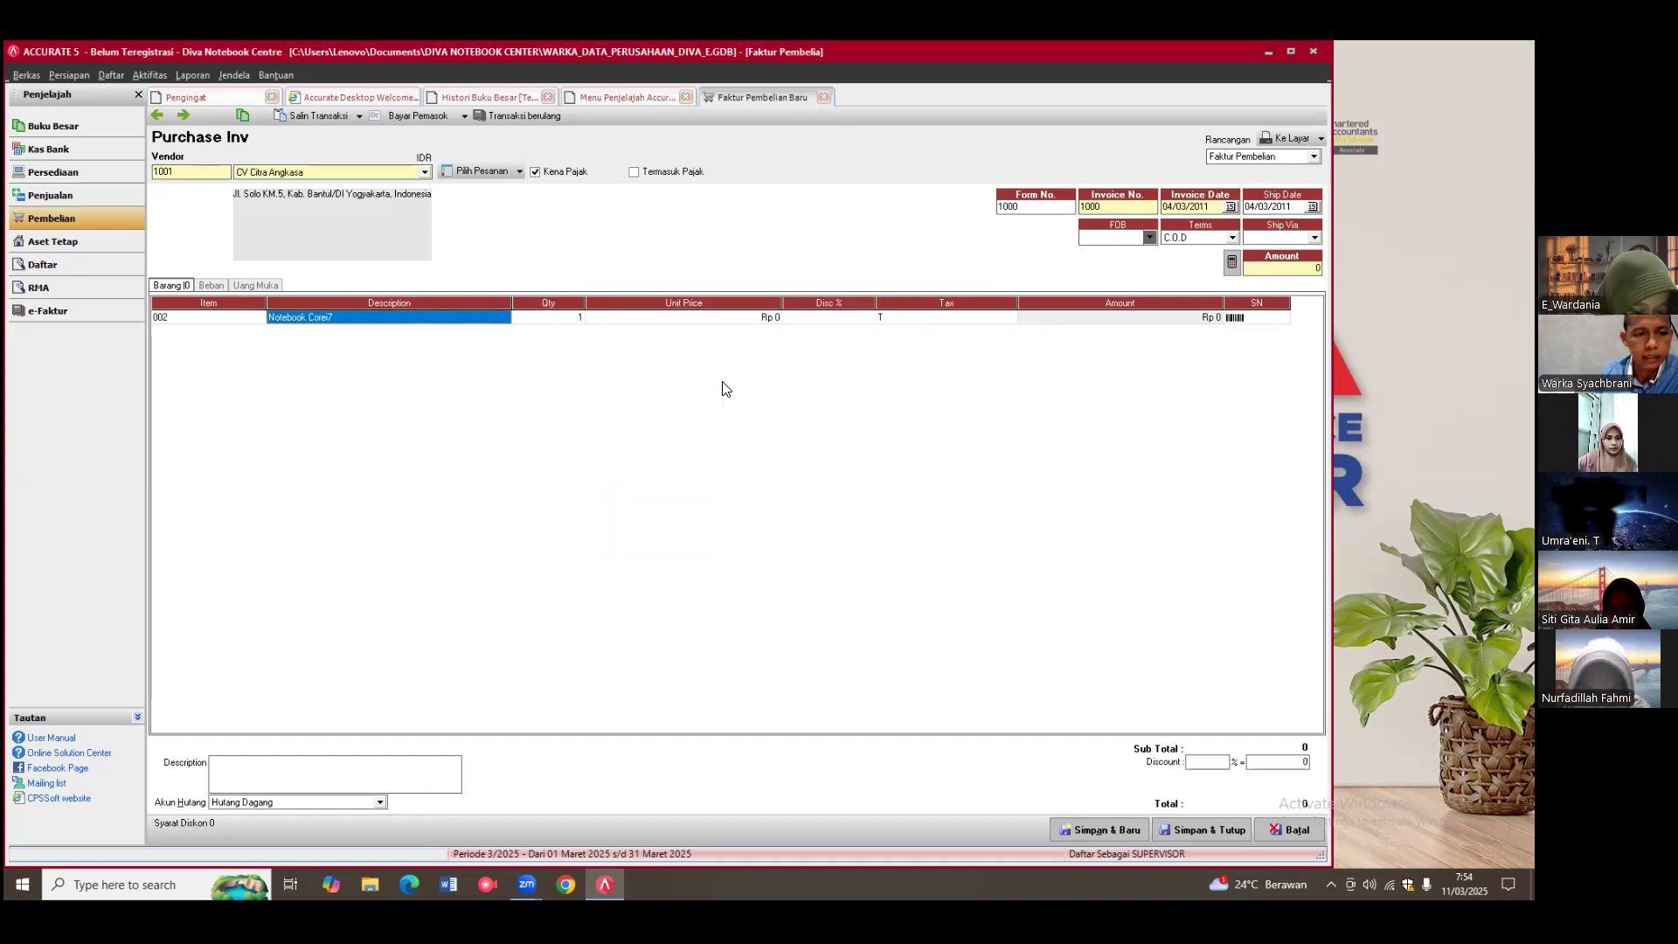
left_click(563, 318)
type("2")
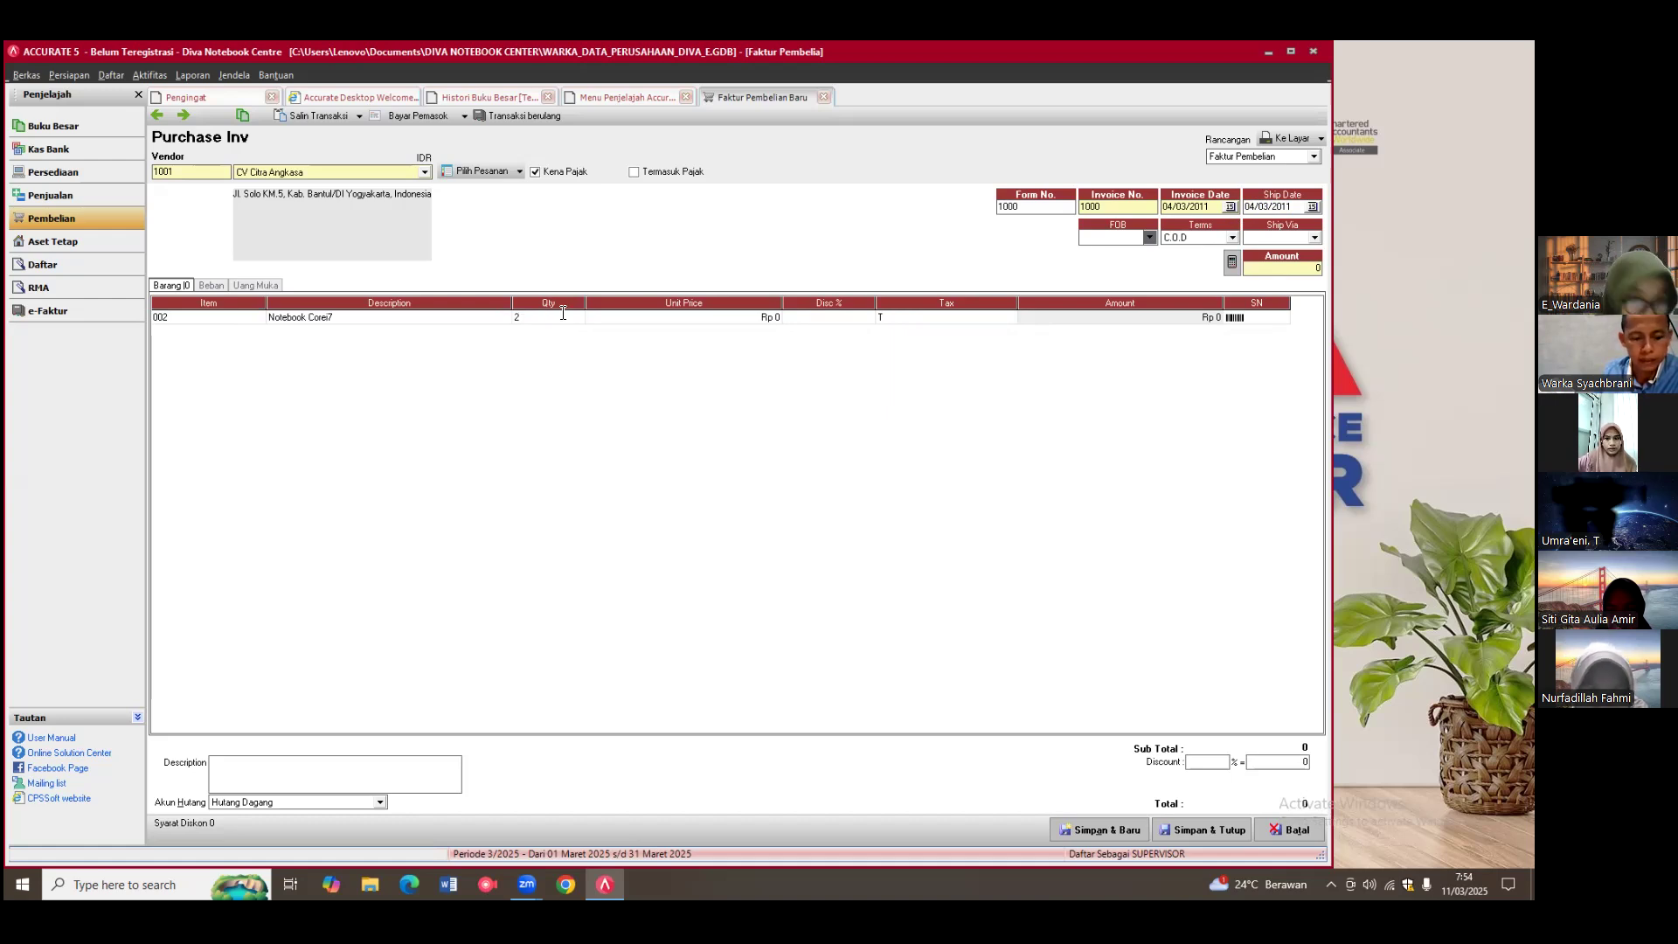
key("Tab")
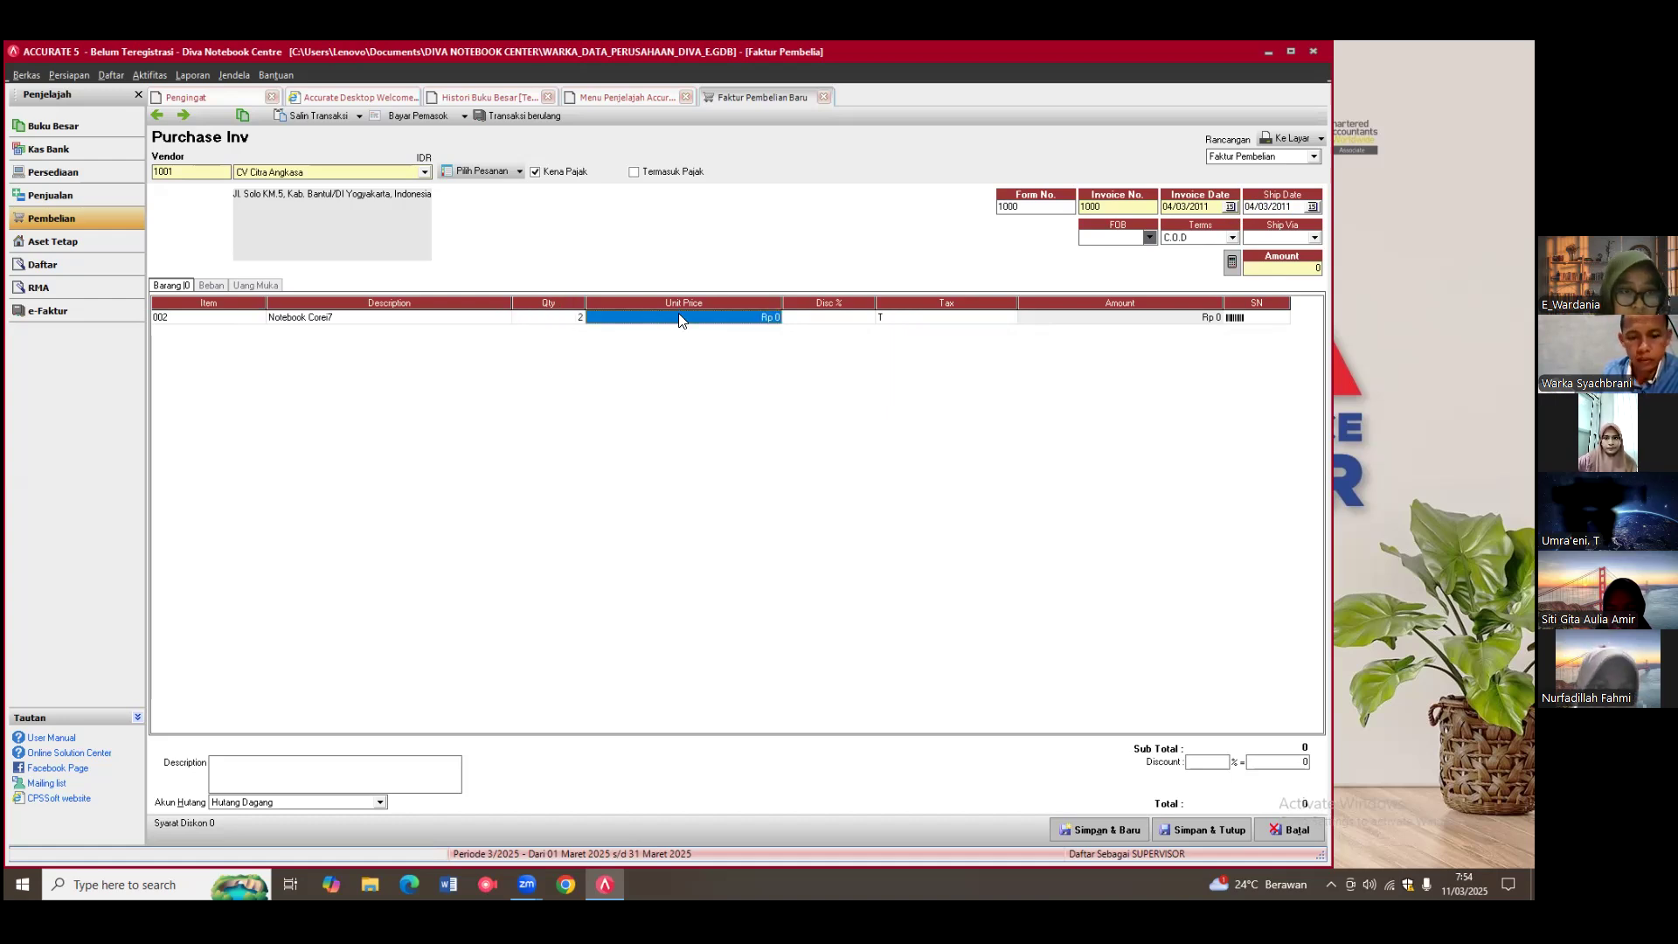
type("5250")
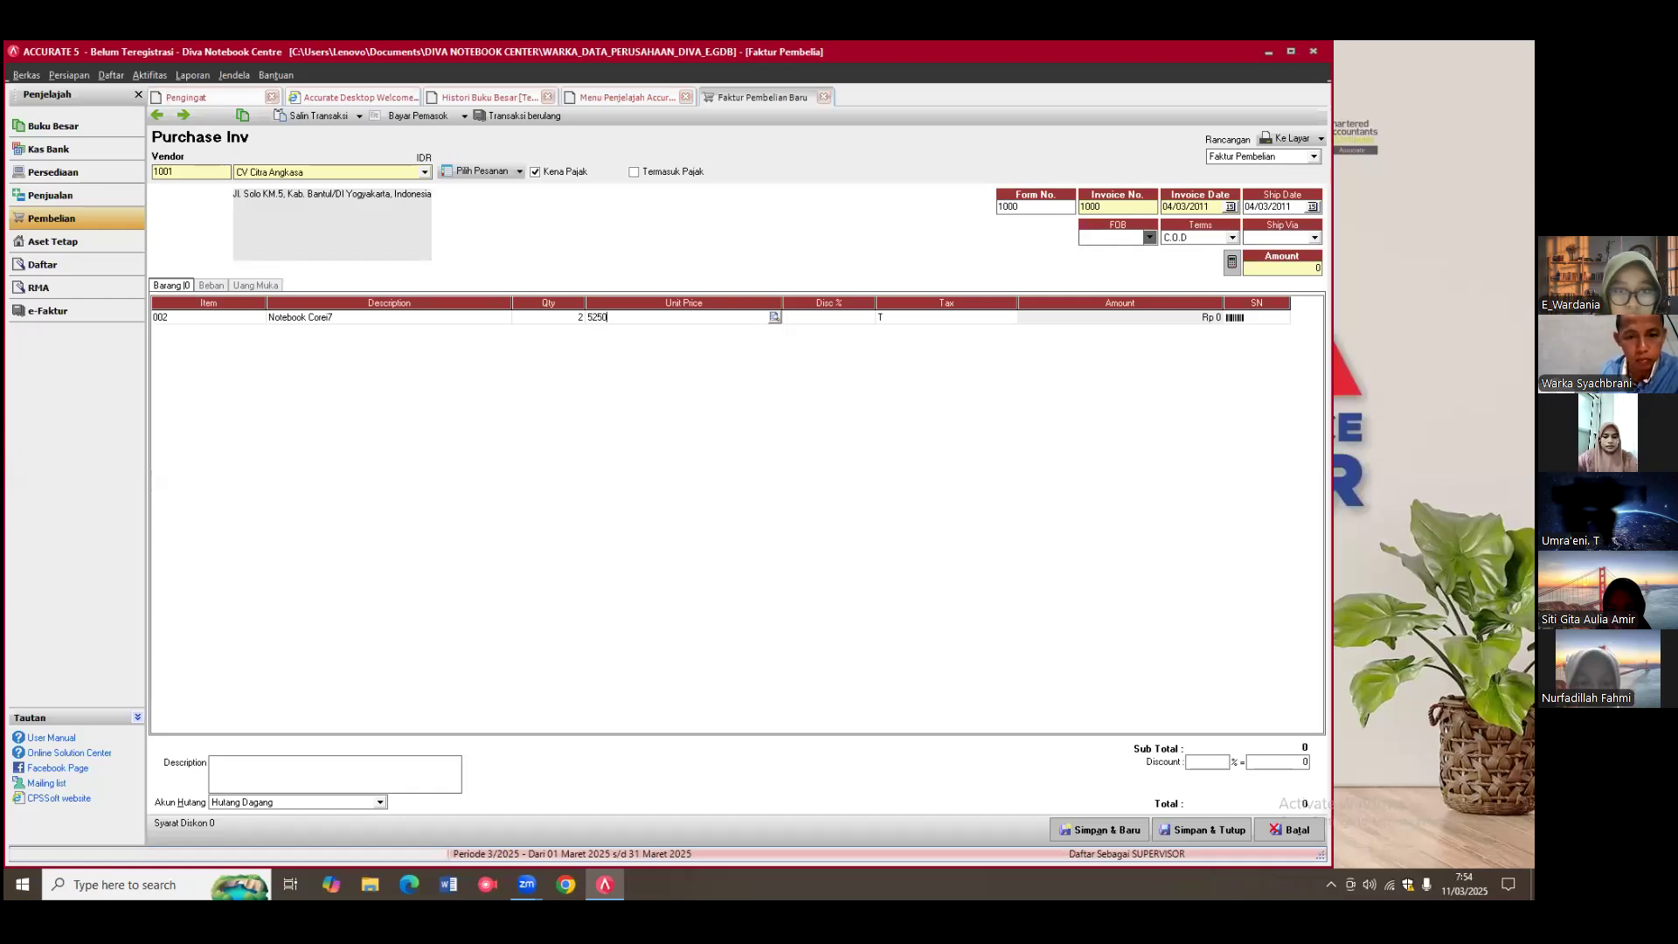
type("000")
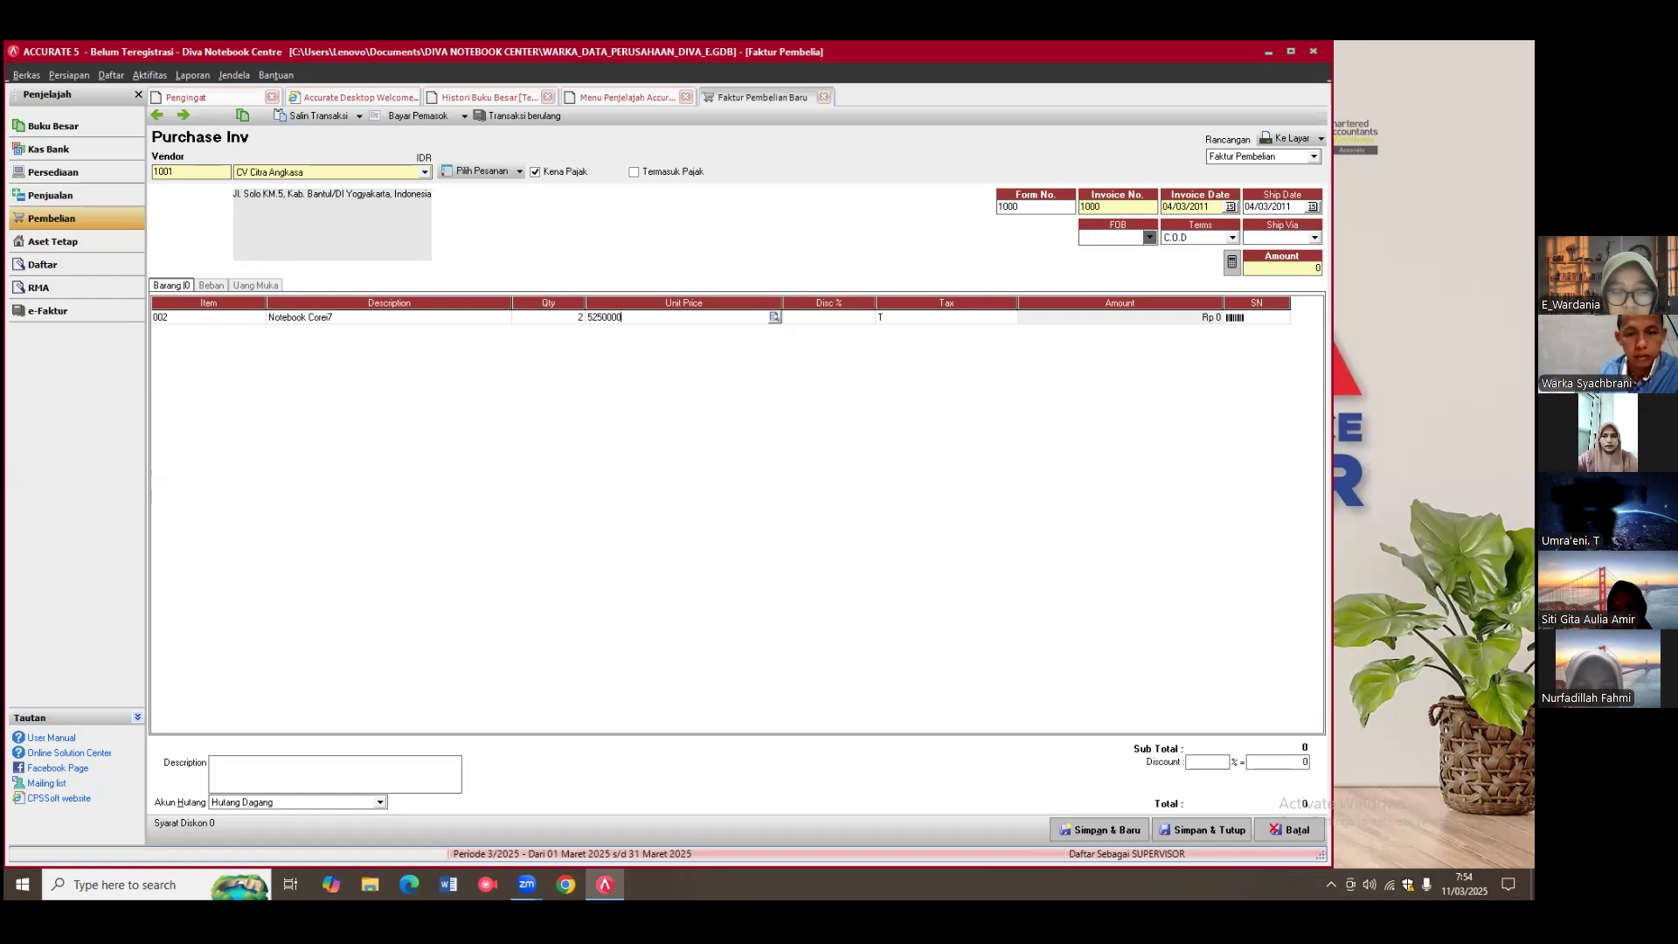
key("Tab")
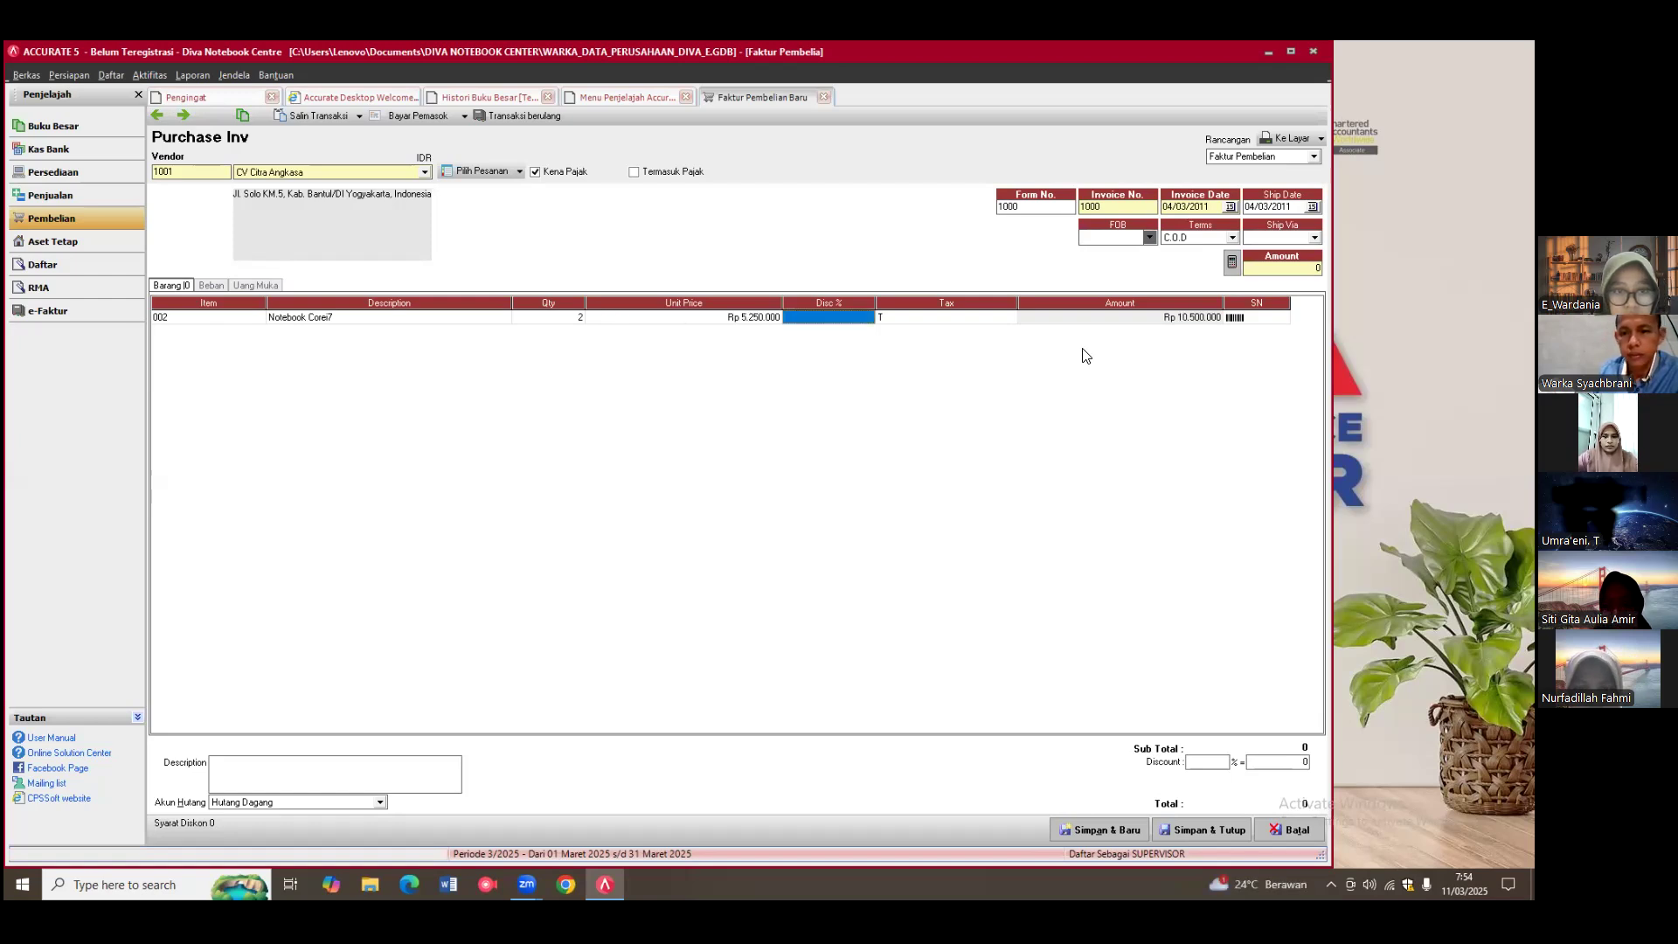
Step: Commit the notebook item line and delete the empty row below it
left_click(933, 321)
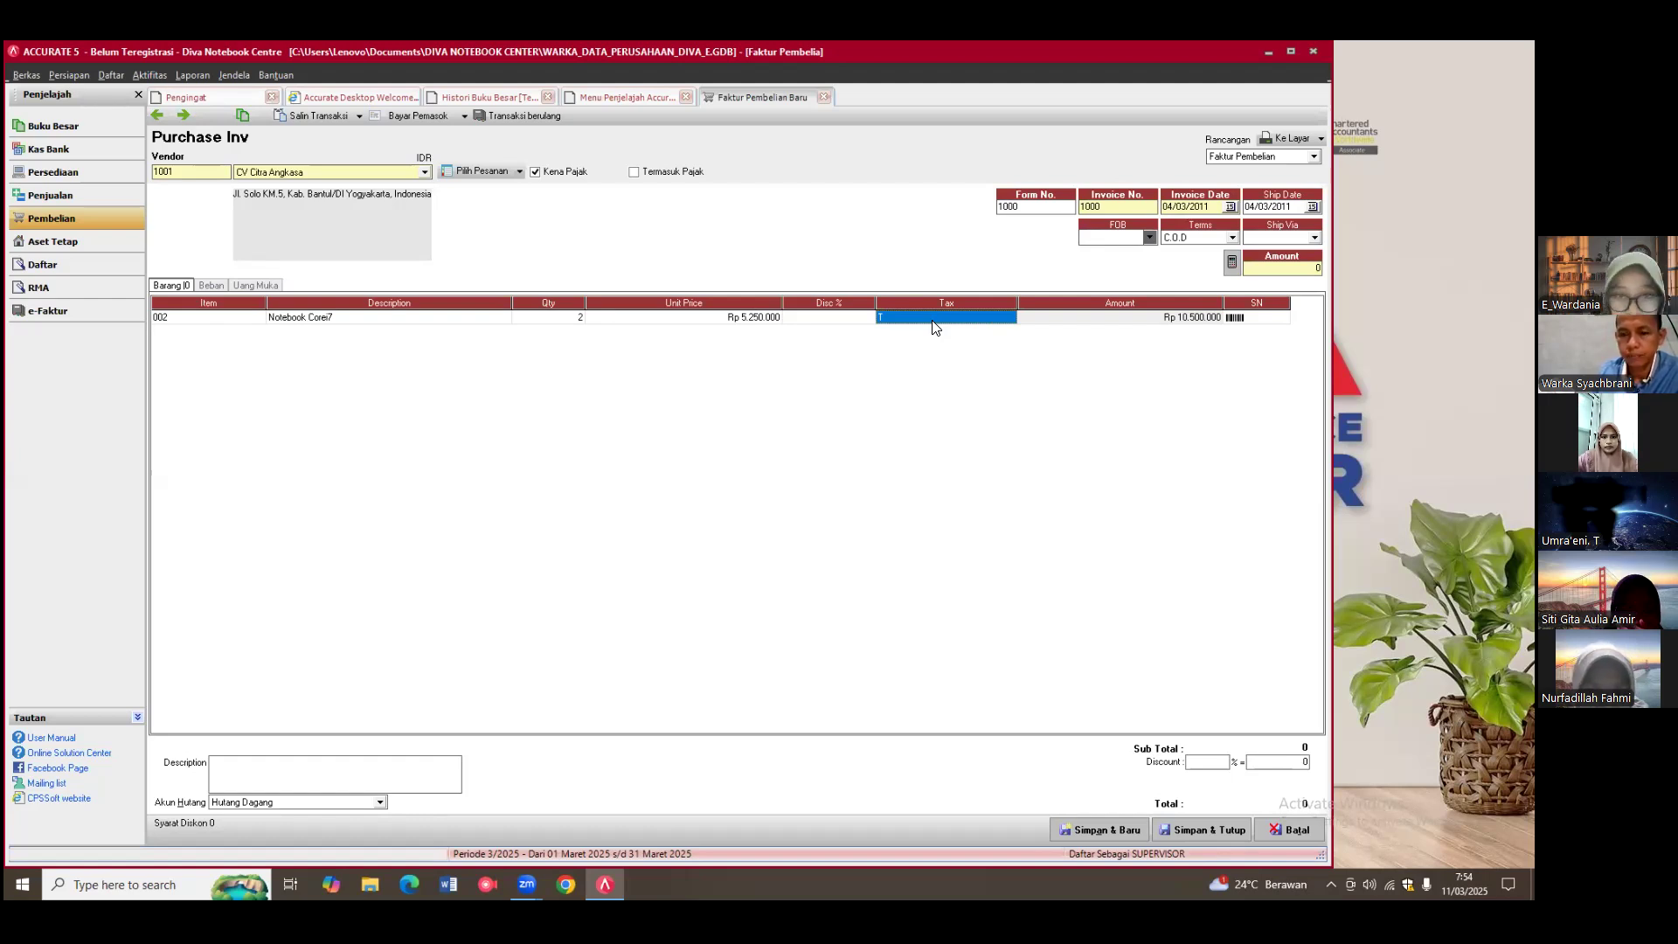
key("Return")
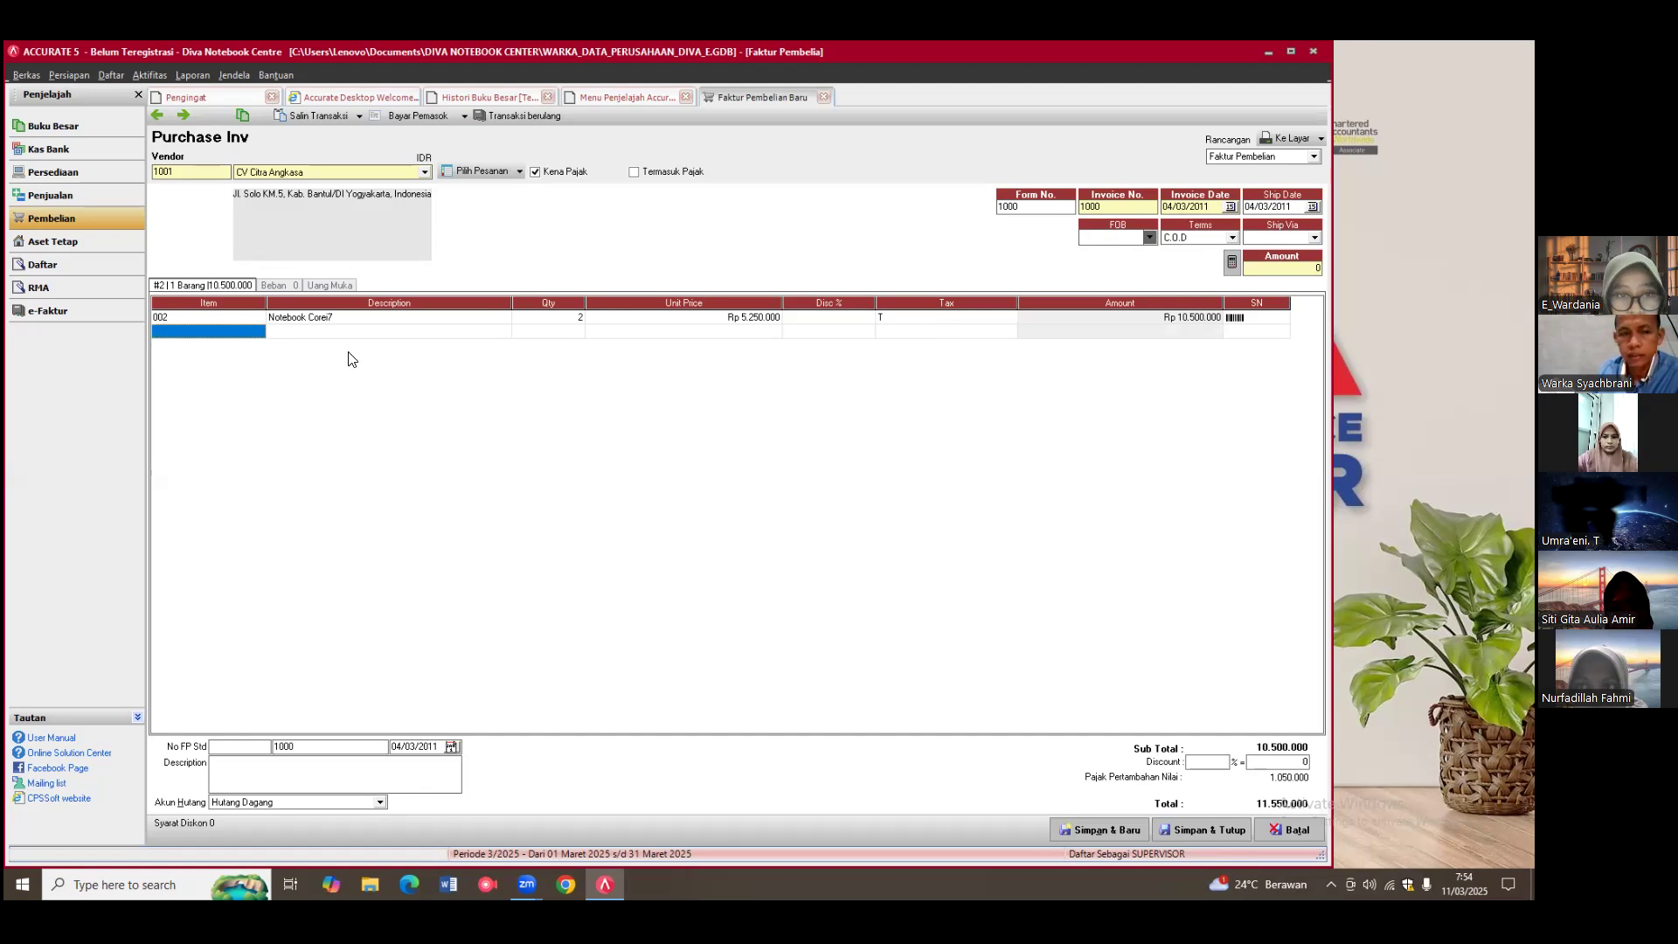
right_click(252, 334)
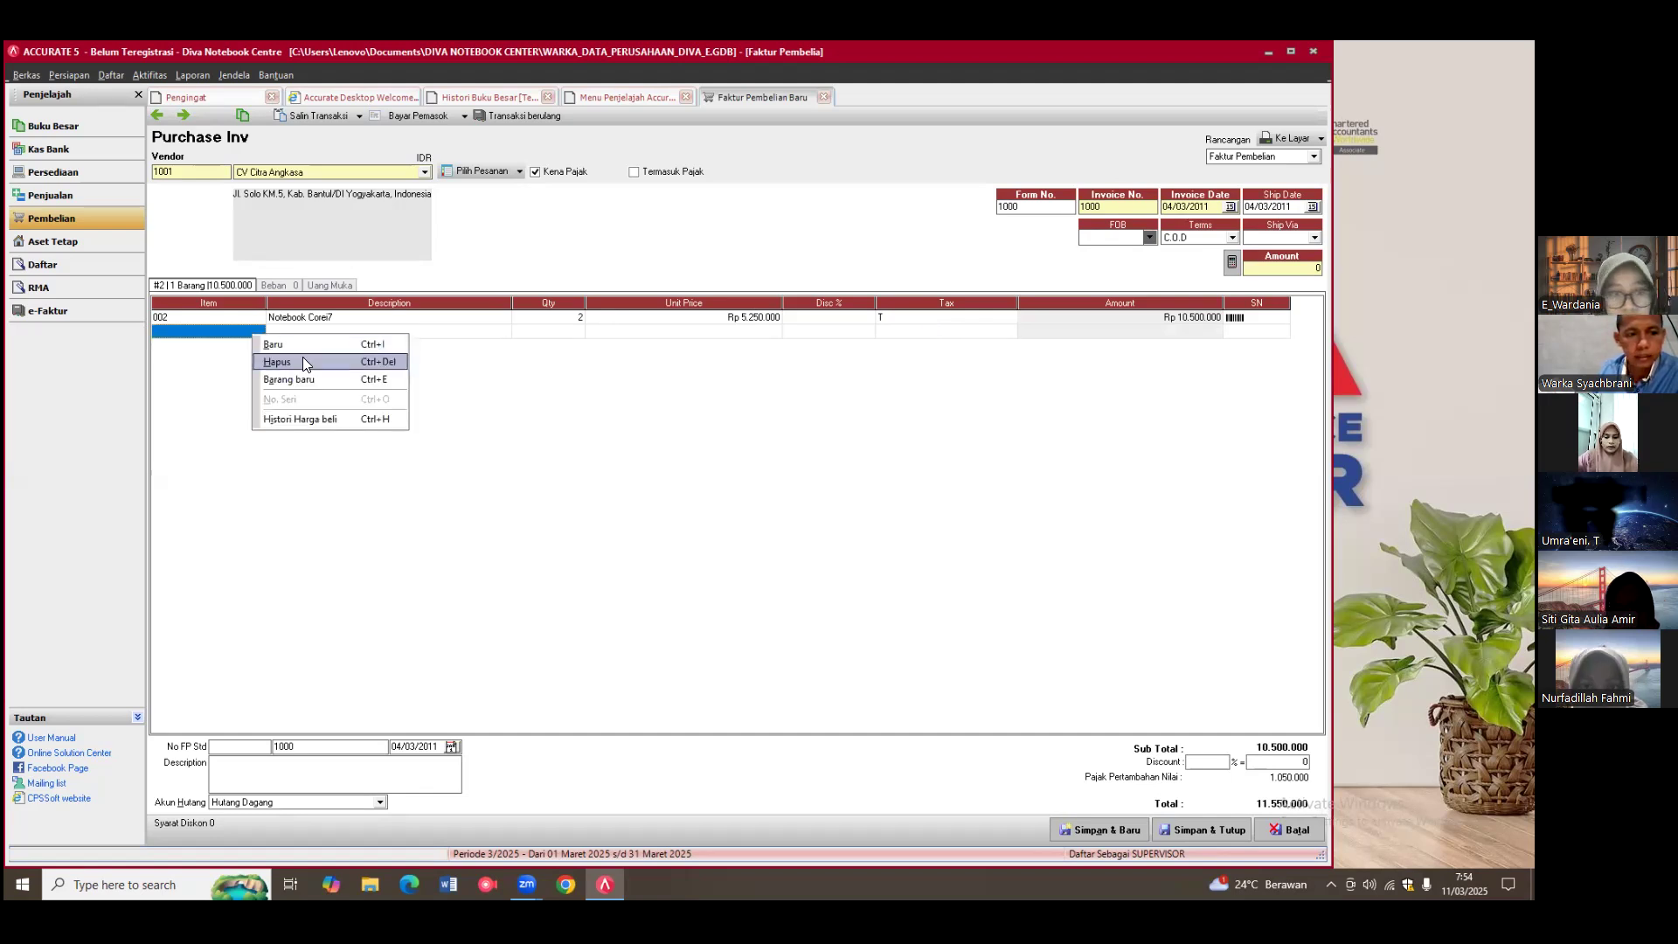
left_click(302, 359)
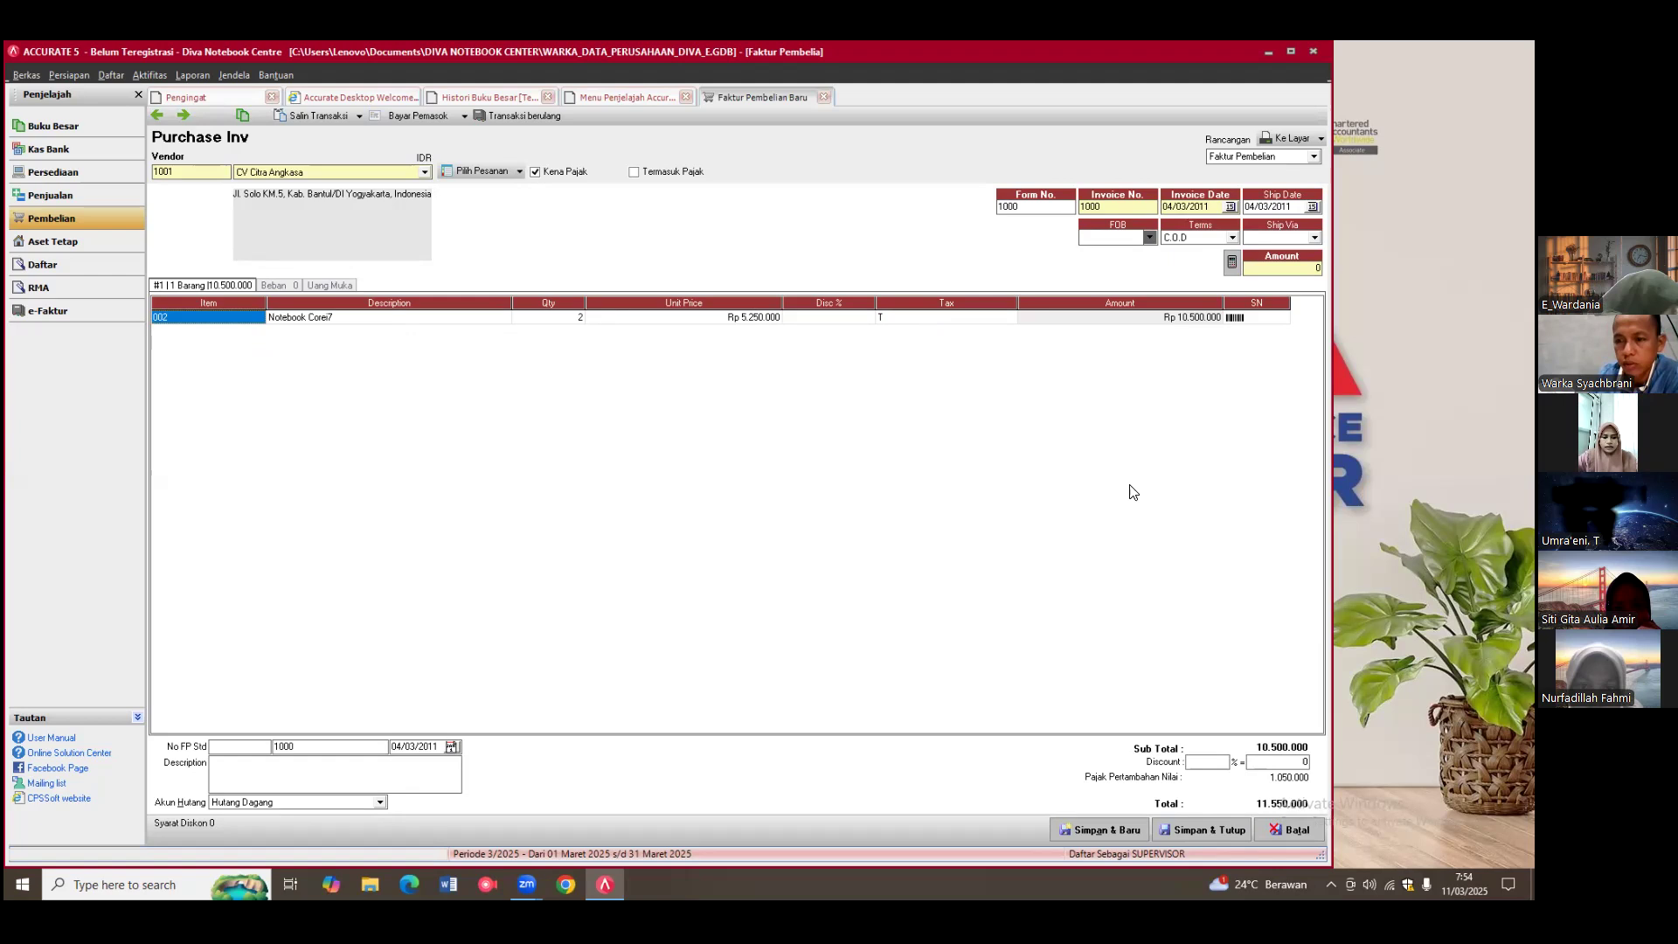
Step: Enter the invoice description "Pembelian 2 unit Notebook Core i7 pada CV Citra Angkasa"
left_click(243, 774)
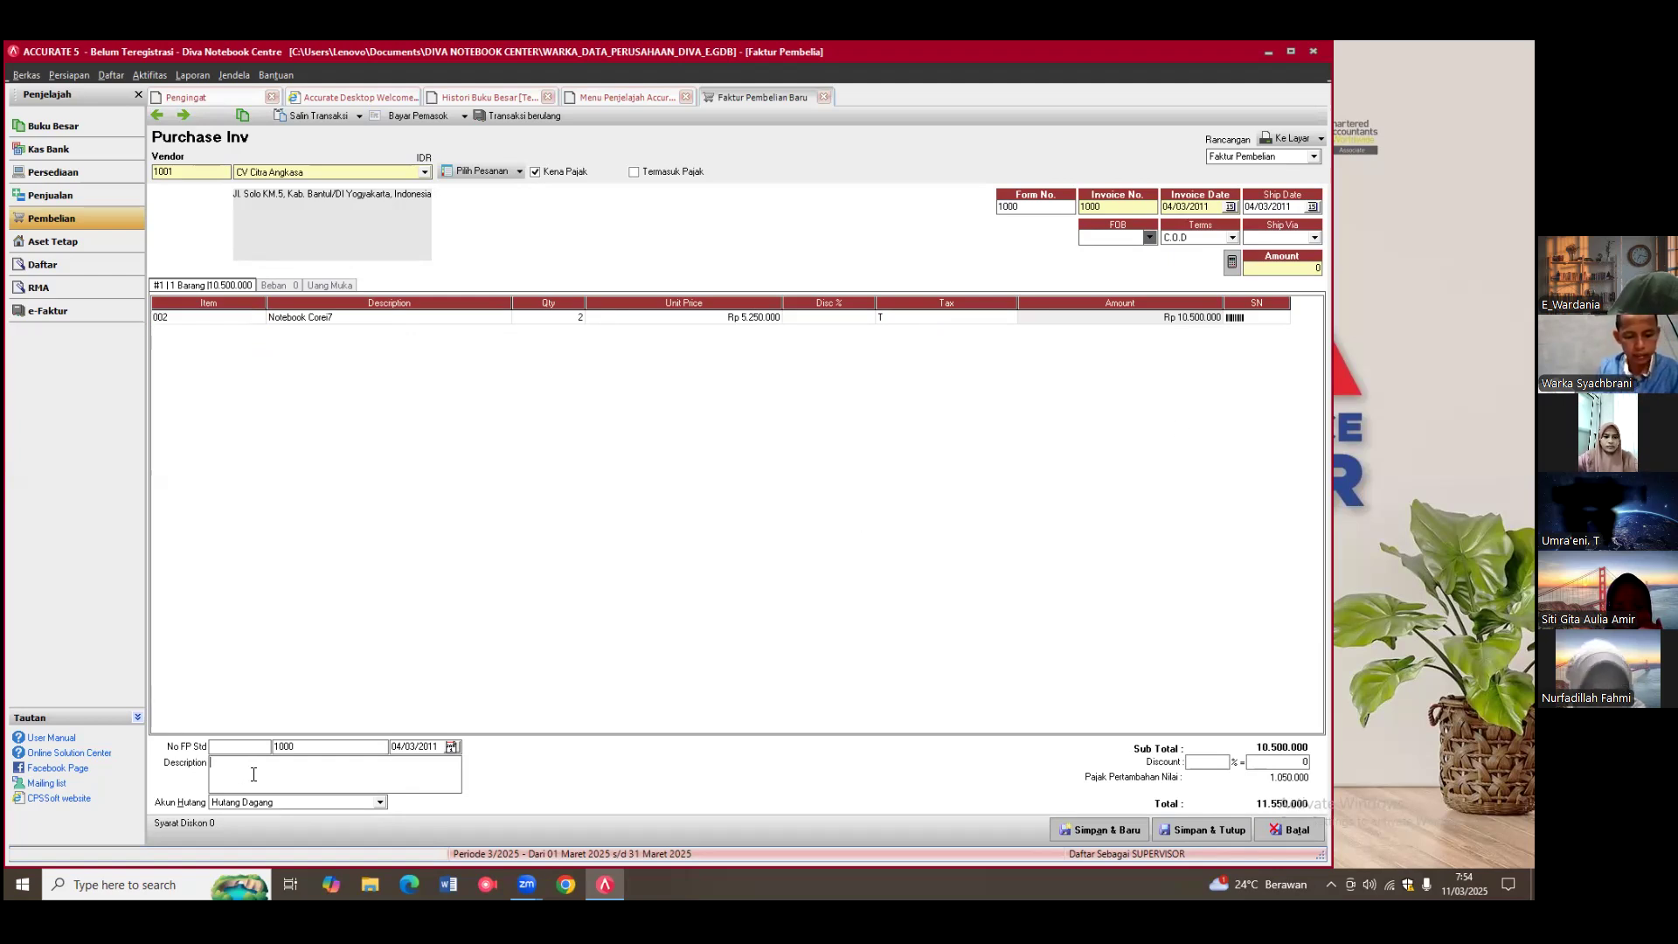
type("Pembelian 2 unit Not")
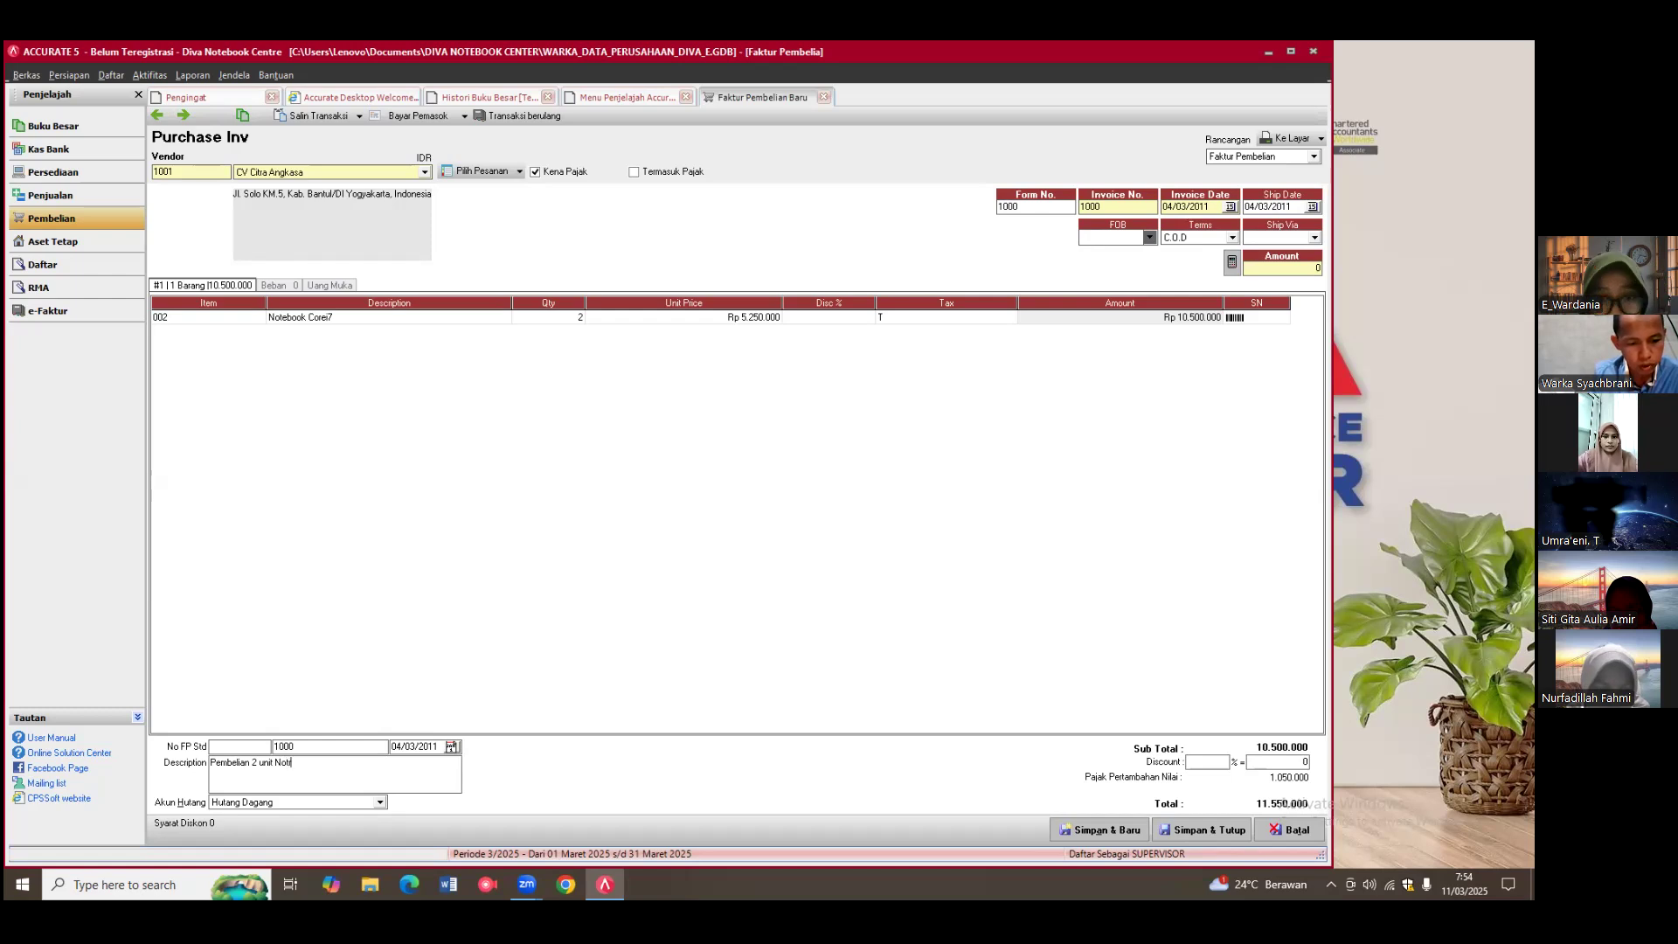
type("ebook C")
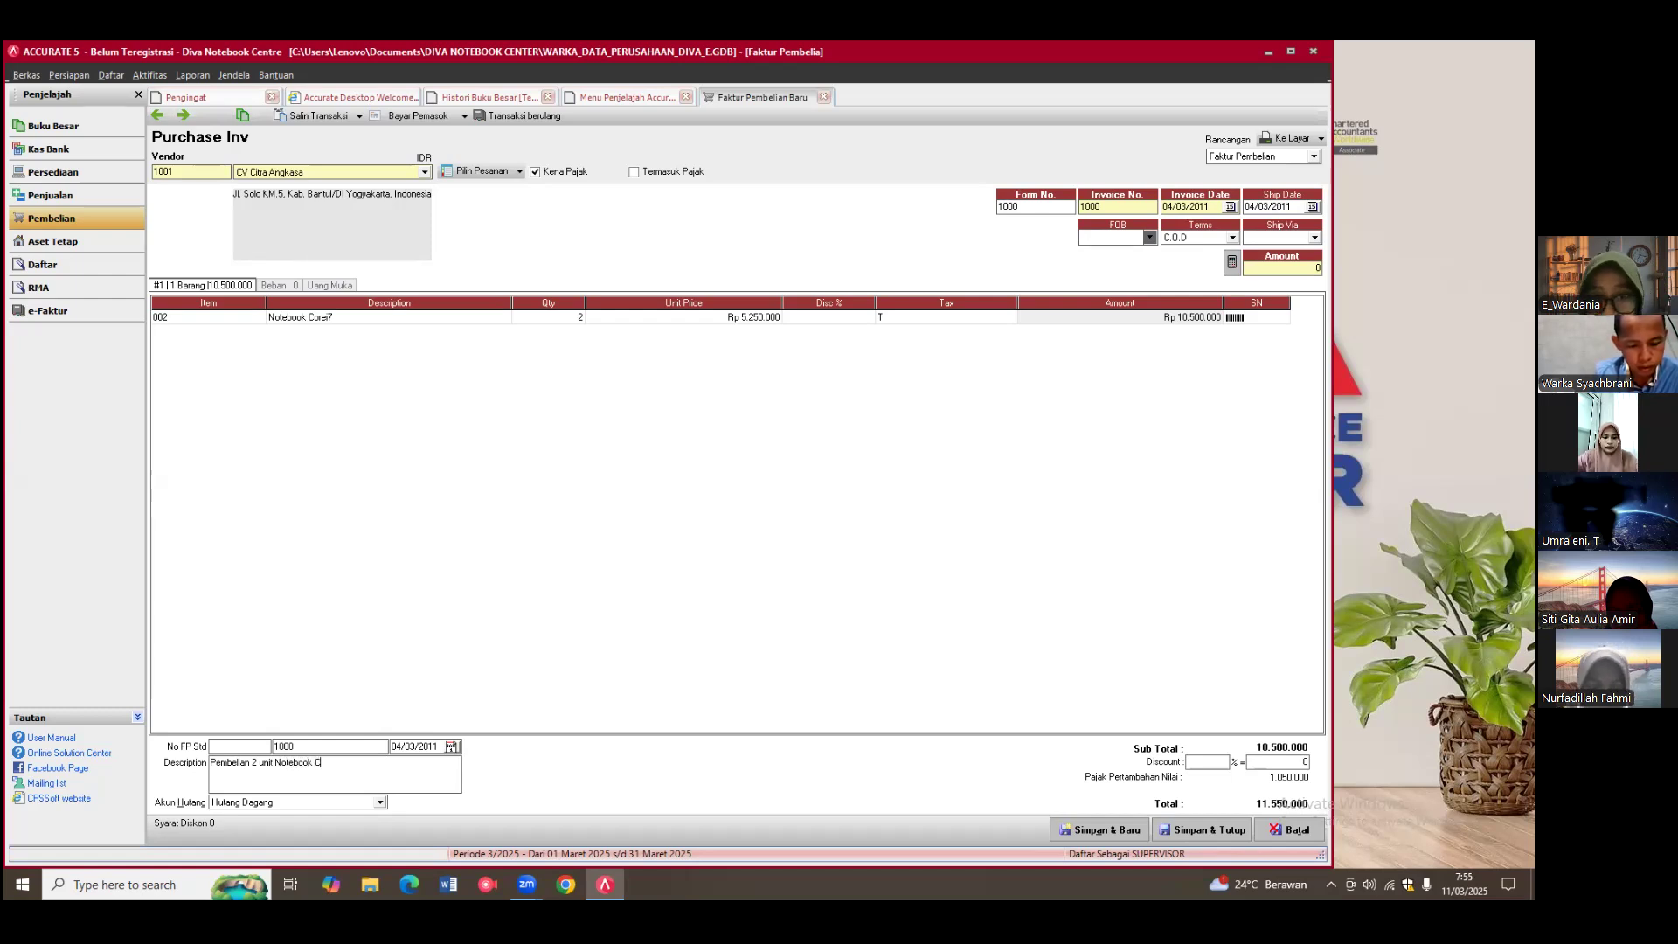
type("ore i7")
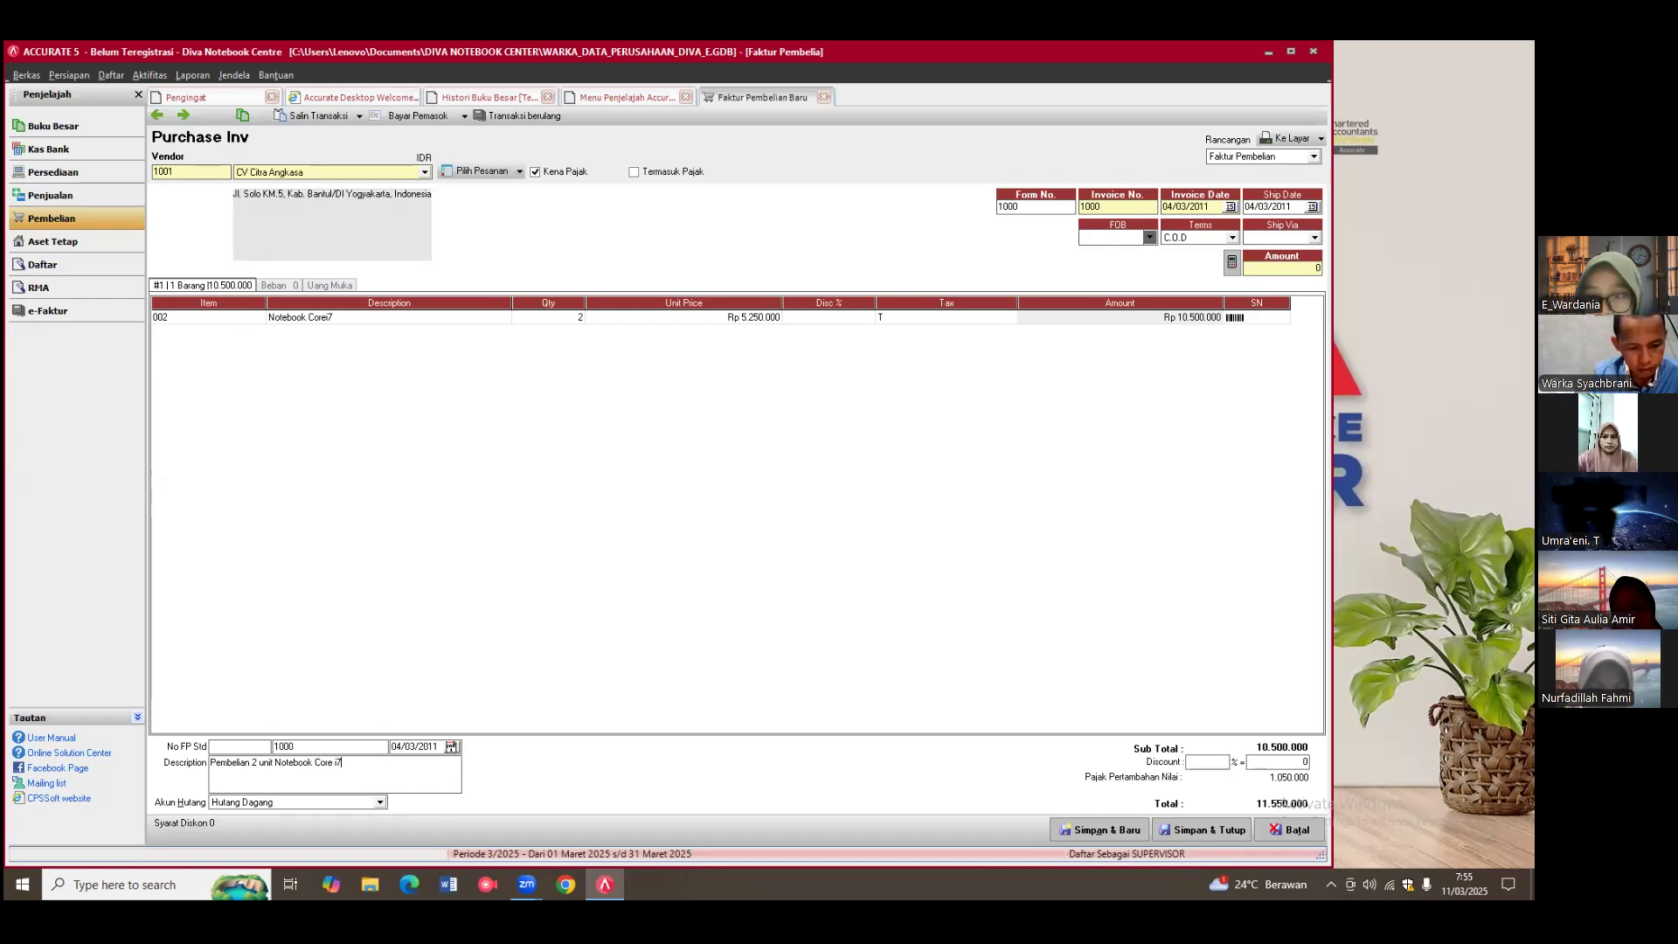
type(" pada CV")
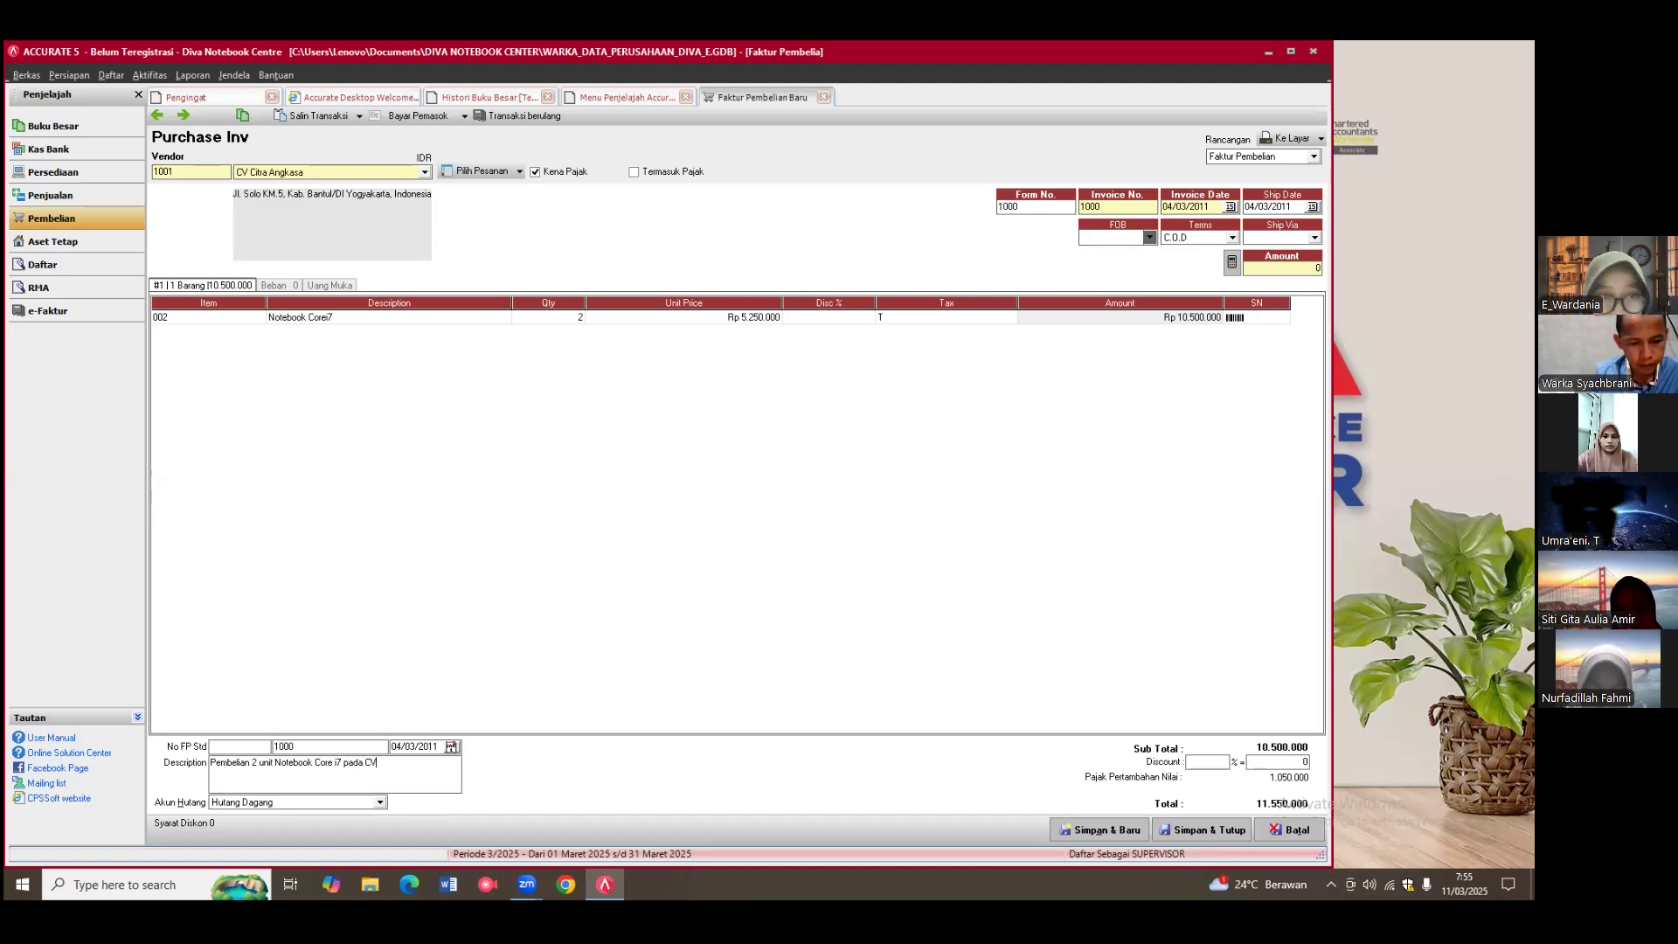
type(" Citra Angkasa")
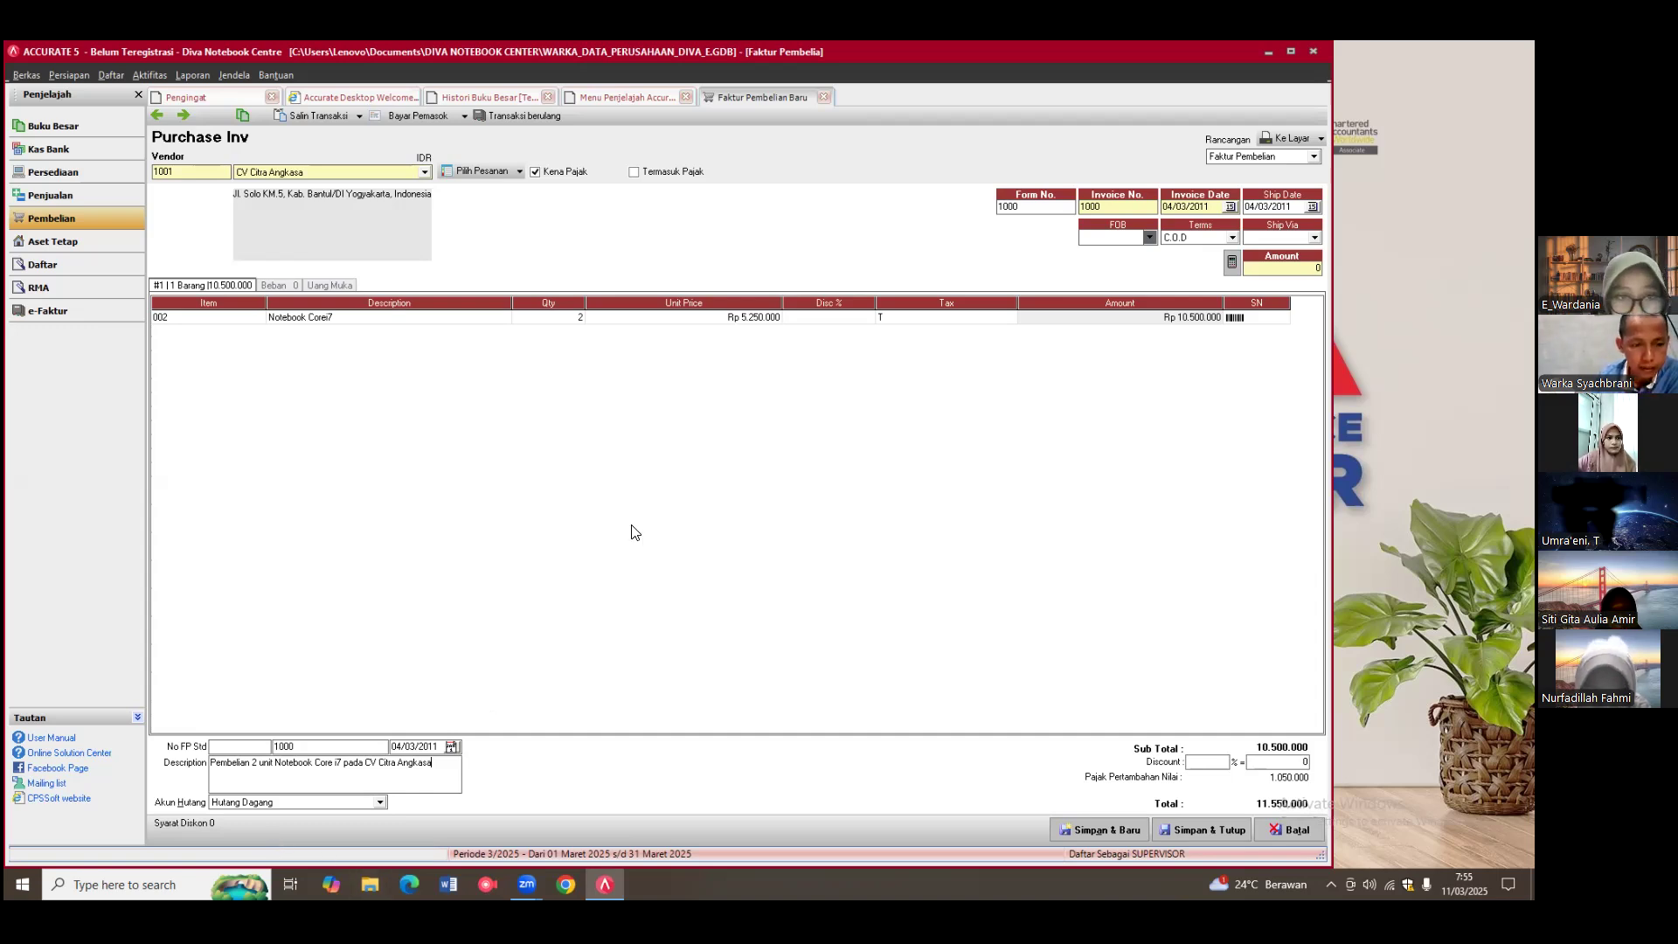
Step: Create a vendor payment from the invoice with the memo "Pembayaran atas pembelian 2 unit notebook core i7 pada CV Citra Angkasa"
left_click(421, 115)
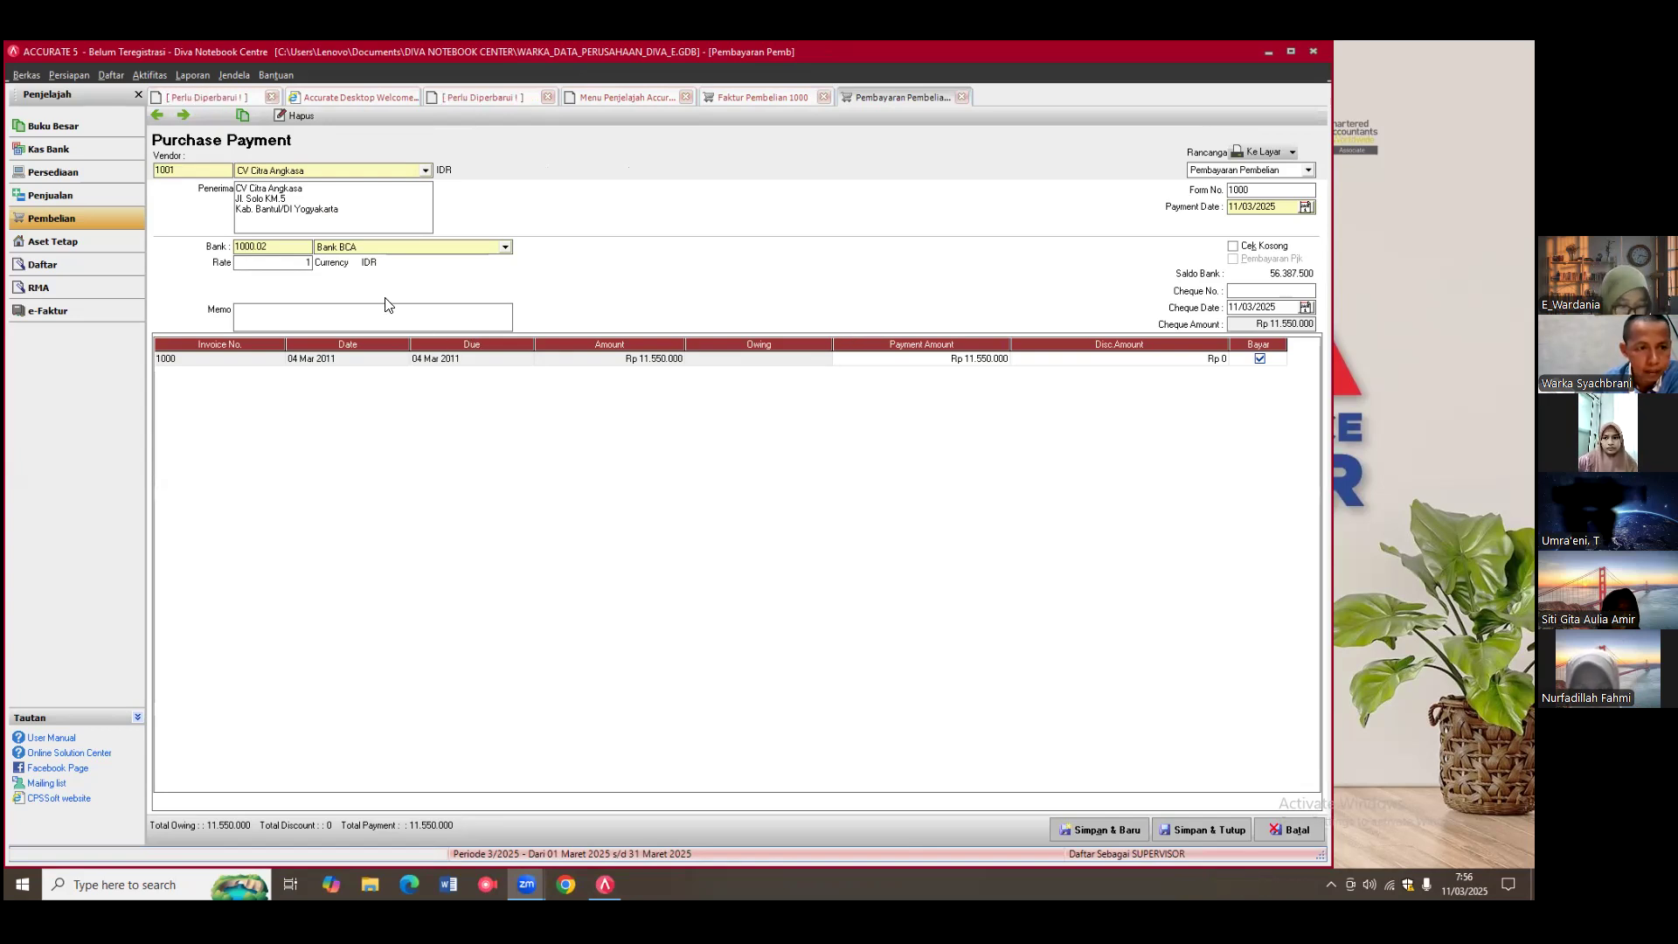
left_click(459, 289)
left_click(446, 319)
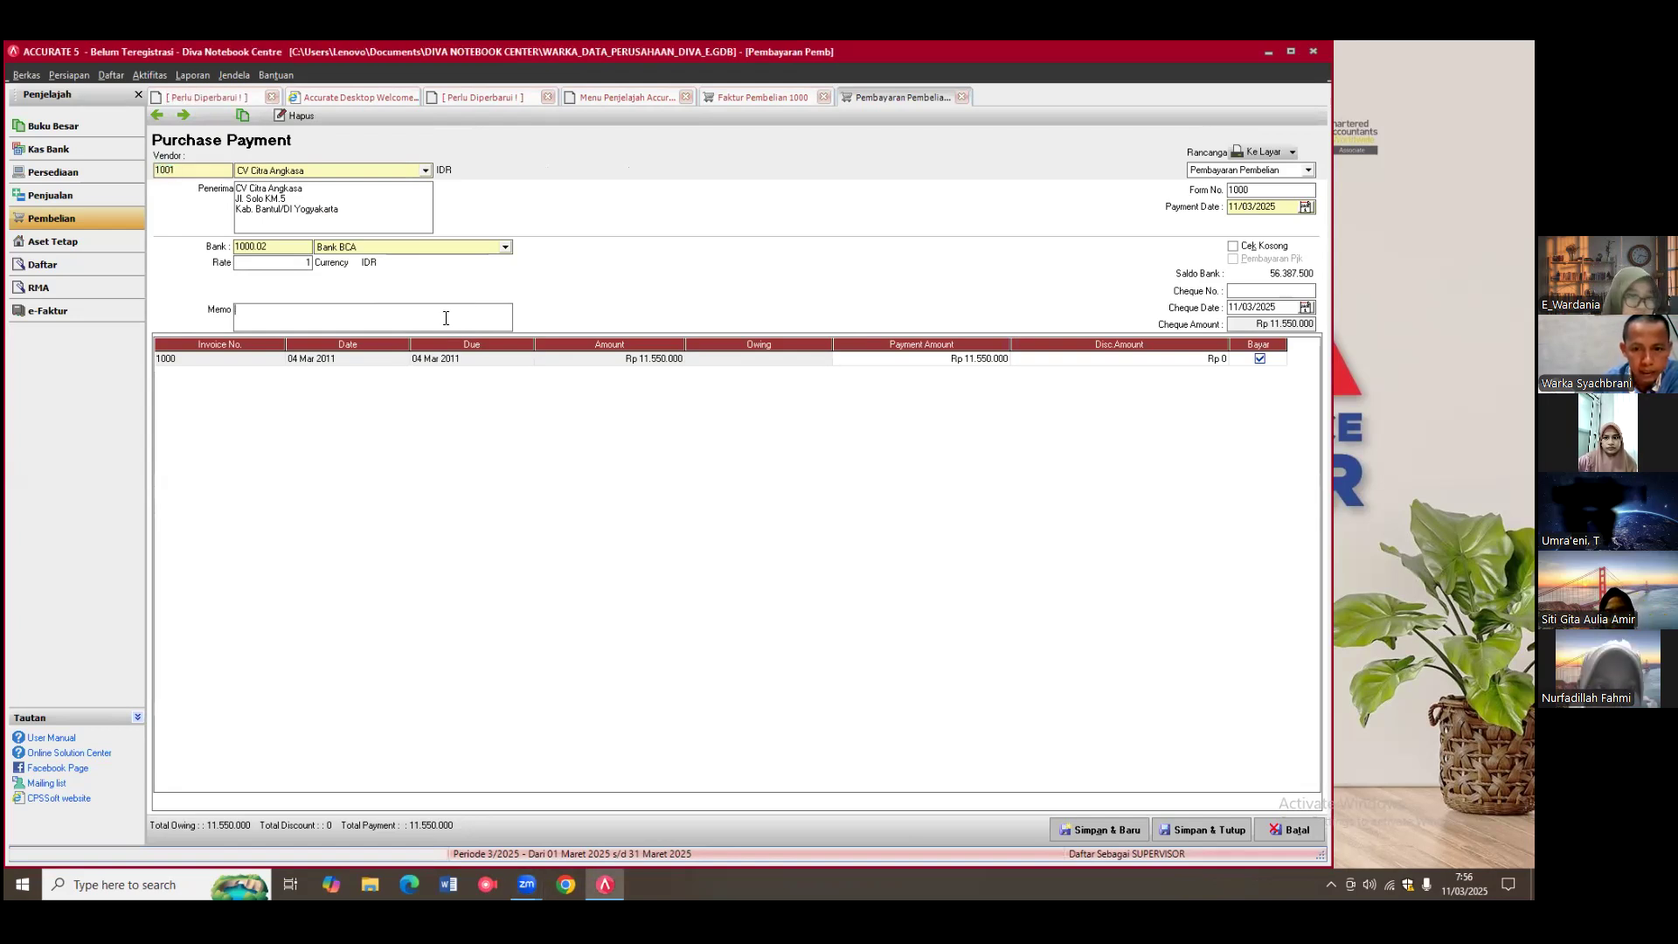
left_click(386, 314)
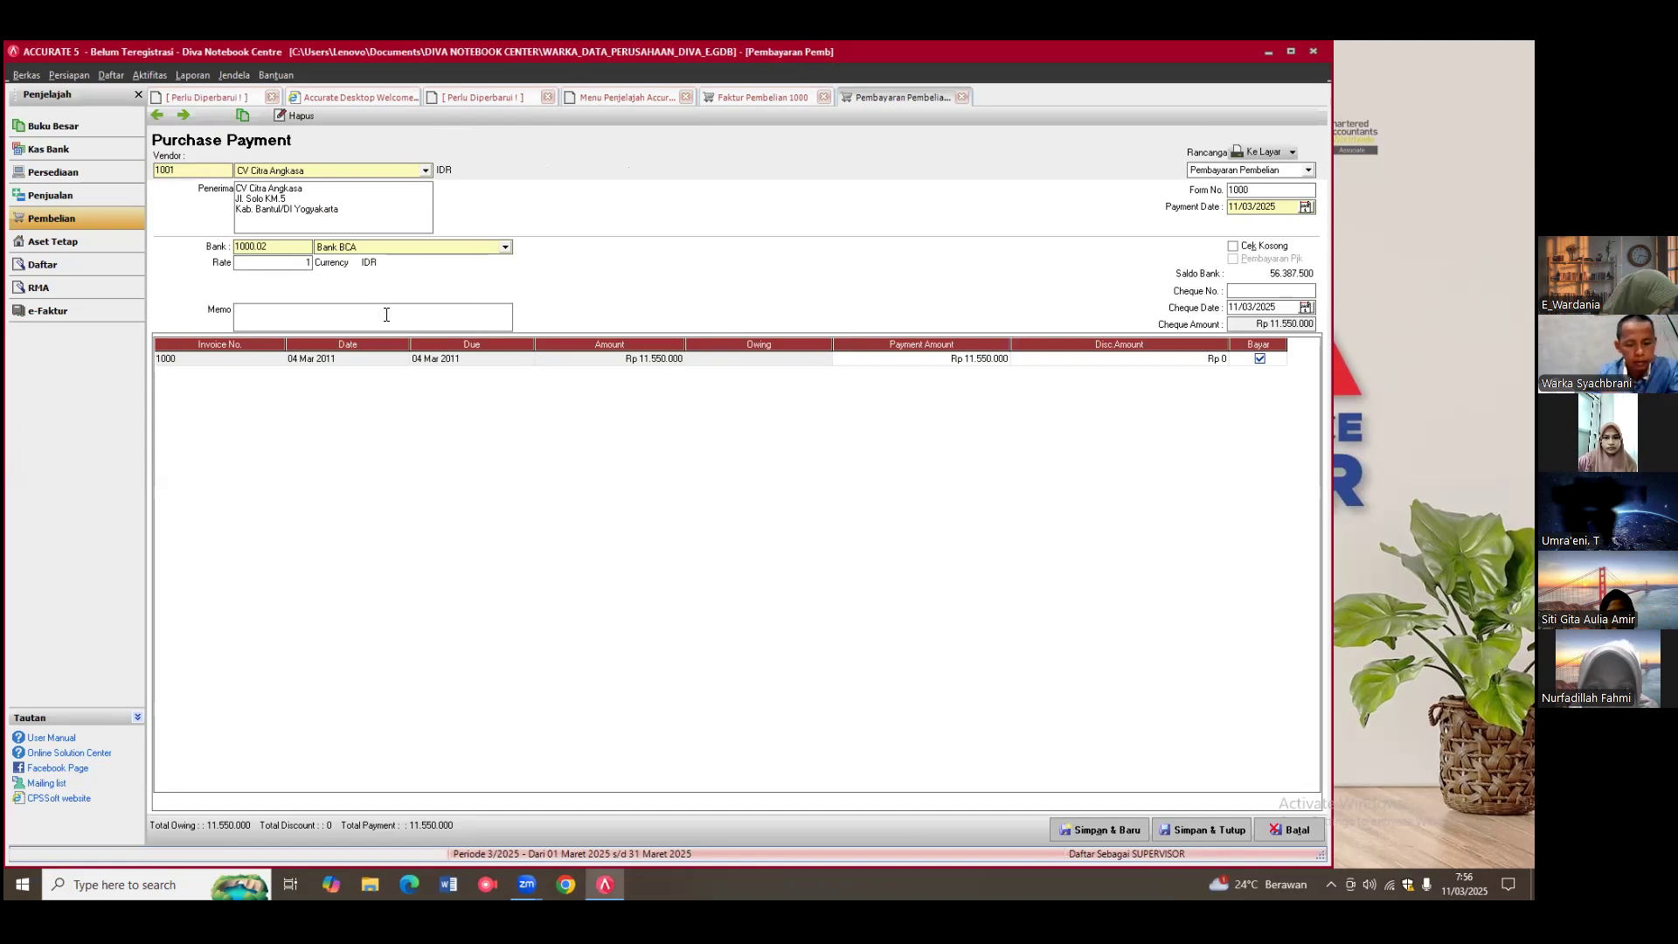
type("Pemb")
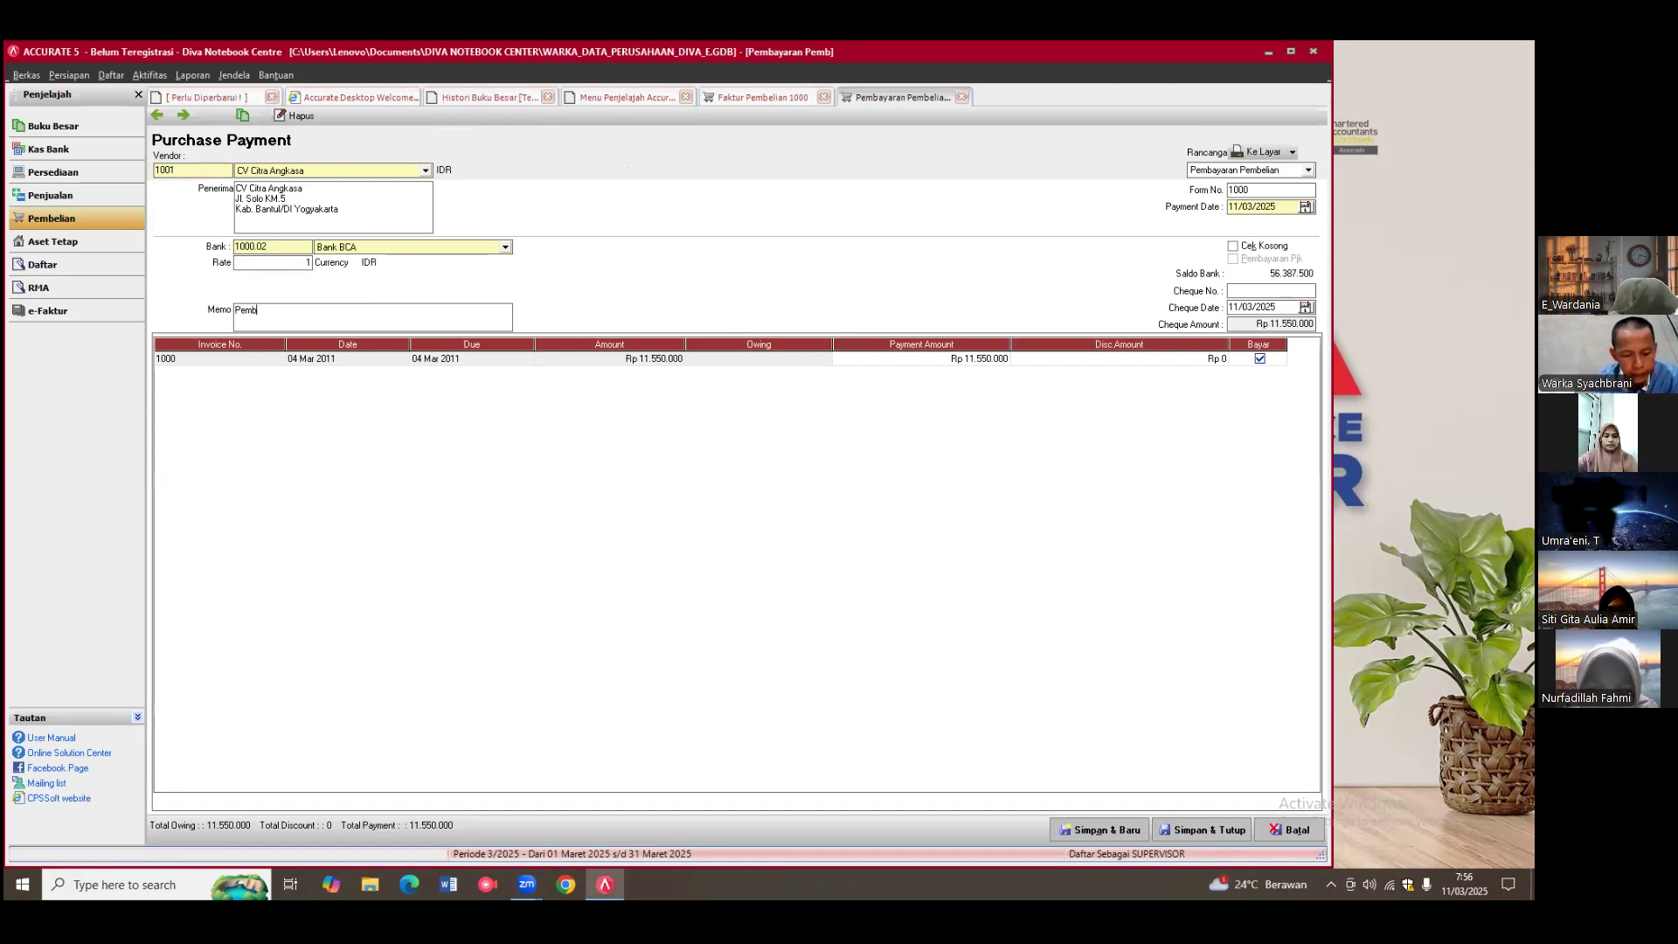
type("ayaran a")
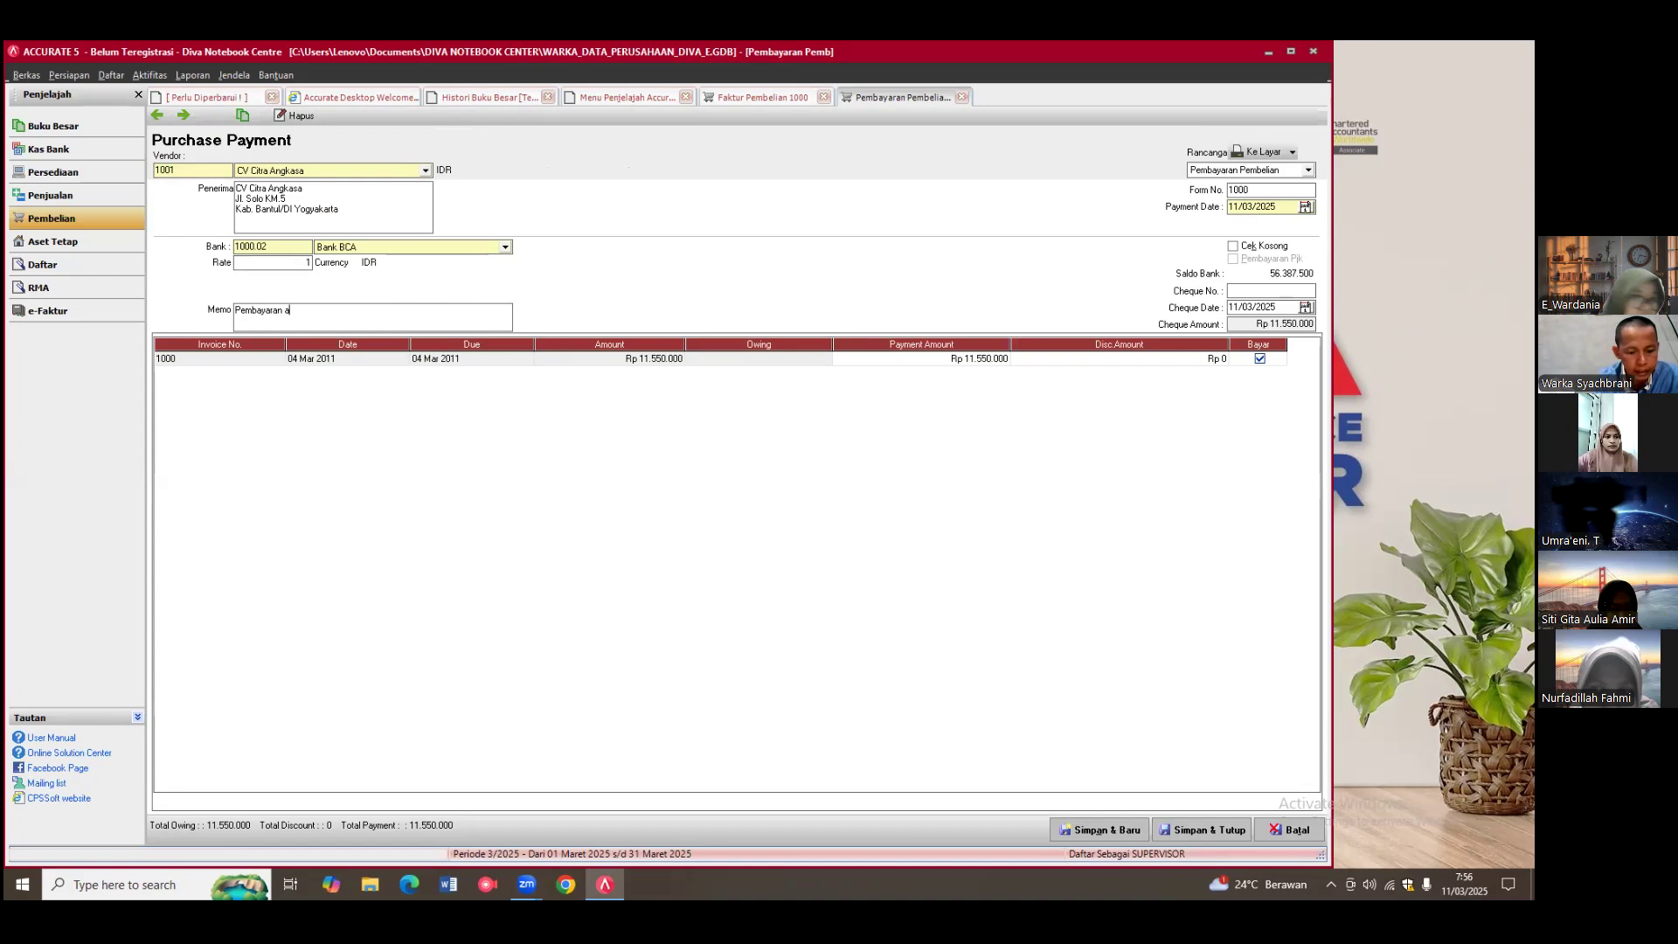
type("tas pembelian 2")
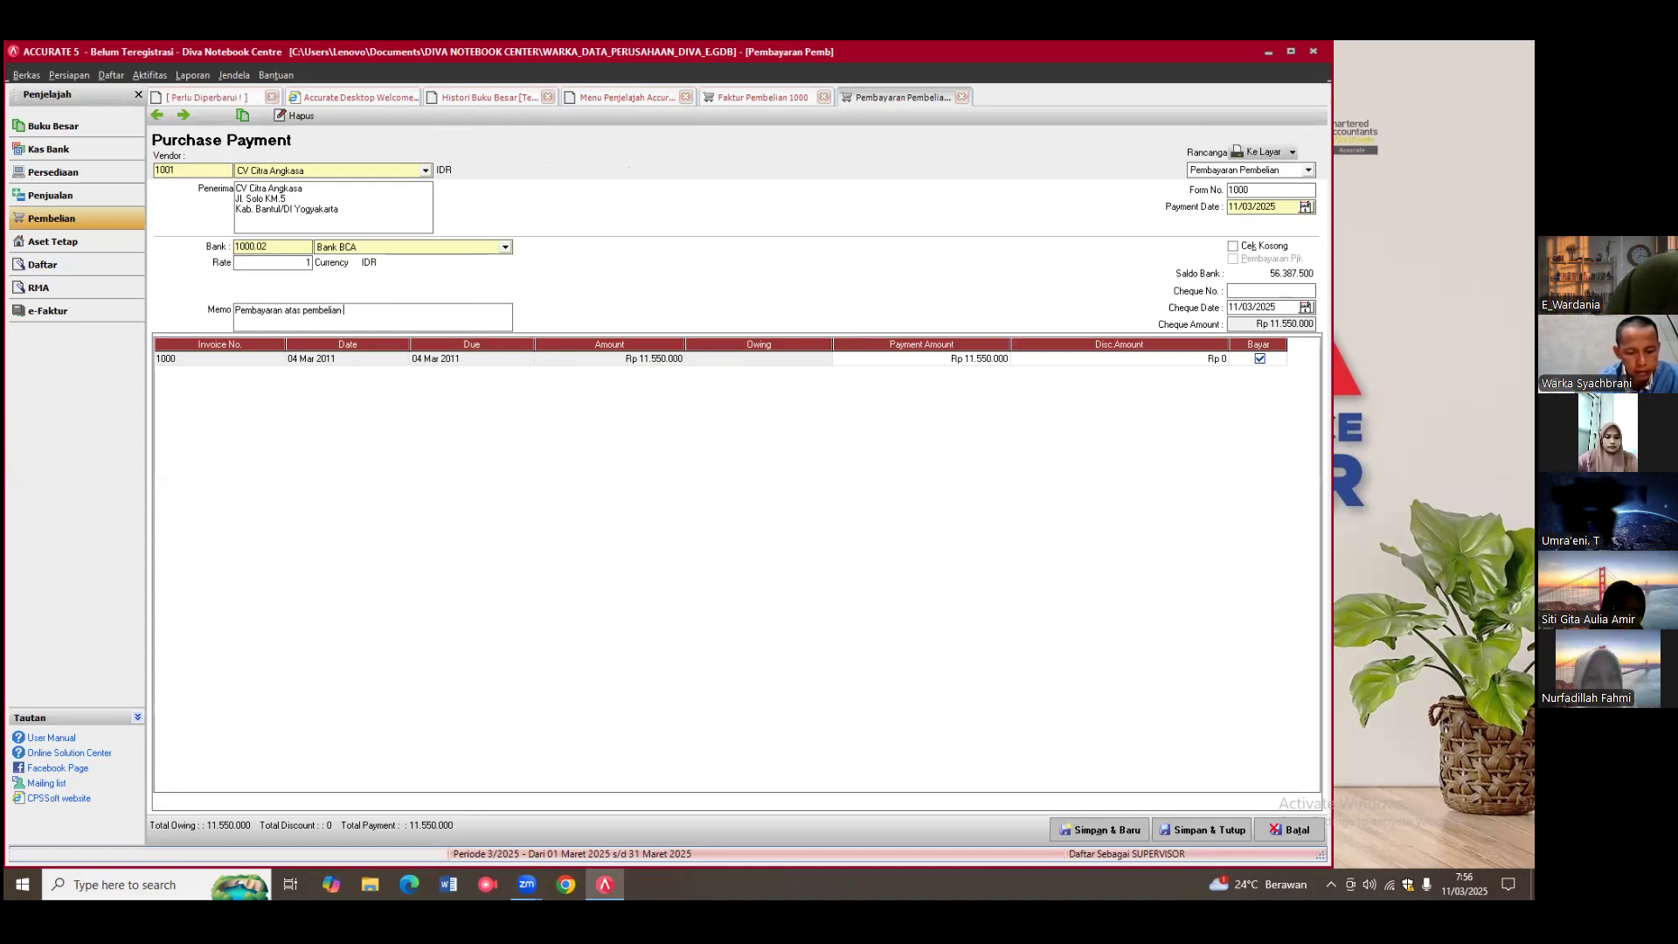
type(" unit ")
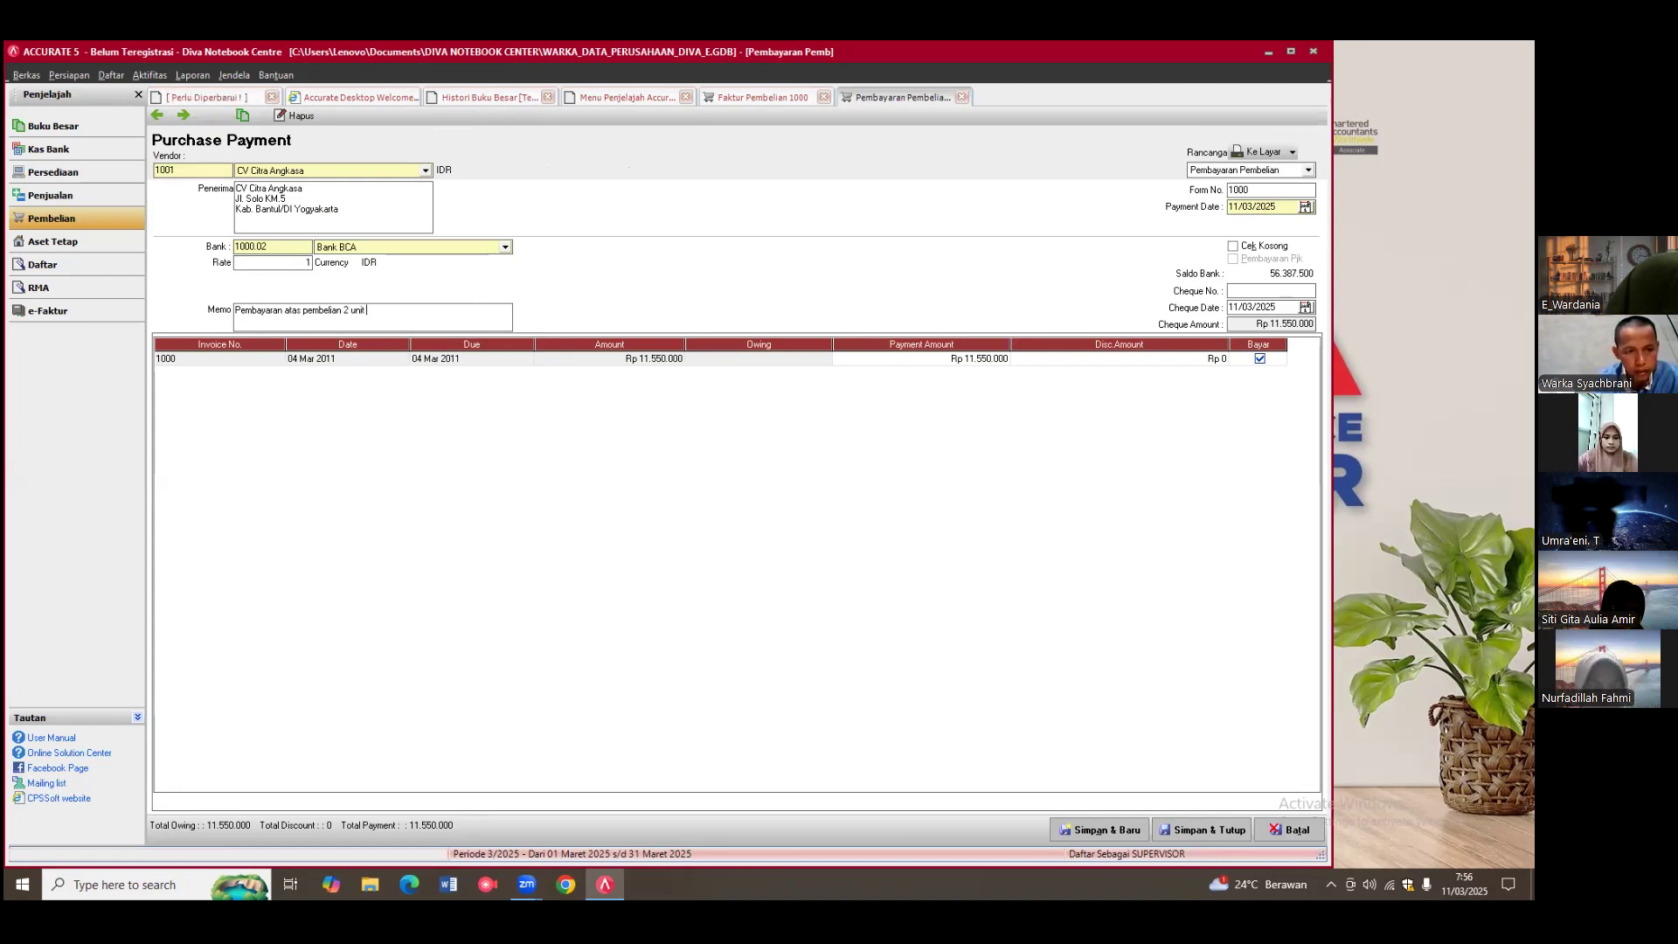
type("notebook core i7 ")
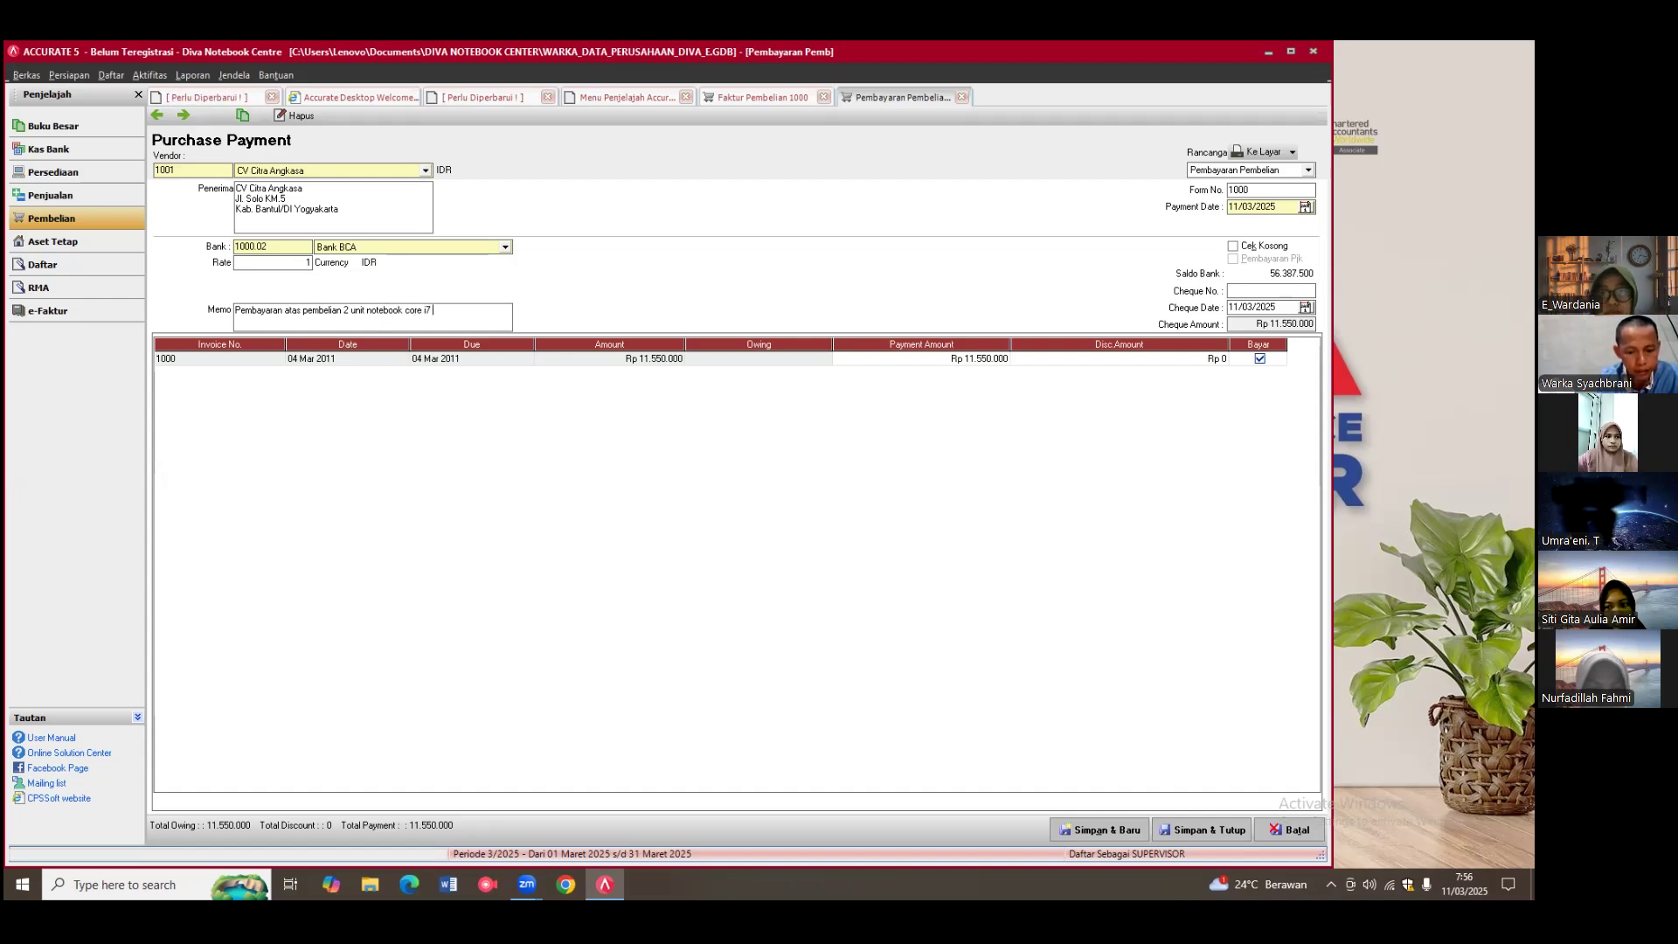
type("pada CV ")
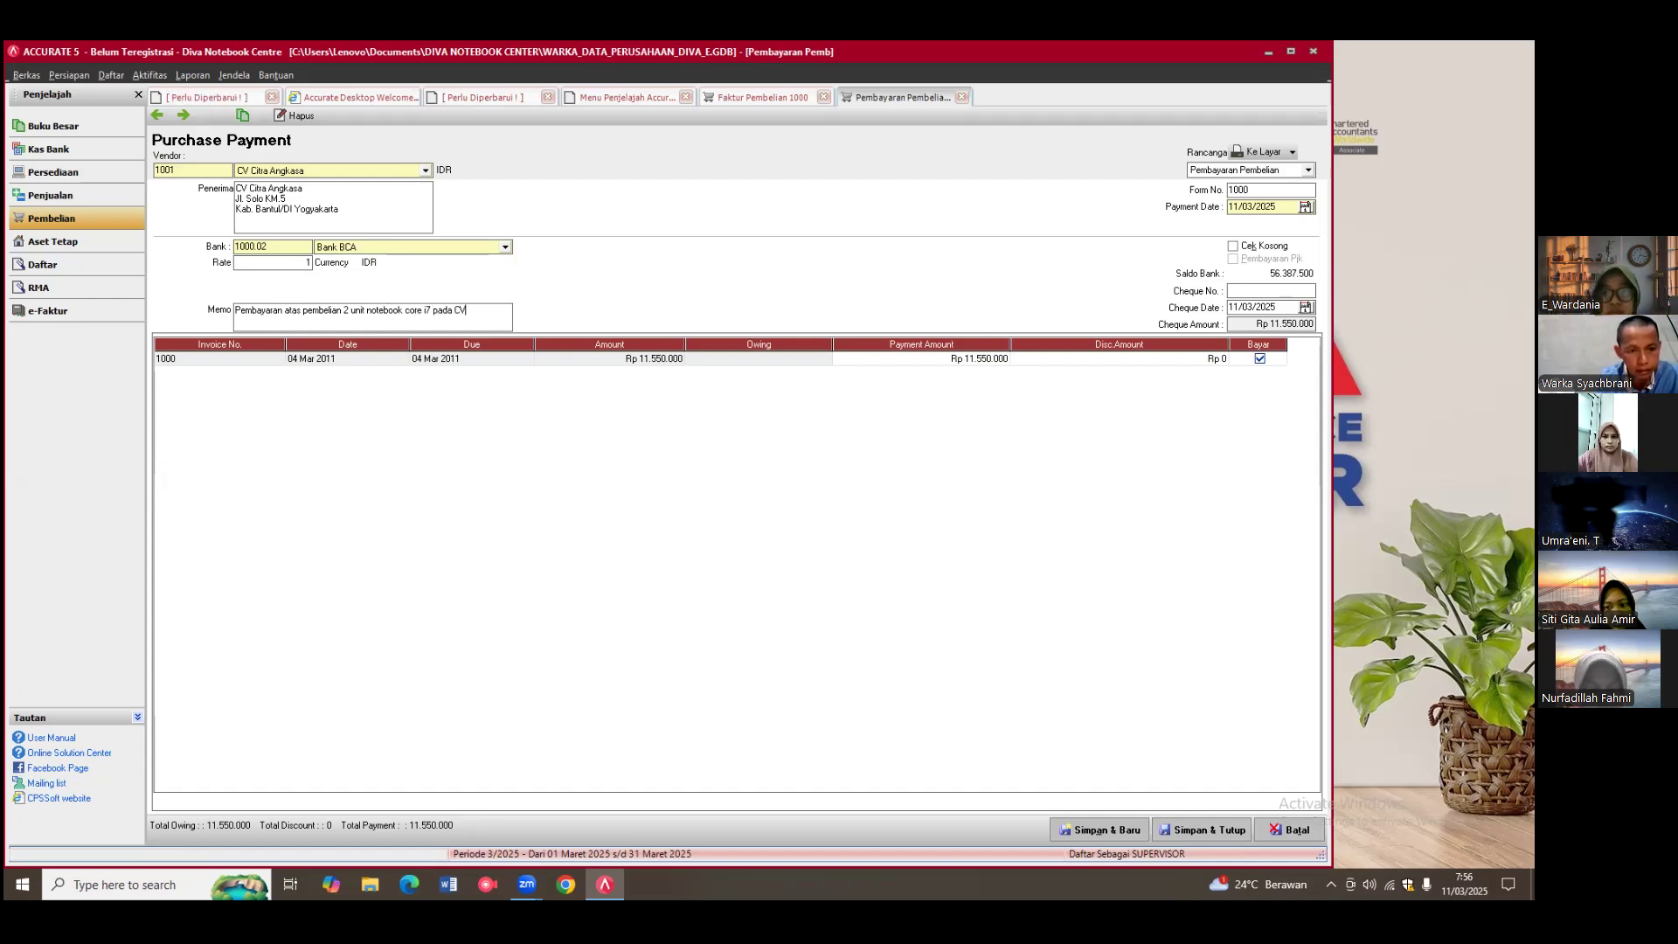
type("Citra Ang")
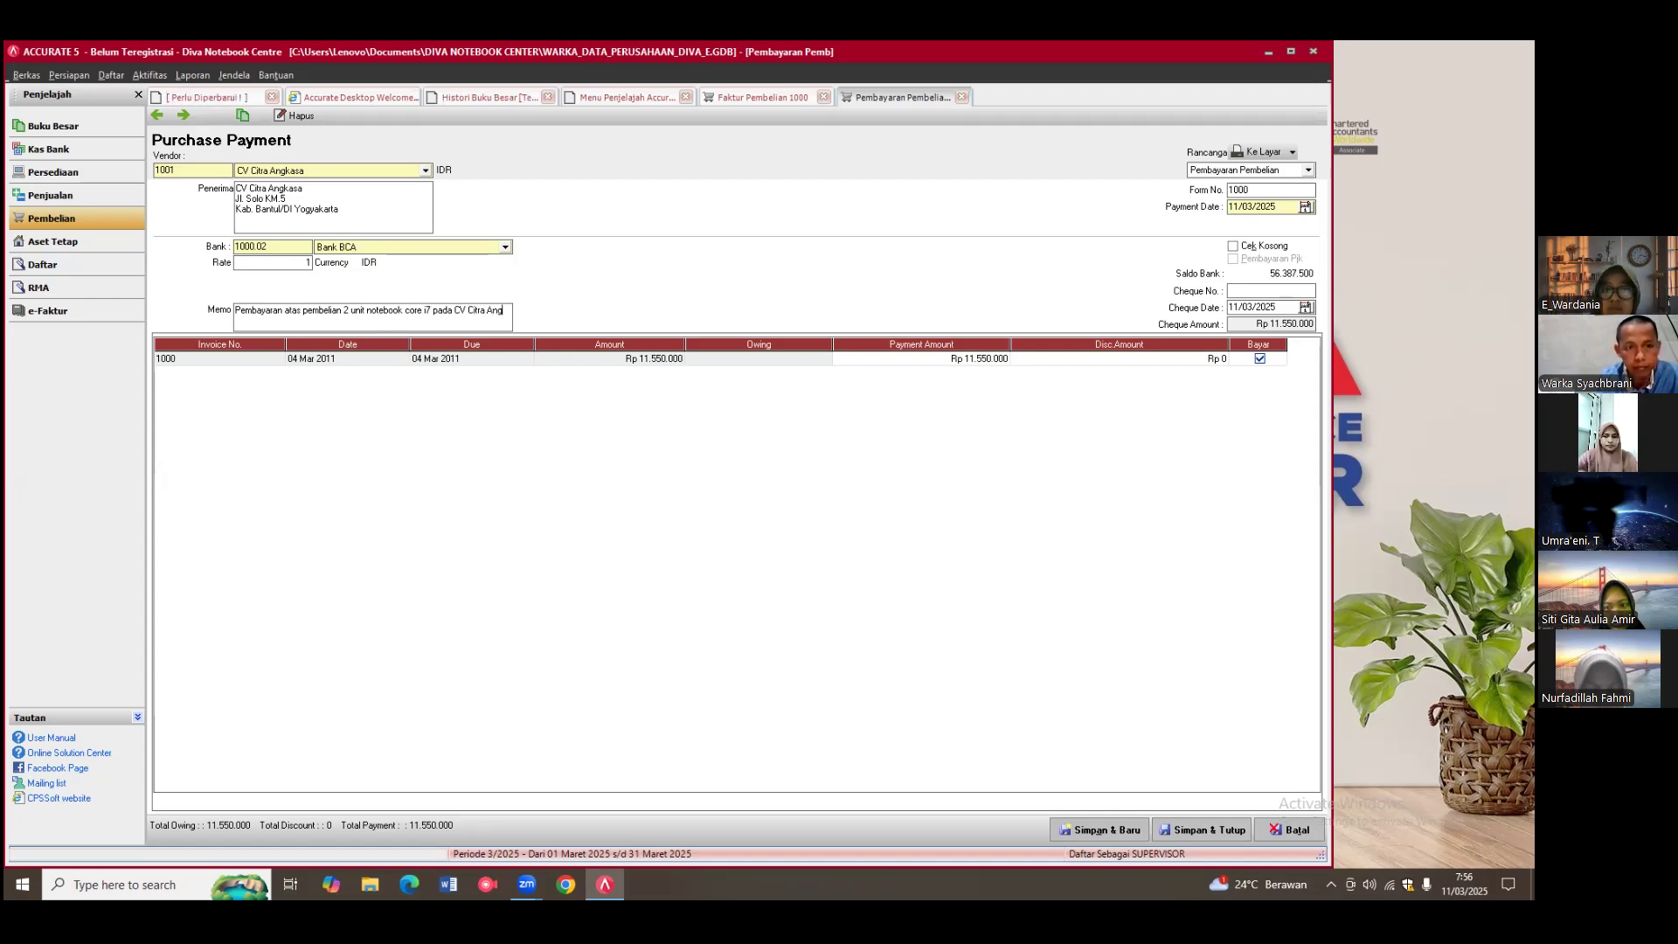
type("kasa")
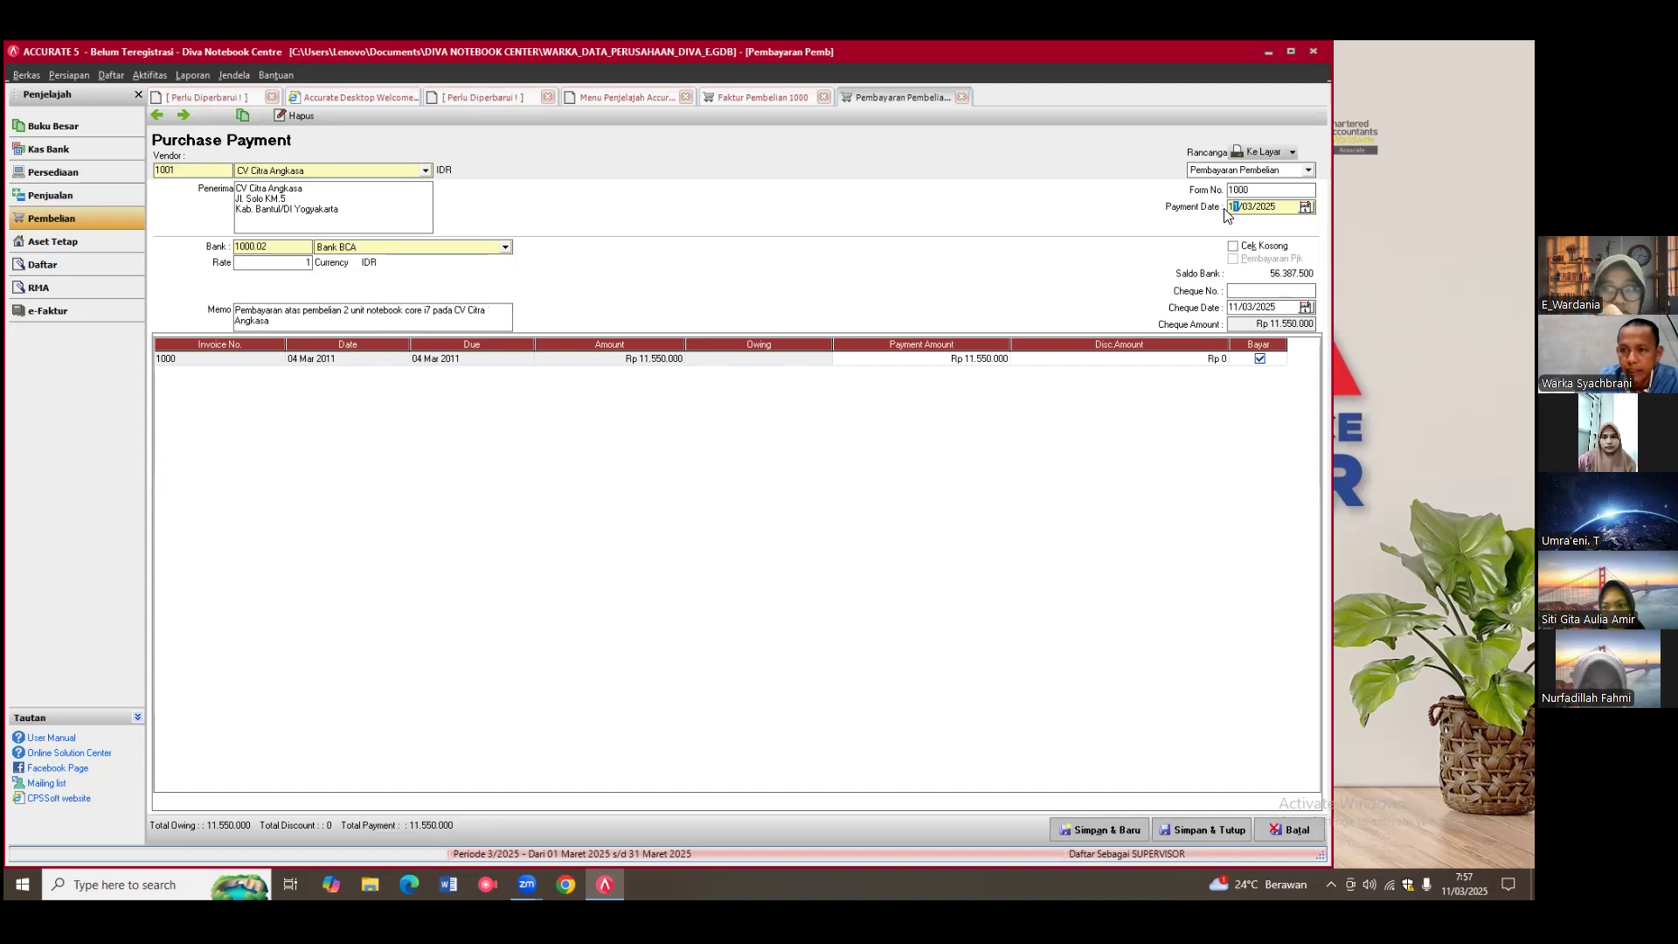
Step: Set the payment date and cheque date to 04/03/2011, and save and close both the payment and its purchase invoice
left_click(1230, 207)
type("04/03/2011")
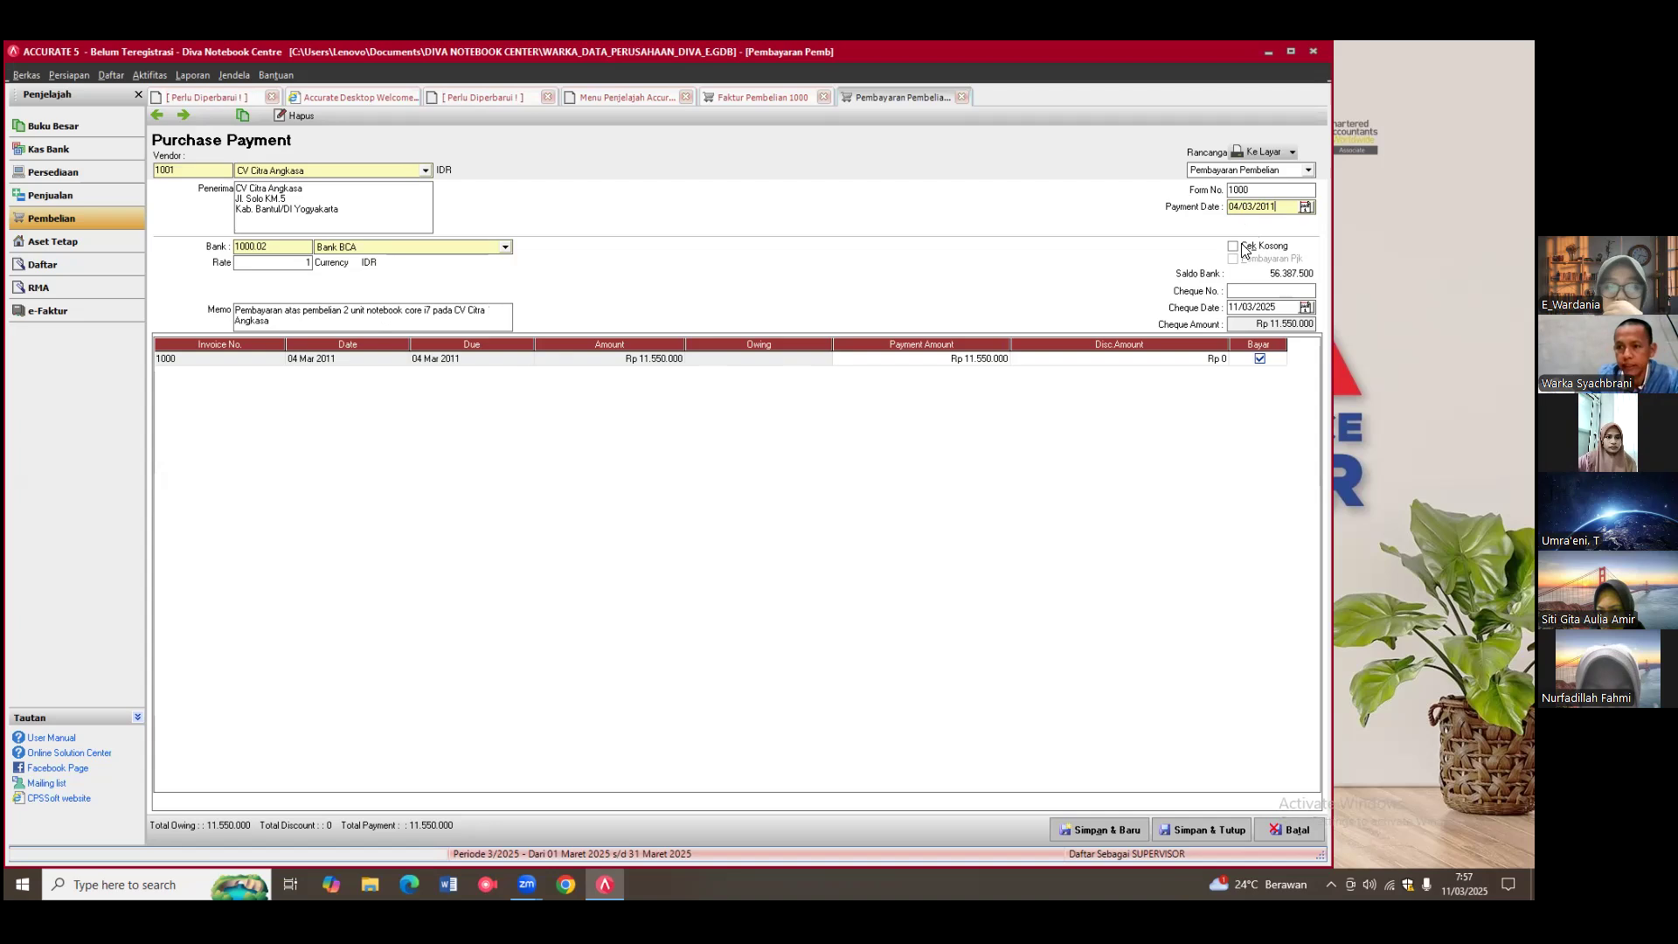
left_click(1236, 307)
left_click(1234, 308)
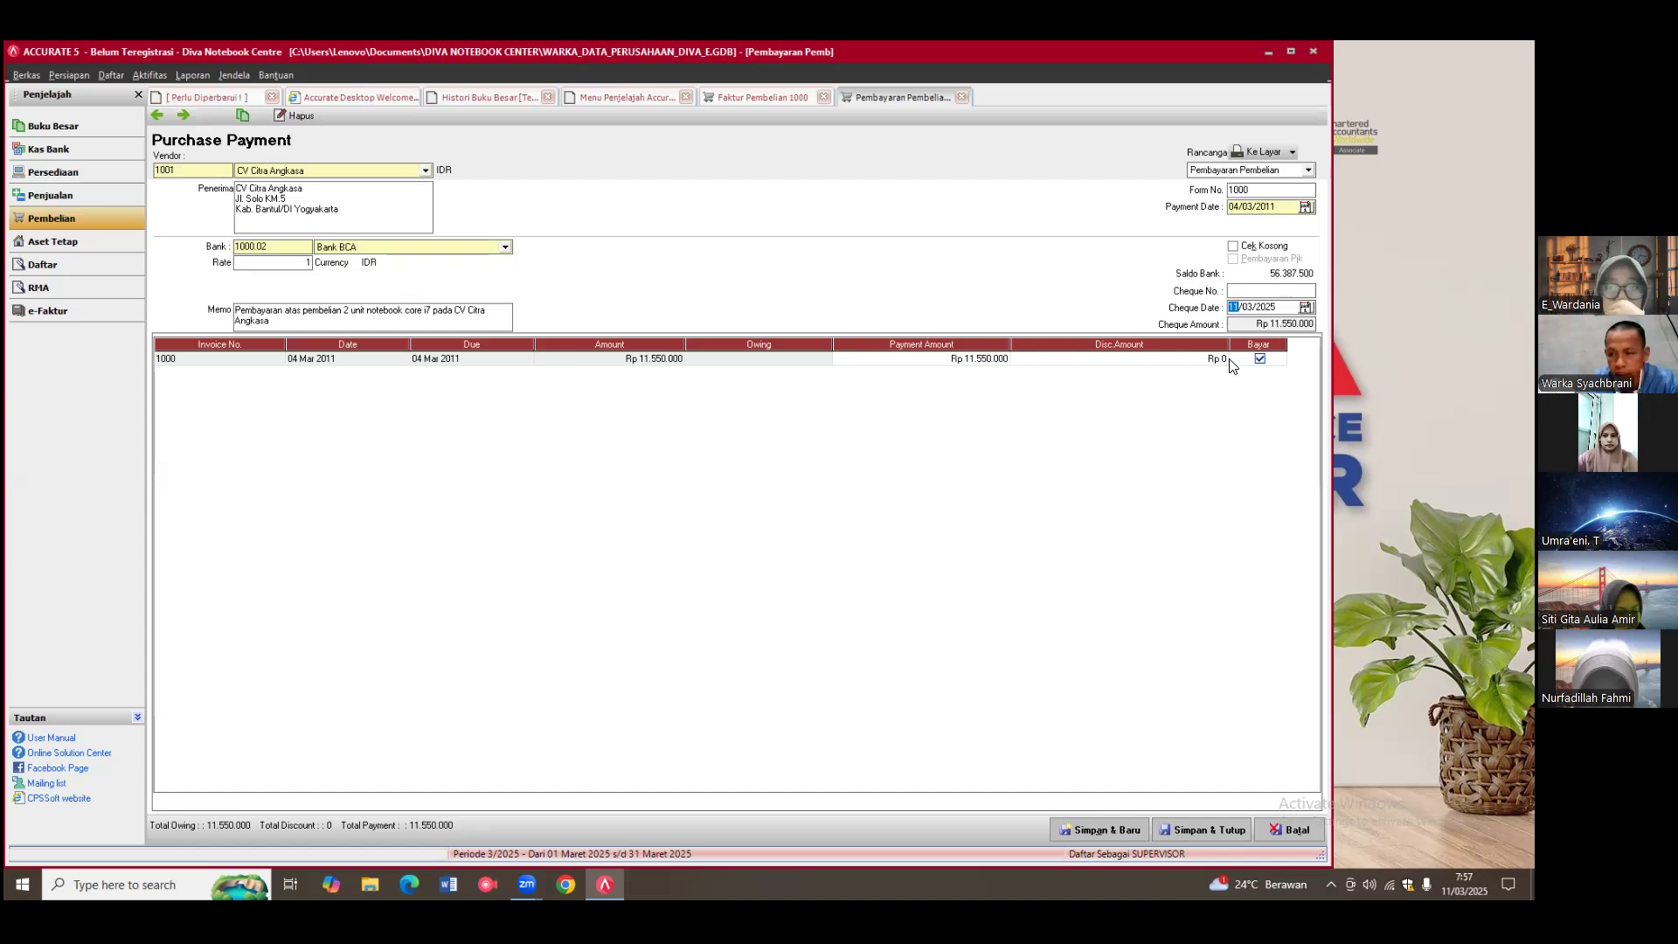
type("04/03/20")
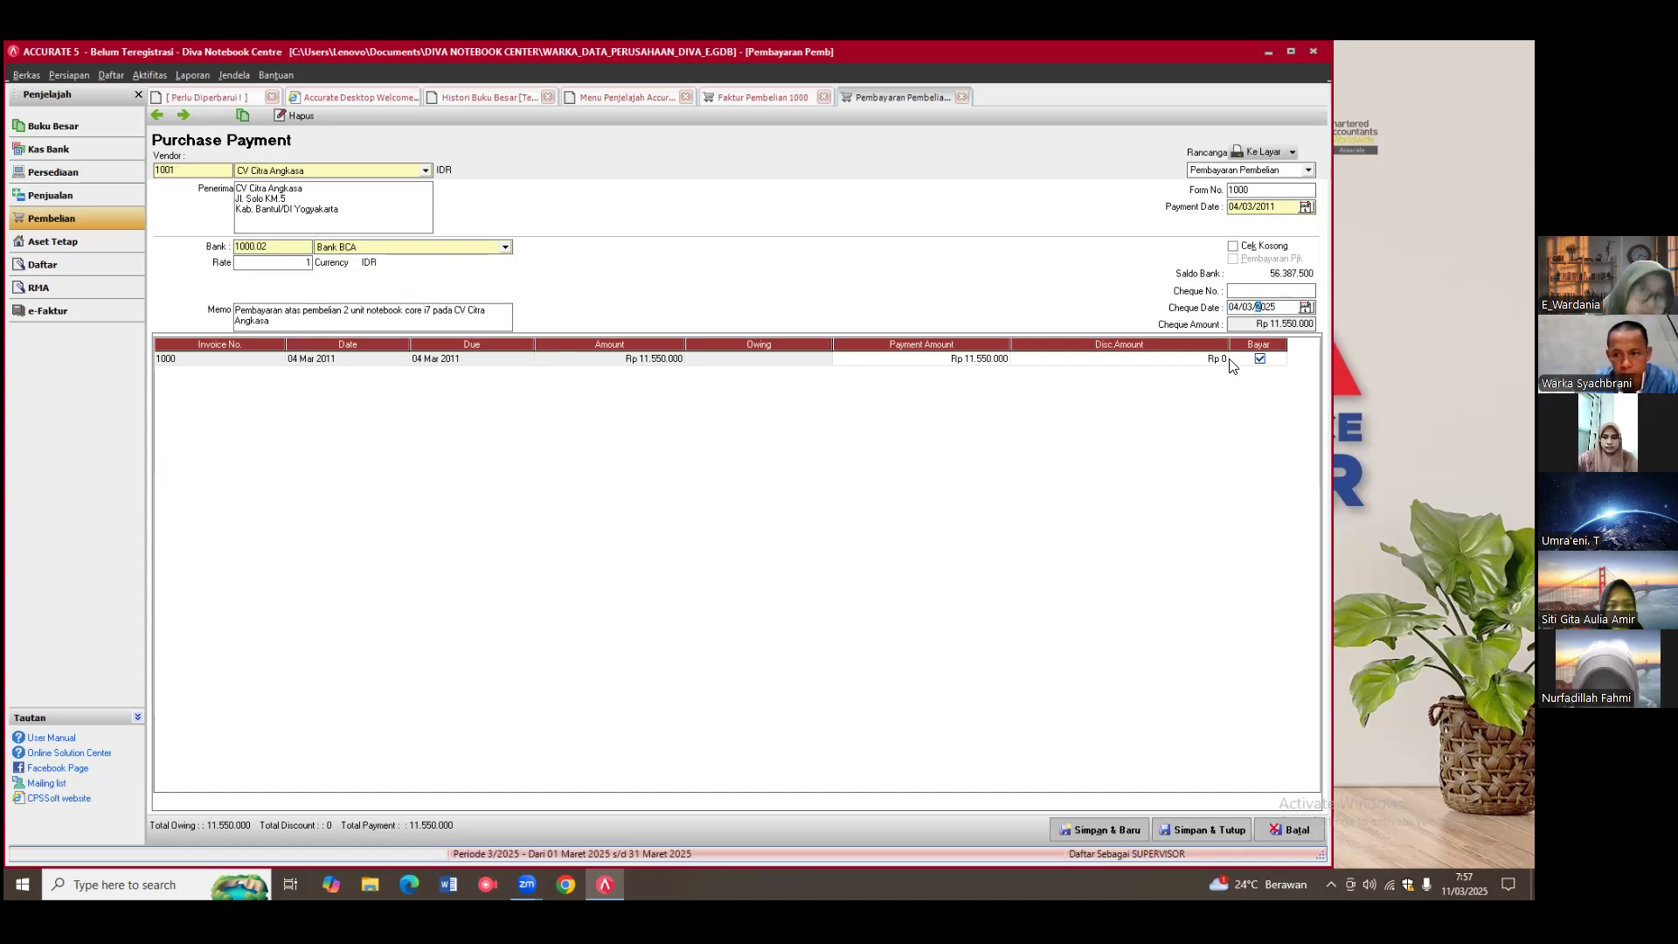
type("11")
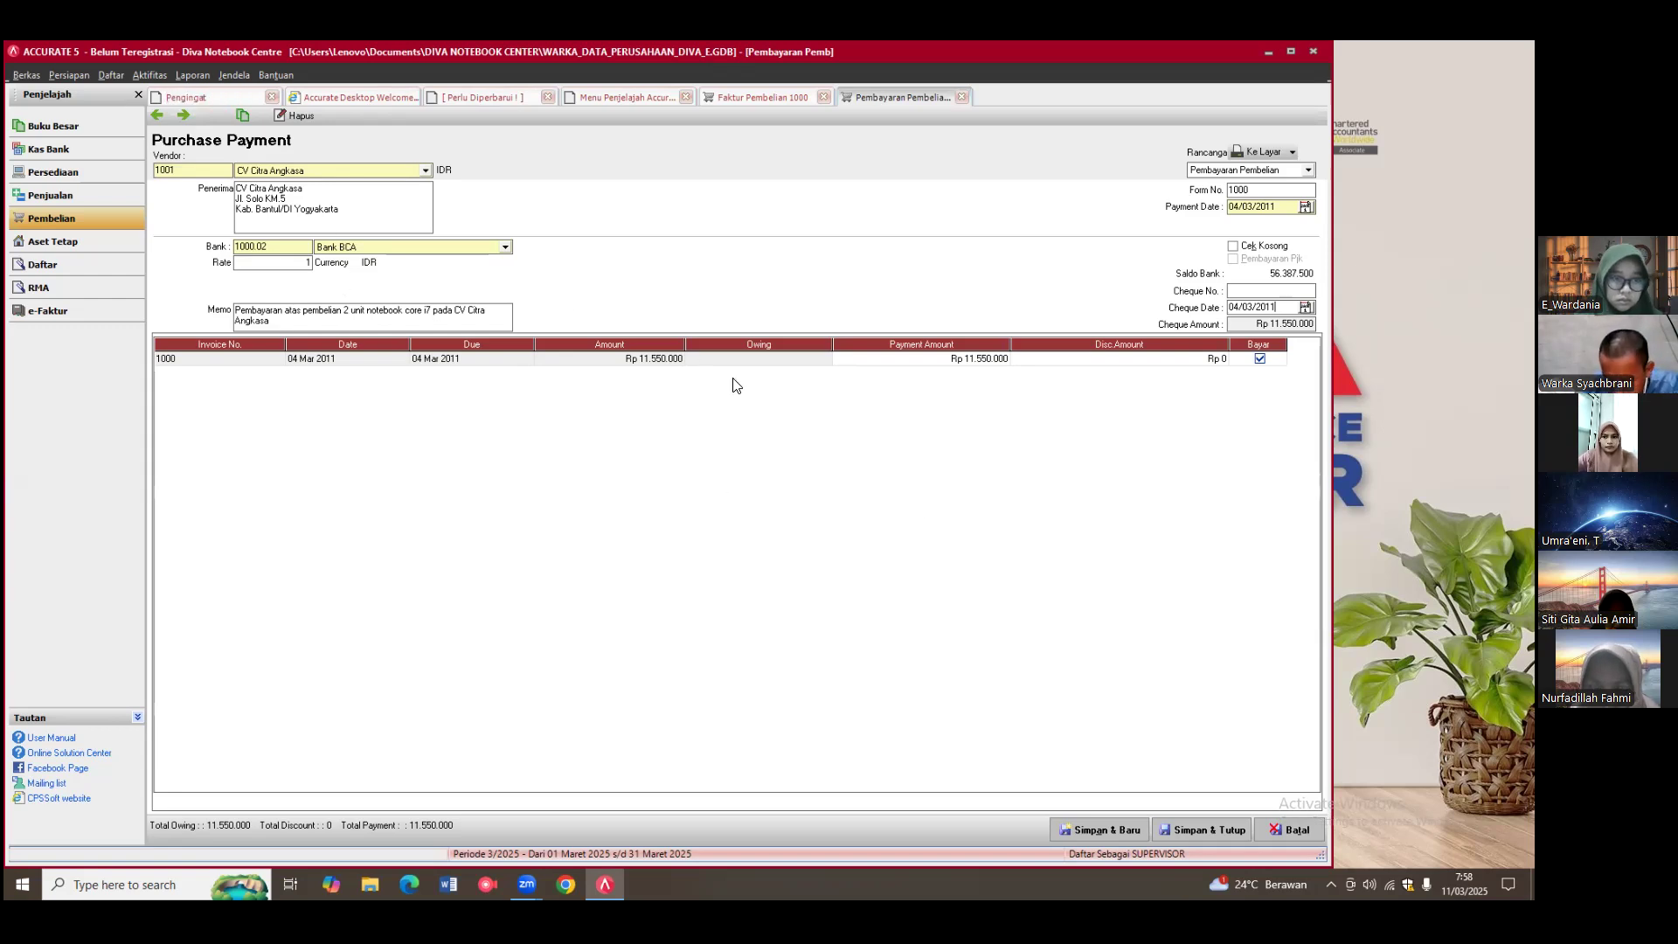
left_click(1215, 831)
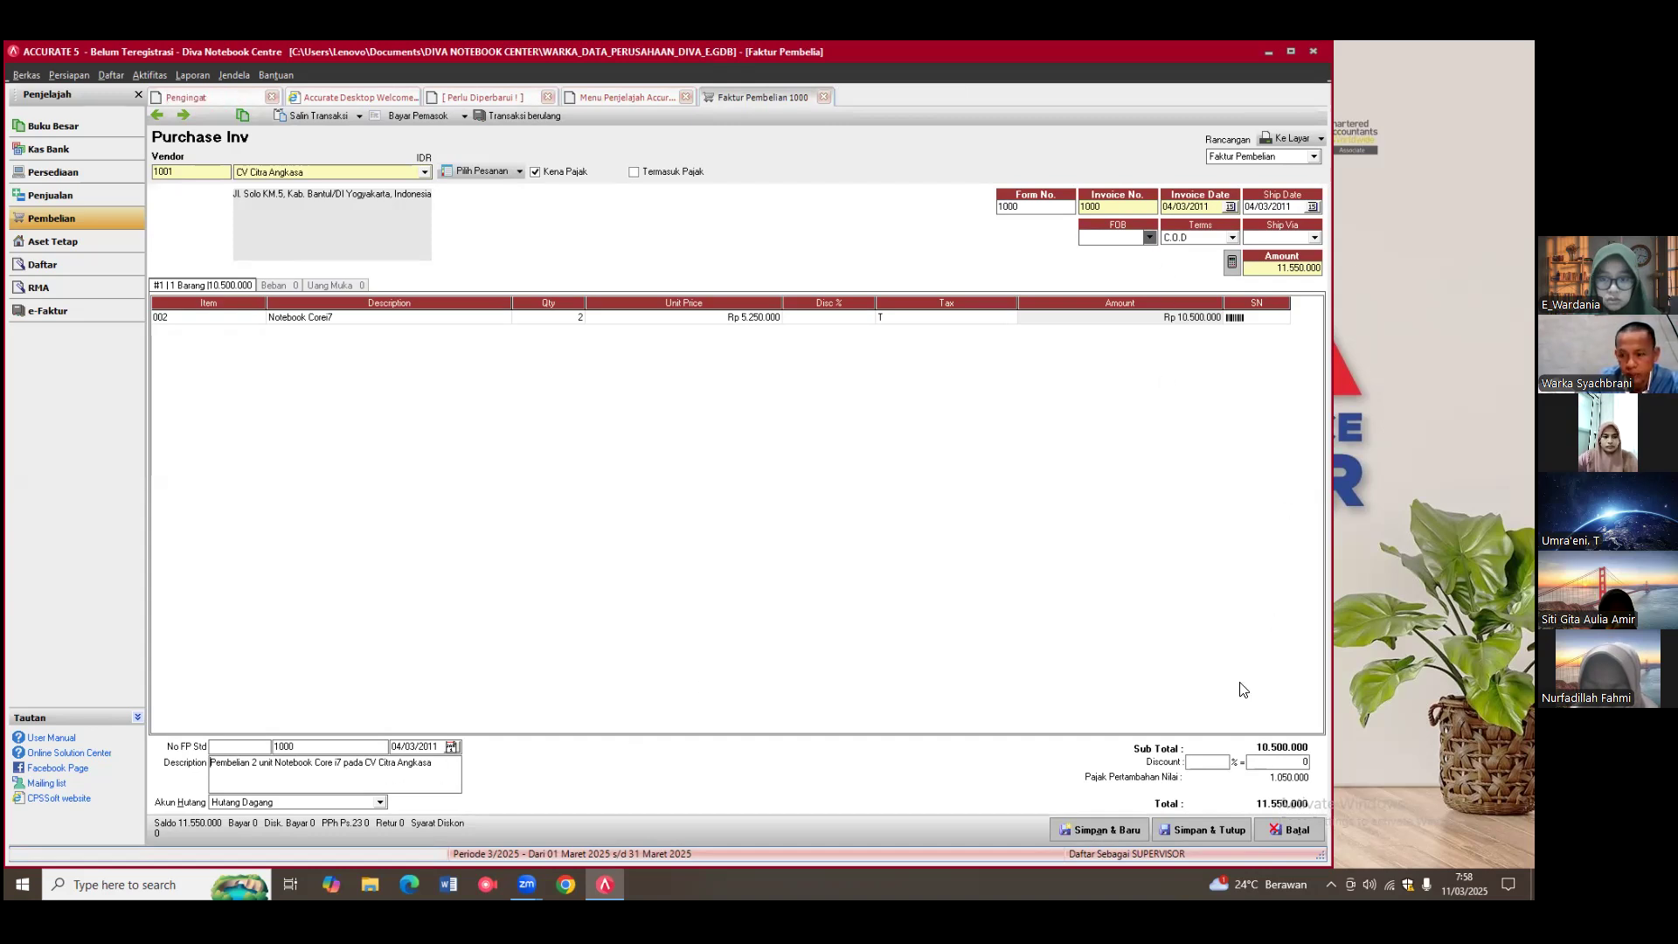
left_click(1218, 828)
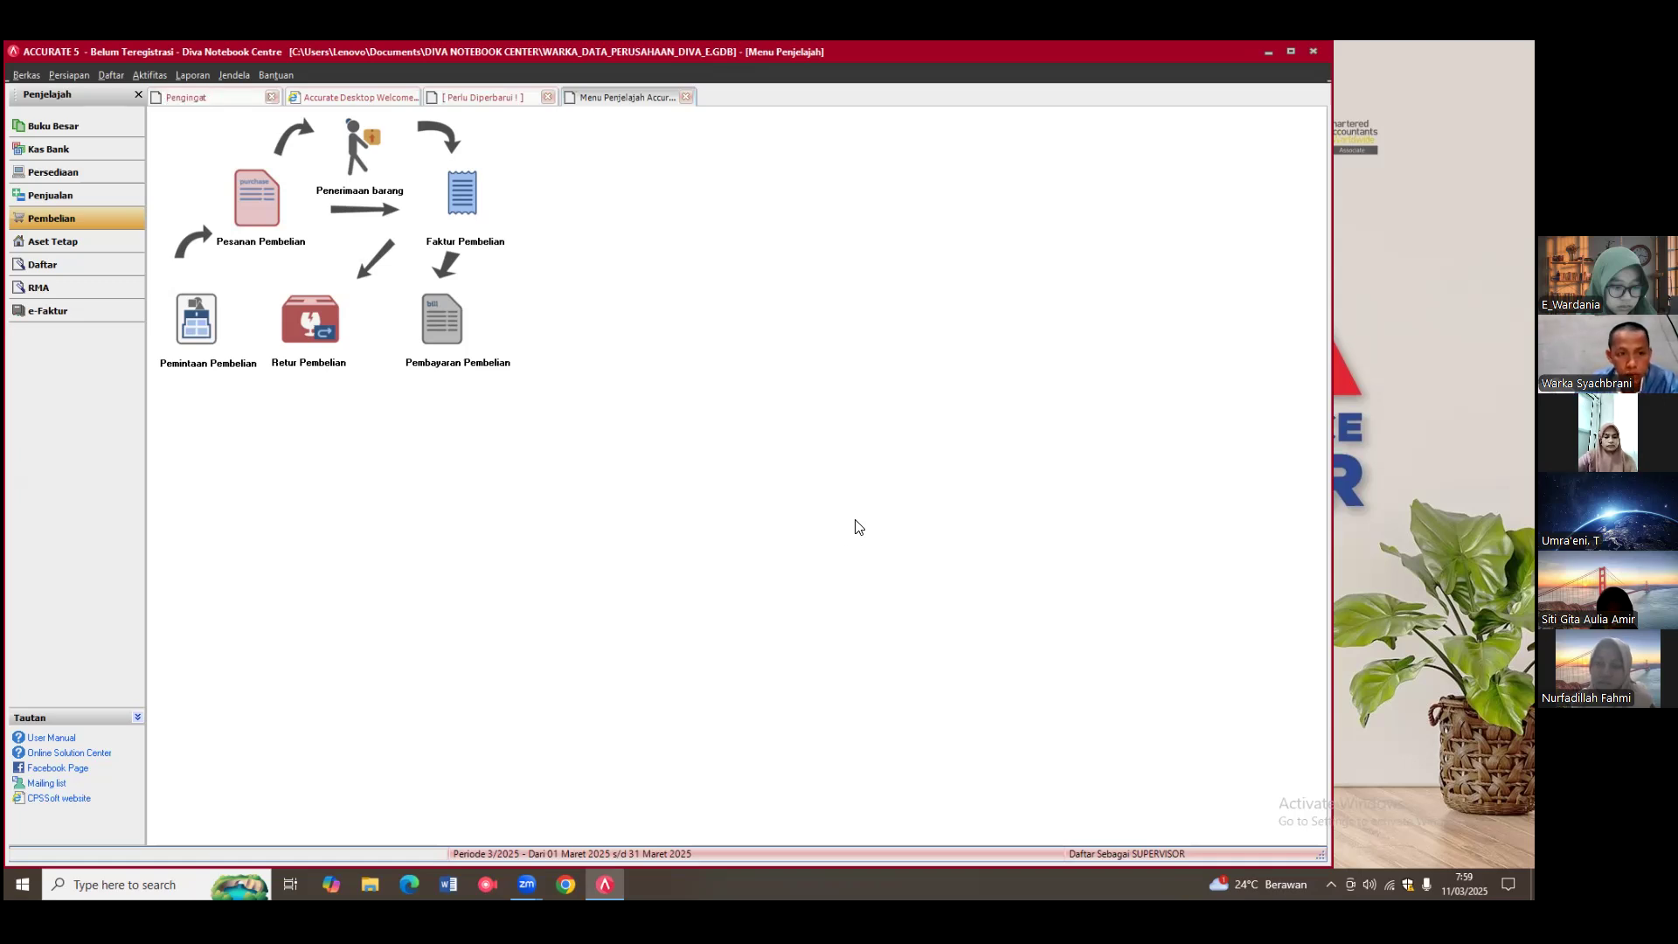
Step: Start a new purchase invoice for the vendor CV Citra Angkasa
left_click(473, 192)
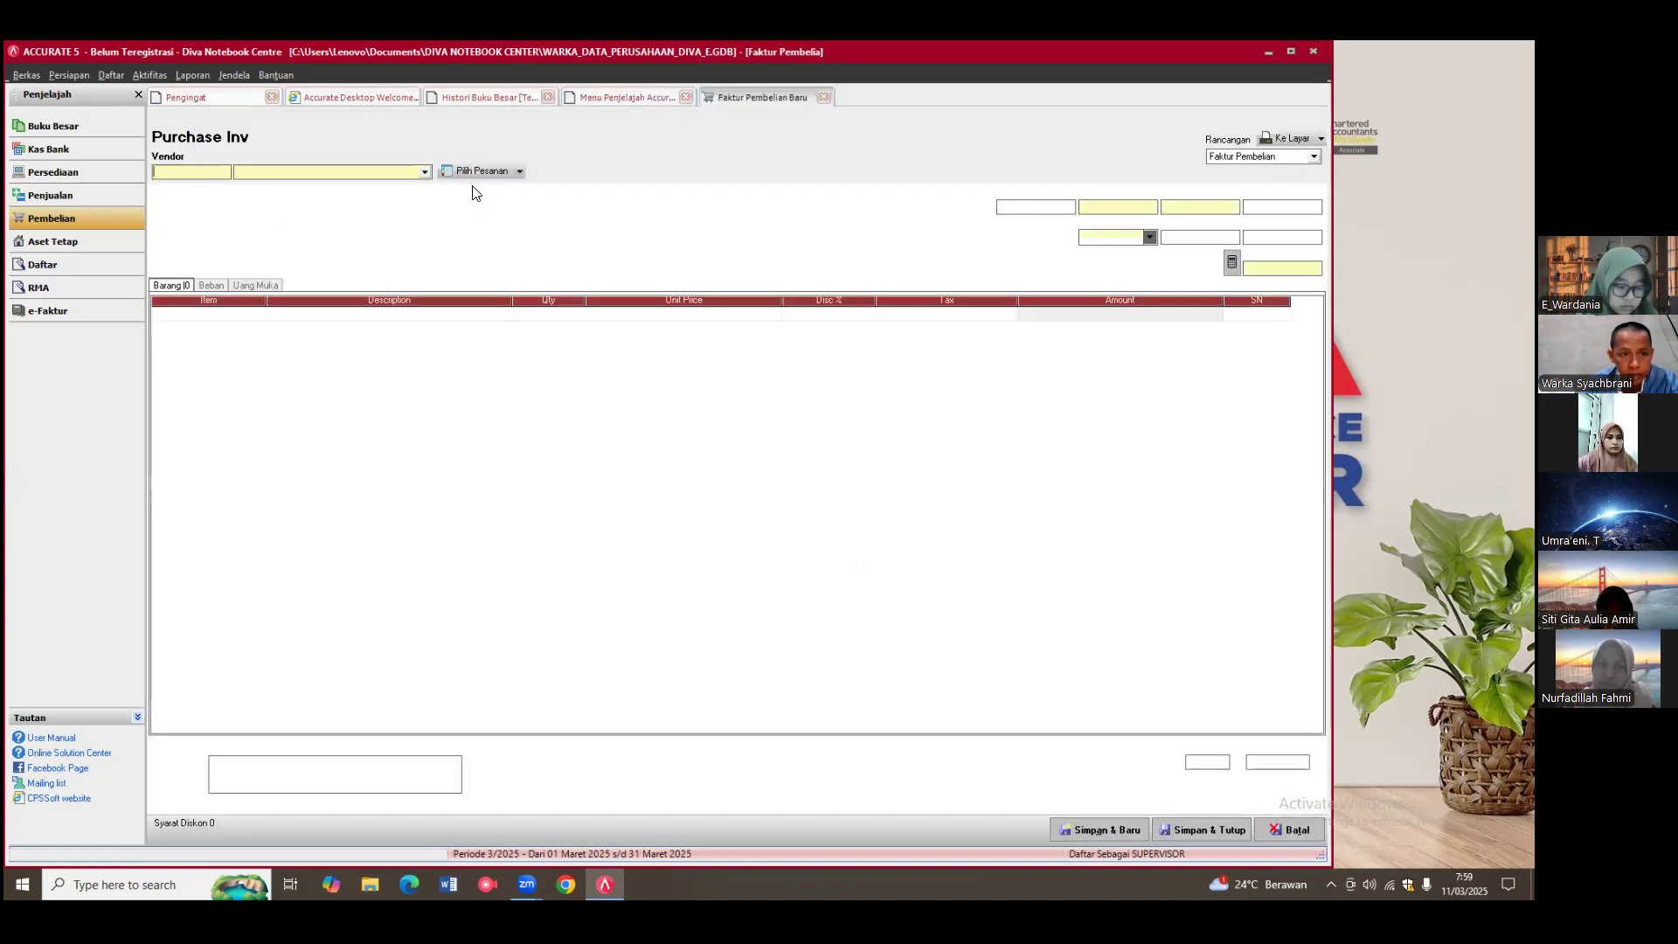
left_click(425, 171)
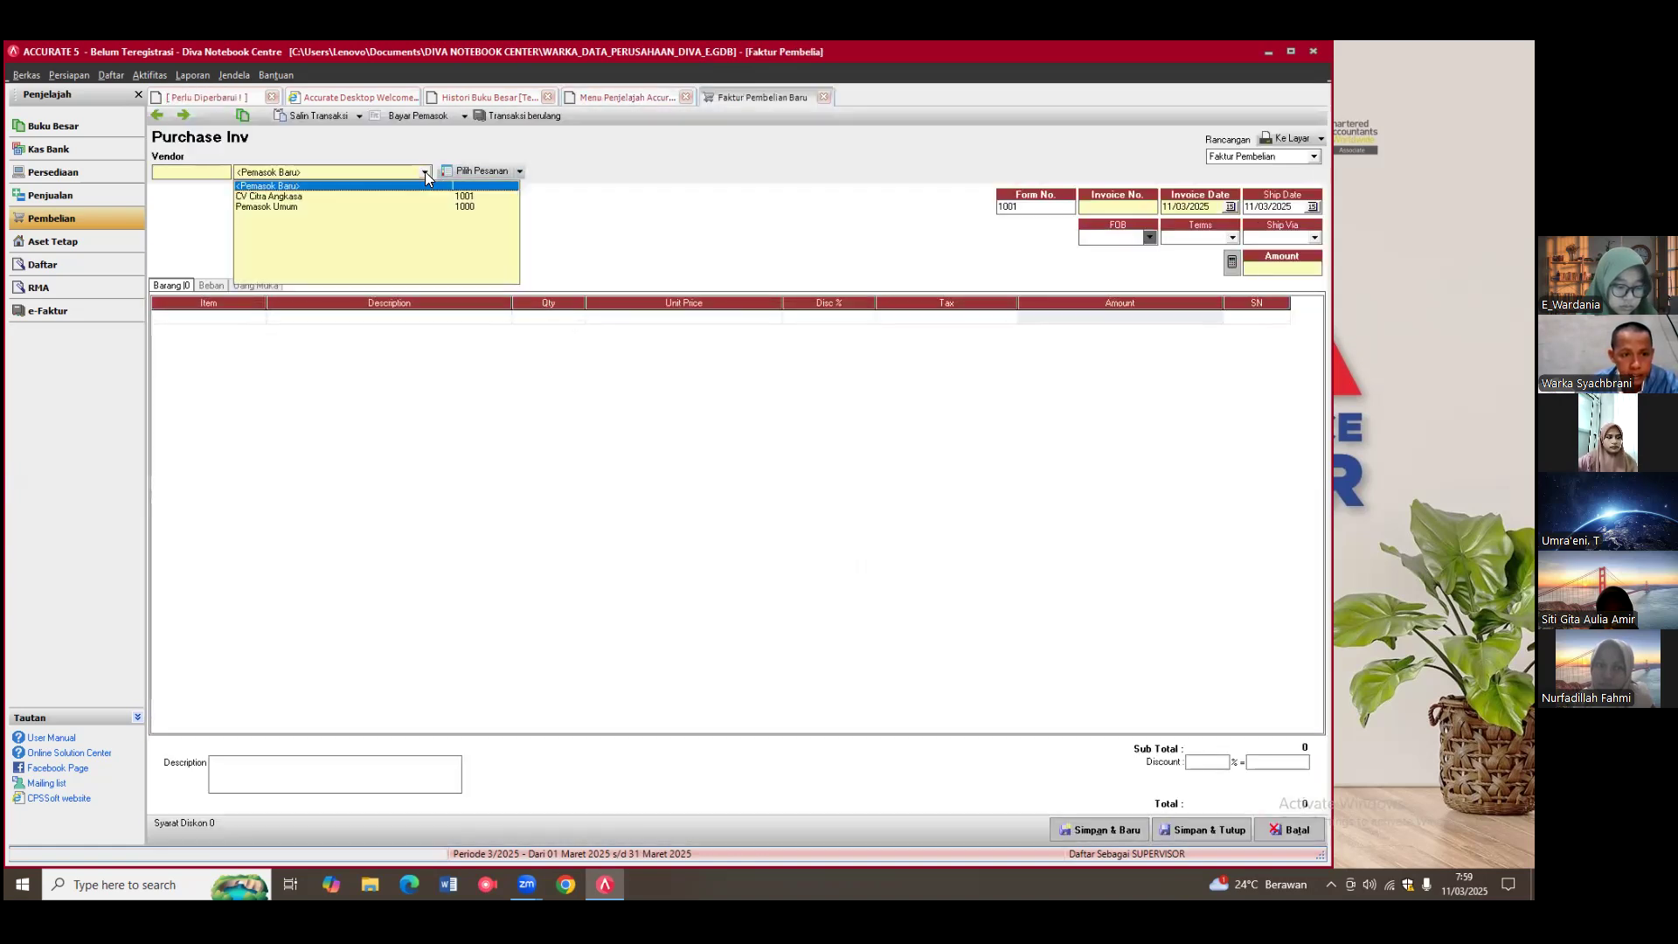
left_click(318, 197)
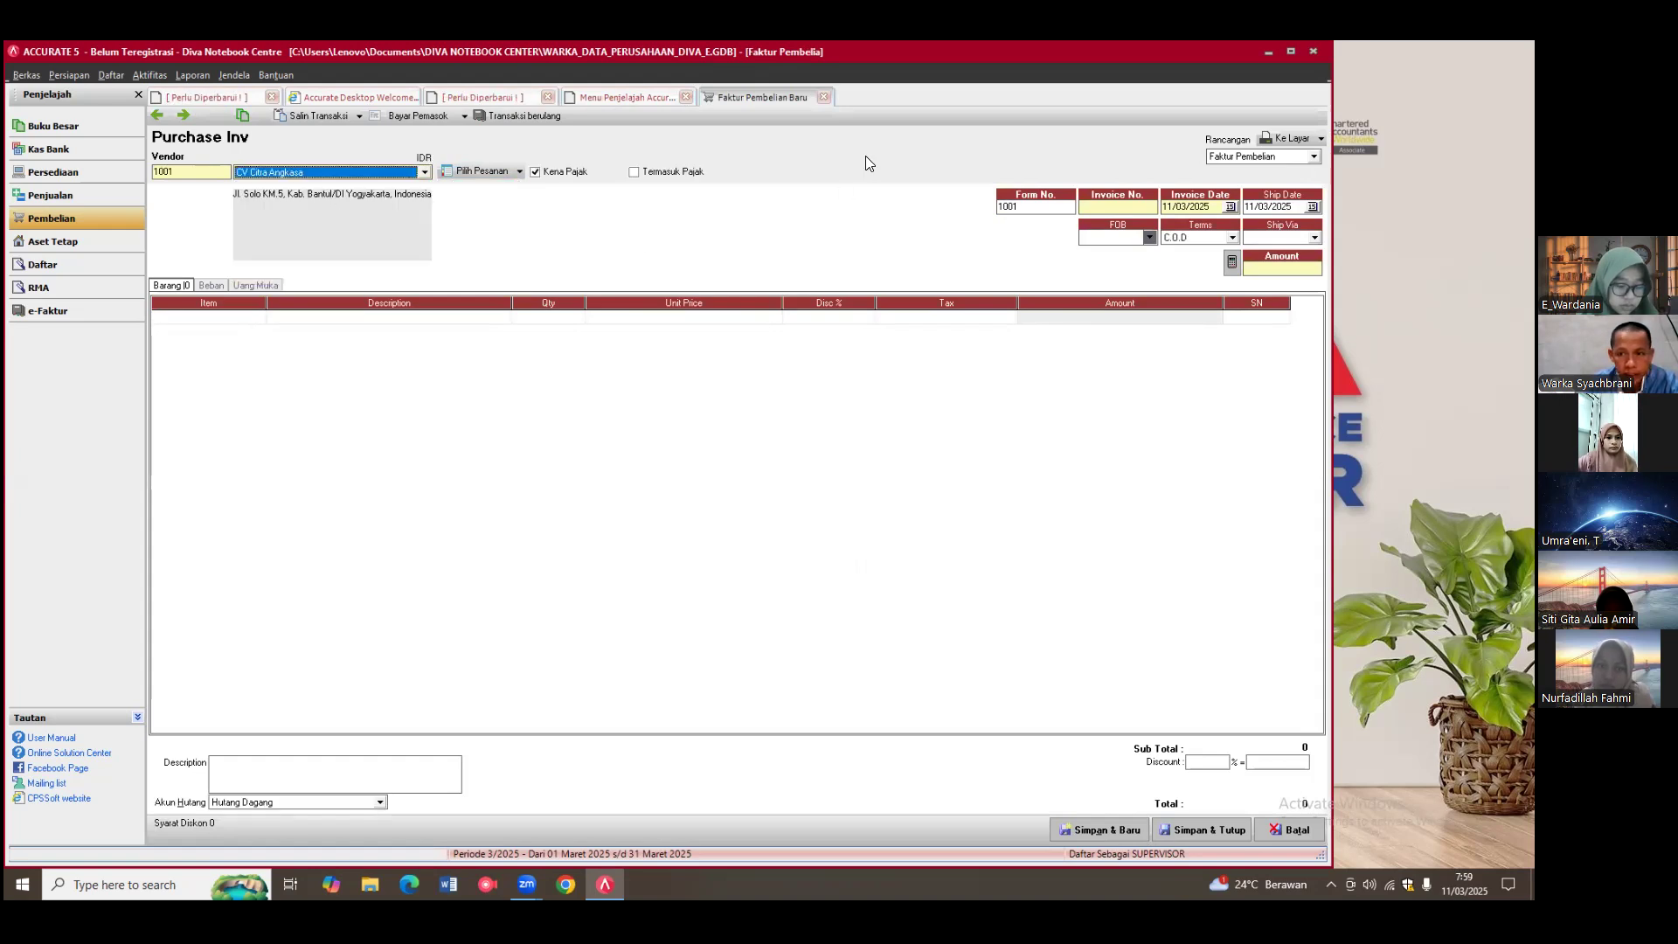
Step: Set the invoice date and ship date to 07/03/2011 and the invoice number to 1001
left_click(1168, 207)
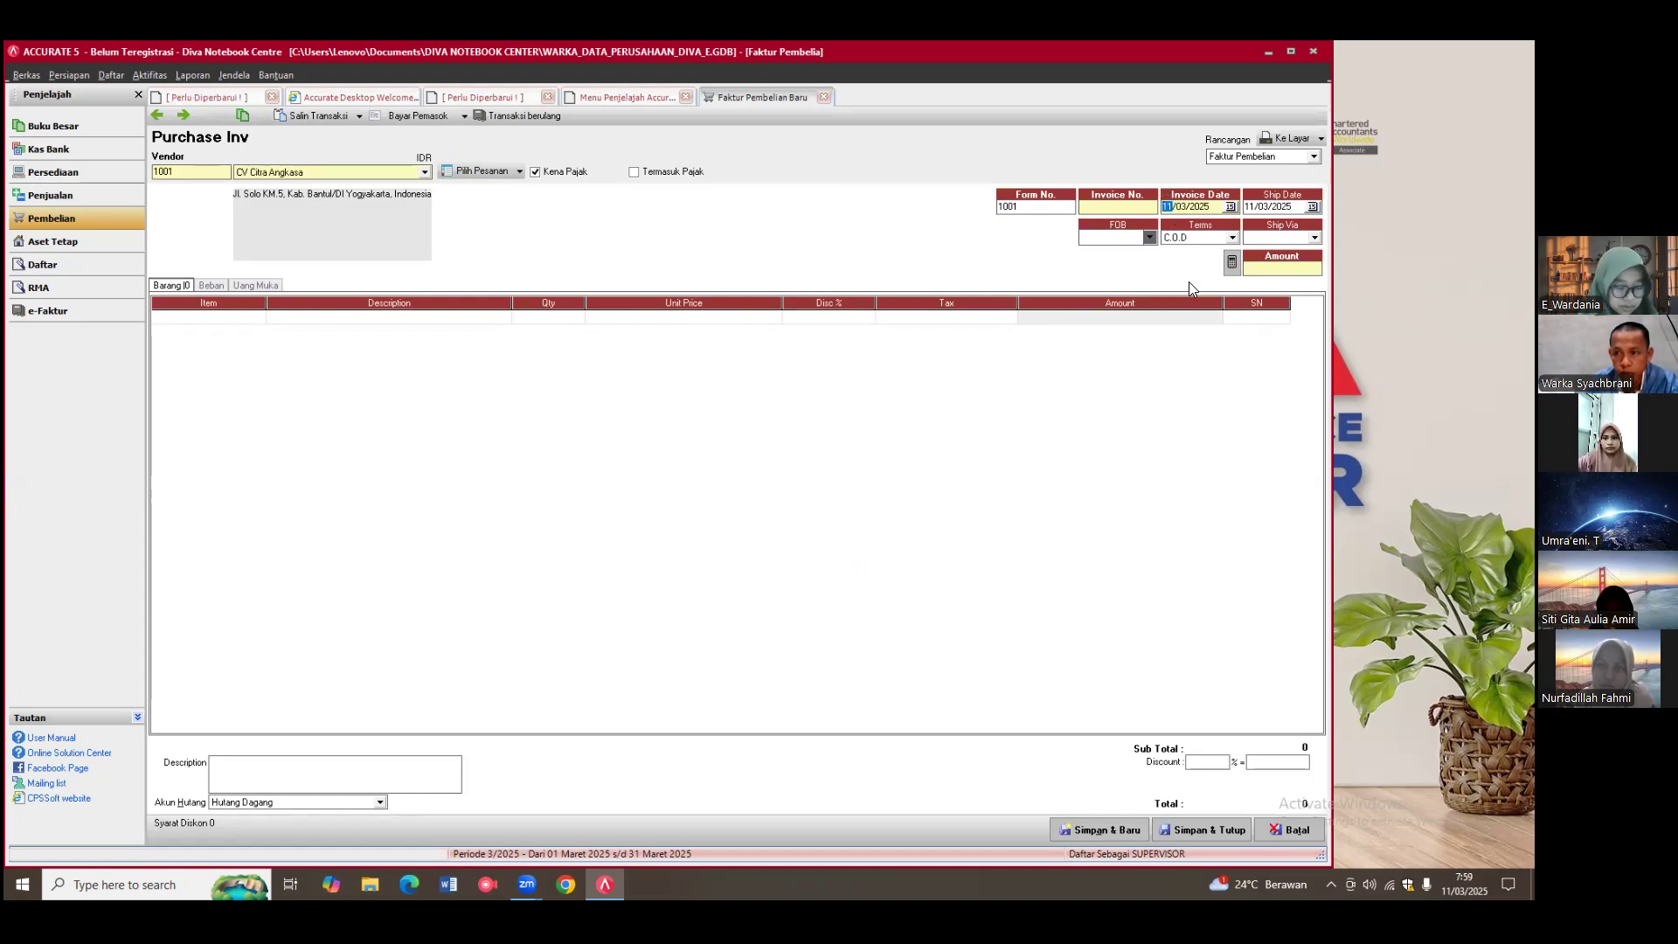
type("07/0")
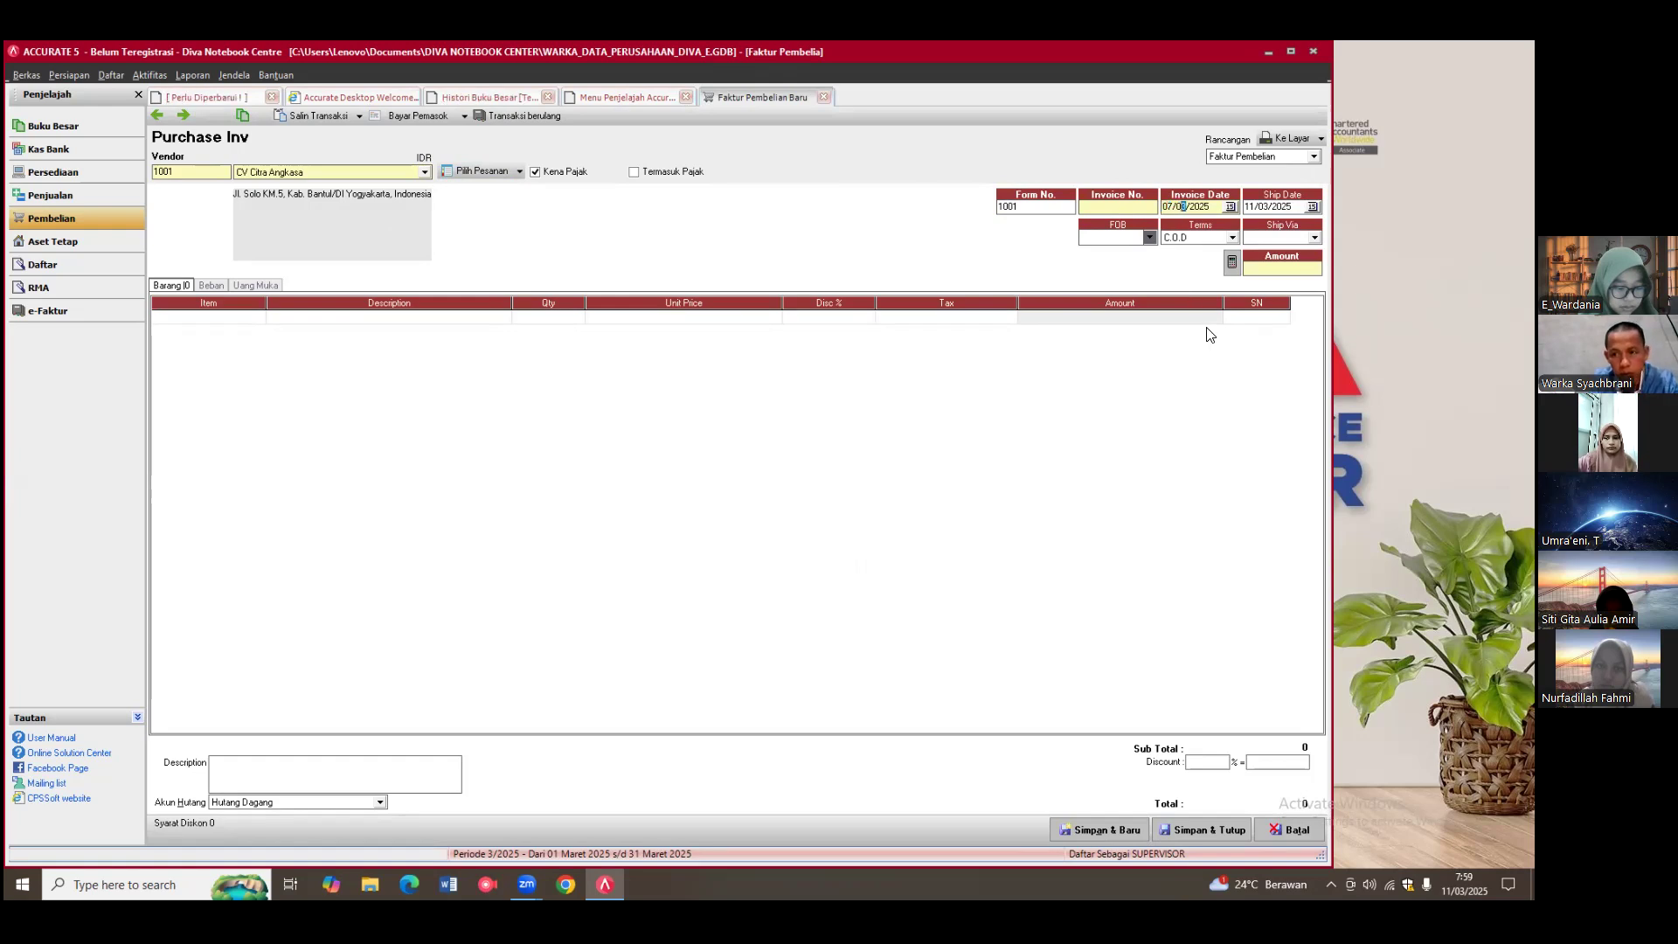
type("3/")
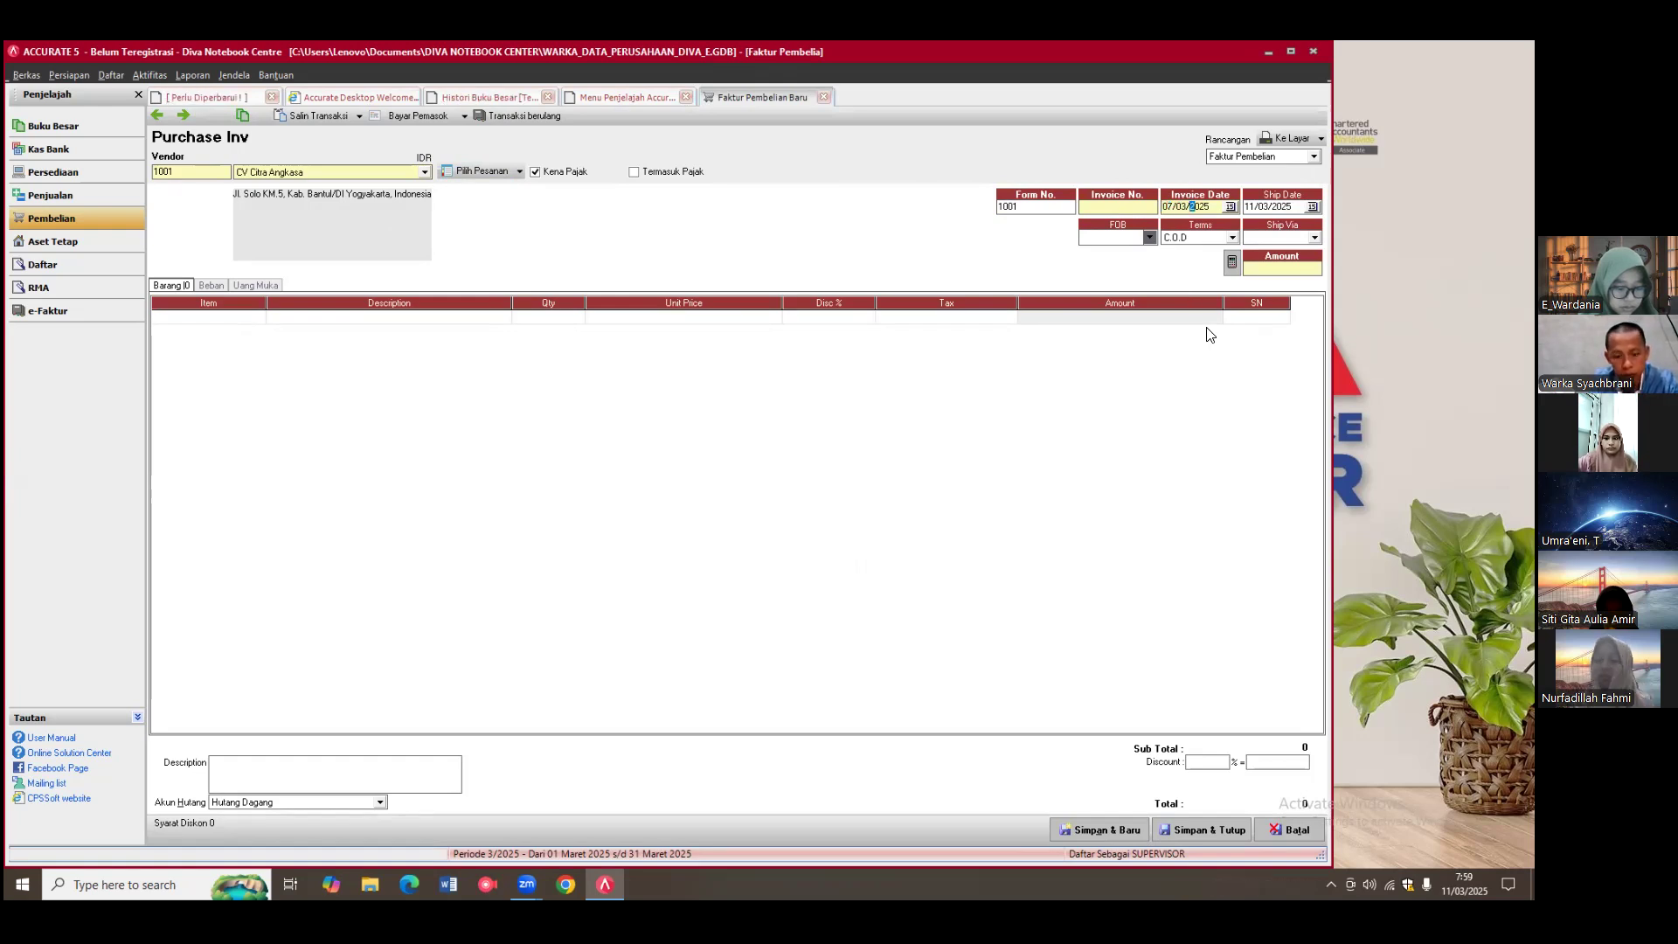
type("2011")
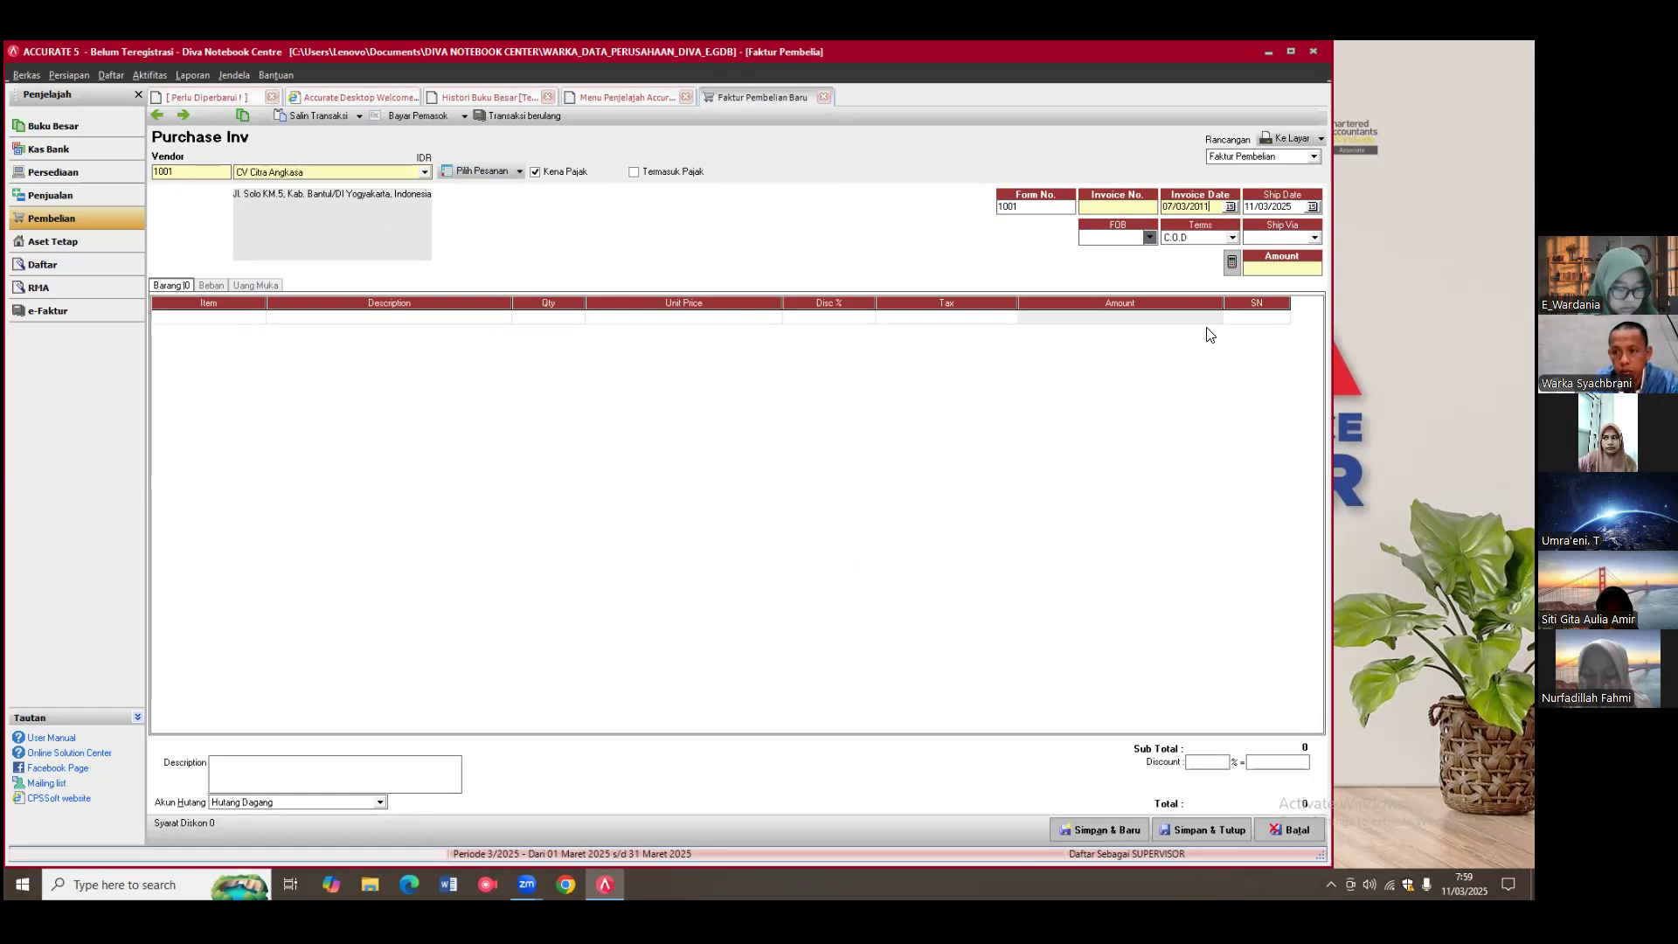
key("Tab")
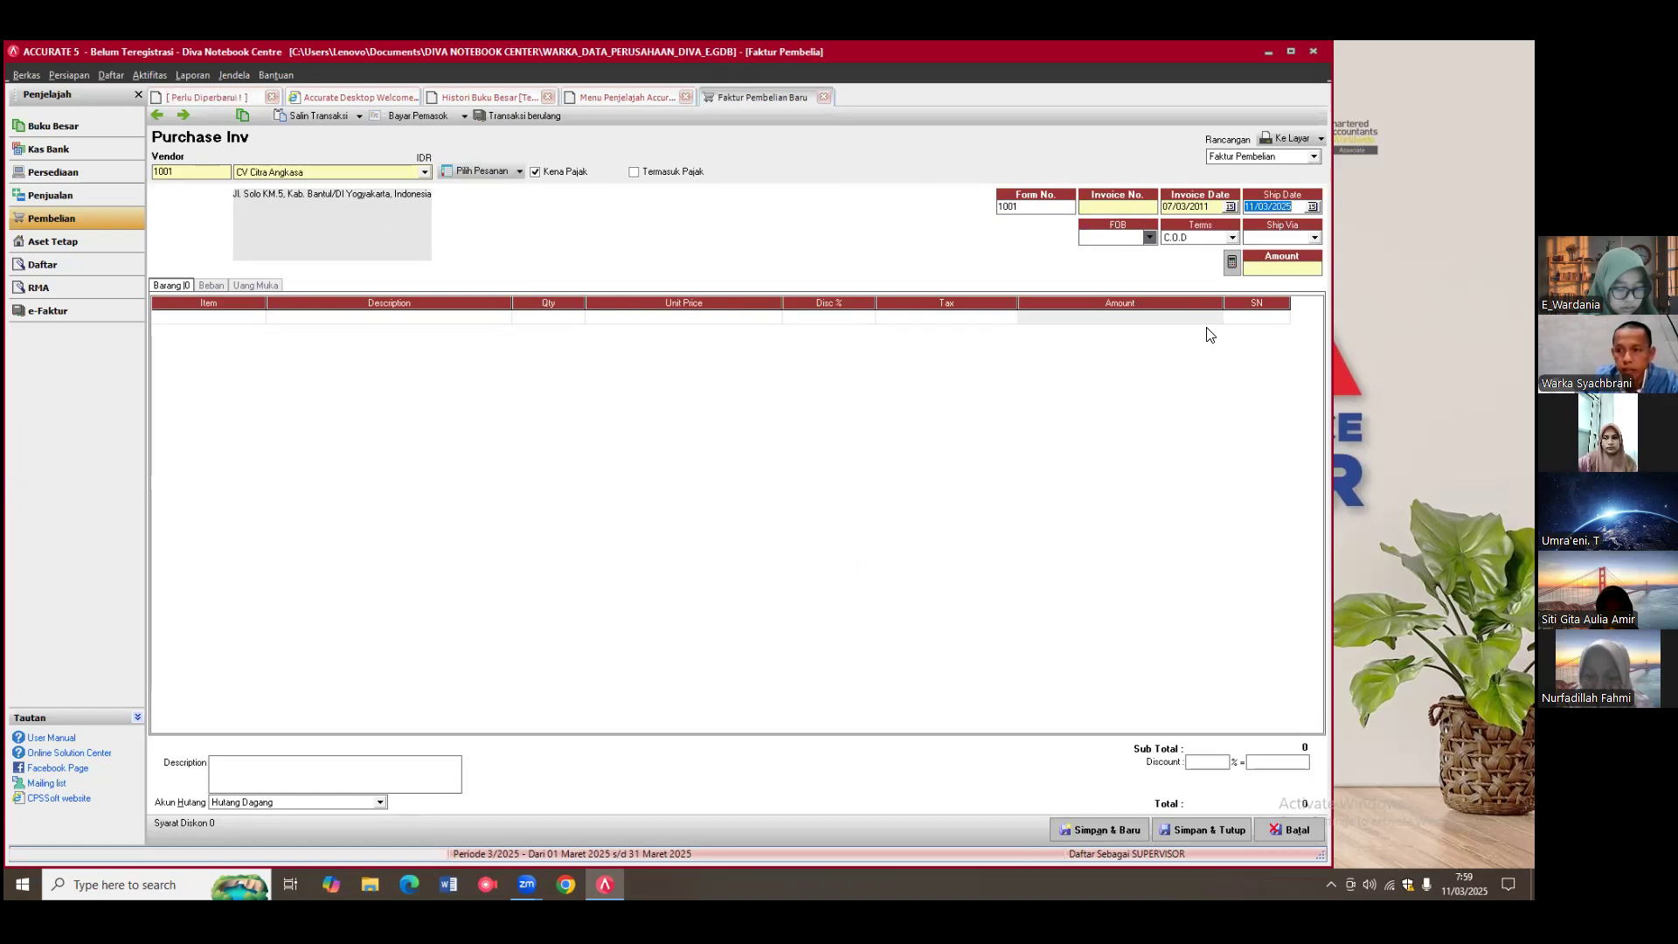
type("0")
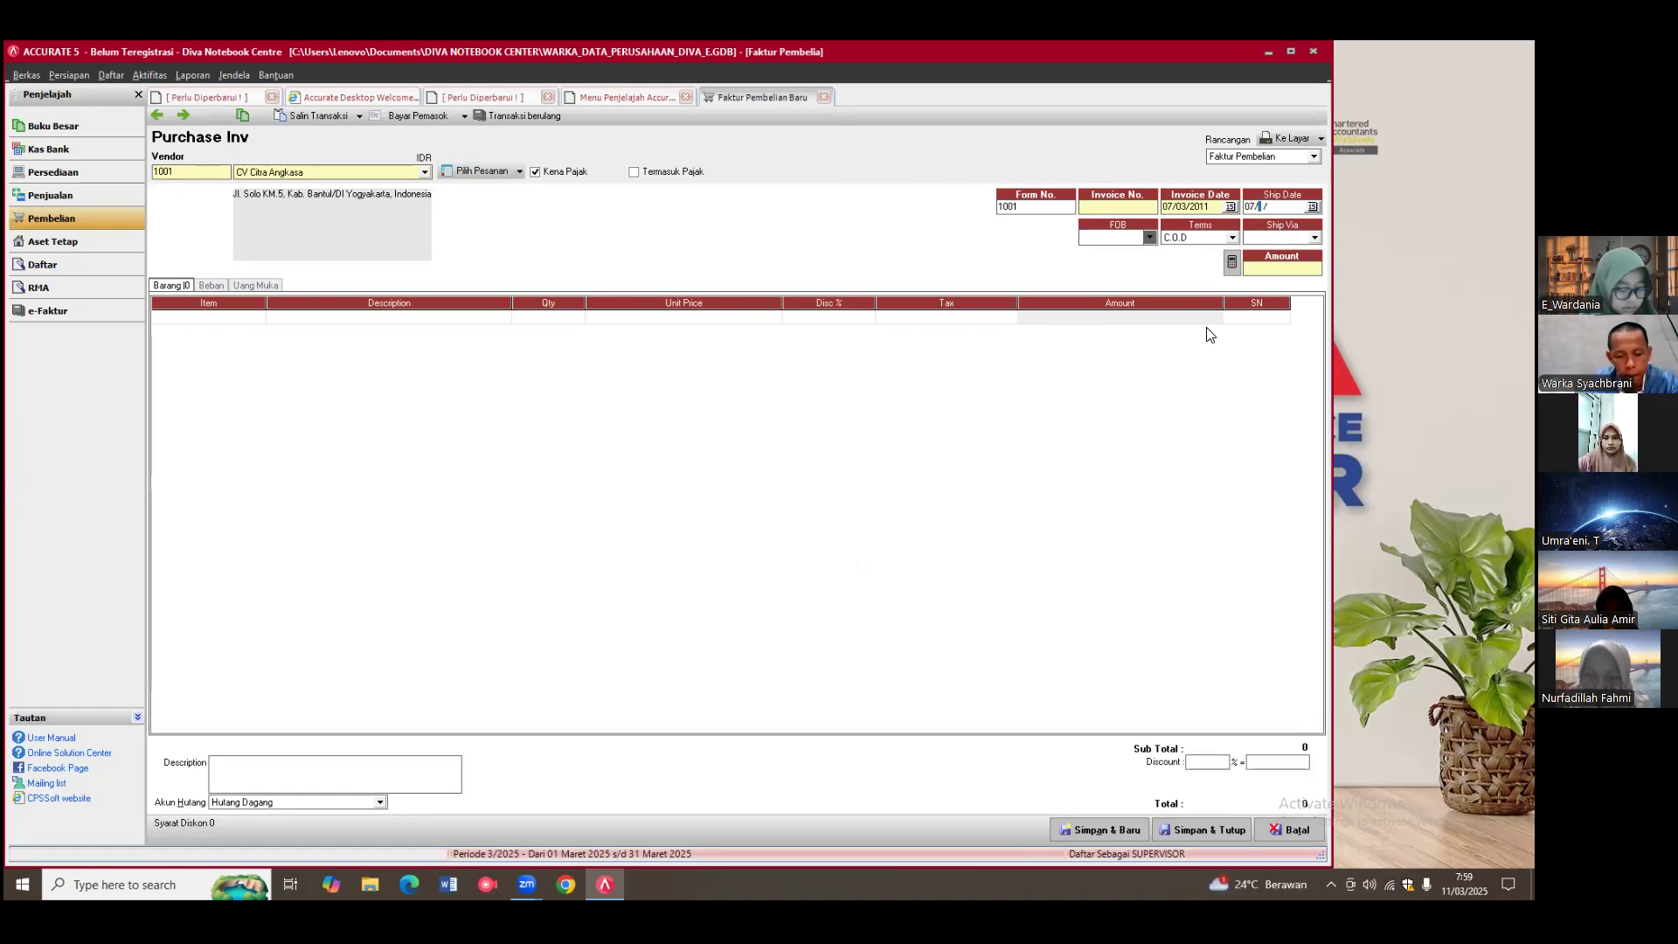
type("7/03/0")
key("BackSpace")
type("2011")
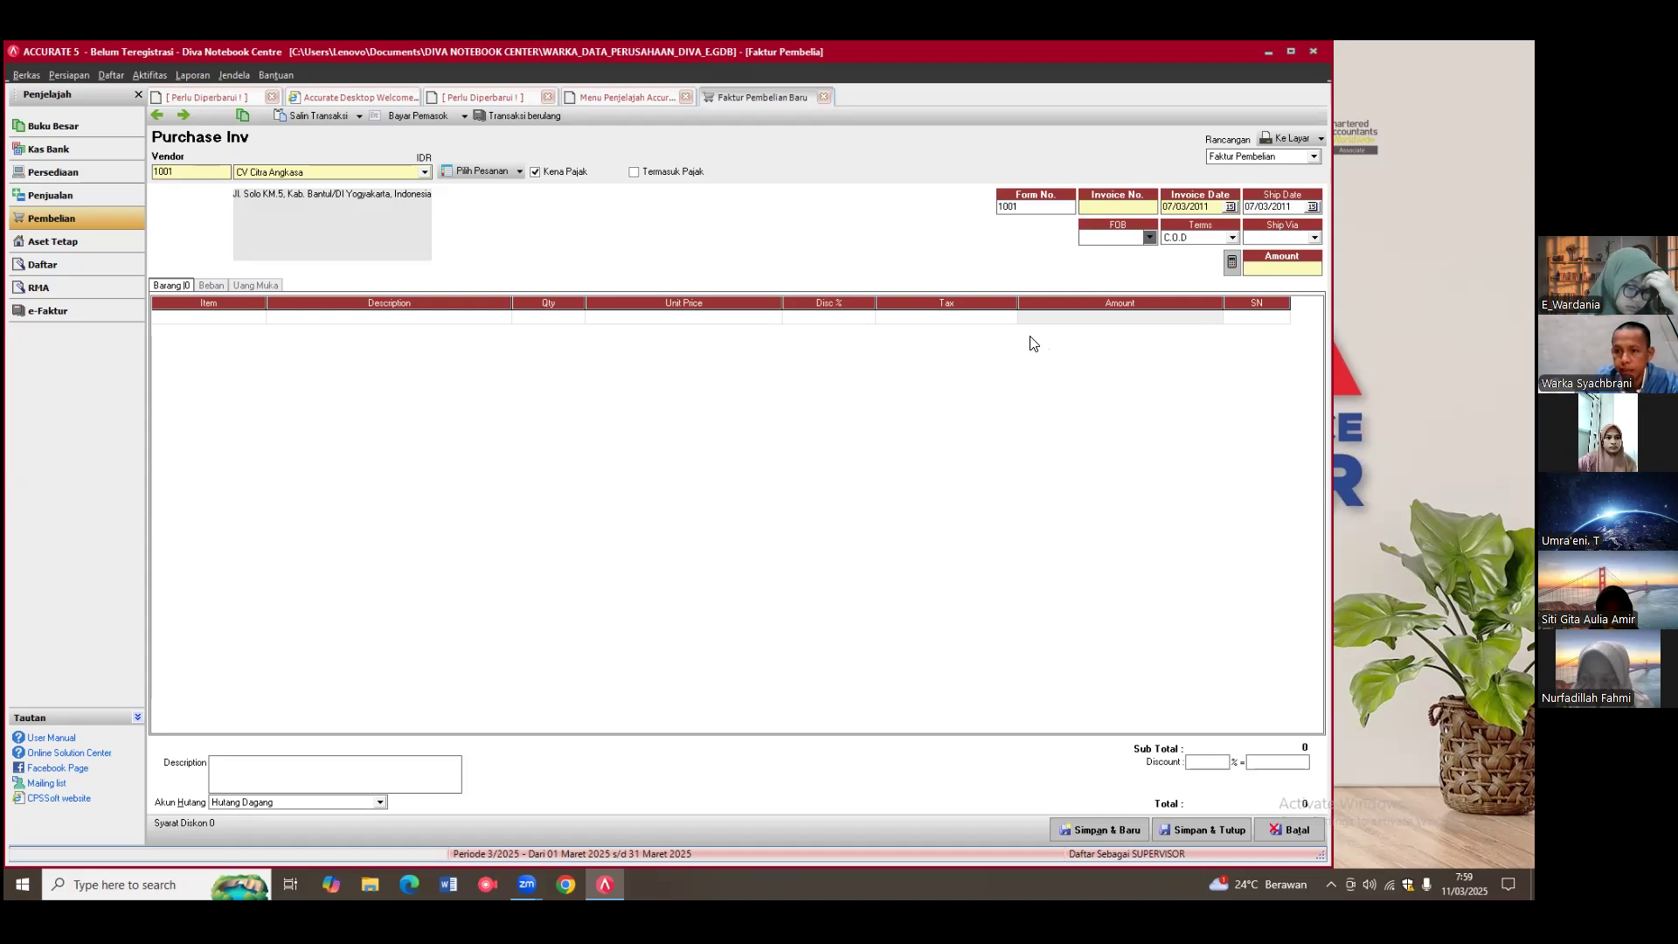
type("1001")
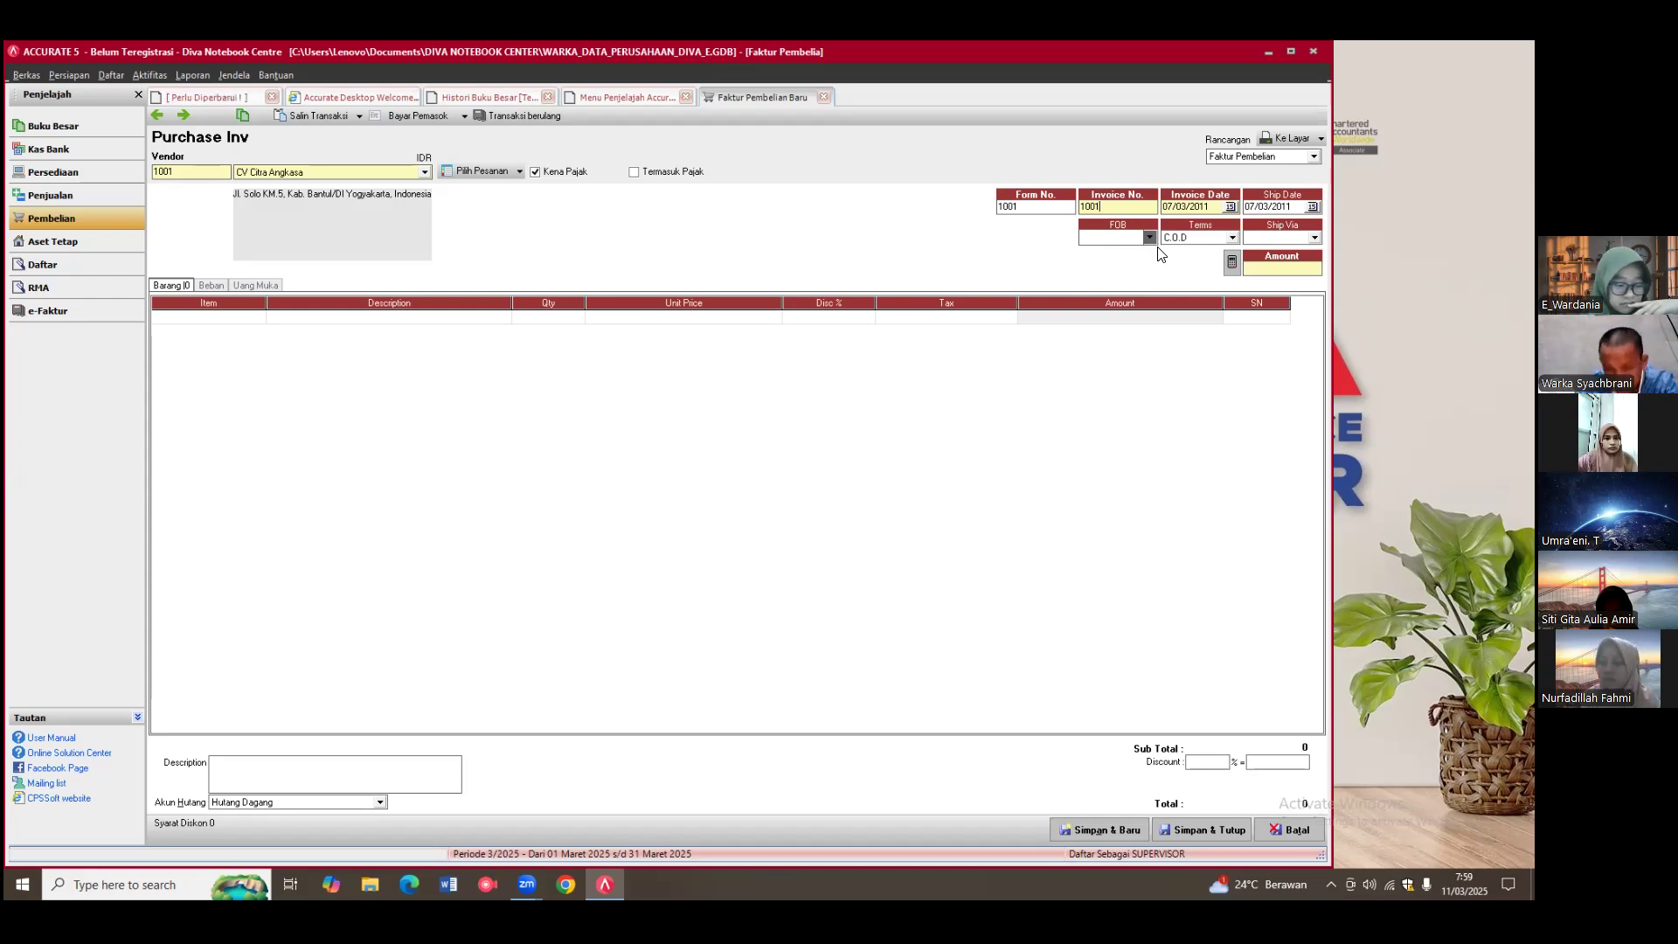
Step: Add item 001 Notebook Core 2 Duo to the invoice with a unit price of Rp 4.000.000
left_click(203, 316)
left_click(259, 316)
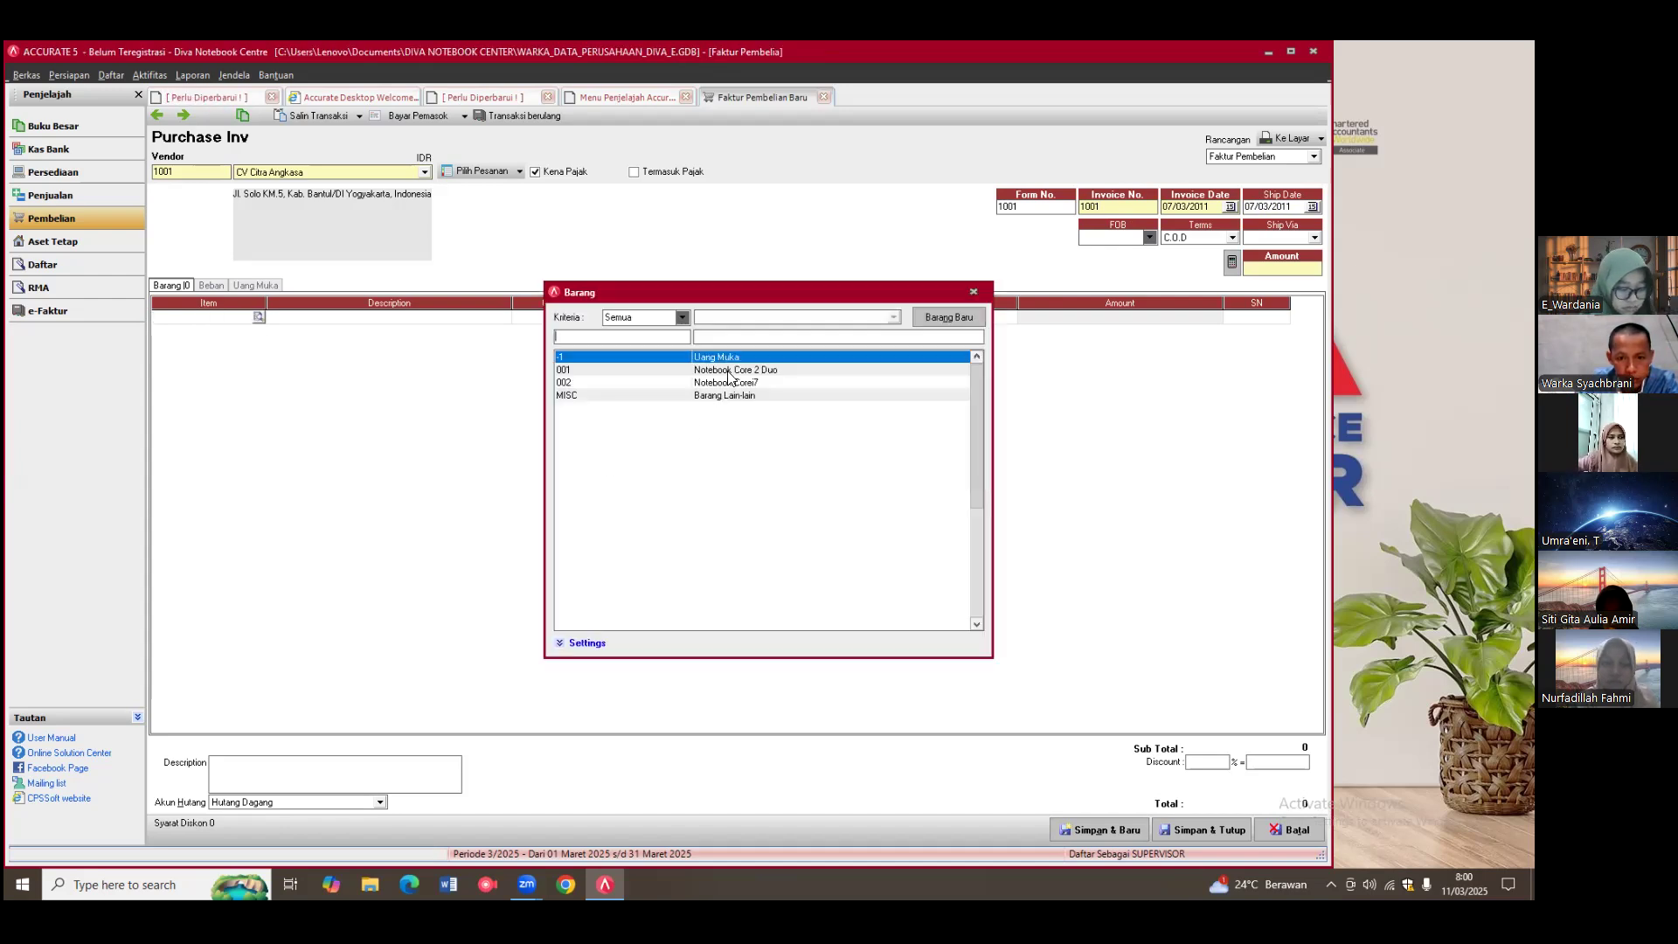
double_click(728, 371)
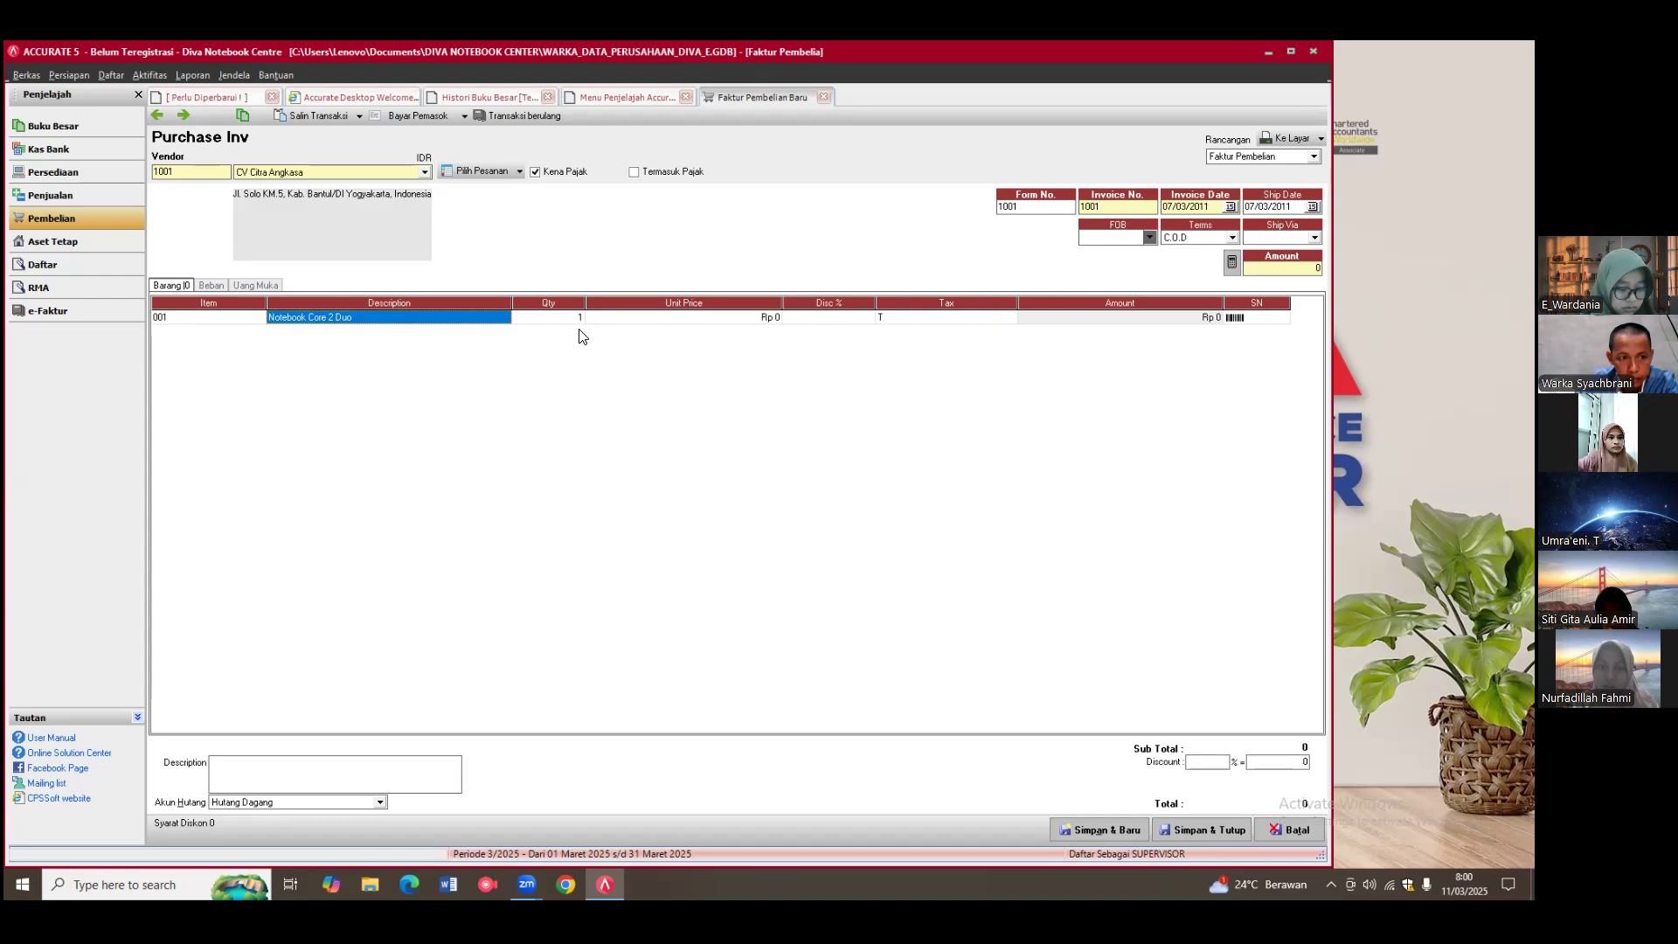
left_click(682, 319)
type("4.000.")
type("00")
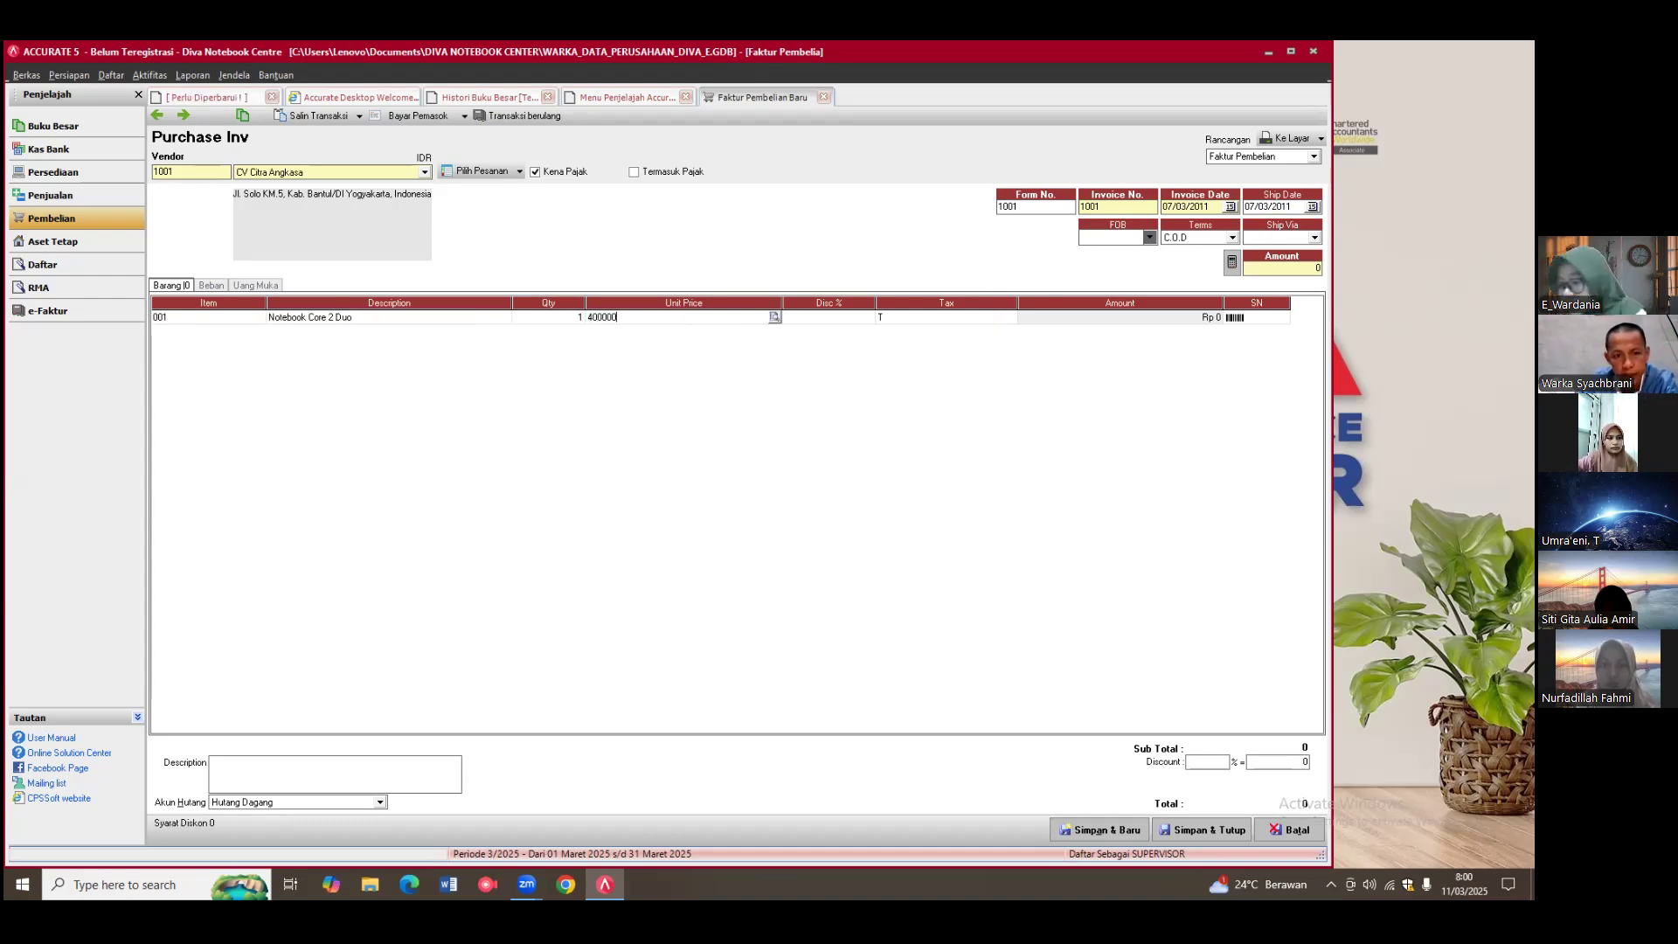
type("0")
key("Tab")
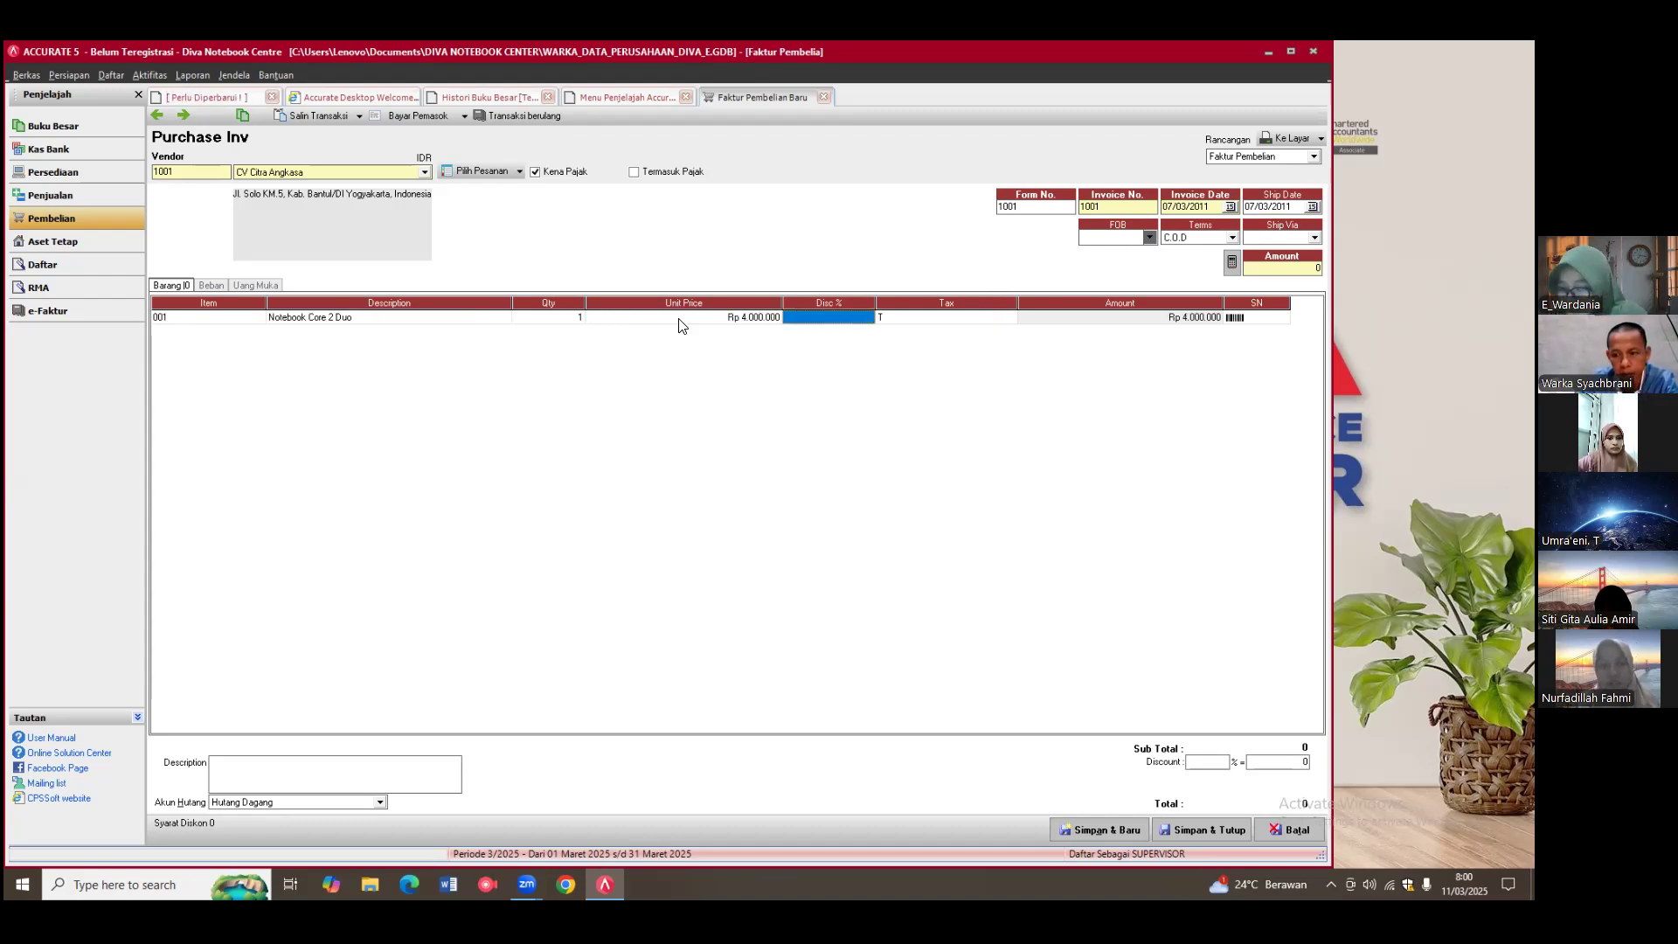
Step: Commit the Notebook Core 2 Duo line and delete the empty row below it
key("Return")
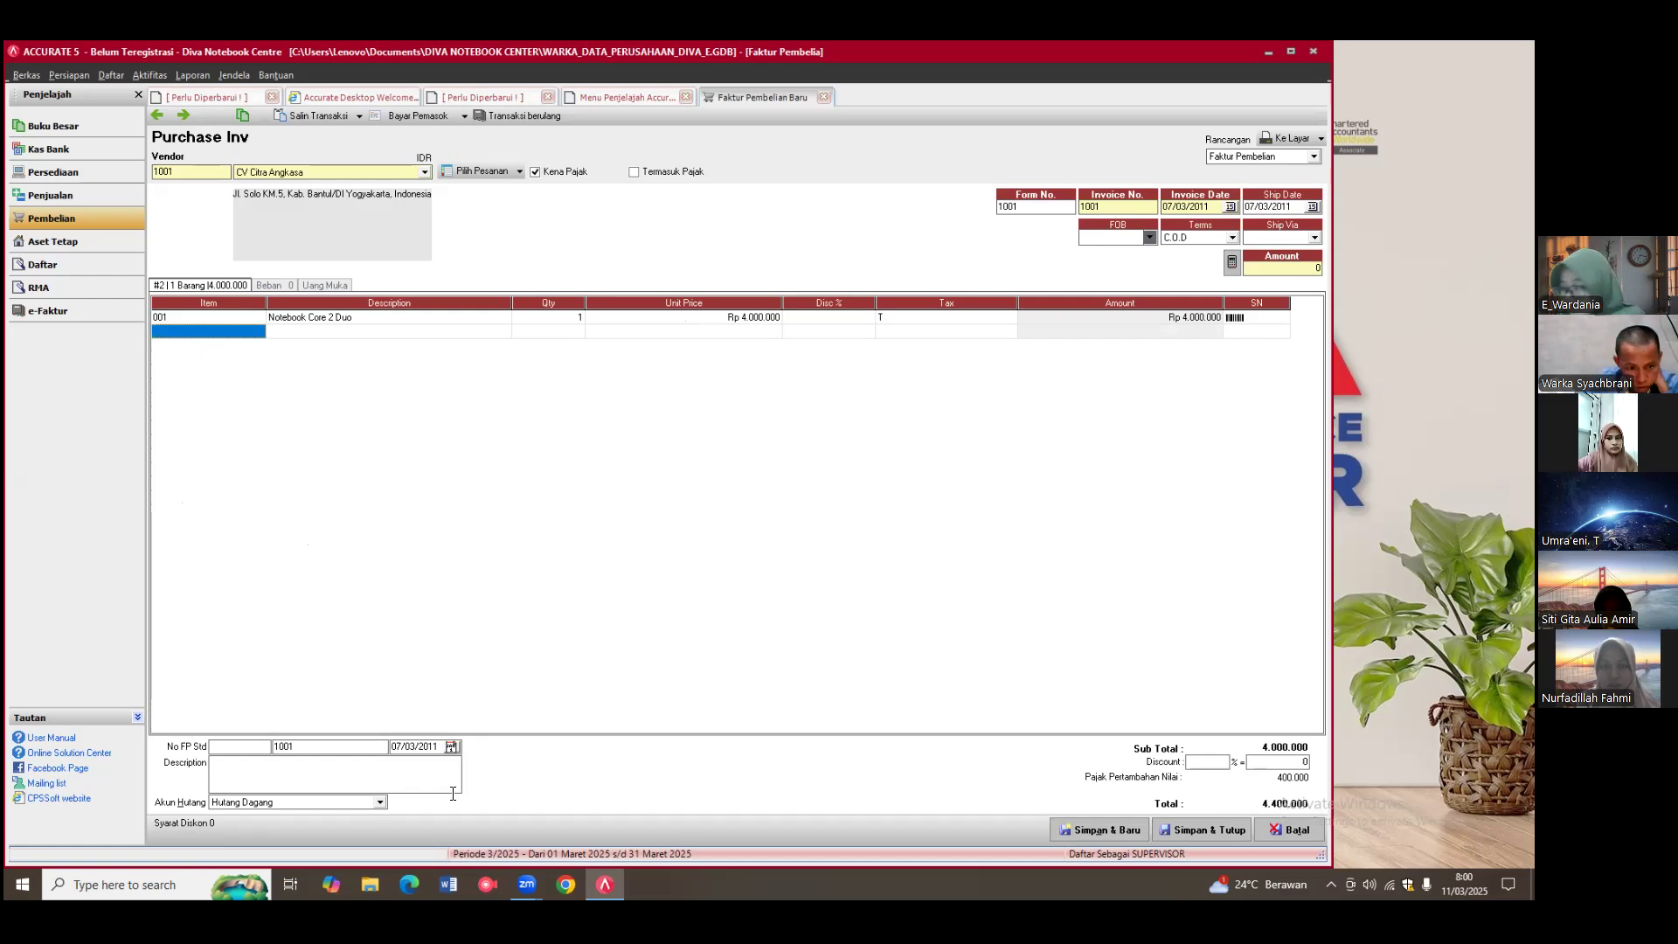
right_click(215, 330)
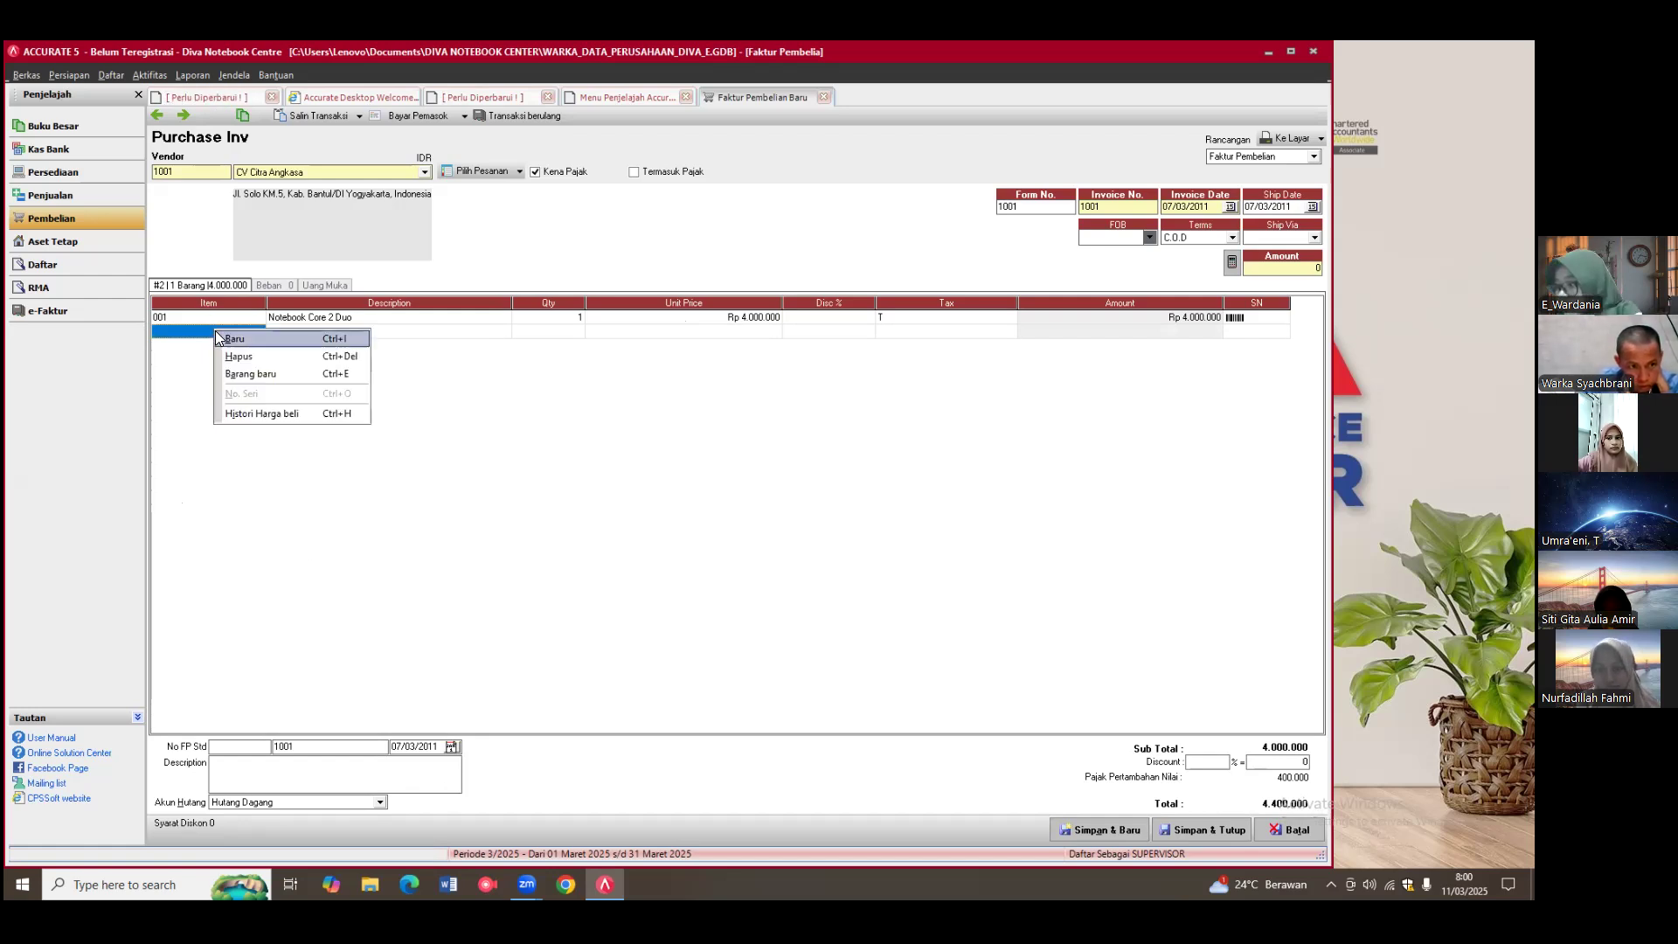
left_click(262, 356)
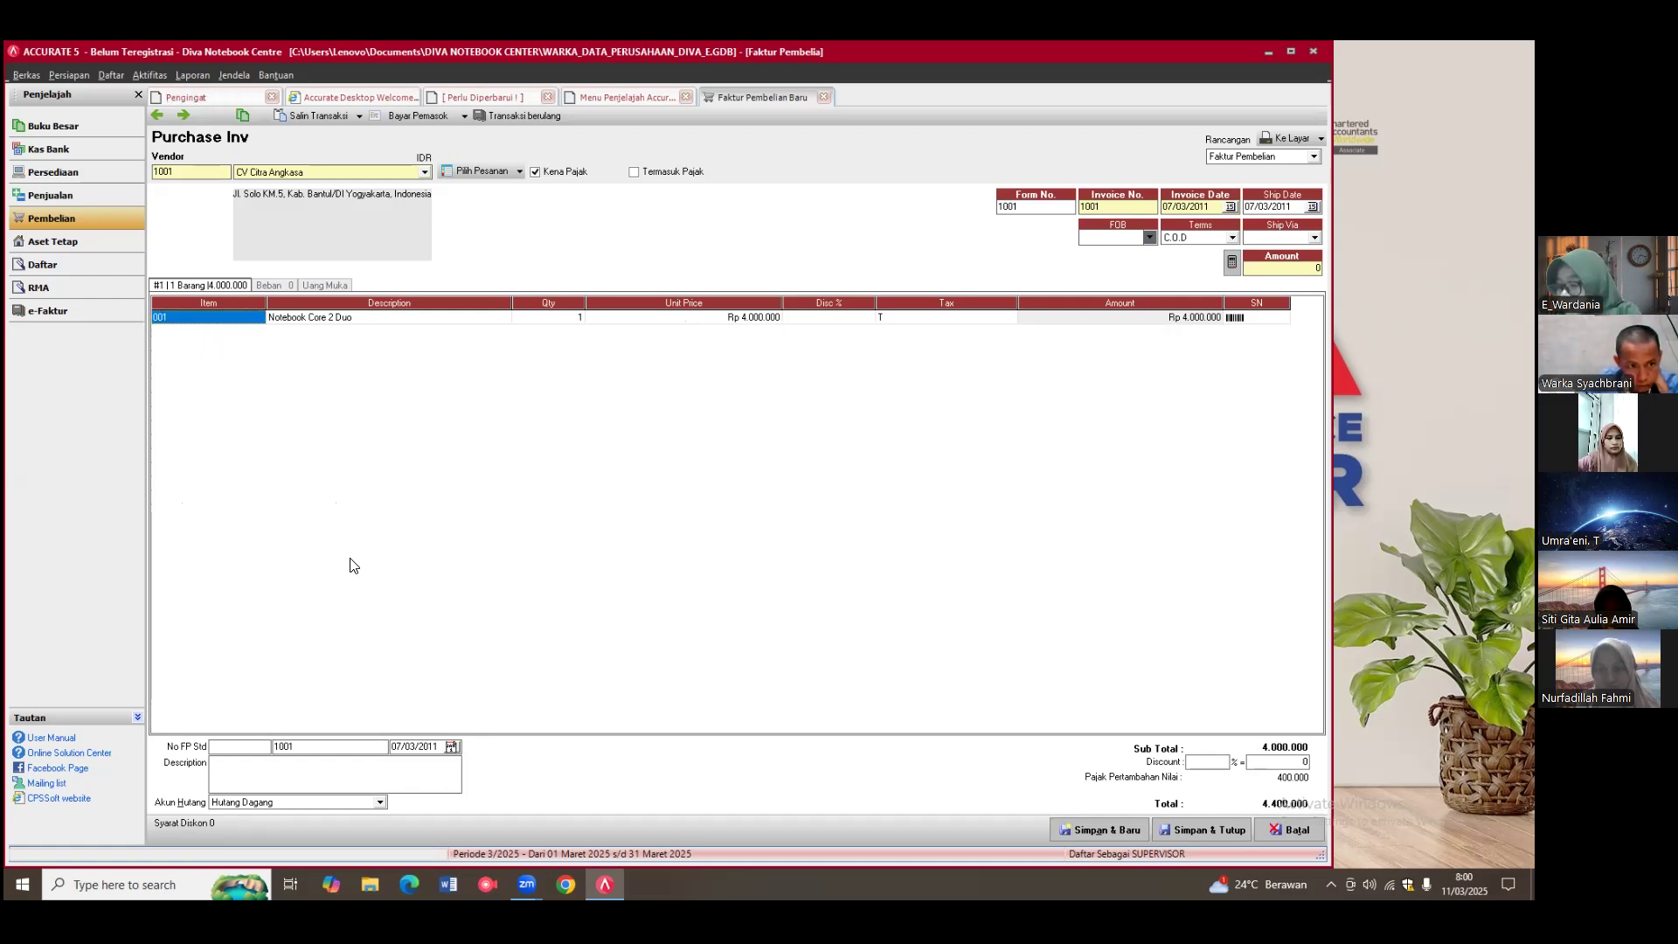
Step: Enter the invoice description "Pembelian 1 unit notebook core 2 duo pada CV Citra Angkasa"
left_click(332, 774)
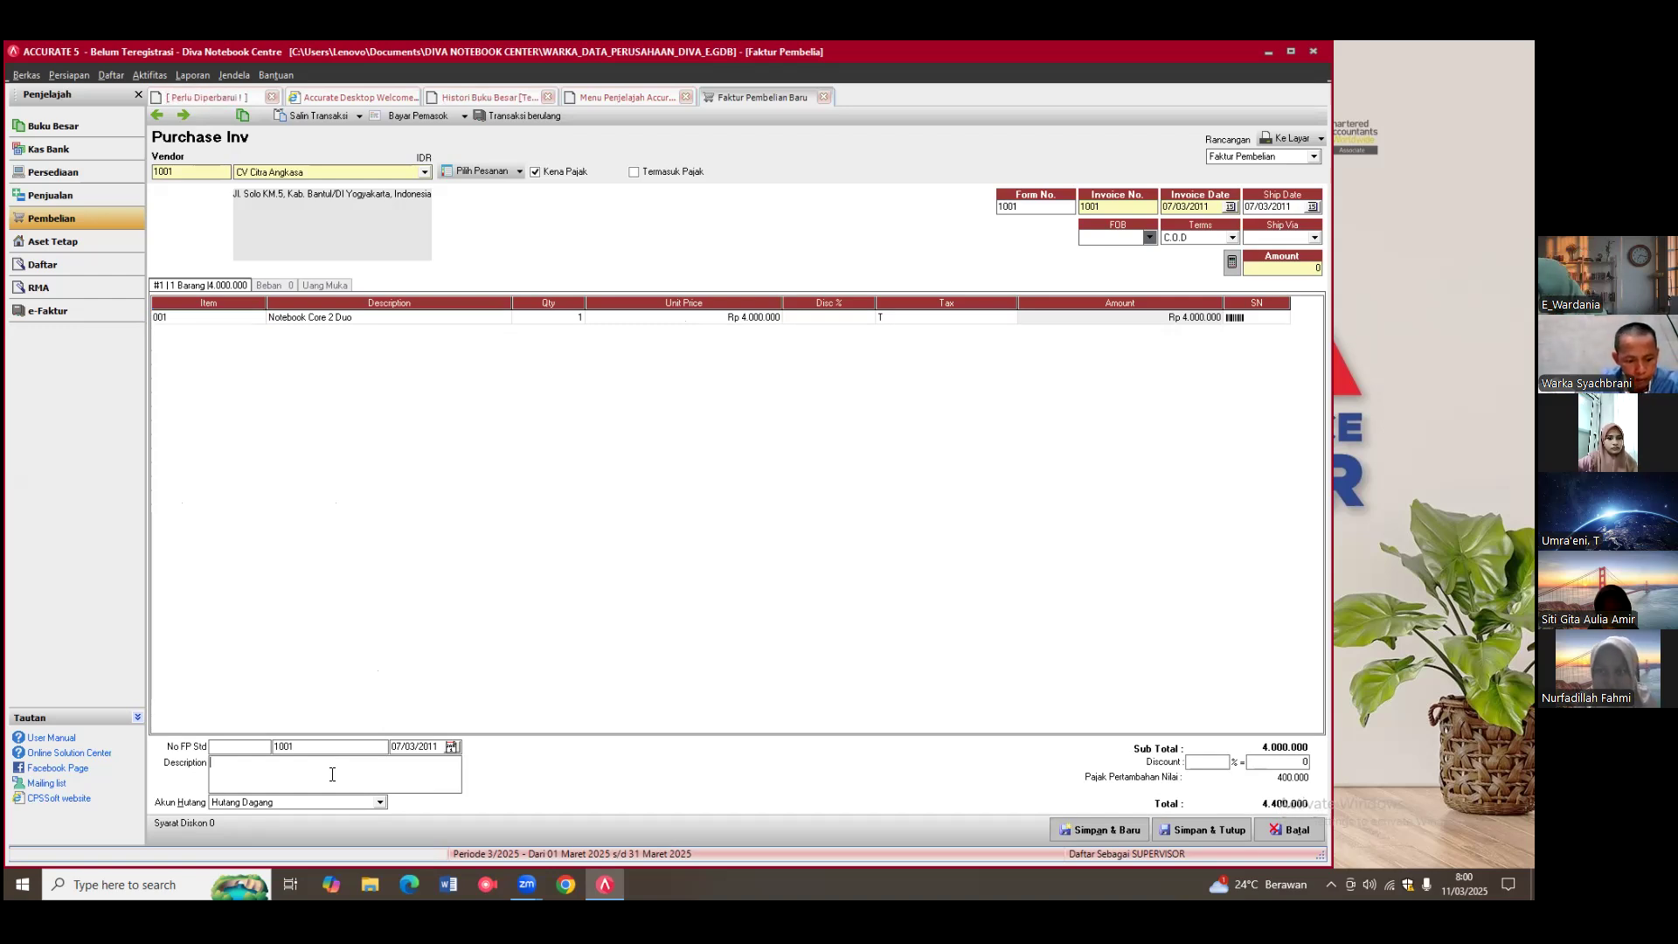
type("belian 1 unit notebook core 2 duo")
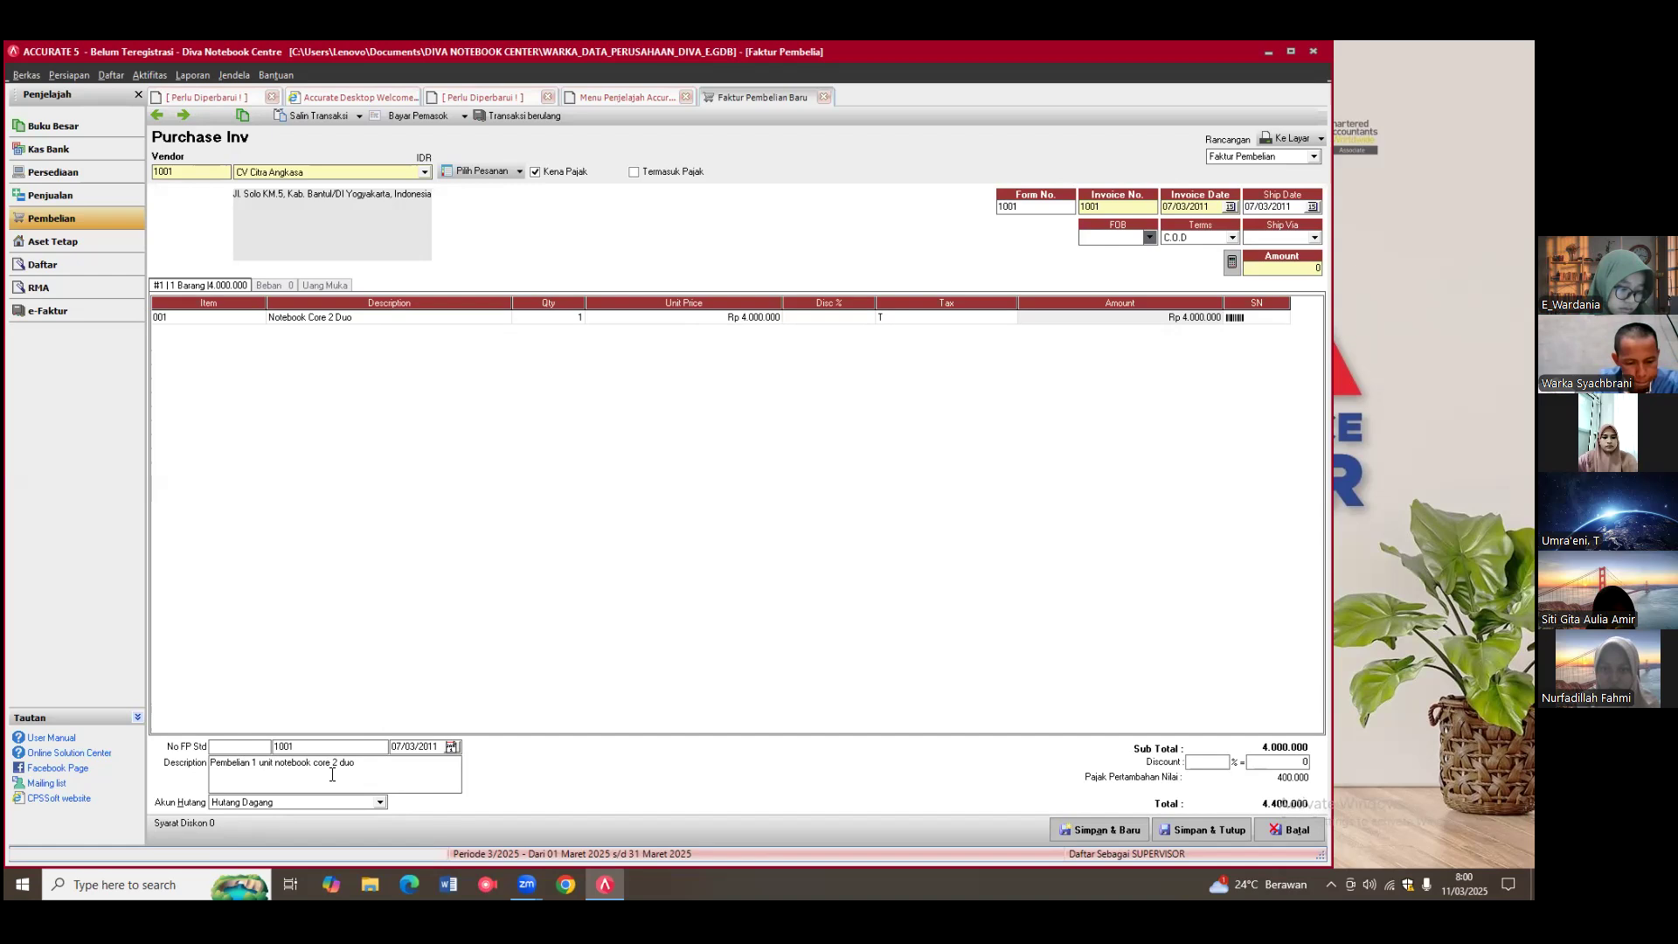
type(" pada CV Citra")
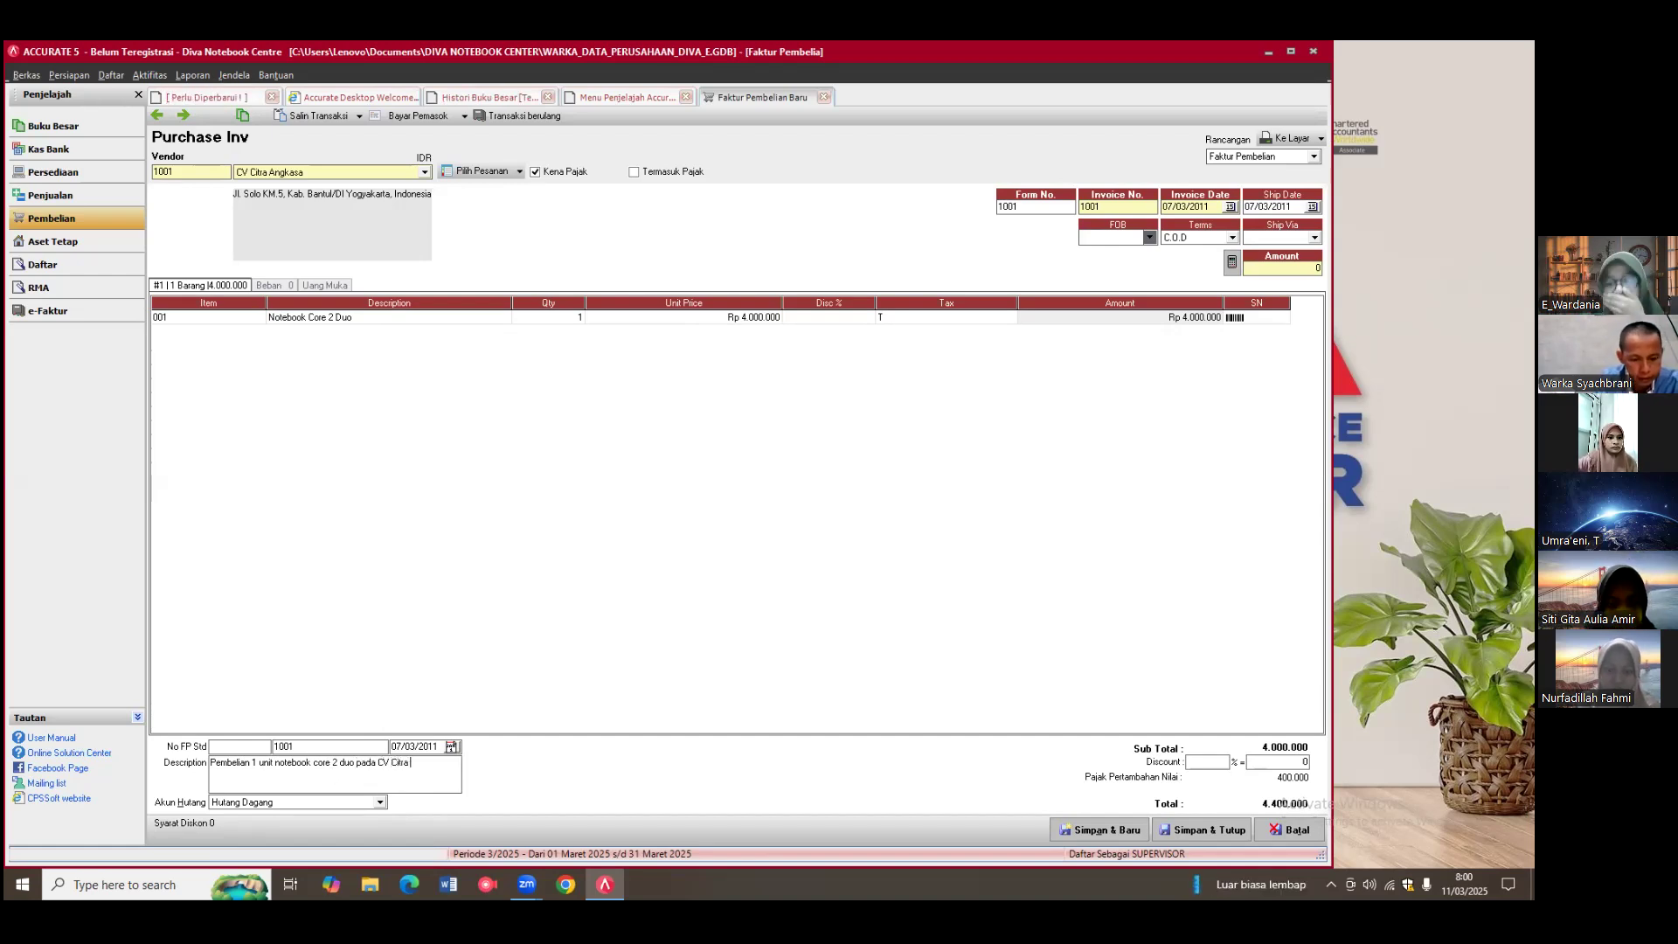
type(" Angkasa")
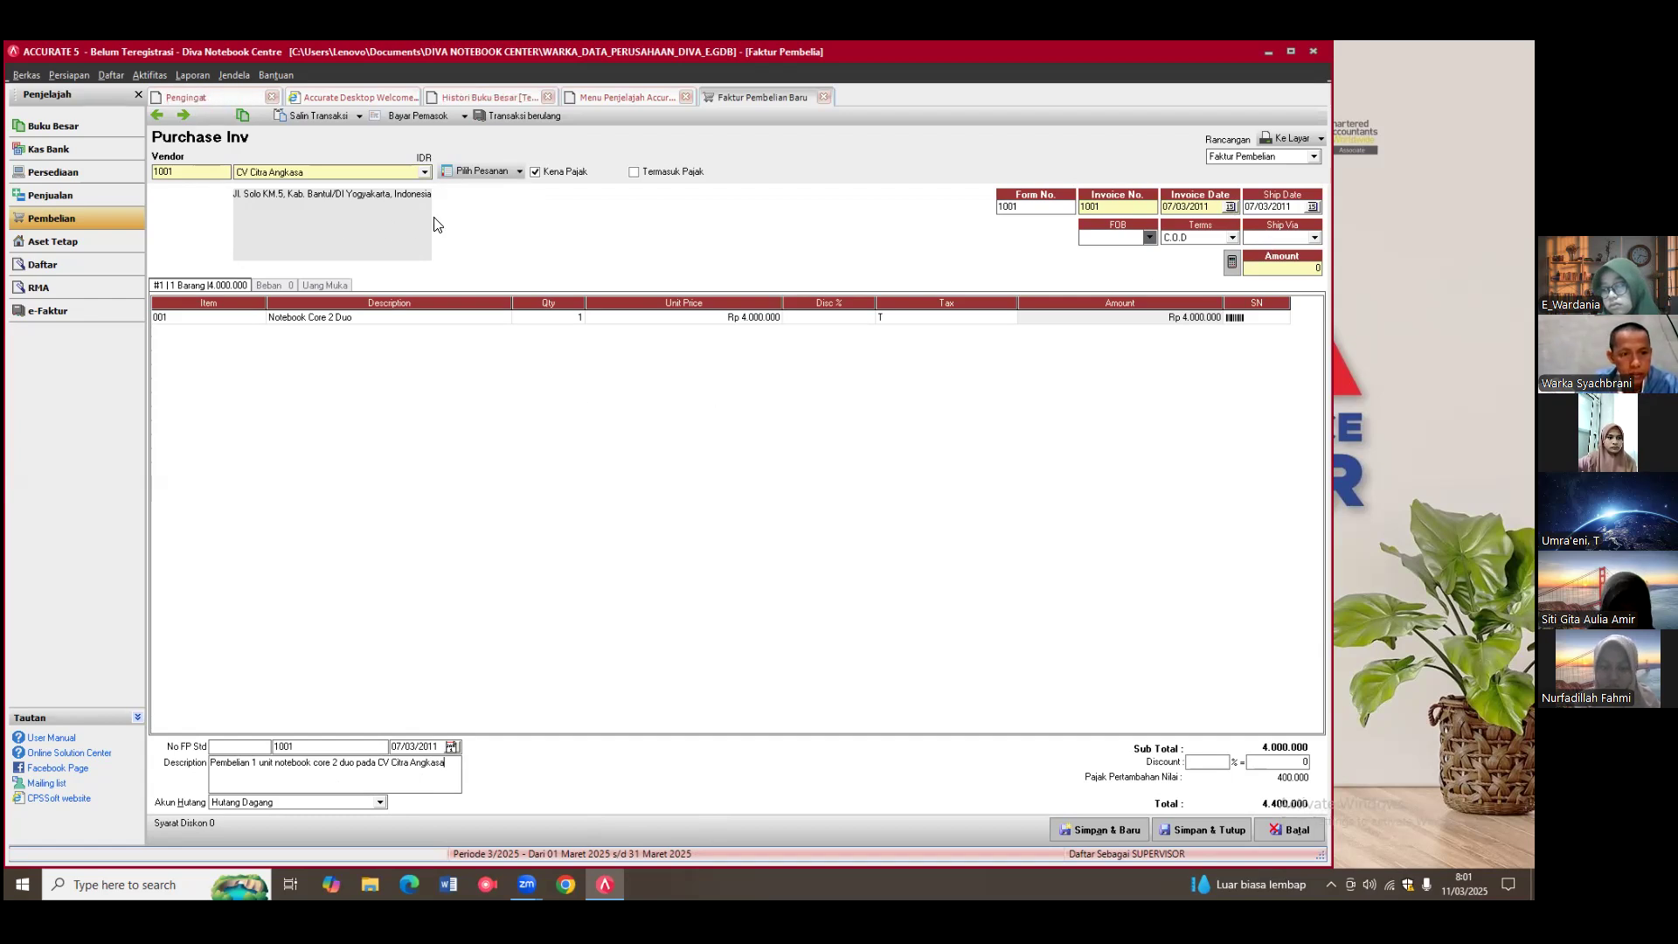
Step: Start a vendor payment from the invoice with the memo "Pembayaran atas pembelian 1 unit notebook core 2 duo pada CV Citra Angkasa"
left_click(426, 115)
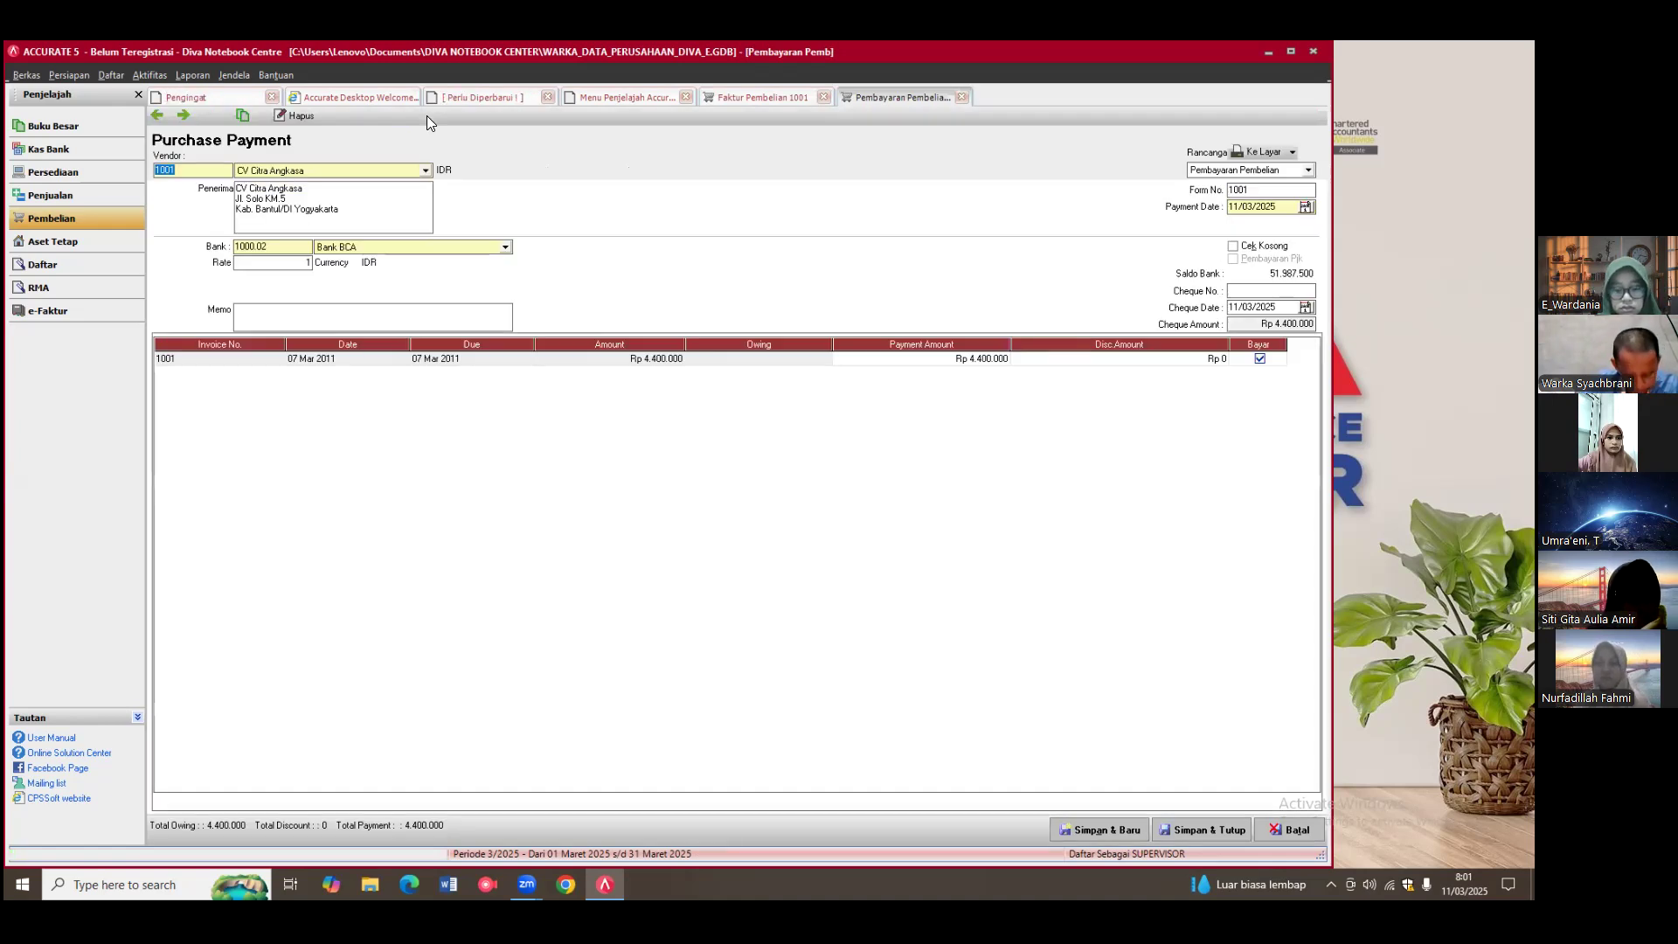
left_click(440, 311)
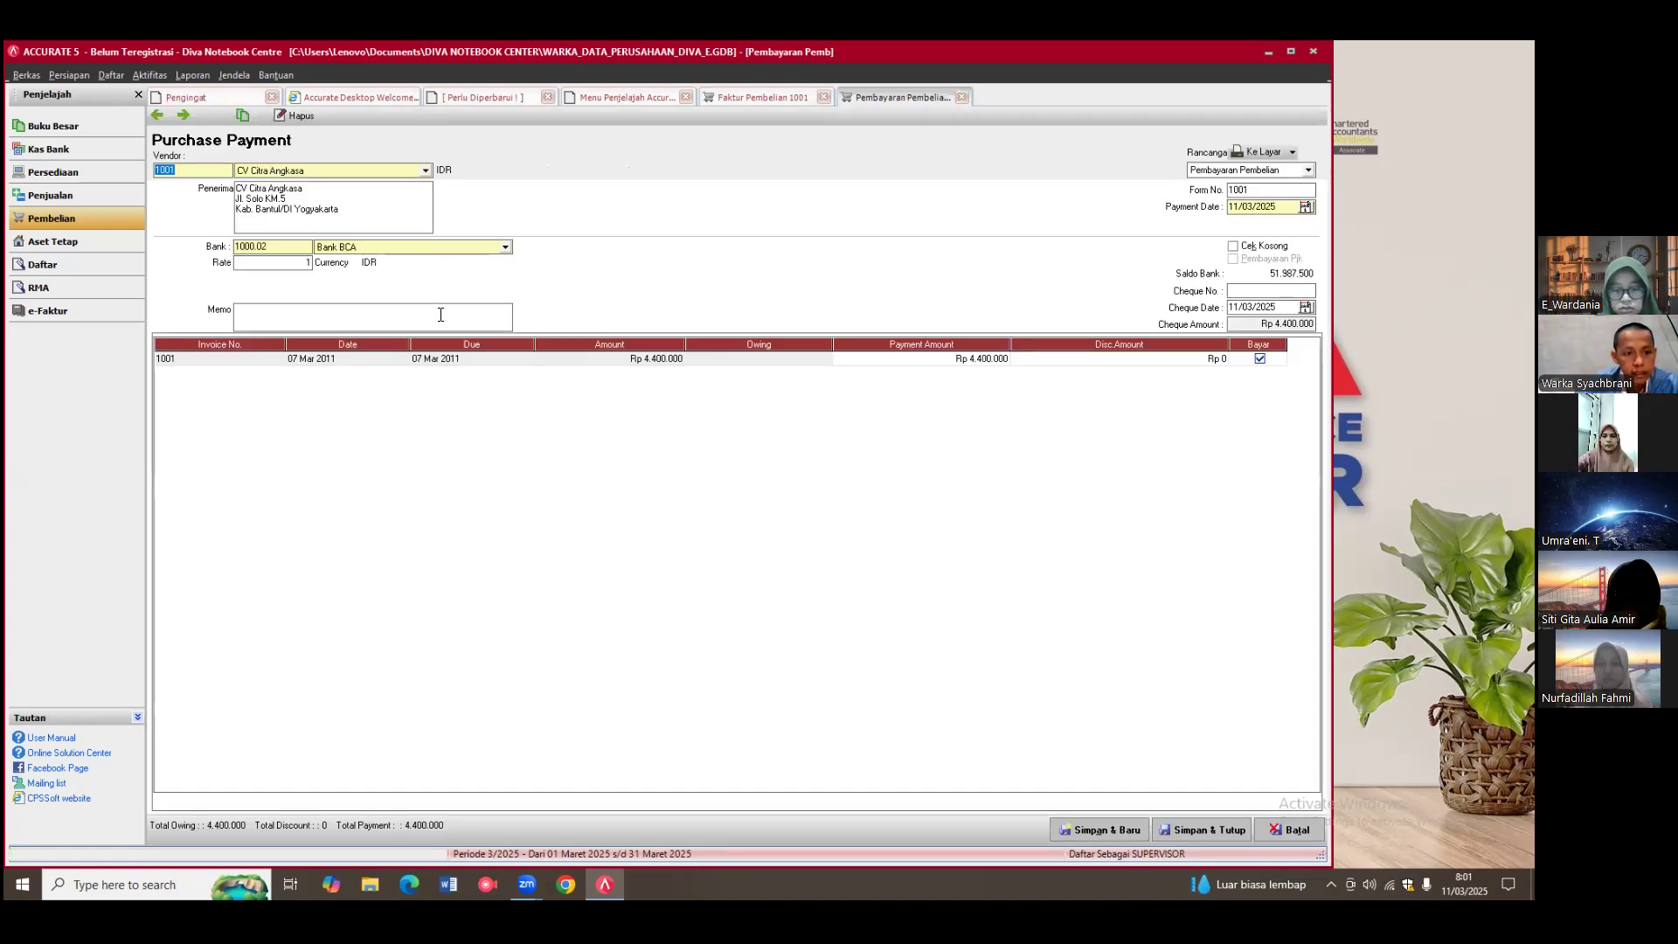
type("Pem")
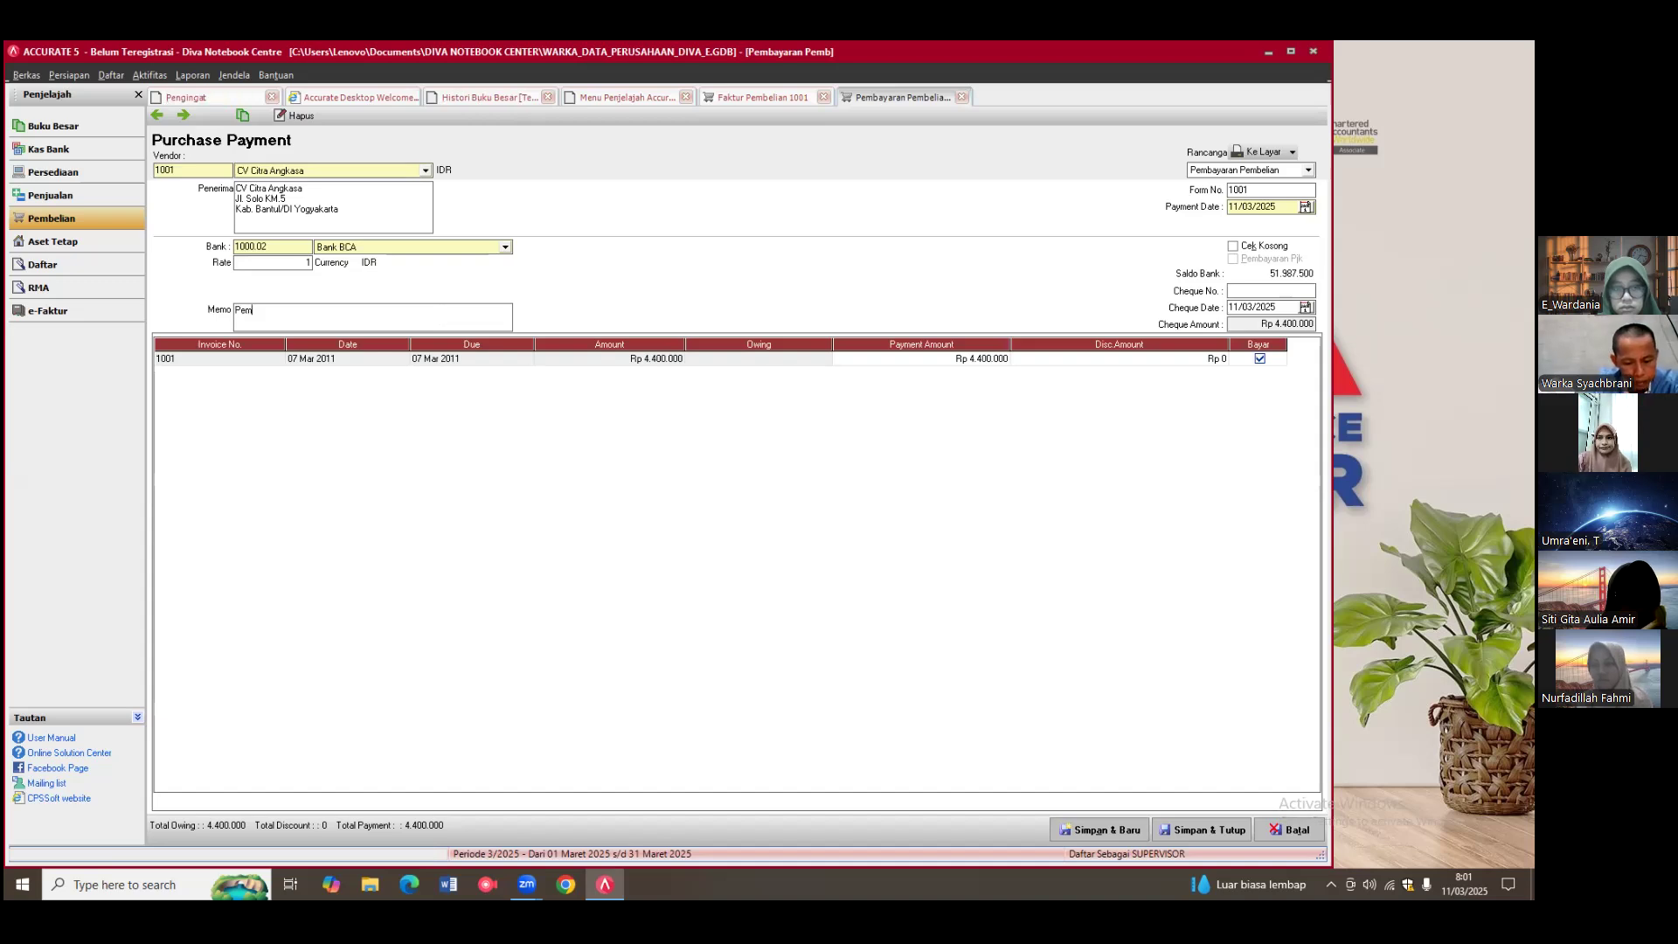
type("bayaran atas ")
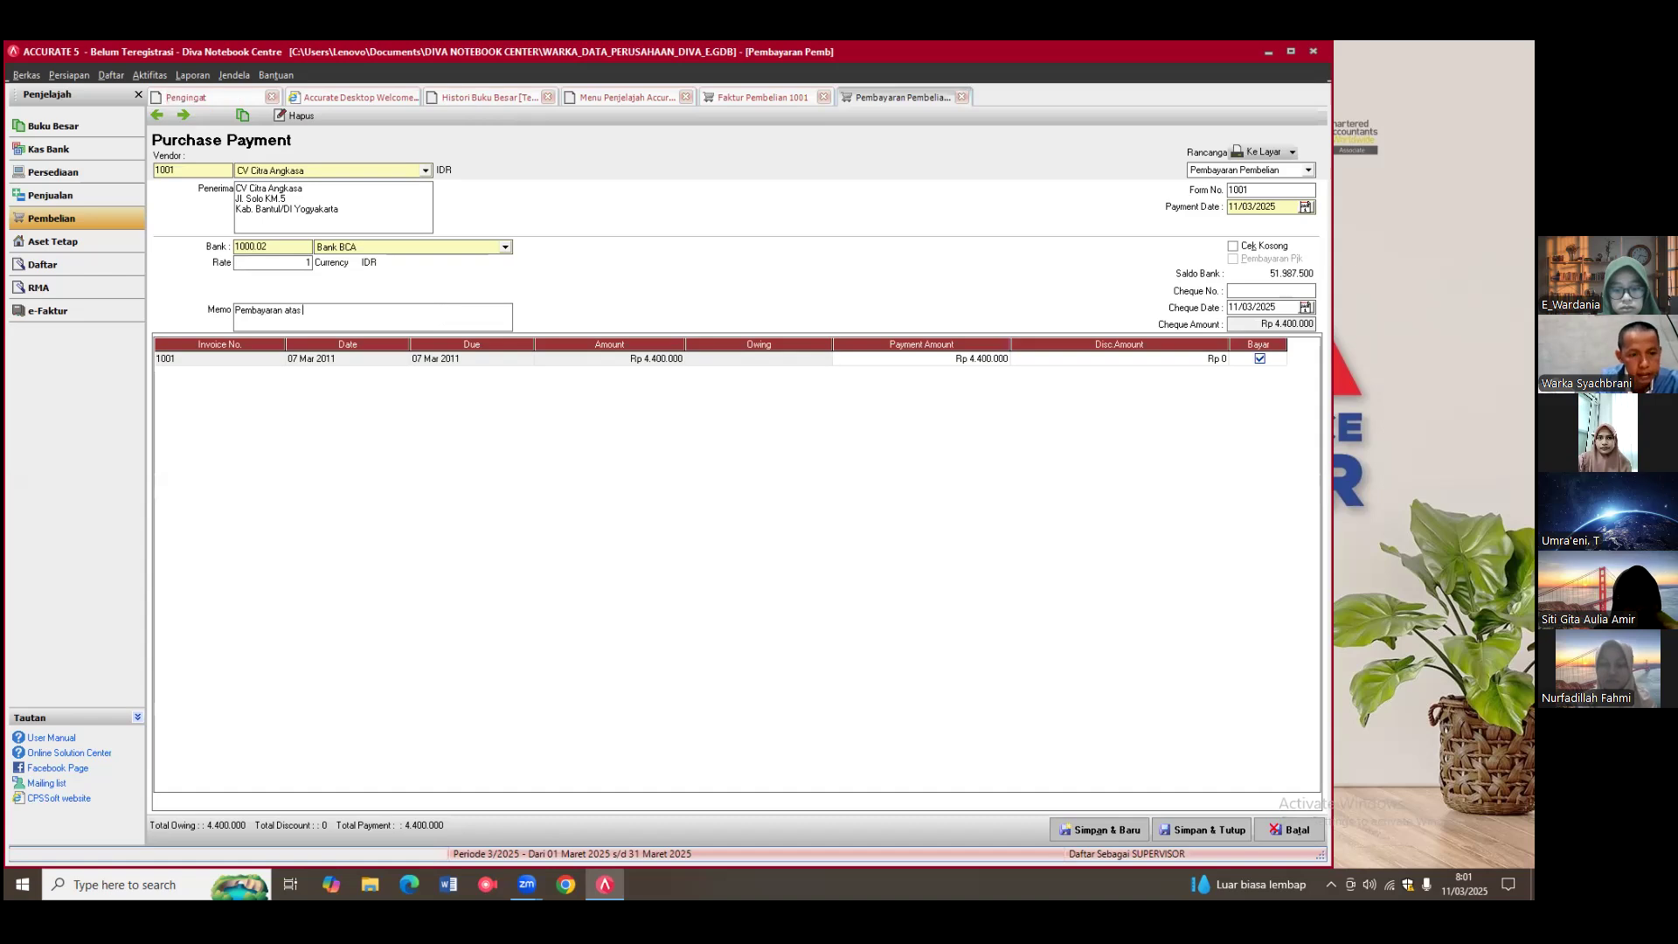
type("pembeli")
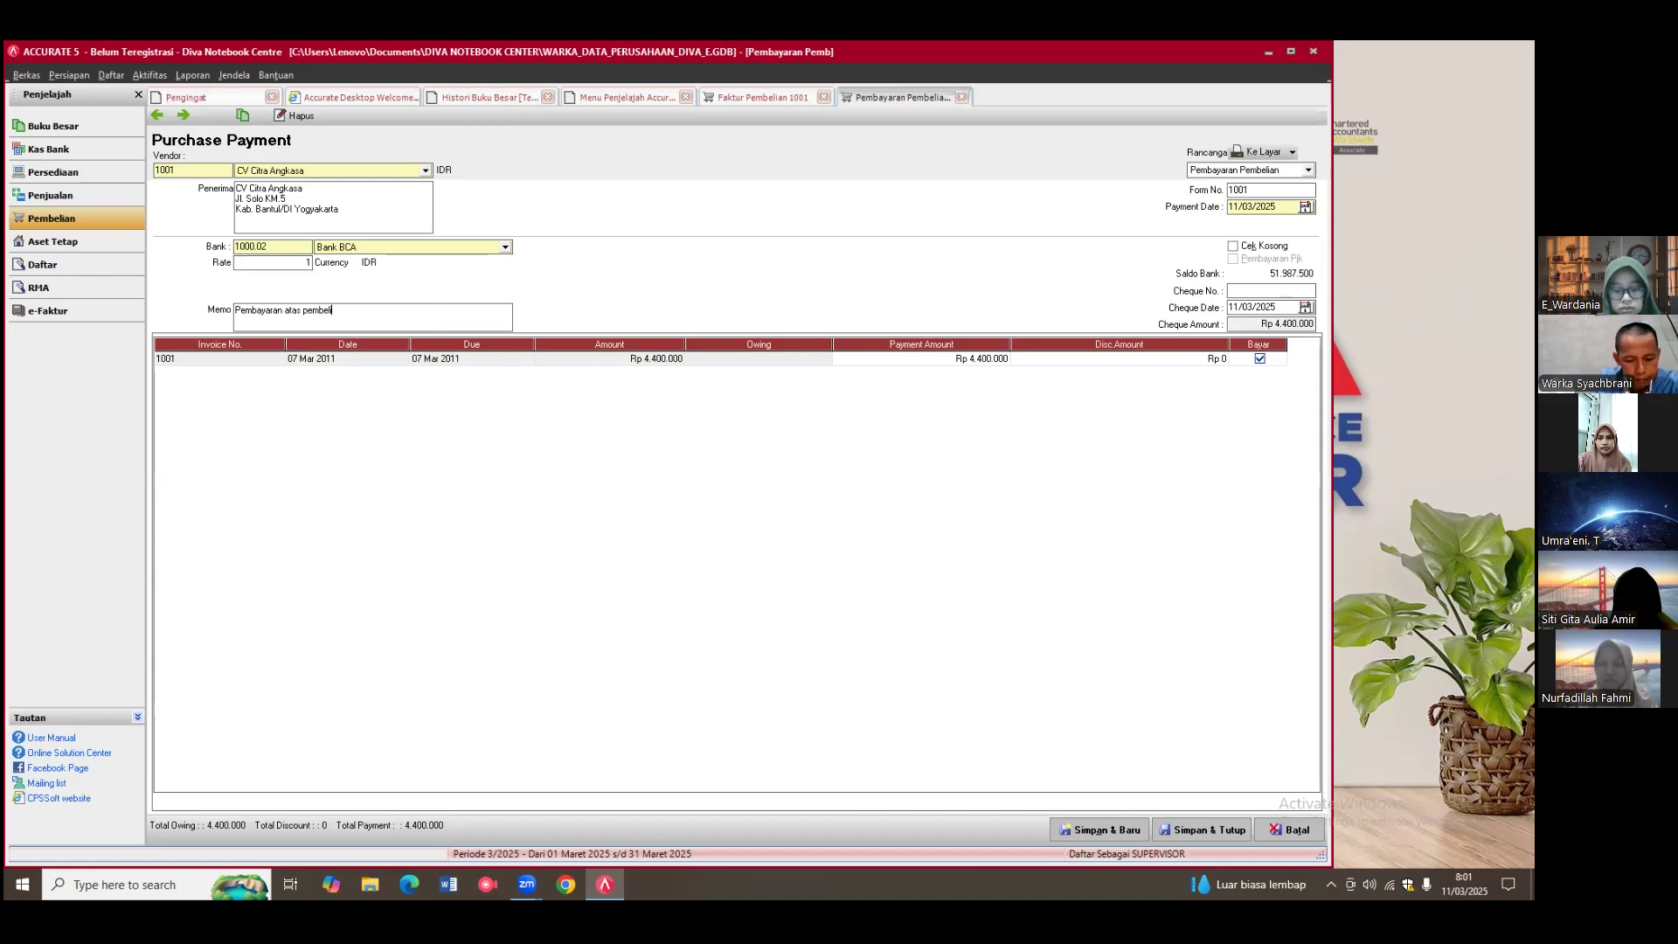
type("an 1 u")
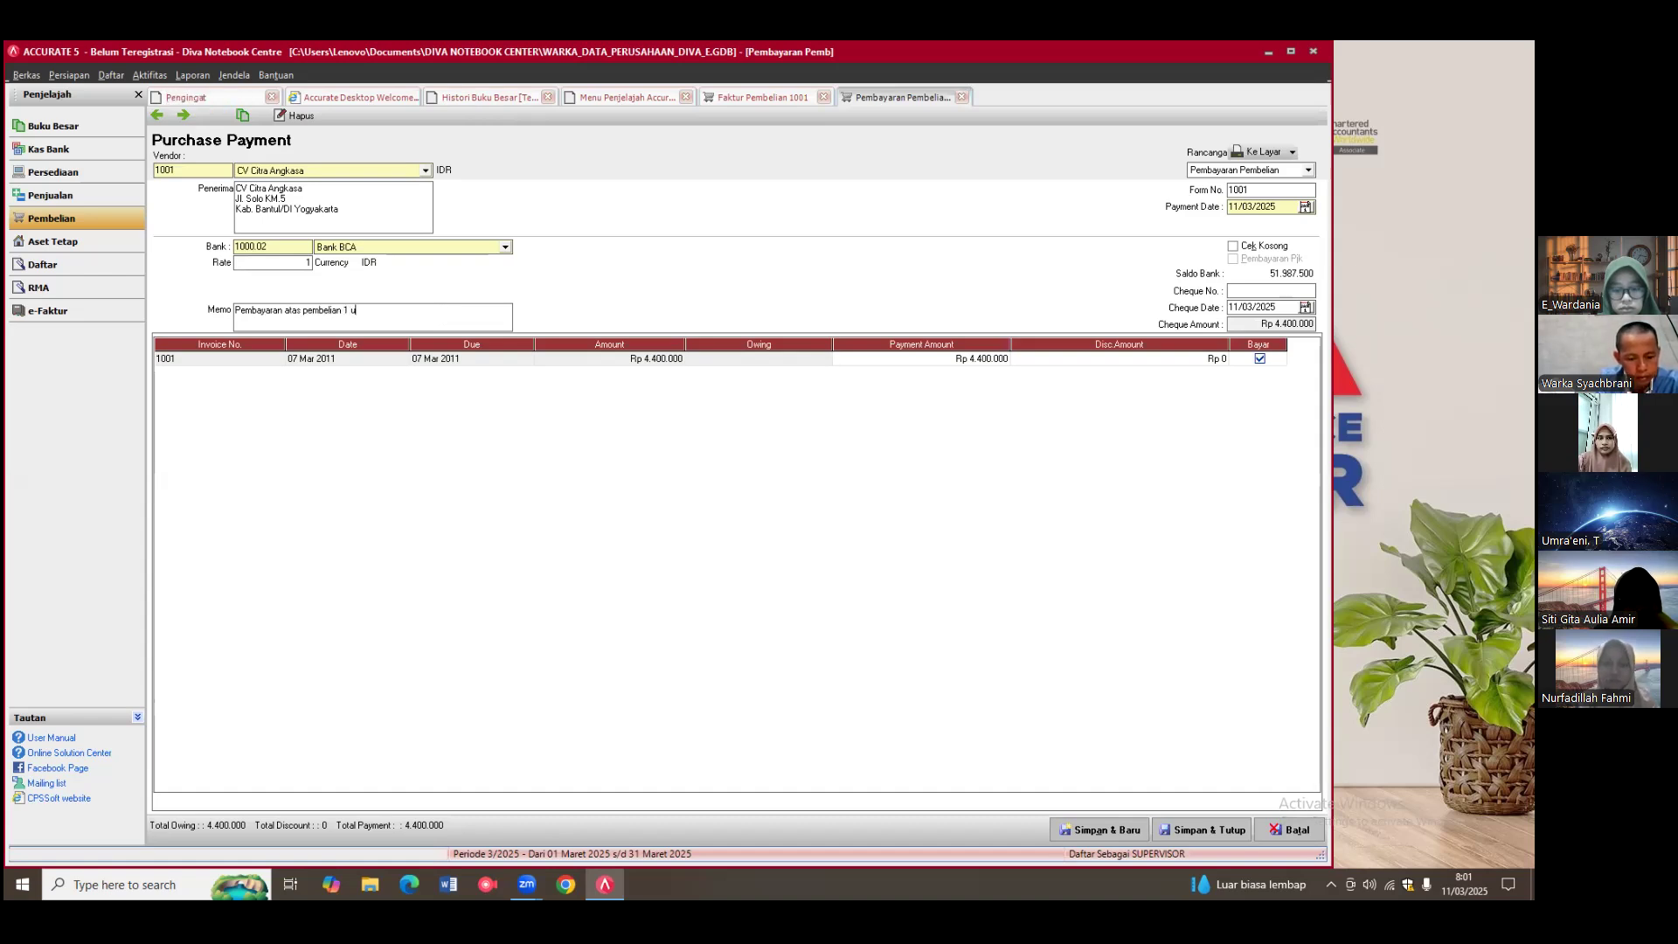
type("nit notebook")
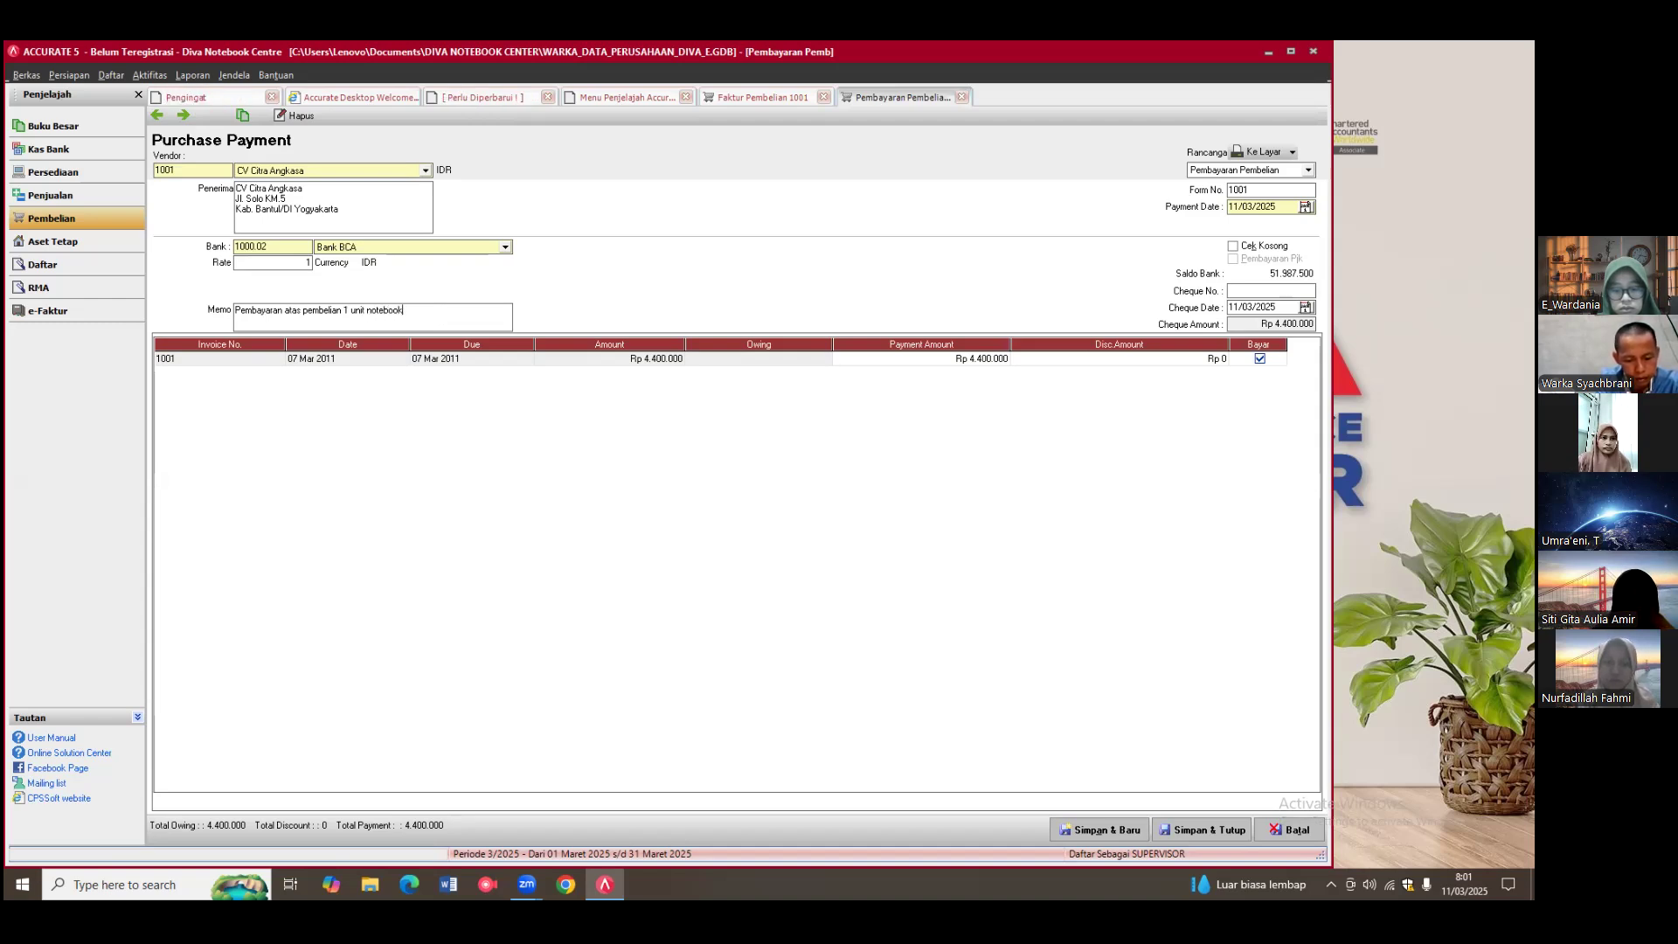
type(" core 2 duo ")
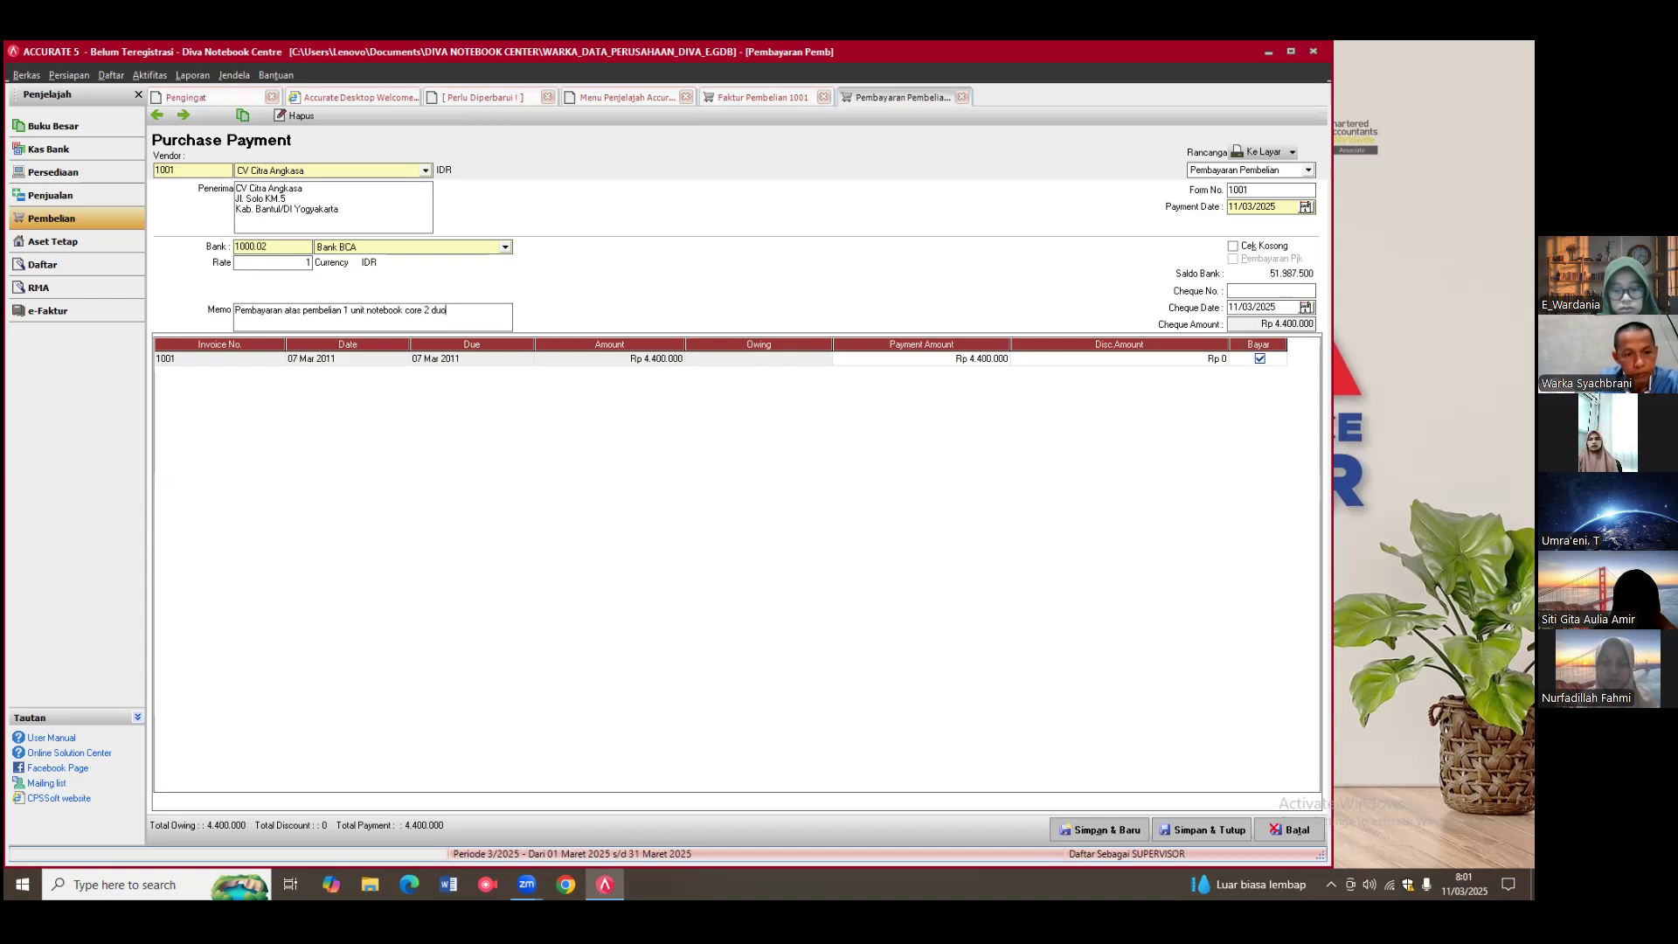
type("pada")
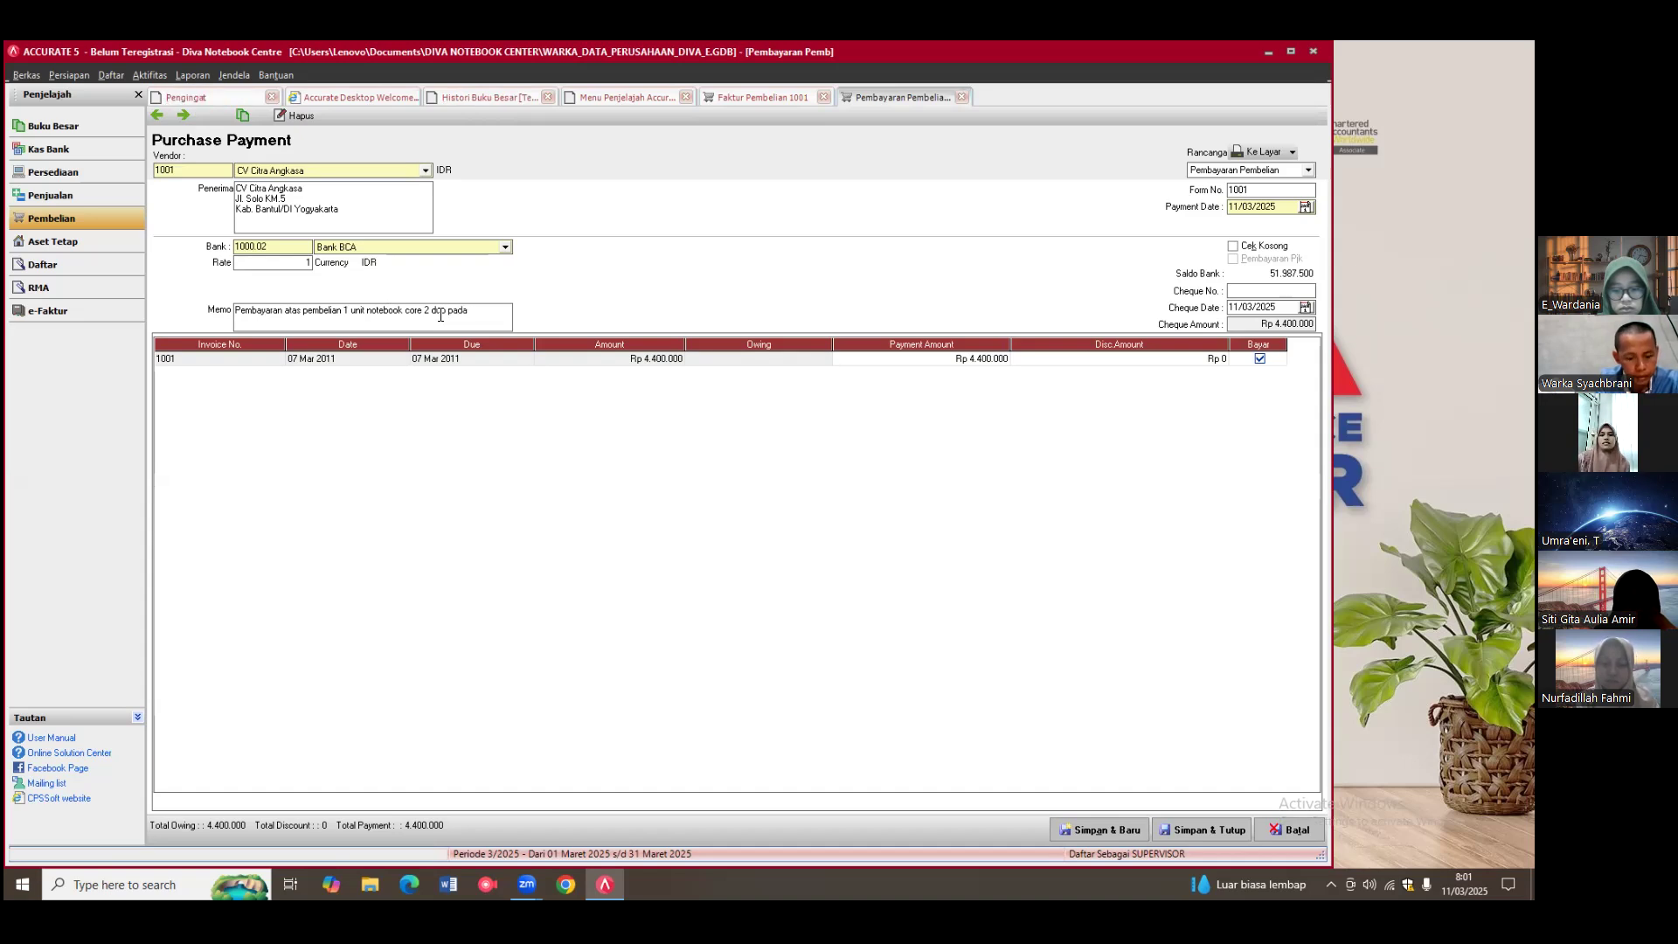
type(" CV Citra An")
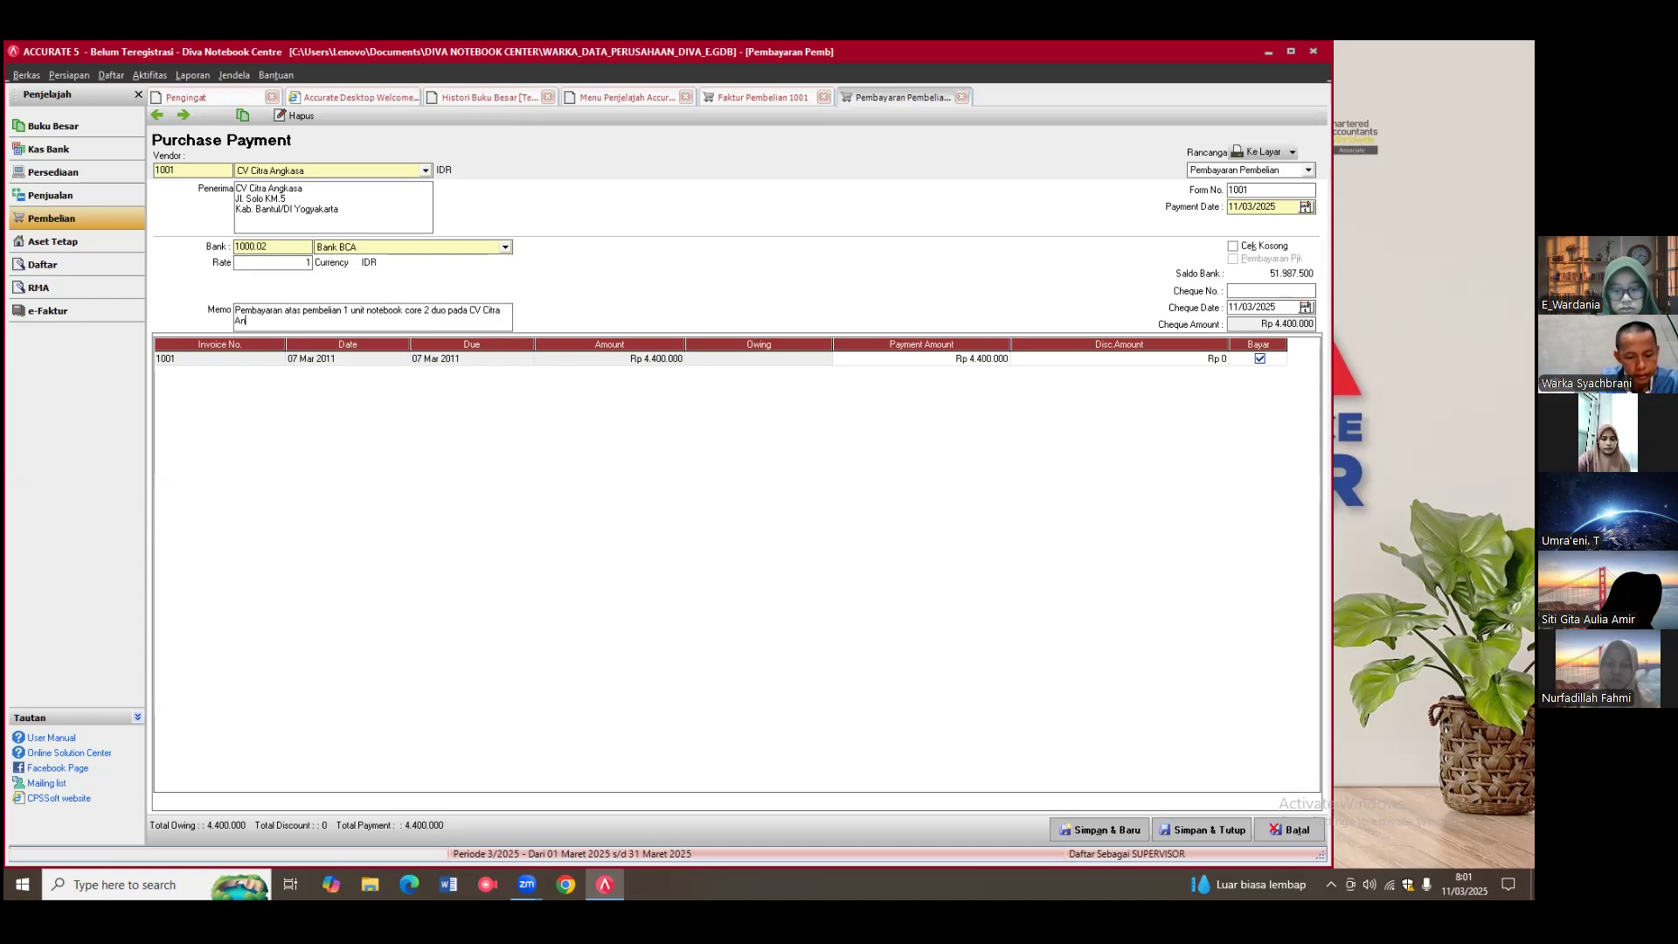
type("gkasa")
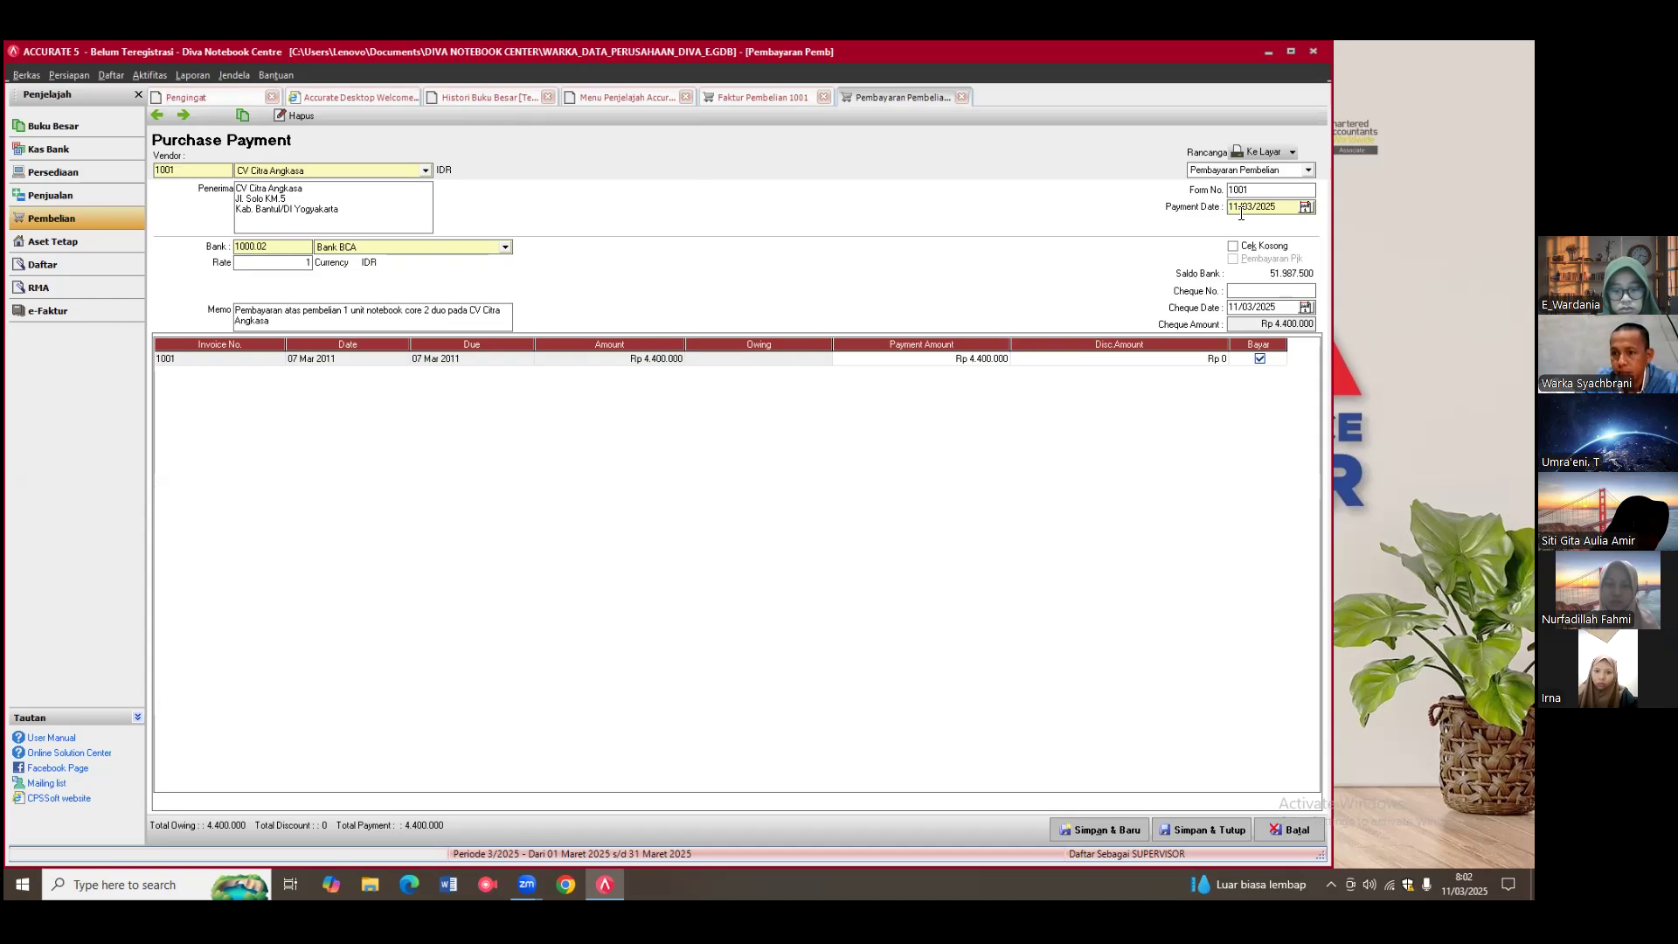
Step: Set both the payment date and the cheque date of the purchase payment to 07/03/2011
left_click_drag(1237, 206, 1233, 206)
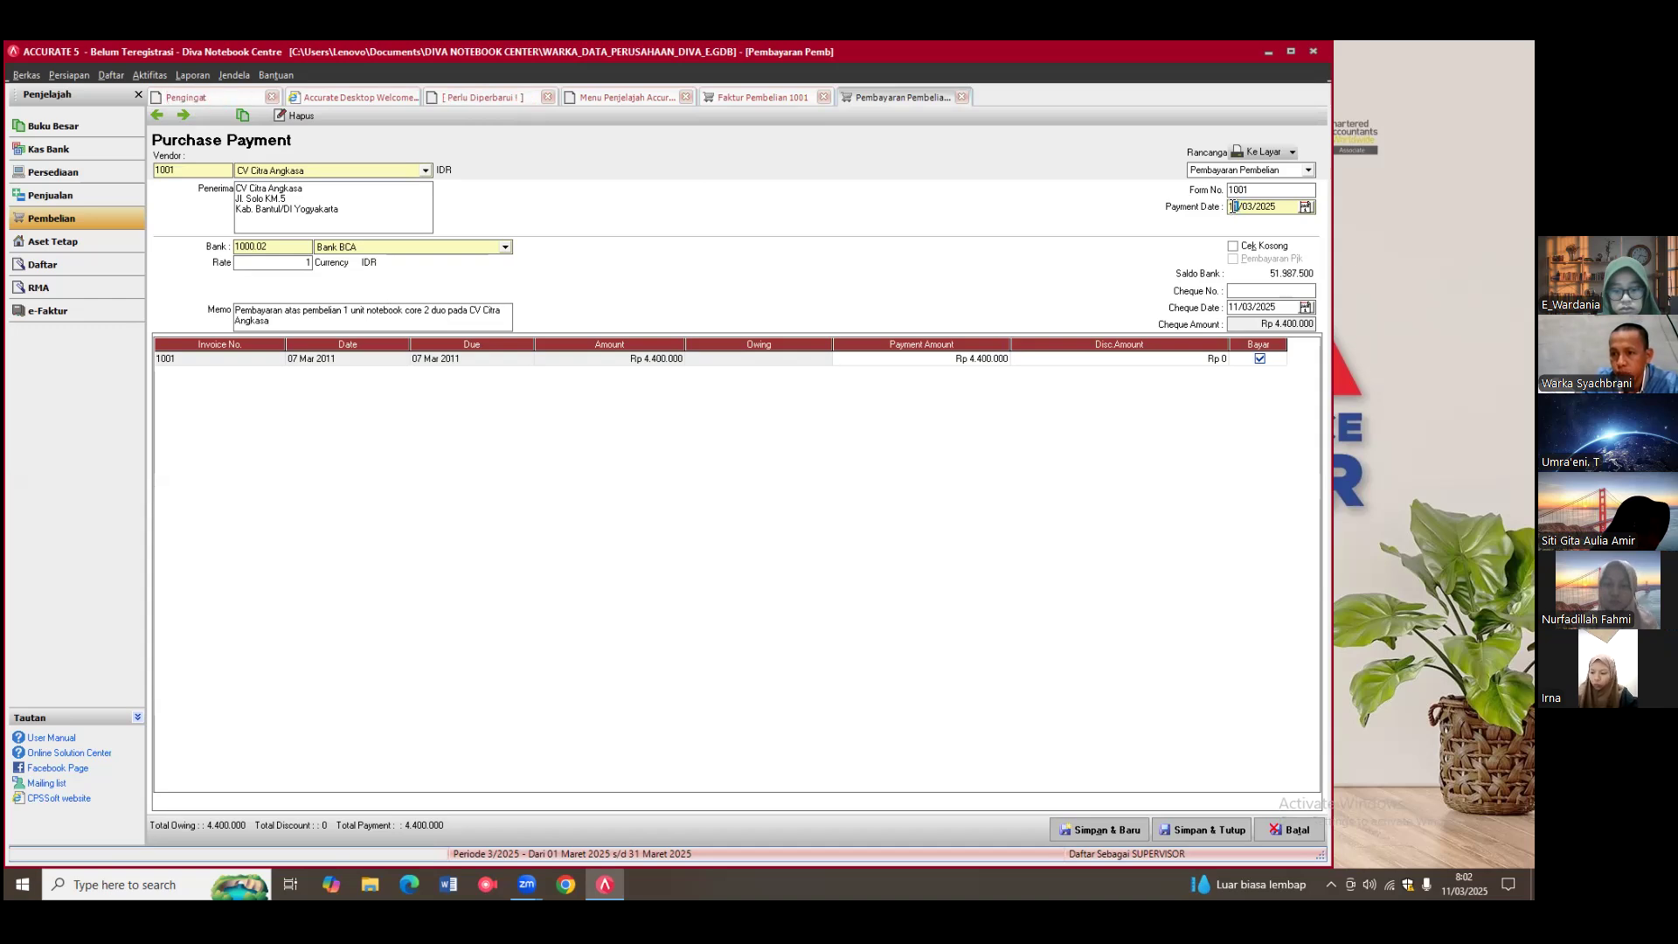
type("07")
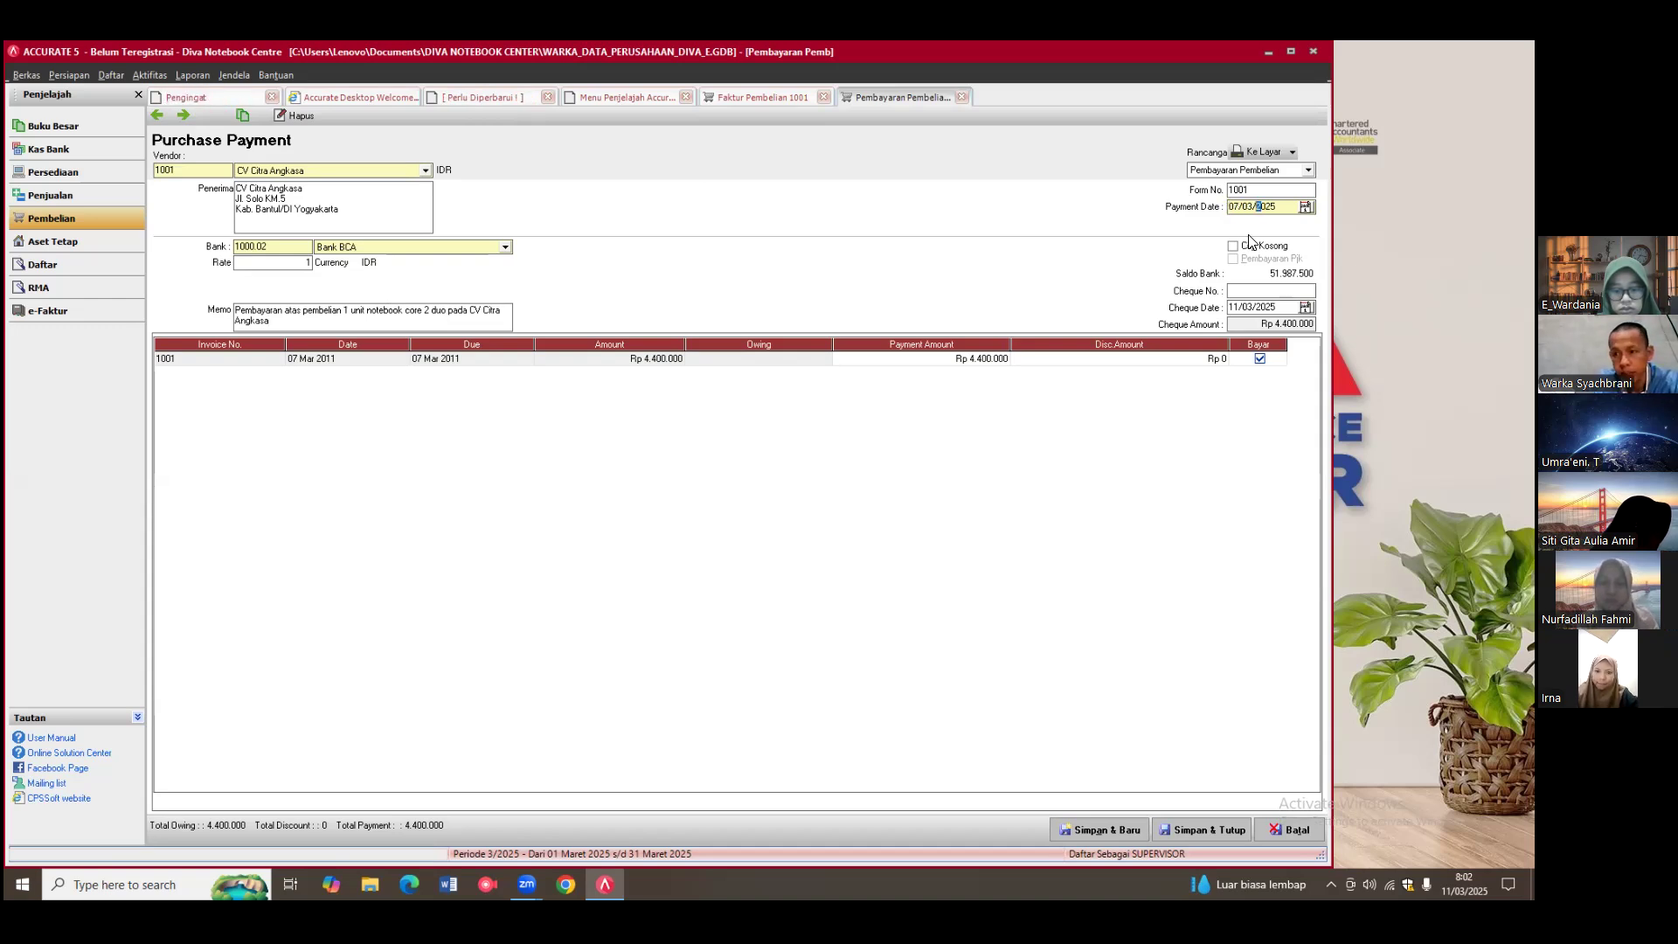
type("11")
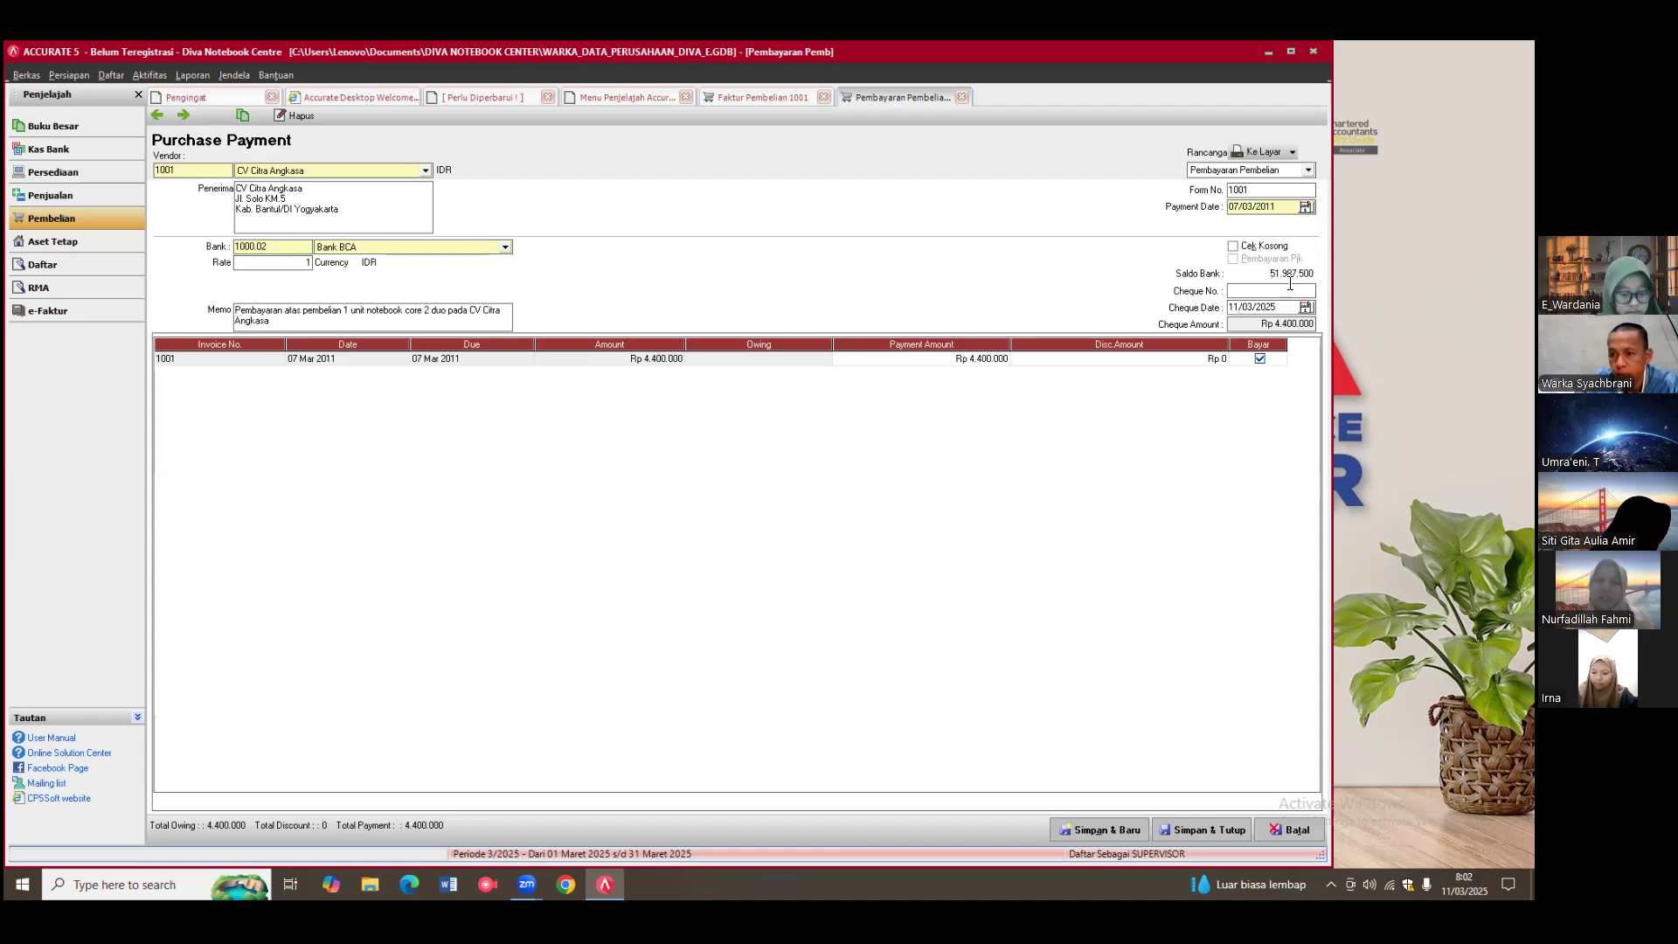
left_click(1232, 306)
type("07/")
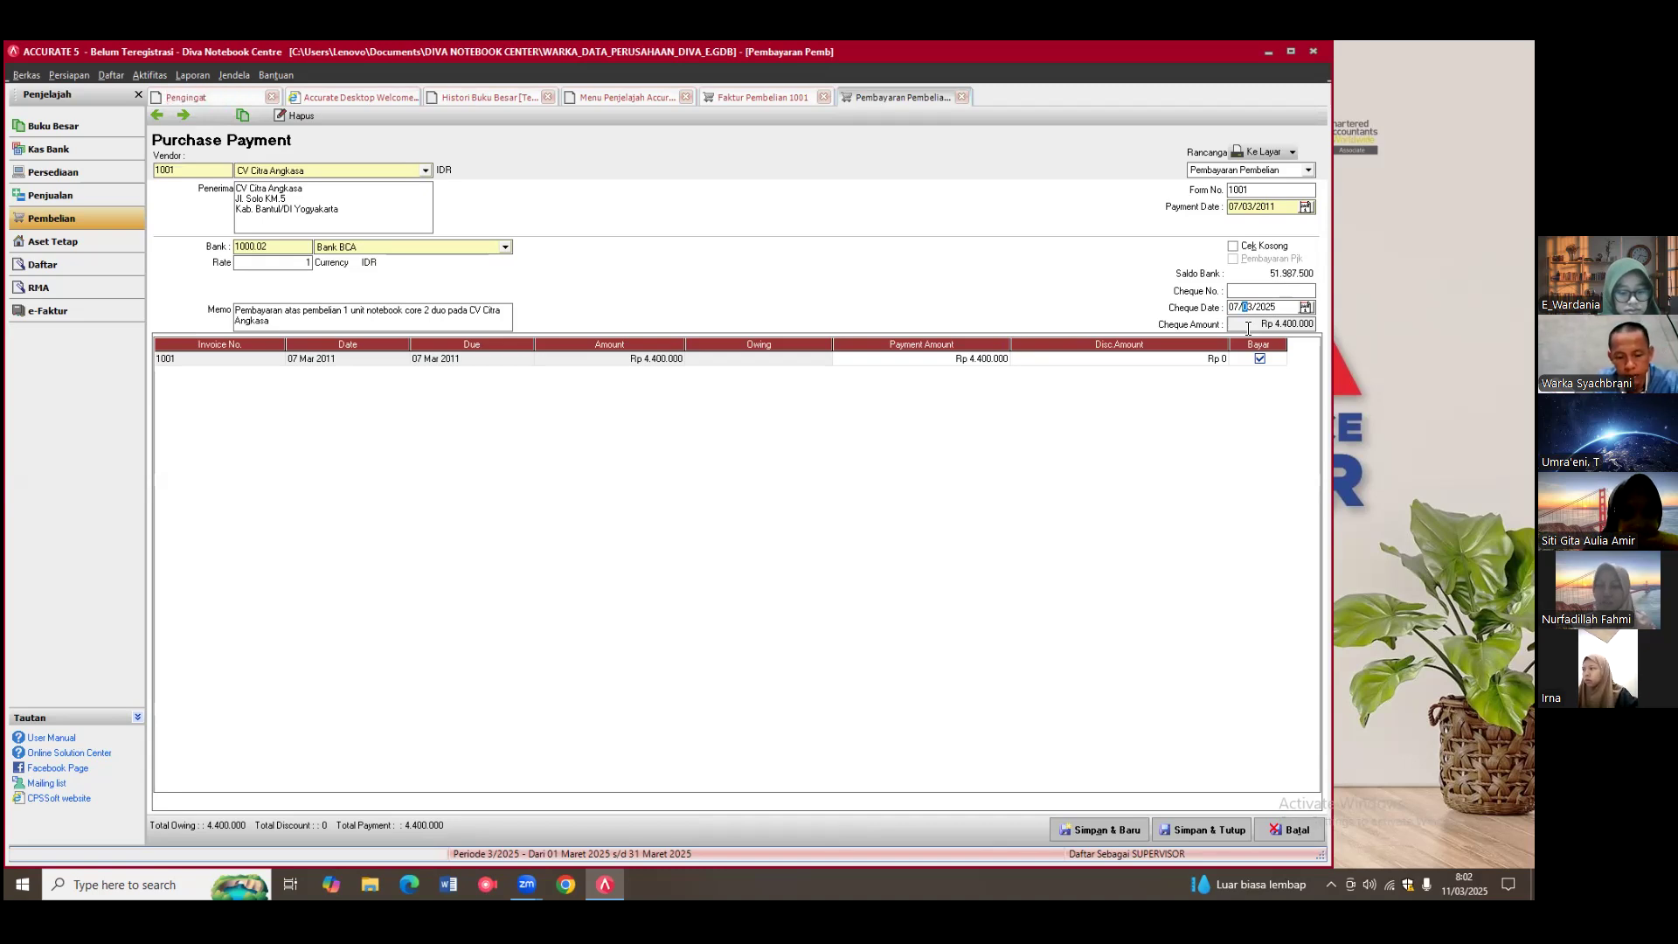
type("03/")
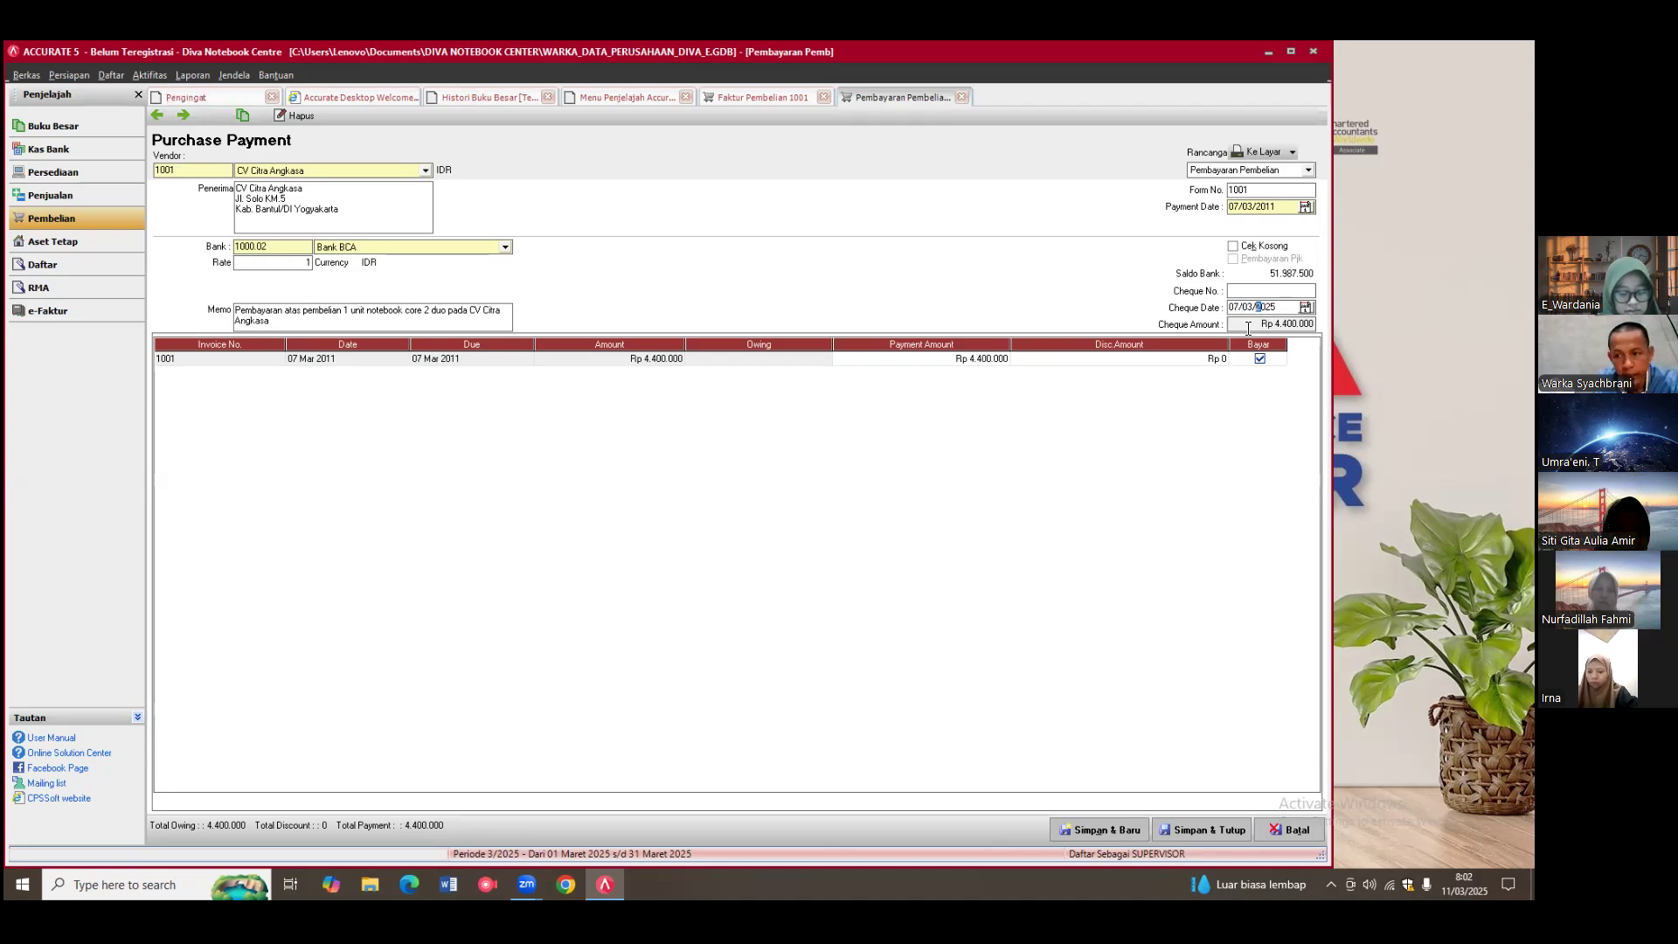
type("20")
type("25")
key("BackSpace")
key("BackSpace")
type("11")
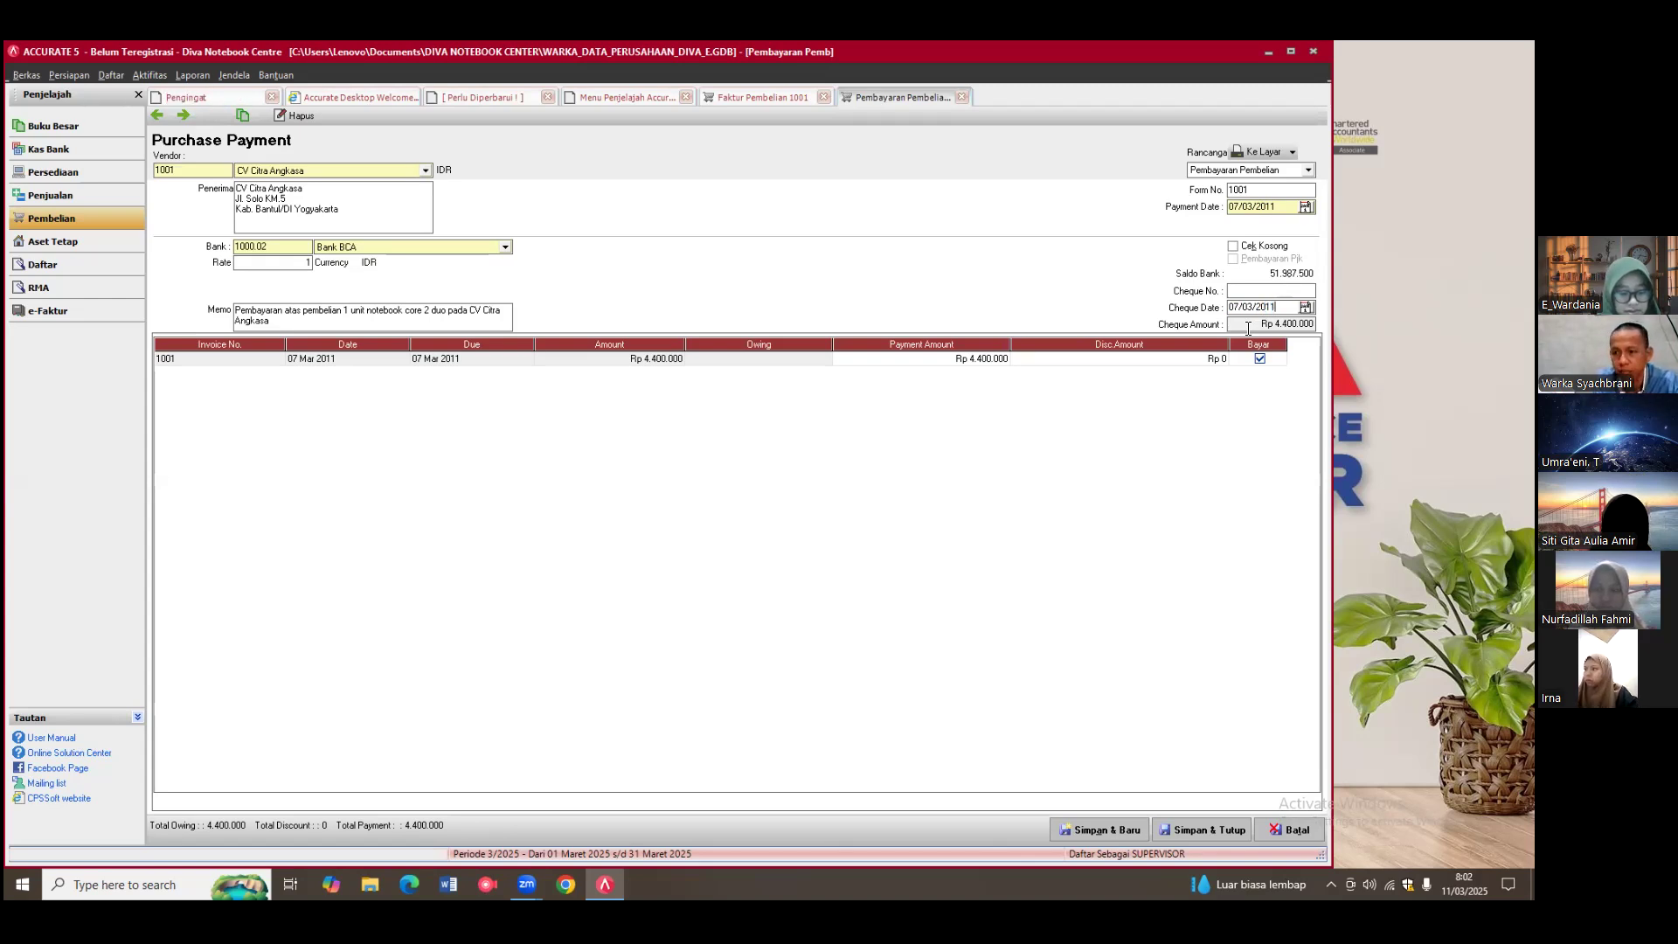
Step: Set the invoice's payment amount to Rp 3.000.000, and save and close both the payment and the purchase invoice
left_click(1248, 326)
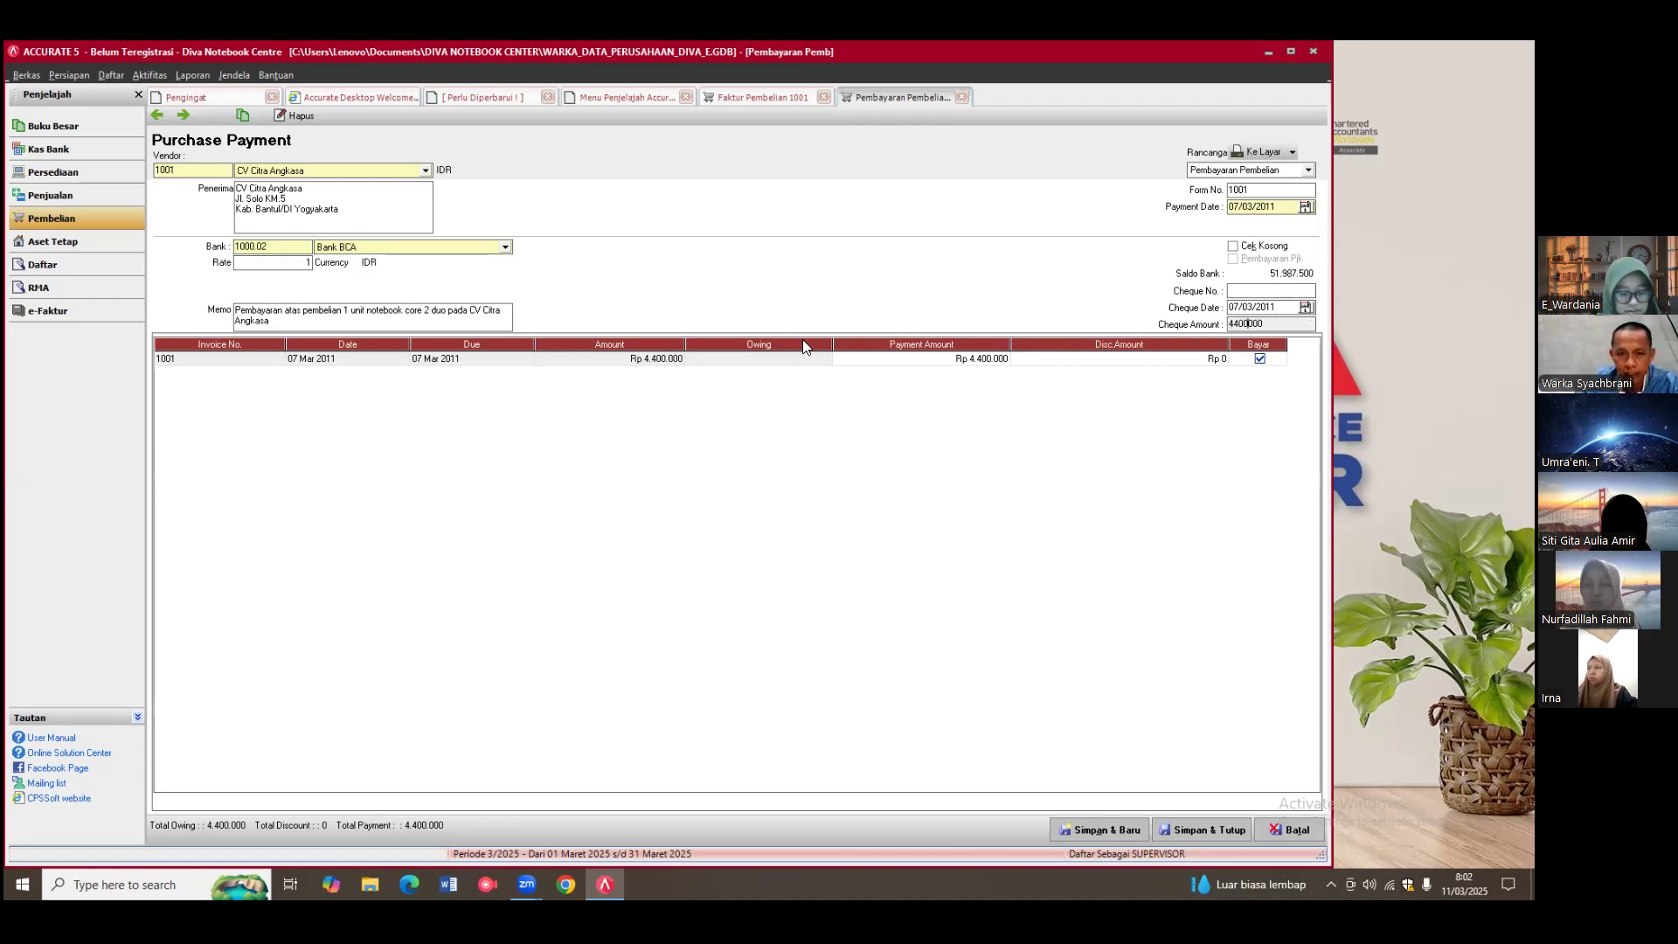
left_click(901, 364)
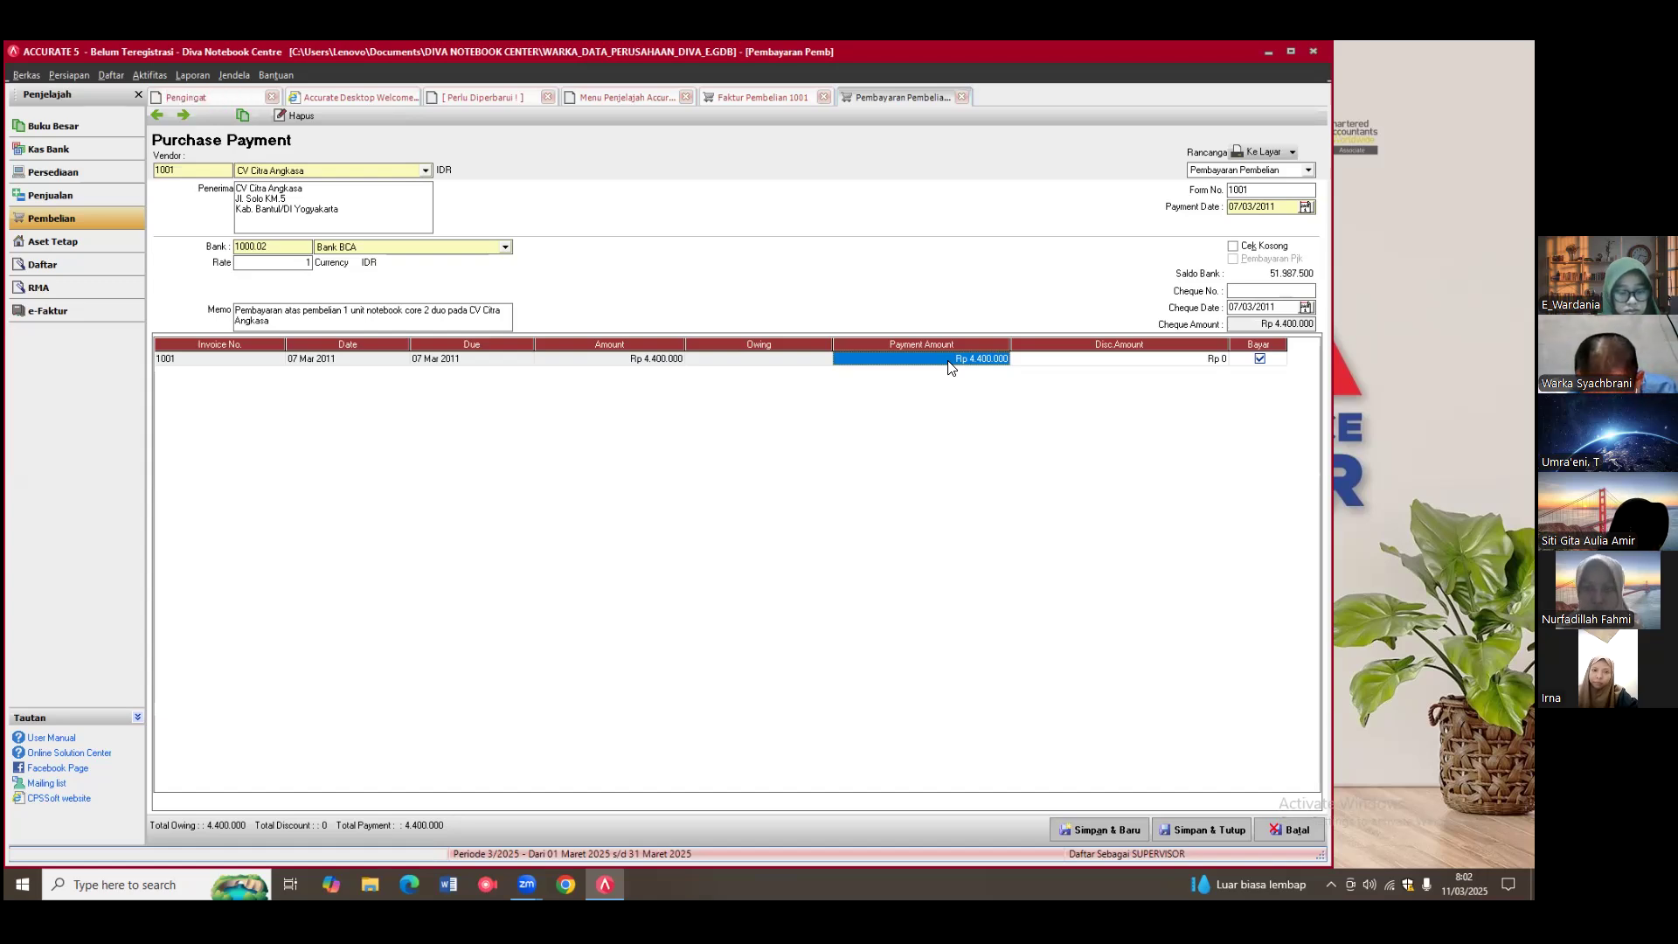
left_click(951, 365)
type("3000000")
key("Return")
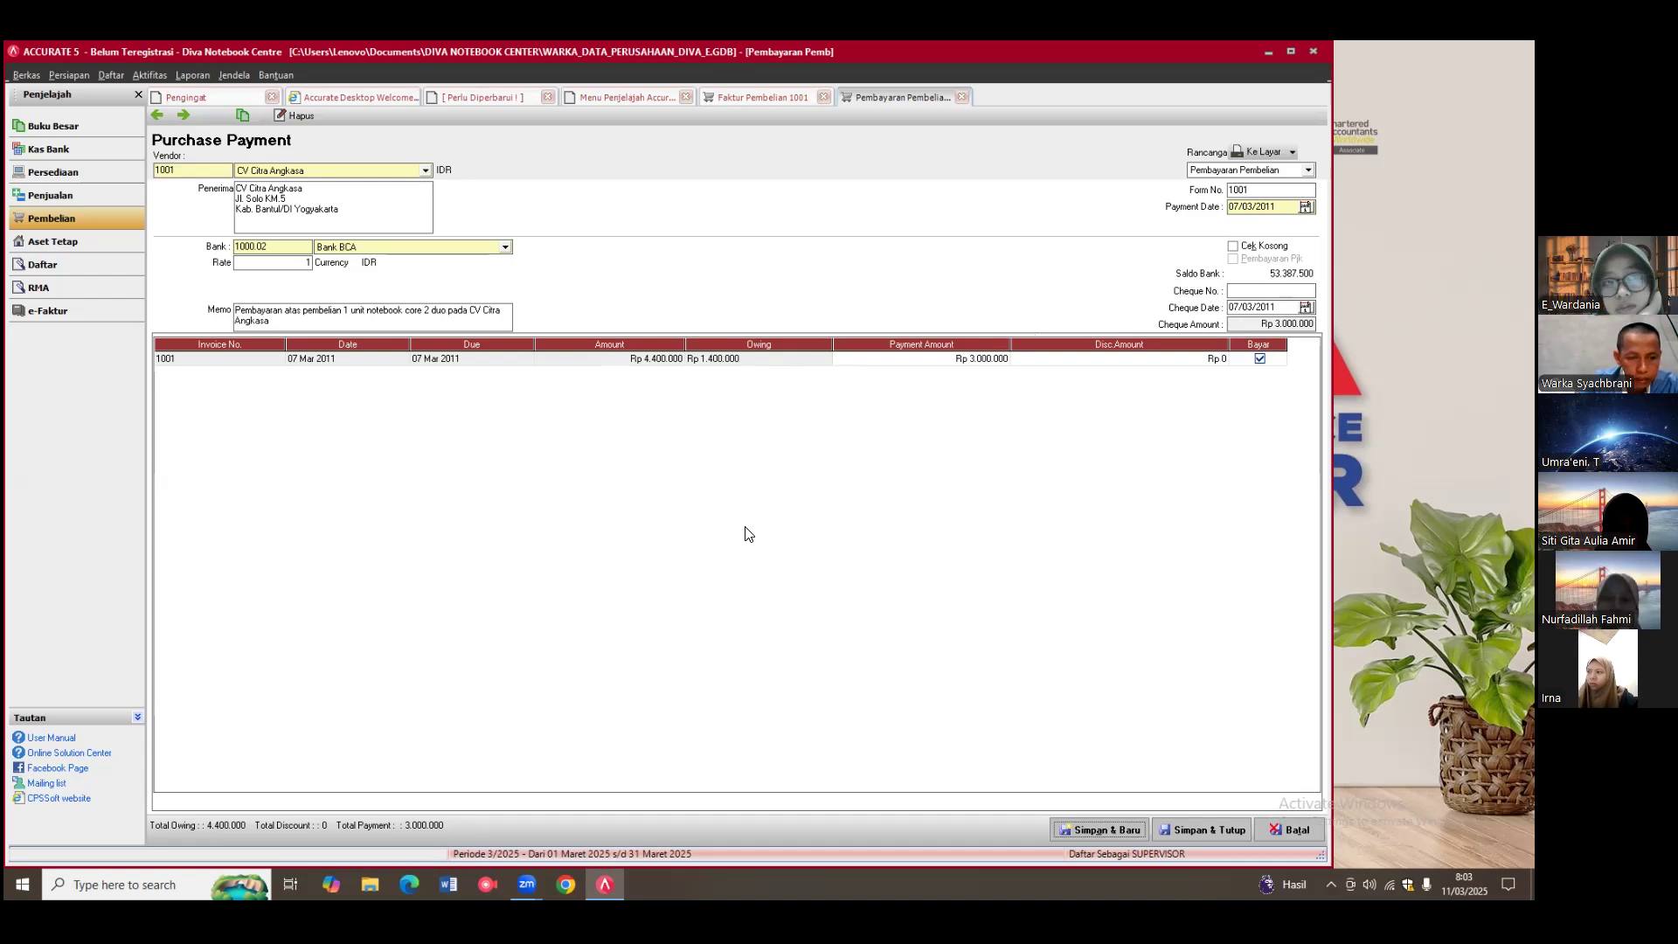
left_click(1200, 832)
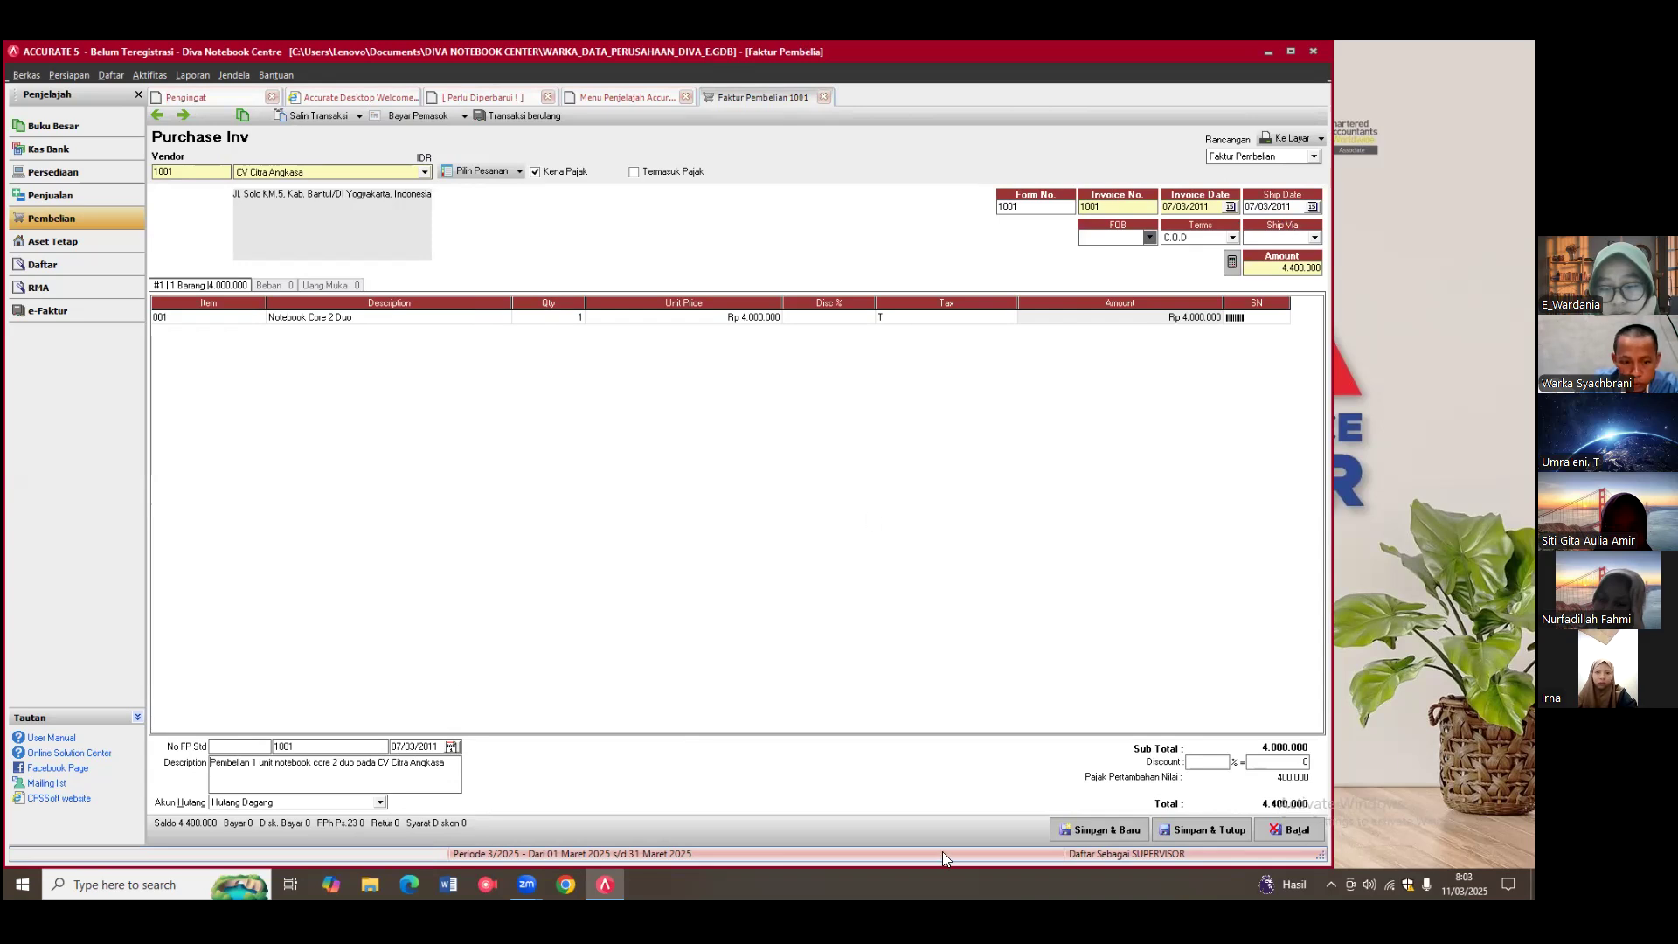
left_click(1200, 836)
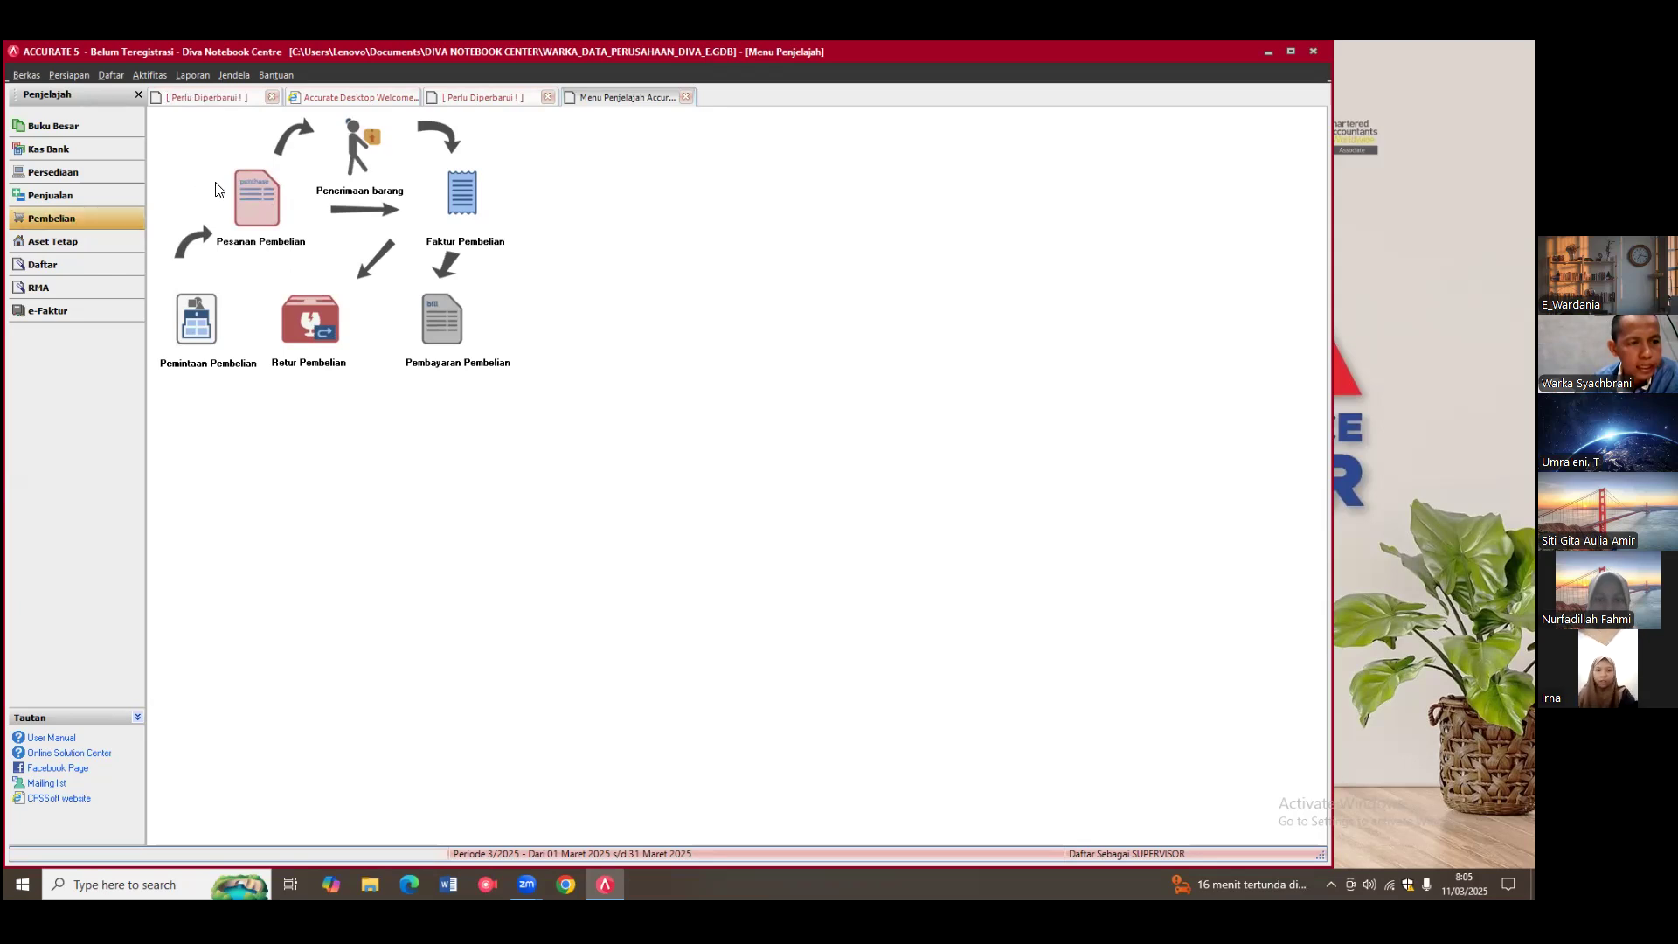
Step: Start a new purchase order for the vendor CV Citra Angkasa
left_click(257, 205)
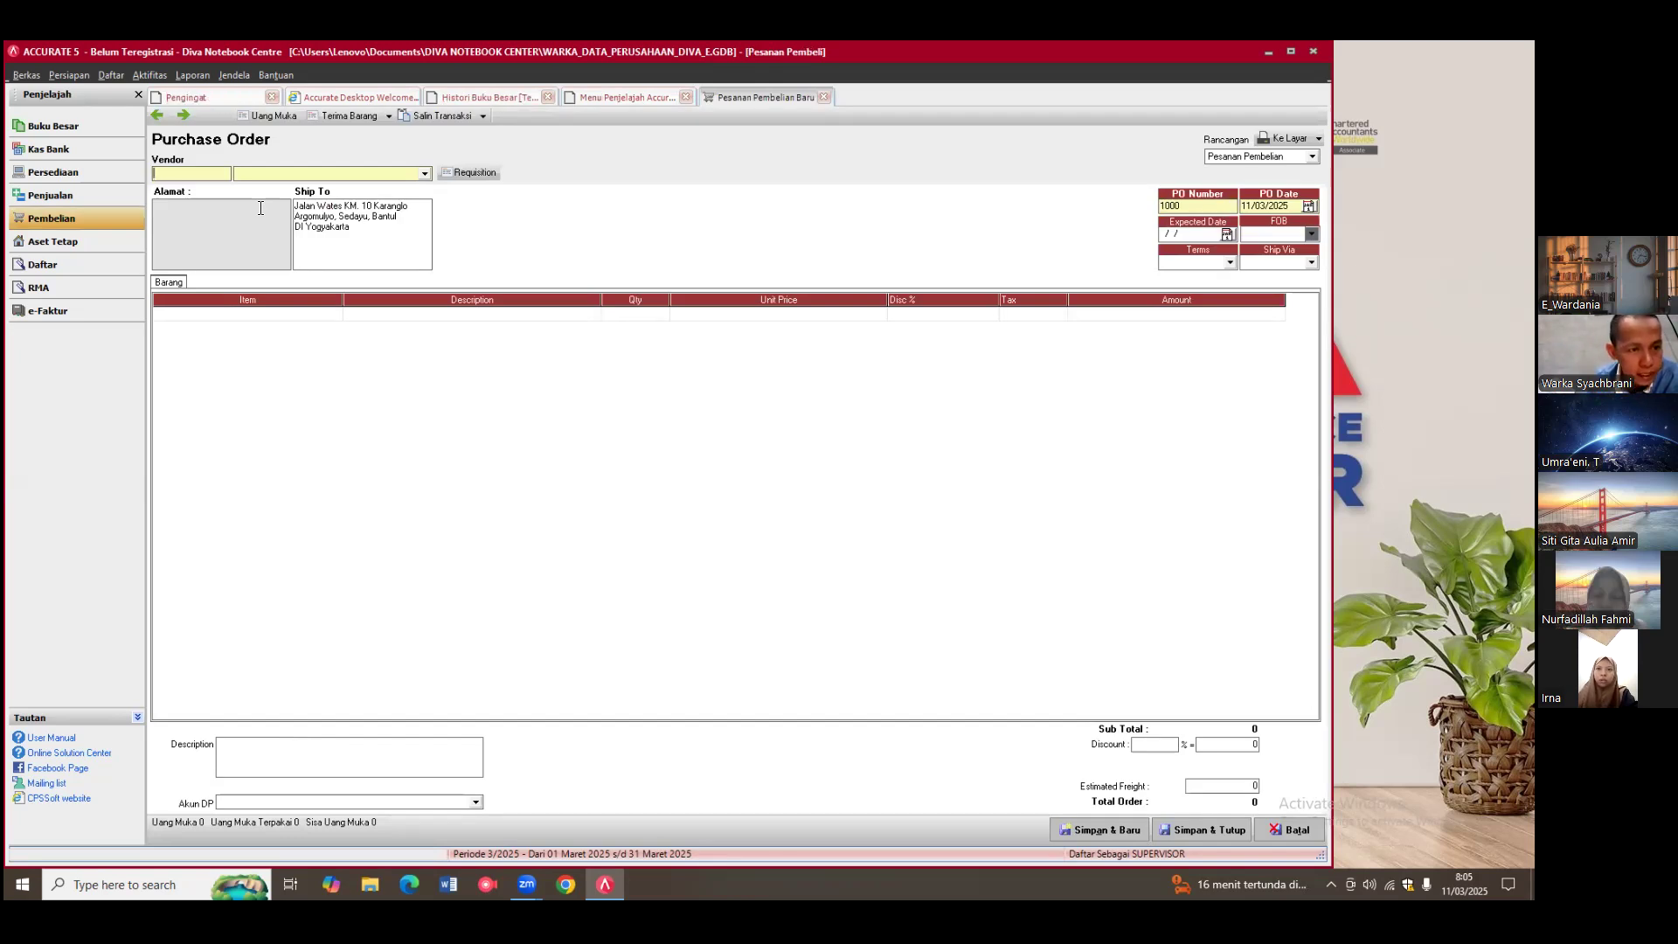
left_click(423, 177)
left_click(418, 199)
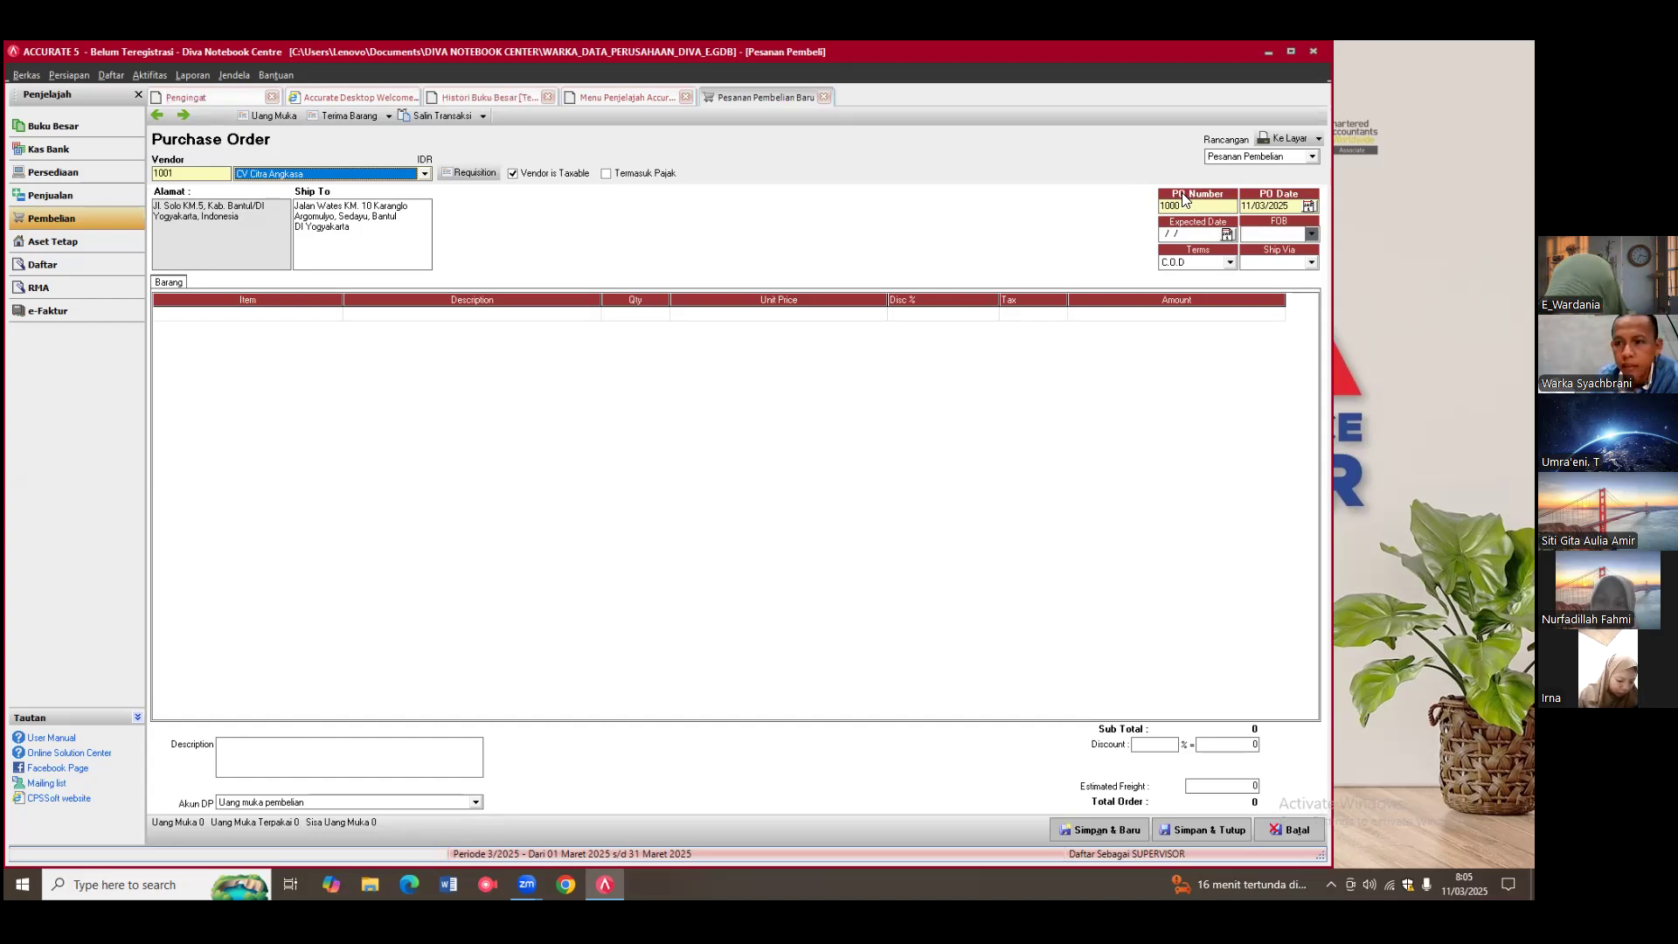
Step: Set the purchase order date to 10/03/2011 and the expected date to 12/03/2011
left_click(1249, 204)
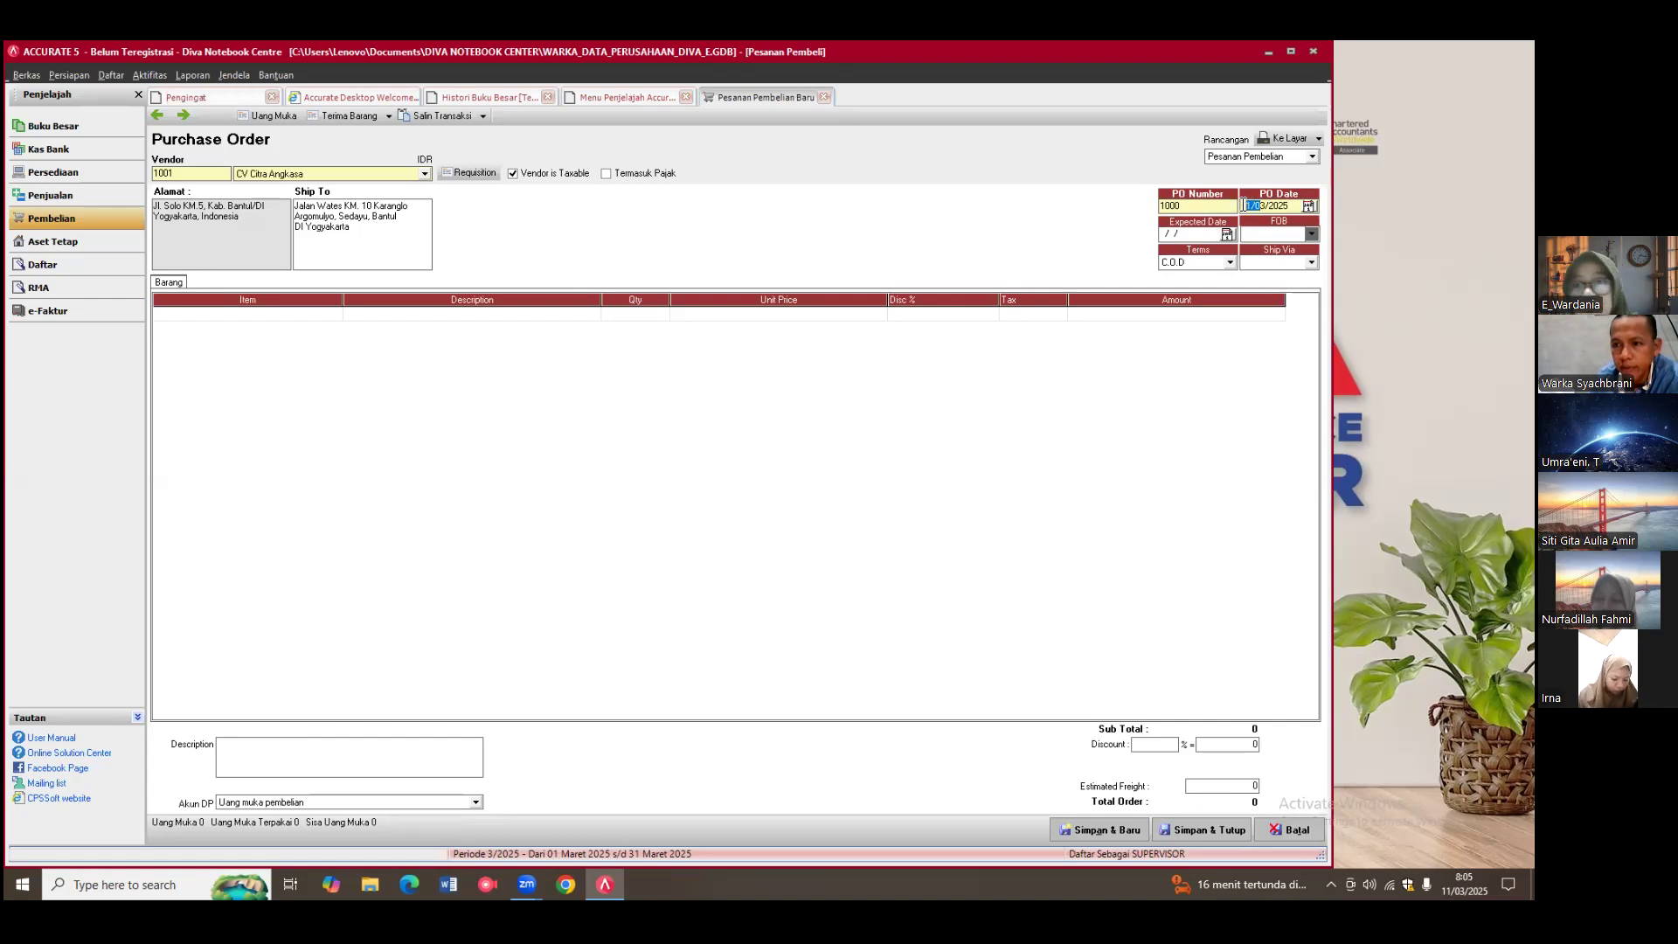
left_click(1245, 203)
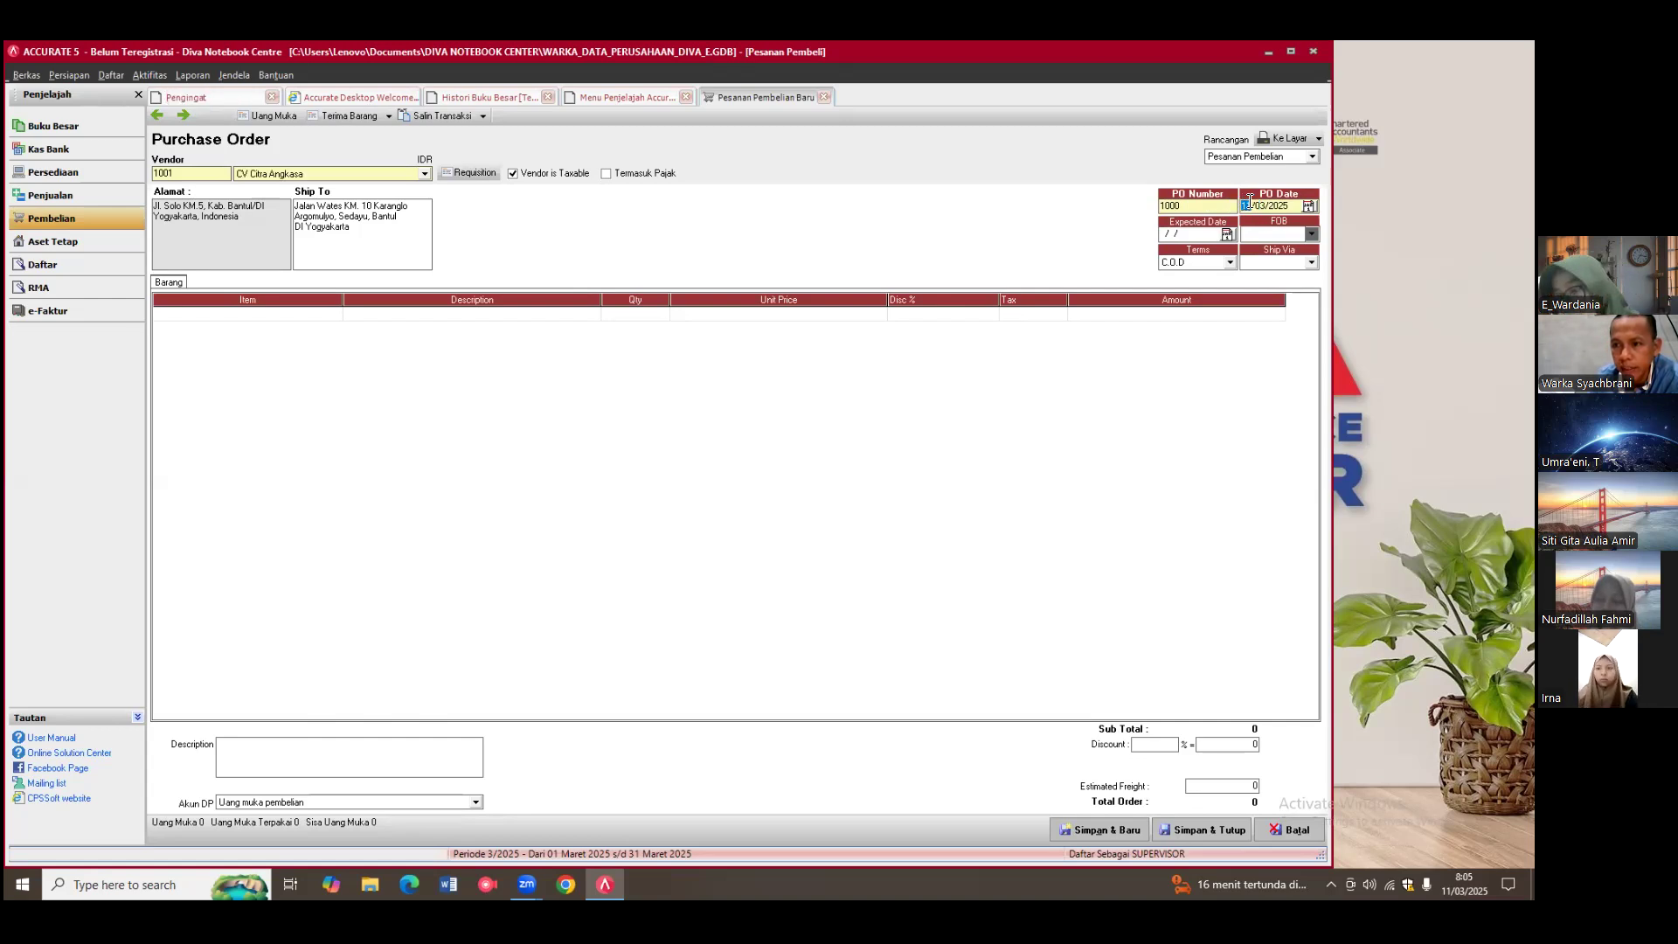
type("10/")
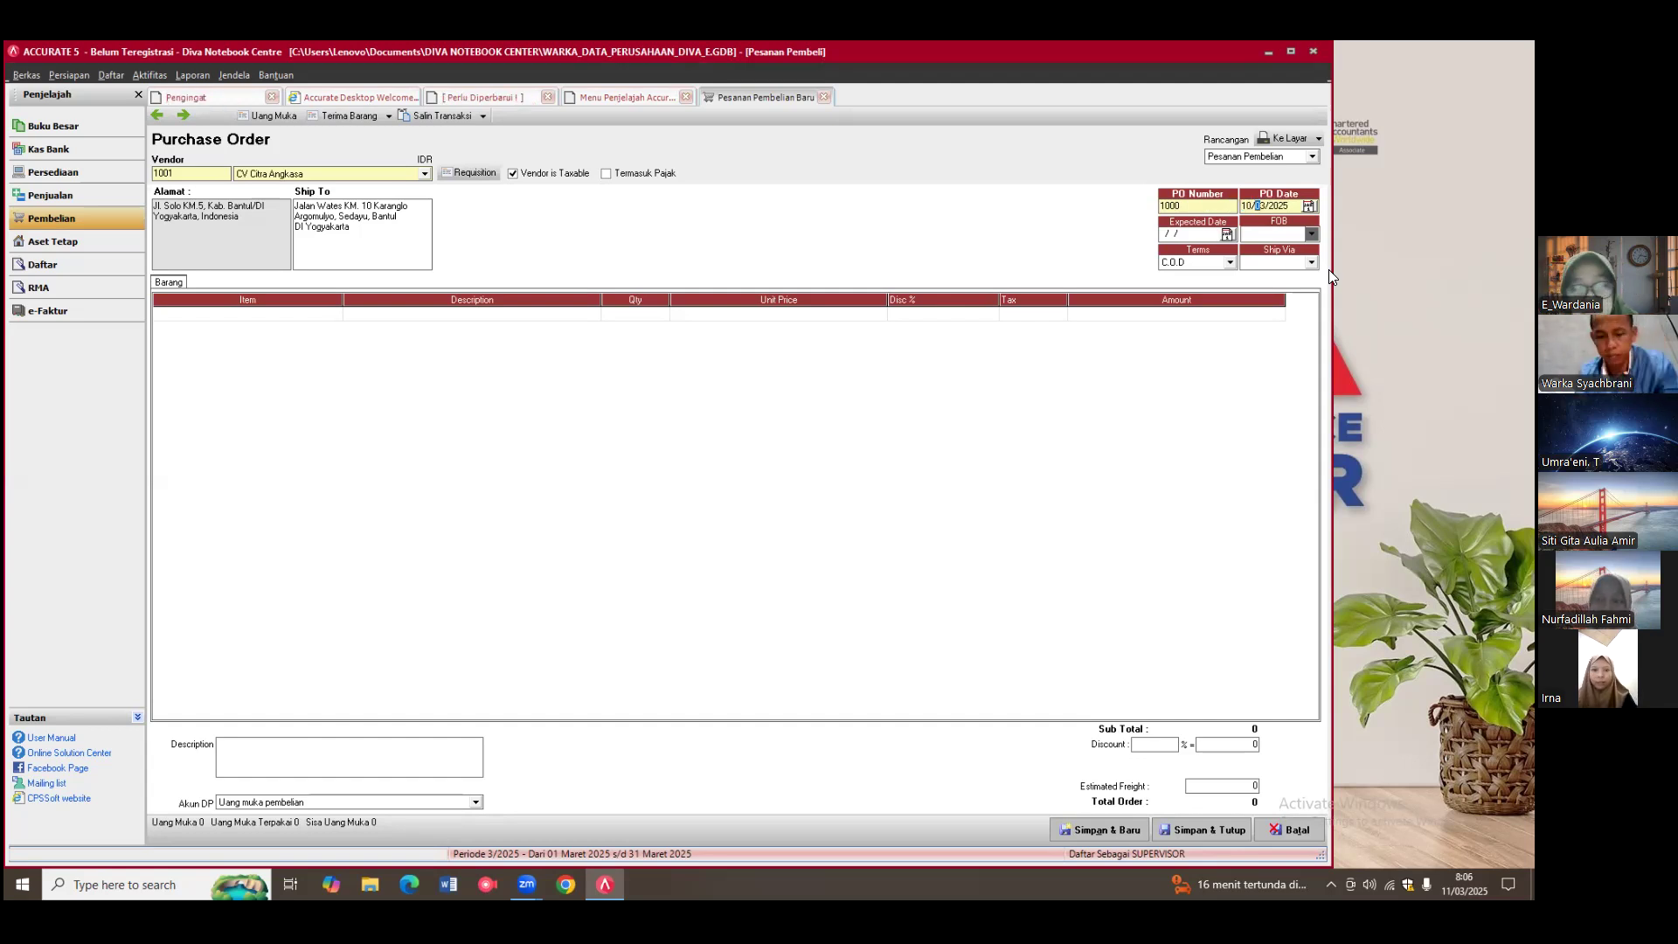
type("03/2011")
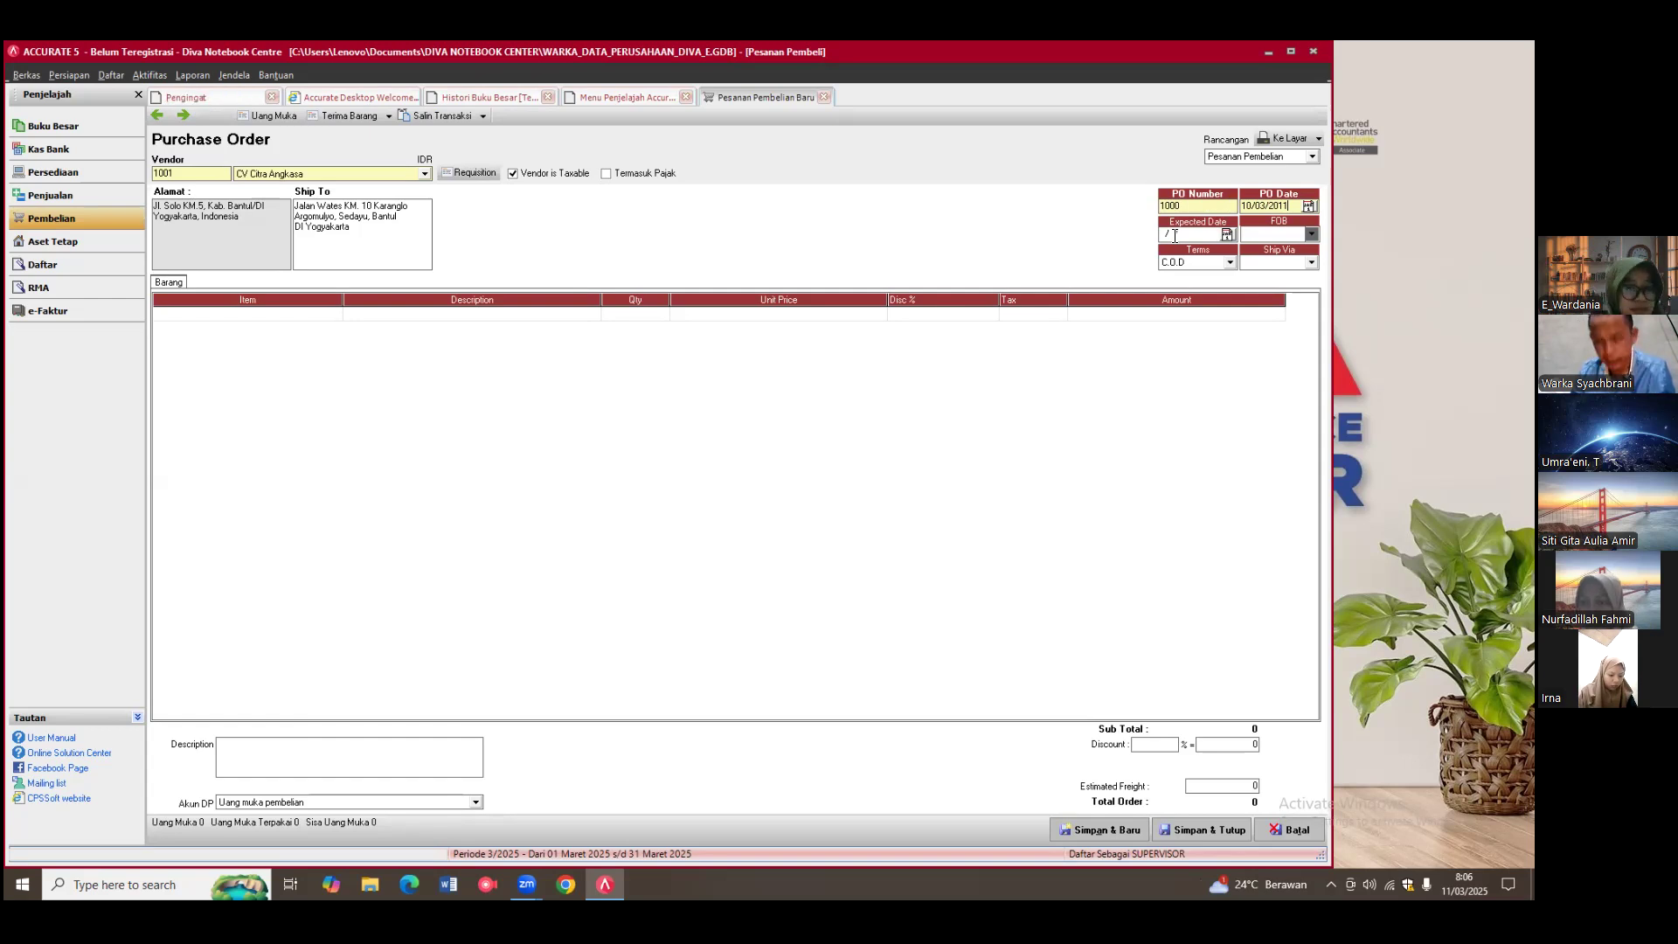
left_click(1165, 234)
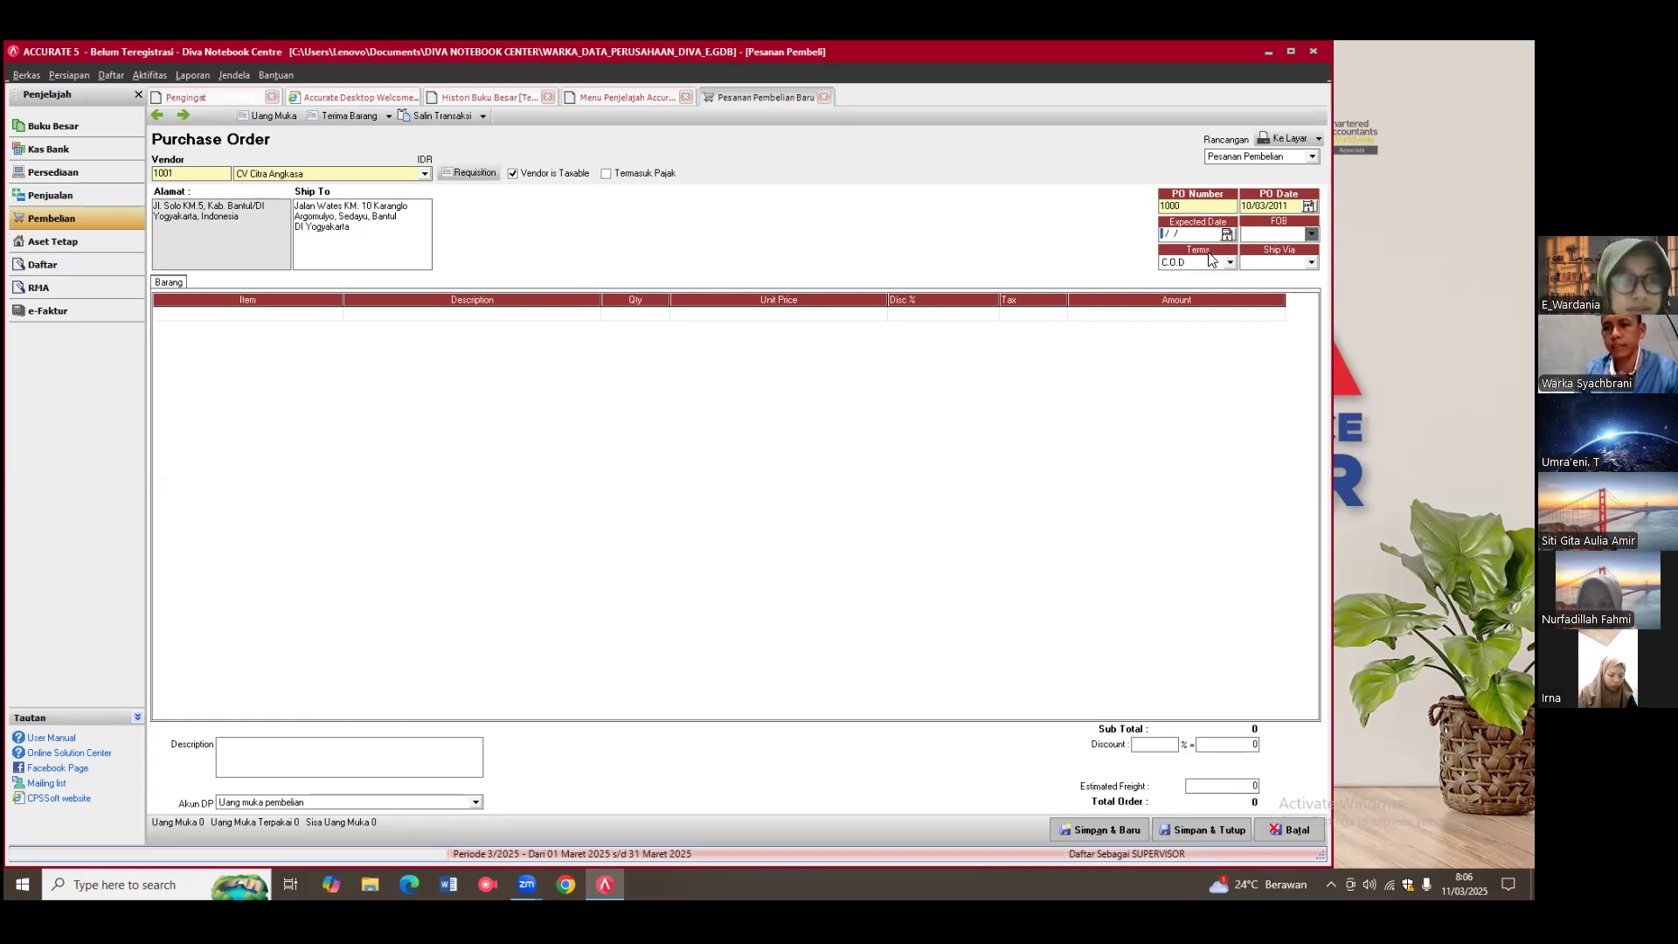
type("12/")
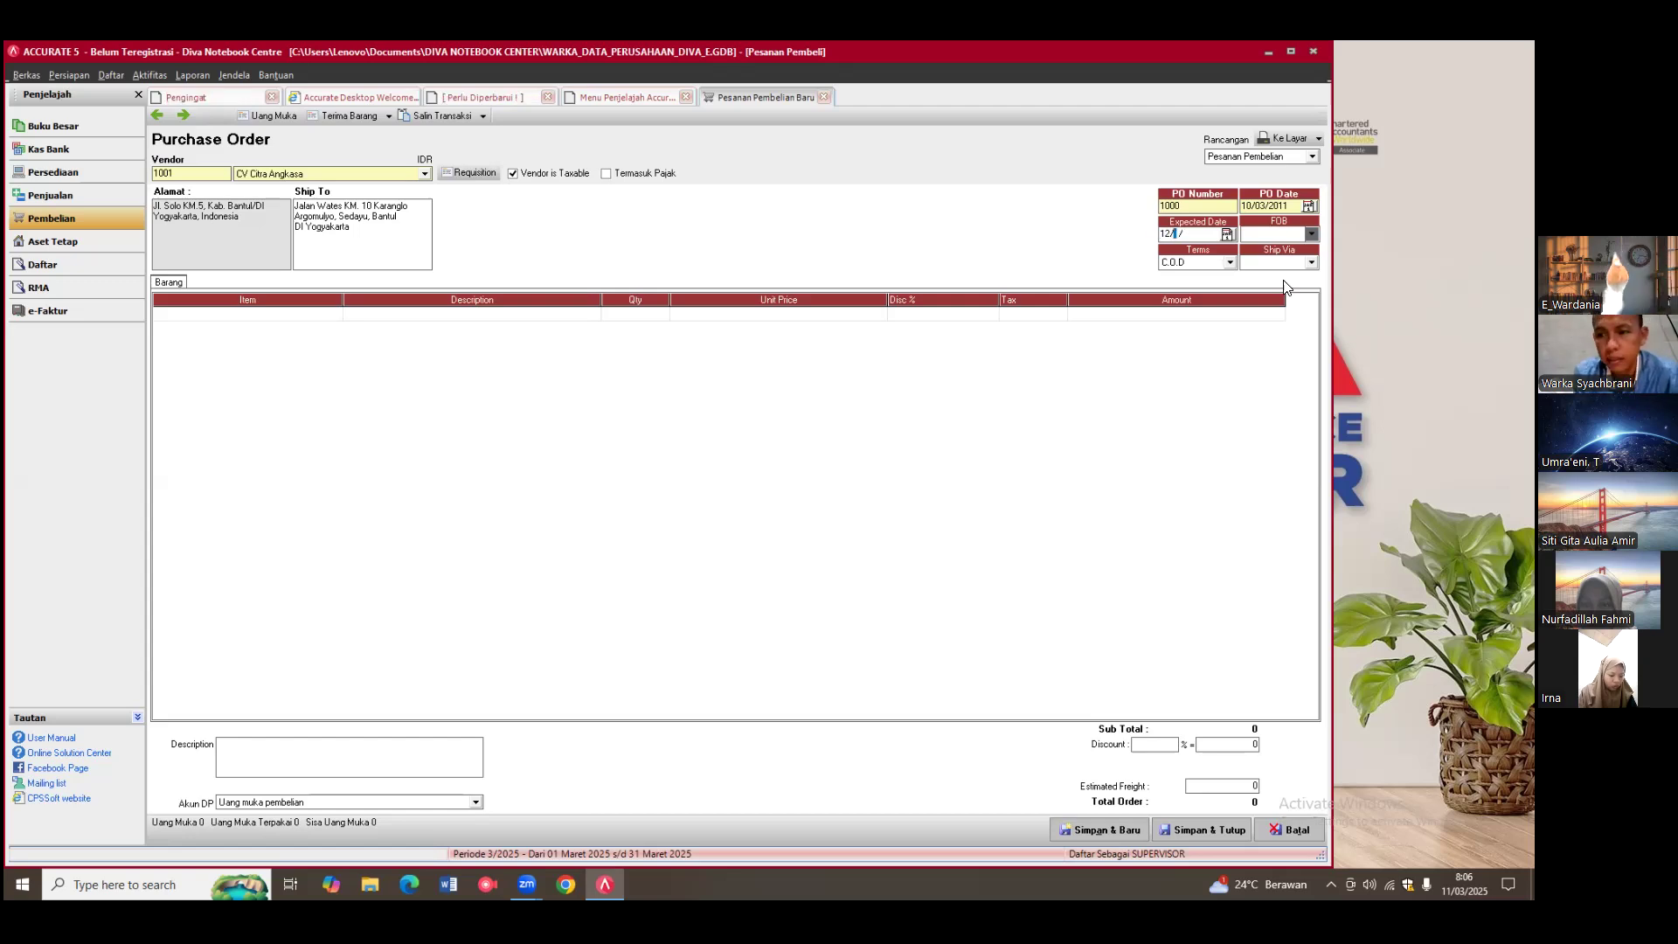
type("03/20")
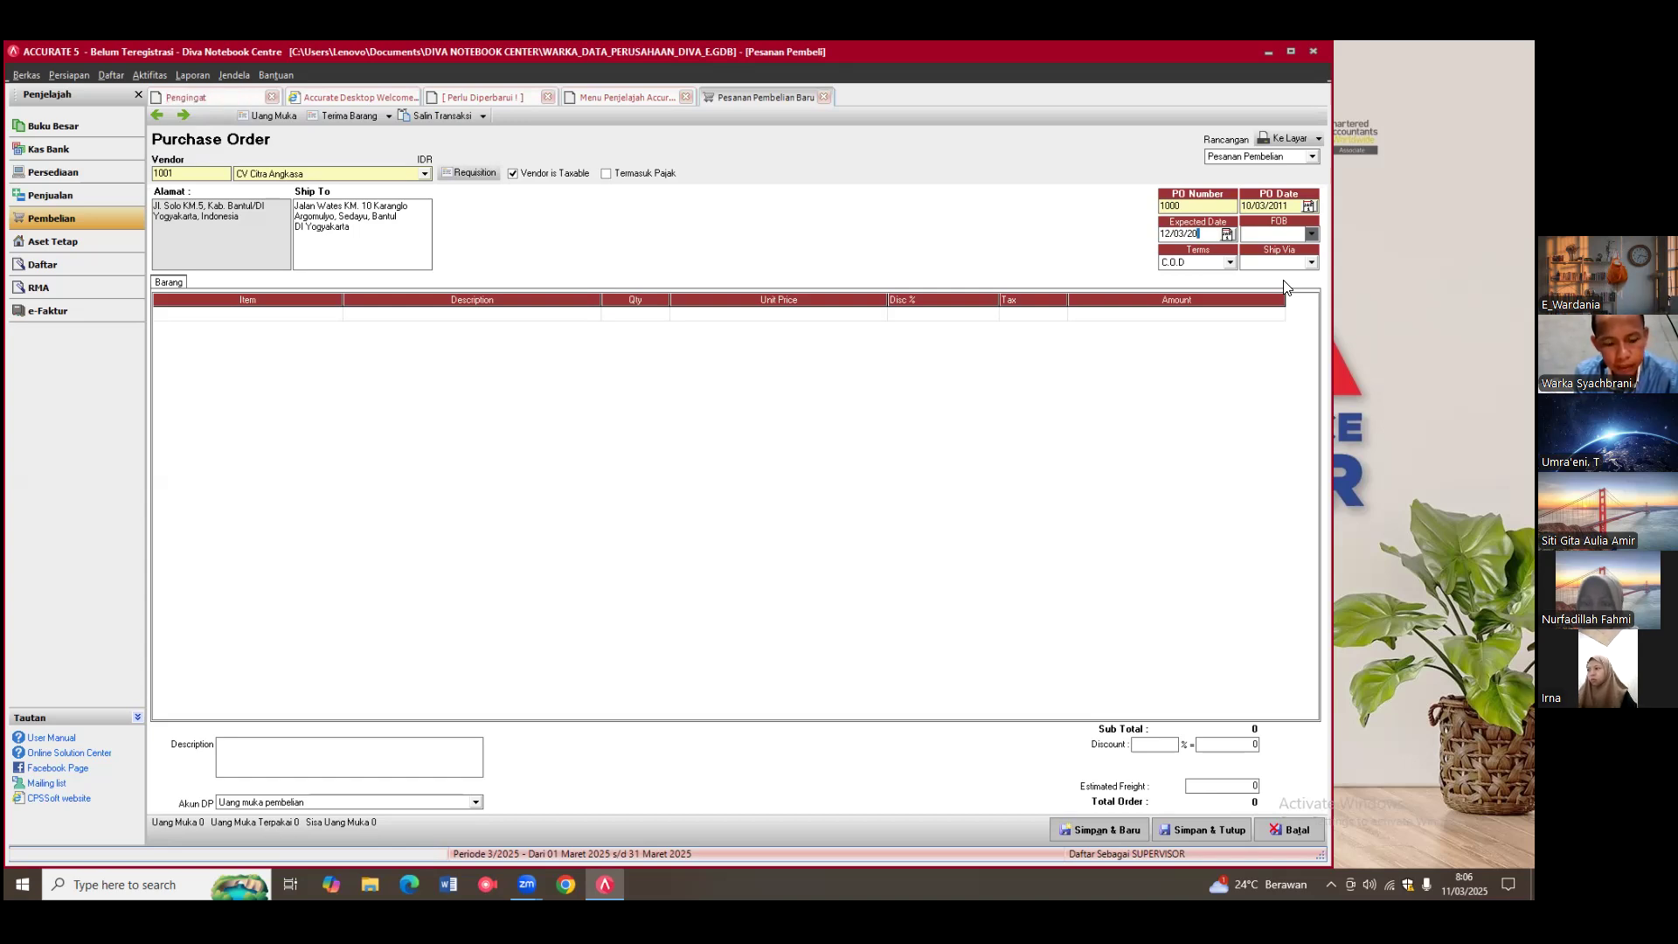
type("11")
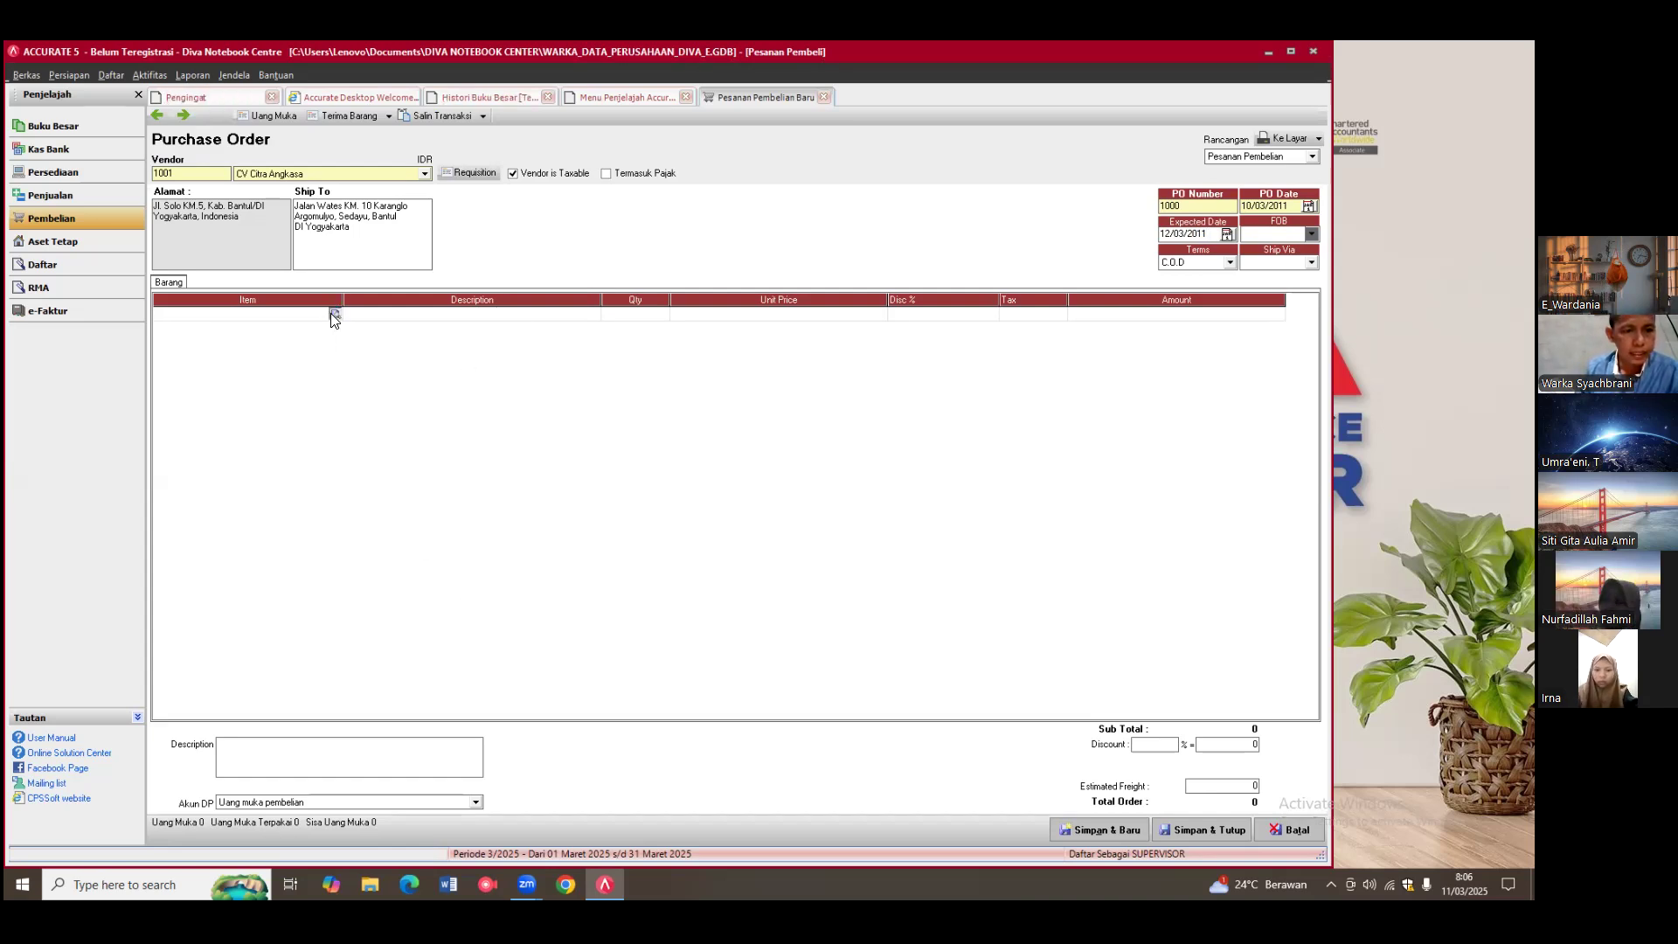
Step: Add the item Notebook Corei7 to the purchase order with quantity 2 and a unit price of Rp 5.250.000
left_click(330, 313)
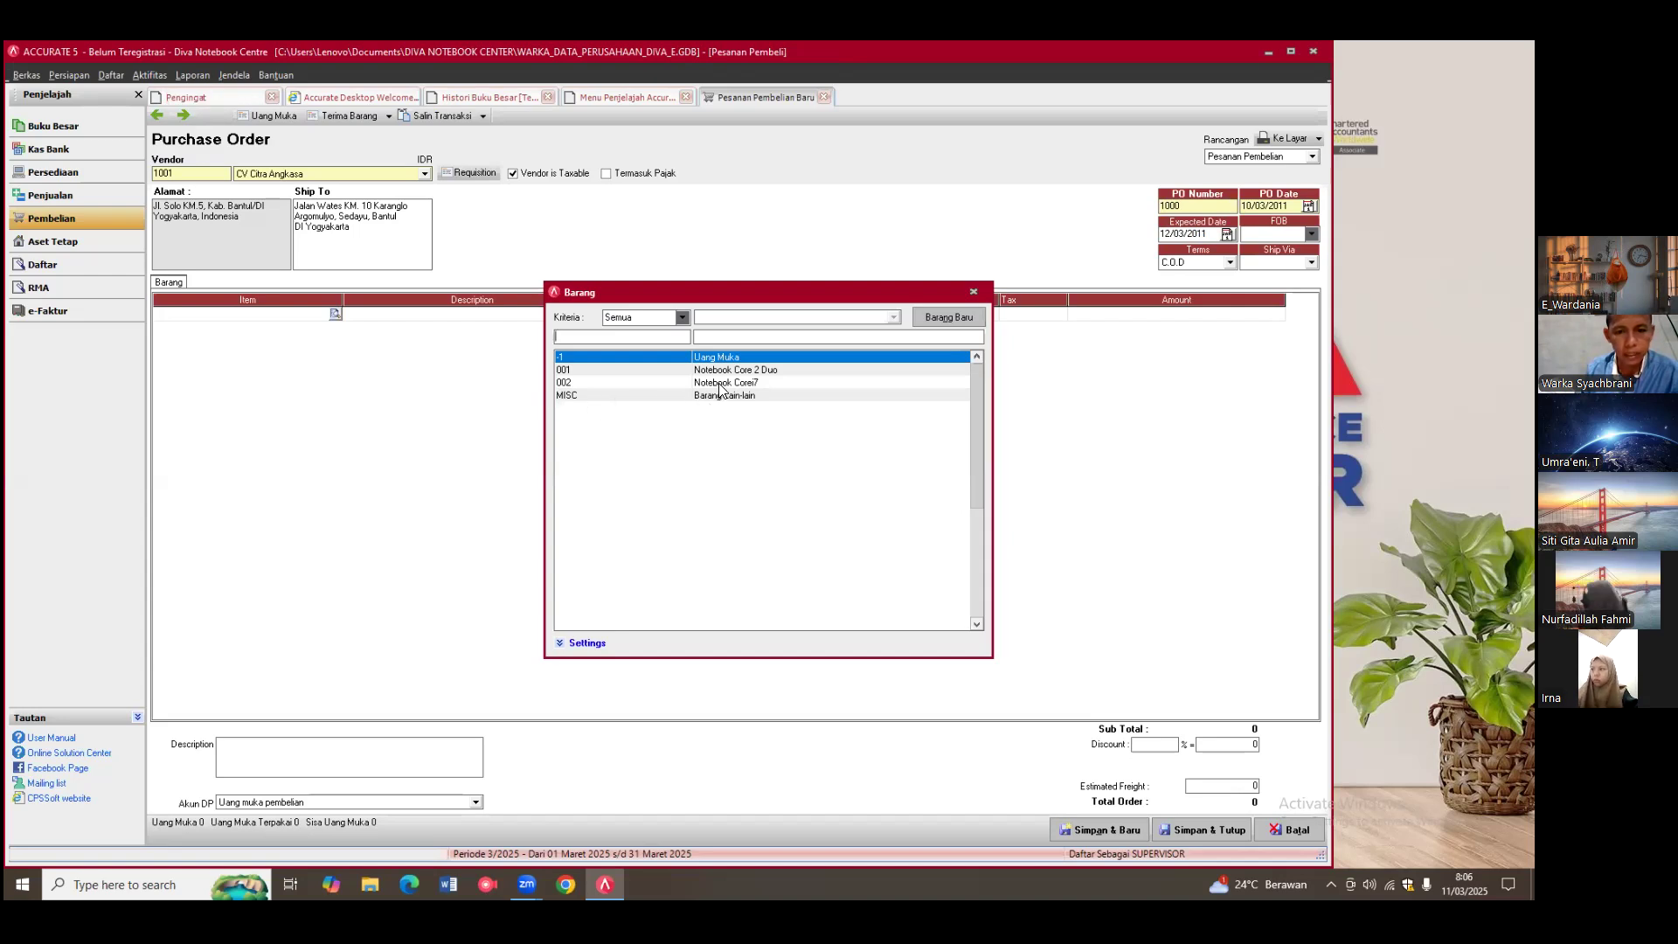
left_click(720, 384)
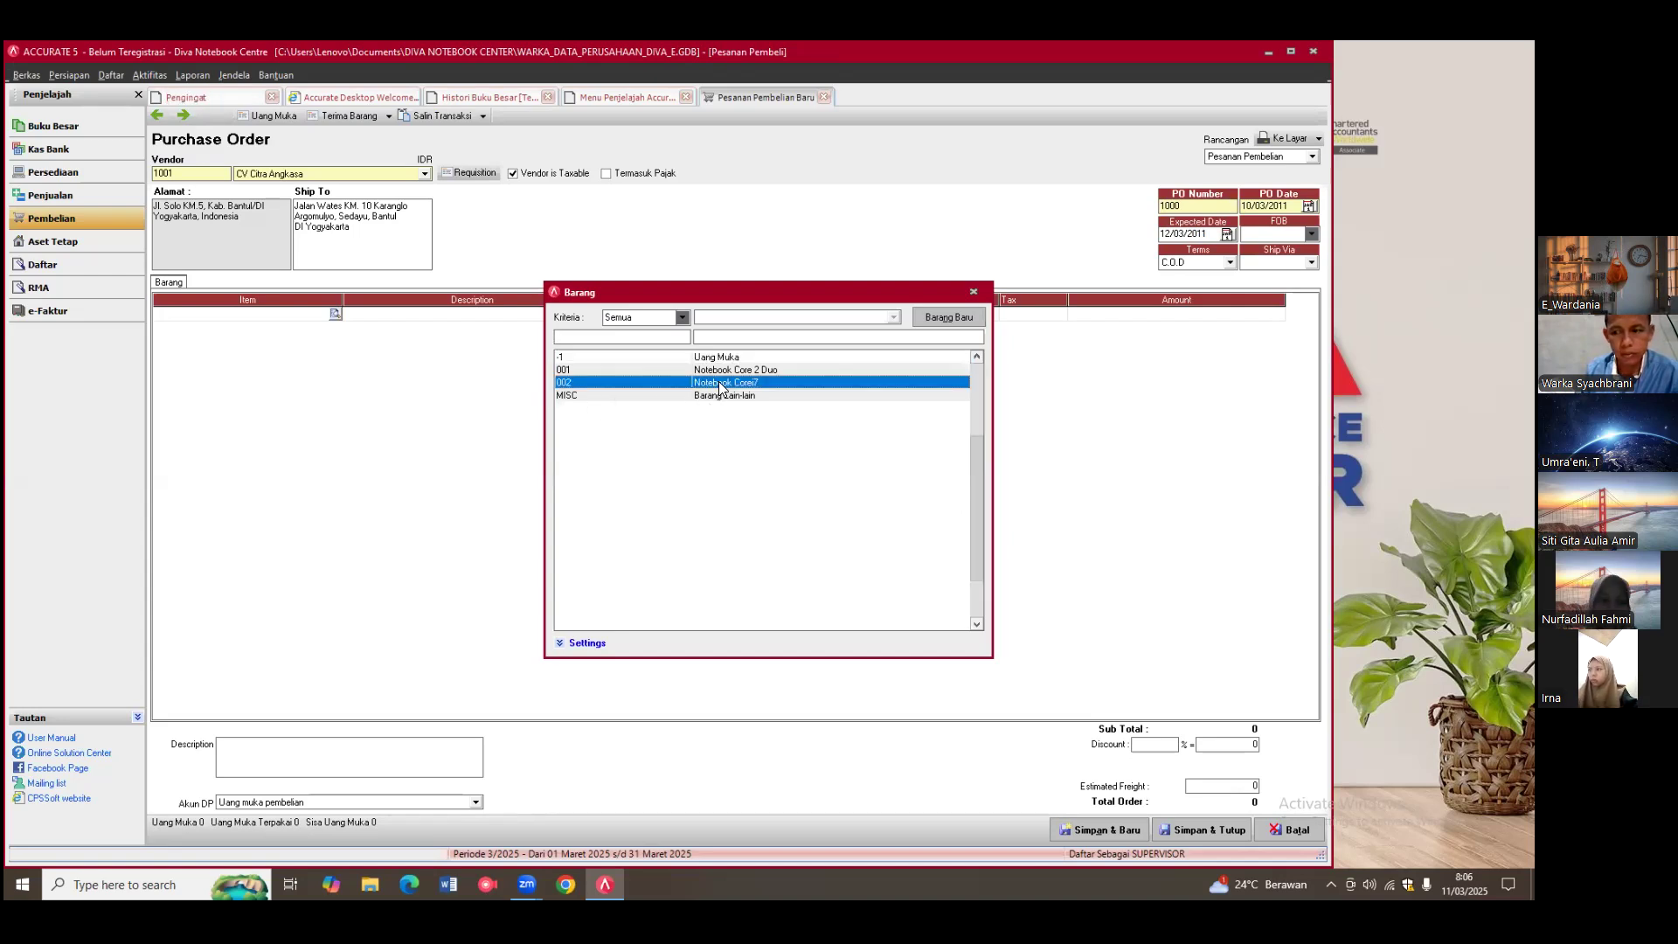
double_click(720, 384)
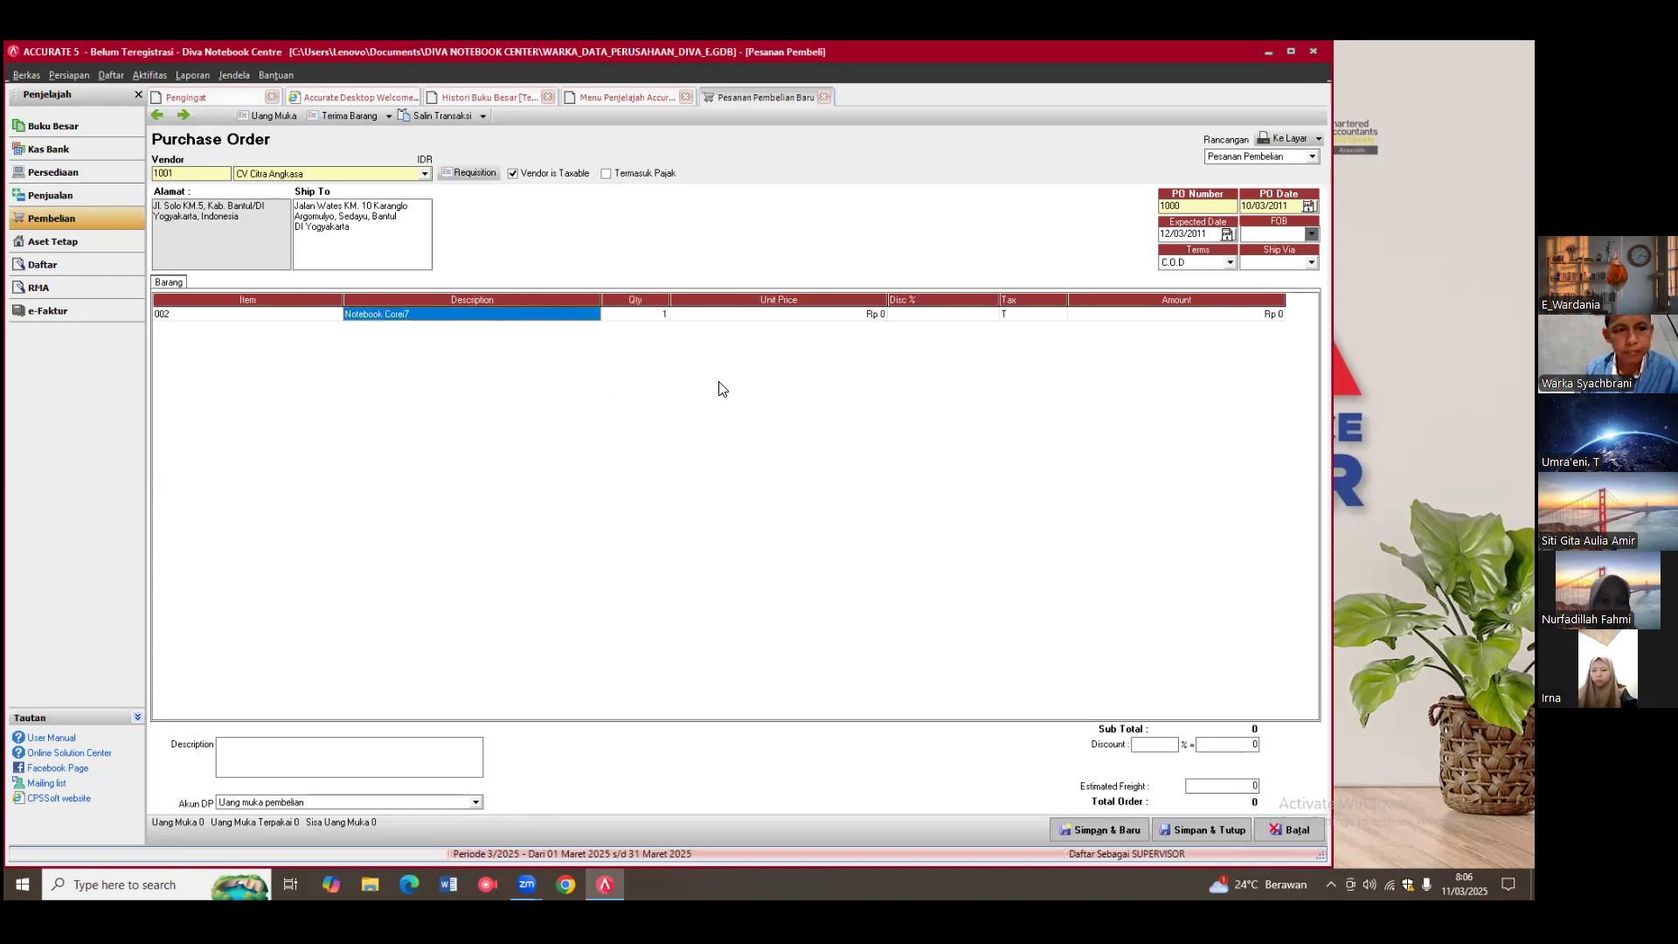
left_click(650, 315)
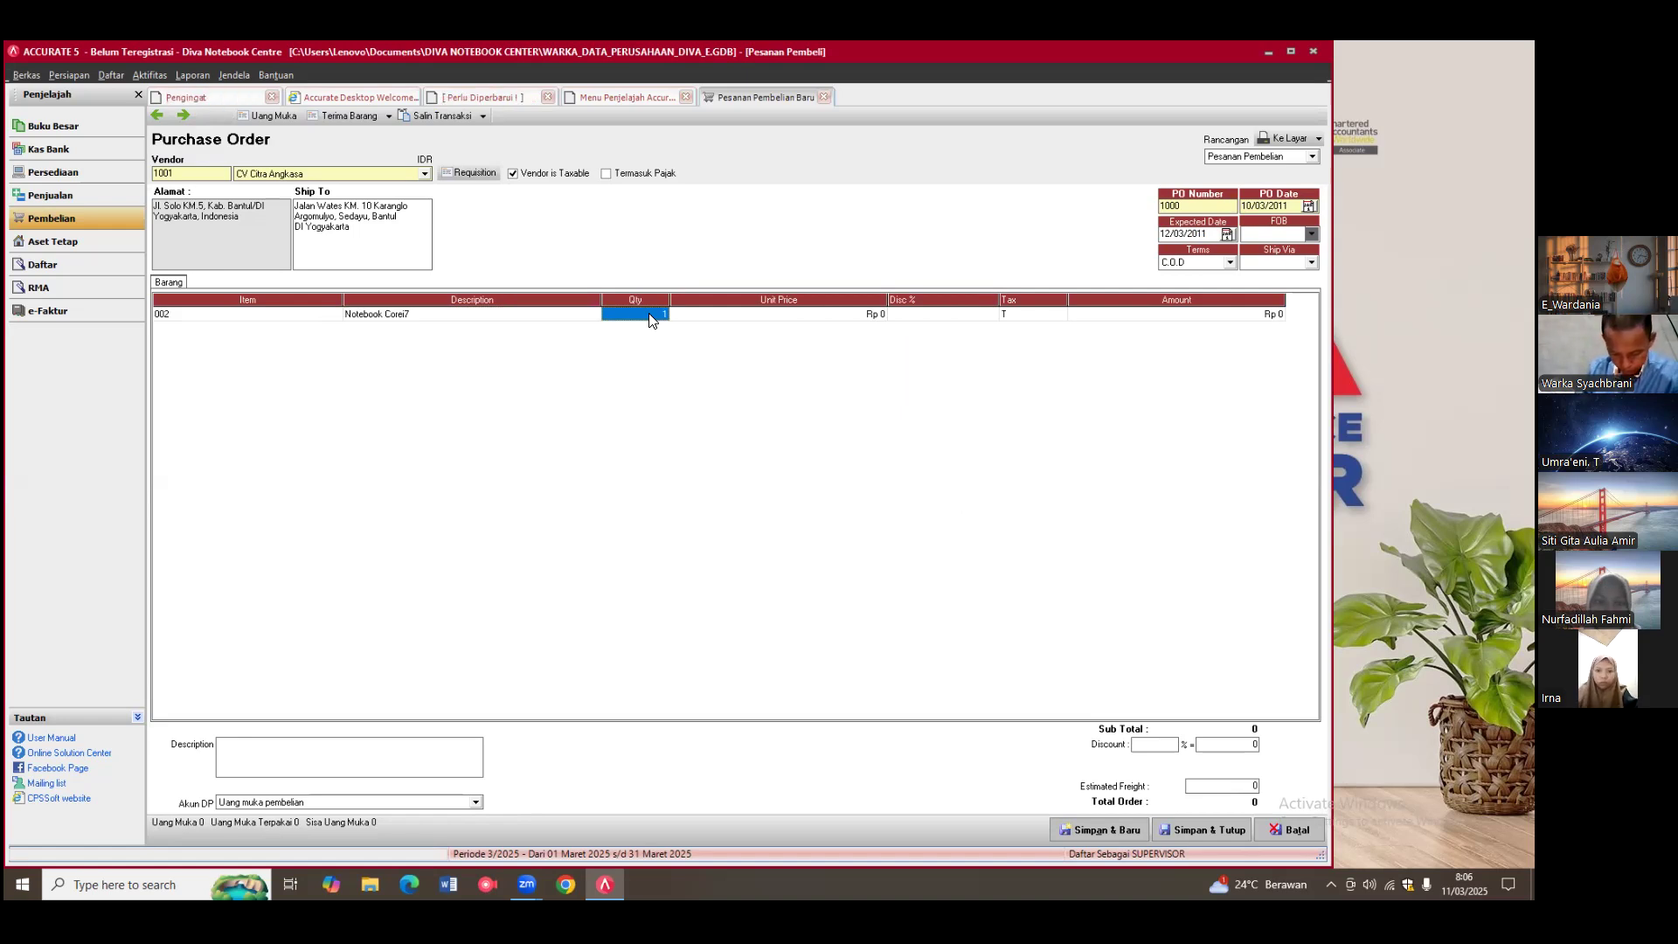
type("2")
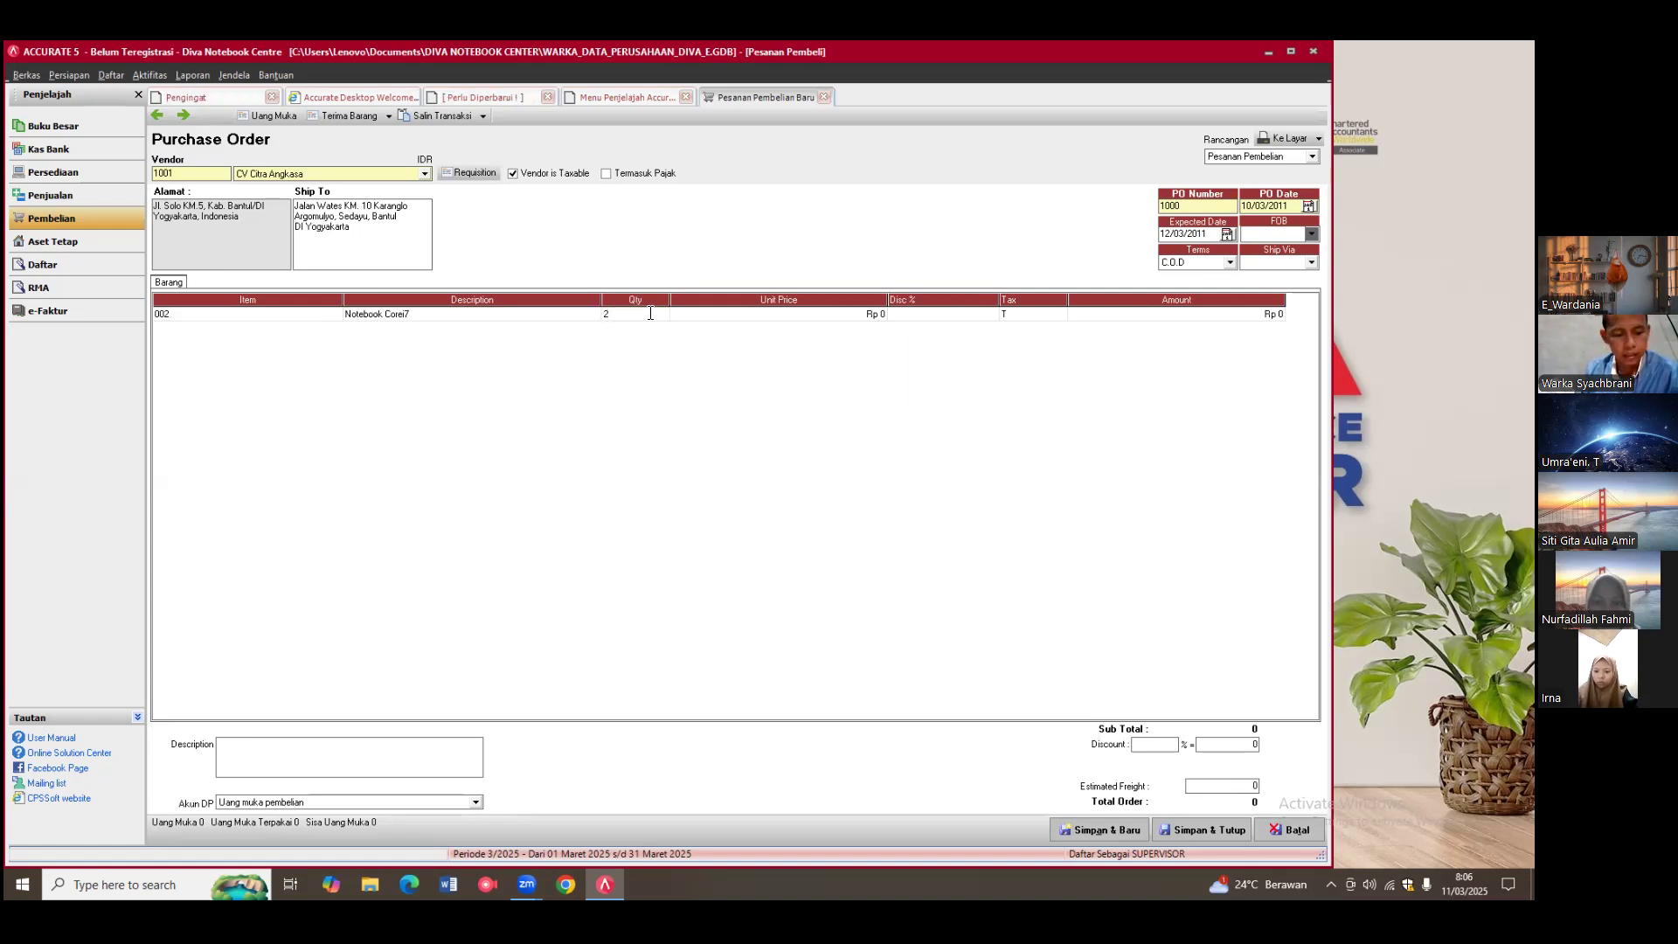
key("Tab")
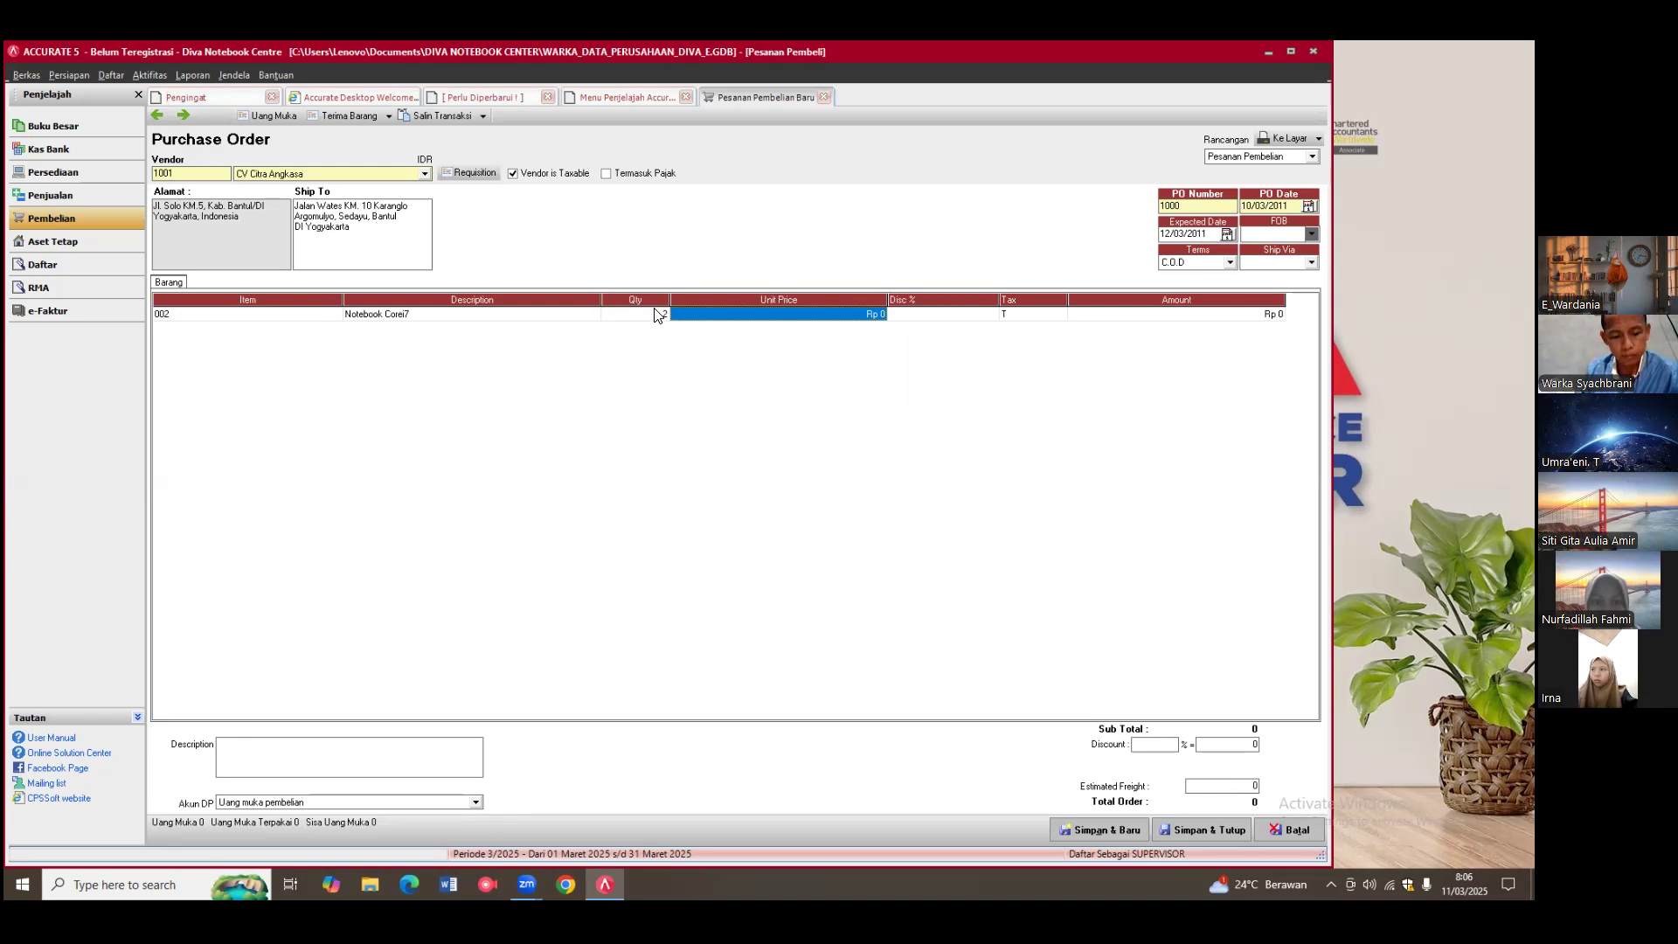
type("5250000")
key("Tab")
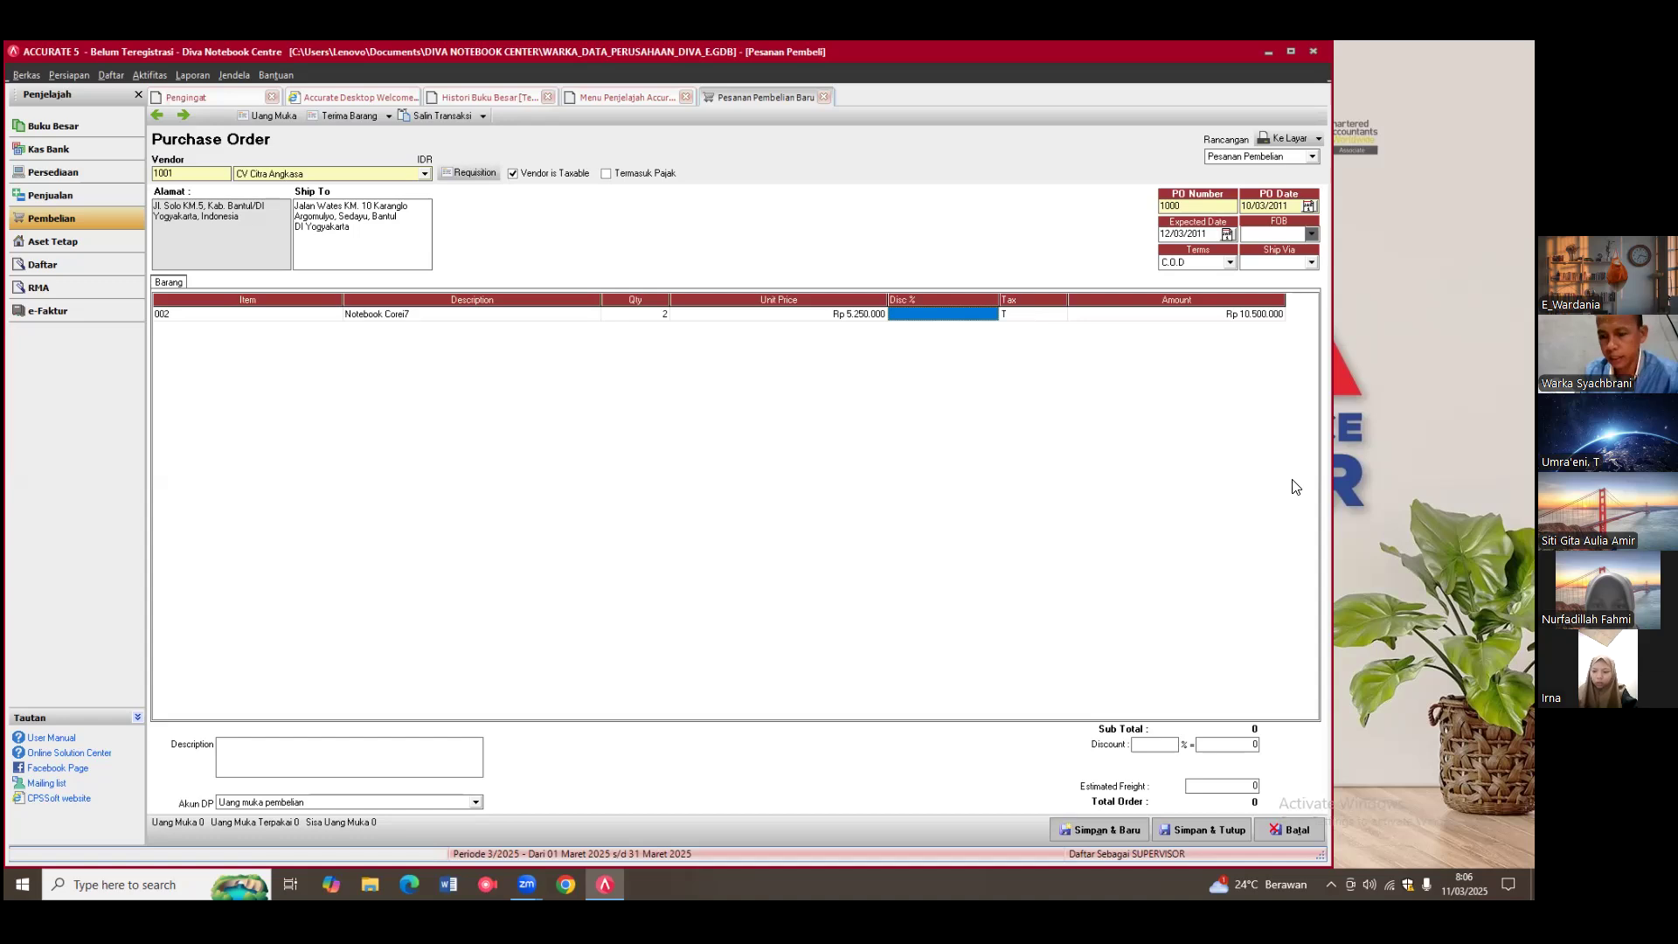
key("Tab")
key("Tab")
key("Tab")
key("Tab")
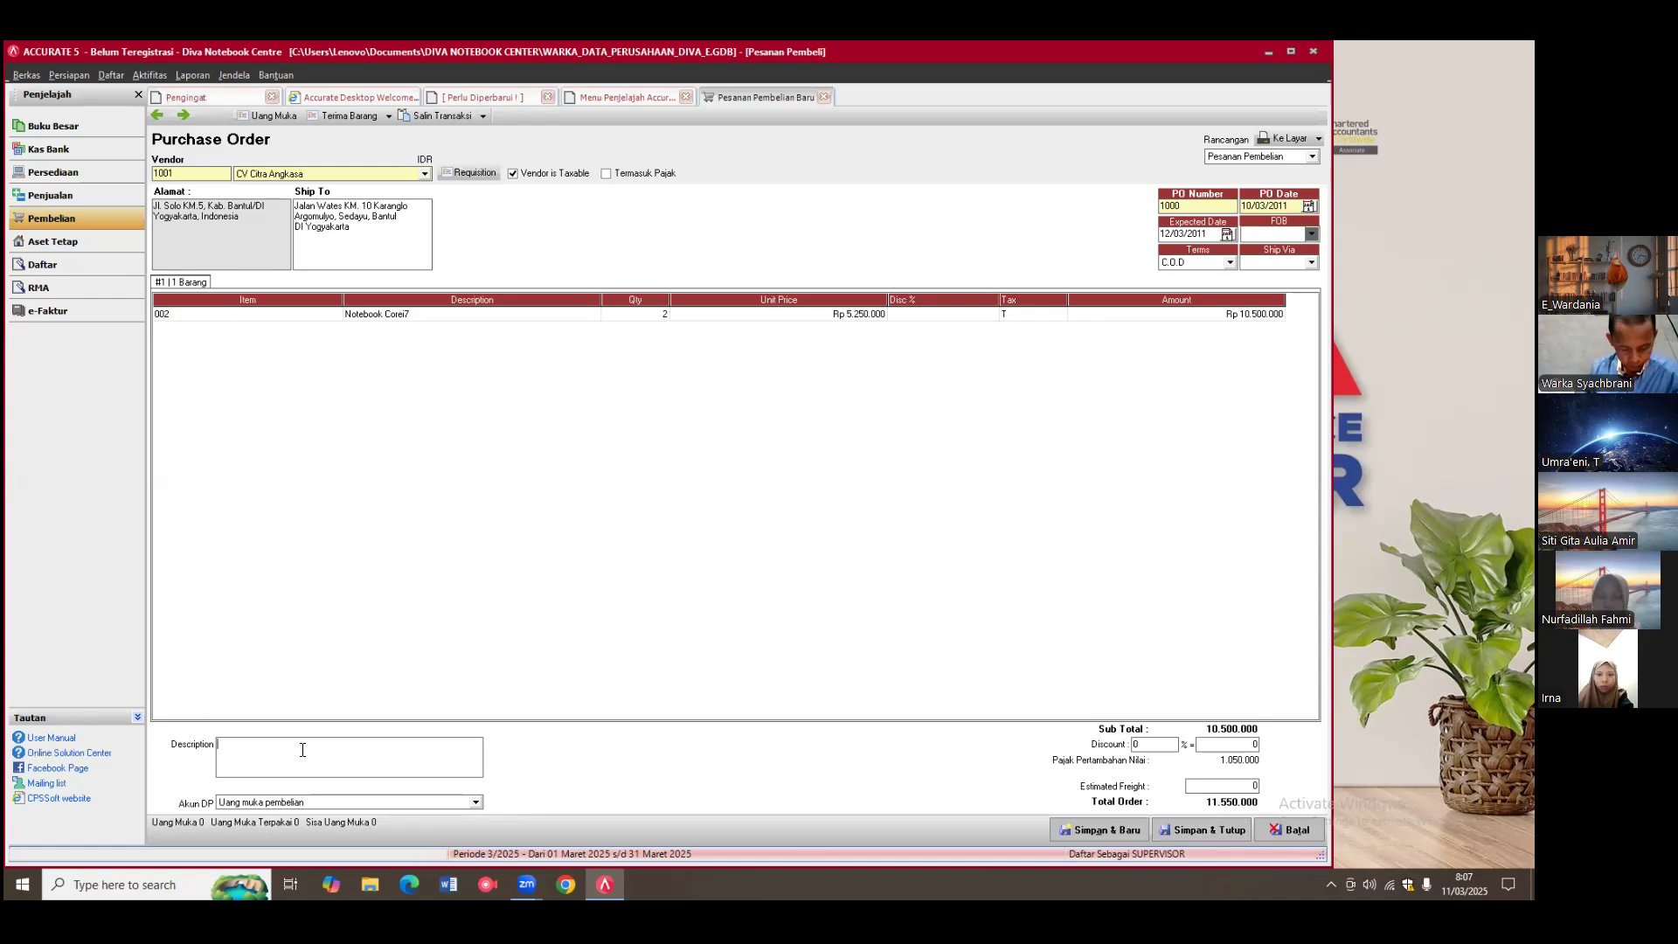
Step: Enter the order description "Pemesanan 2 unit notebook core i7 pada CV Citra Angkasa"
type("Pemesanana")
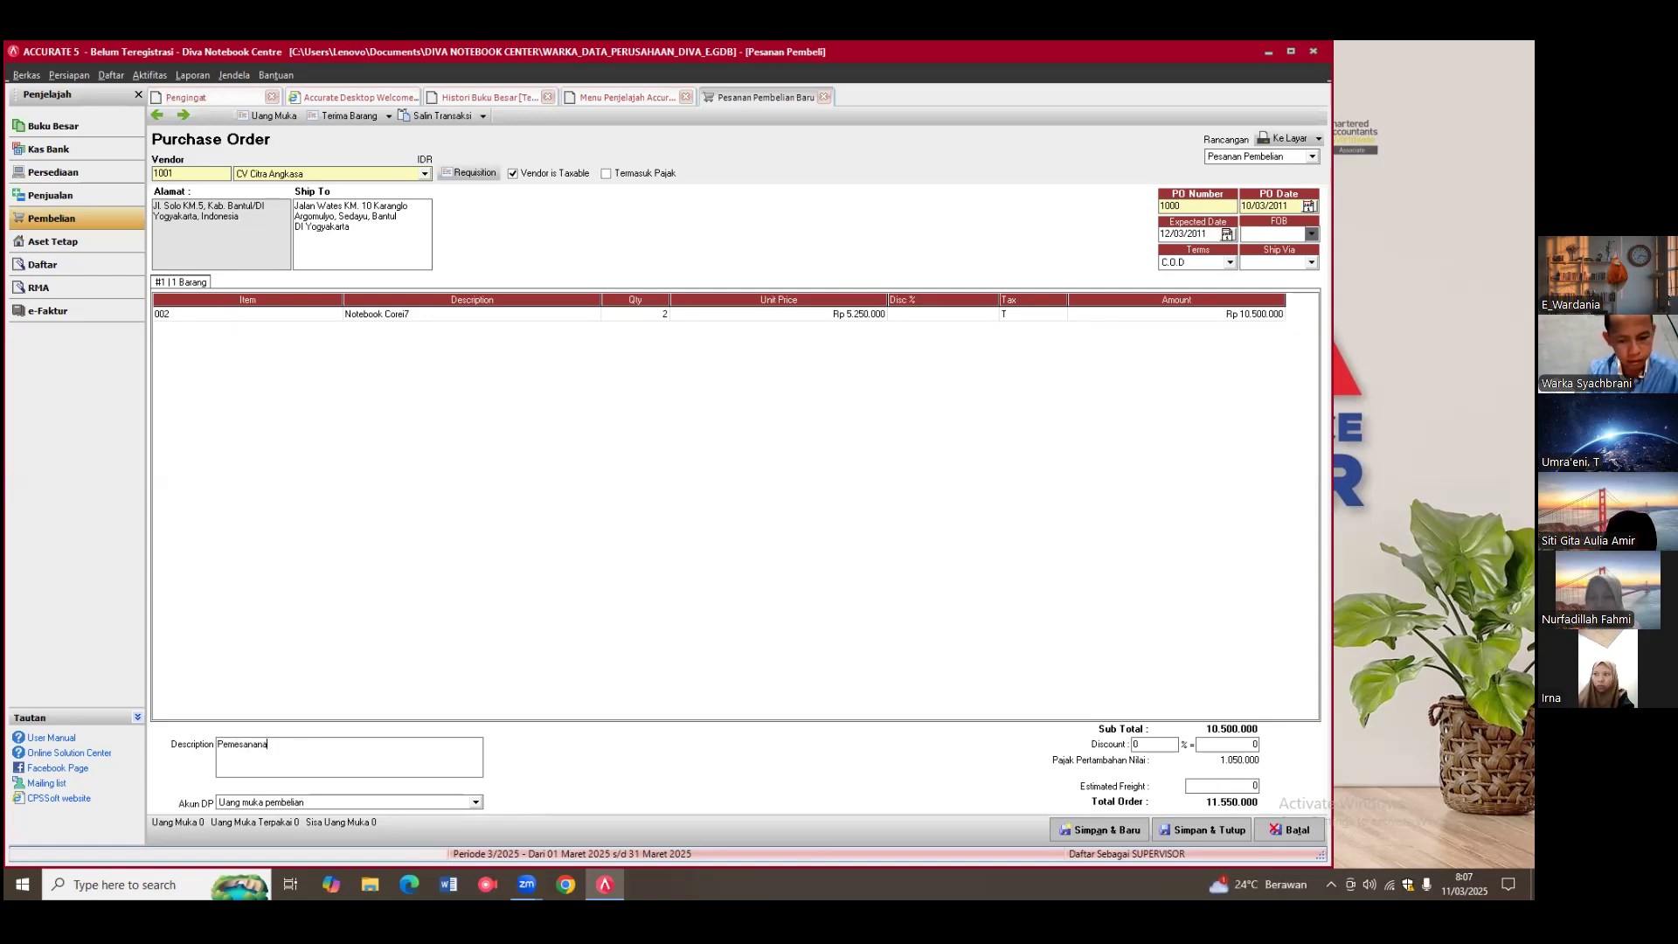
type(" 2 u")
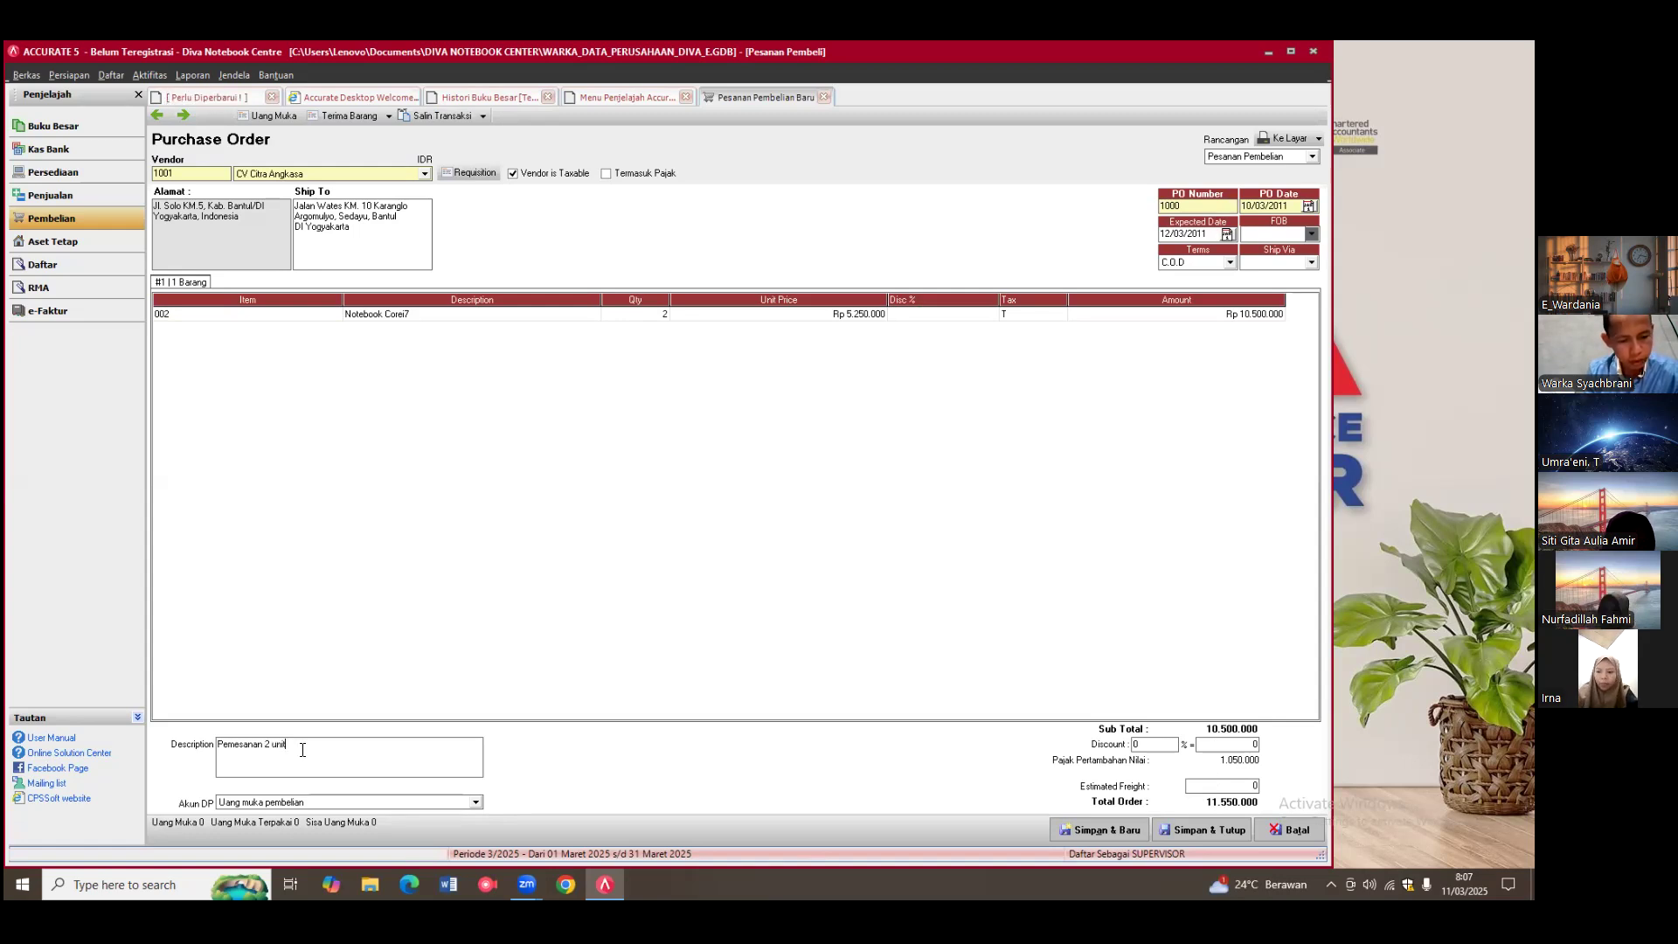
type("nit")
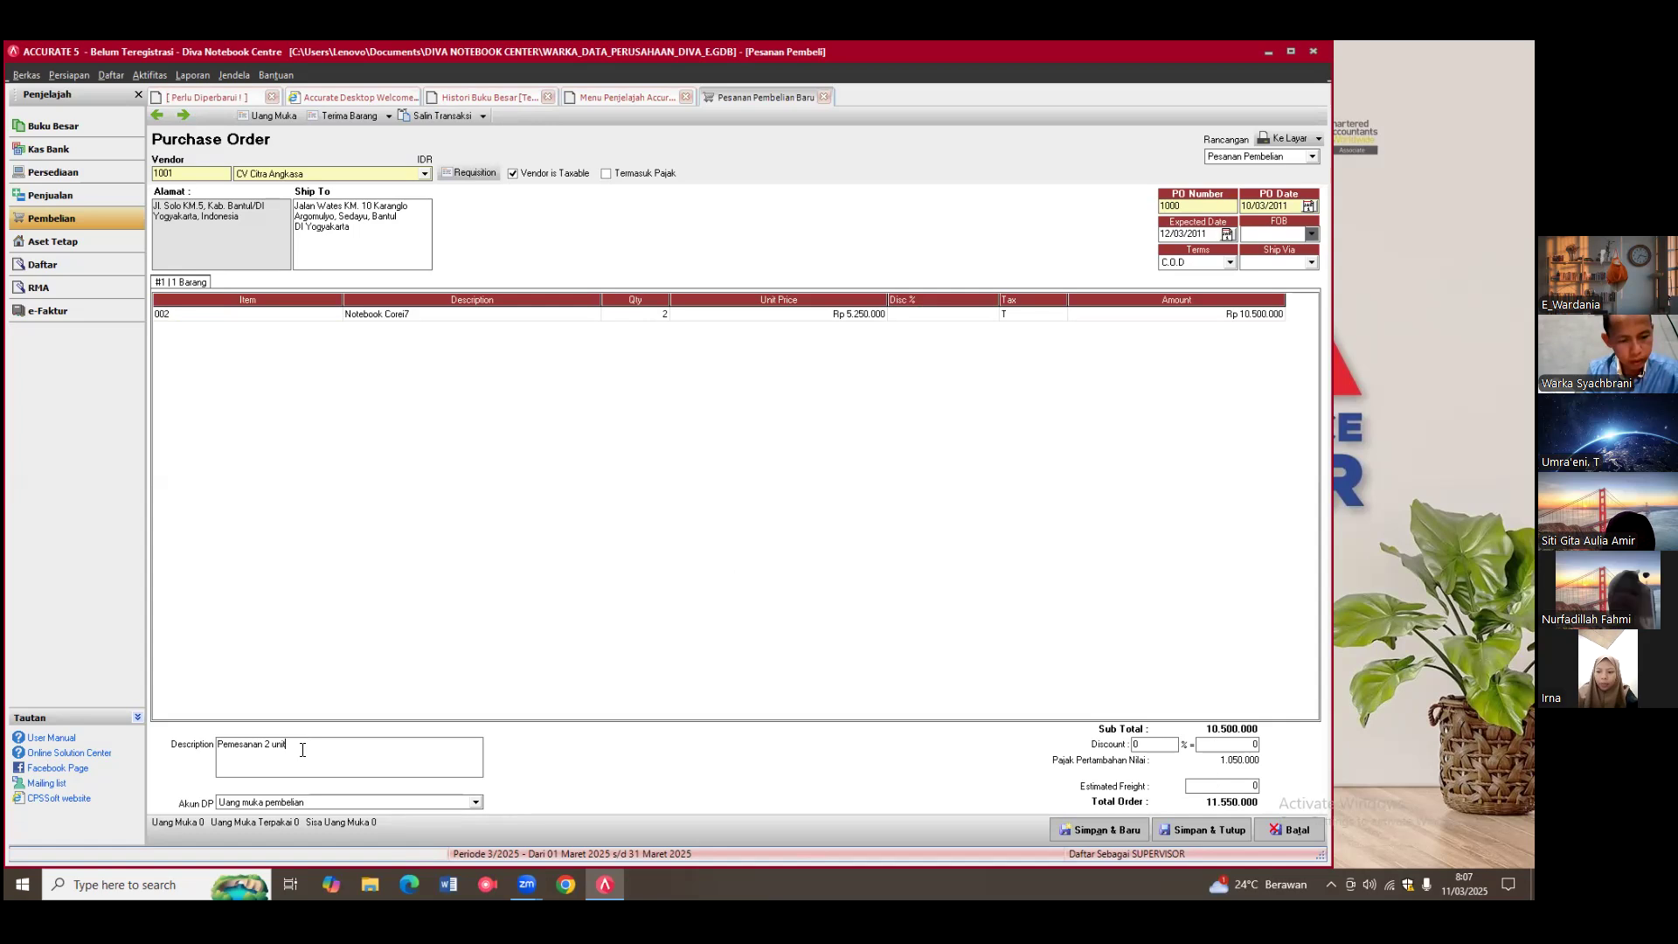
type(" notebook core i7")
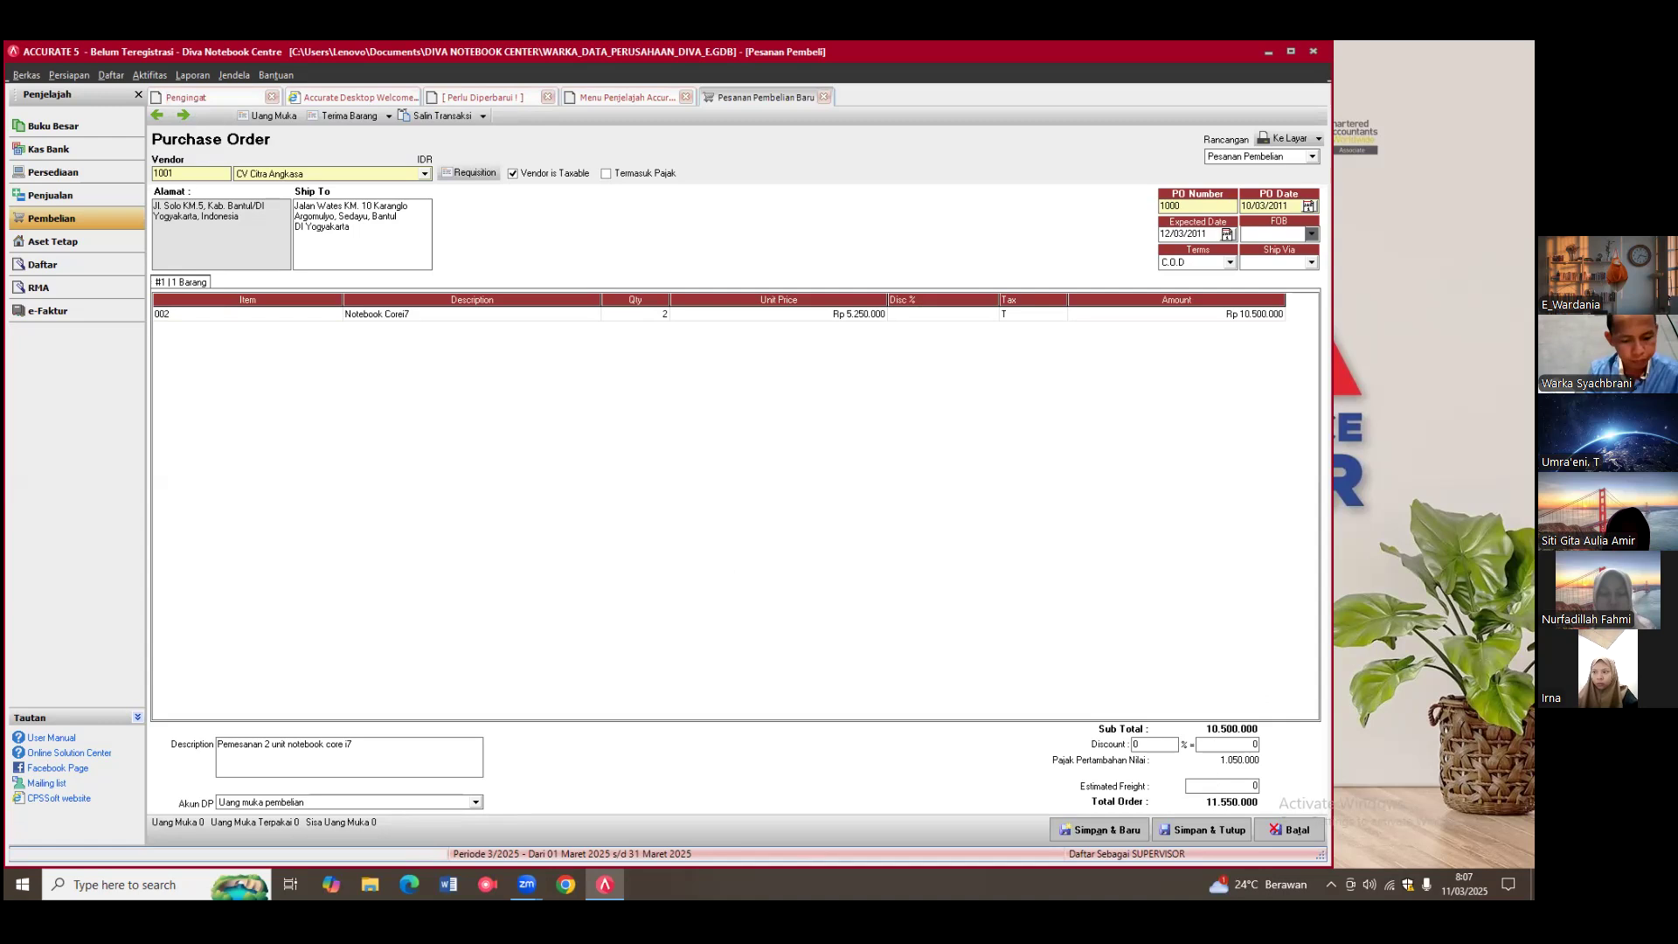
type(" pada CV V")
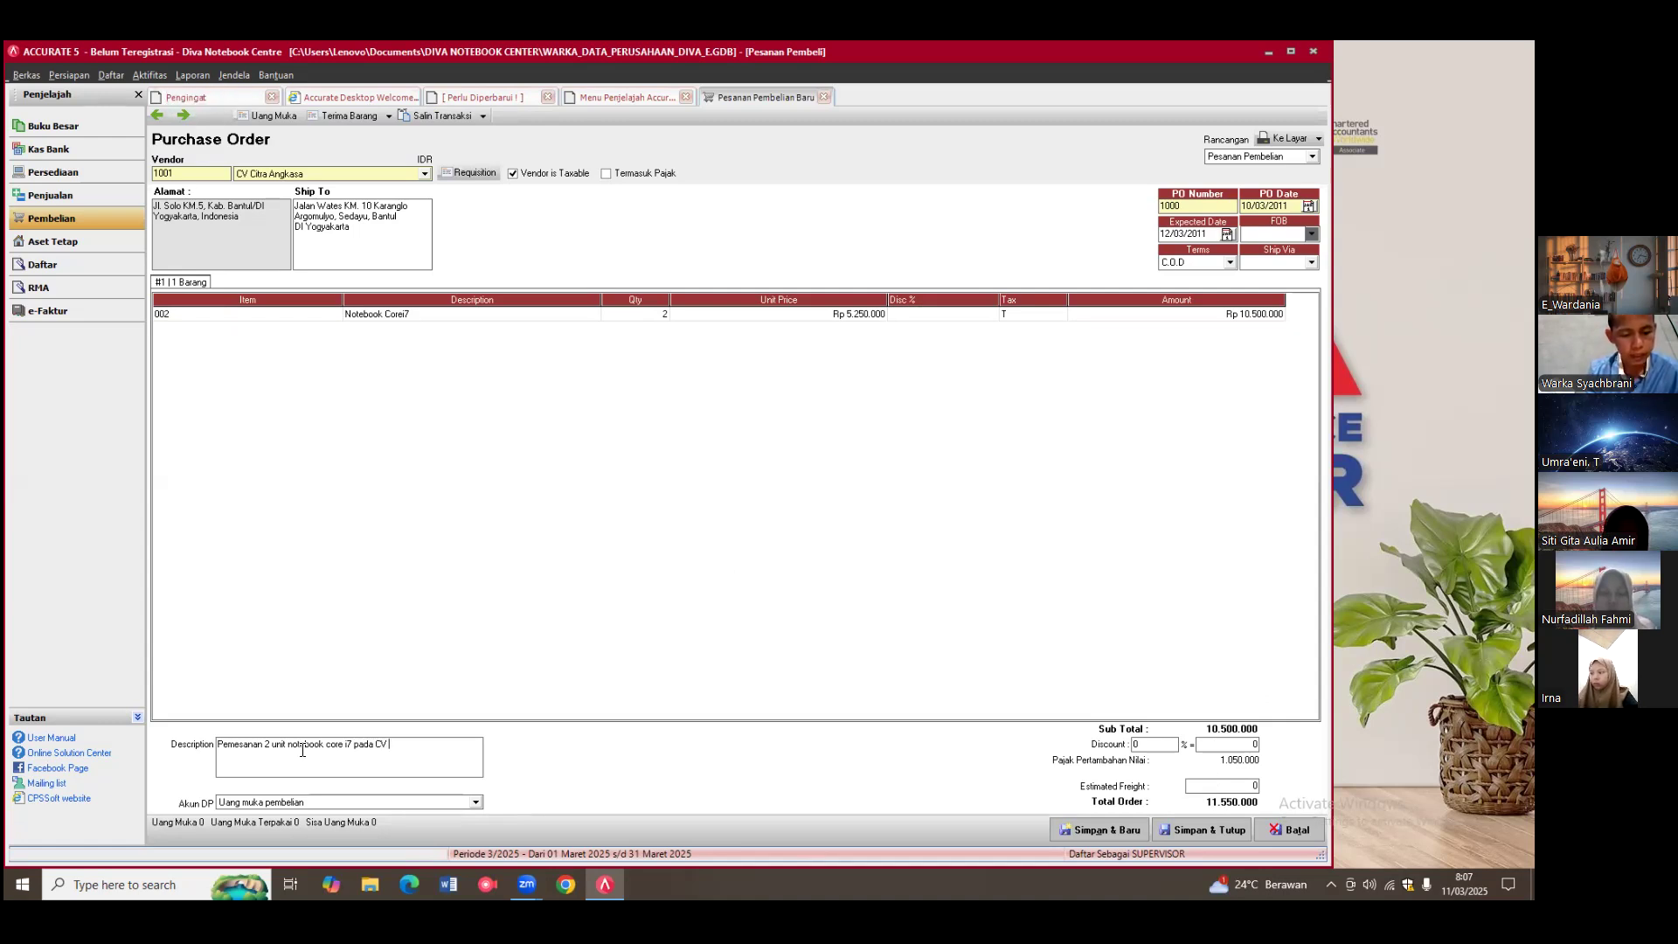
key("BackSpace")
type("Citra Angkasa")
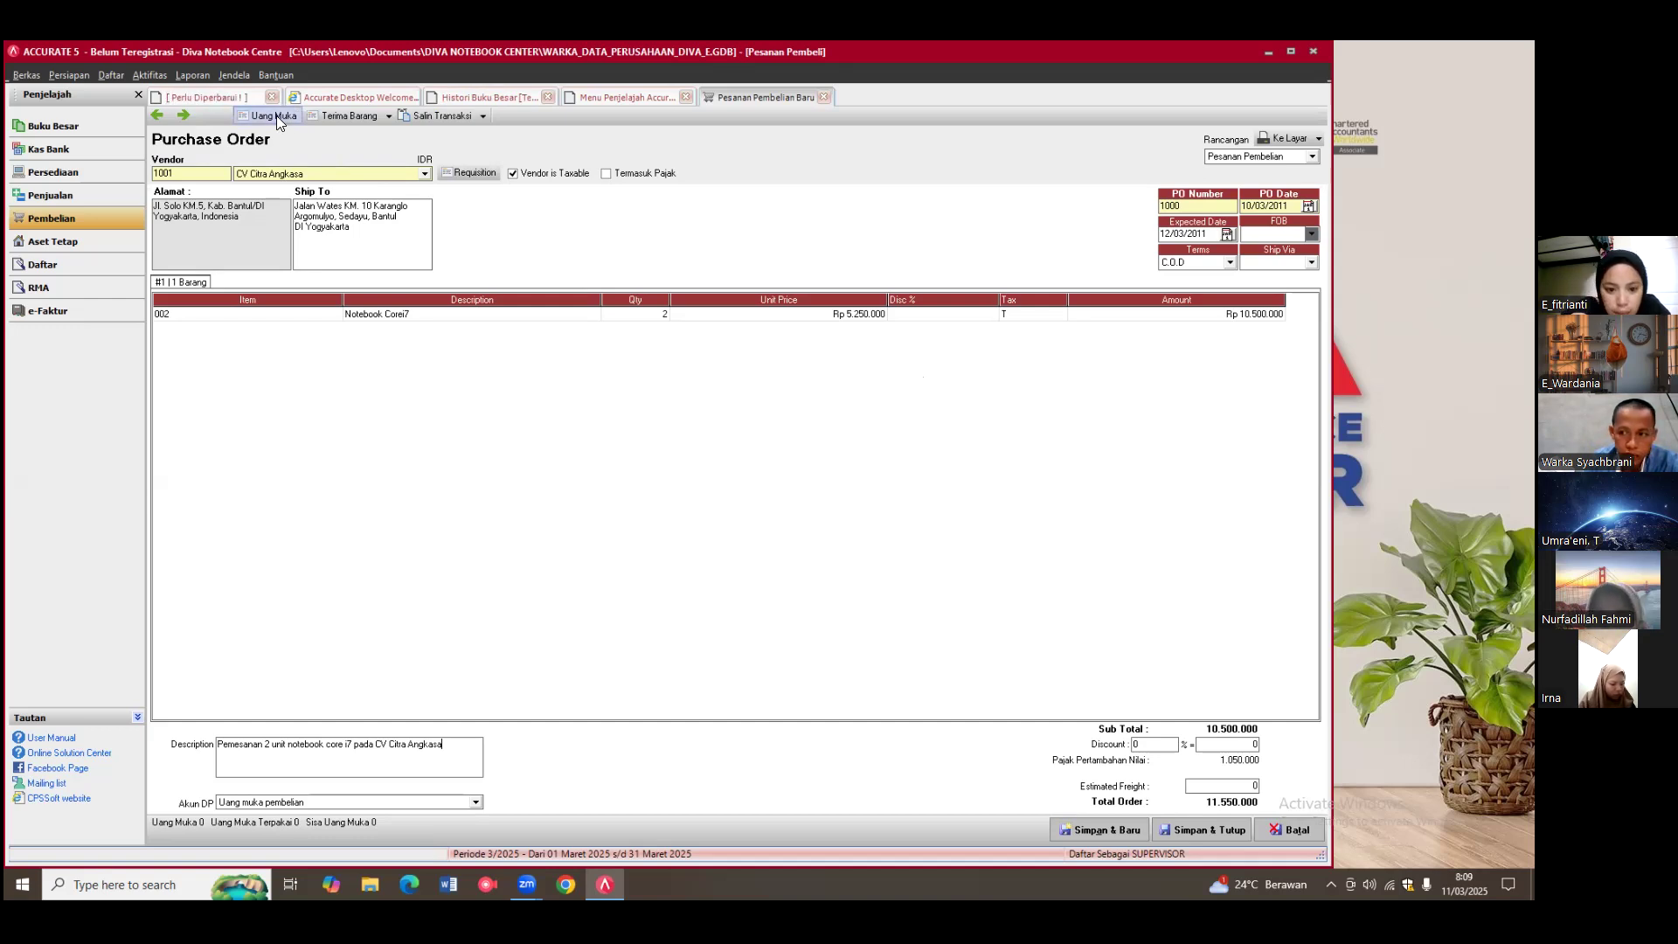
Step: Create a down-payment (Uang Muka) invoice from the purchase order, with tax-inclusive pricing turned off and invoice number 1002
left_click(276, 115)
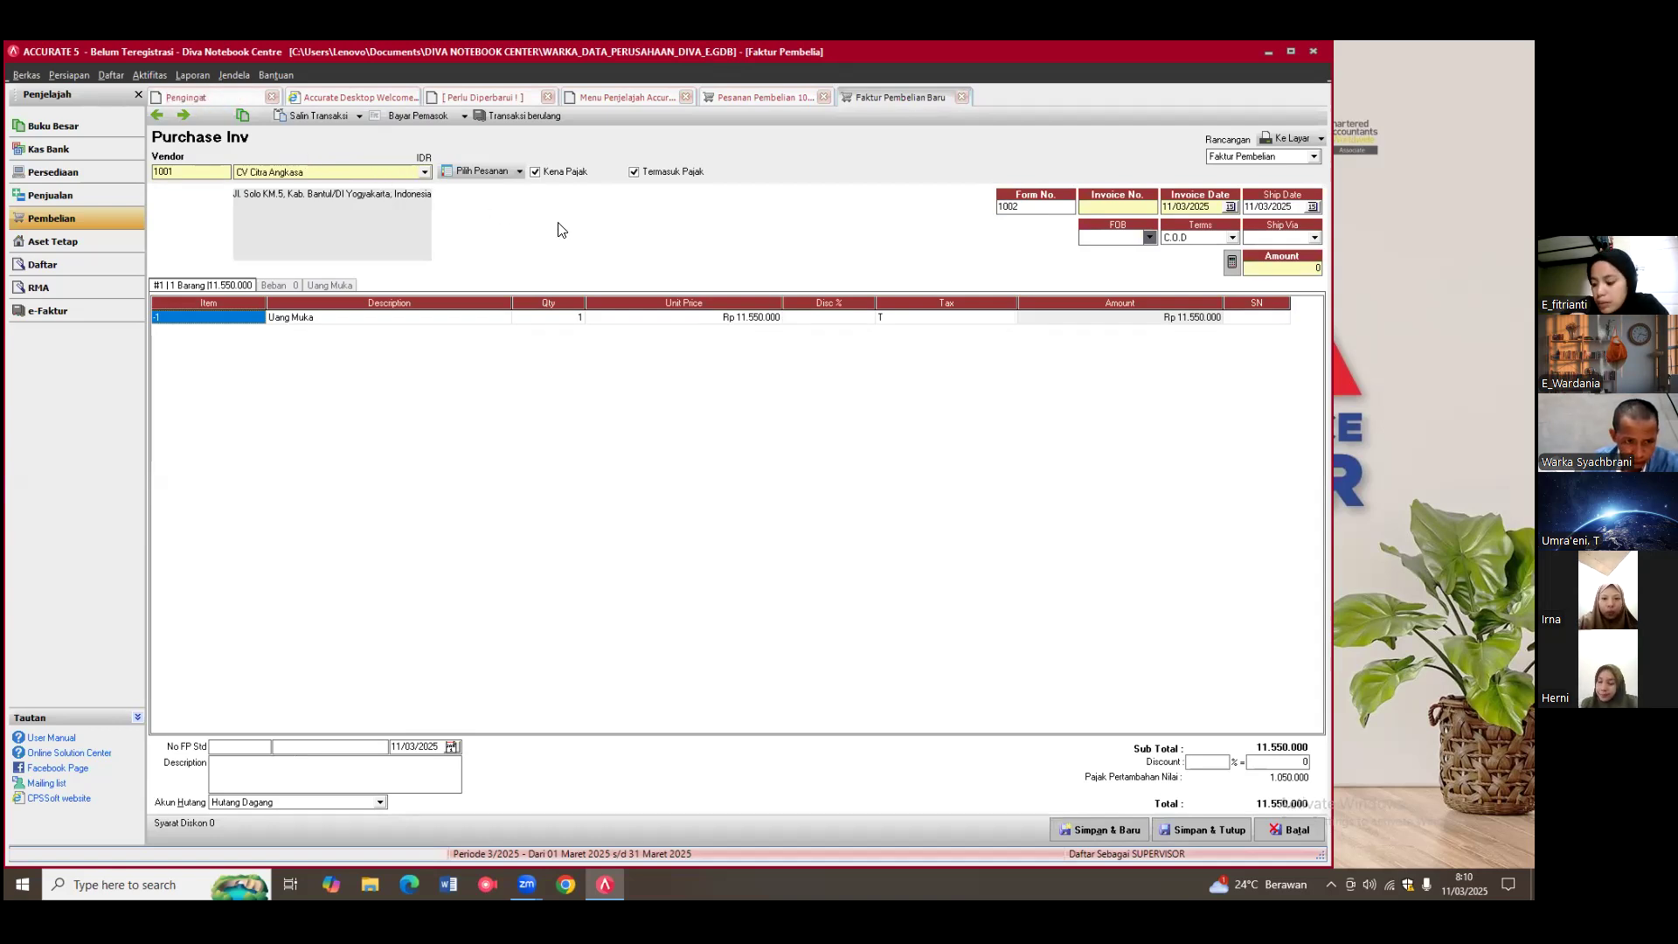
left_click(634, 172)
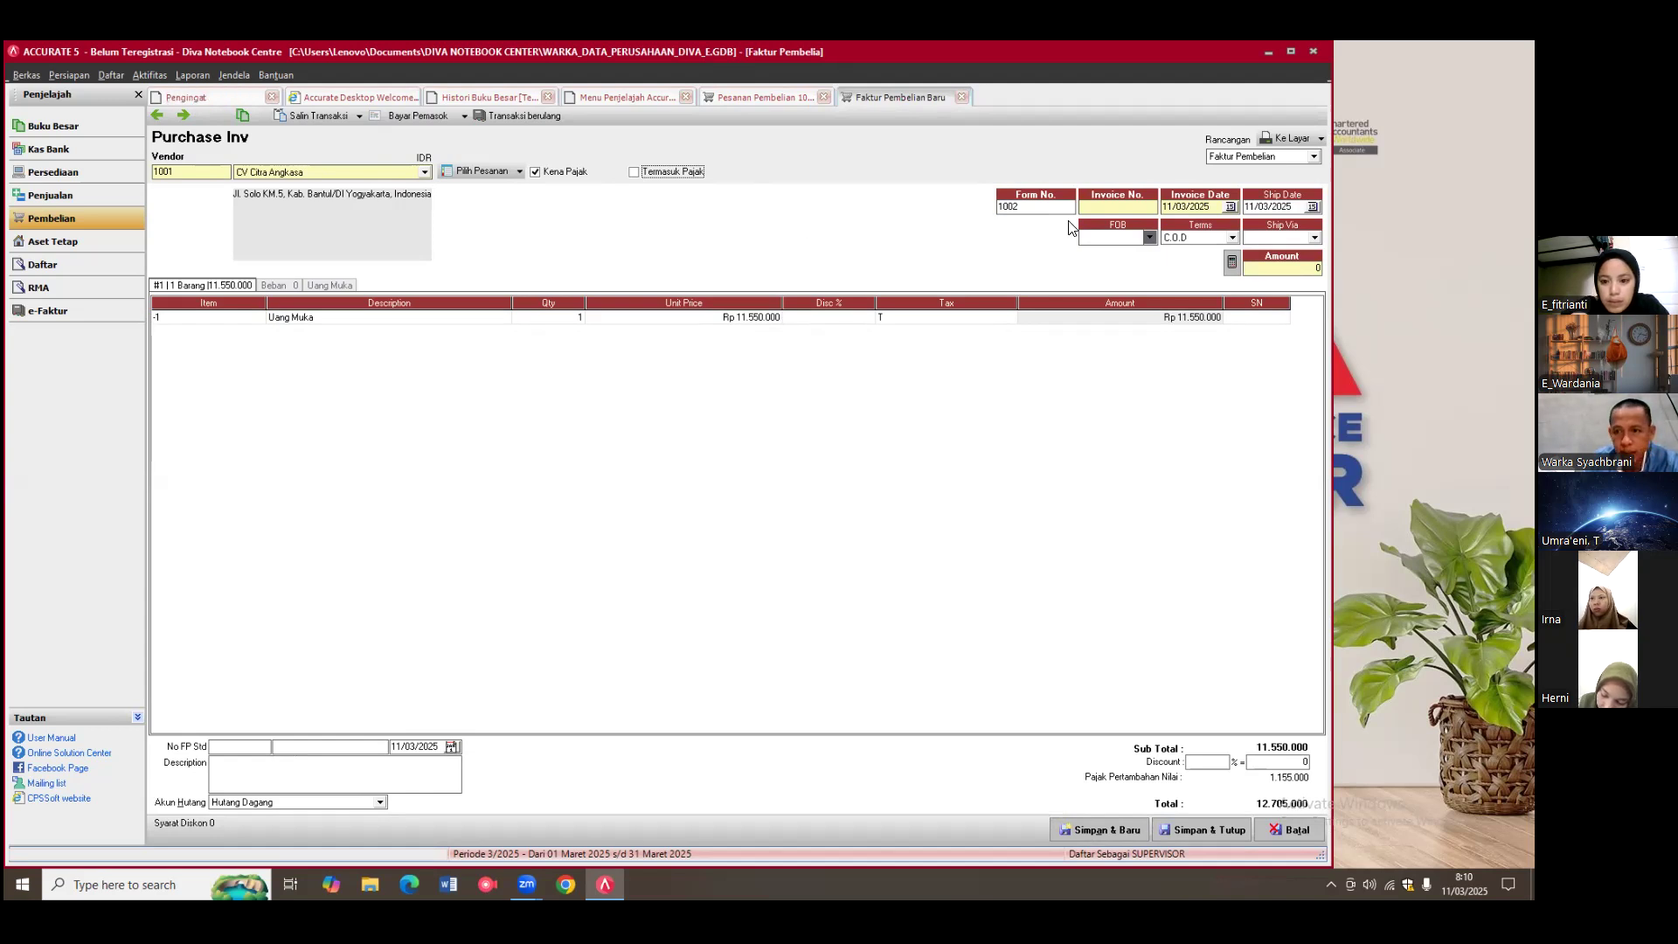
left_click(1137, 207)
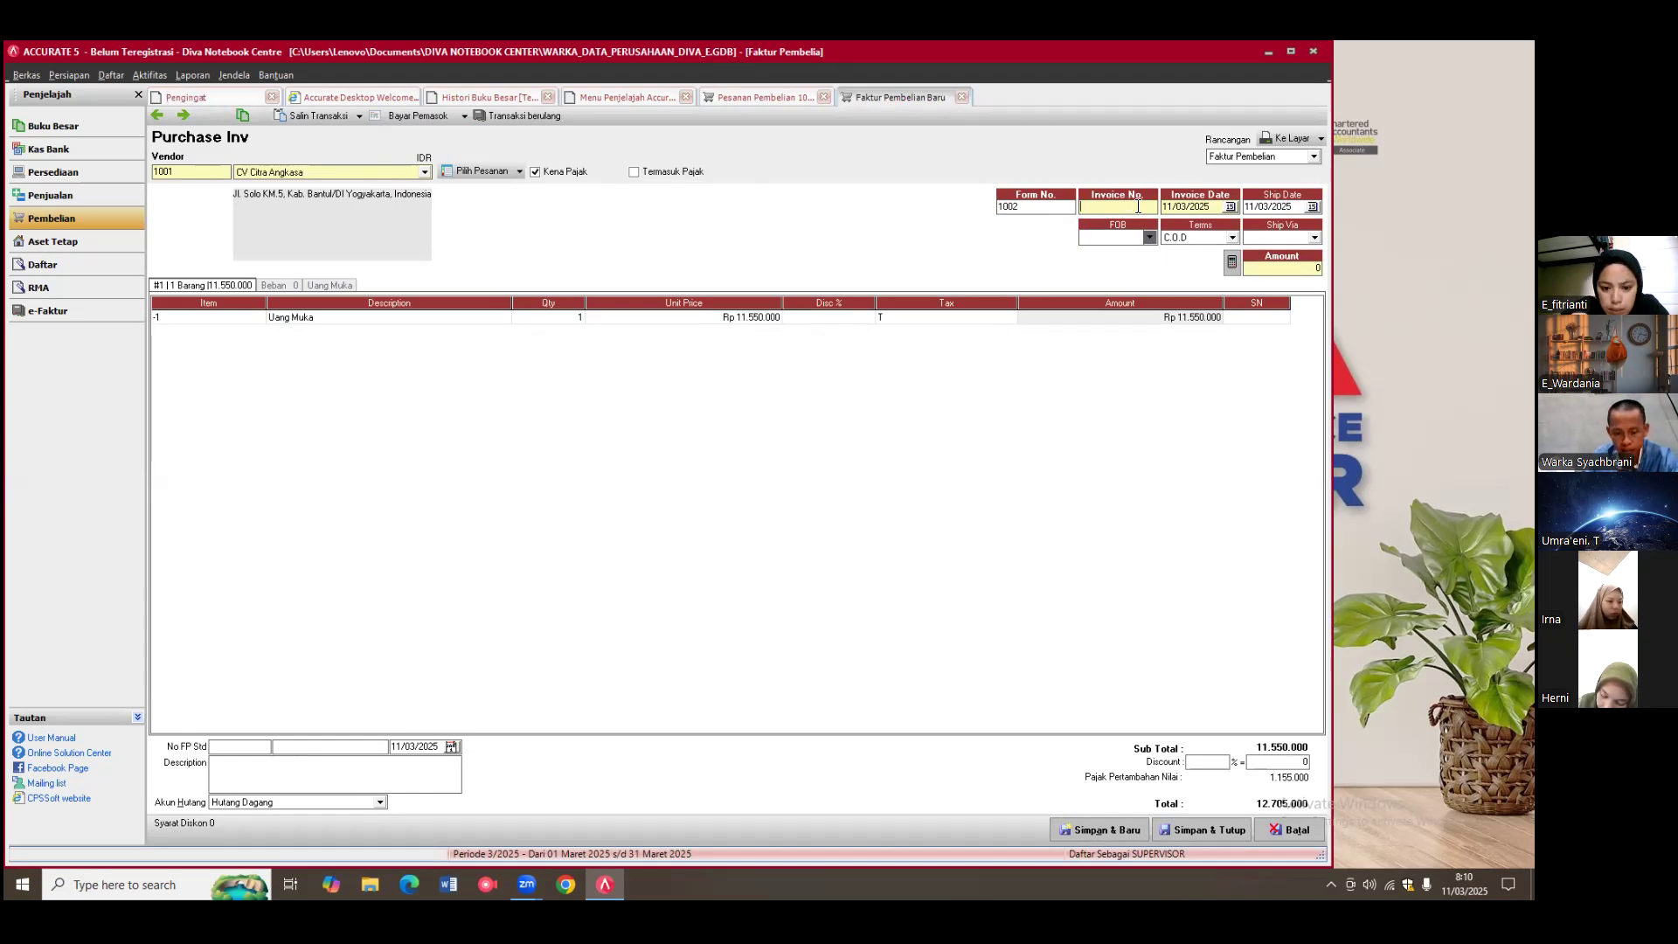
type("1002")
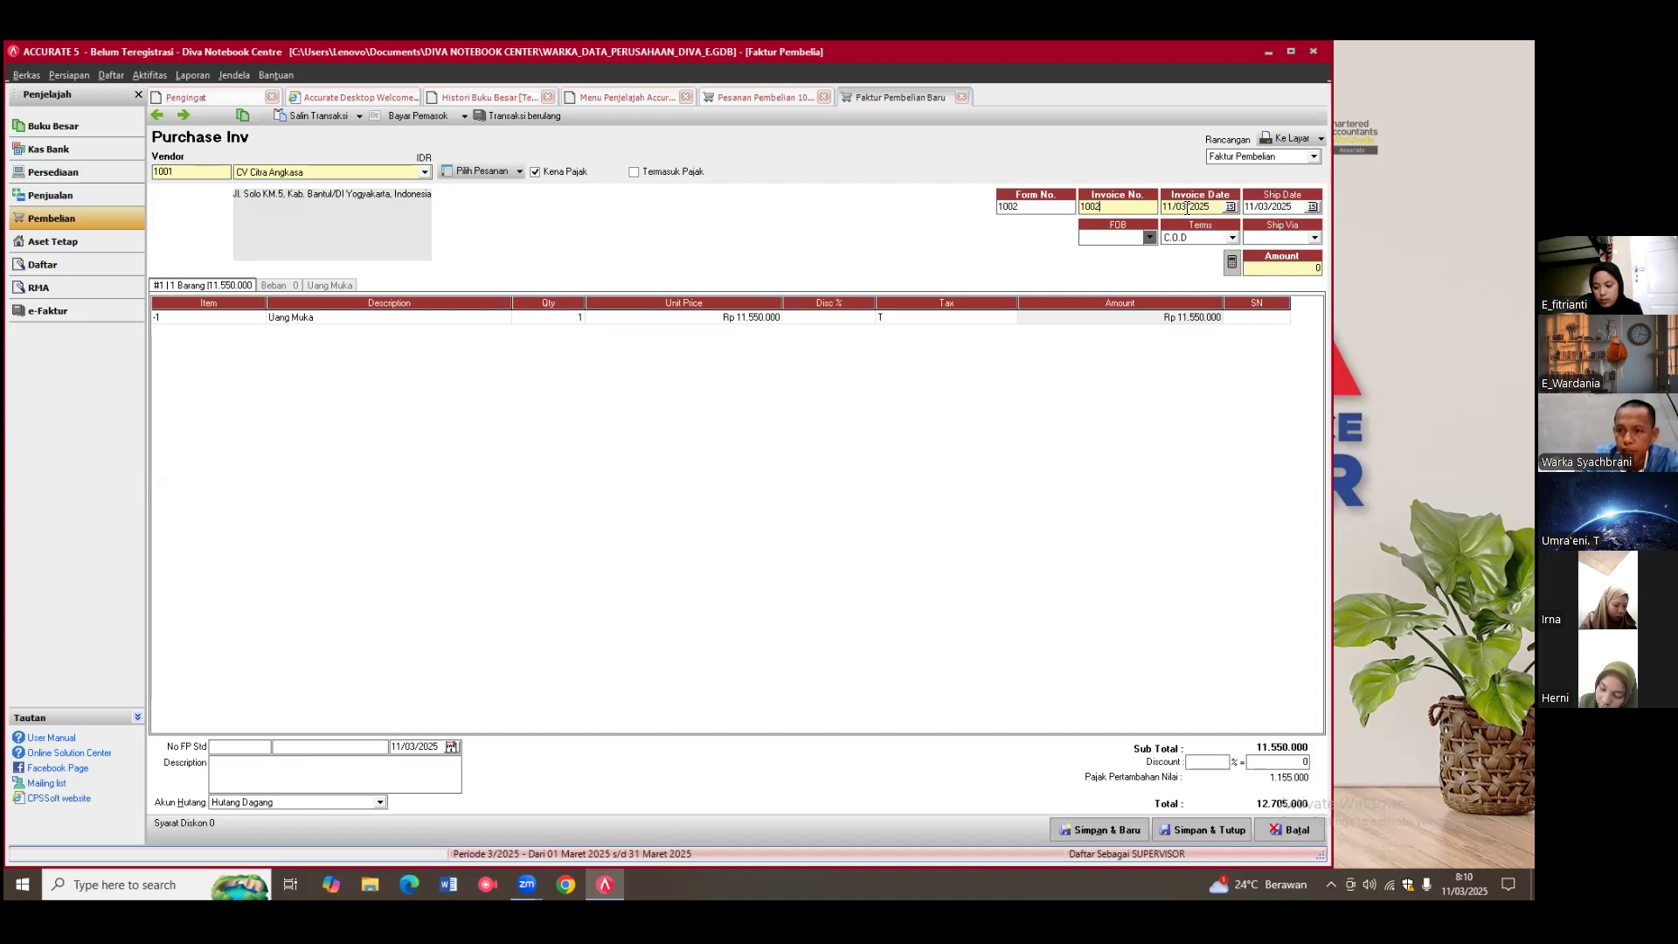
Step: Set the down-payment invoice's date to 10/03/2011 and its ship date to 12/03/2011
left_click(1164, 210)
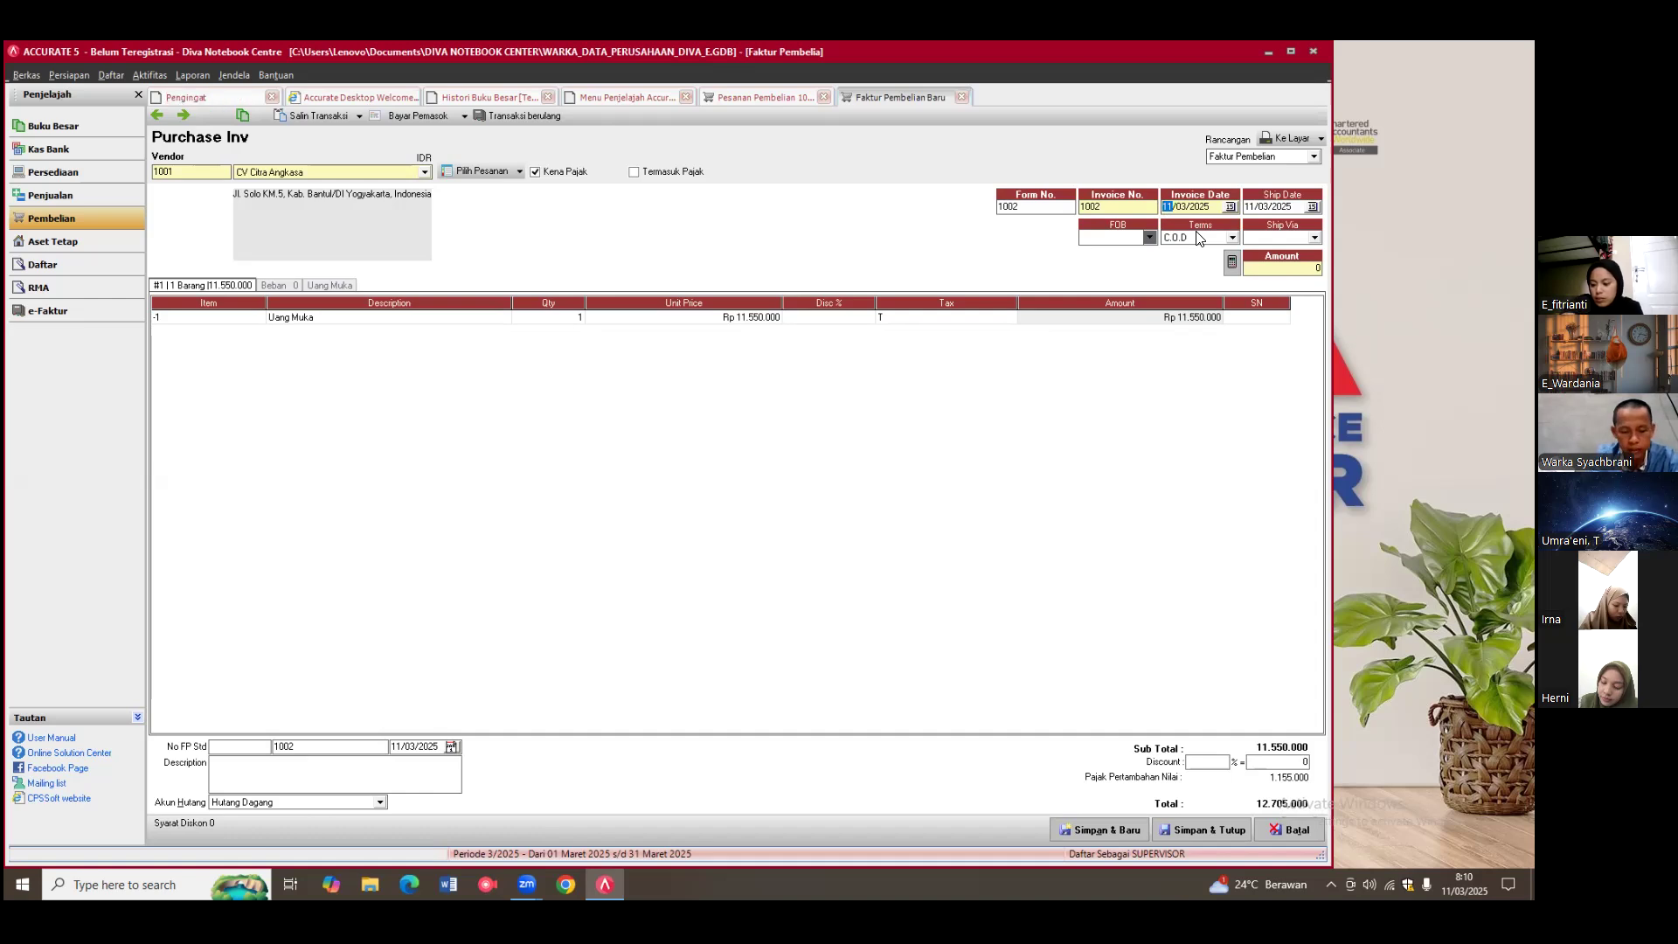
type("10/03/2011")
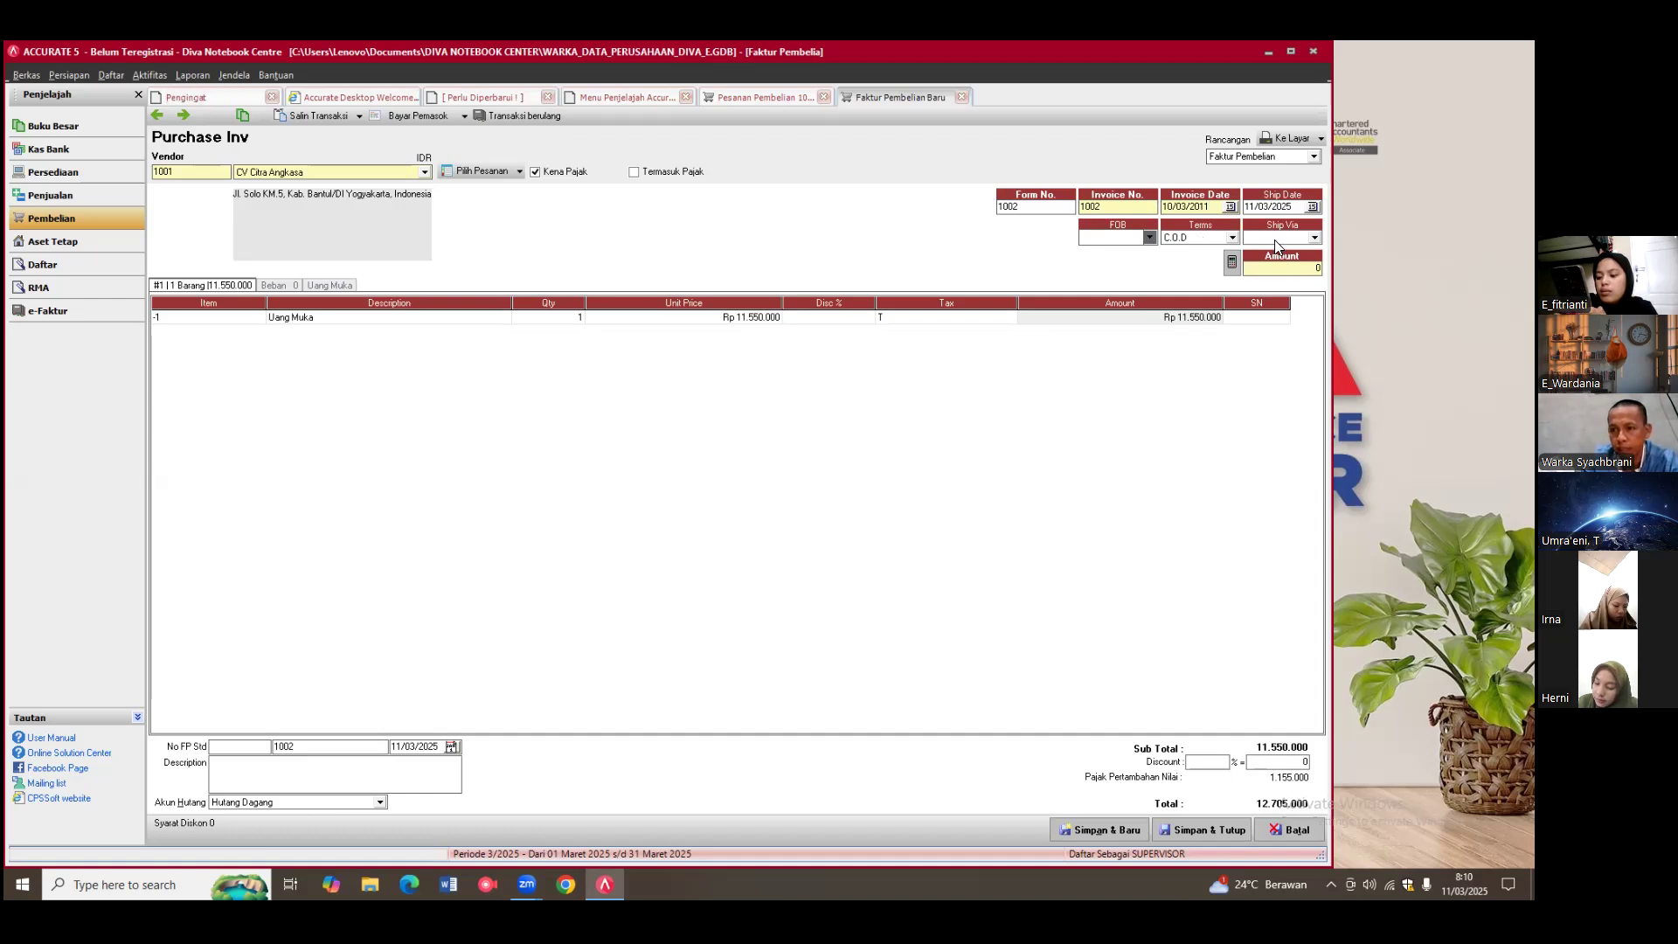
left_click(1249, 206)
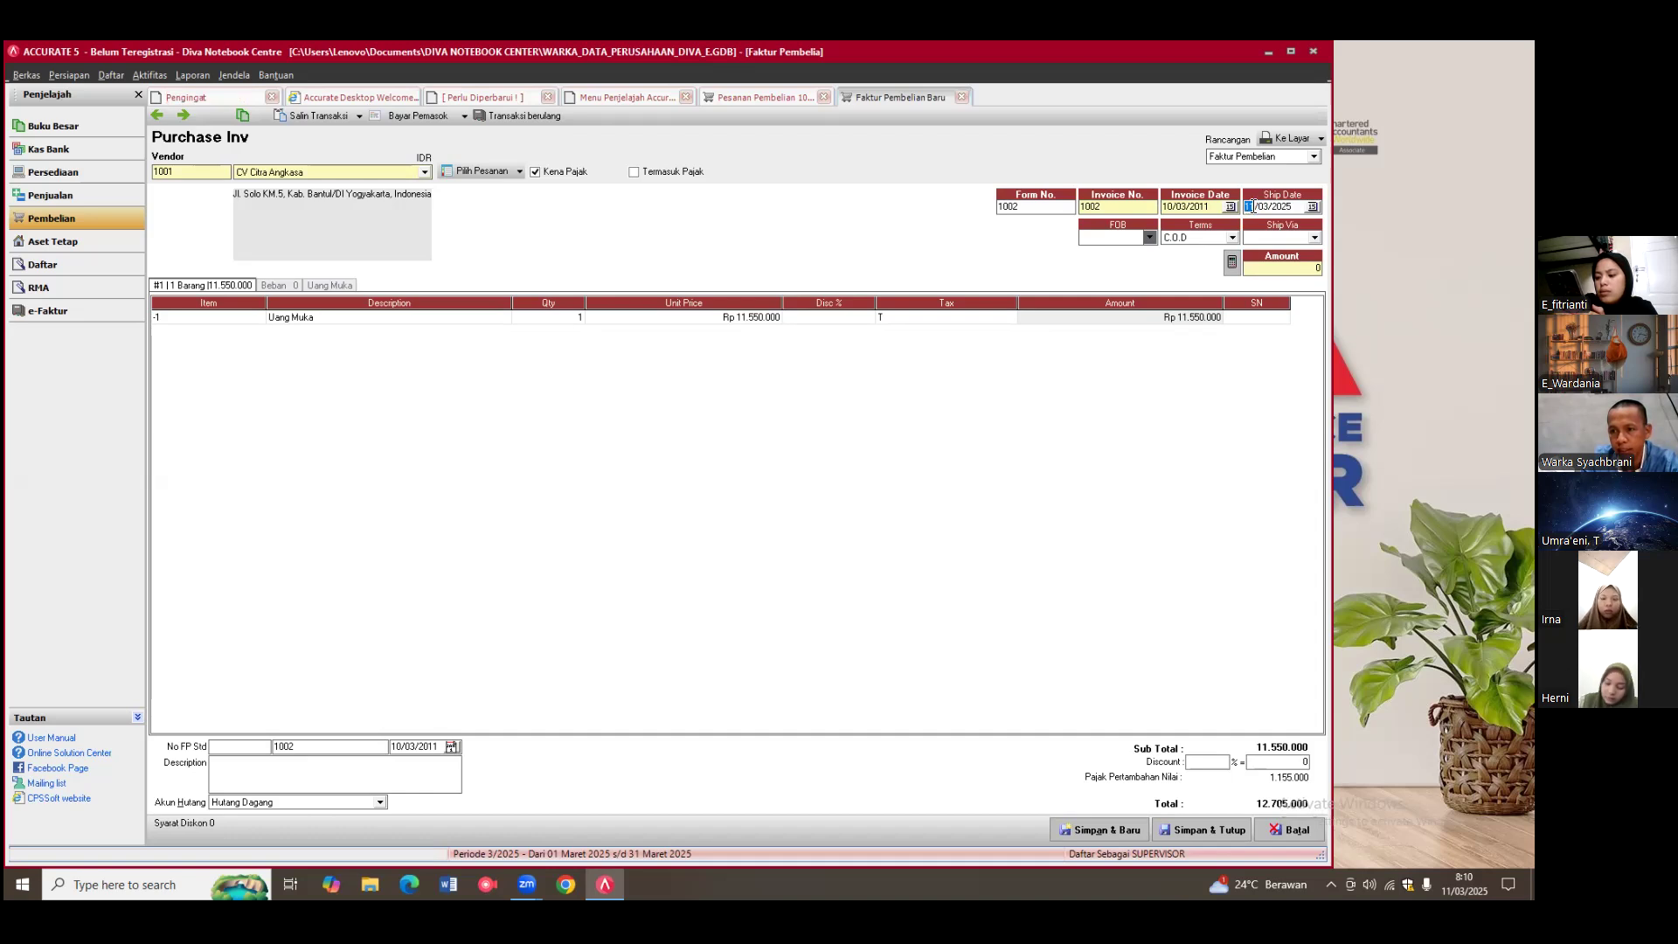
type("12/")
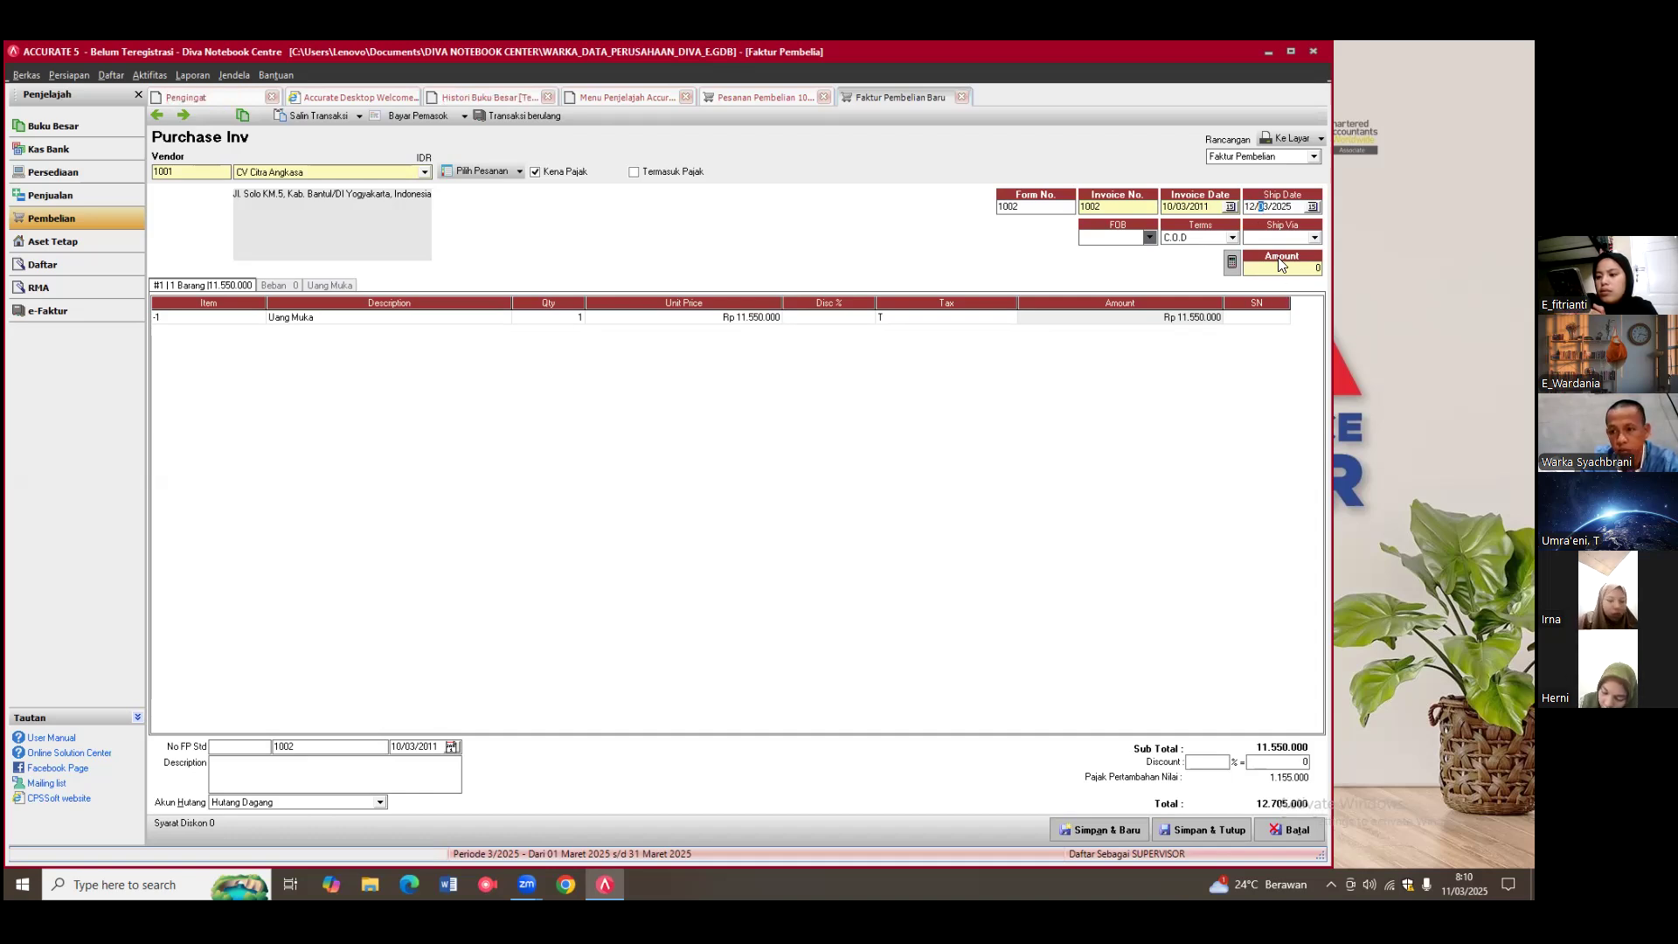
type("03/2011")
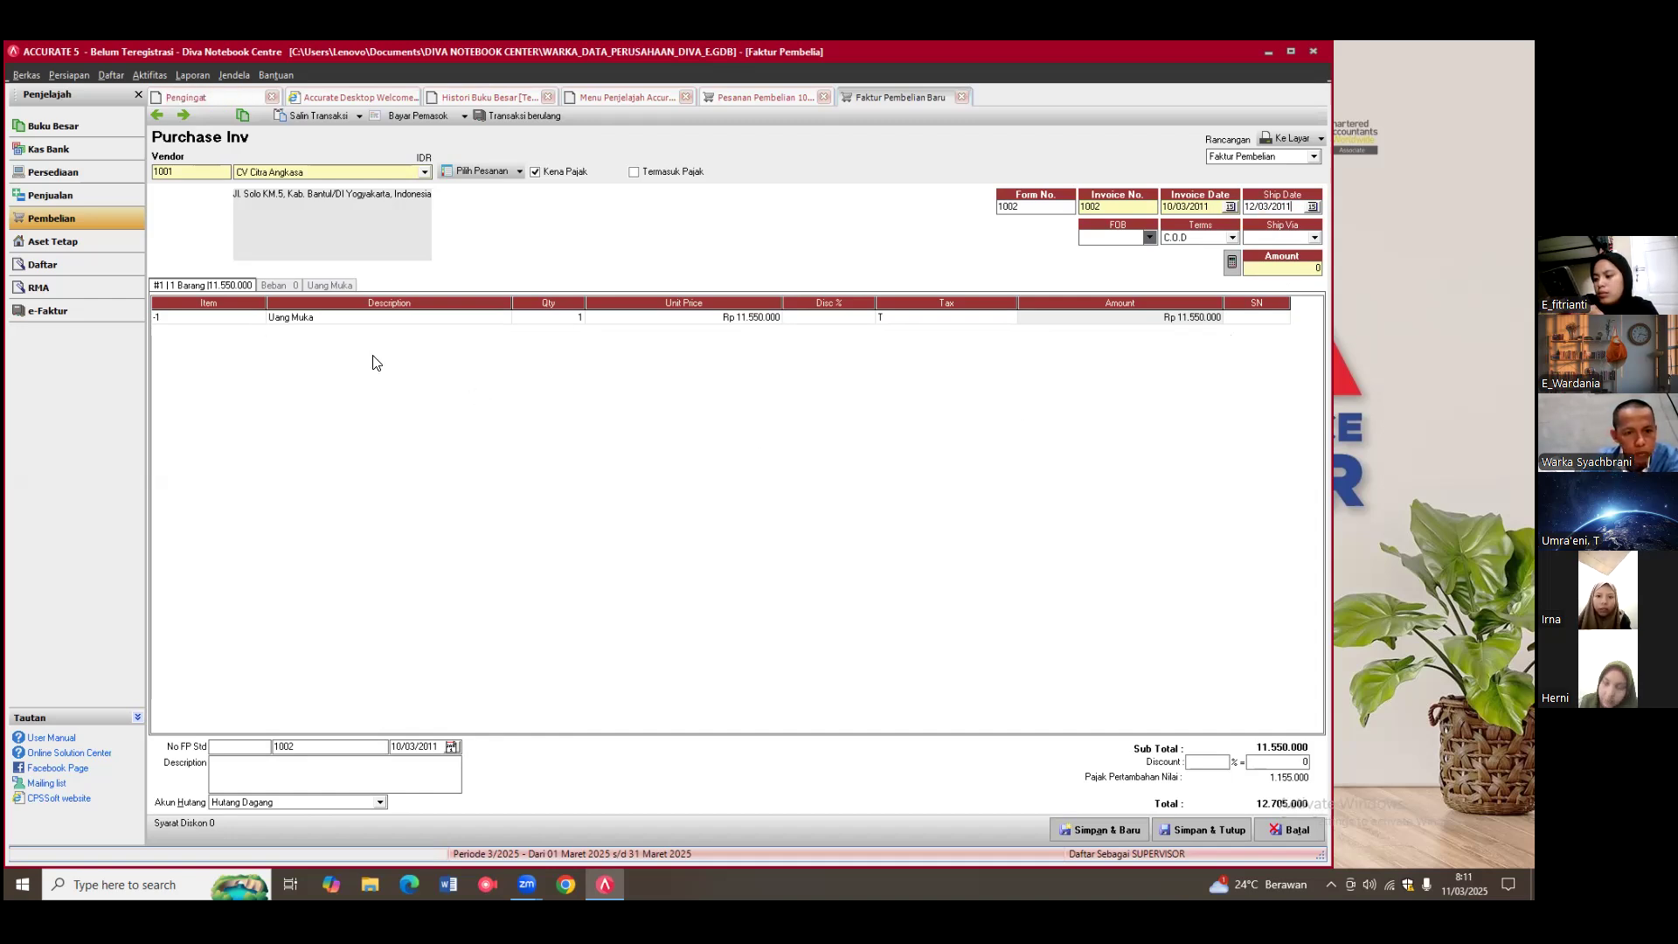
Step: Set the unit price of the Uang Muka line to Rp 1.000.000 and select the line's tax code
left_click(690, 322)
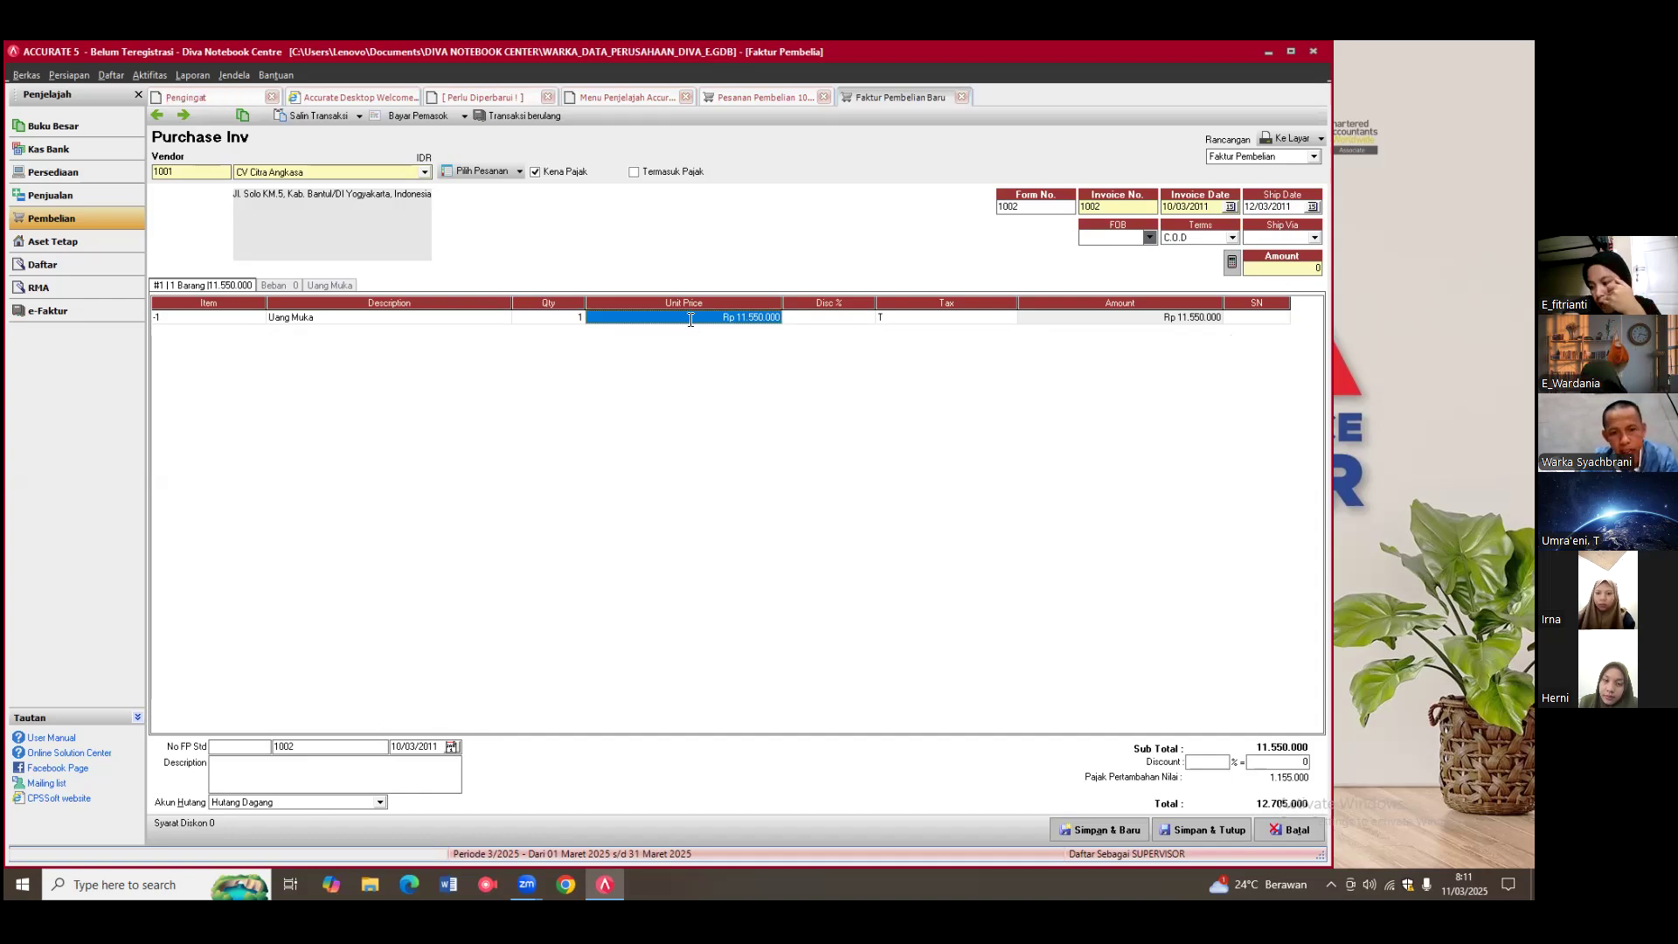
type("1000000")
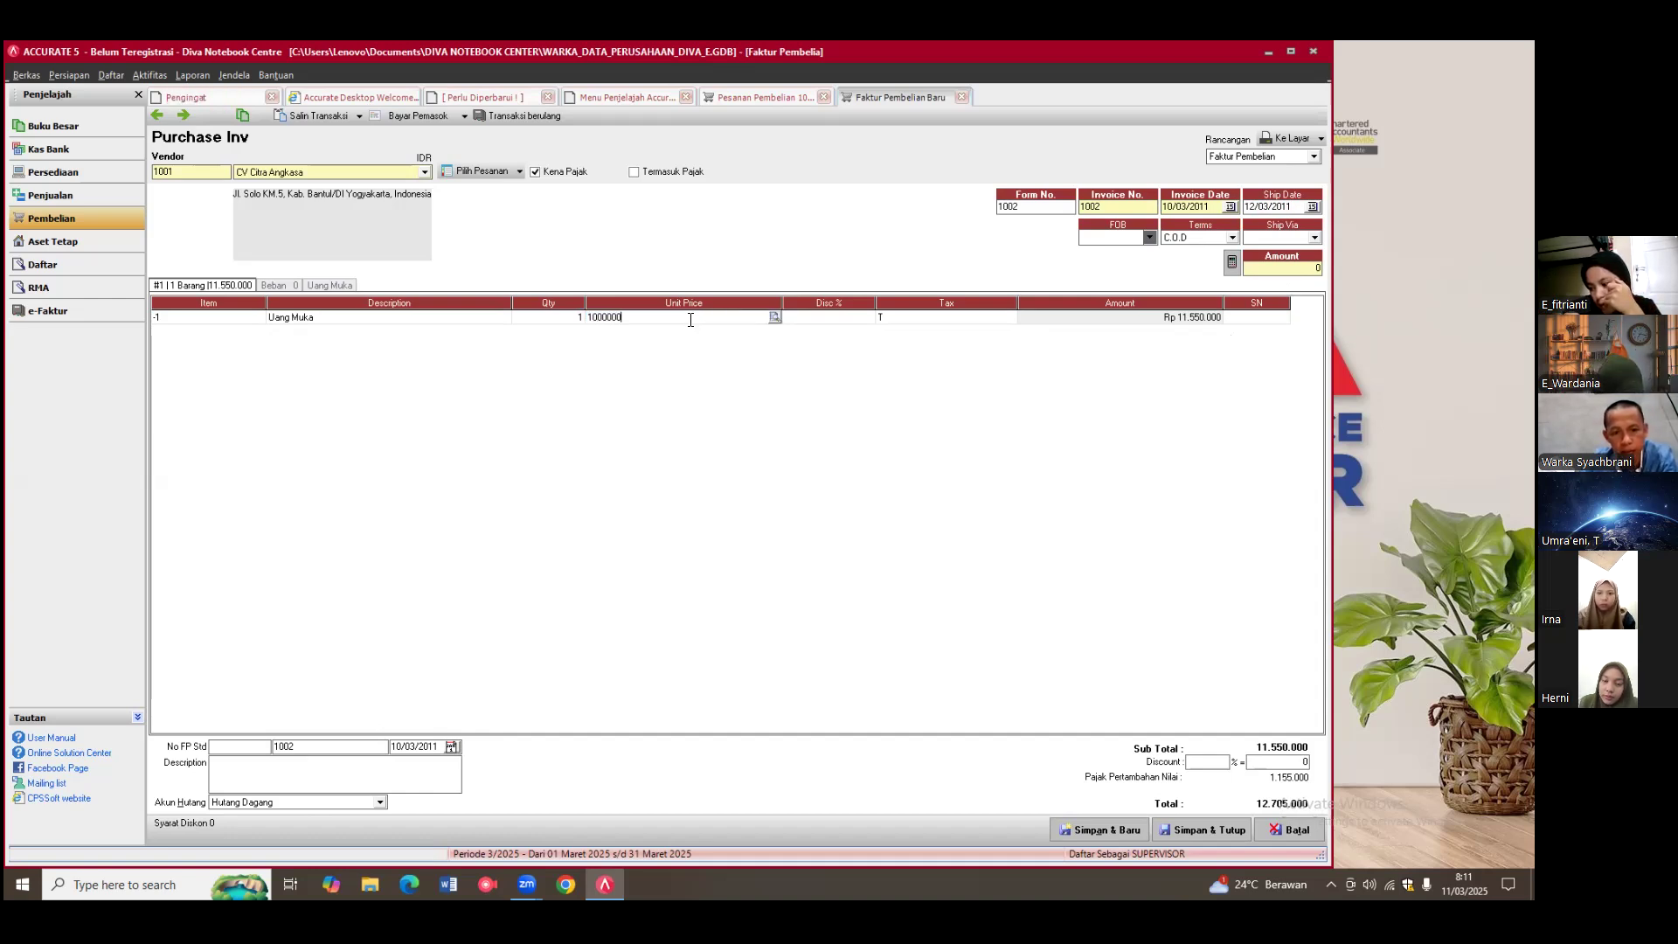
key("Tab")
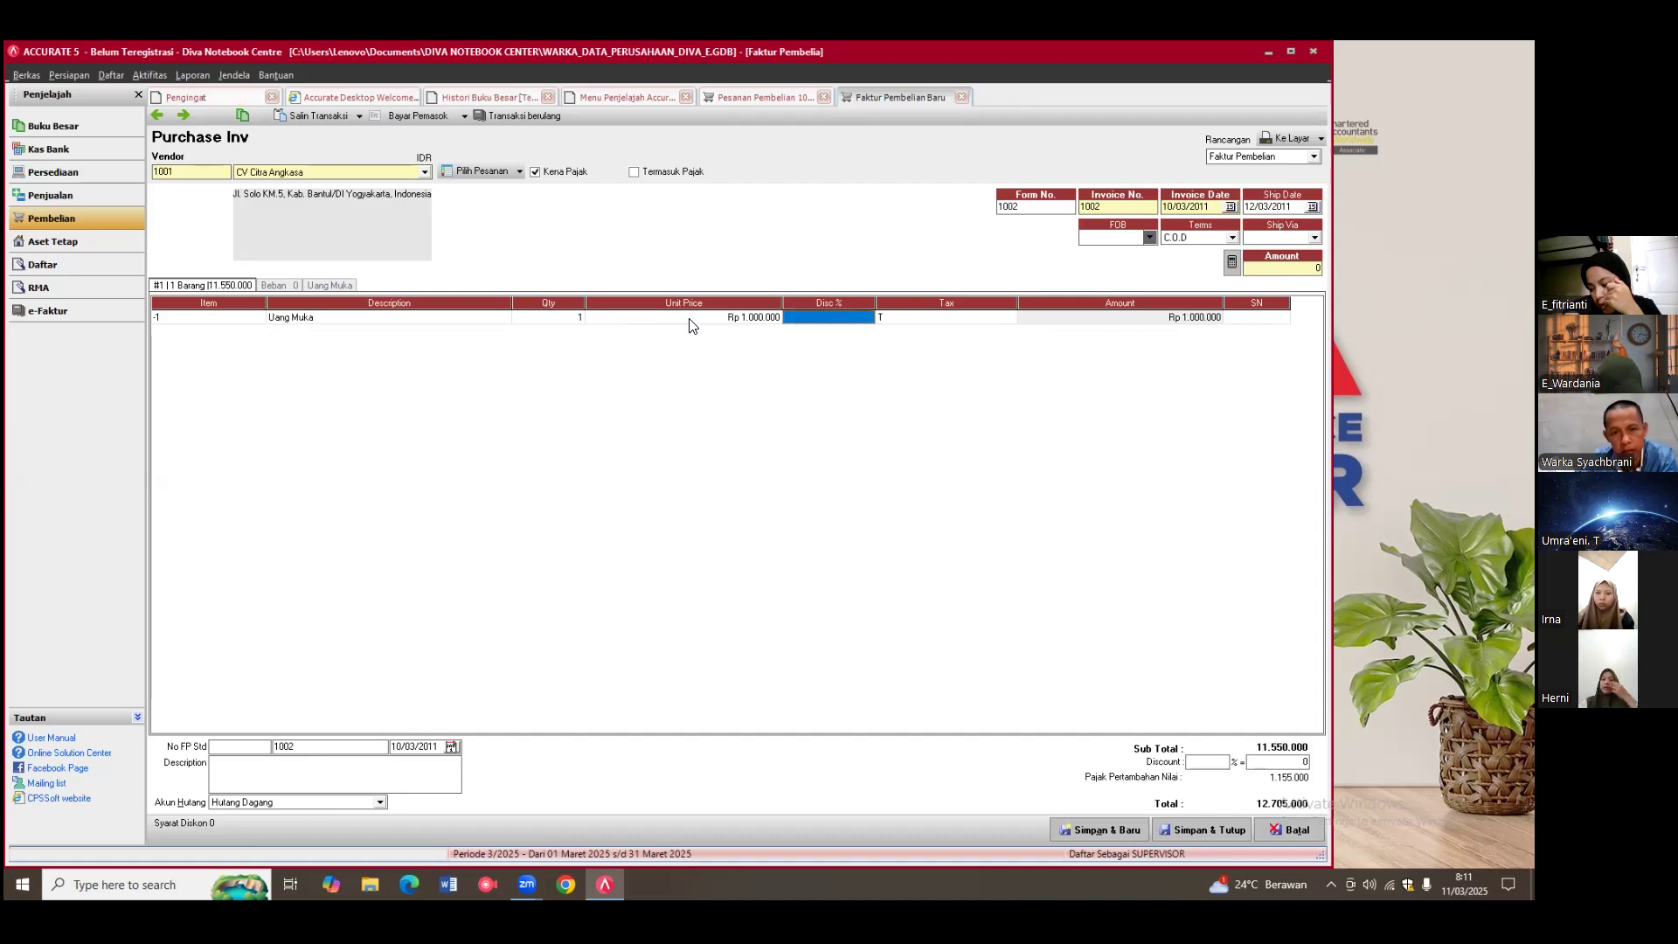
left_click(938, 319)
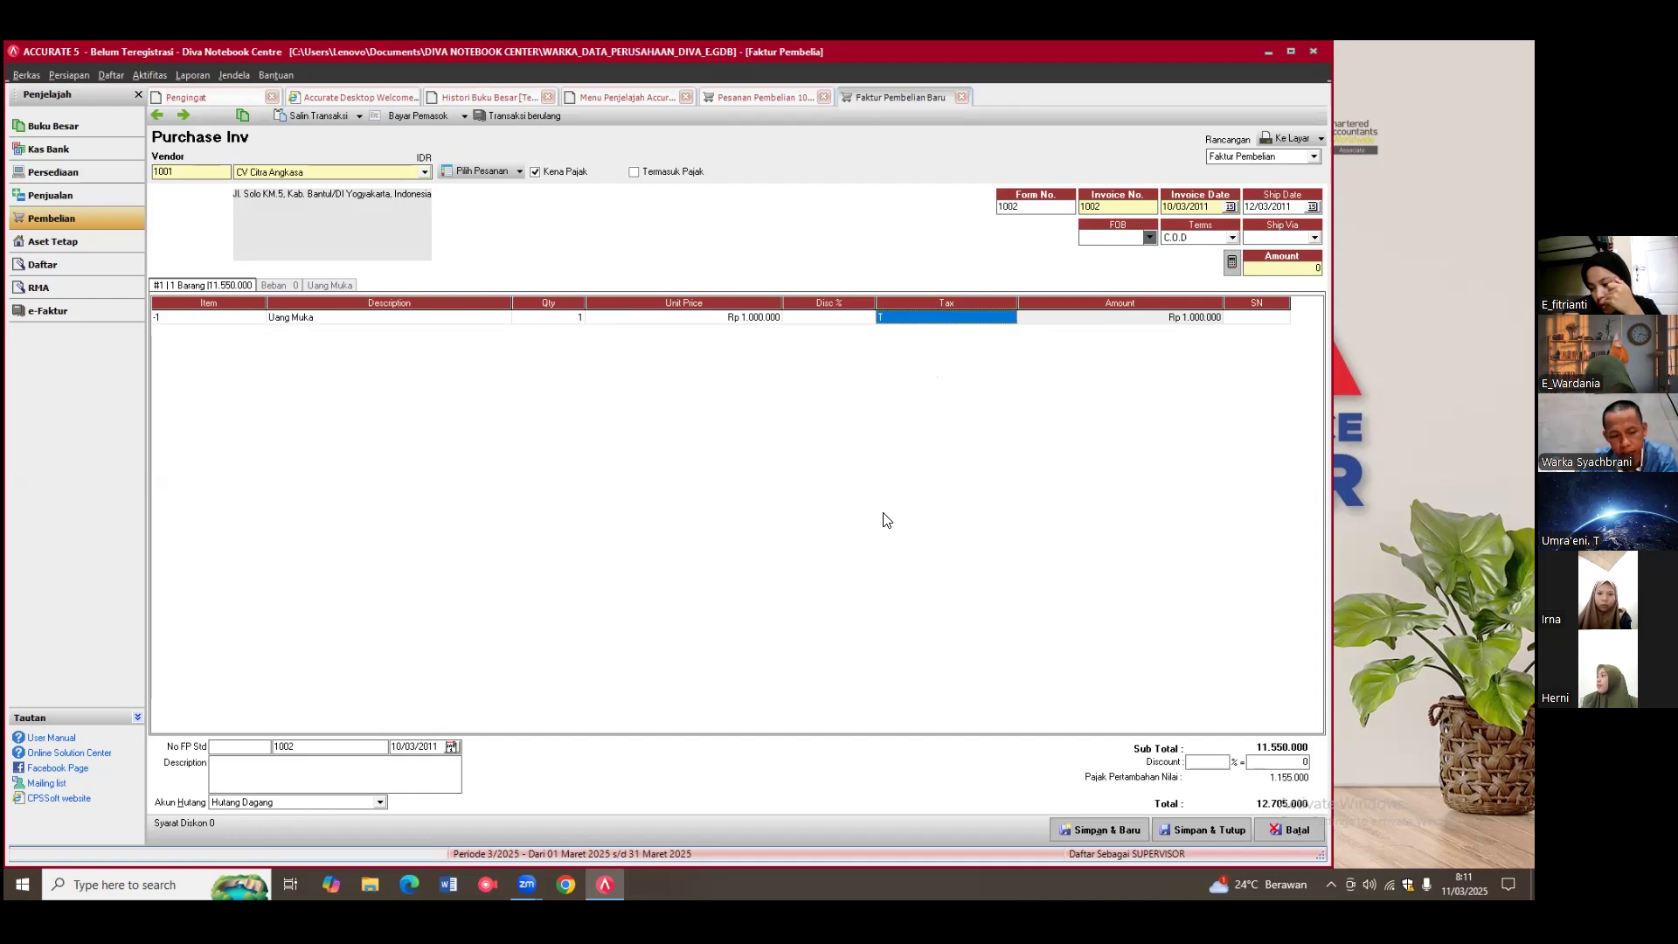
Step: Confirm the Uang Muka line's tax code and delete the empty item row below it
key("Tab")
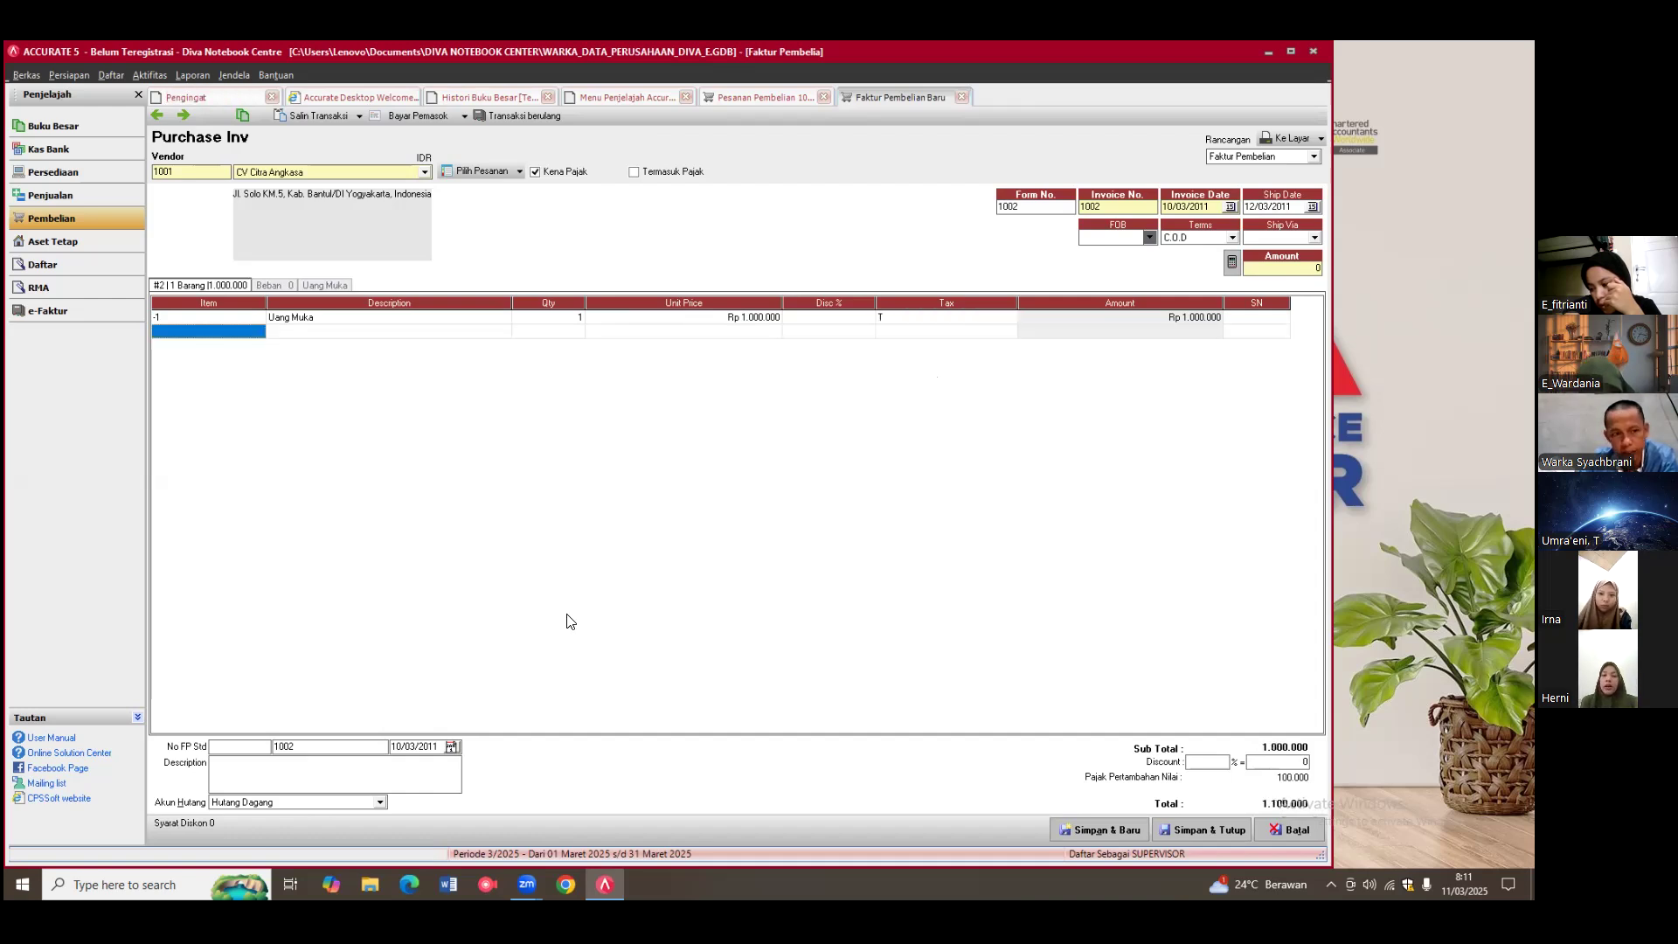
right_click(222, 333)
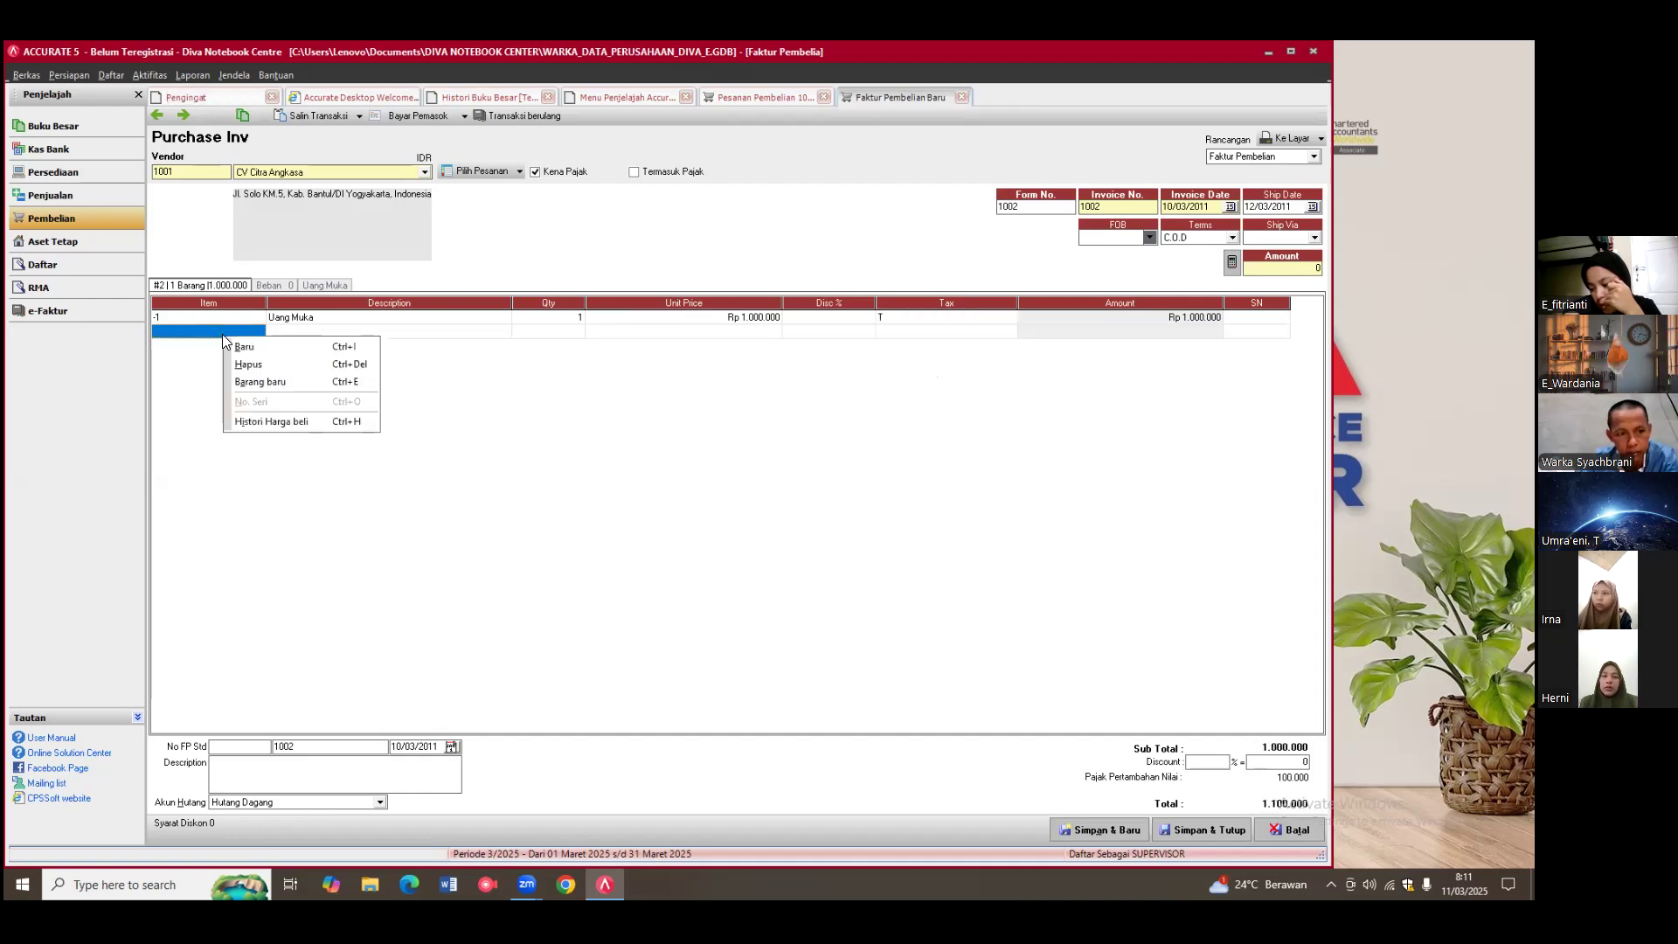
left_click(262, 363)
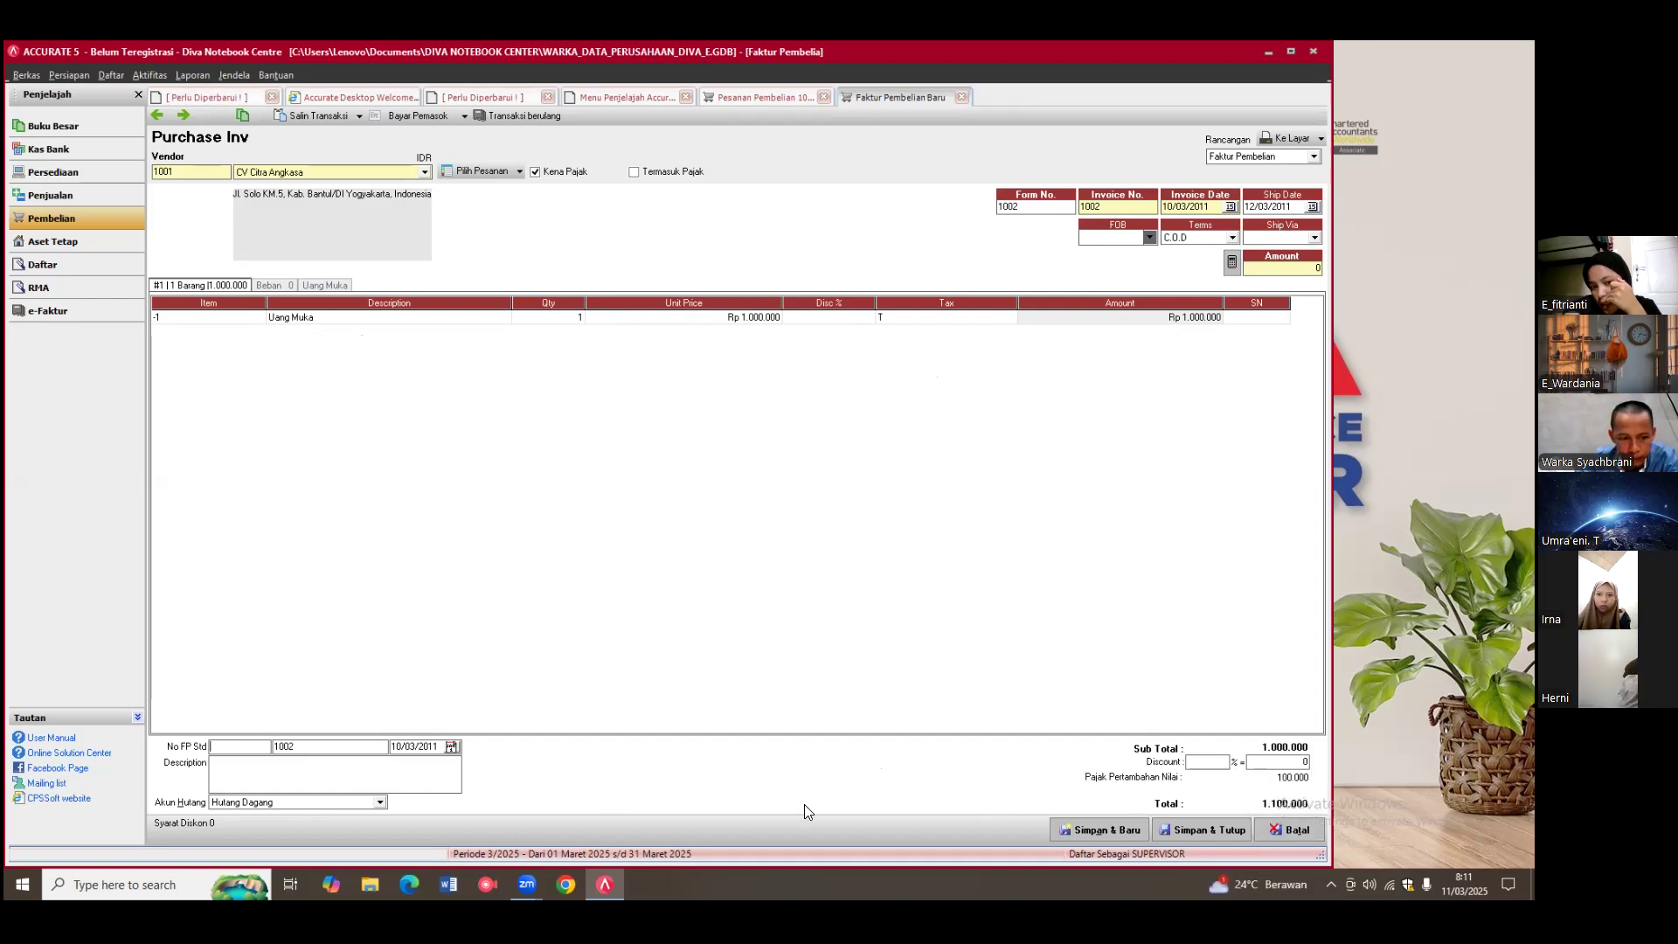
Step: Enter the invoice description "Uang muka atas pemesanan 2 unit notebook core i7 pada CV Citra Angkasa"
left_click(363, 776)
type("Uang muka atas peme")
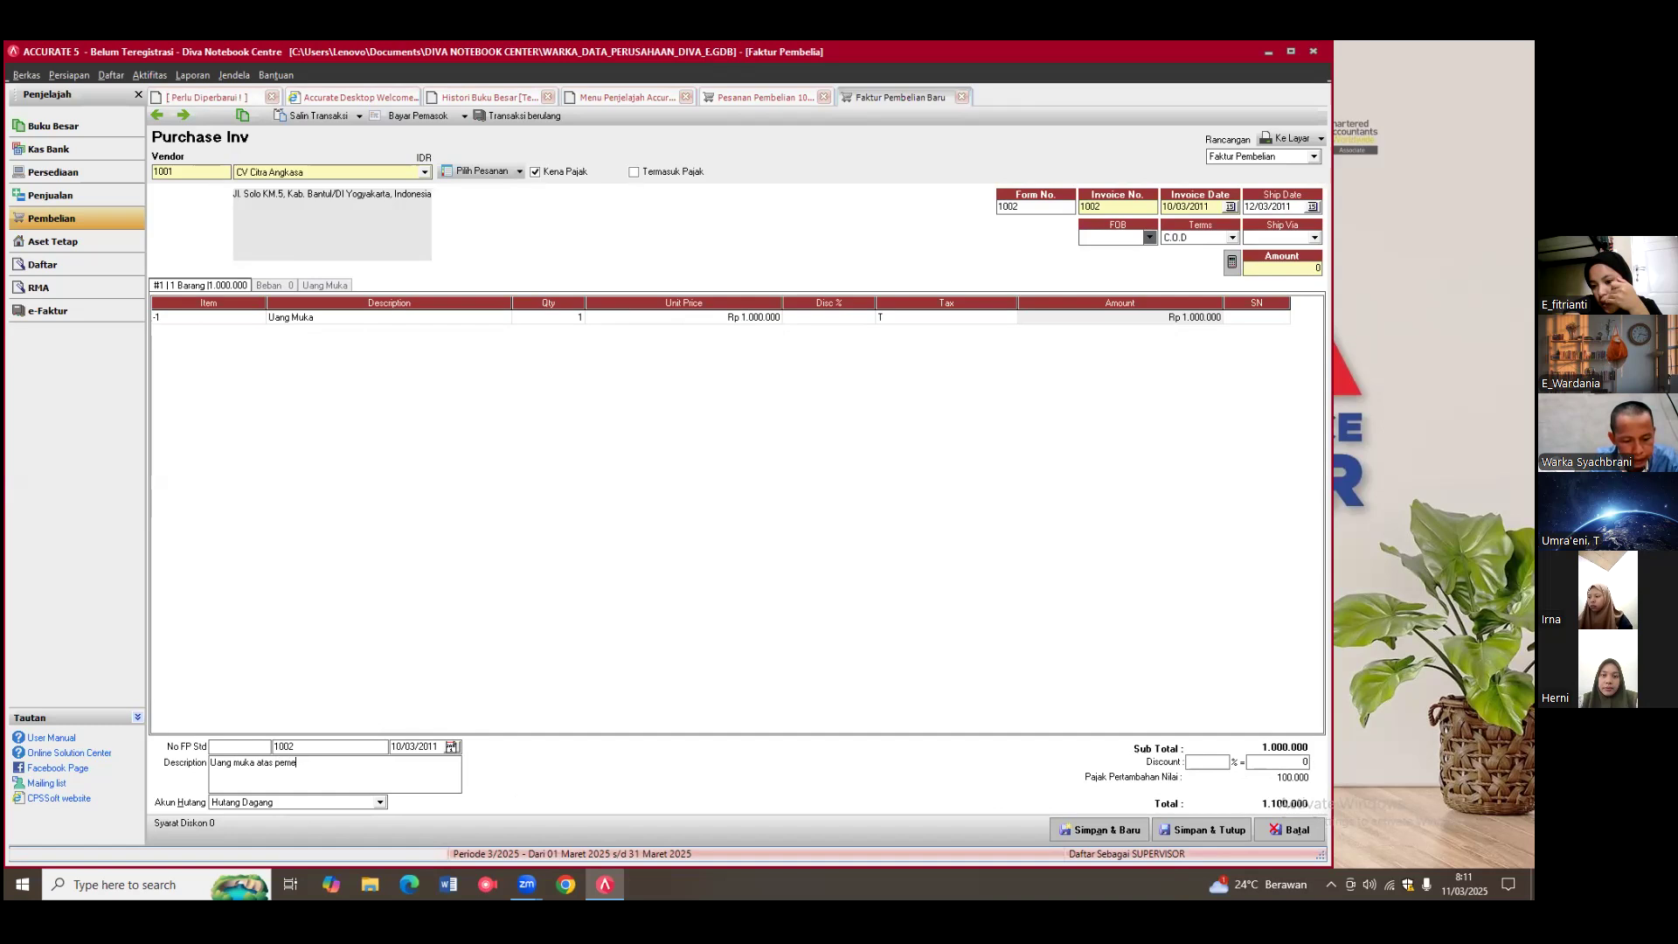
type("sanan ")
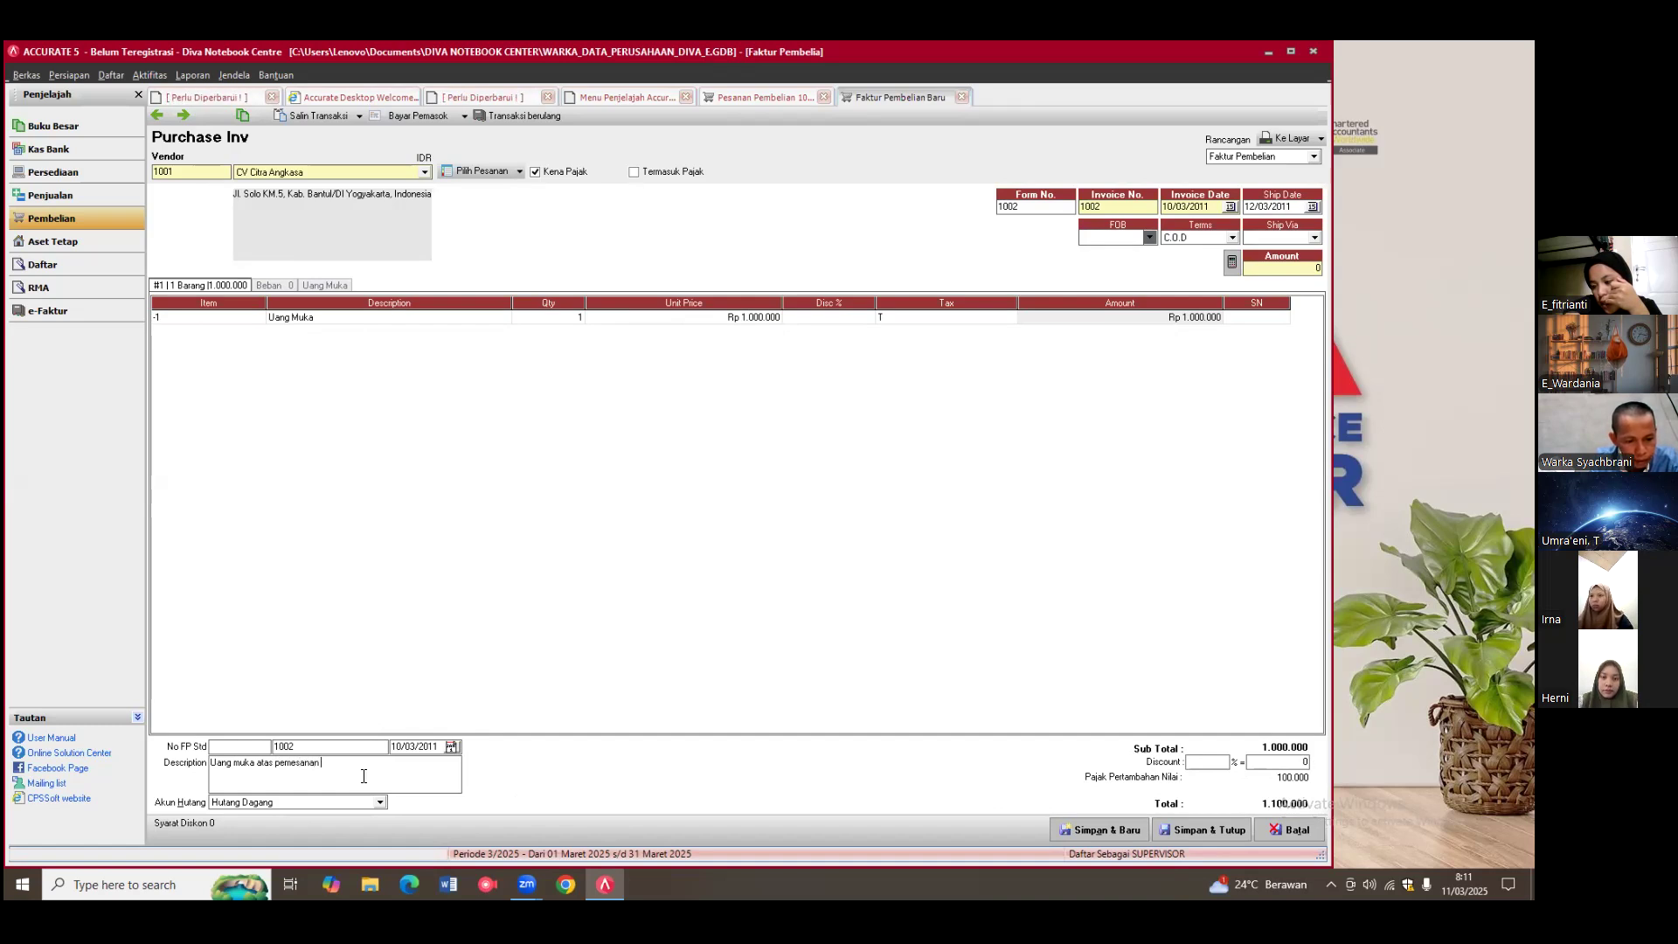
type("2 uni")
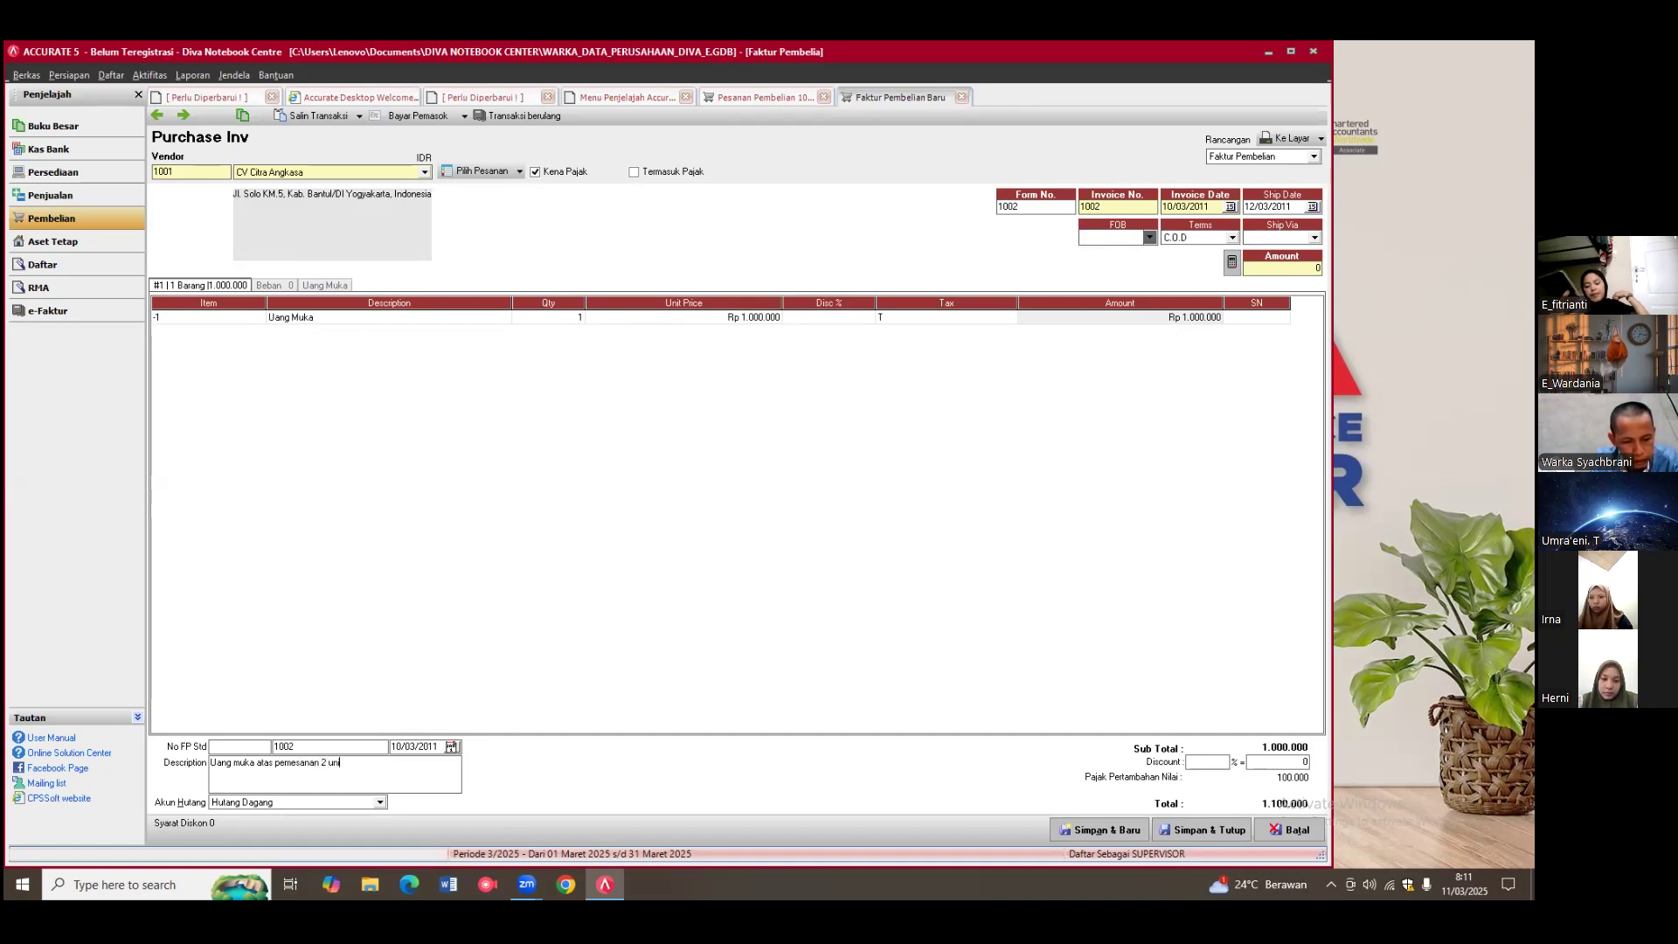
type("t notebook")
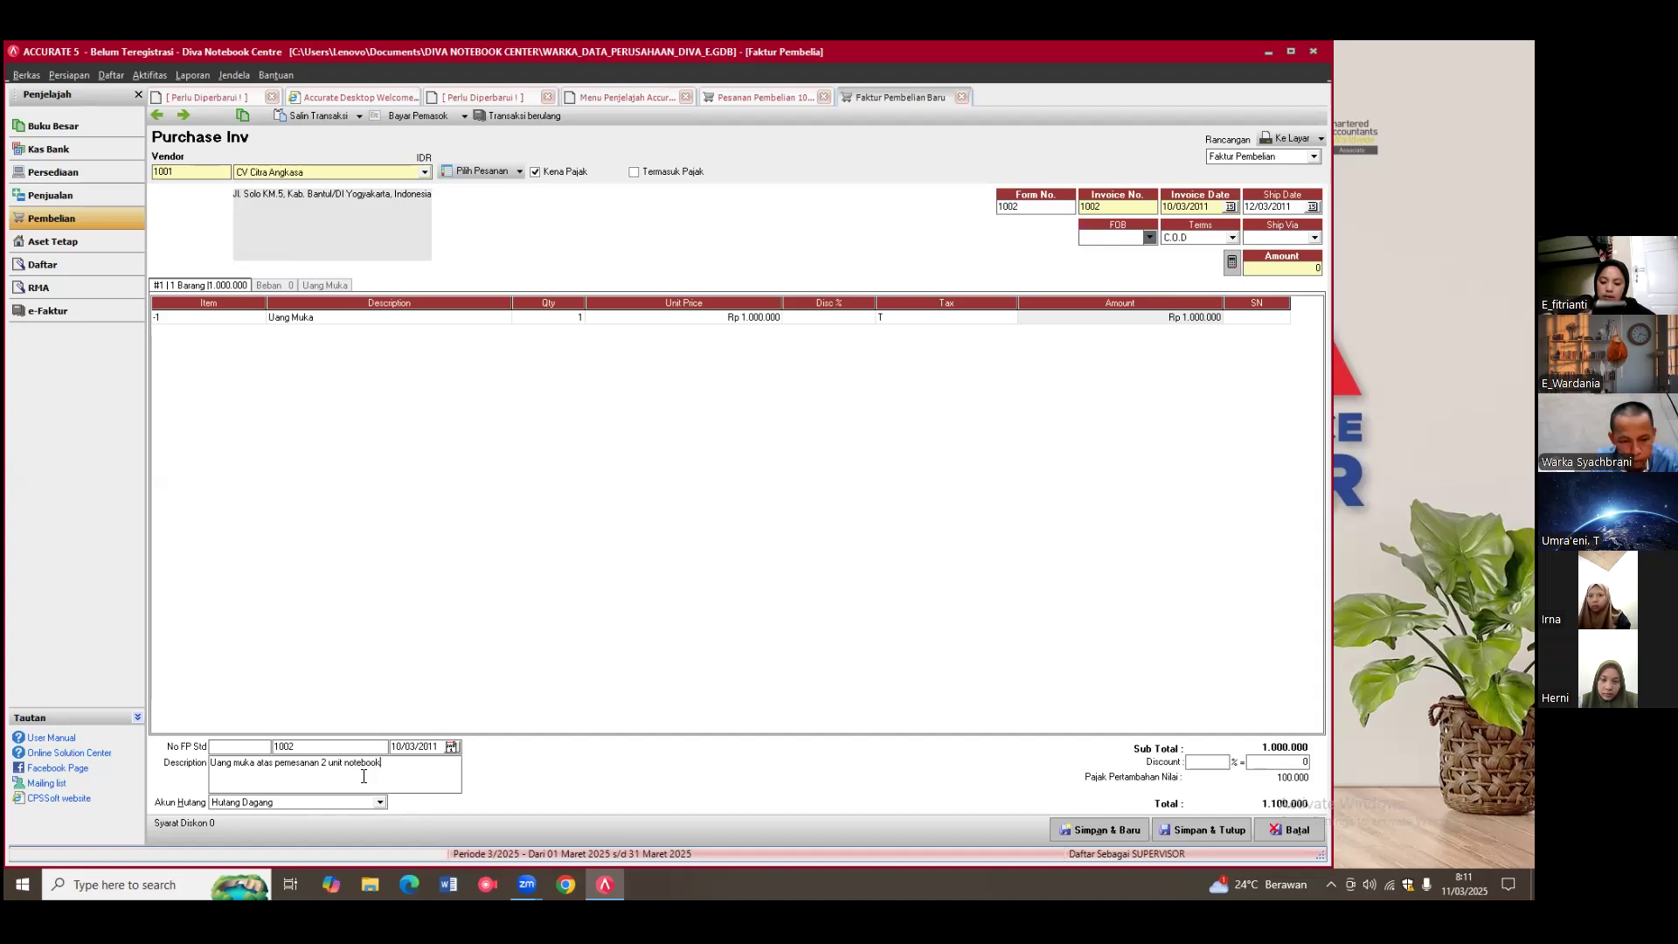
type(" core")
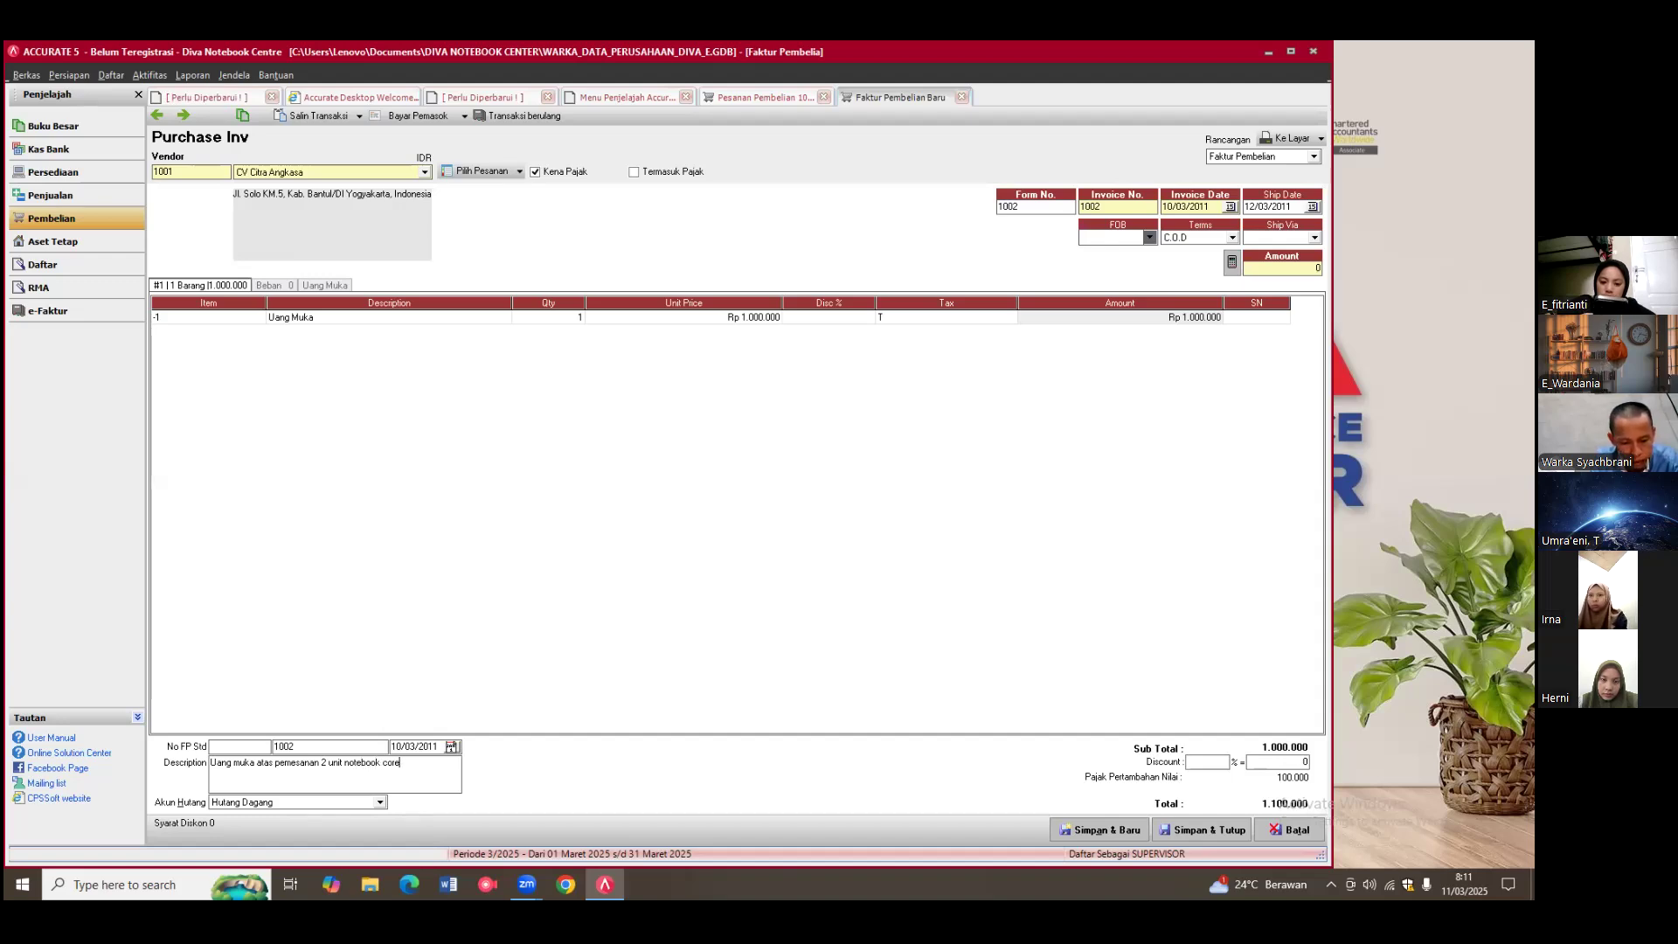
type(" i7 pa")
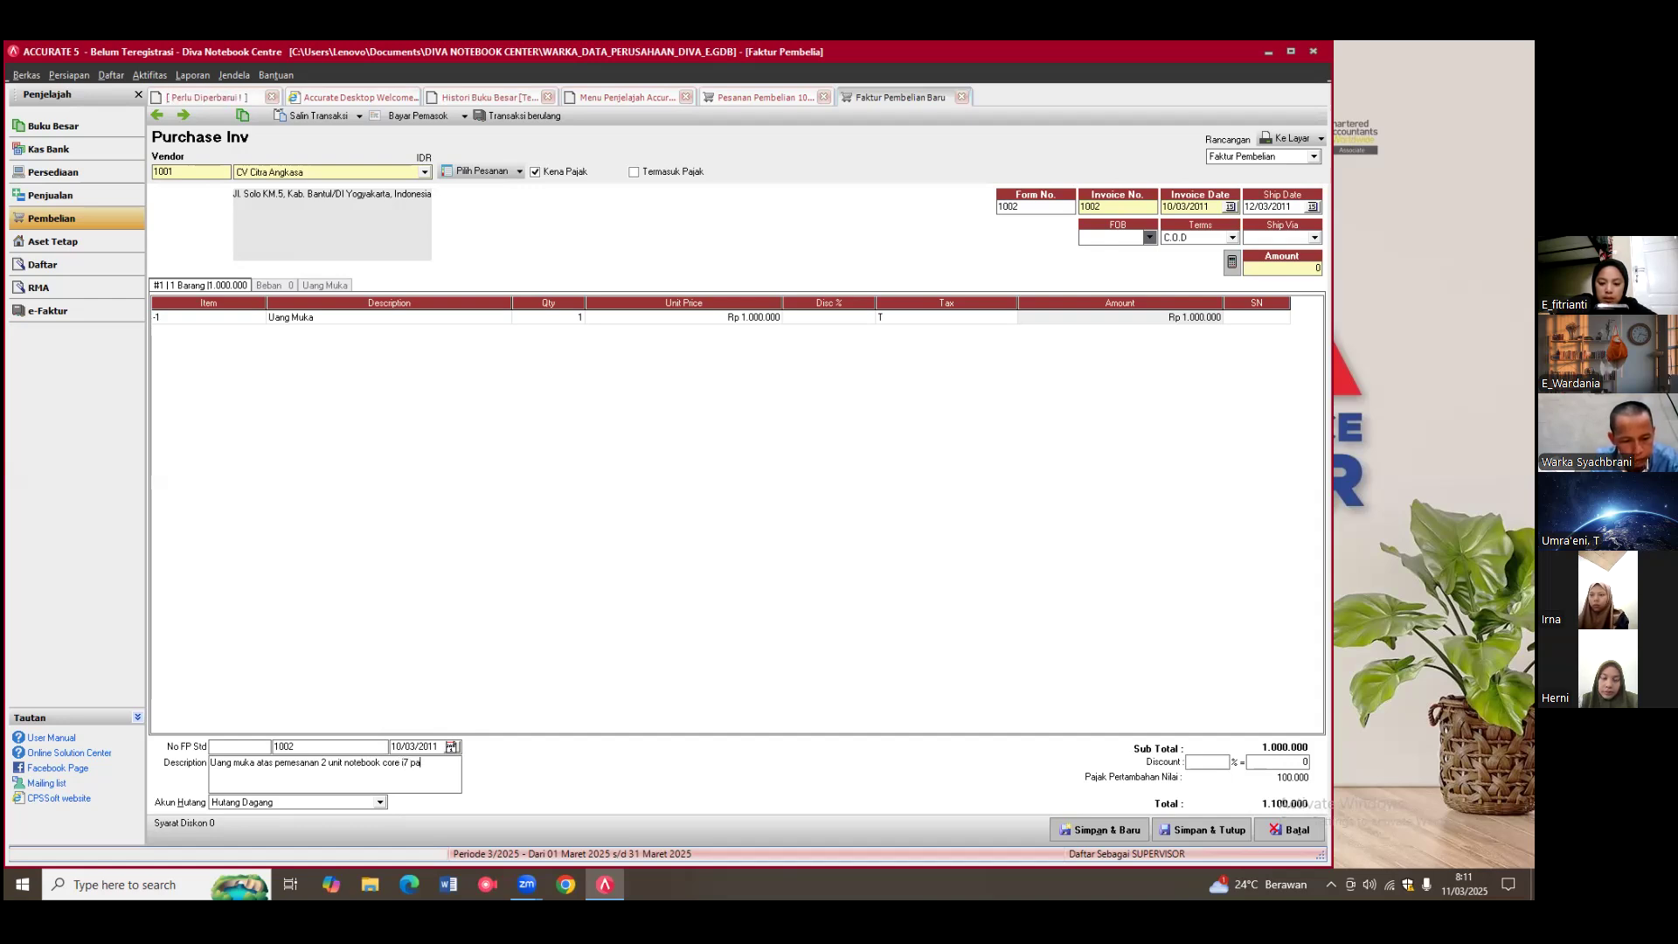
type("da CV Citra")
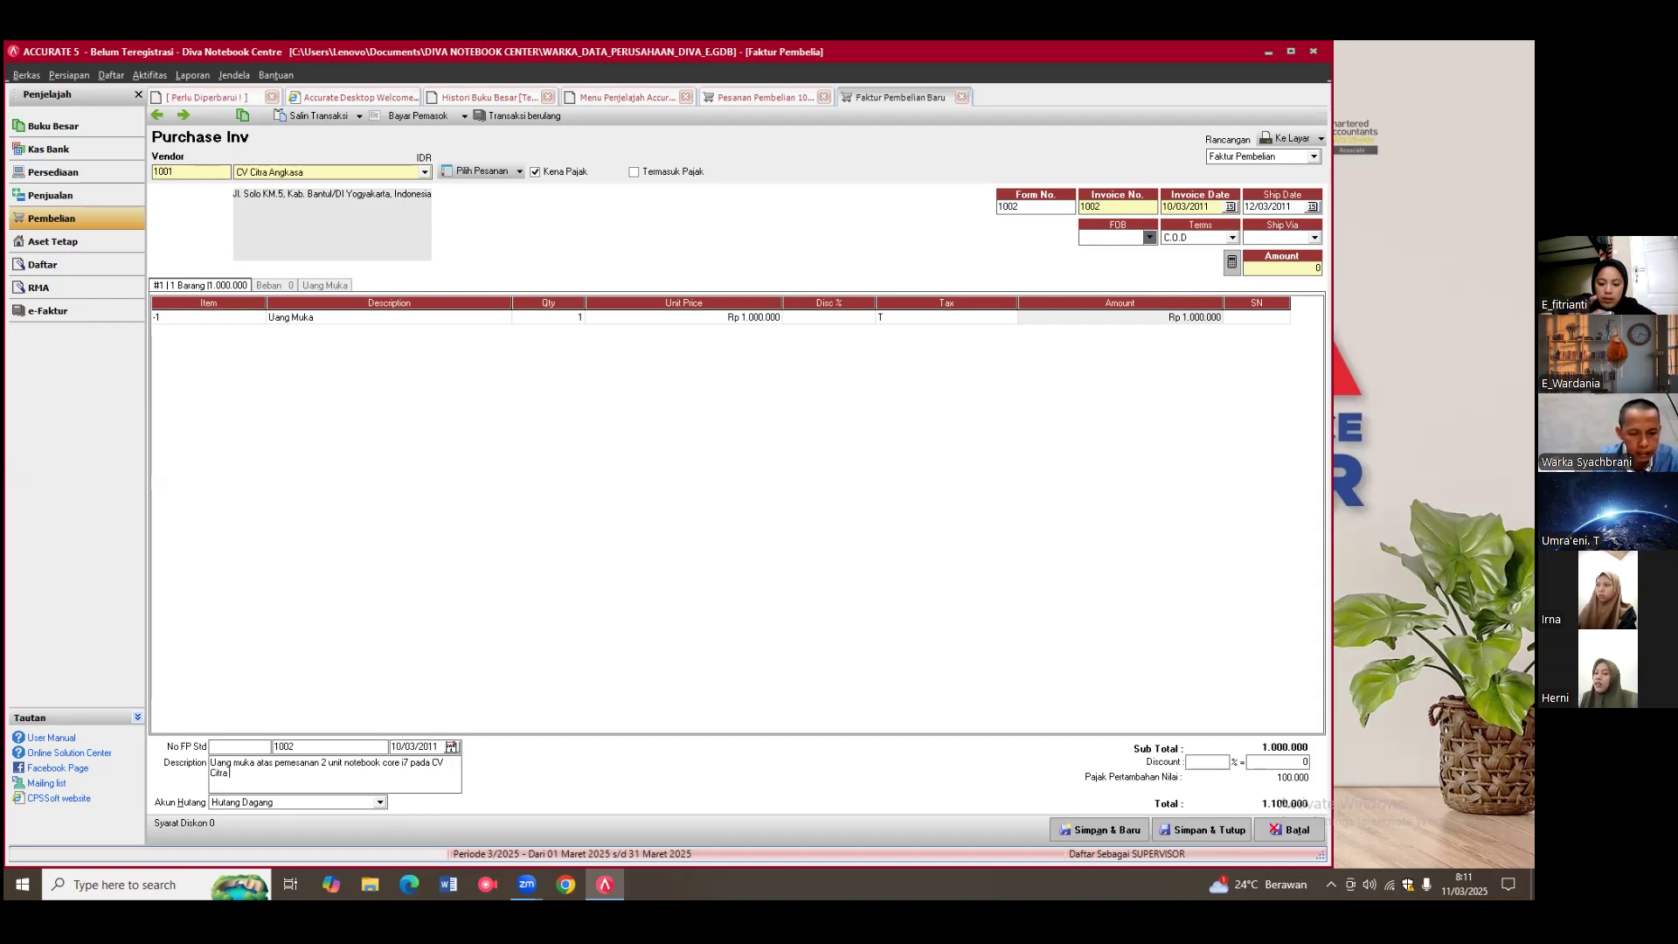
type(" Angkasa")
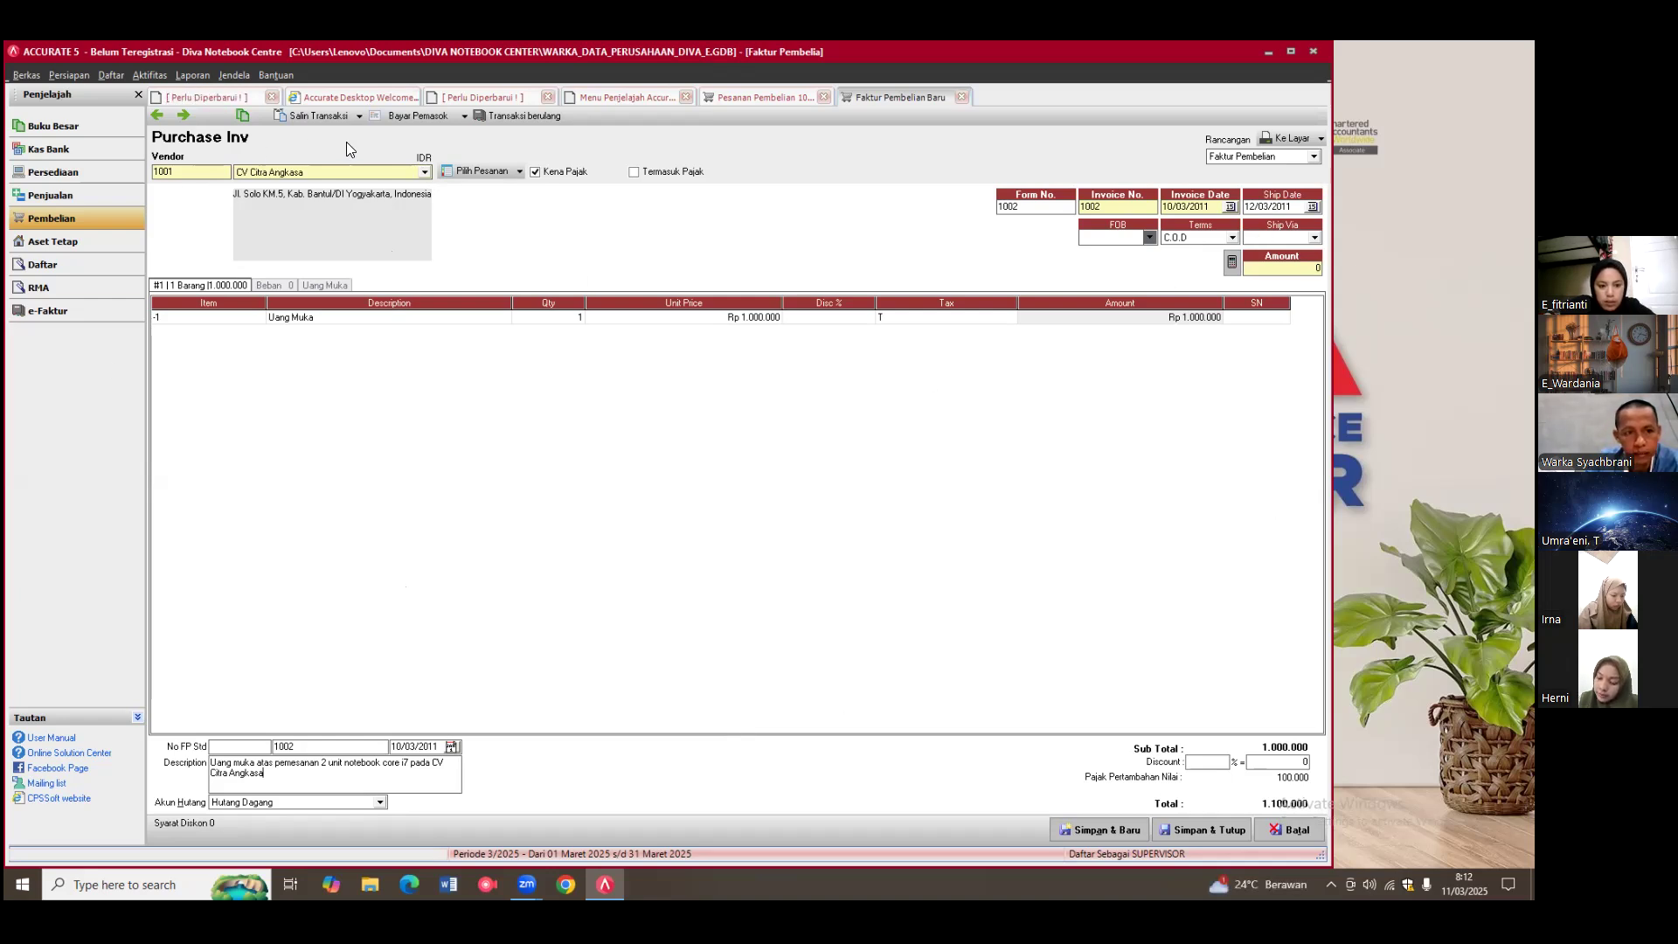
Step: Create a vendor payment from the down-payment invoice with memo "Pembayaran uang muka atas pemesanan 2 unit notebook core i7 pada CV Citra Angkasa"
left_click(430, 116)
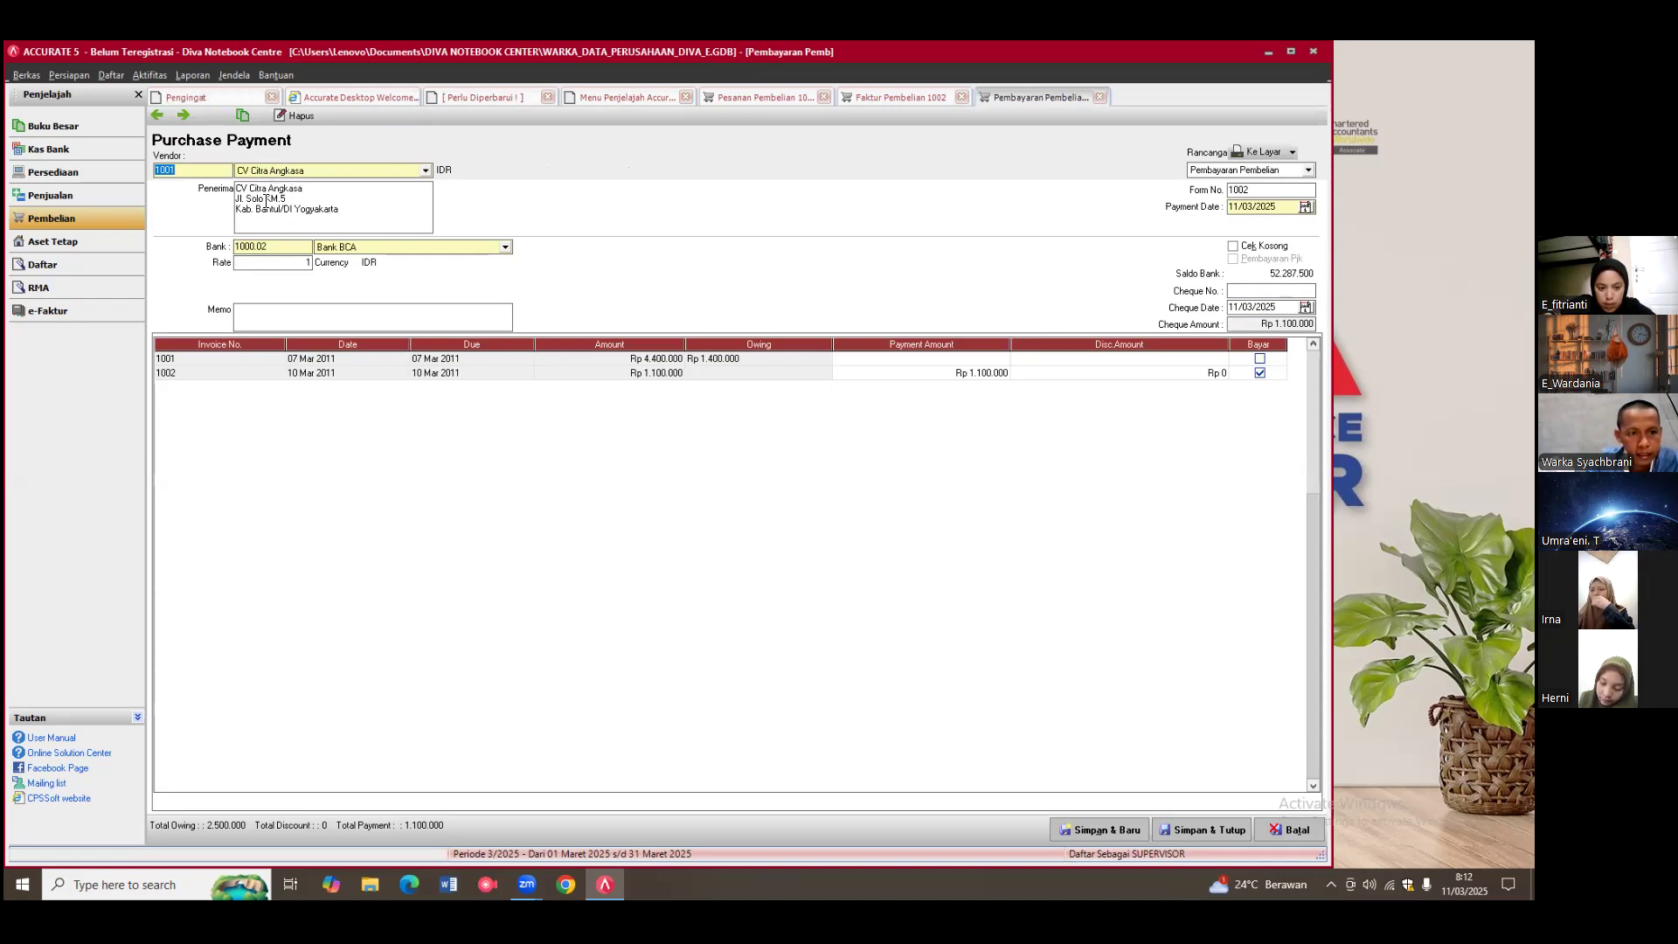
left_click(372, 326)
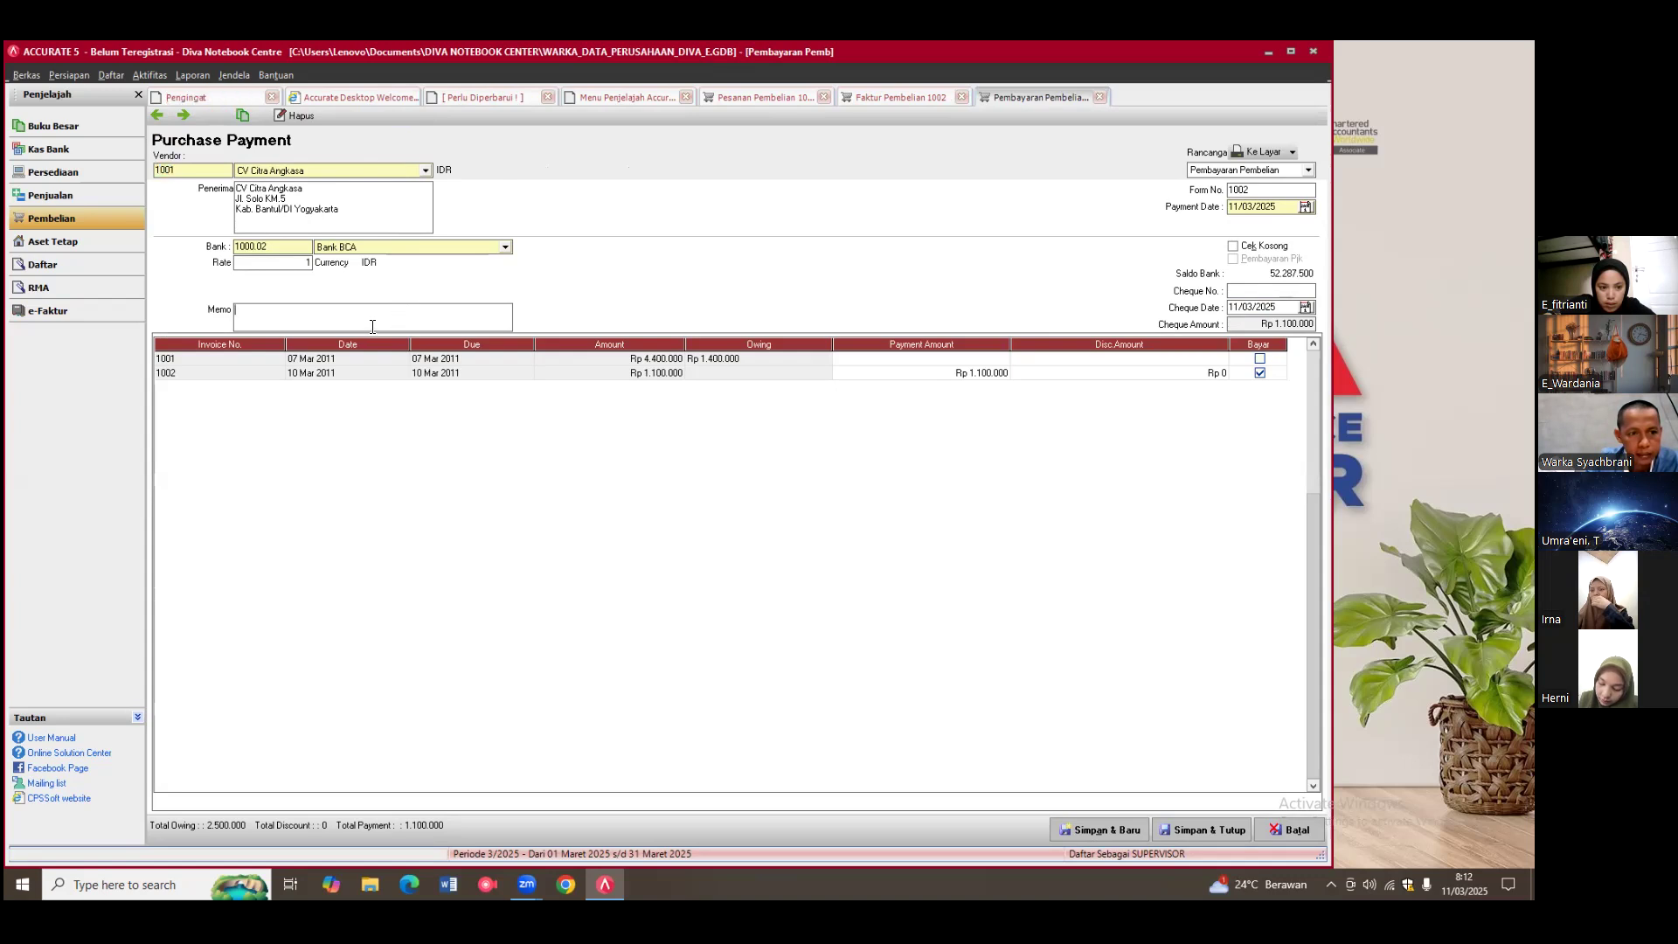
type("Pembayaran a")
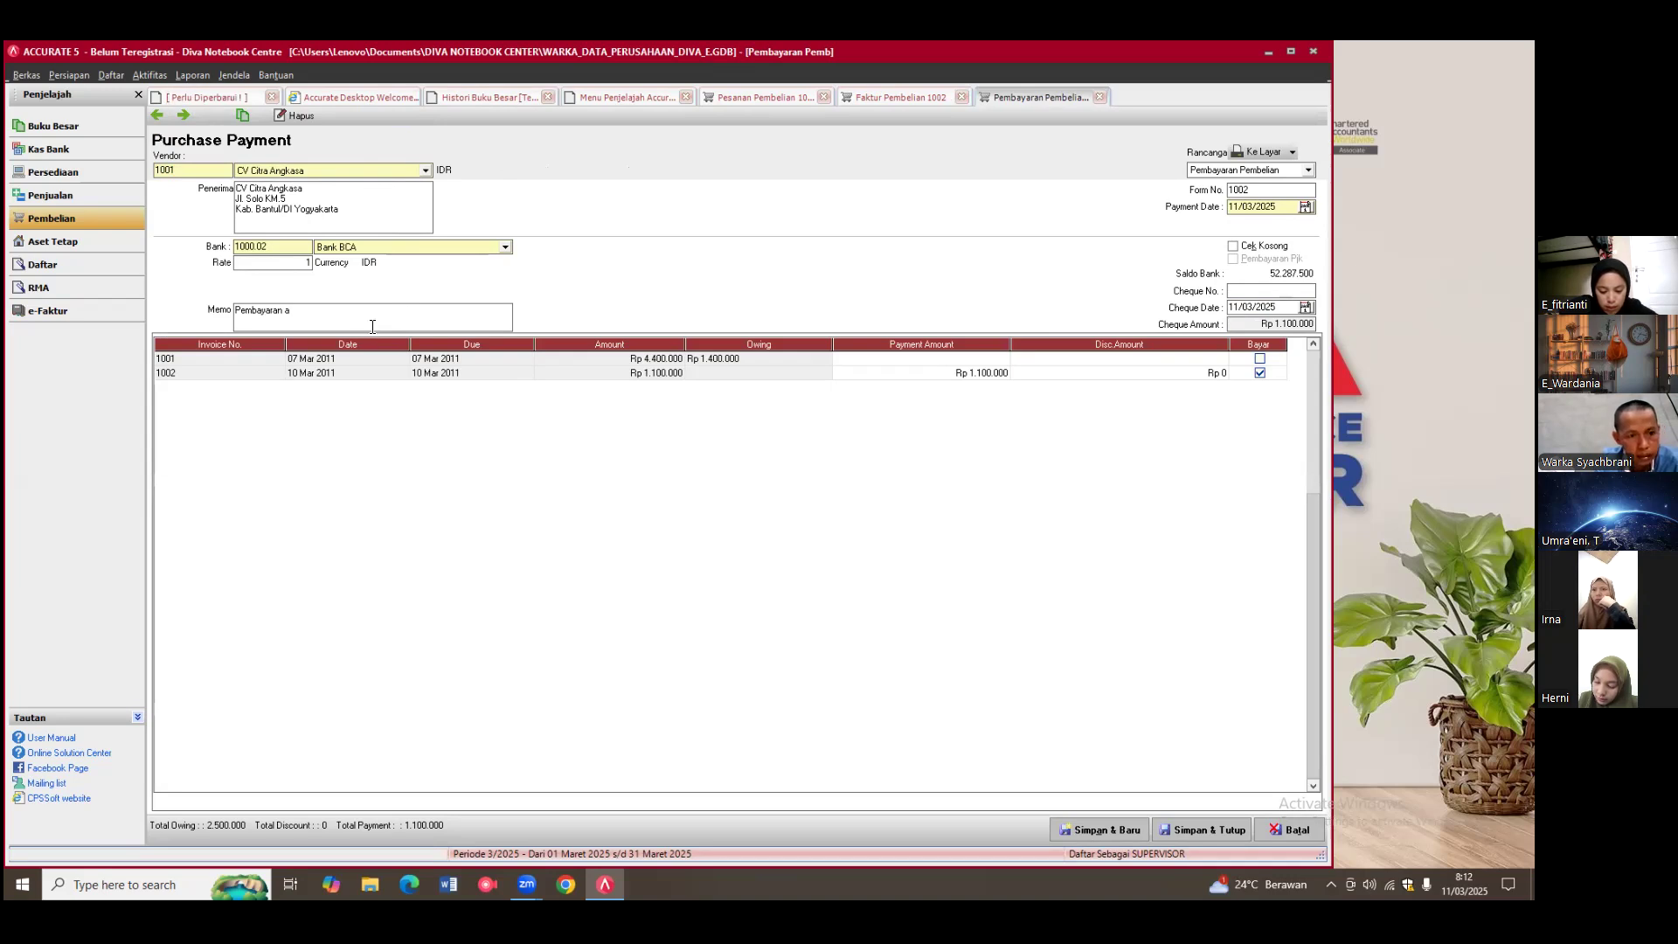
key("BackSpace")
type("uang muka")
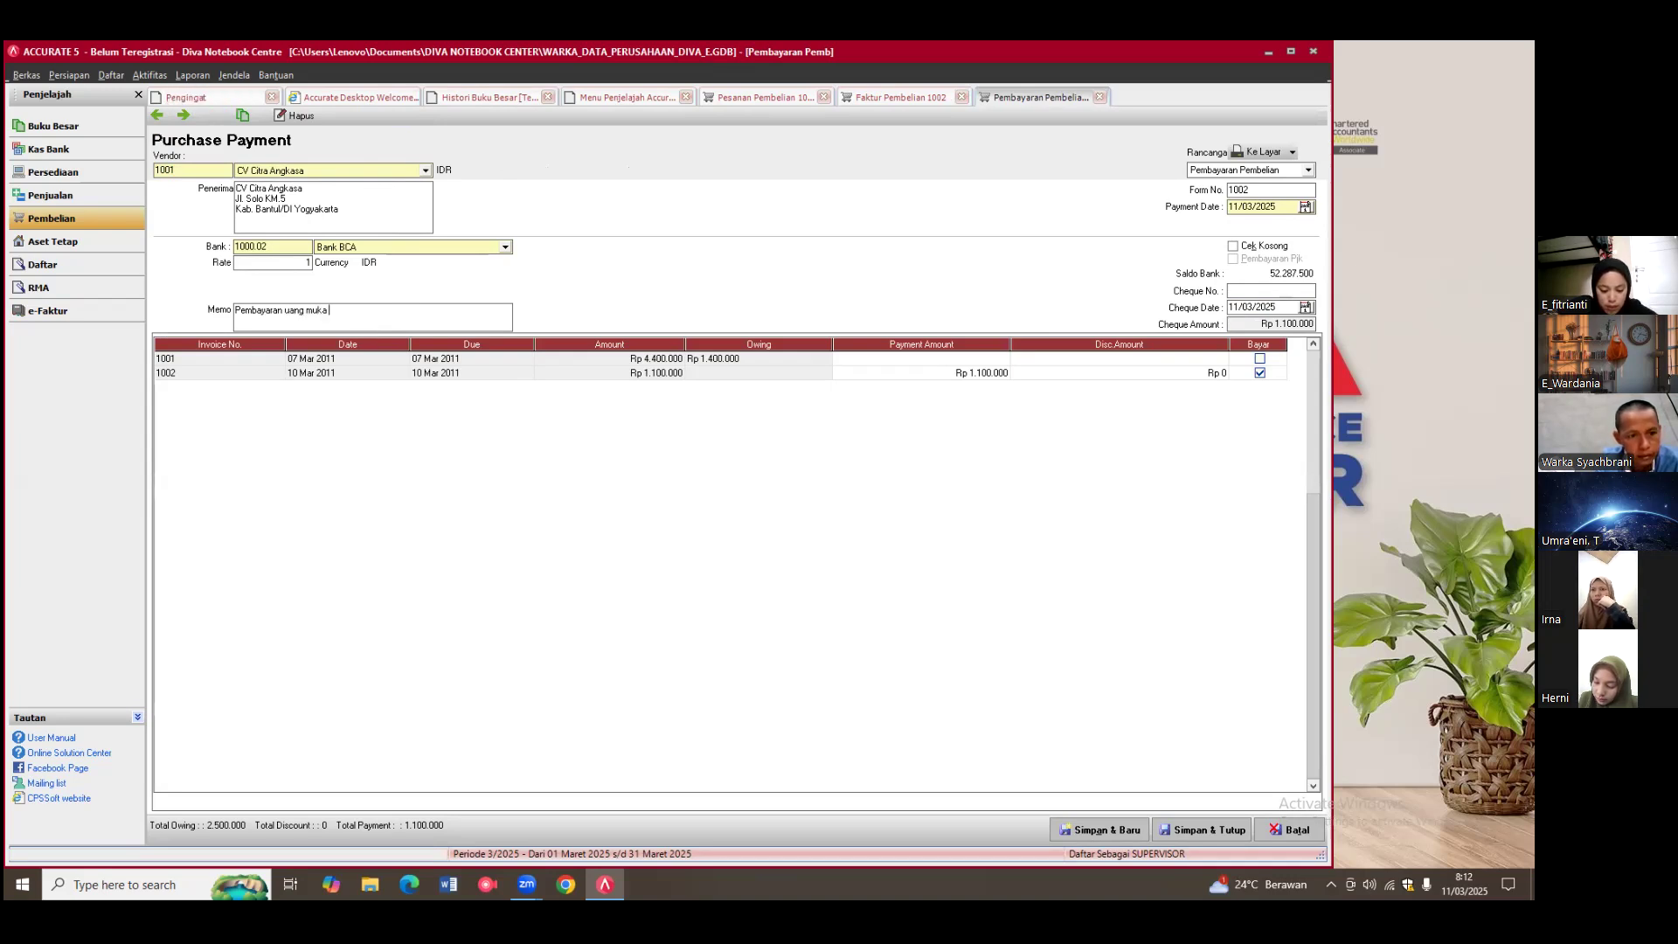
type(" atas ")
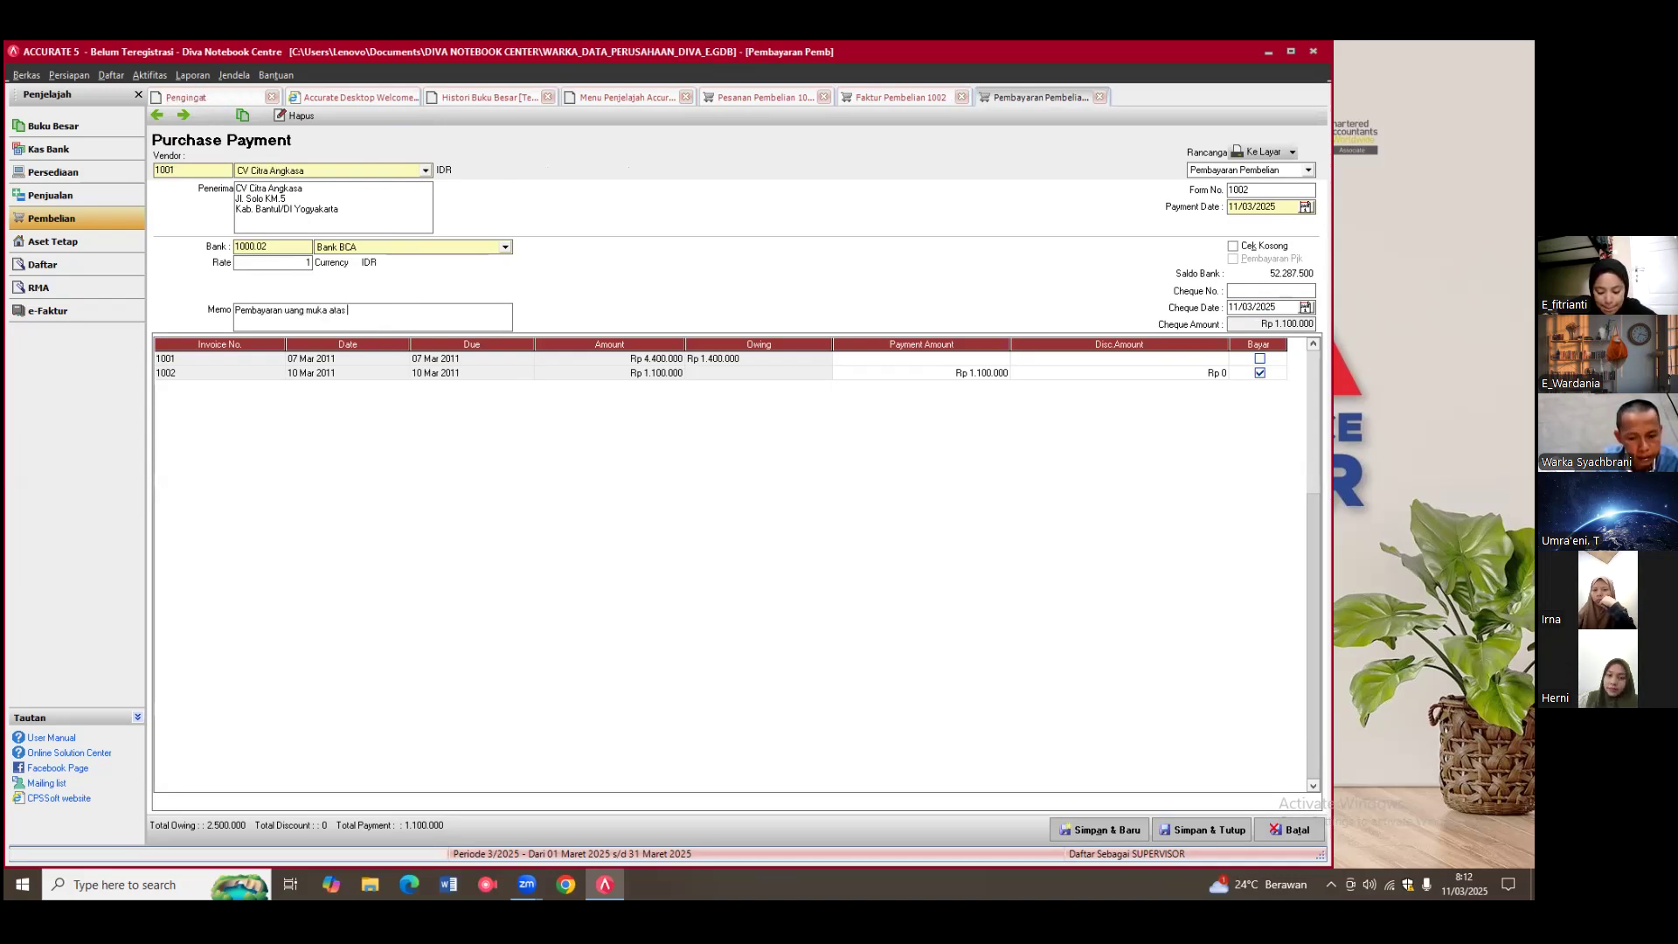
type("pemesanan ")
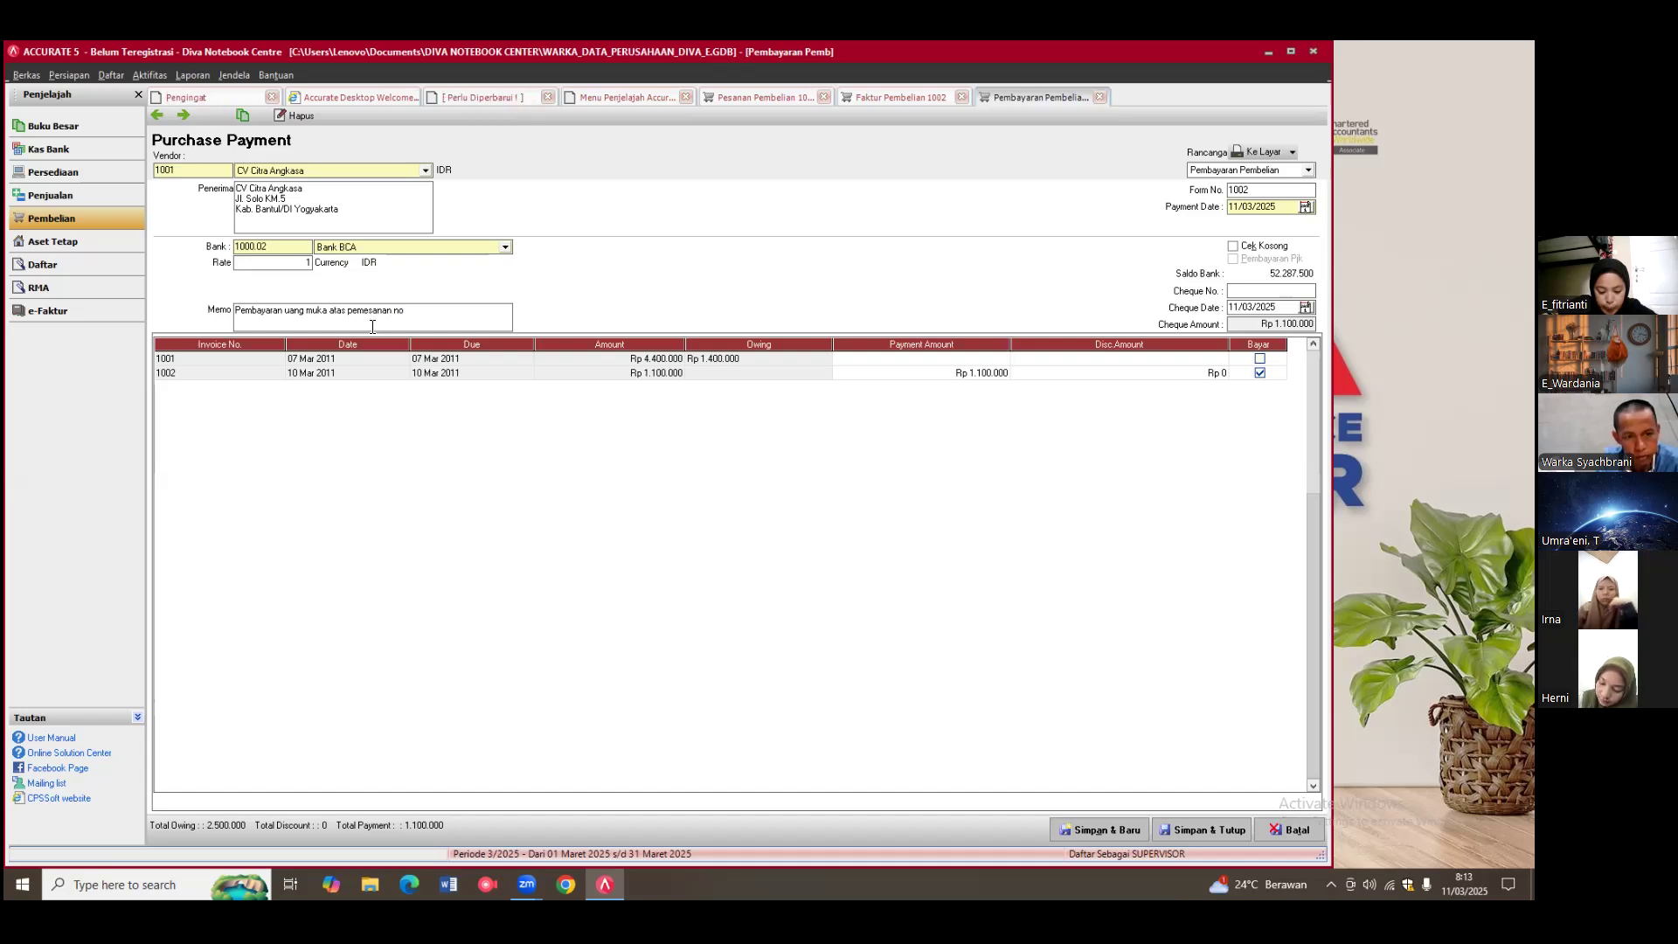
type("no")
key("BackSpace")
type("1")
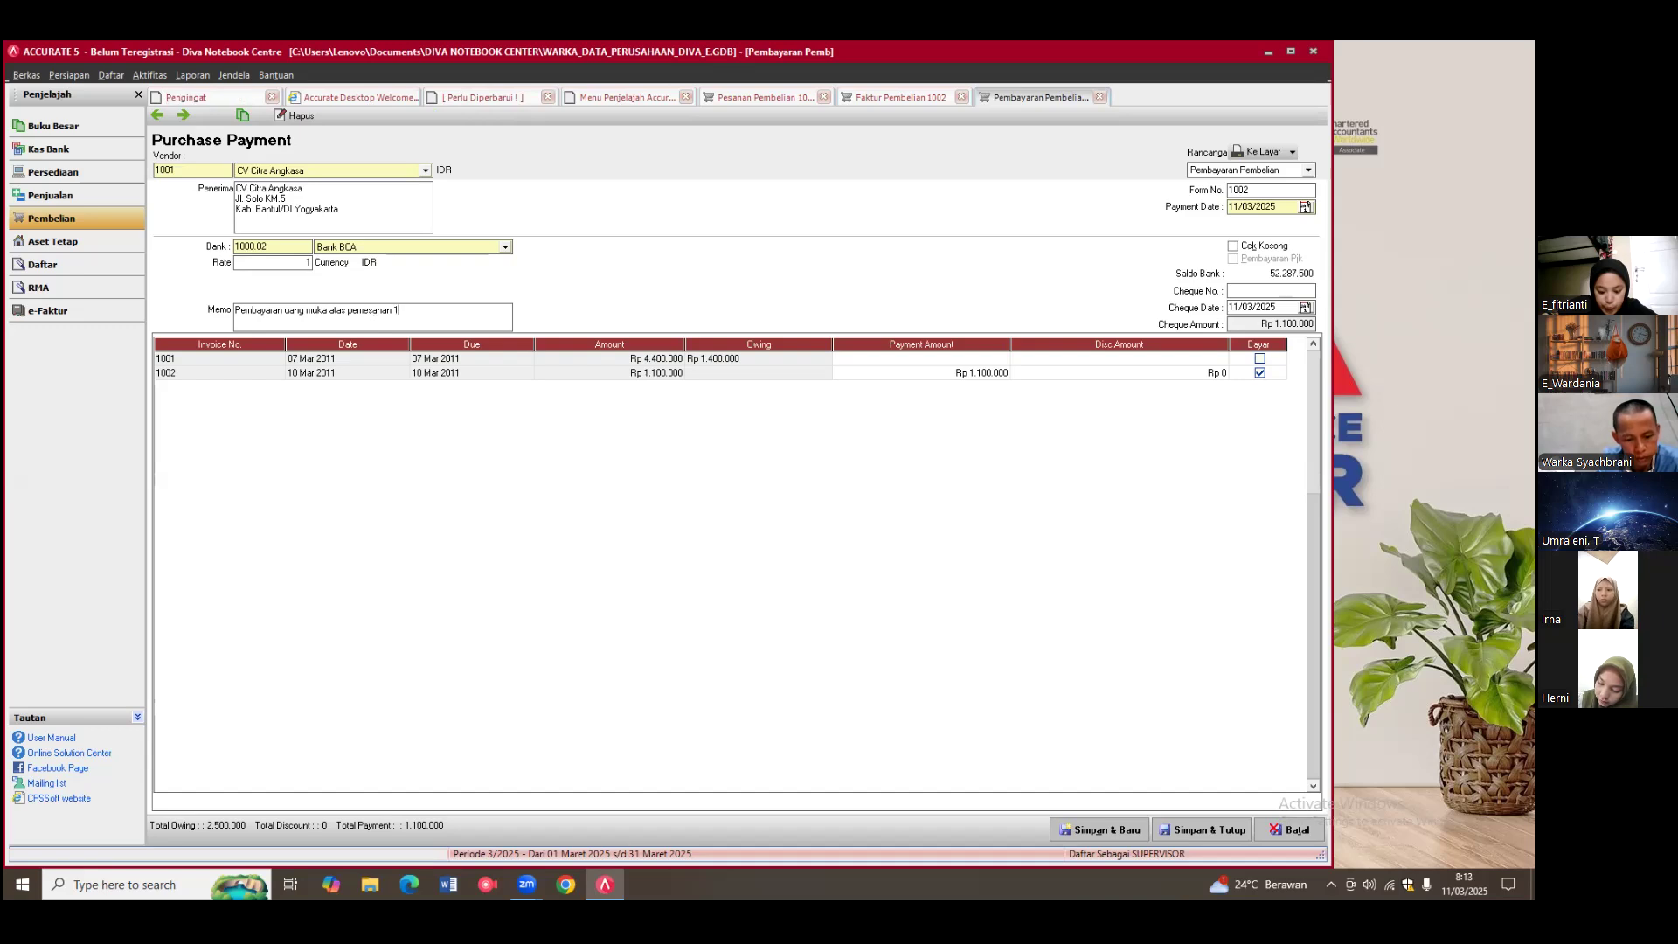
key("BackSpace")
type("2 unit b")
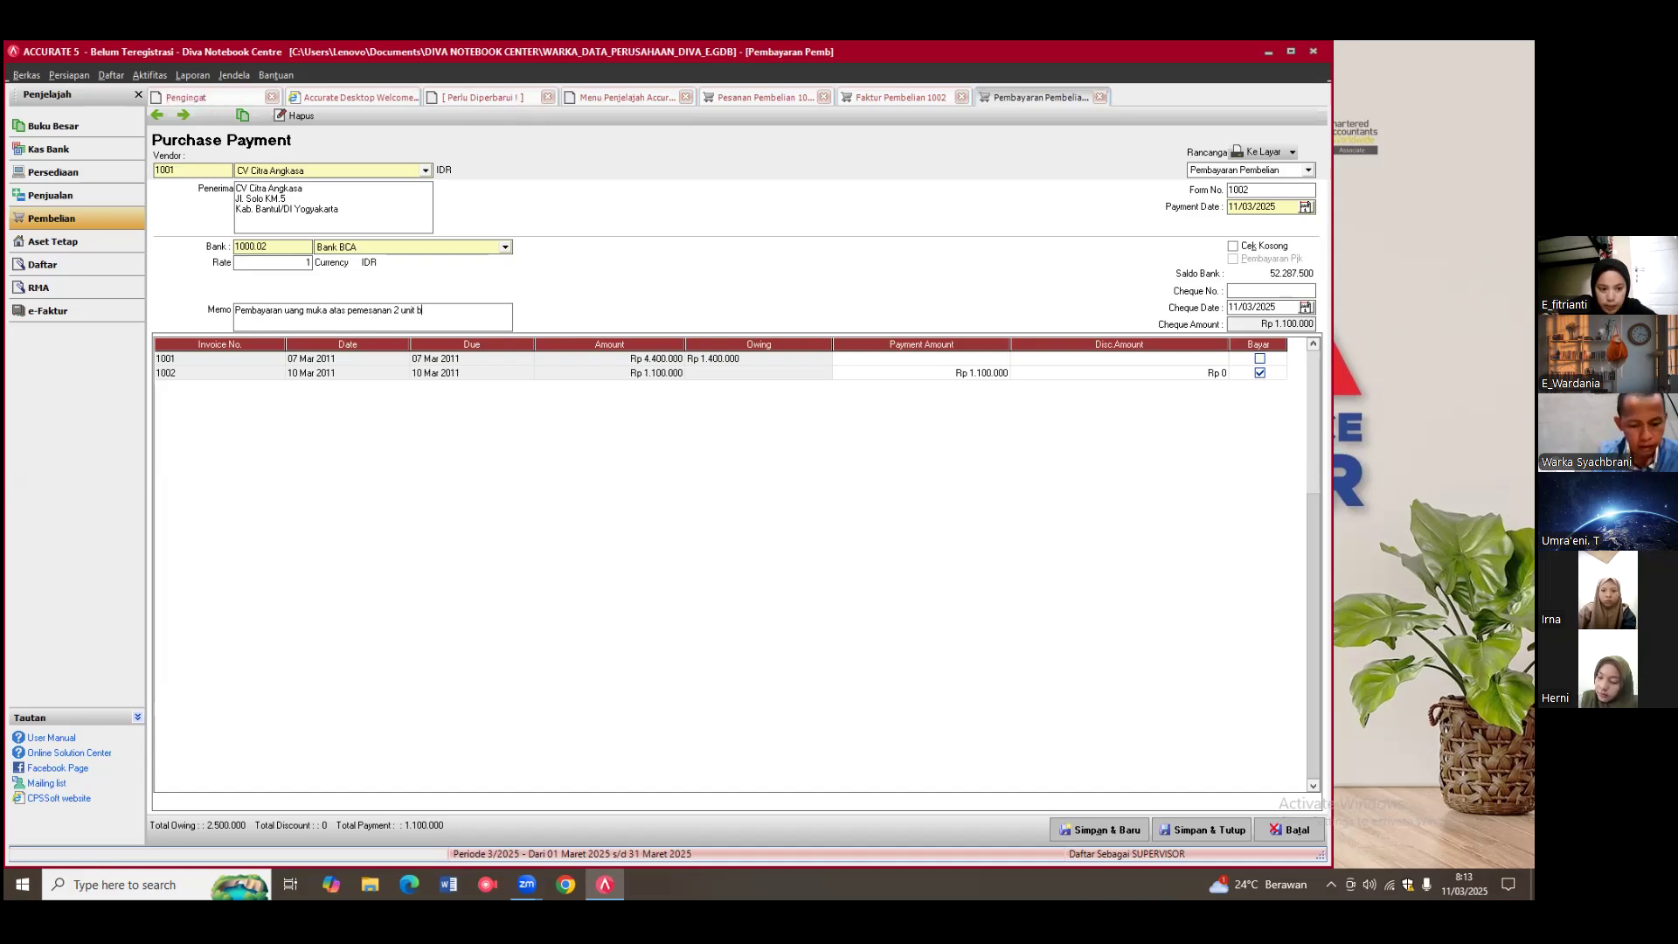
type("notebookcor")
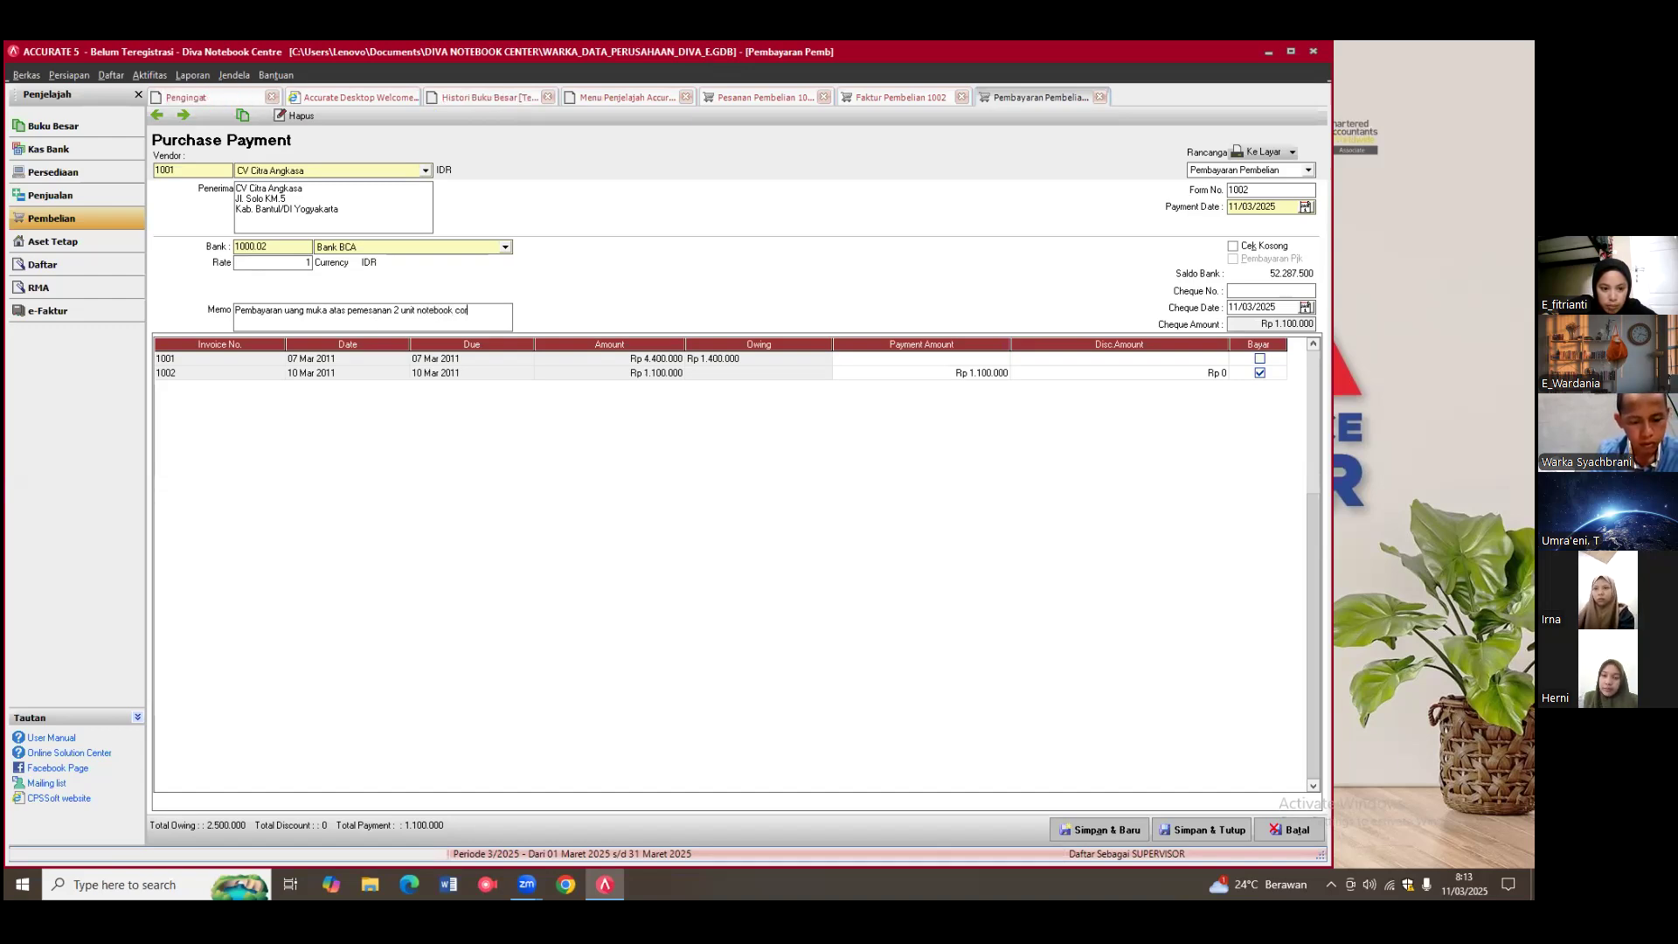
type("e i7")
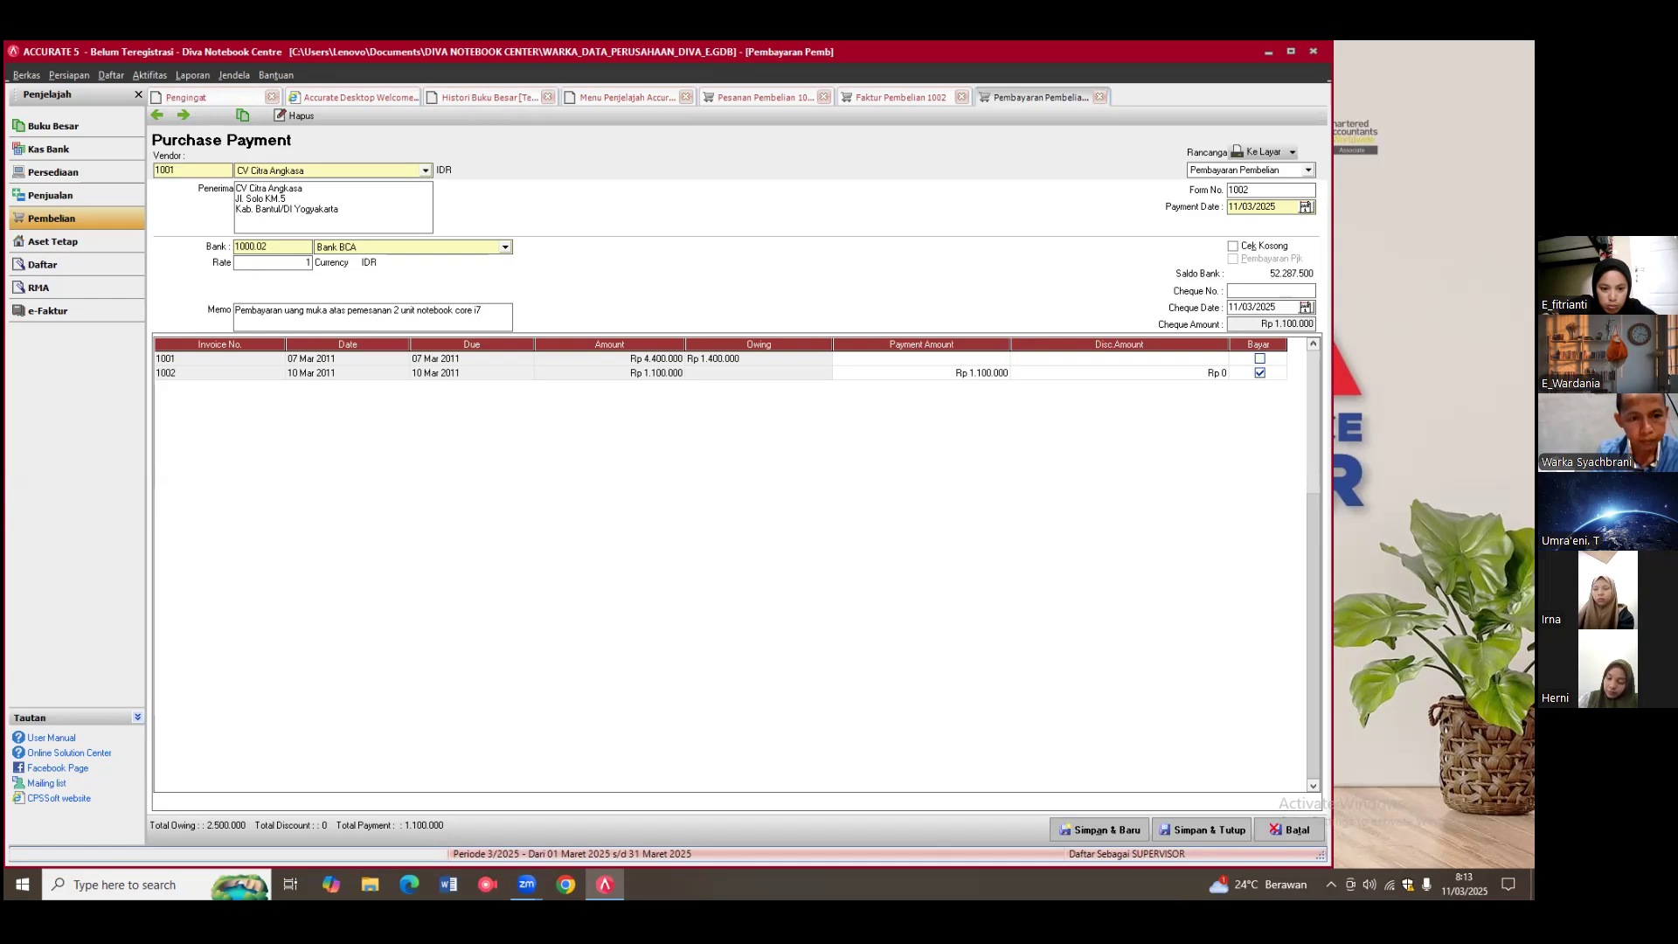
type(" pada ")
type("CV")
type(" C")
type("o")
type("tra Angkla")
key("BackSpace")
key("BackSpace")
type("asa")
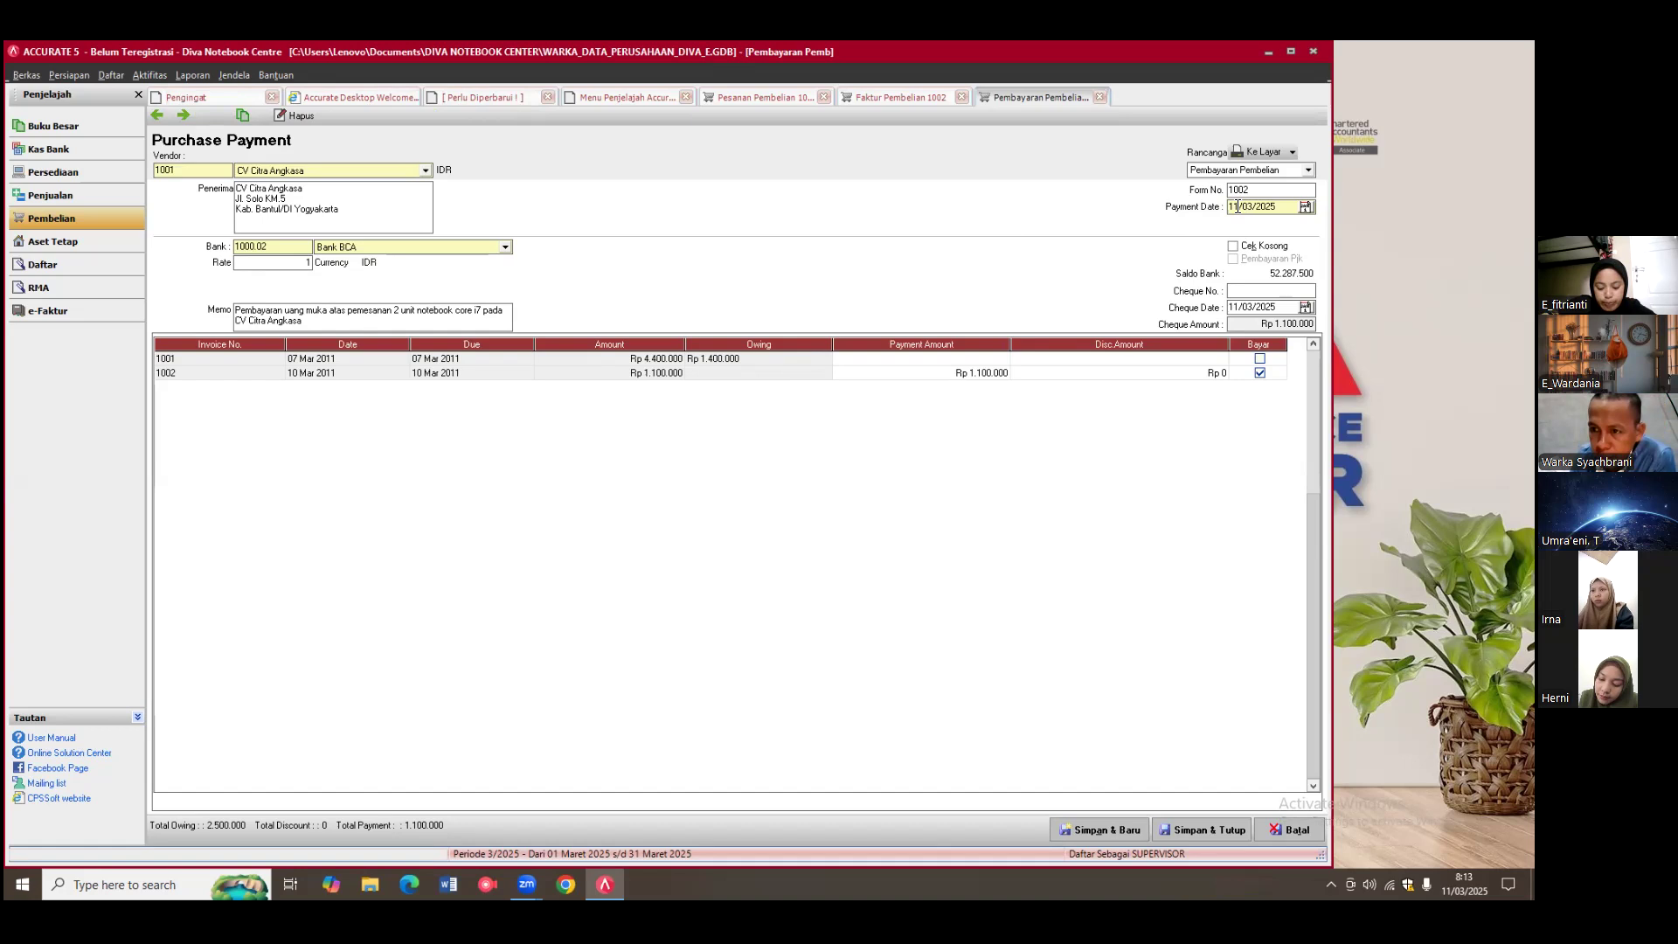
Step: Set both the payment date and the cheque date of the purchase payment to 10/03/2011
left_click_drag(1237, 208, 1230, 205)
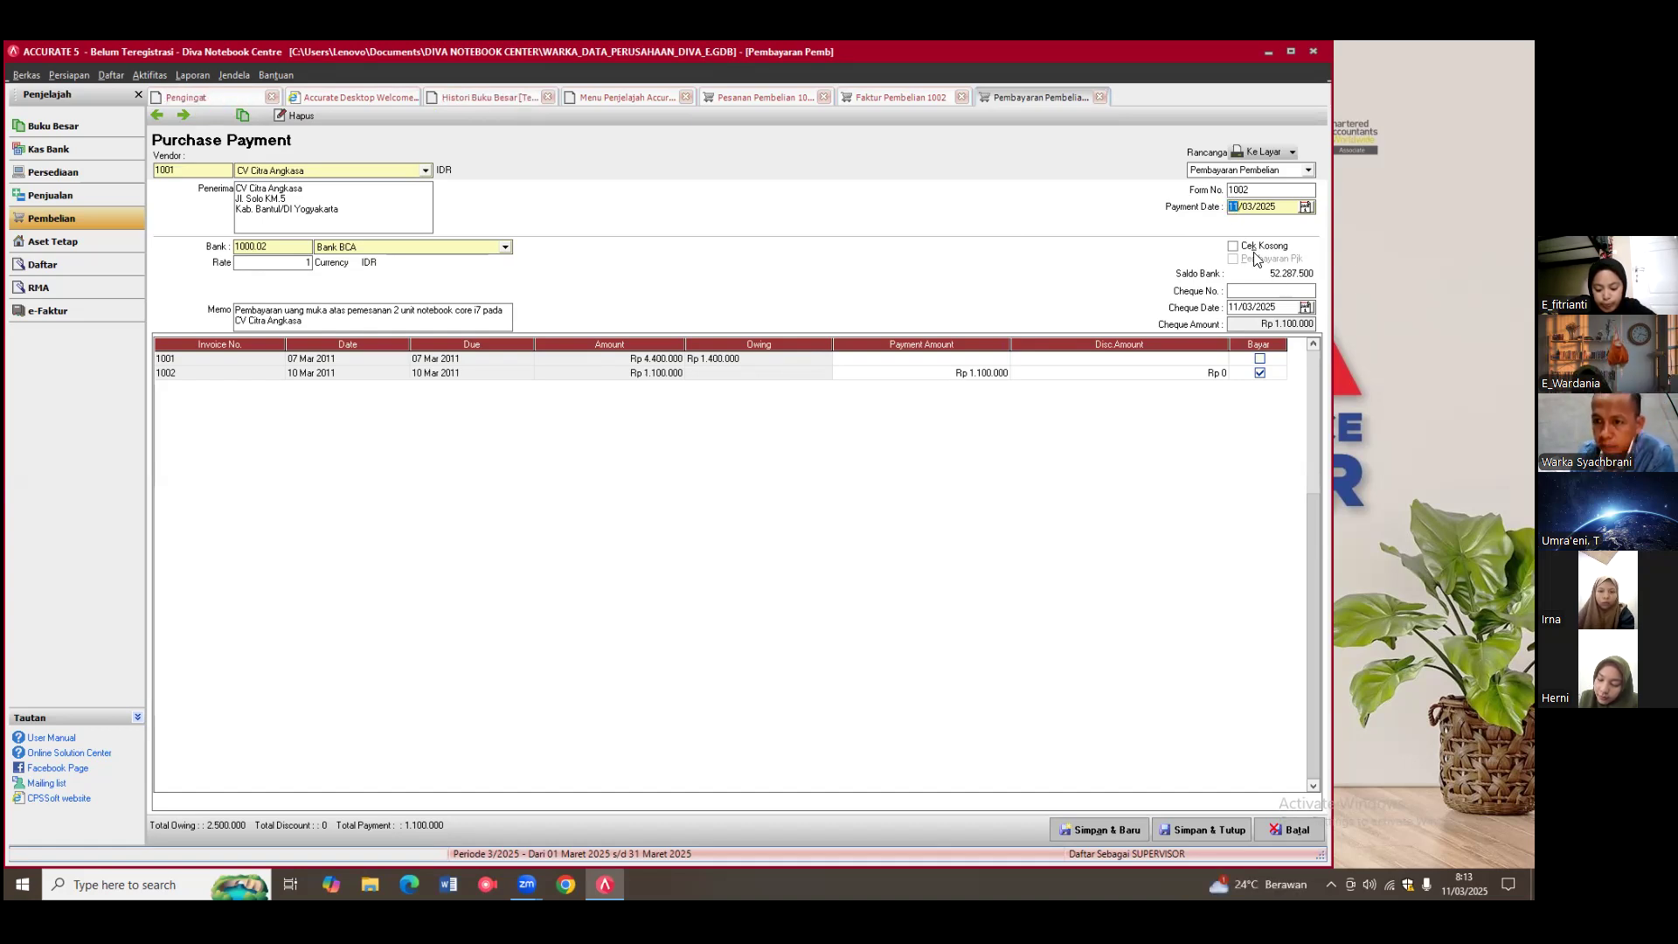
type("10/03/")
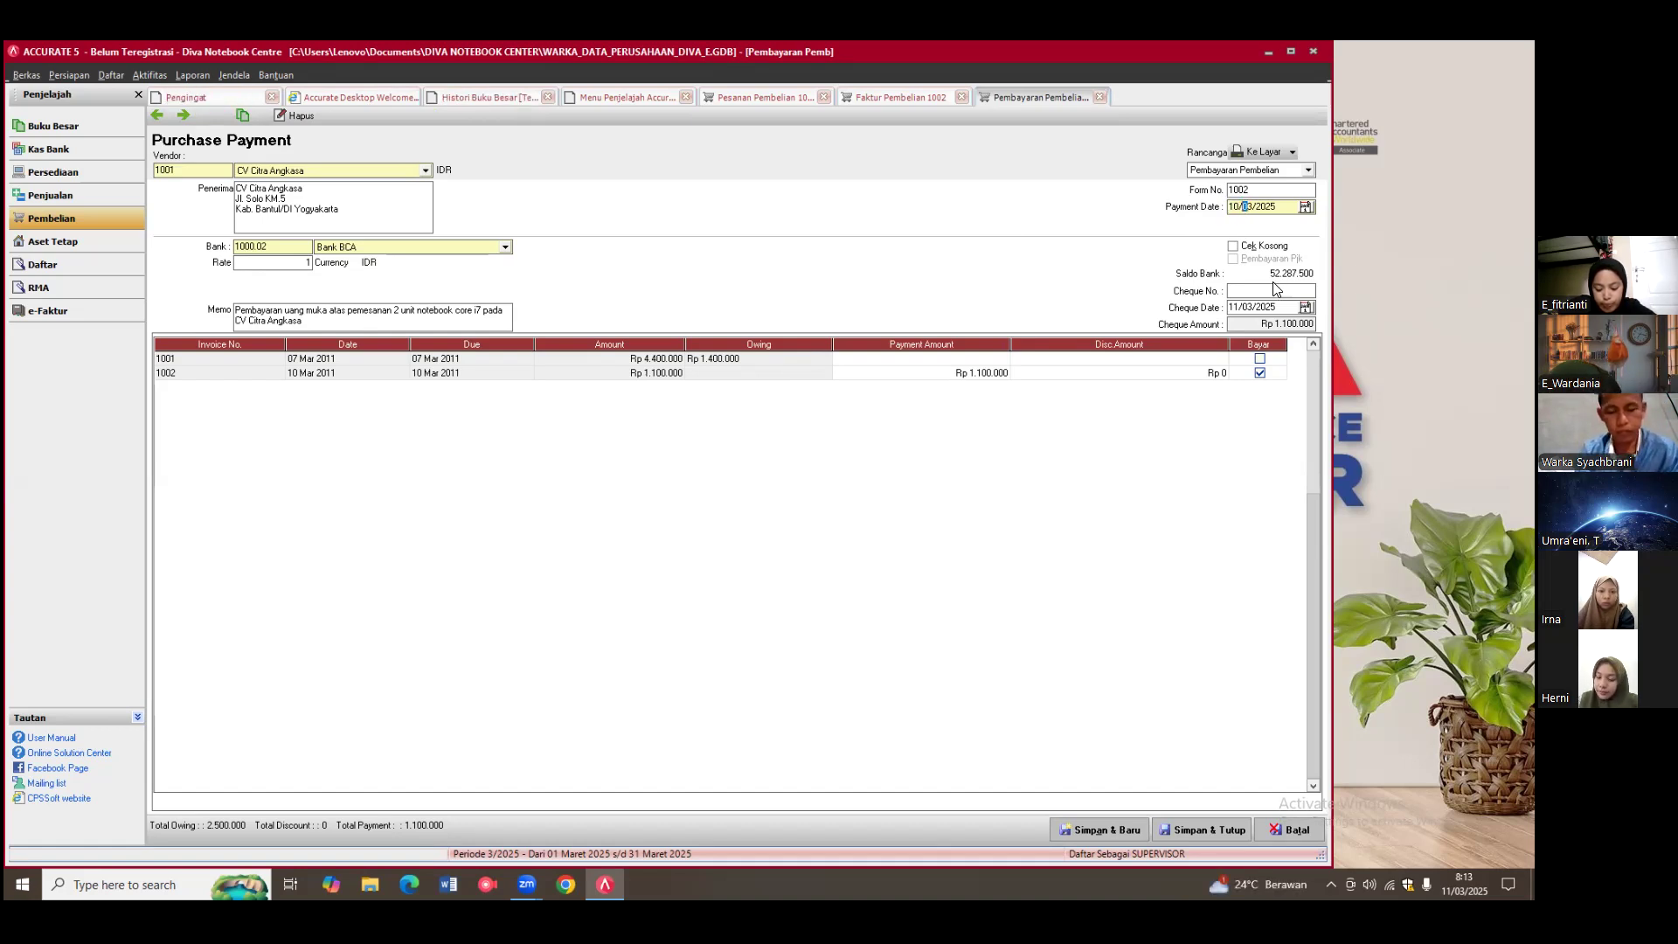
type("2011")
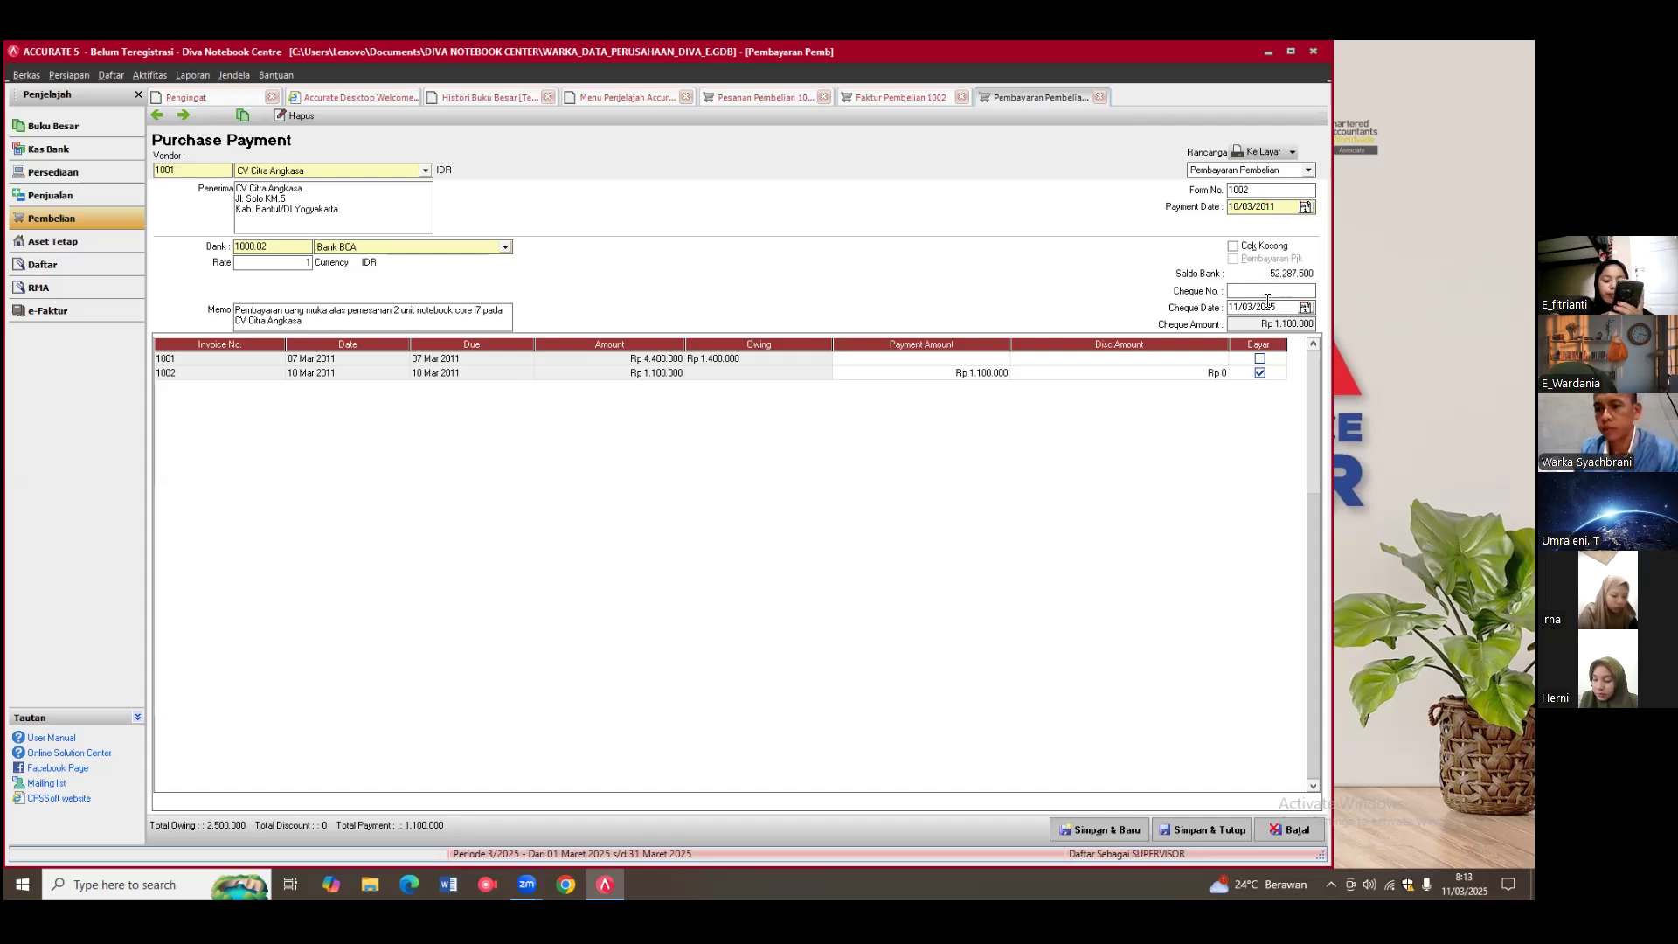
left_click(1232, 307)
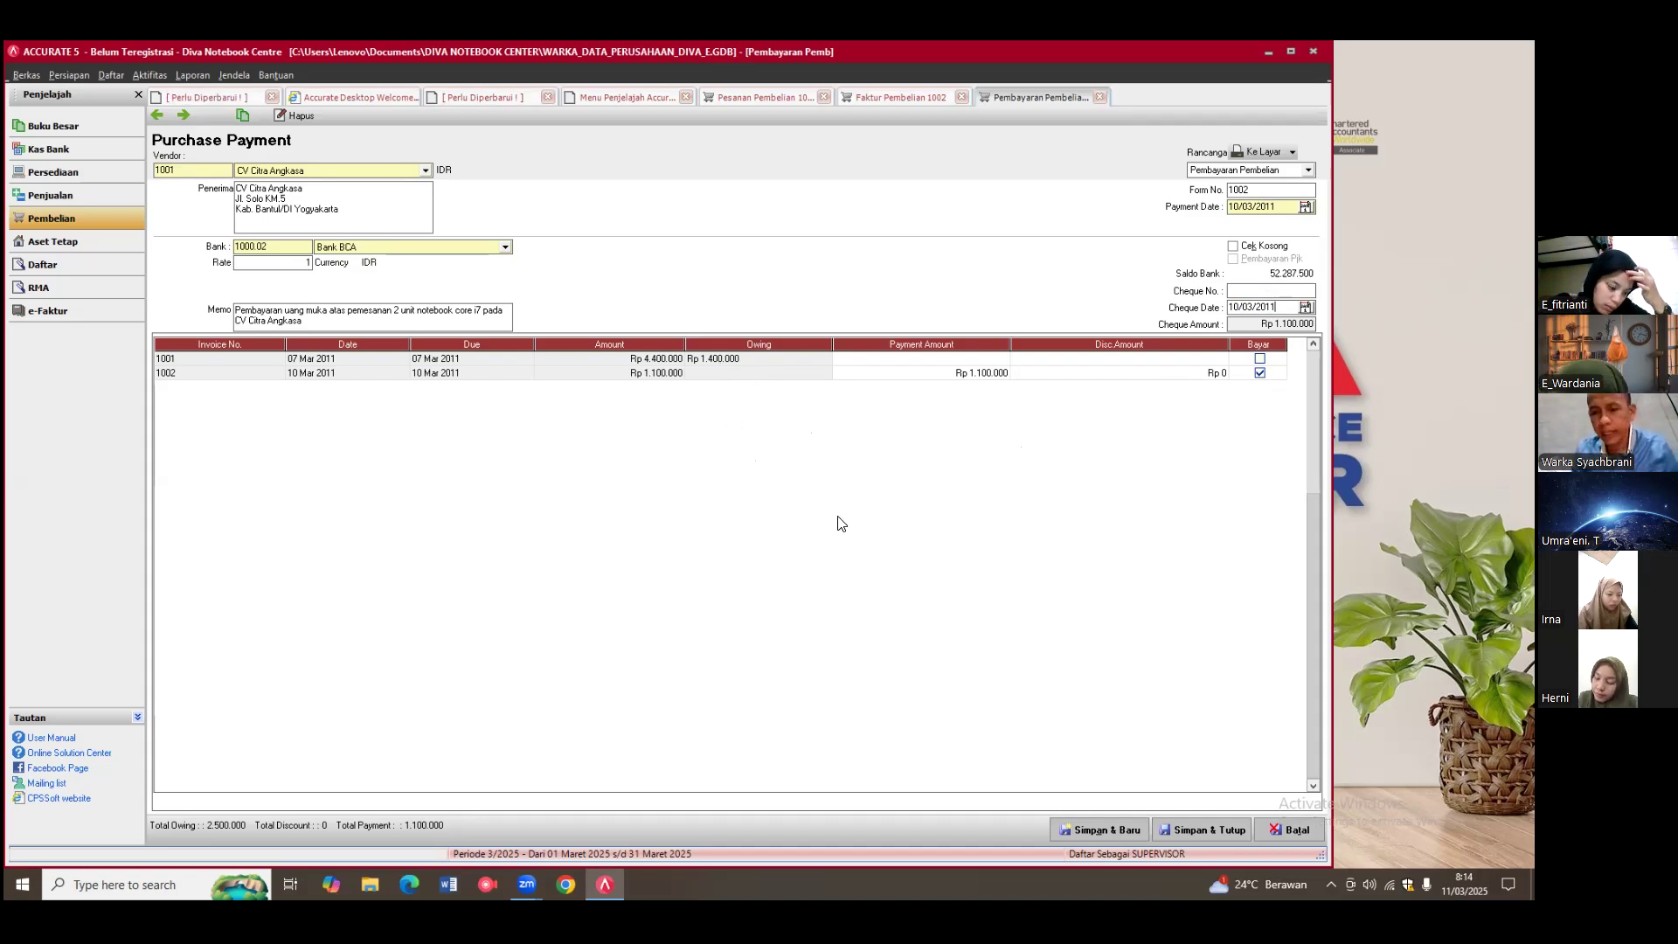
Step: Save and close the purchase payment, its down-payment invoice and the originating purchase order
left_click(1218, 831)
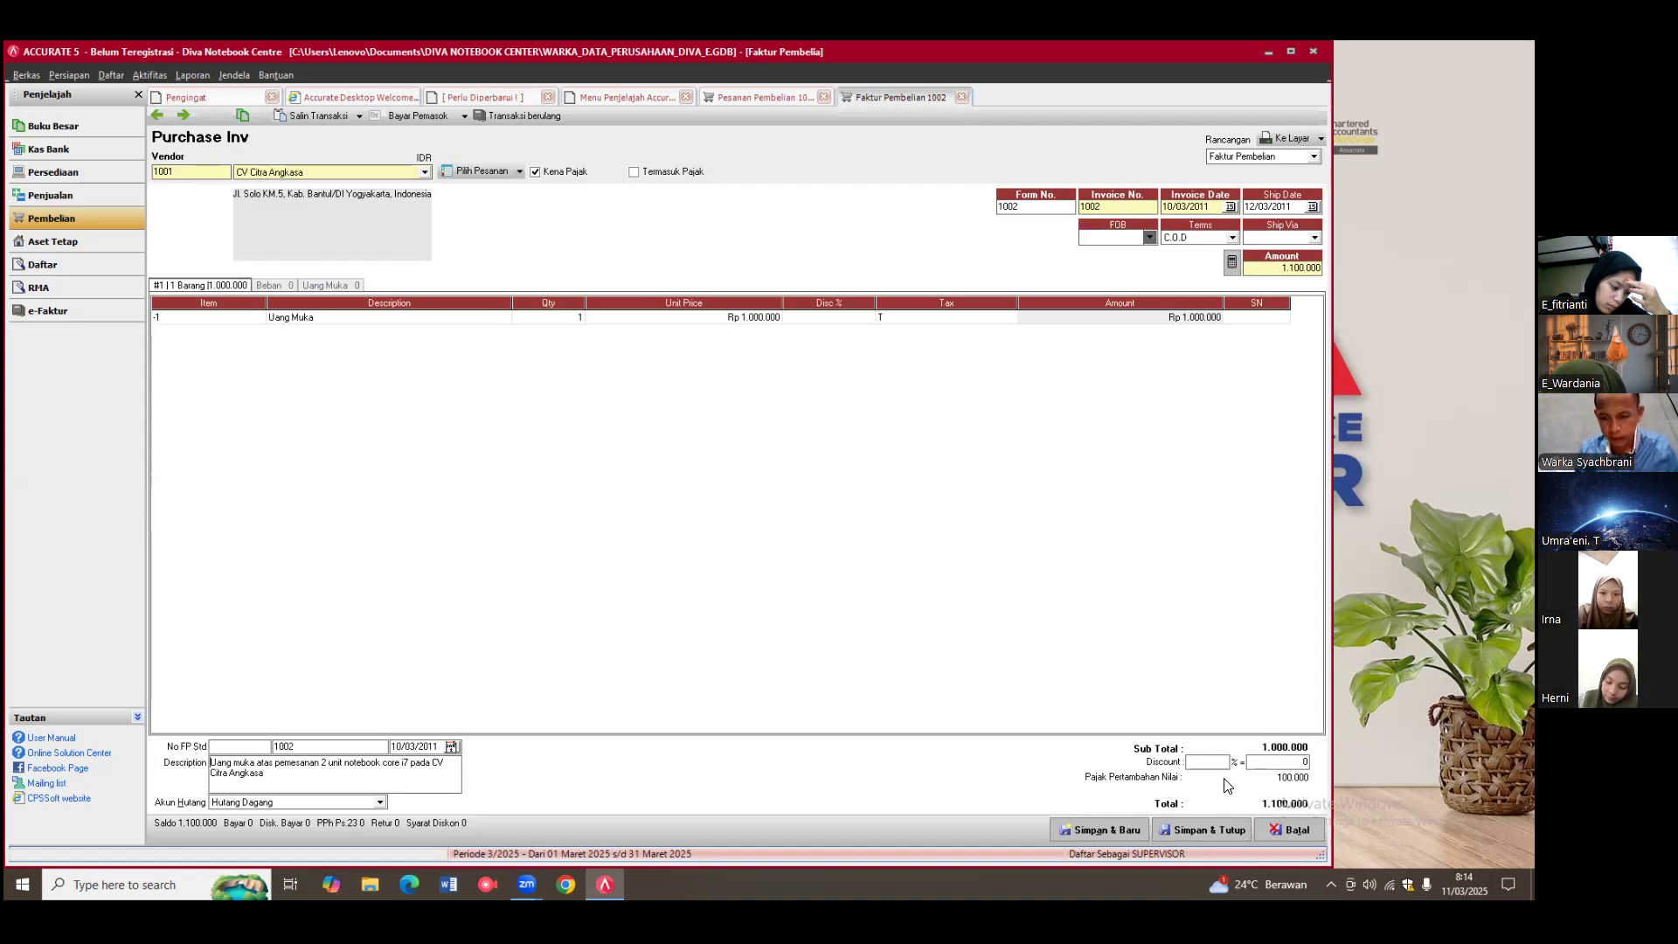
left_click(1204, 829)
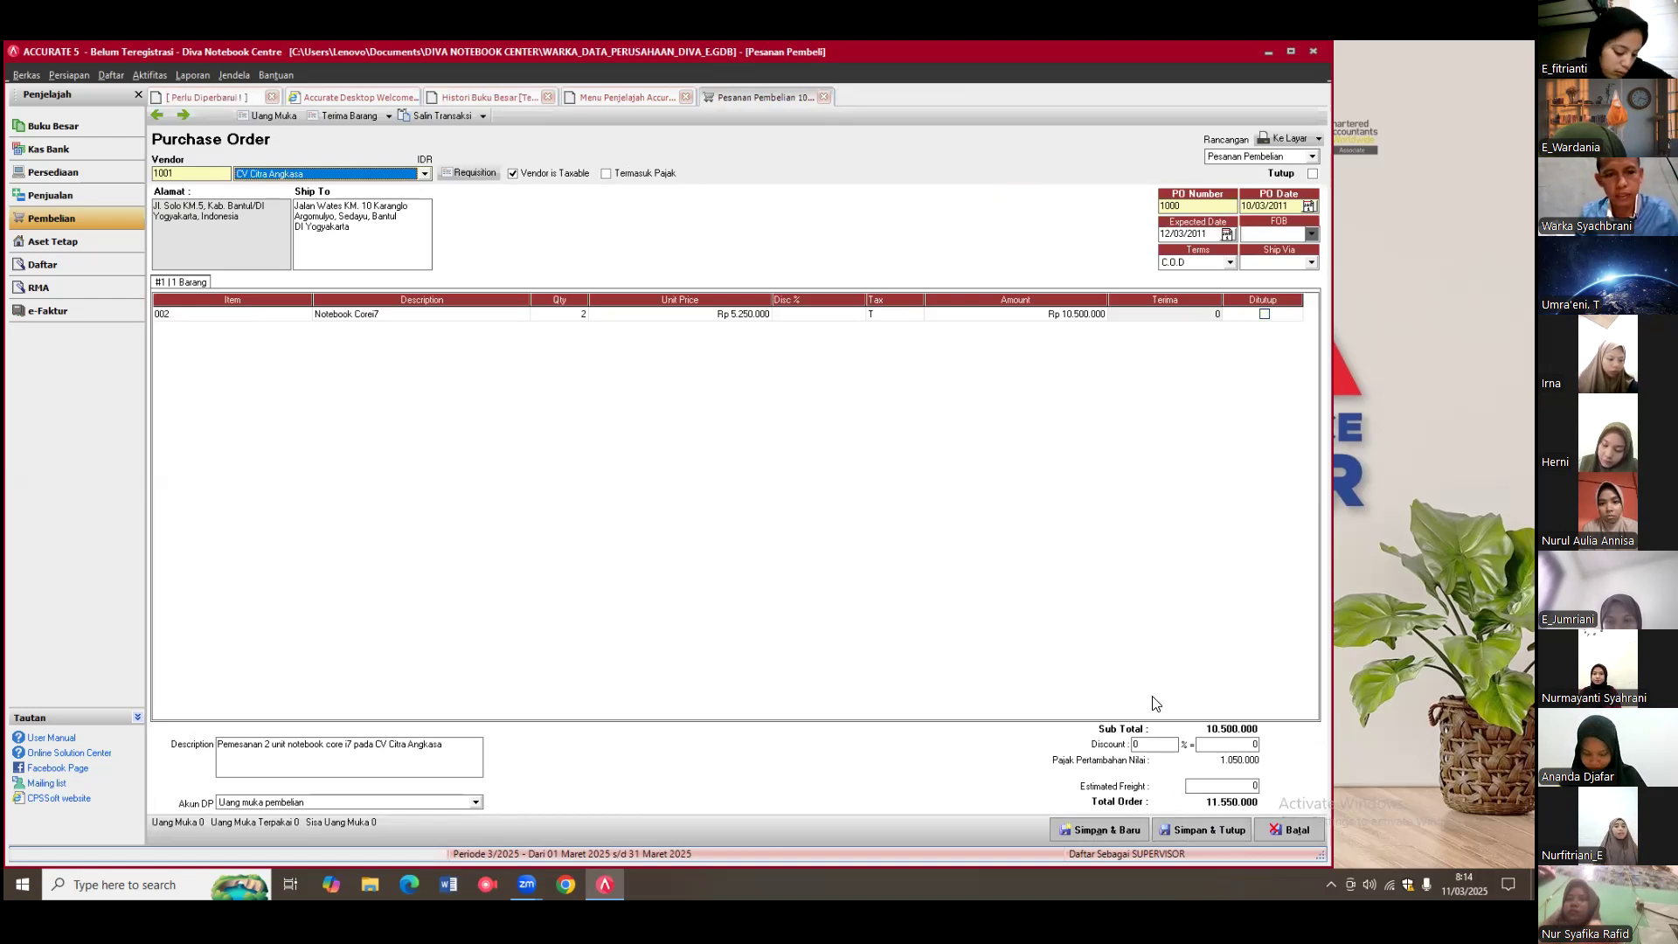
left_click(1197, 830)
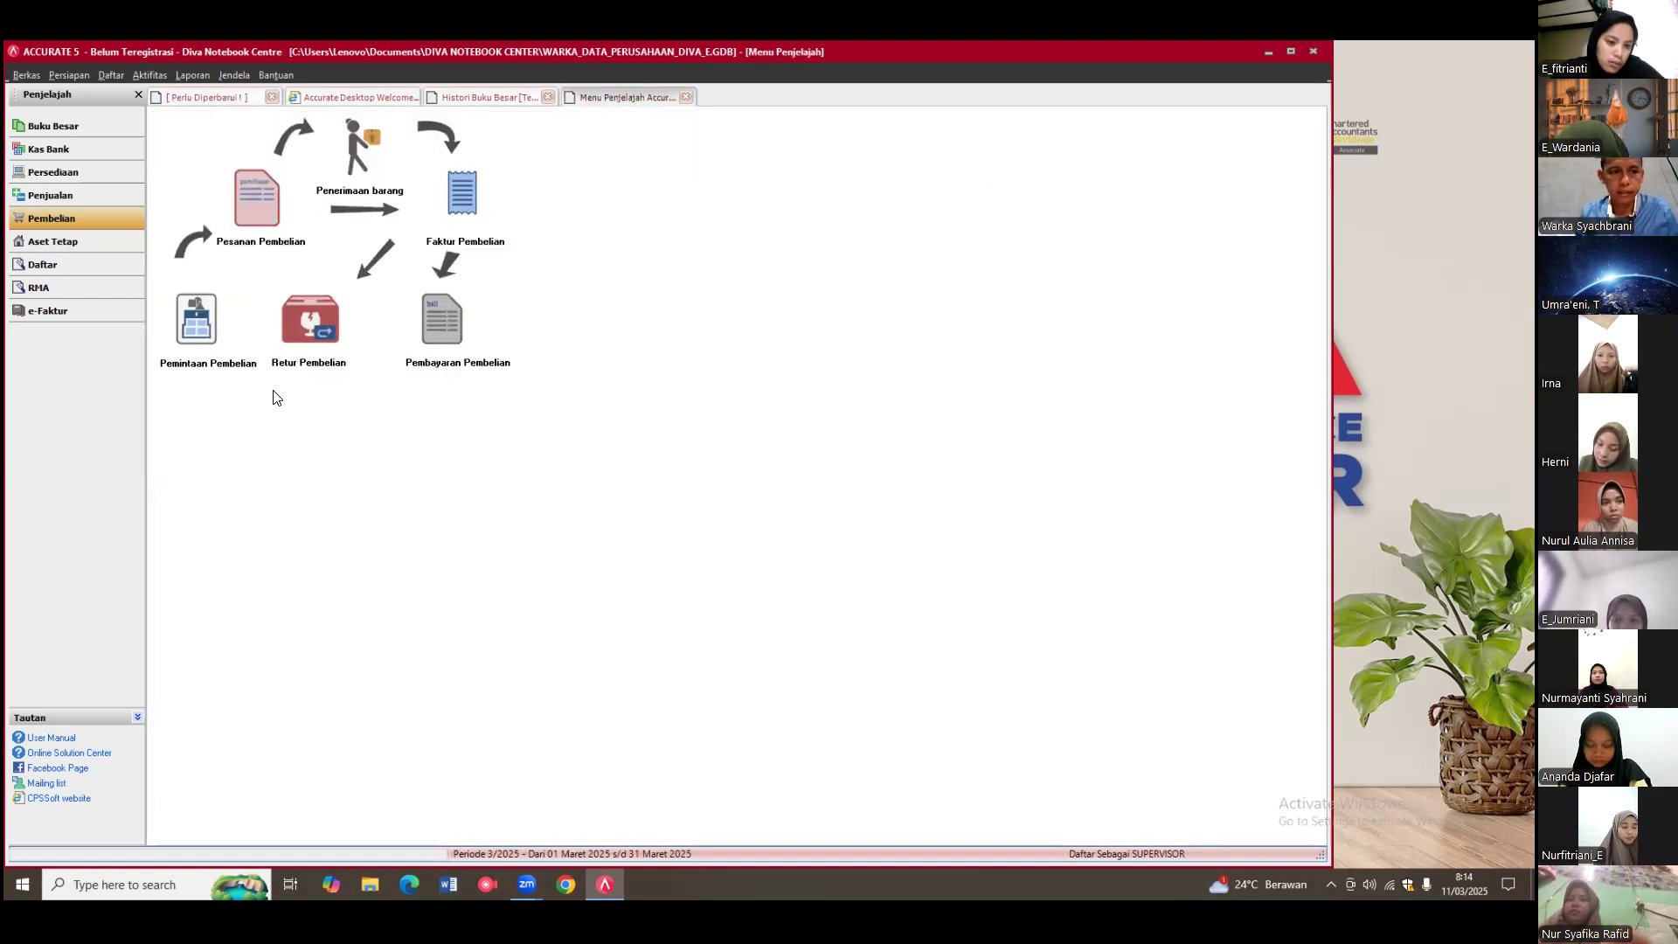
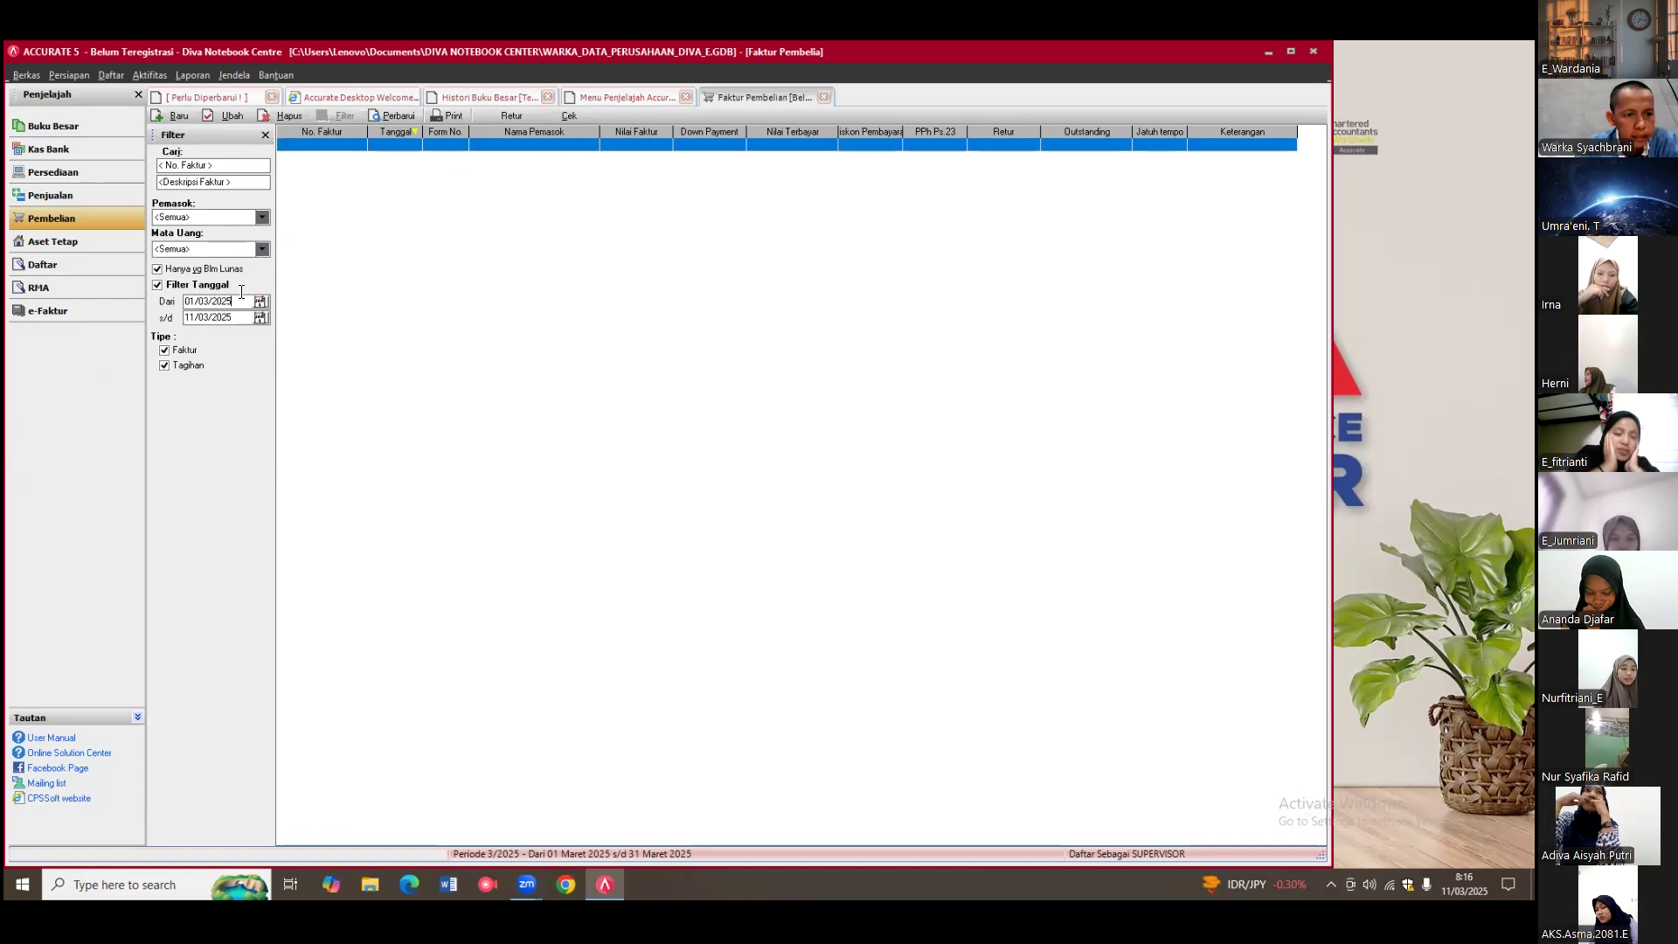
Step: Filter the unpaid purchase invoice list to start from 01/03/2011
left_click(227, 301)
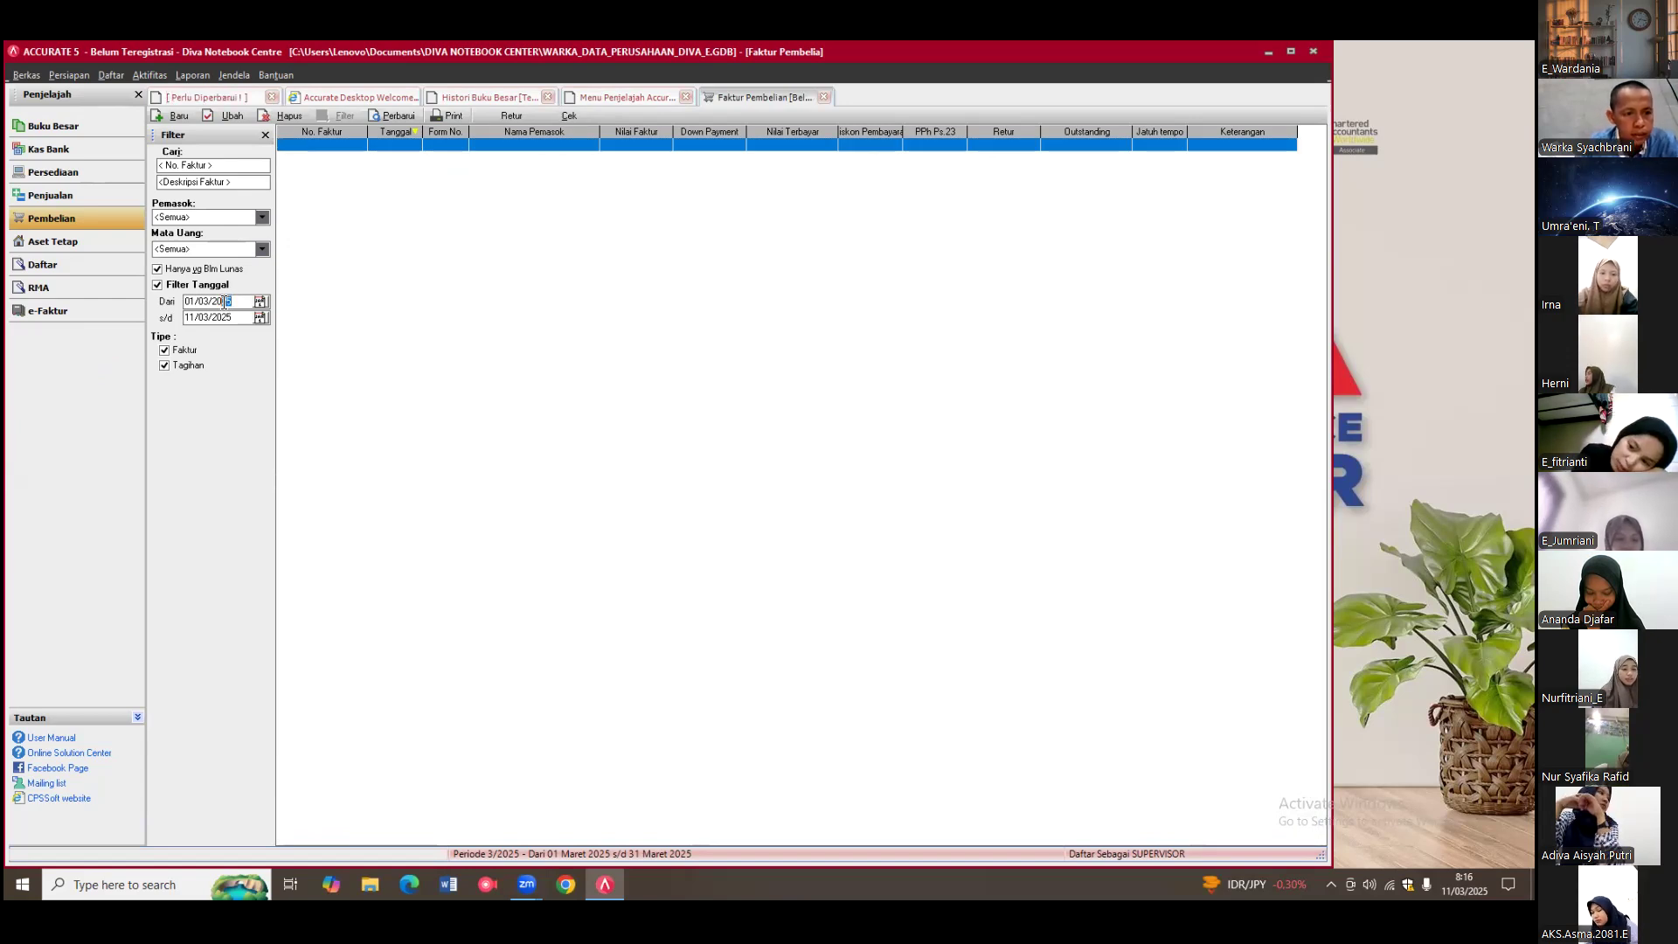
key("Tab")
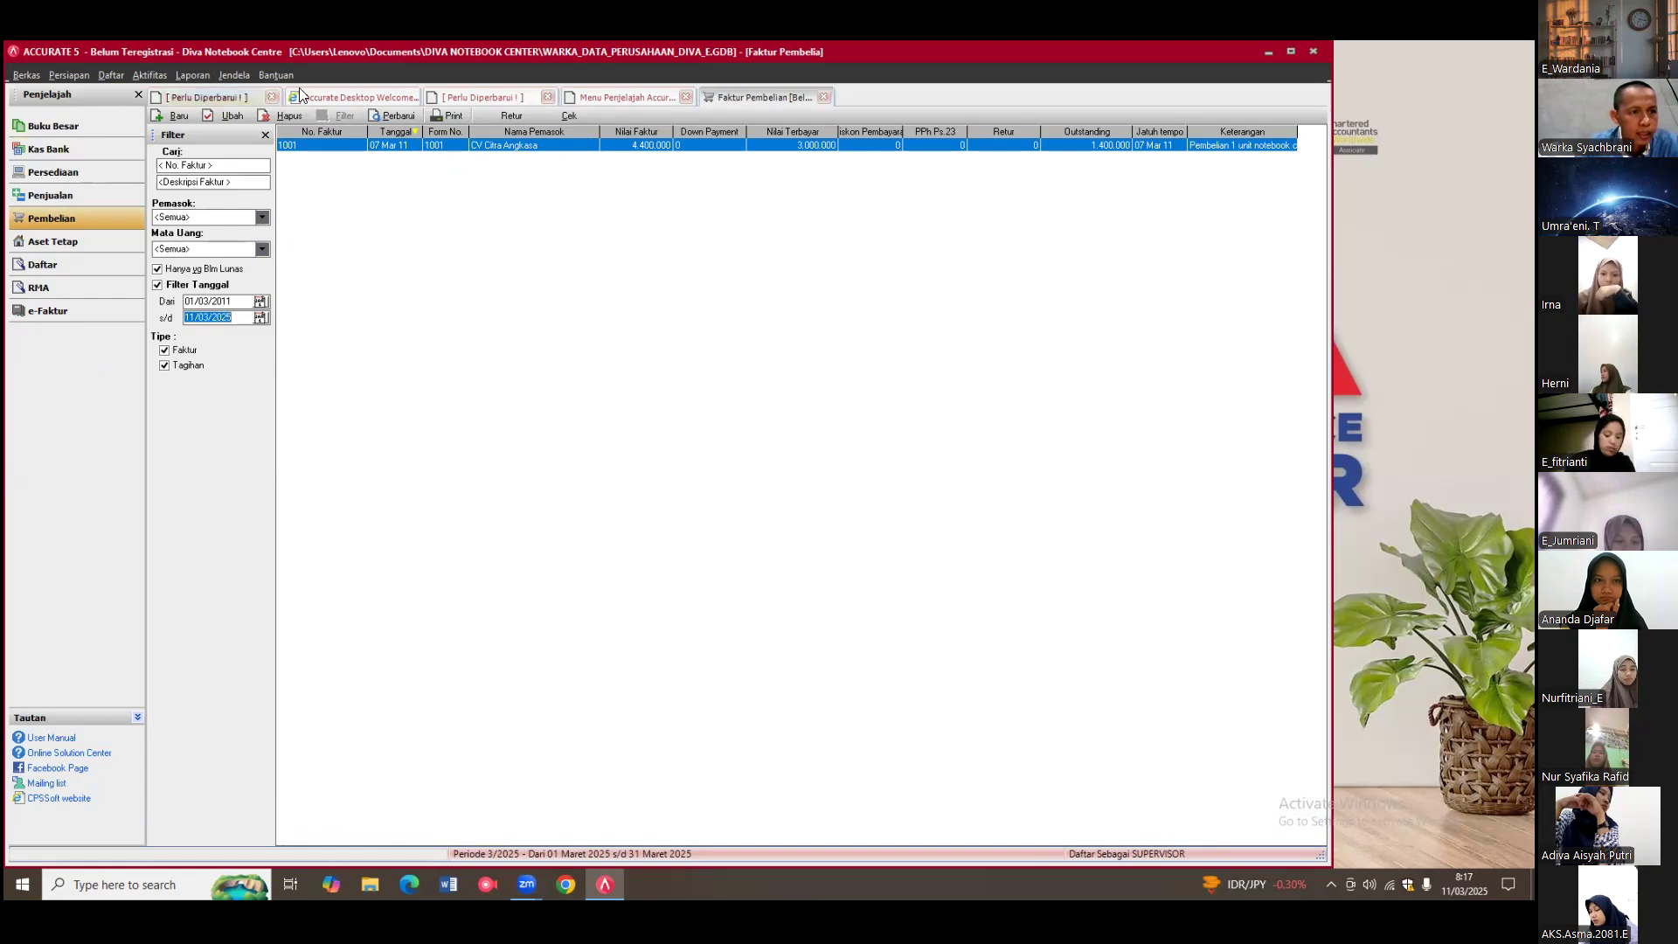
Step: Examine the 10 March 2011 down-payment invoice and payment entries at the end of the general ledger history
left_click(205, 98)
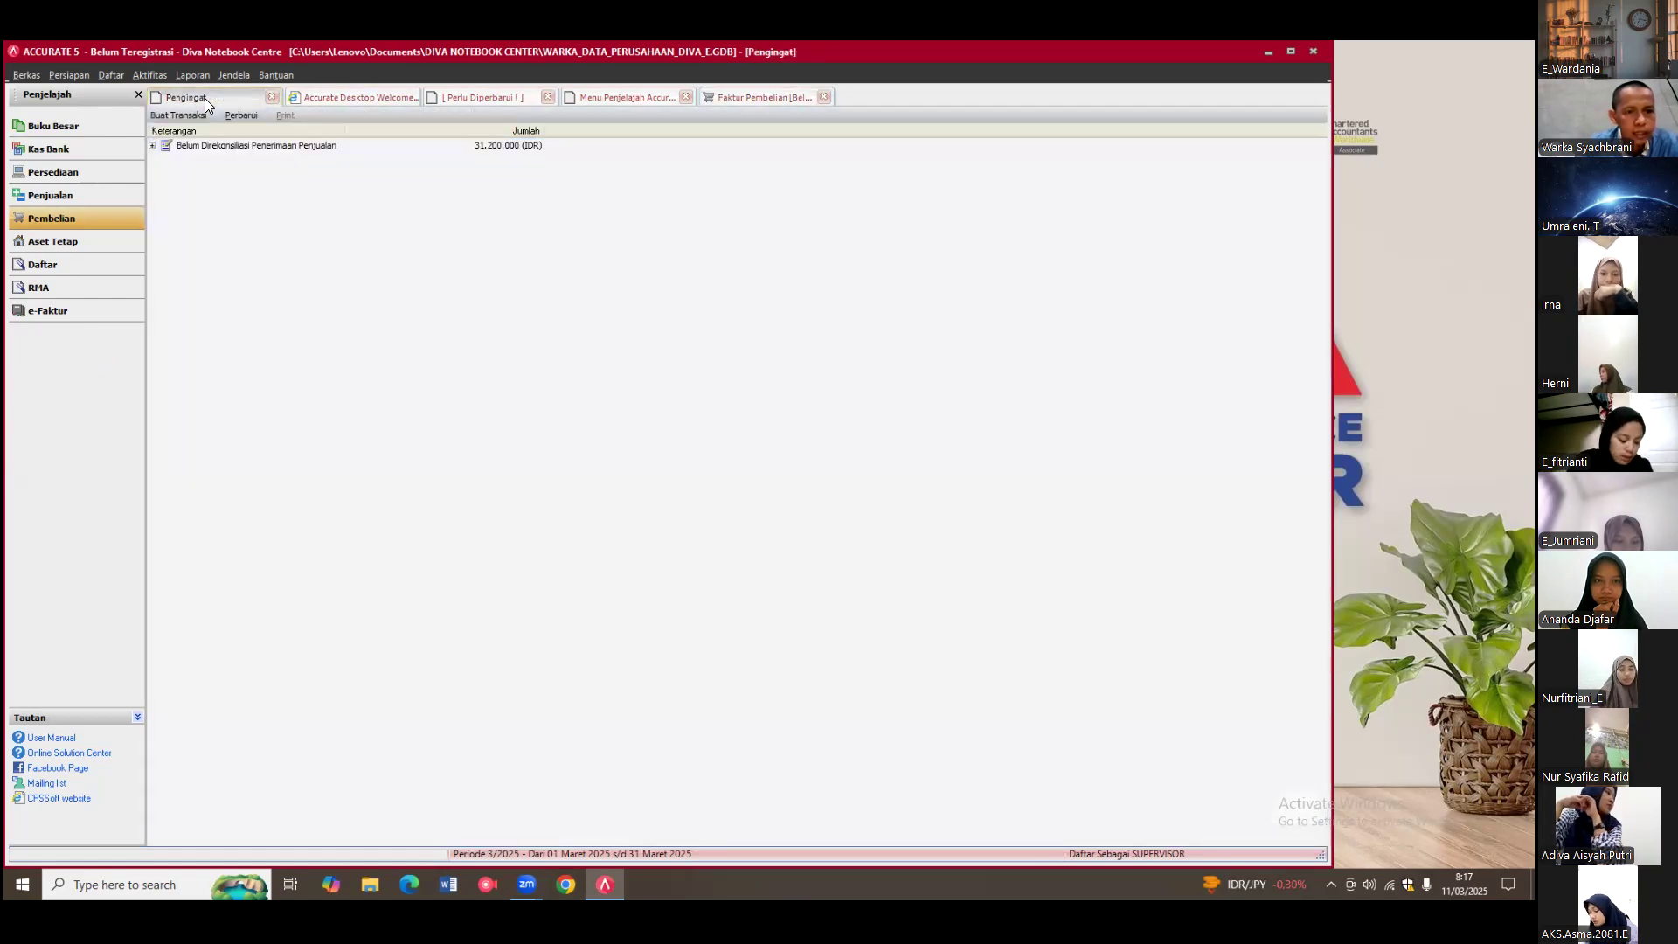
left_click(502, 100)
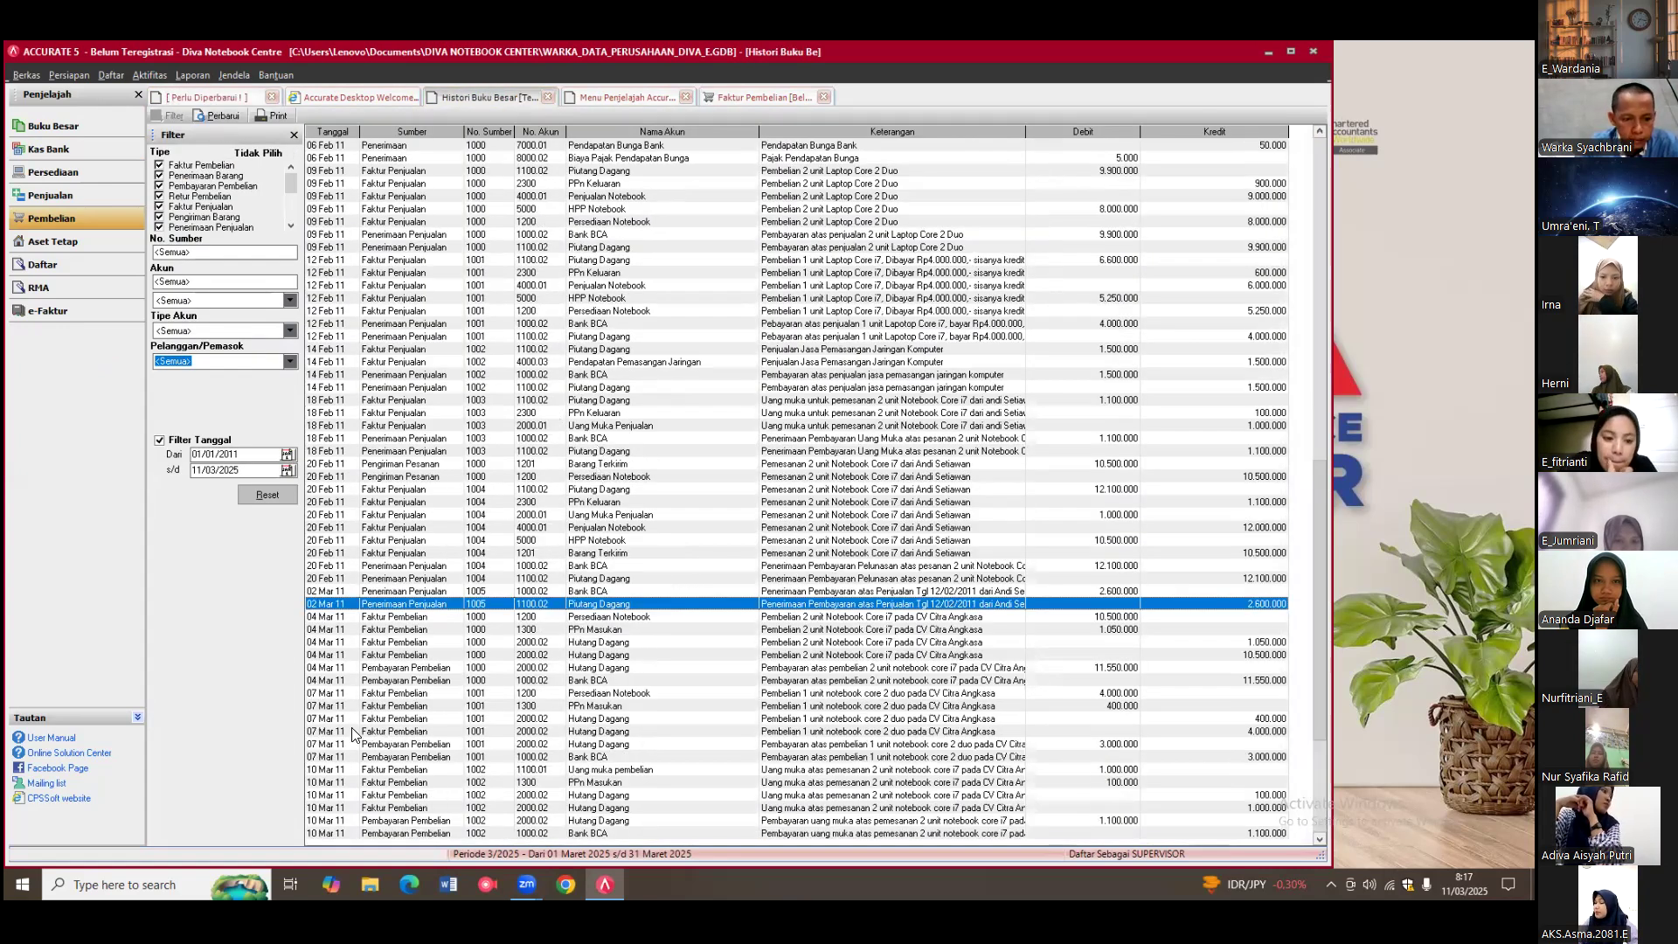
scroll(369, 731, "down", 11)
scroll(370, 730, "down", 6)
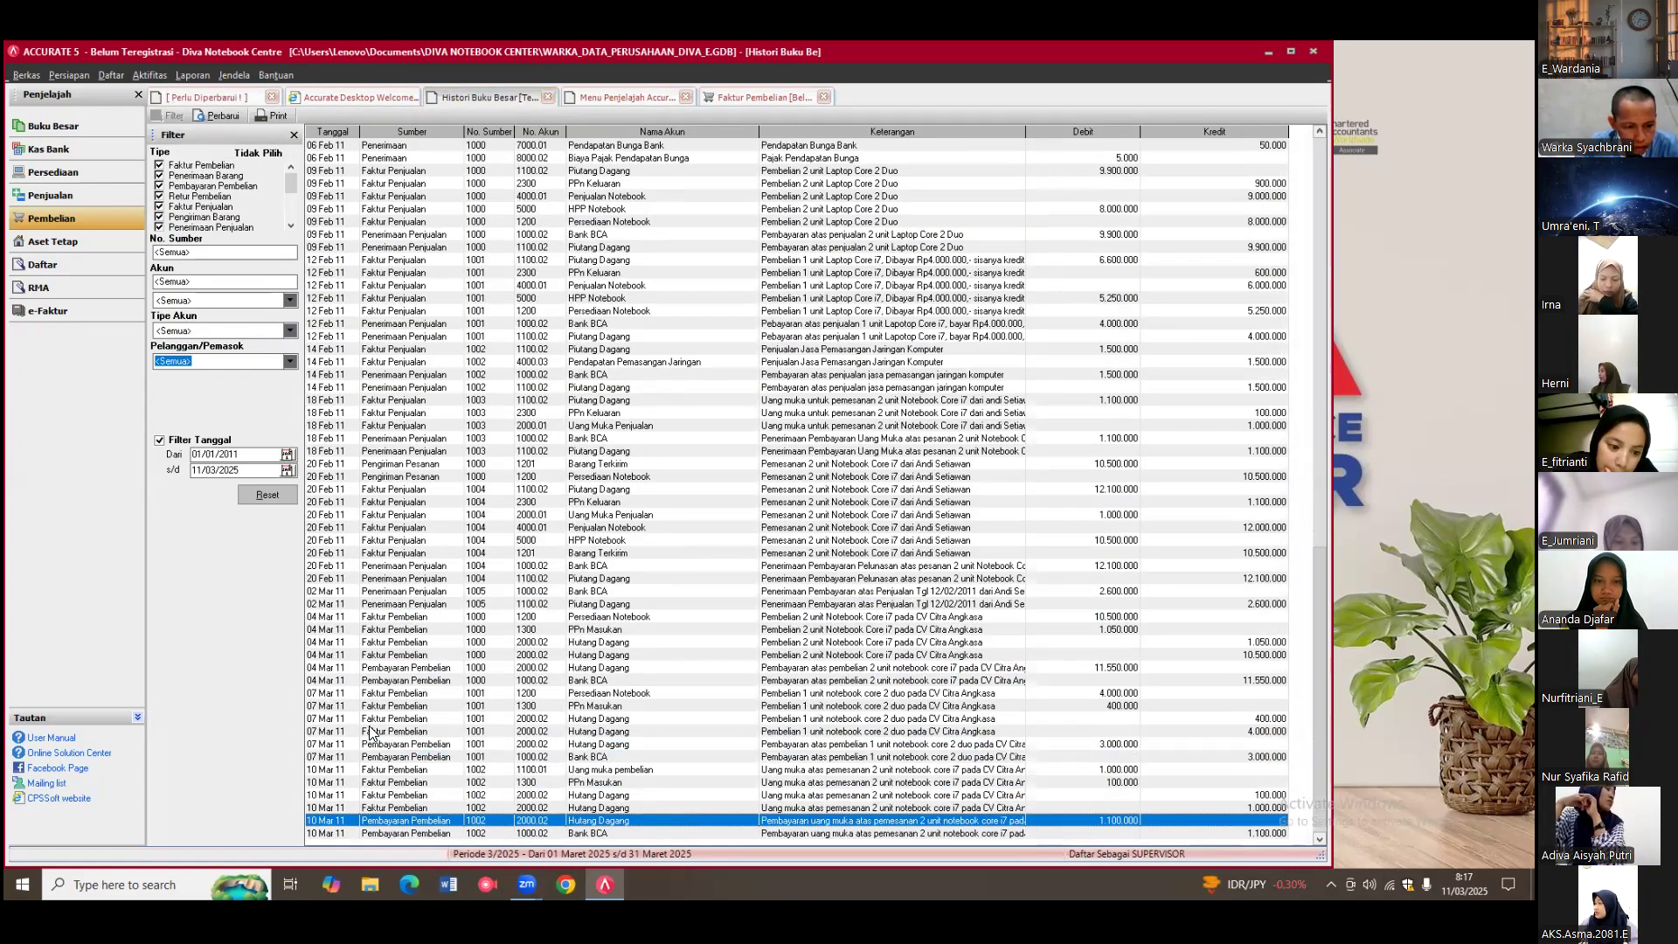
Step: Open the 10 March 2011 down-payment invoice from its Uang muka pembelian ledger entry, review it and close it
scroll(384, 787, "down", 1)
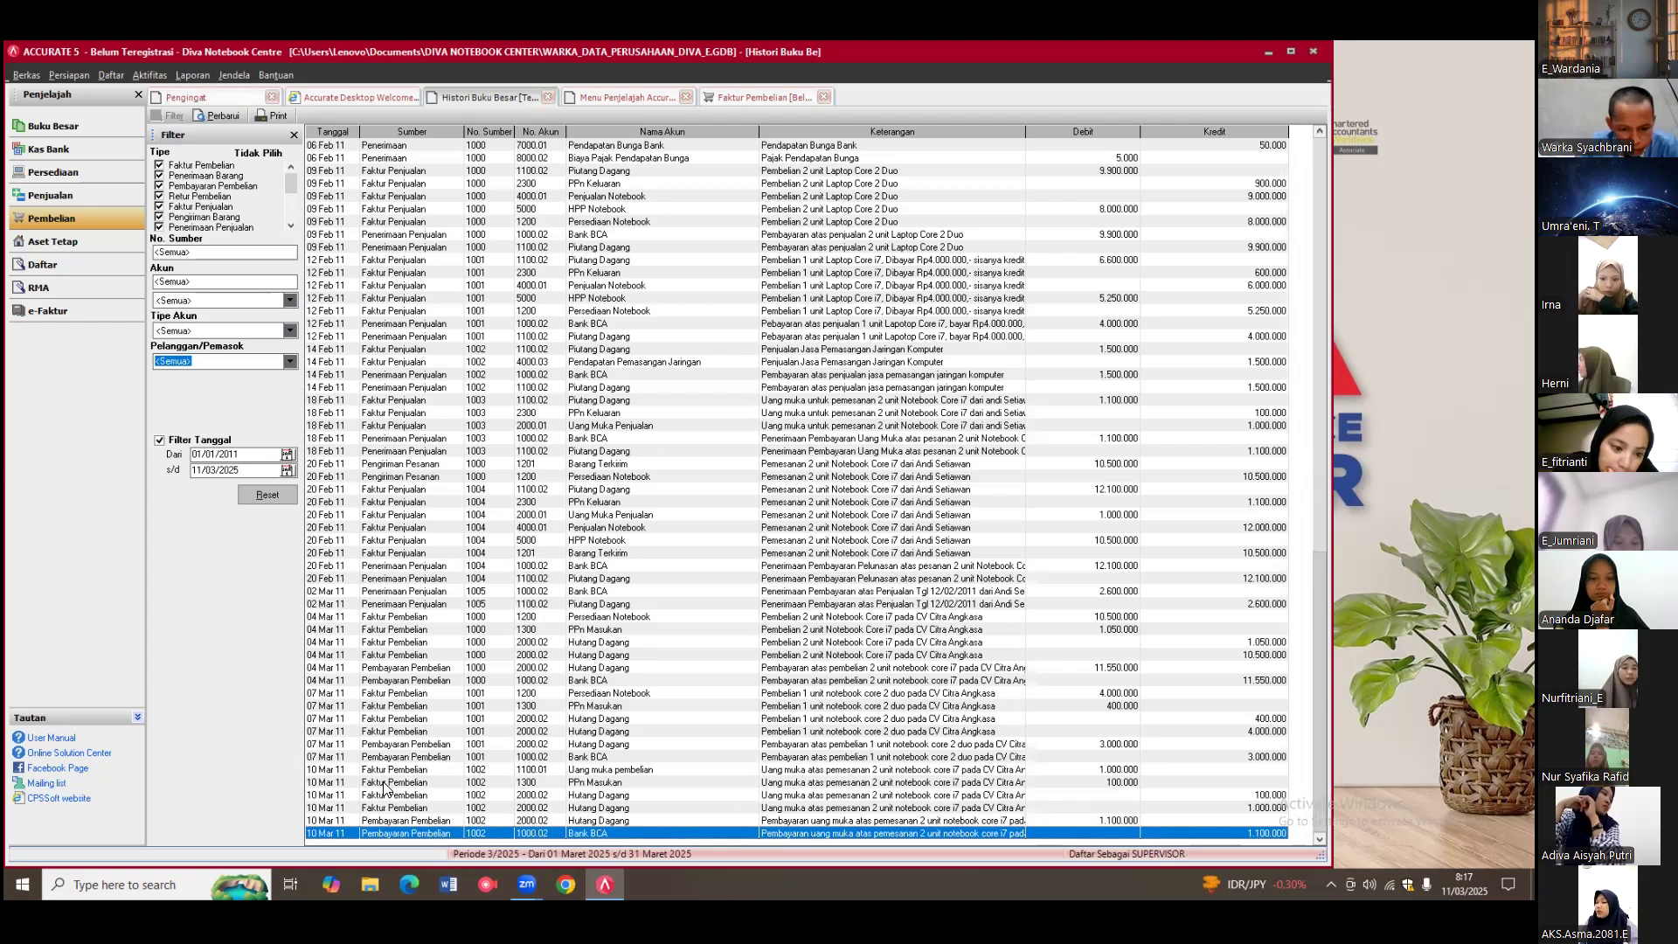
left_click(577, 771)
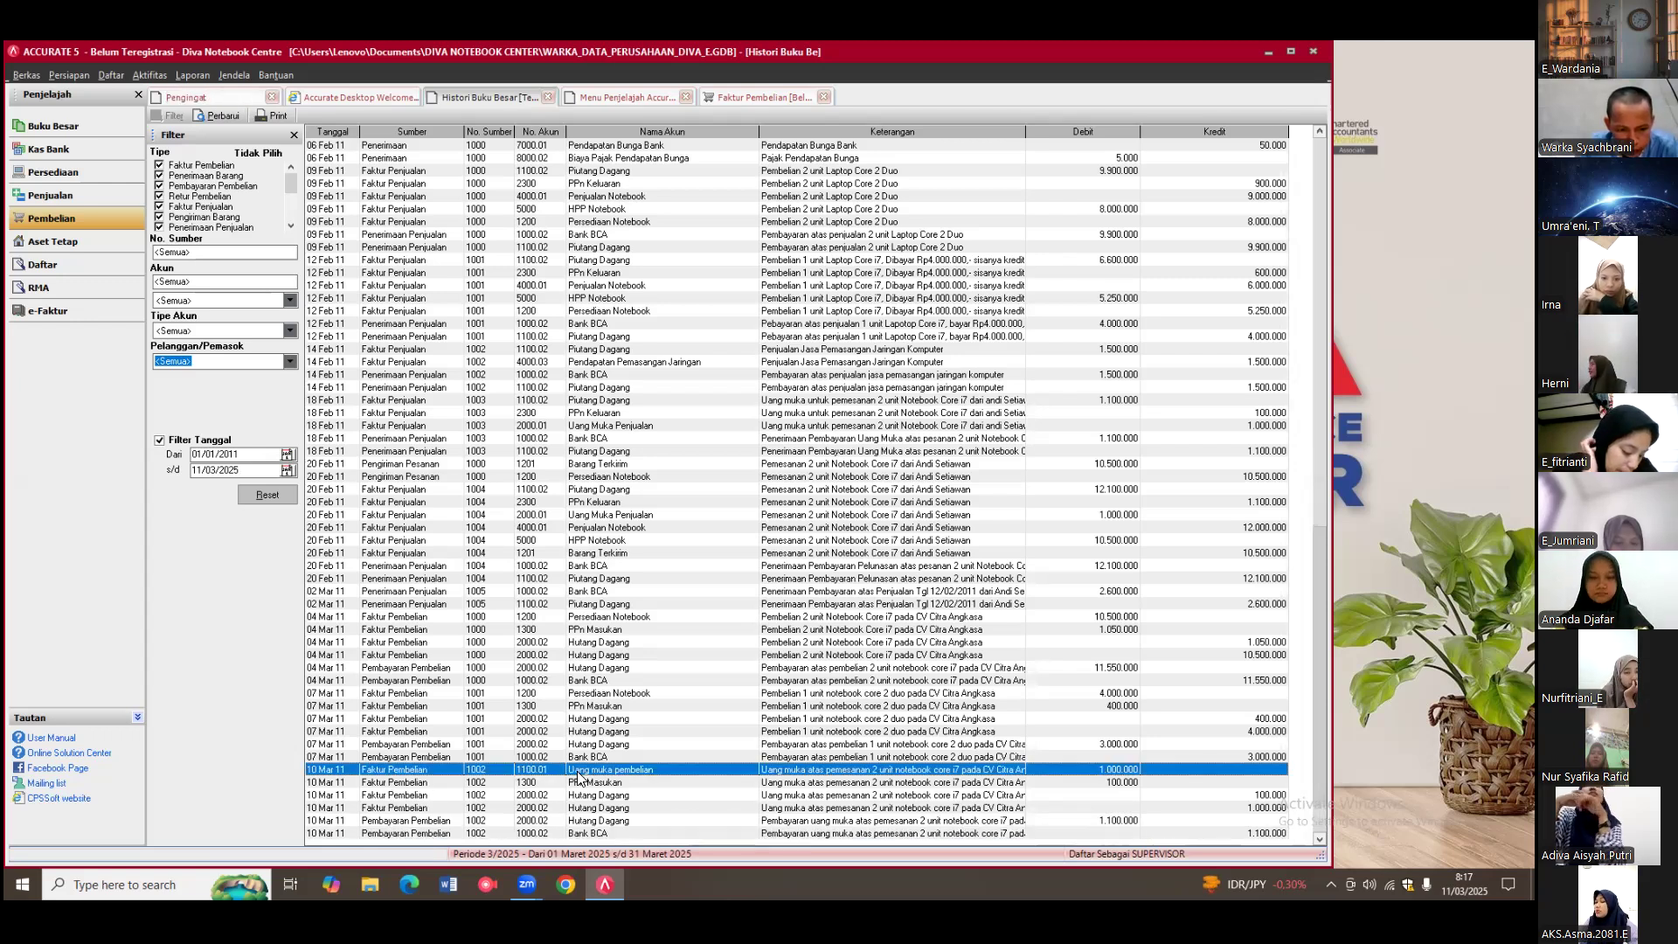
double_click(657, 768)
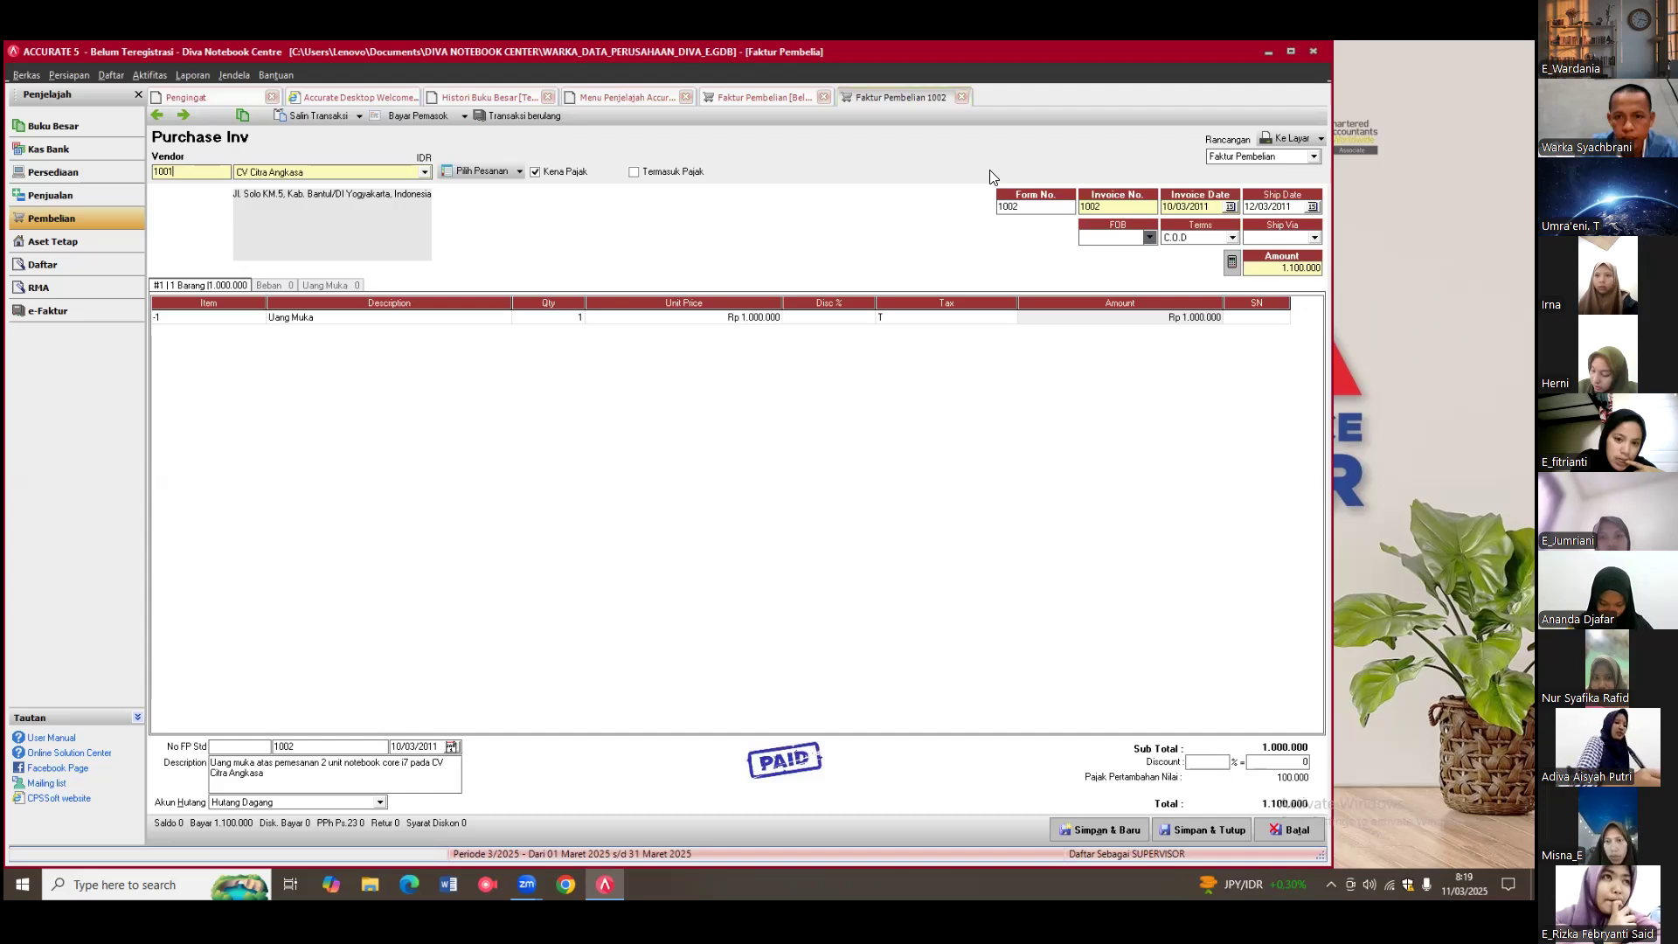
left_click(962, 96)
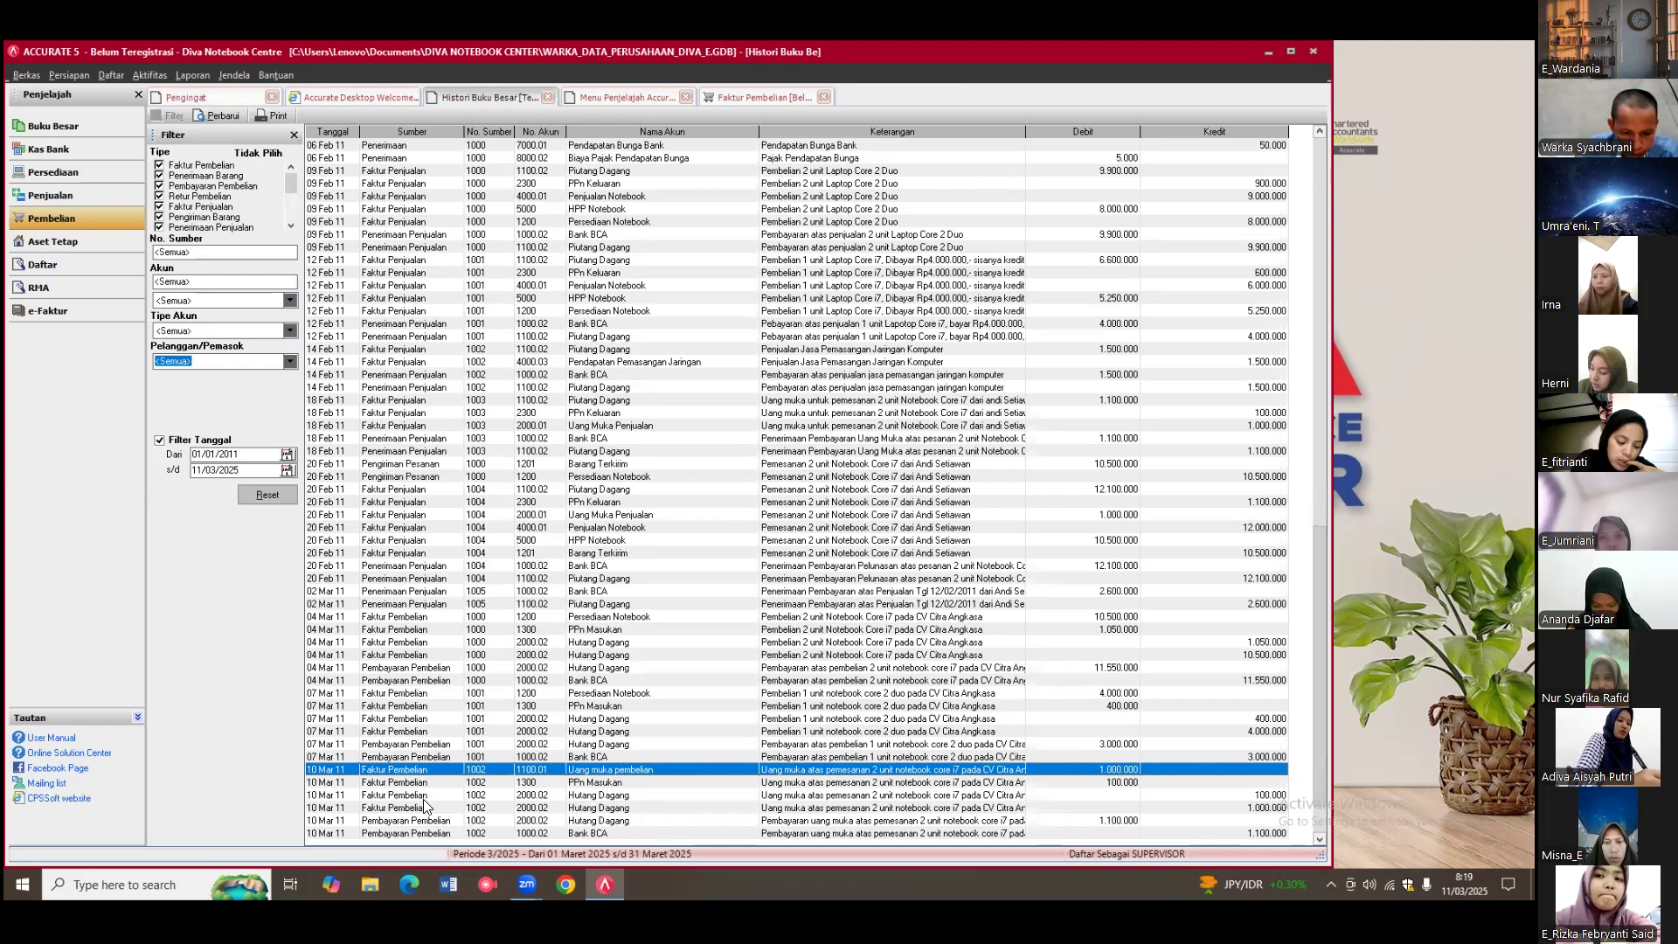
Step: Open the 10 March 2011 purchase payment from its Hutang Dagang ledger entry, review it and close it
scroll(424, 799, "down", 1)
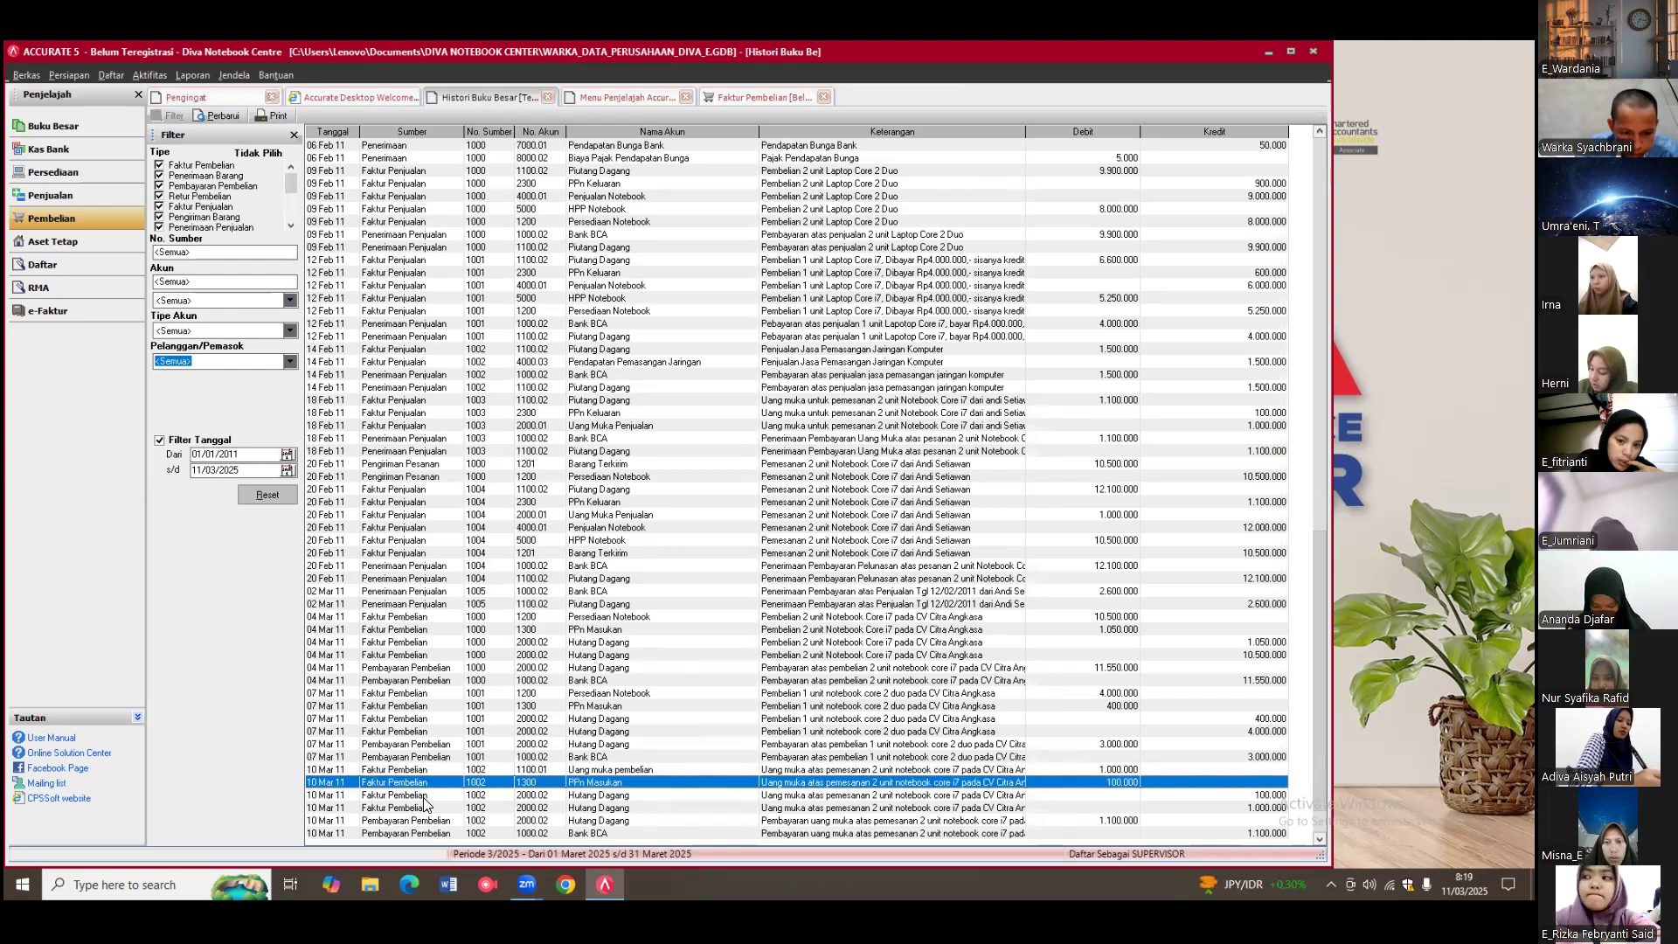
scroll(424, 797, "down", 2)
scroll(424, 804, "down", 1)
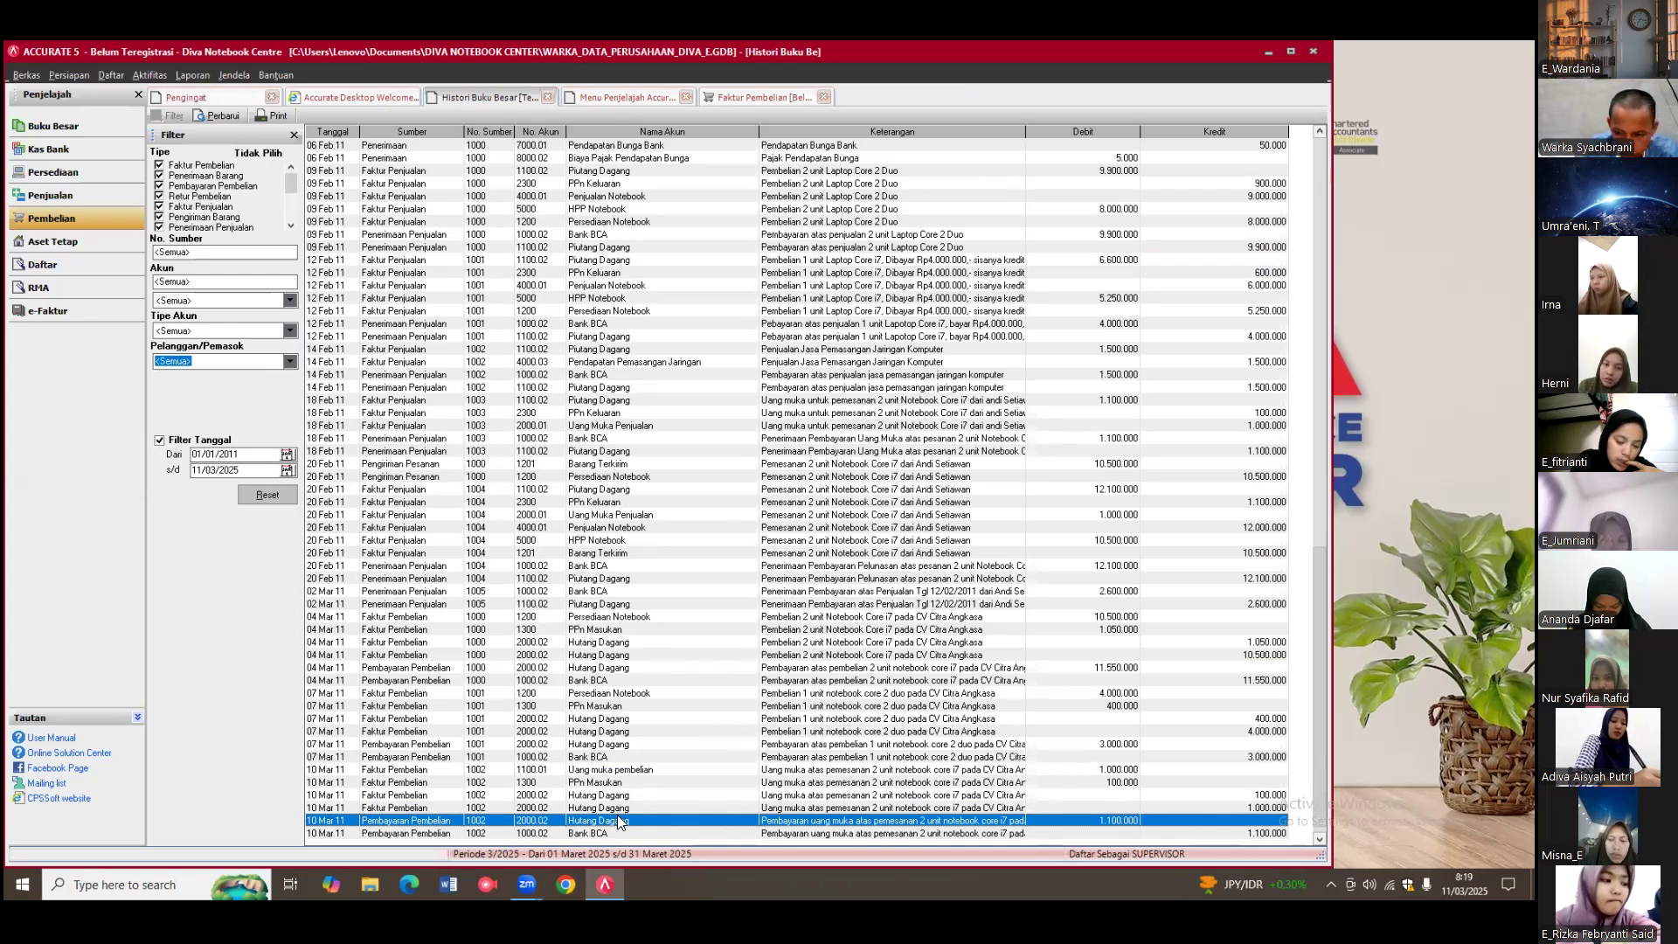
double_click(618, 818)
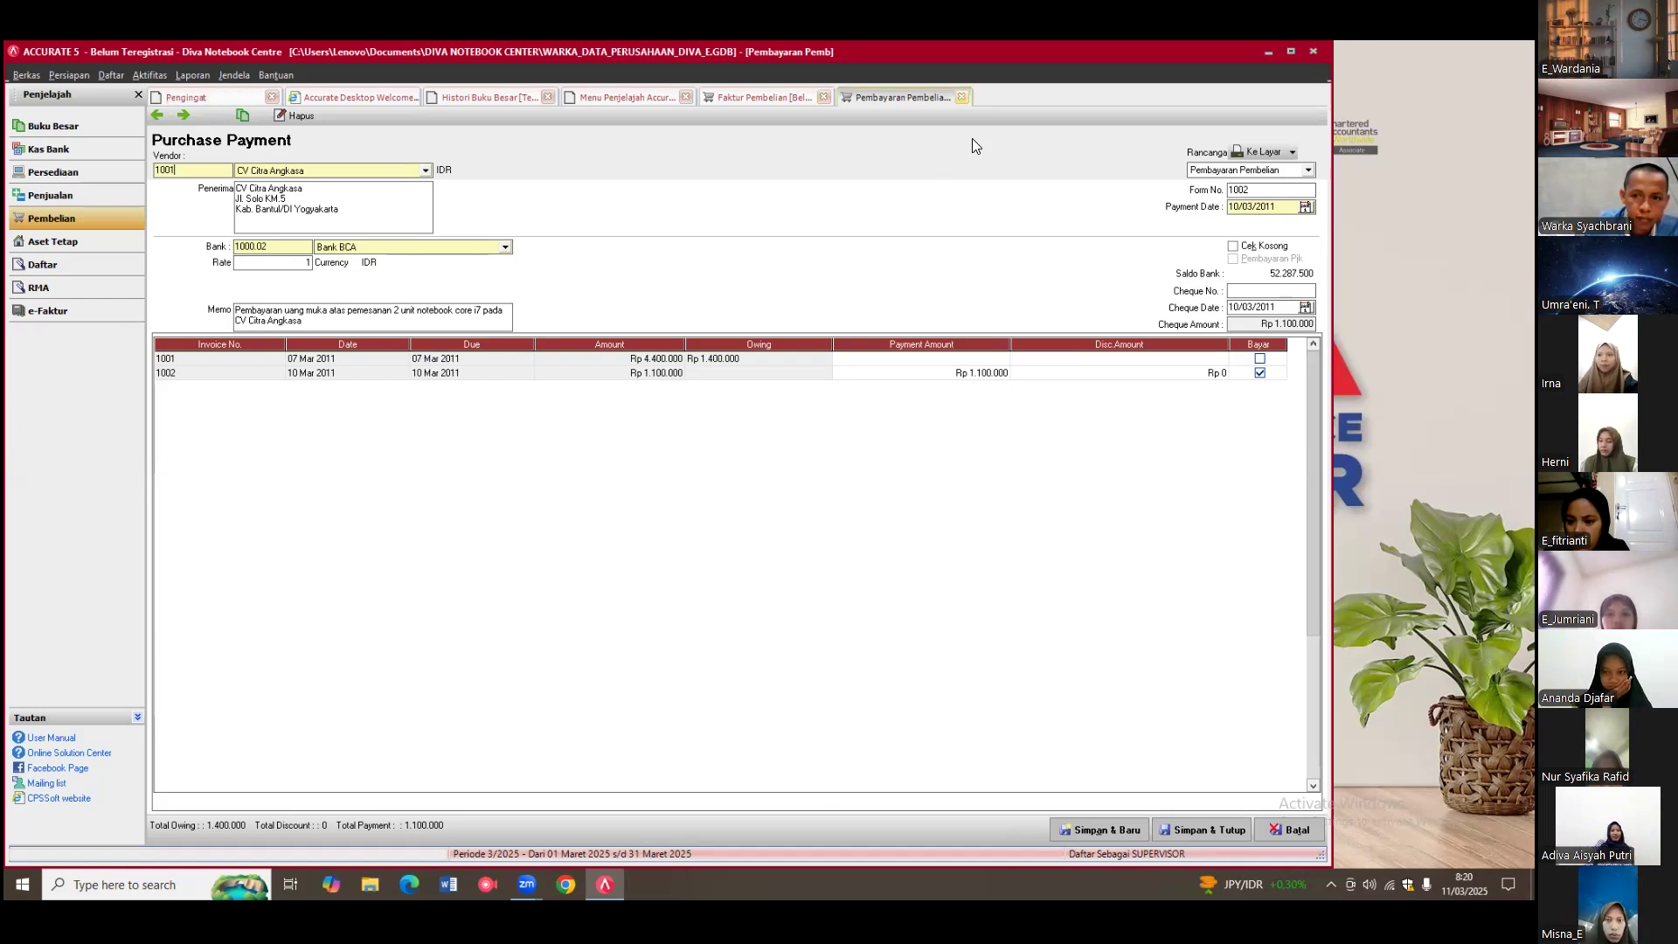
key("Escape")
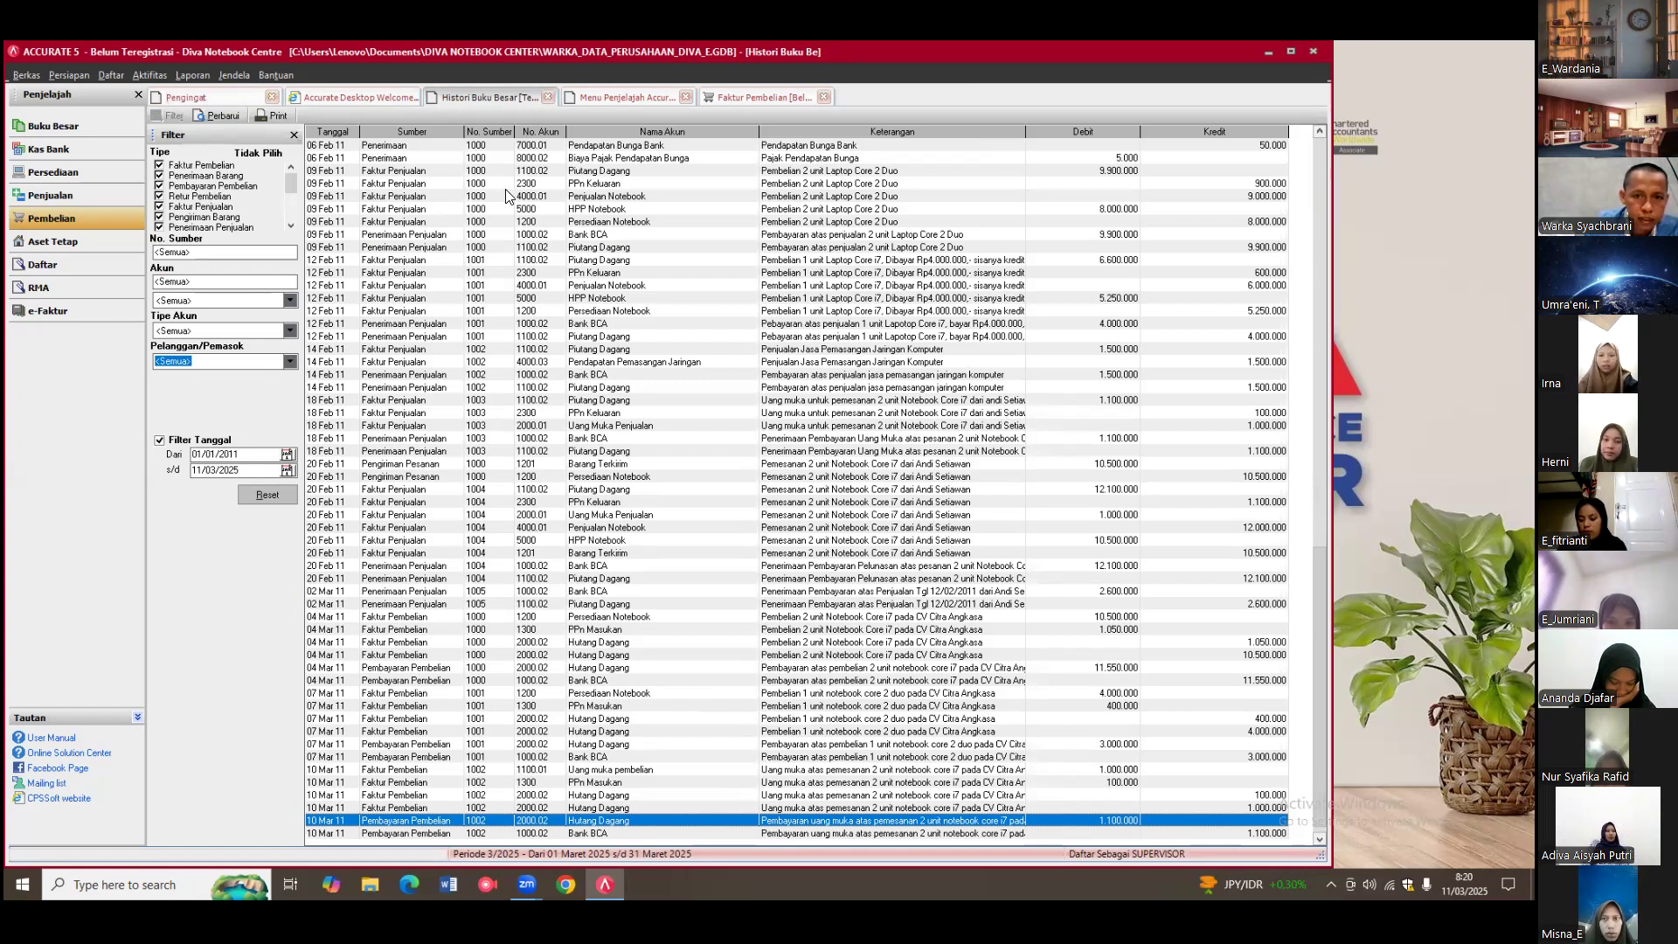
Step: Open the purchase order list and filter it to start from 01/03/2011
left_click(610, 101)
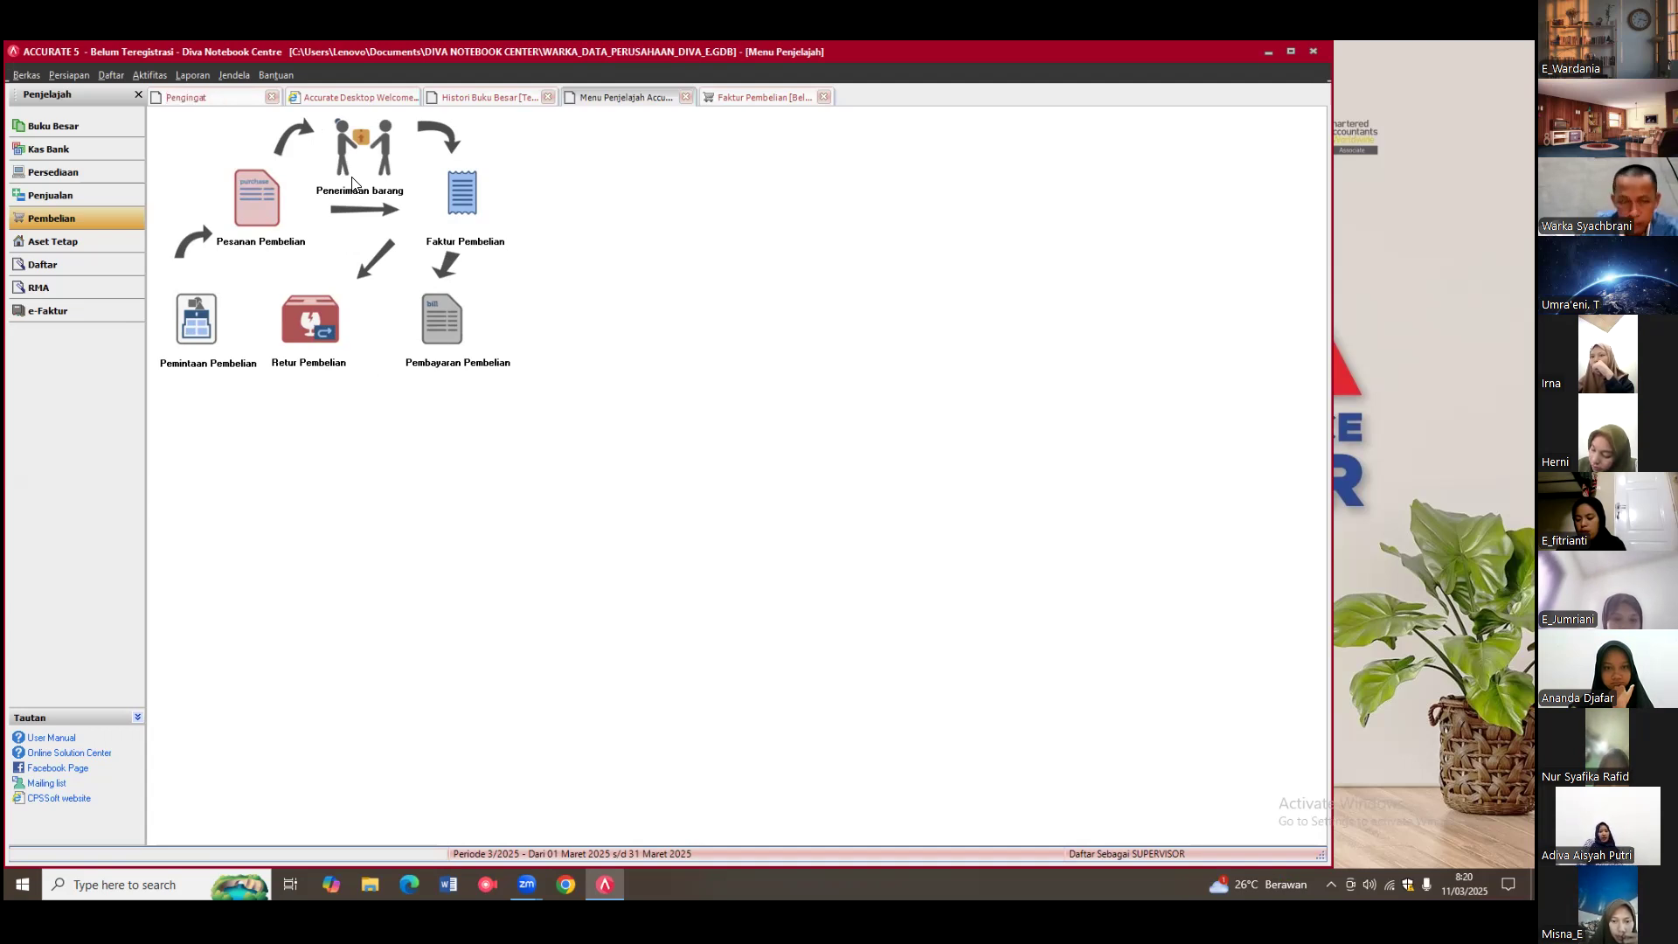
left_click(117, 77)
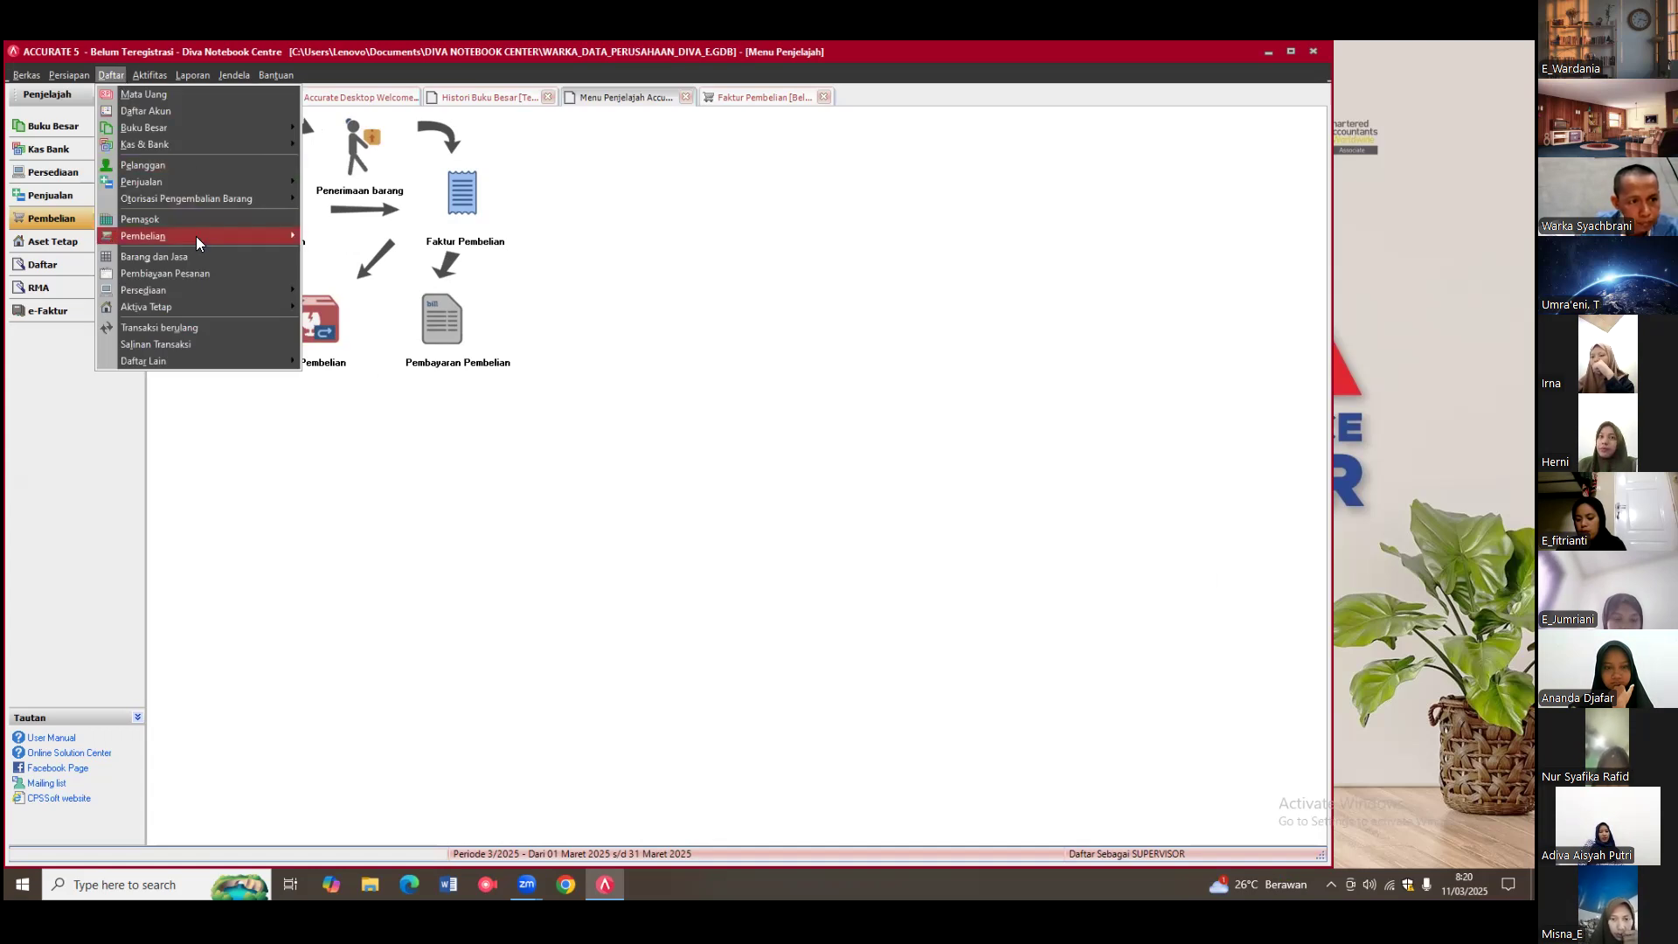
mouse_move(198, 240)
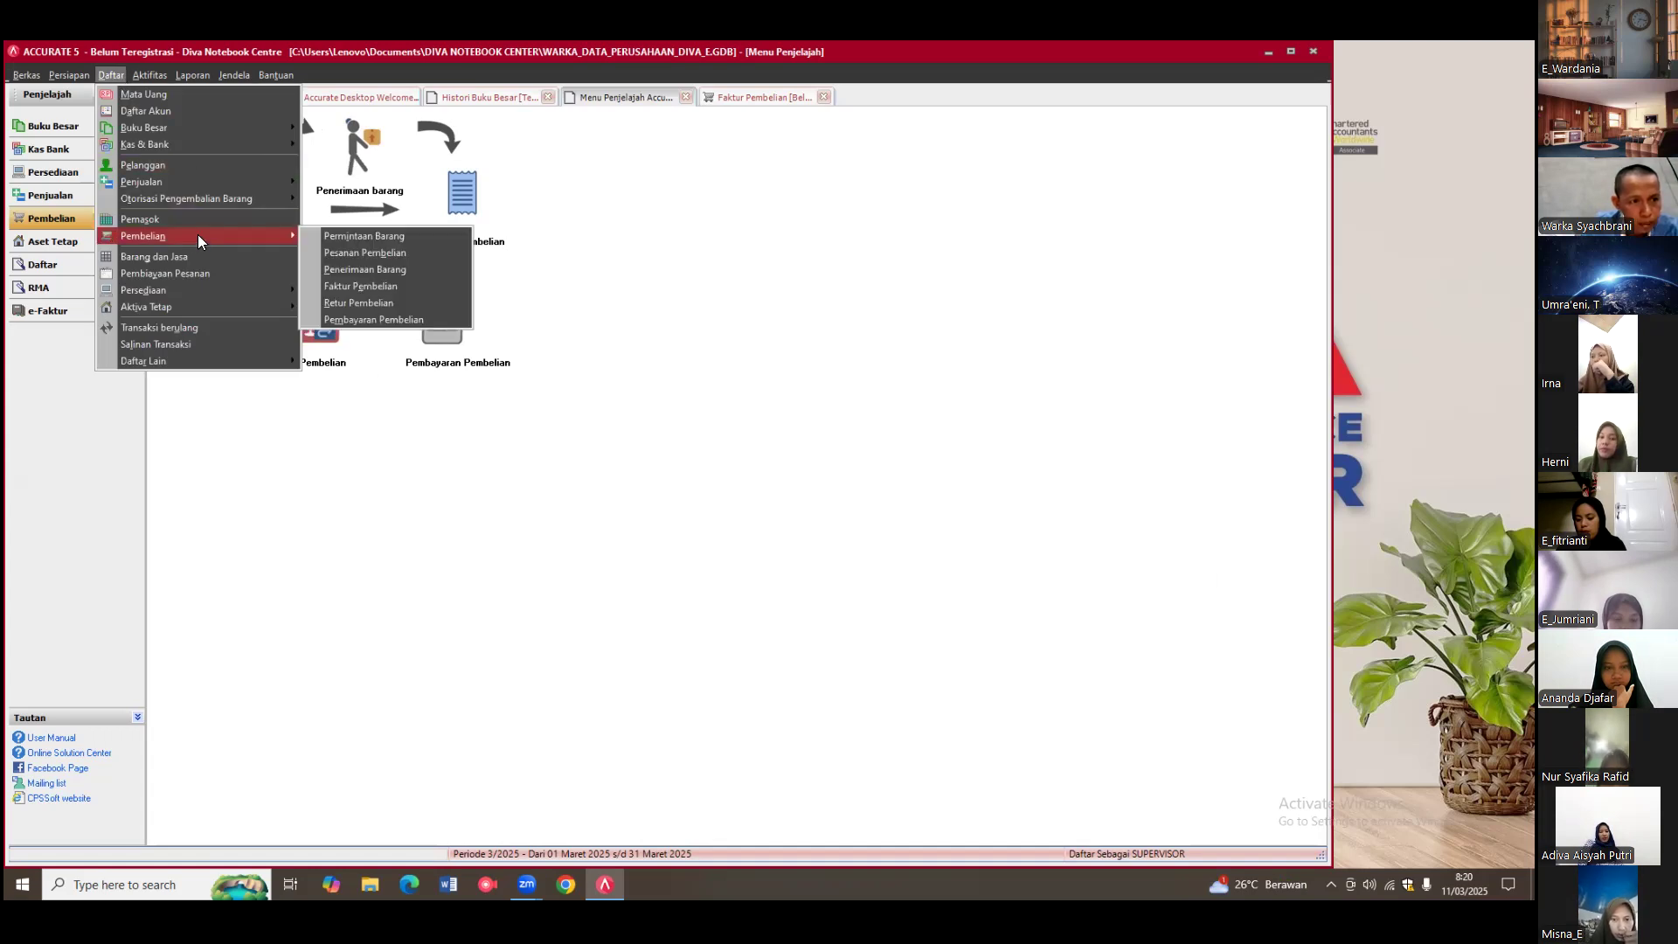
left_click(373, 256)
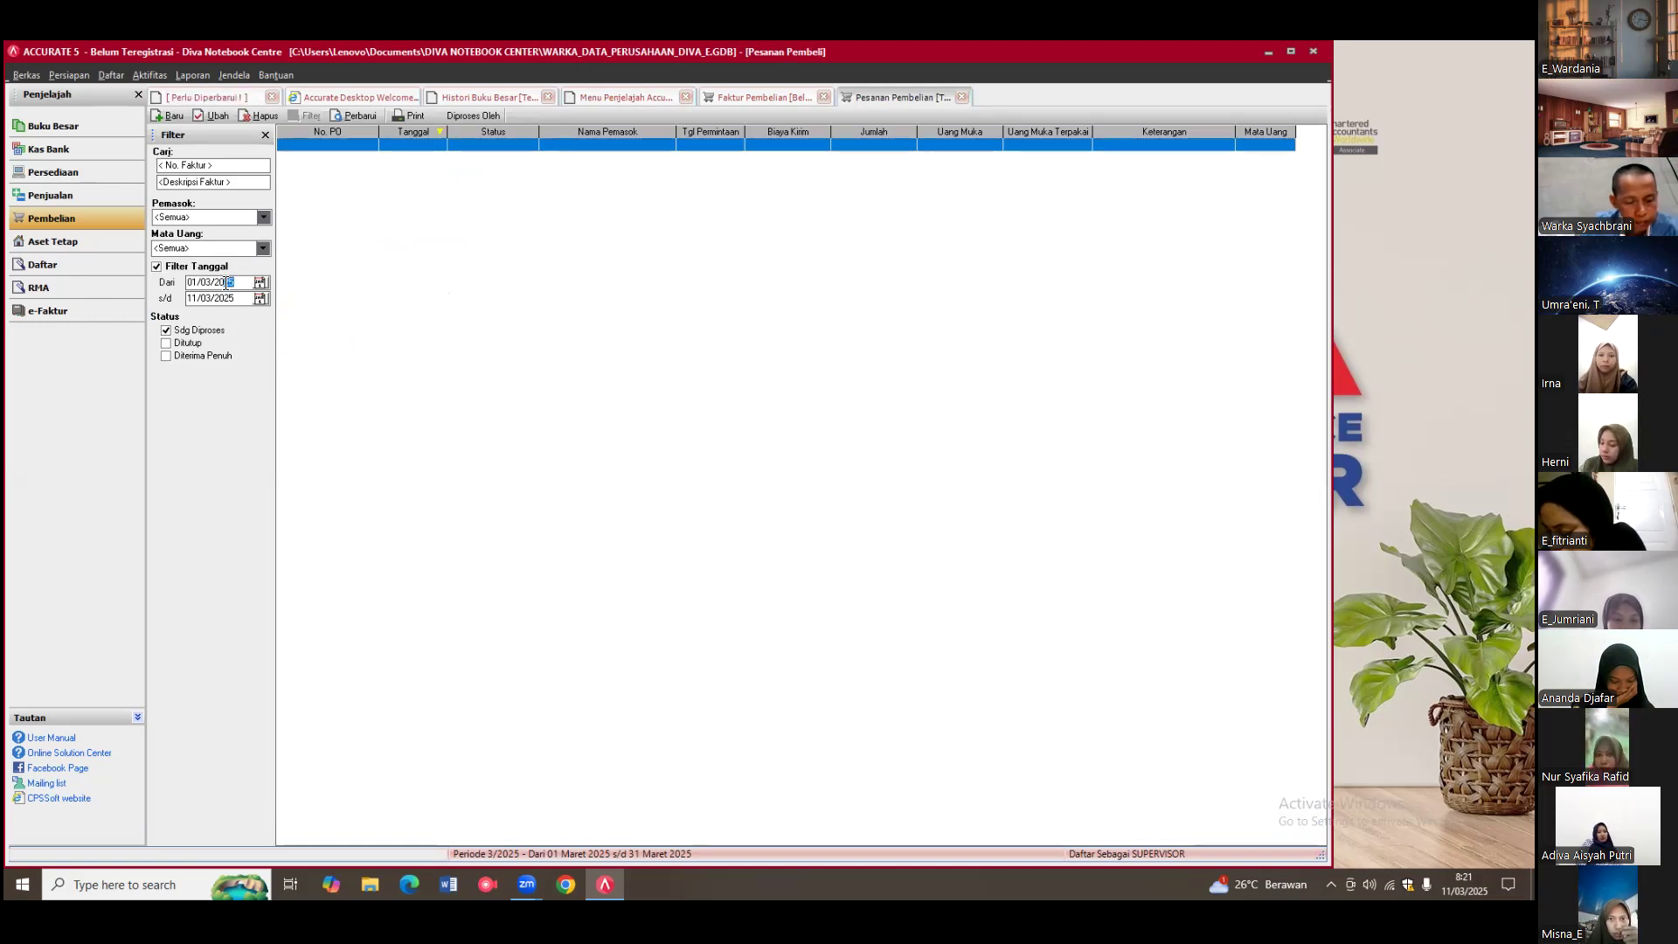
type("11")
key("Tab")
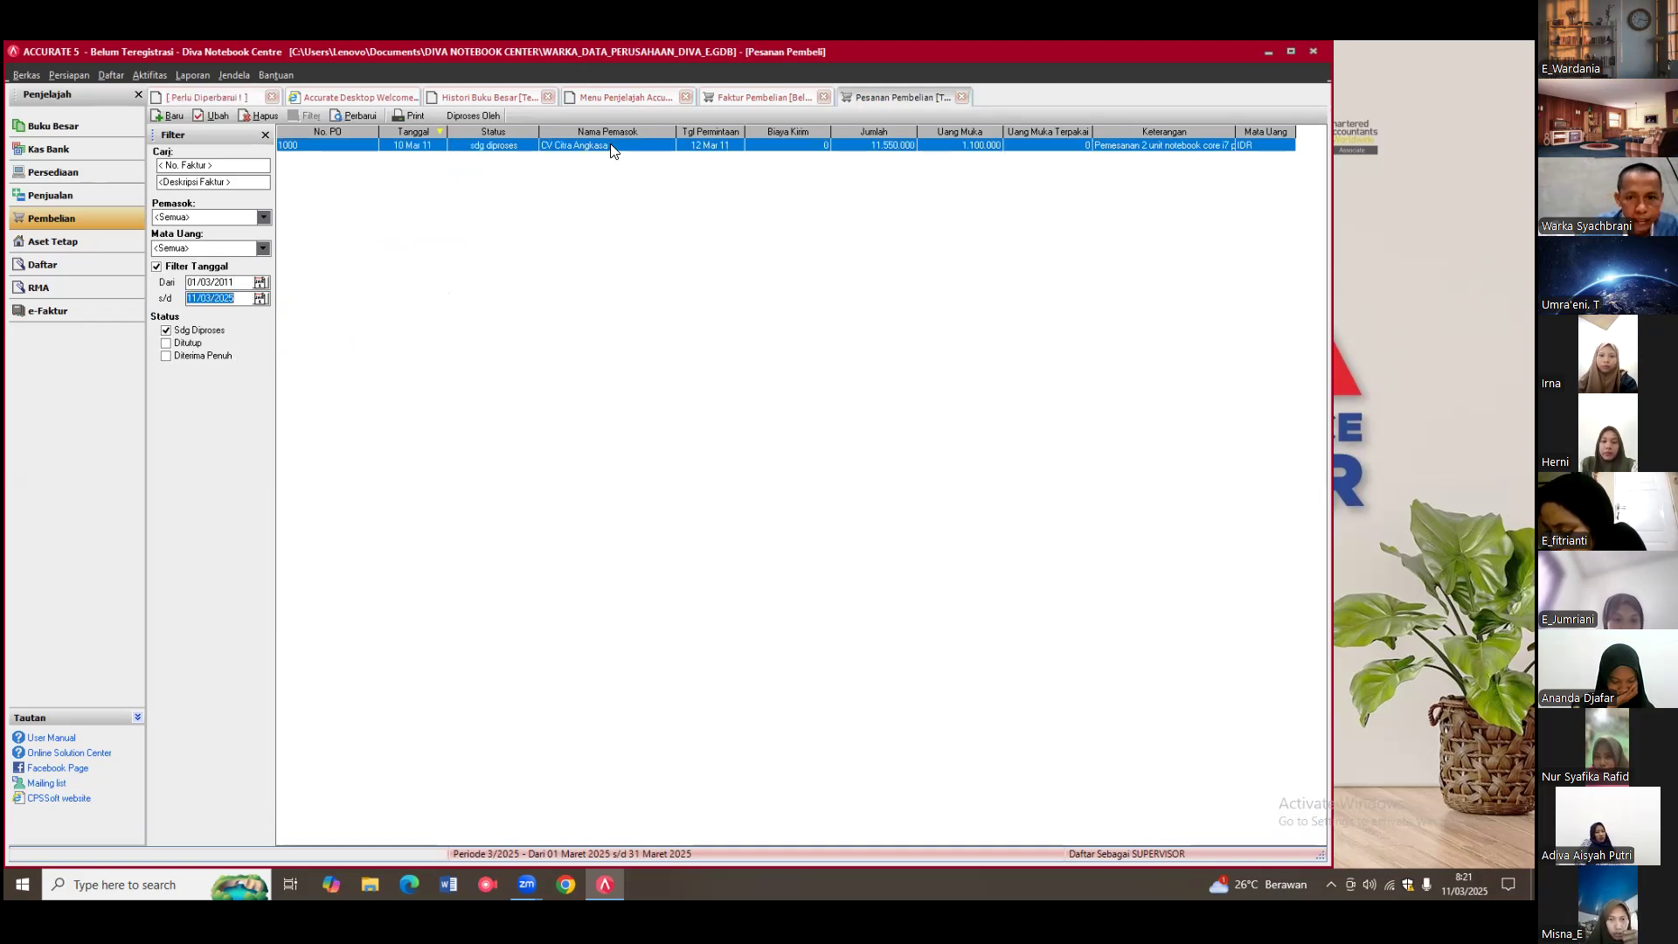
Step: Open the 10 March 2011 purchase order from CV Citra Angkasa and create a goods receipt from it
left_click(449, 189)
right_click(447, 183)
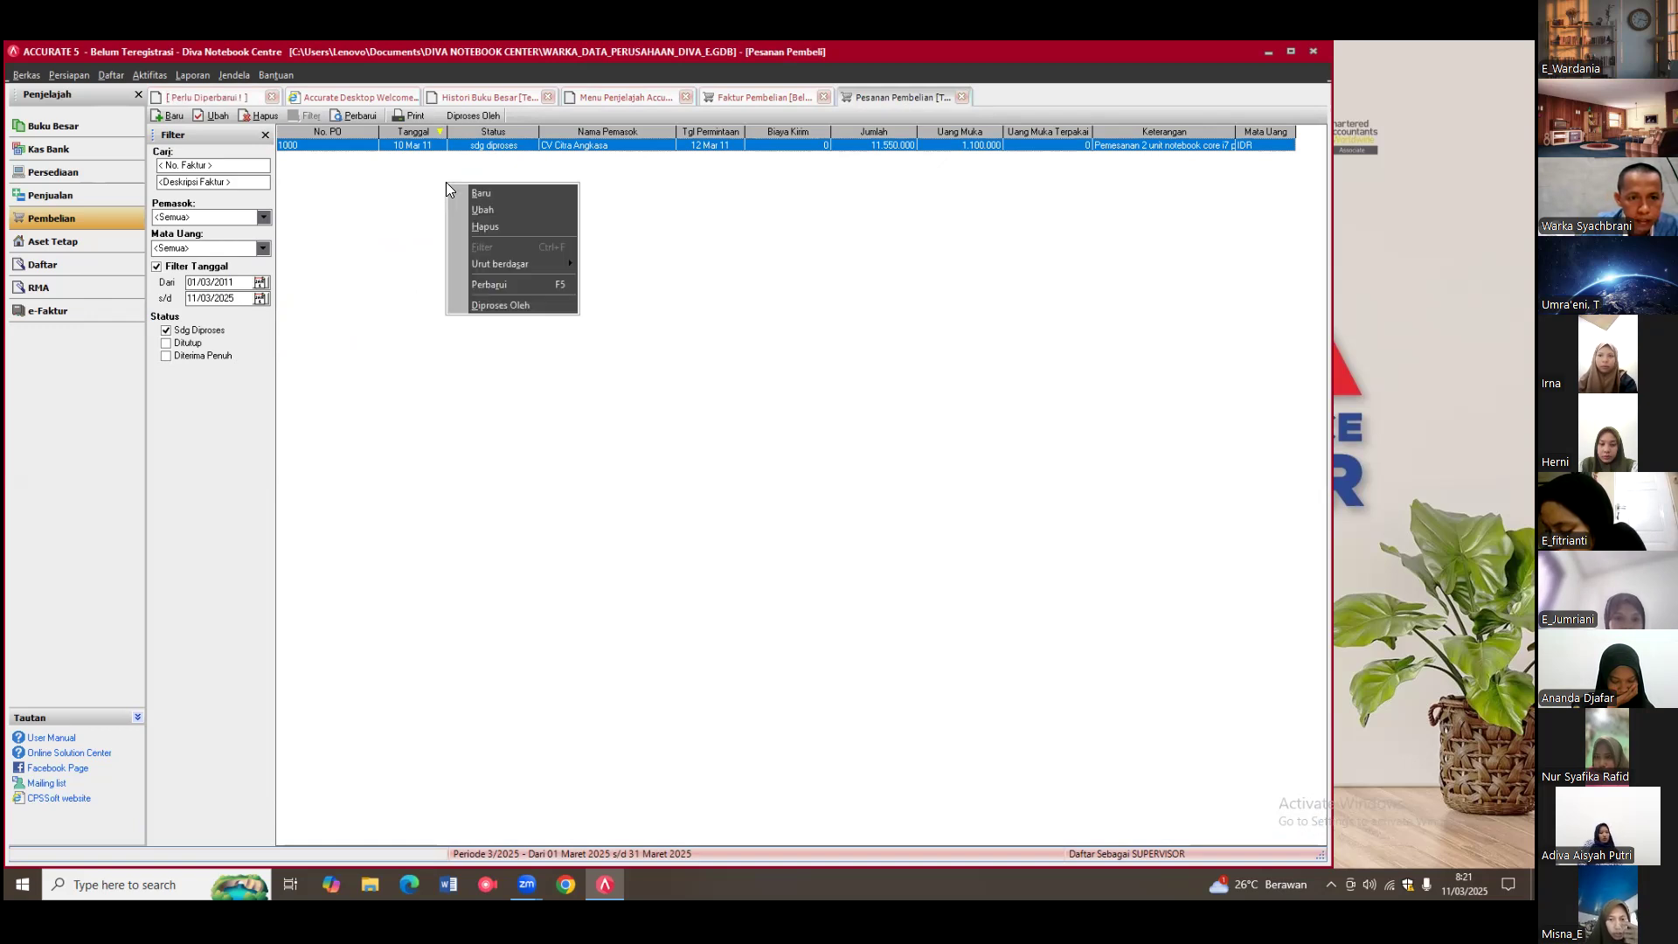
left_click(371, 187)
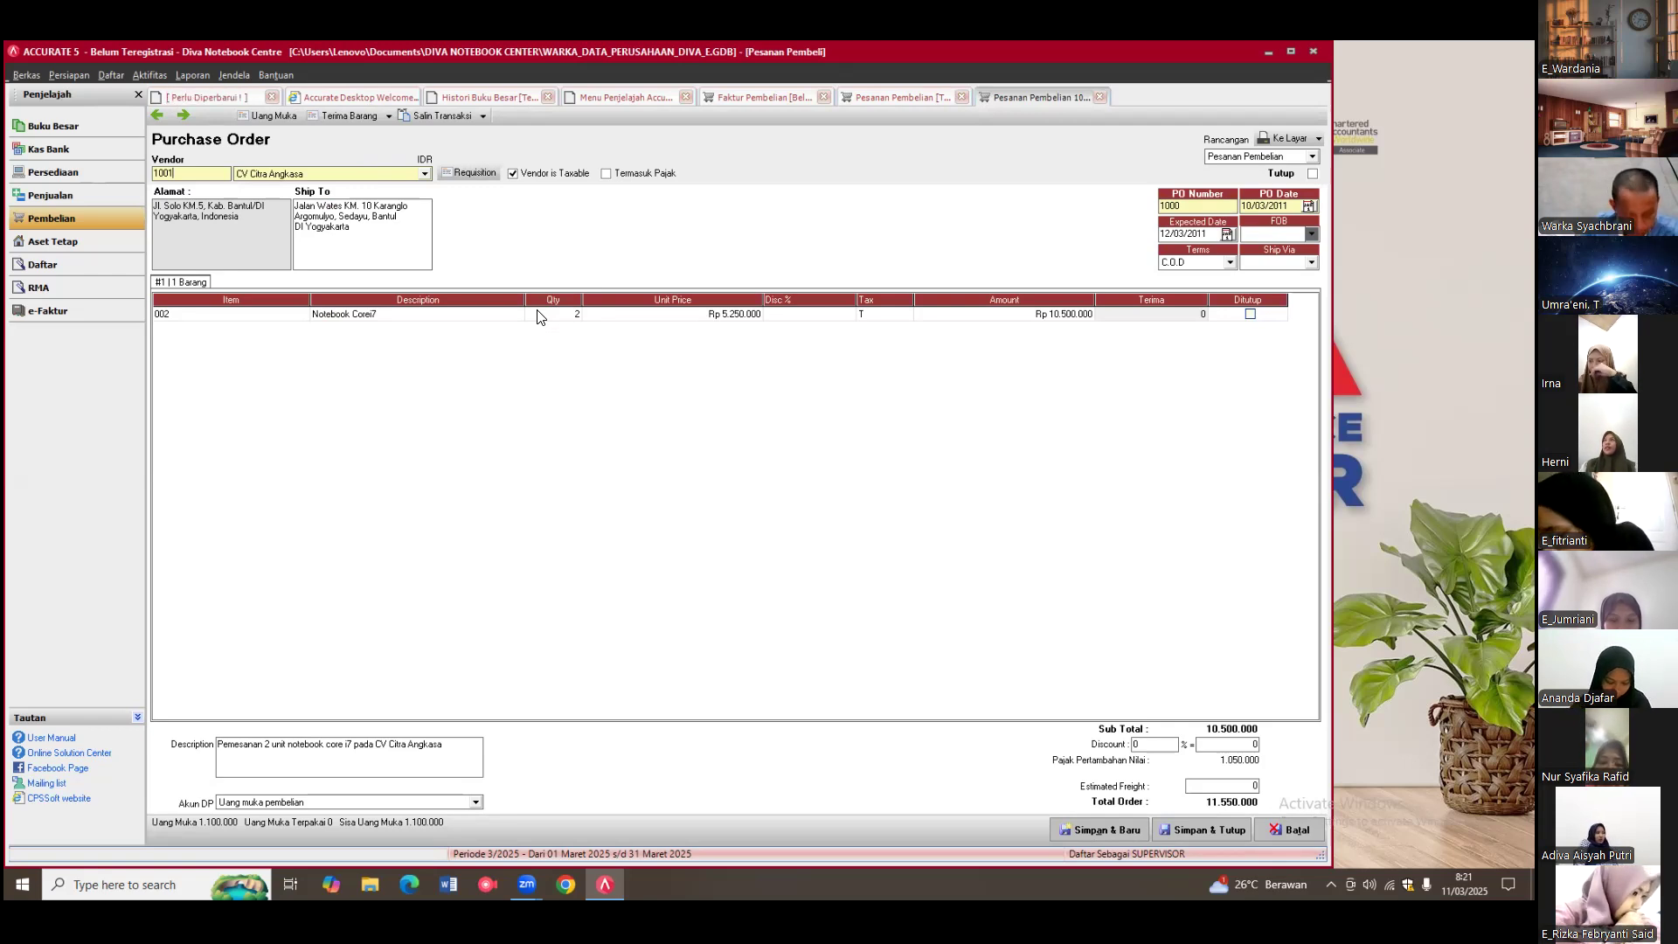
left_click(342, 113)
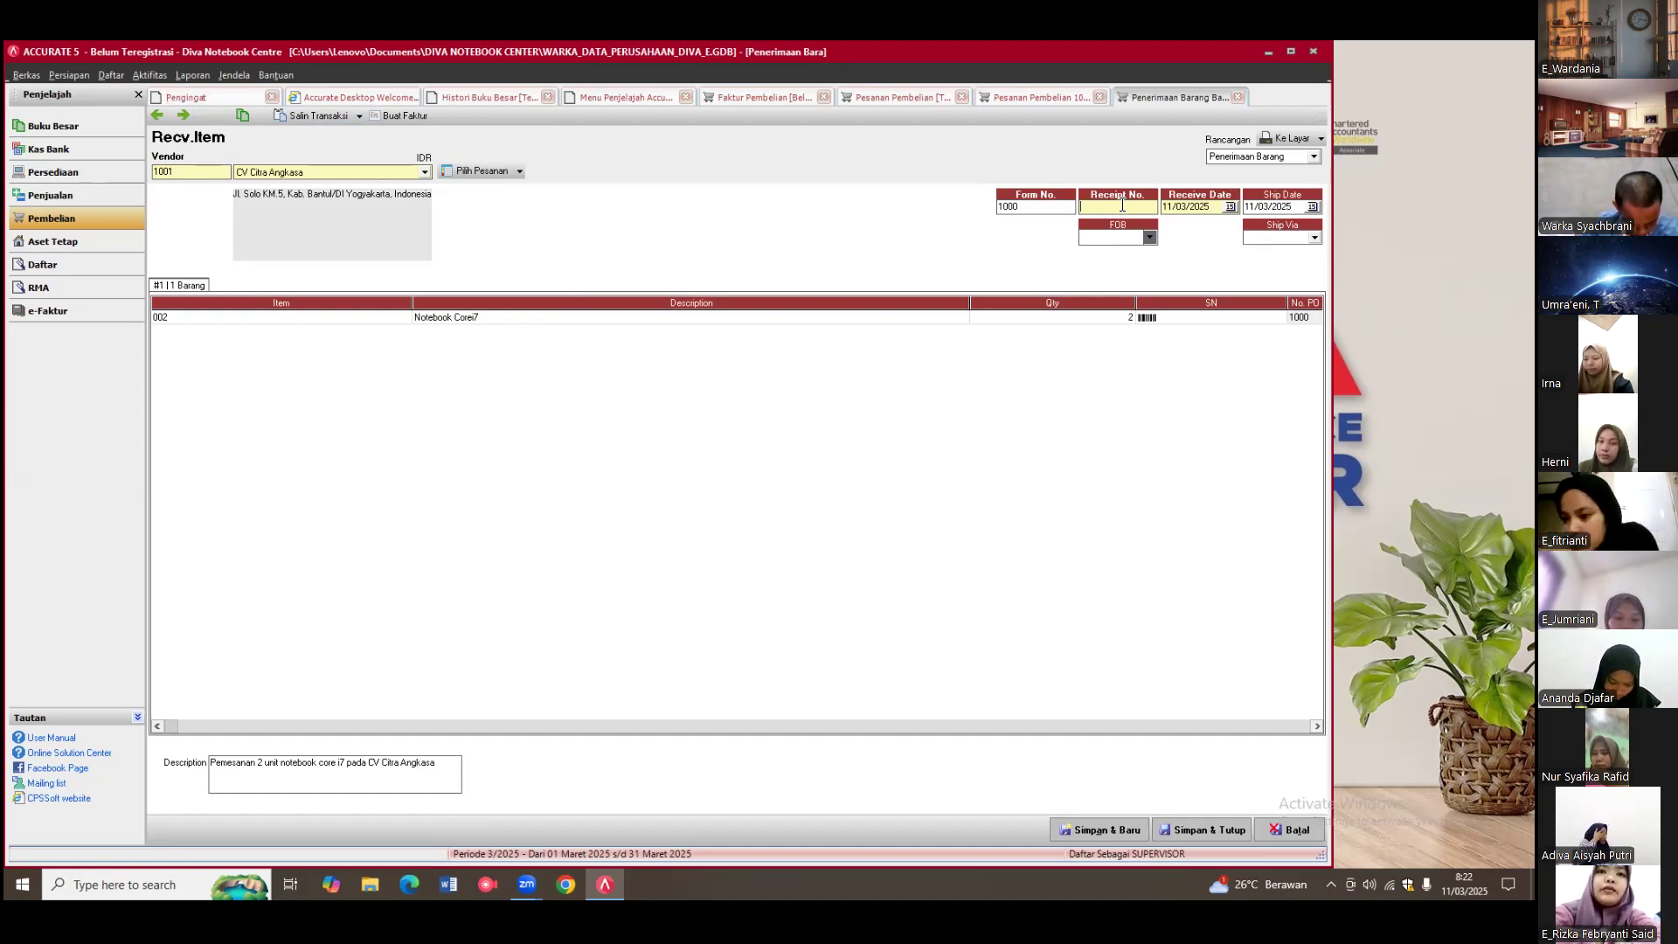
Step: Set the goods receipt's receipt number to 1000 and both its receive date and ship date to 12/03/2011
type("1000")
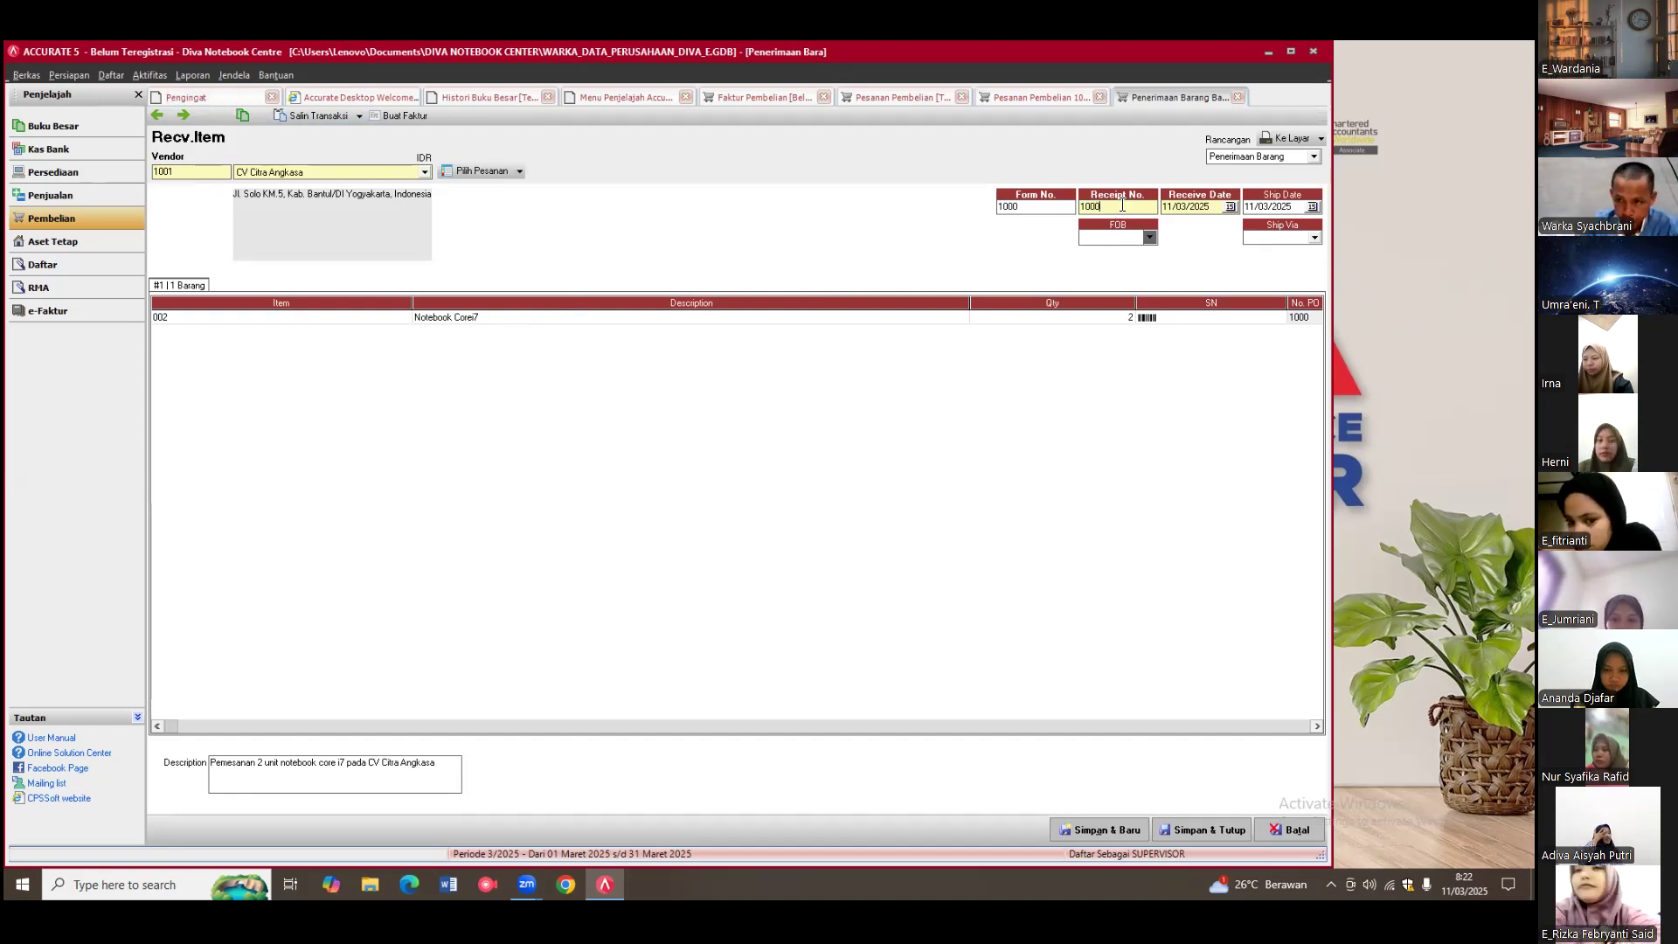
left_click(1166, 207)
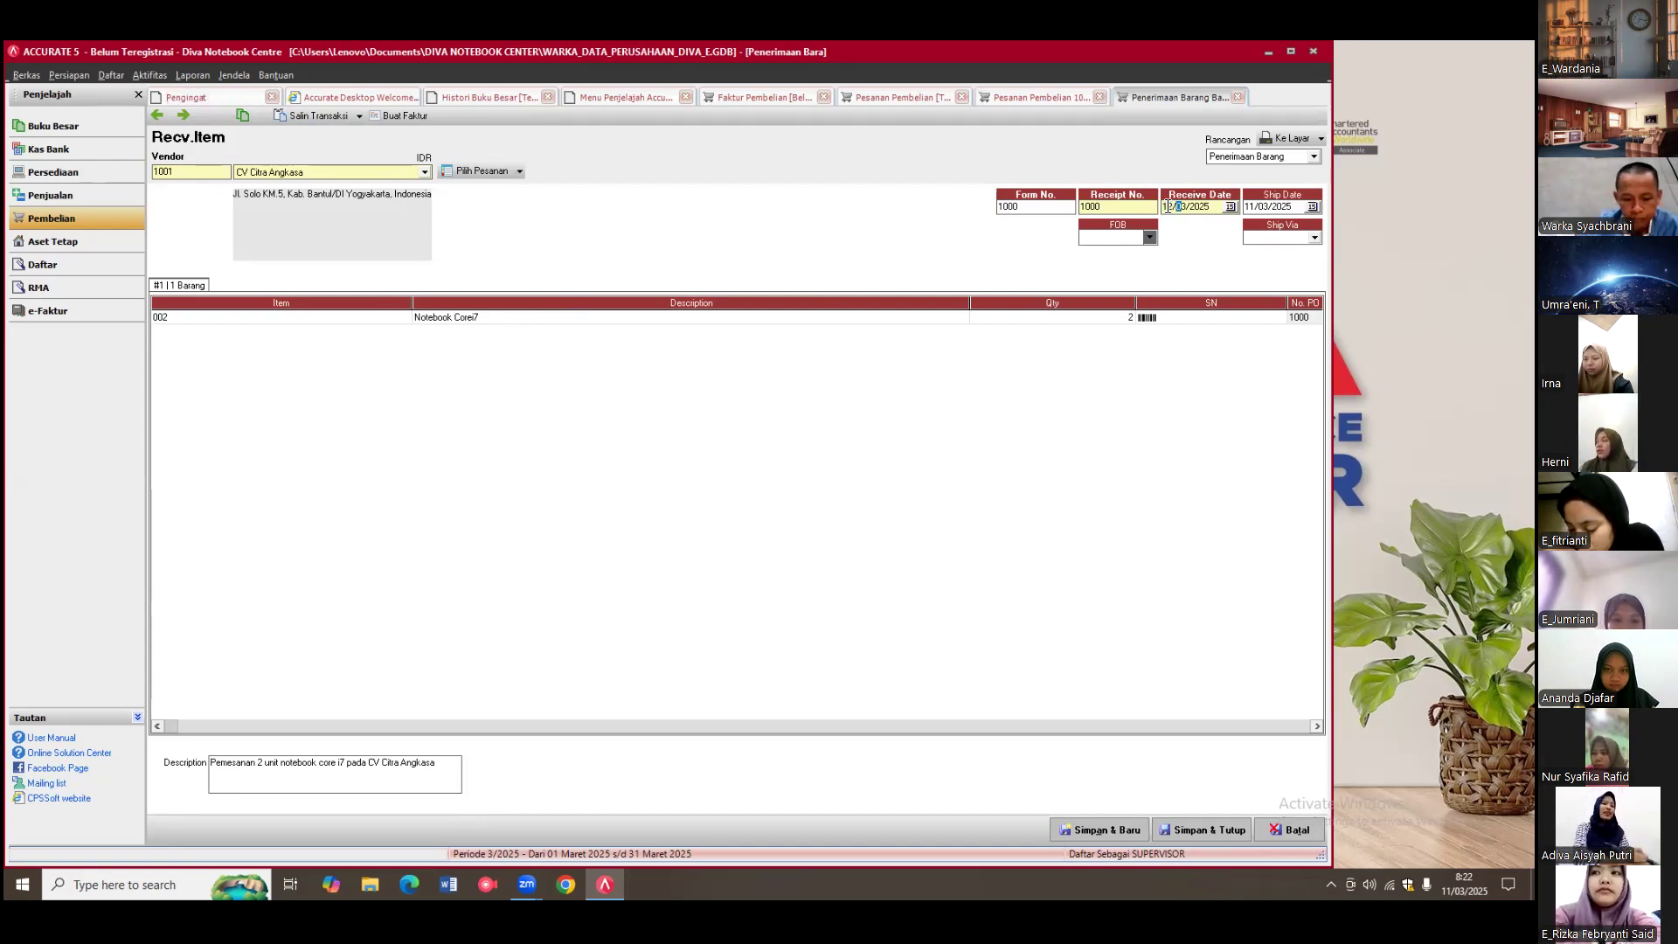
type("03/")
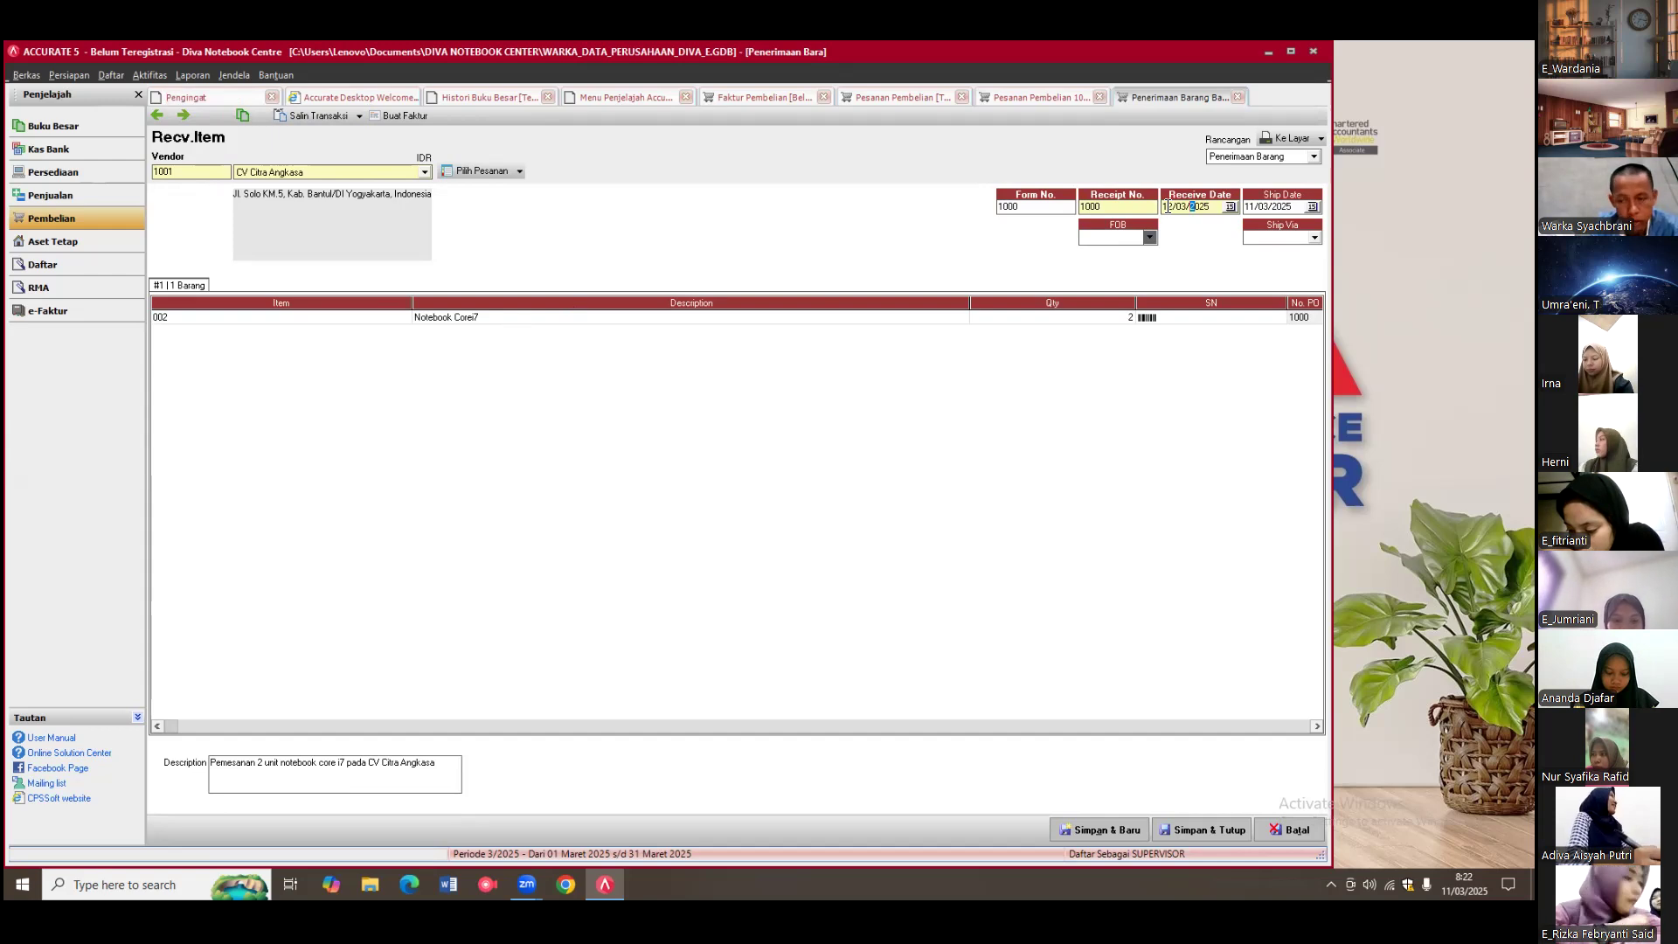
type("2011")
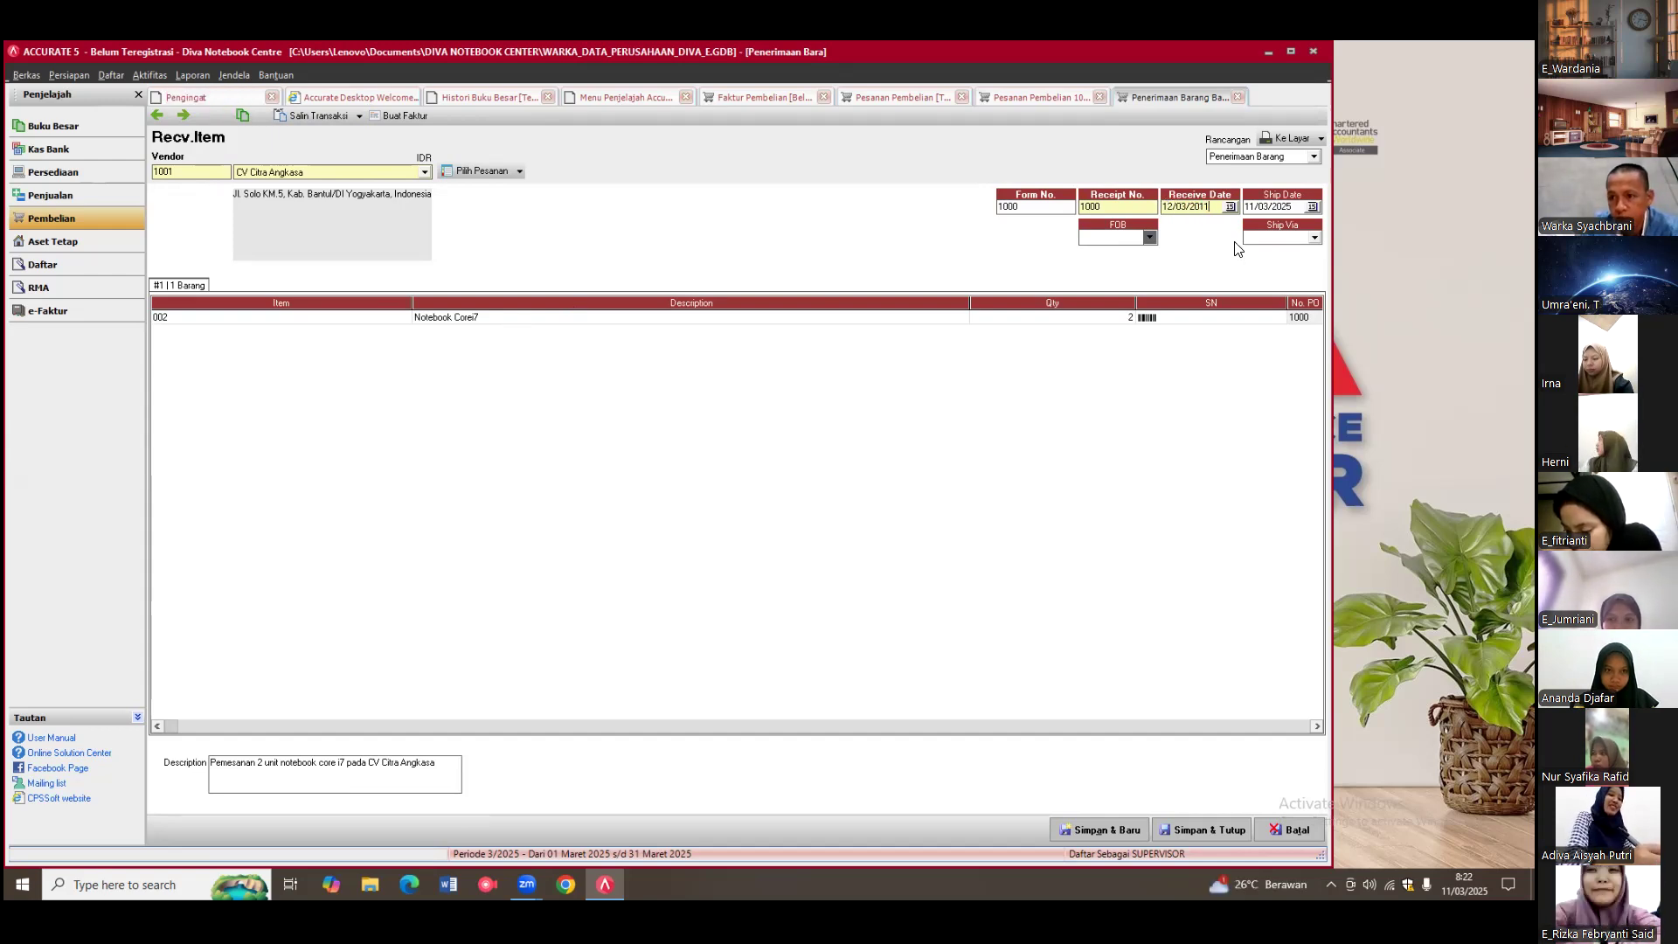
left_click(1249, 207)
type("12/03/20")
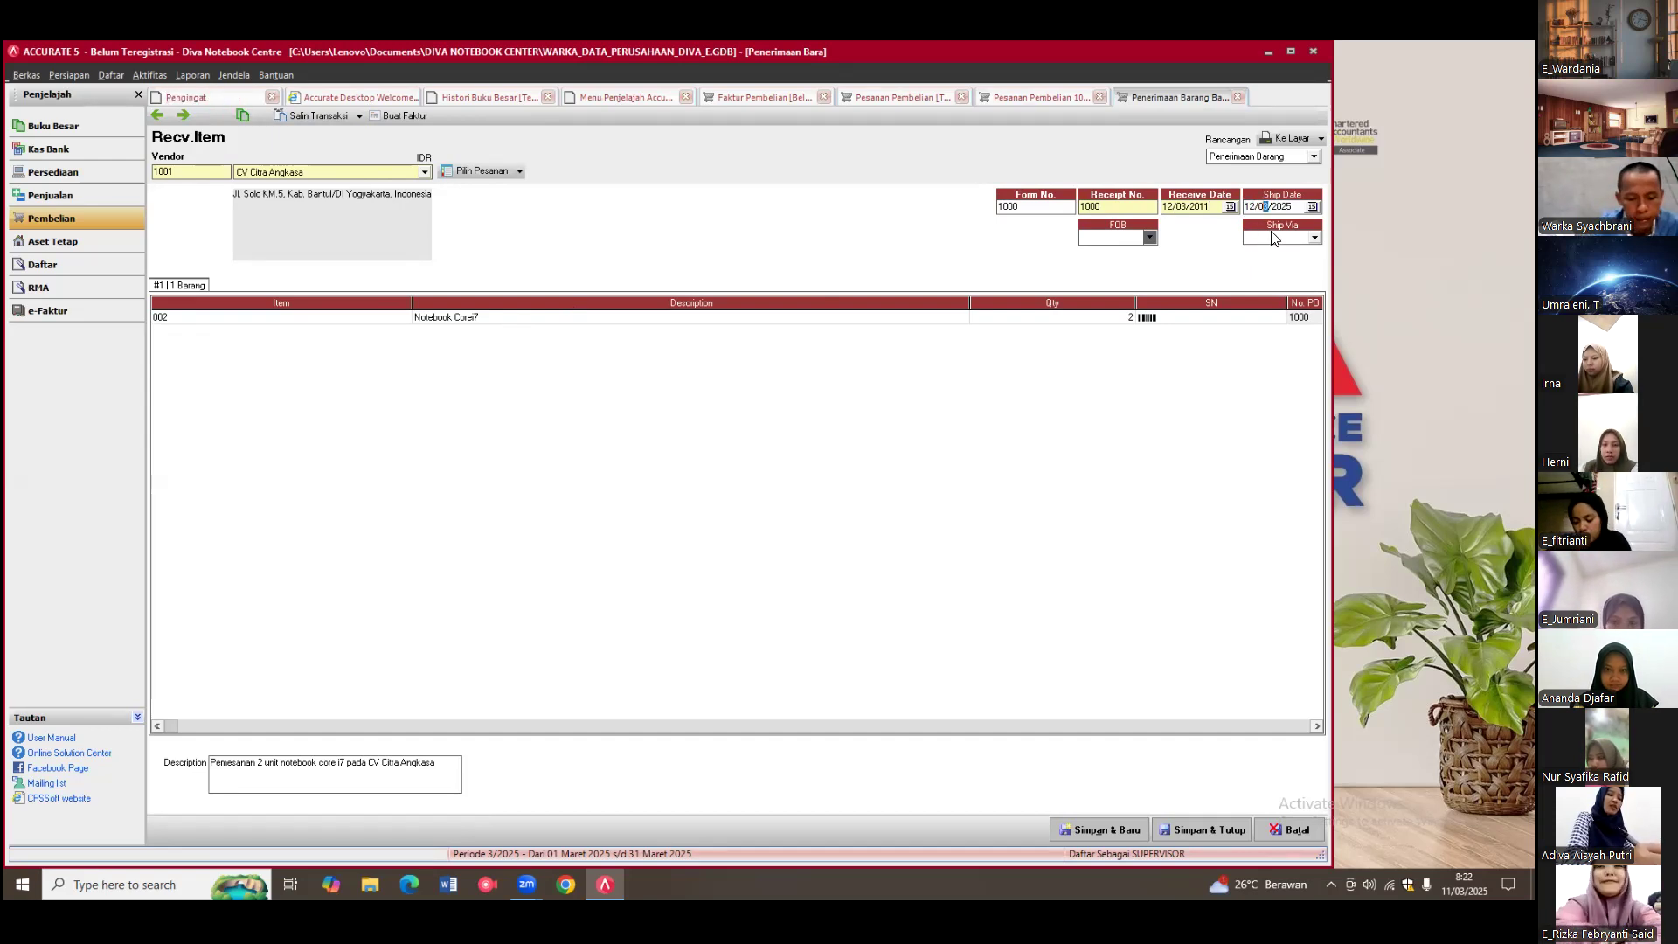
type("11")
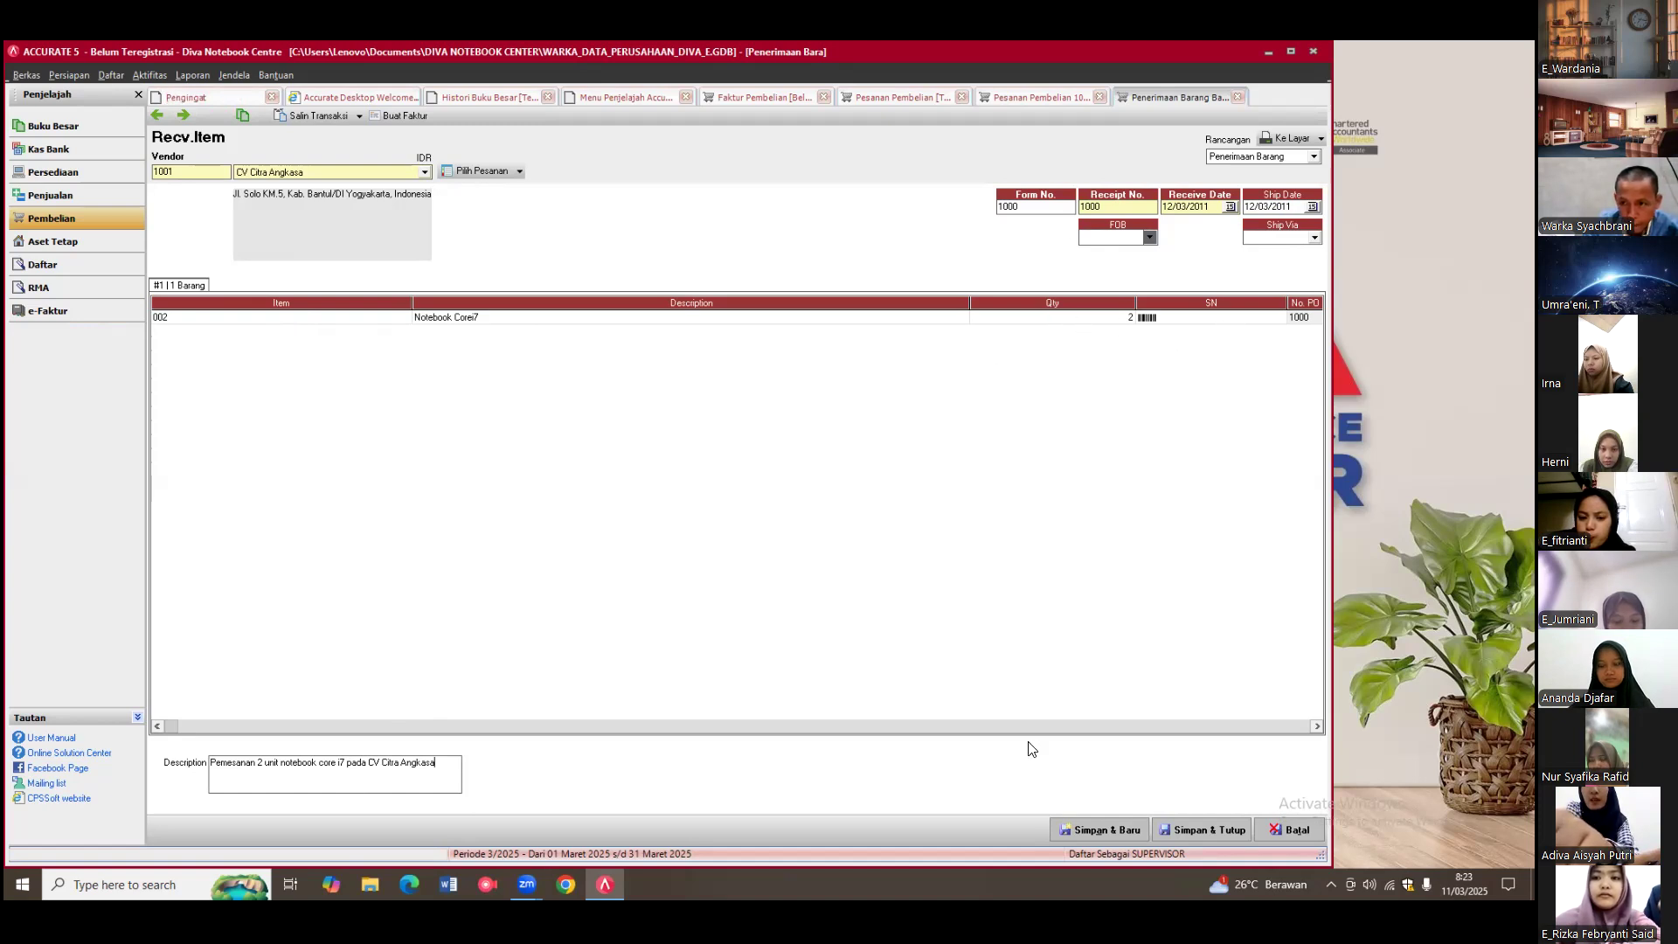
Step: Check the received item line and try to create a purchase invoice from the goods receipt
left_click(1311, 721)
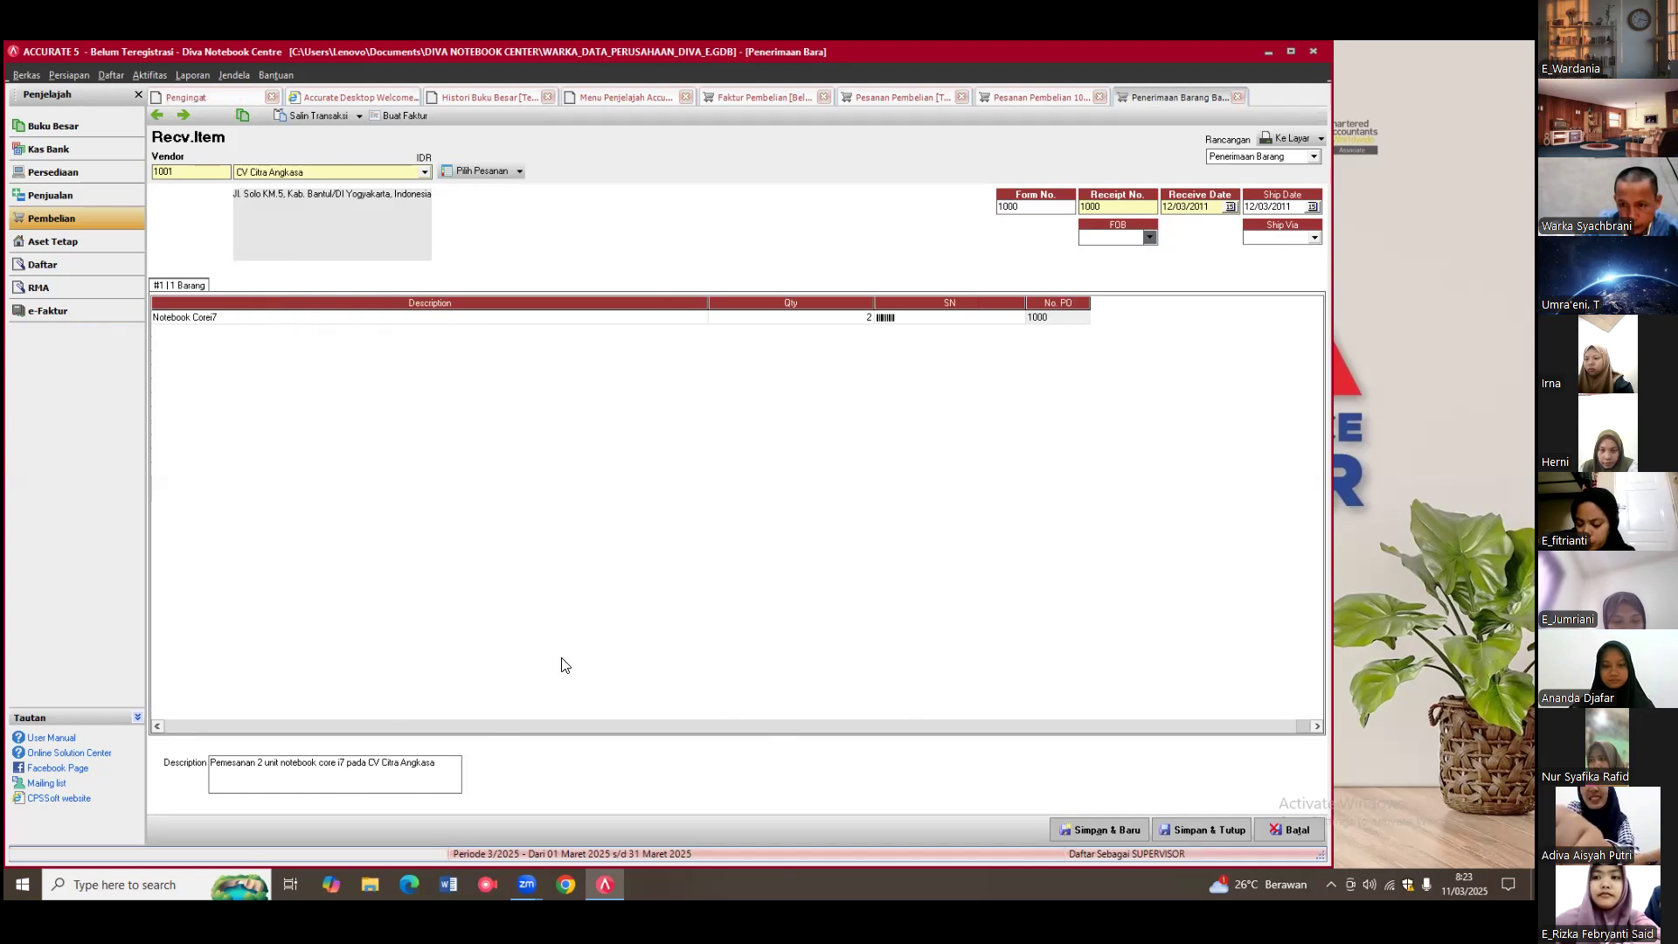
left_click(157, 725)
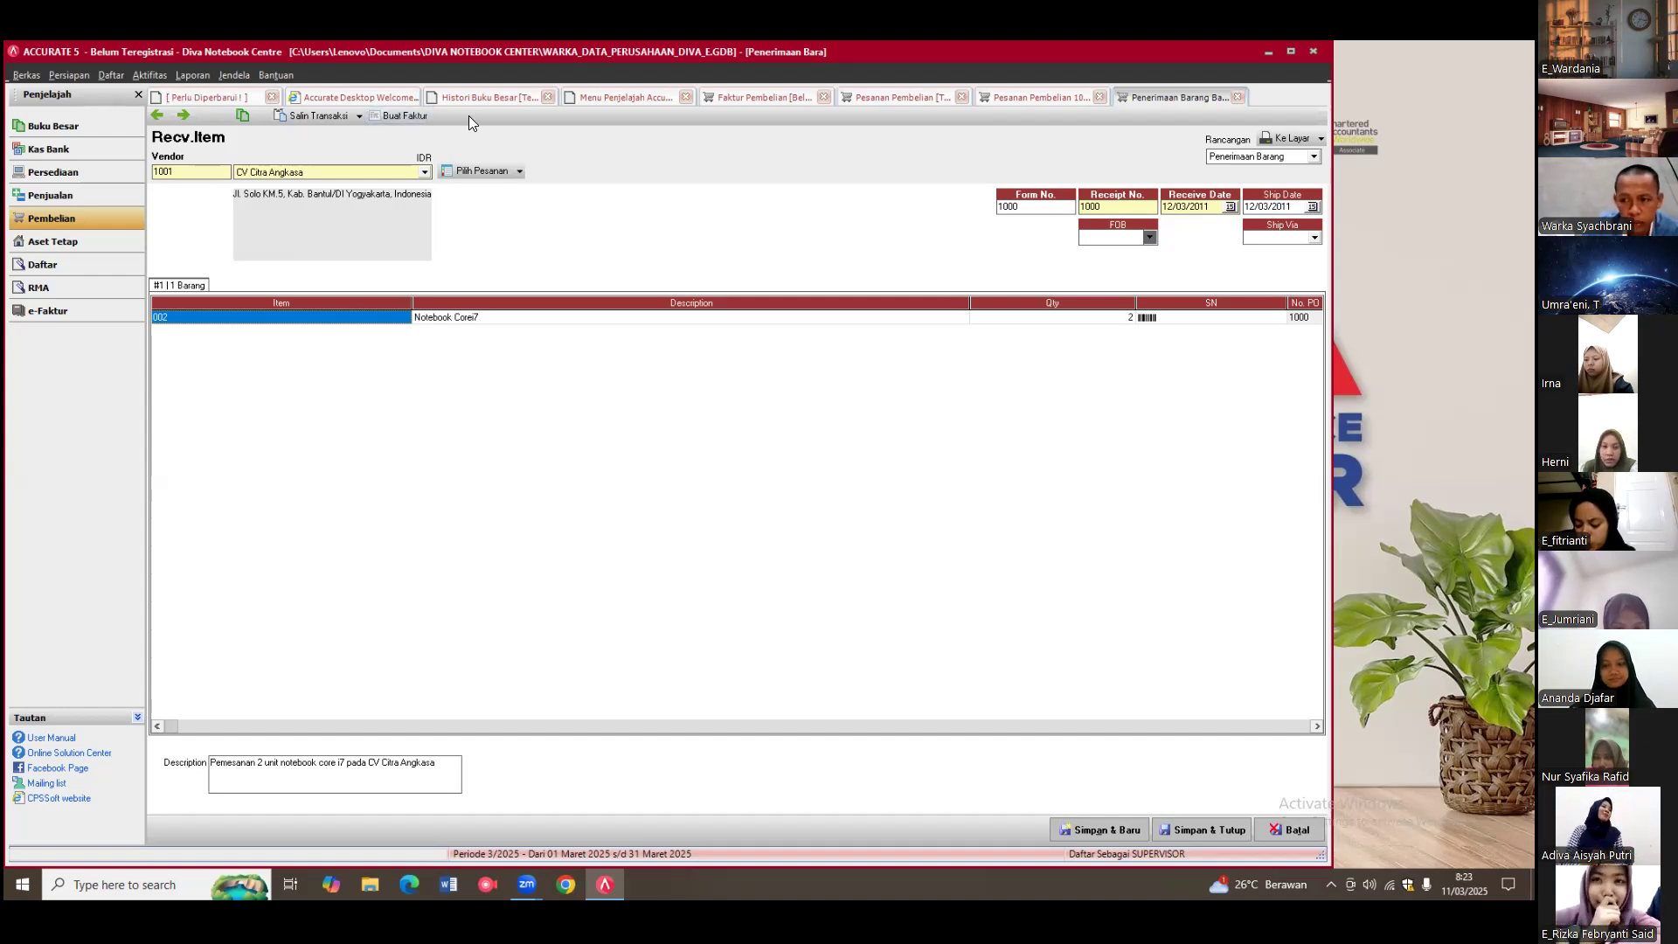
left_click(416, 116)
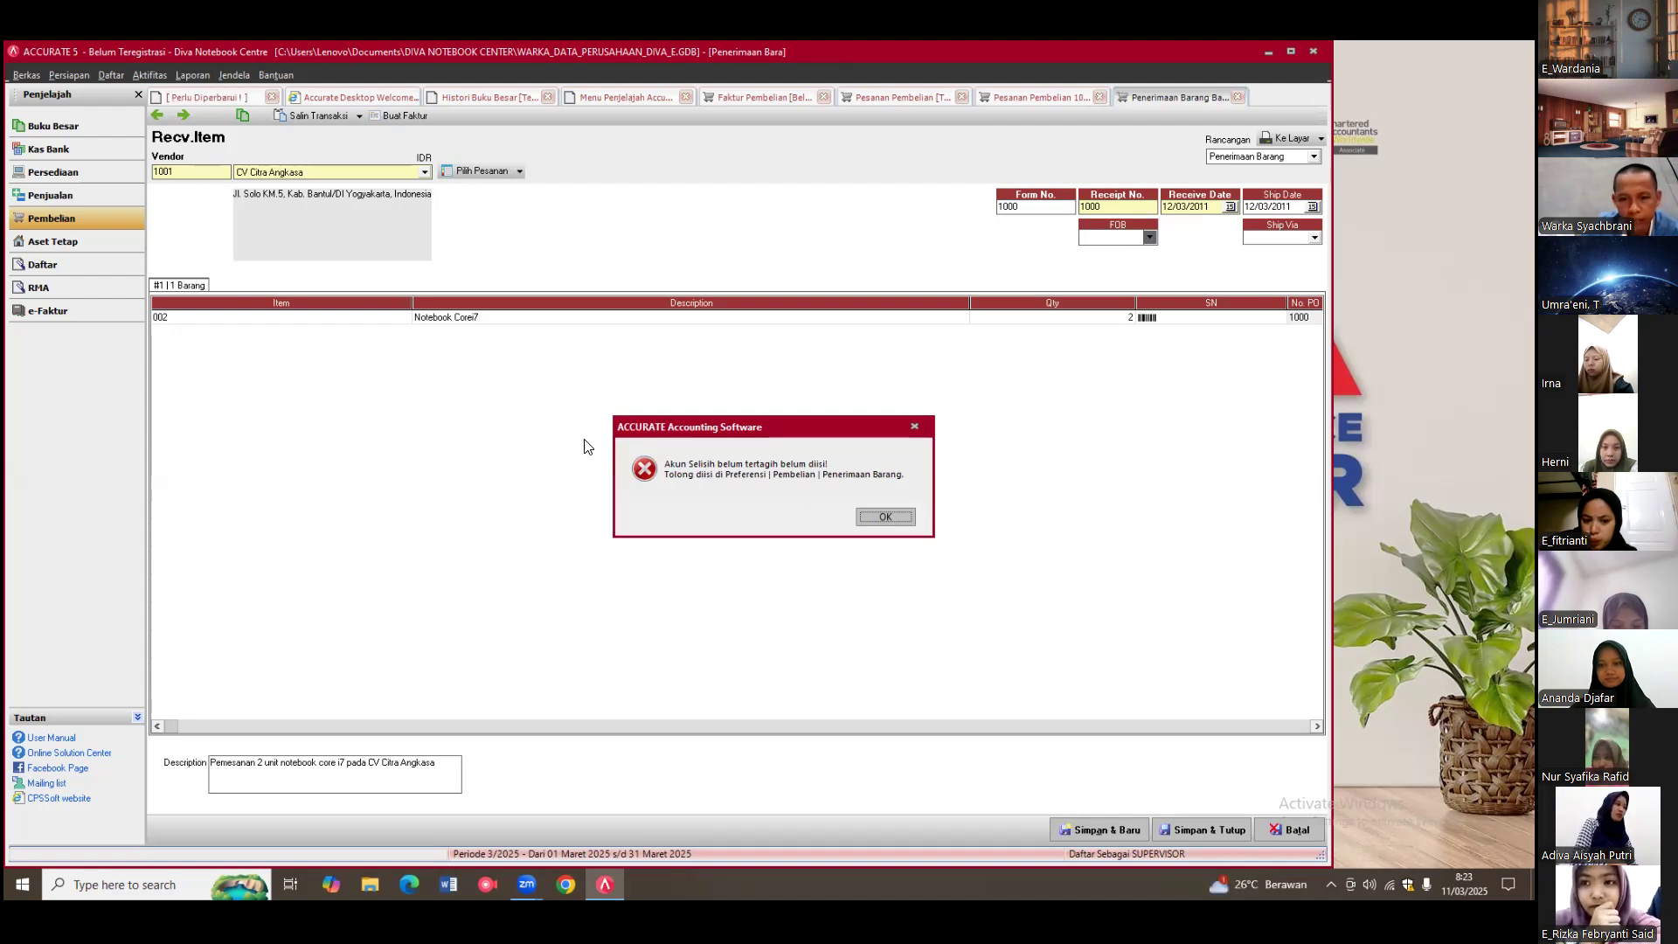
left_click(882, 517)
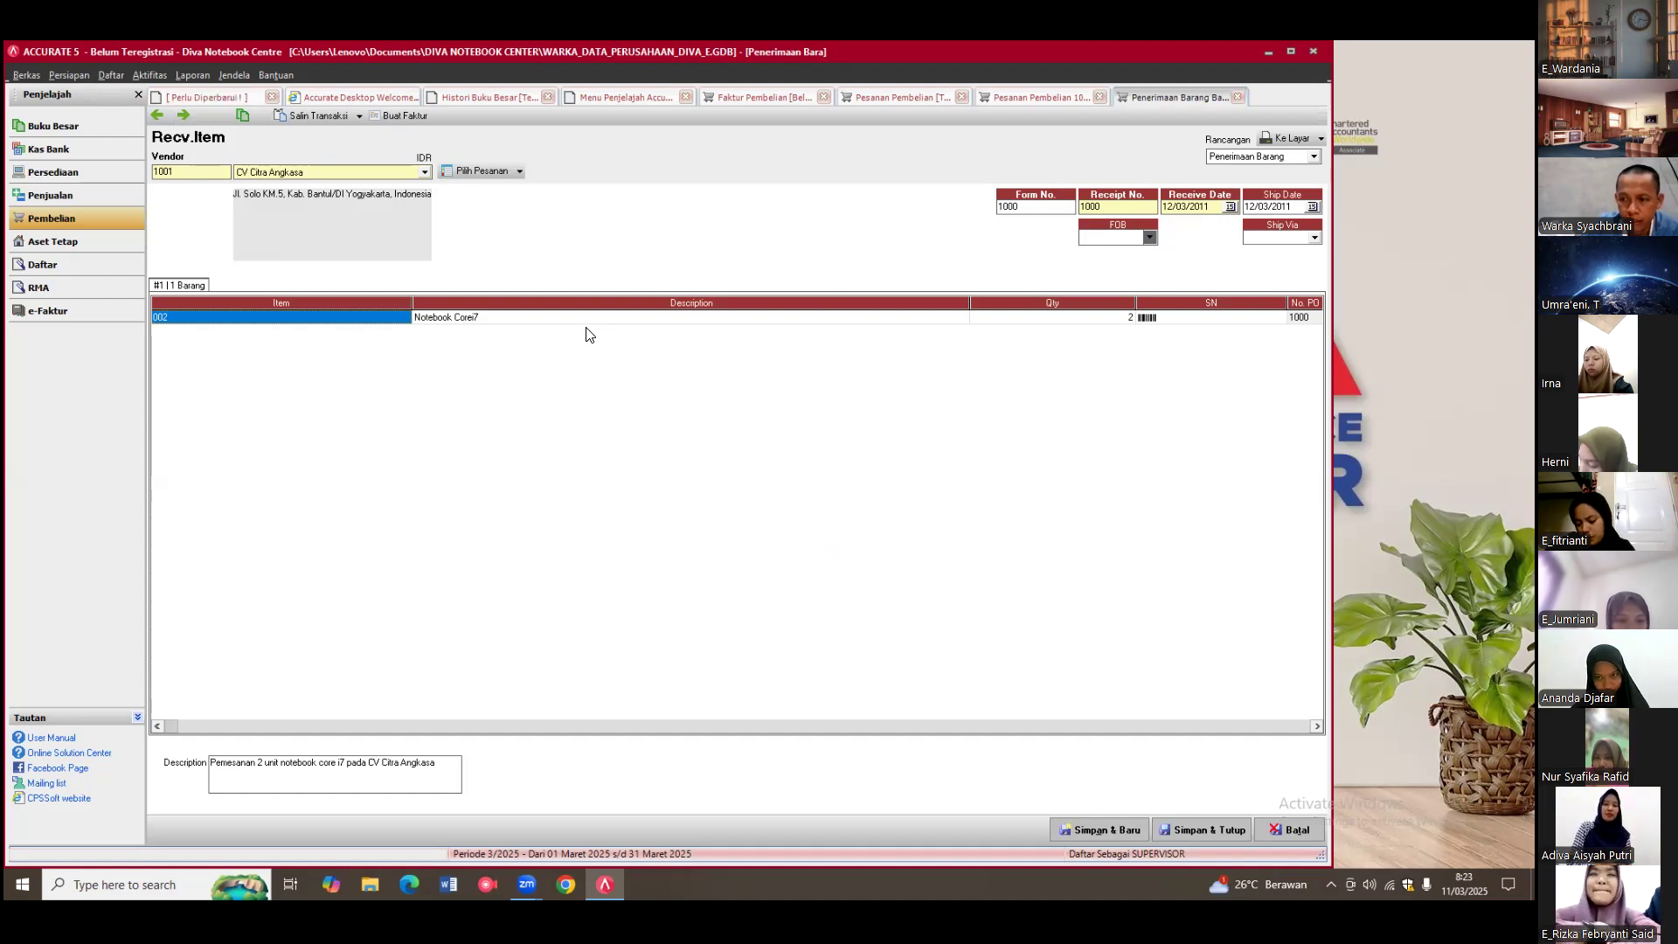
Step: Set the unbilled goods difference account to Selisih Barang Terkirim in the purchasing preferences and save them
left_click(53, 75)
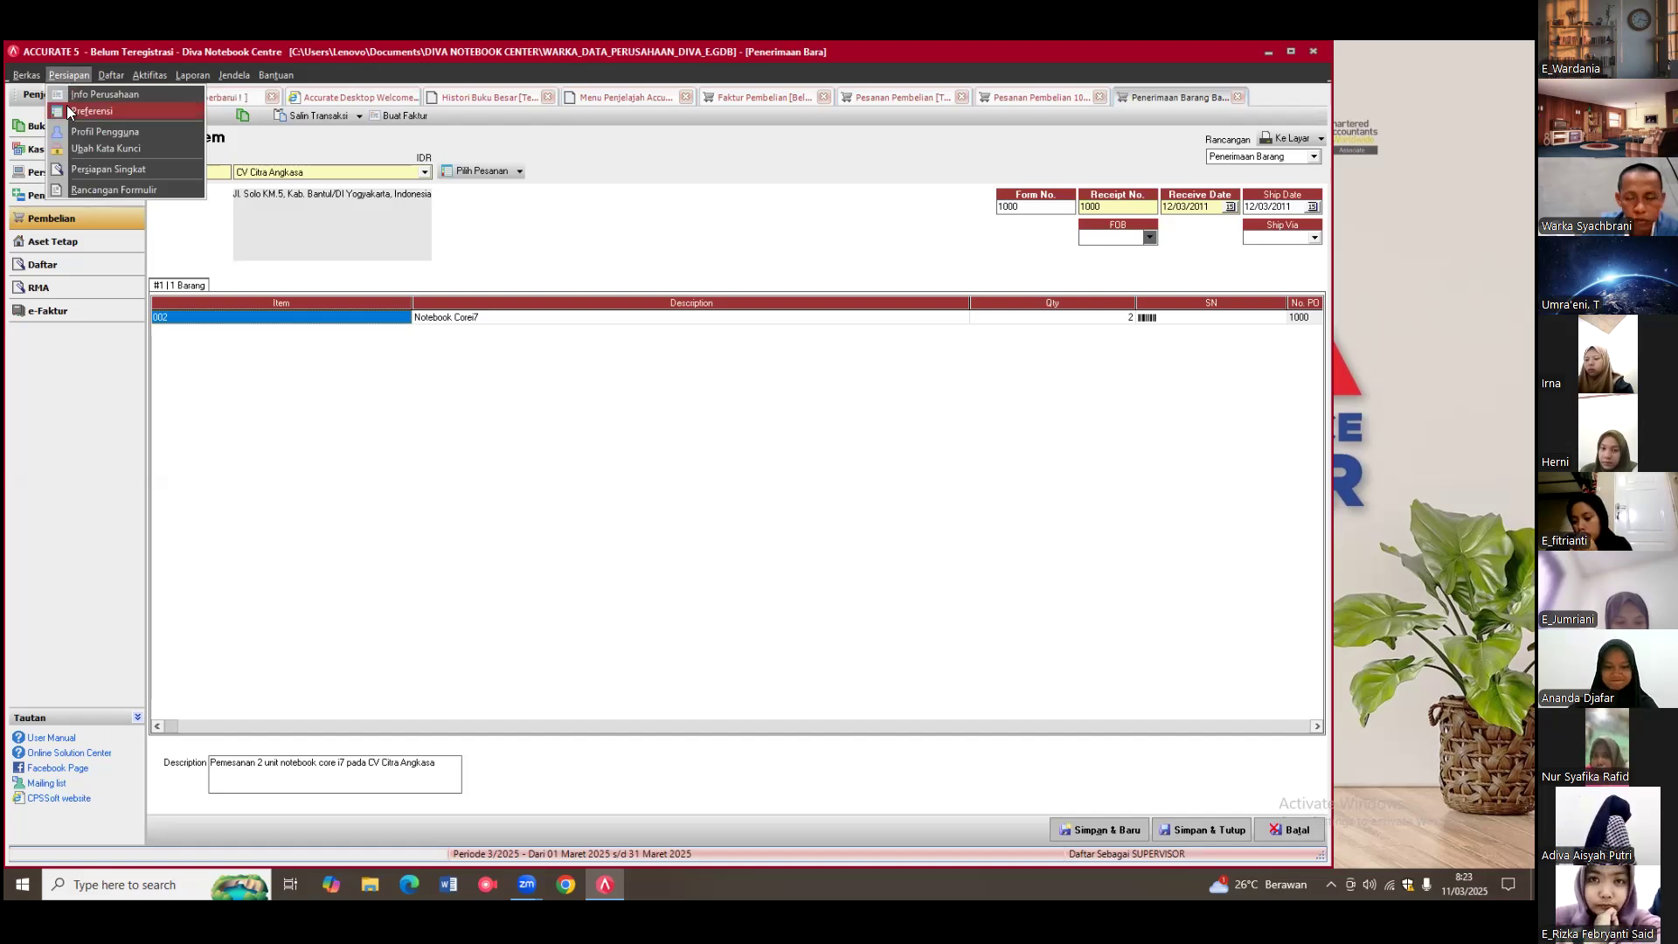
left_click(68, 111)
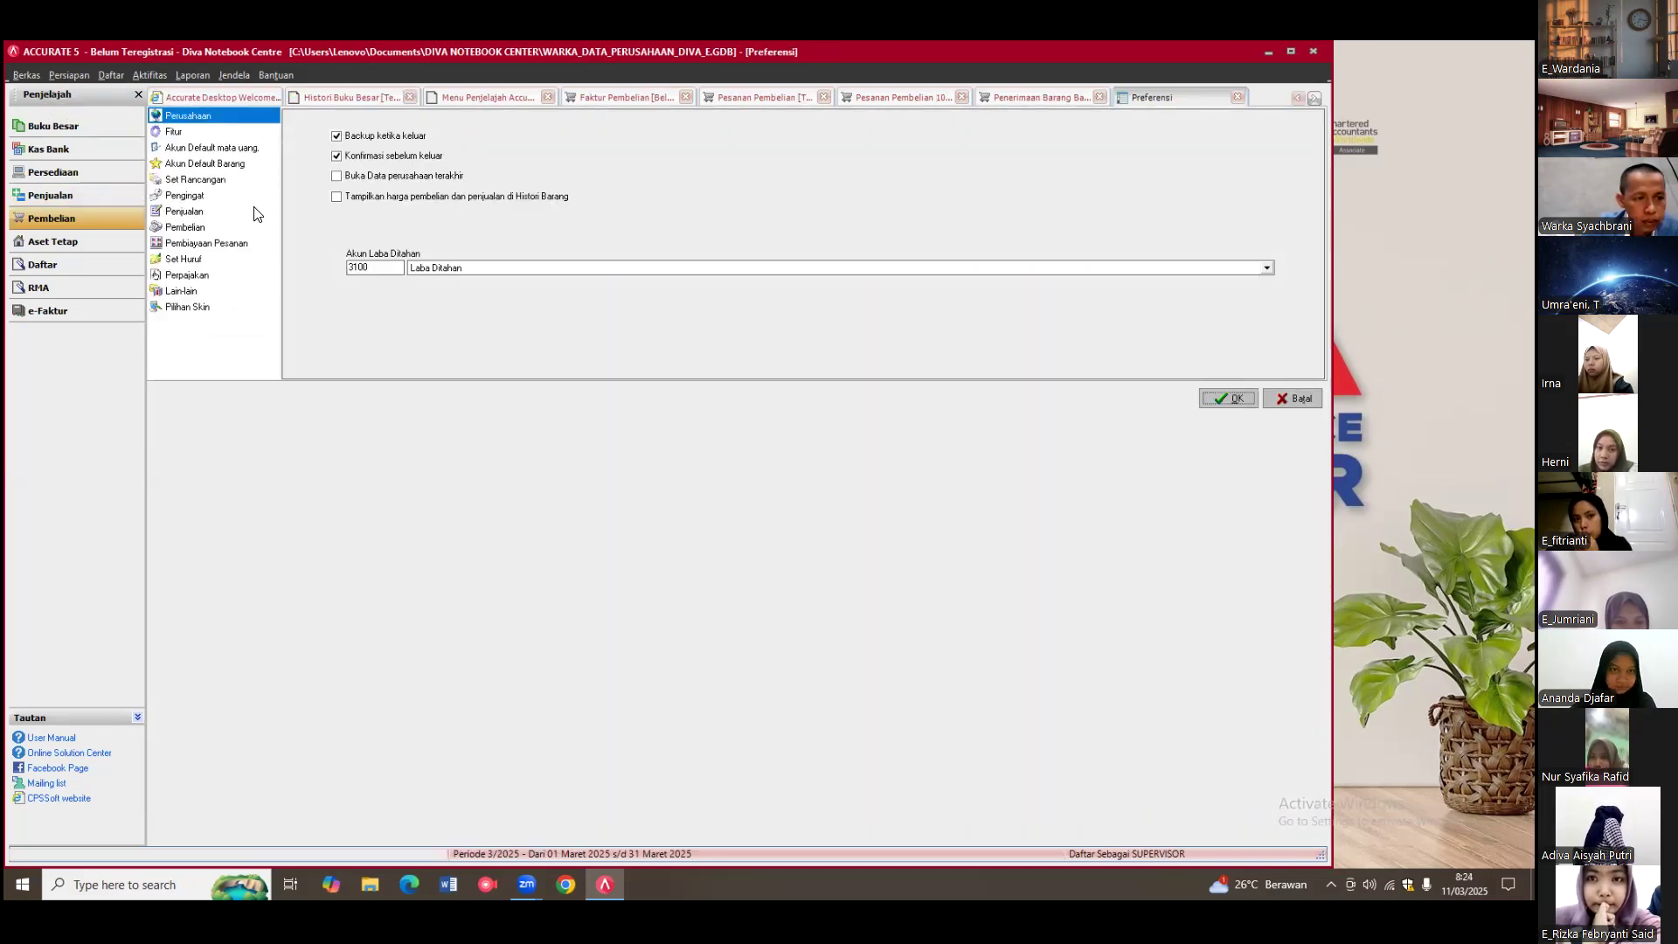
left_click(190, 229)
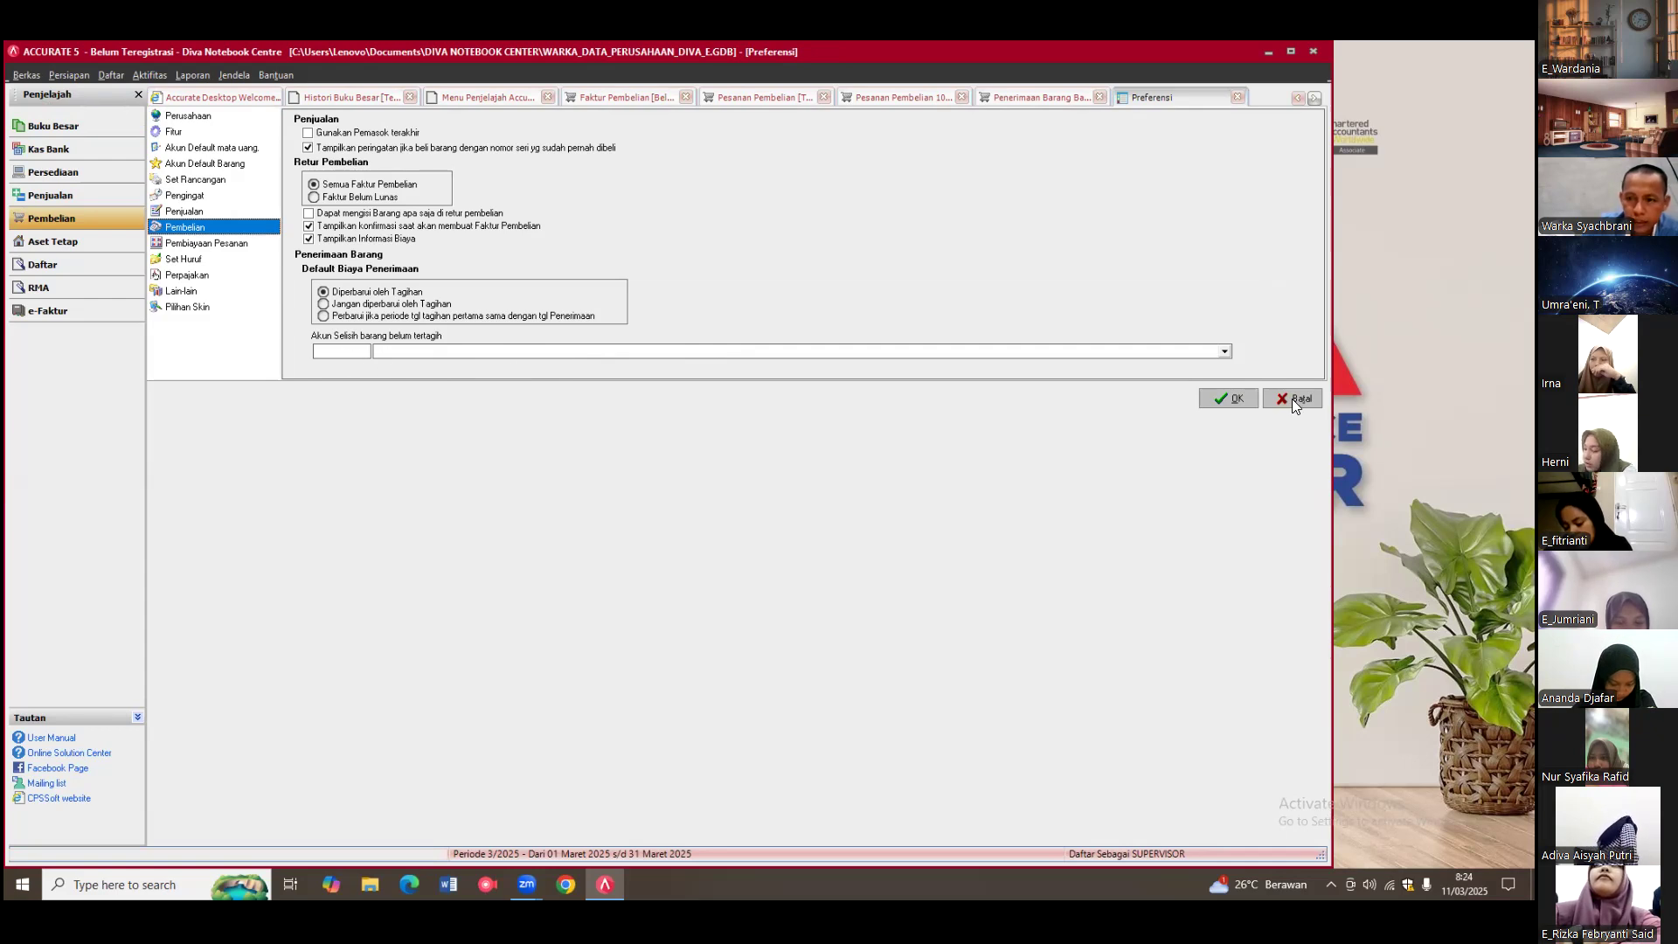
left_click(1222, 351)
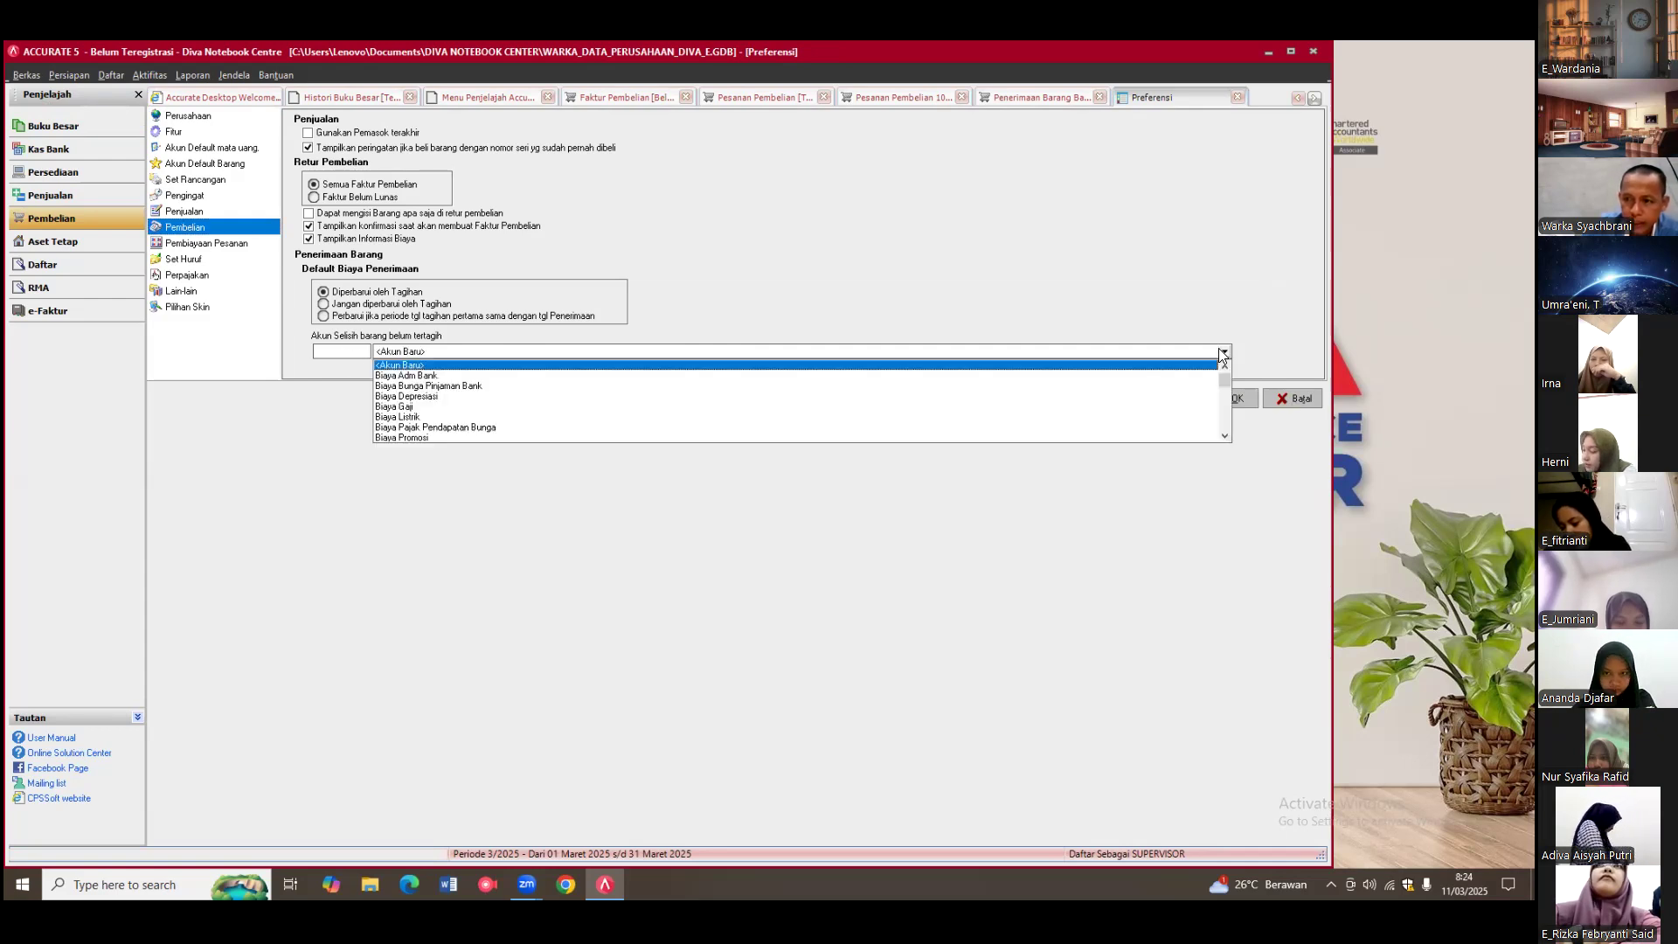
left_click_drag(1225, 381, 1225, 425)
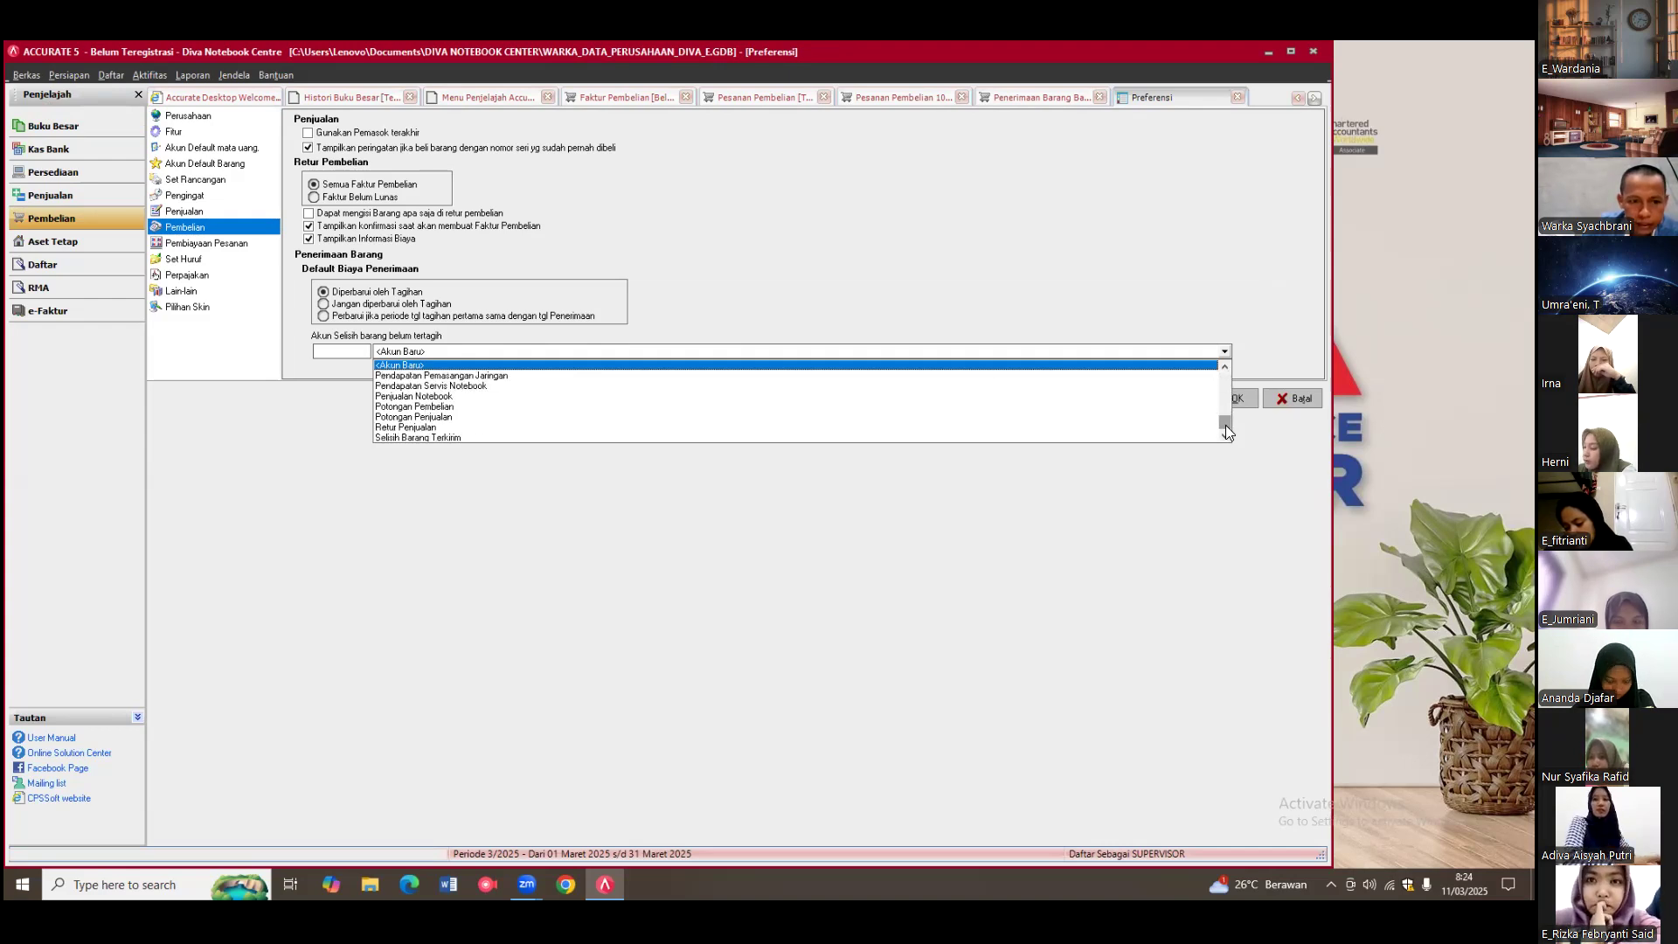
left_click(417, 437)
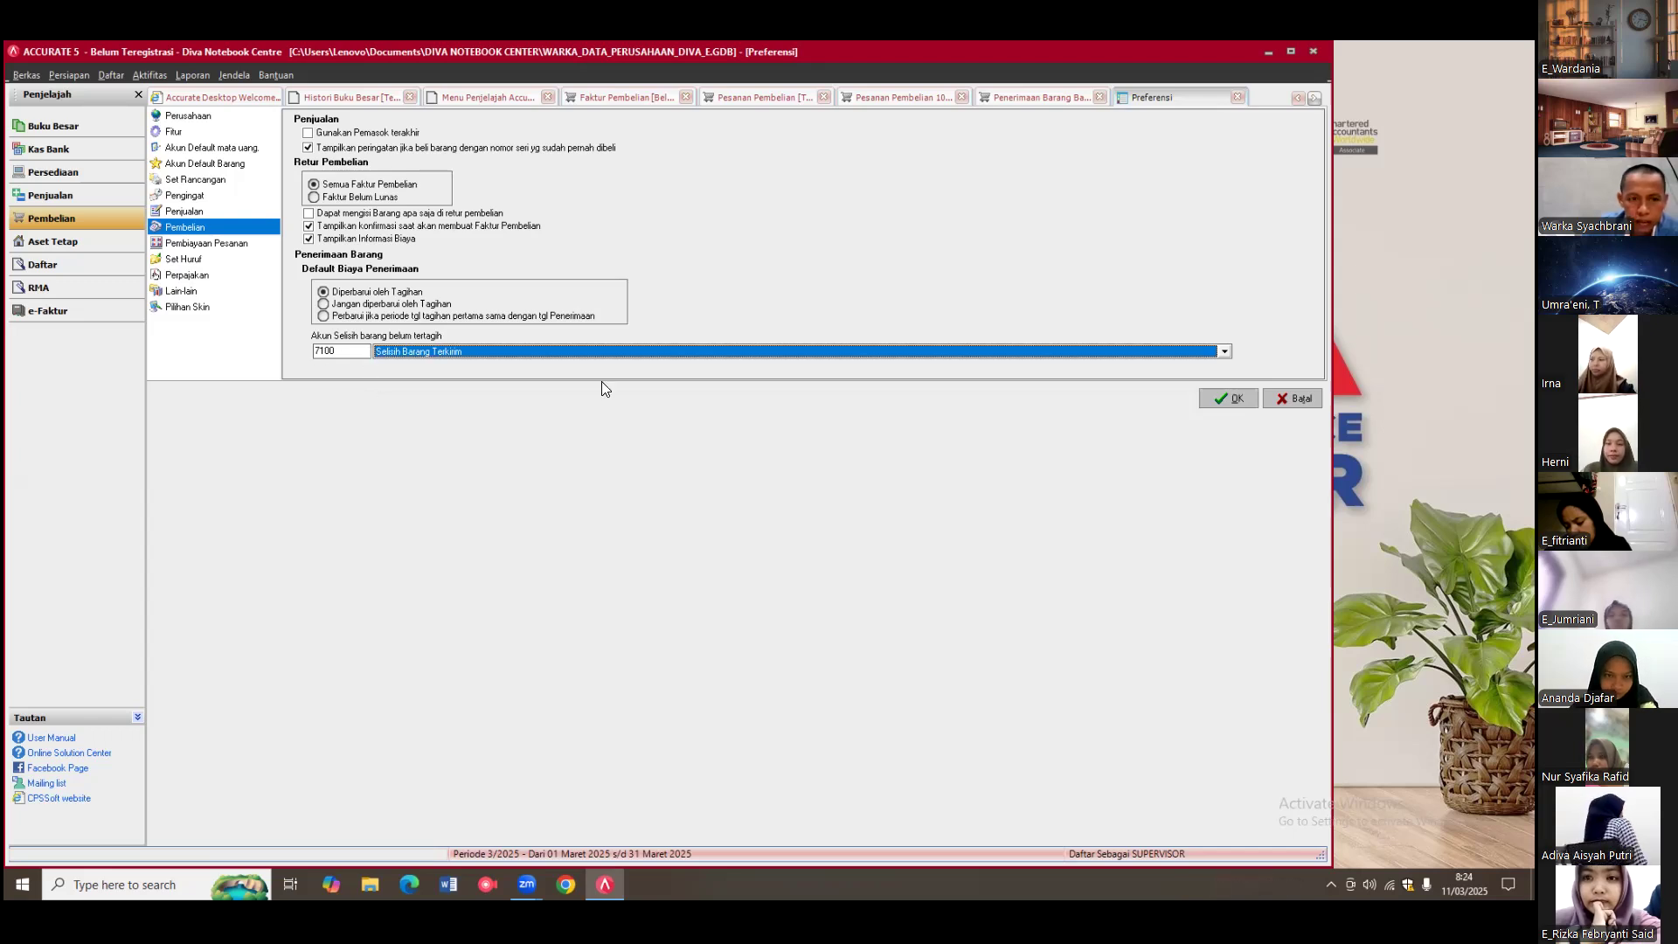
left_click(1230, 400)
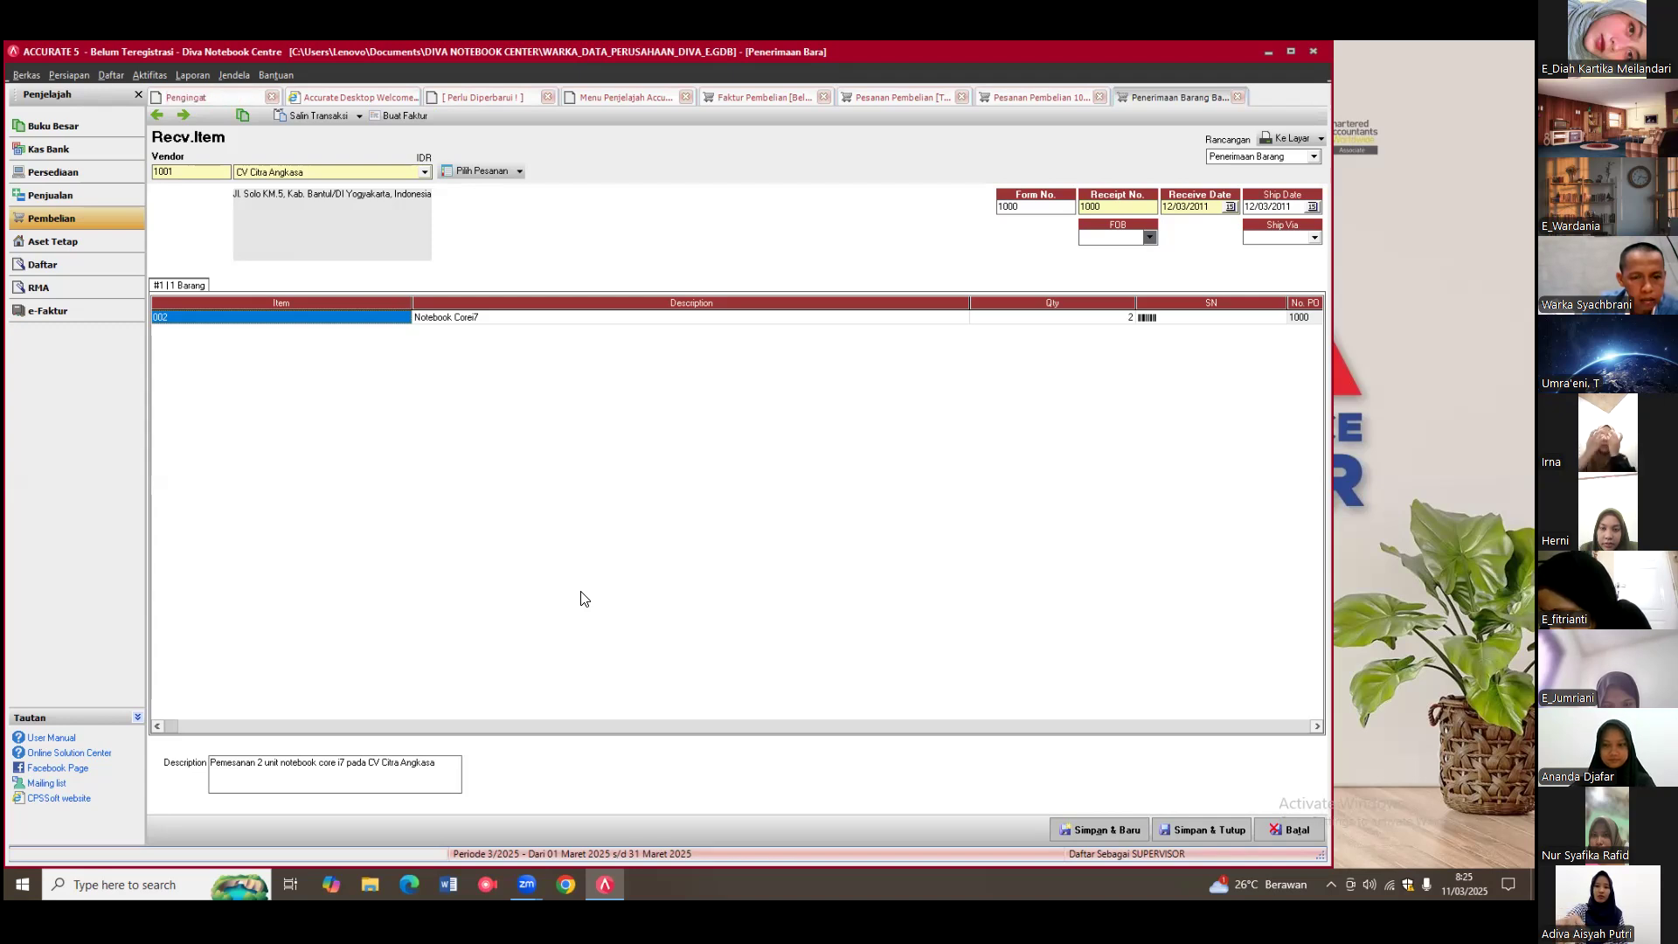
Step: Check the unbilled goods difference account in the purchasing preferences and close them without changes
left_click(69, 75)
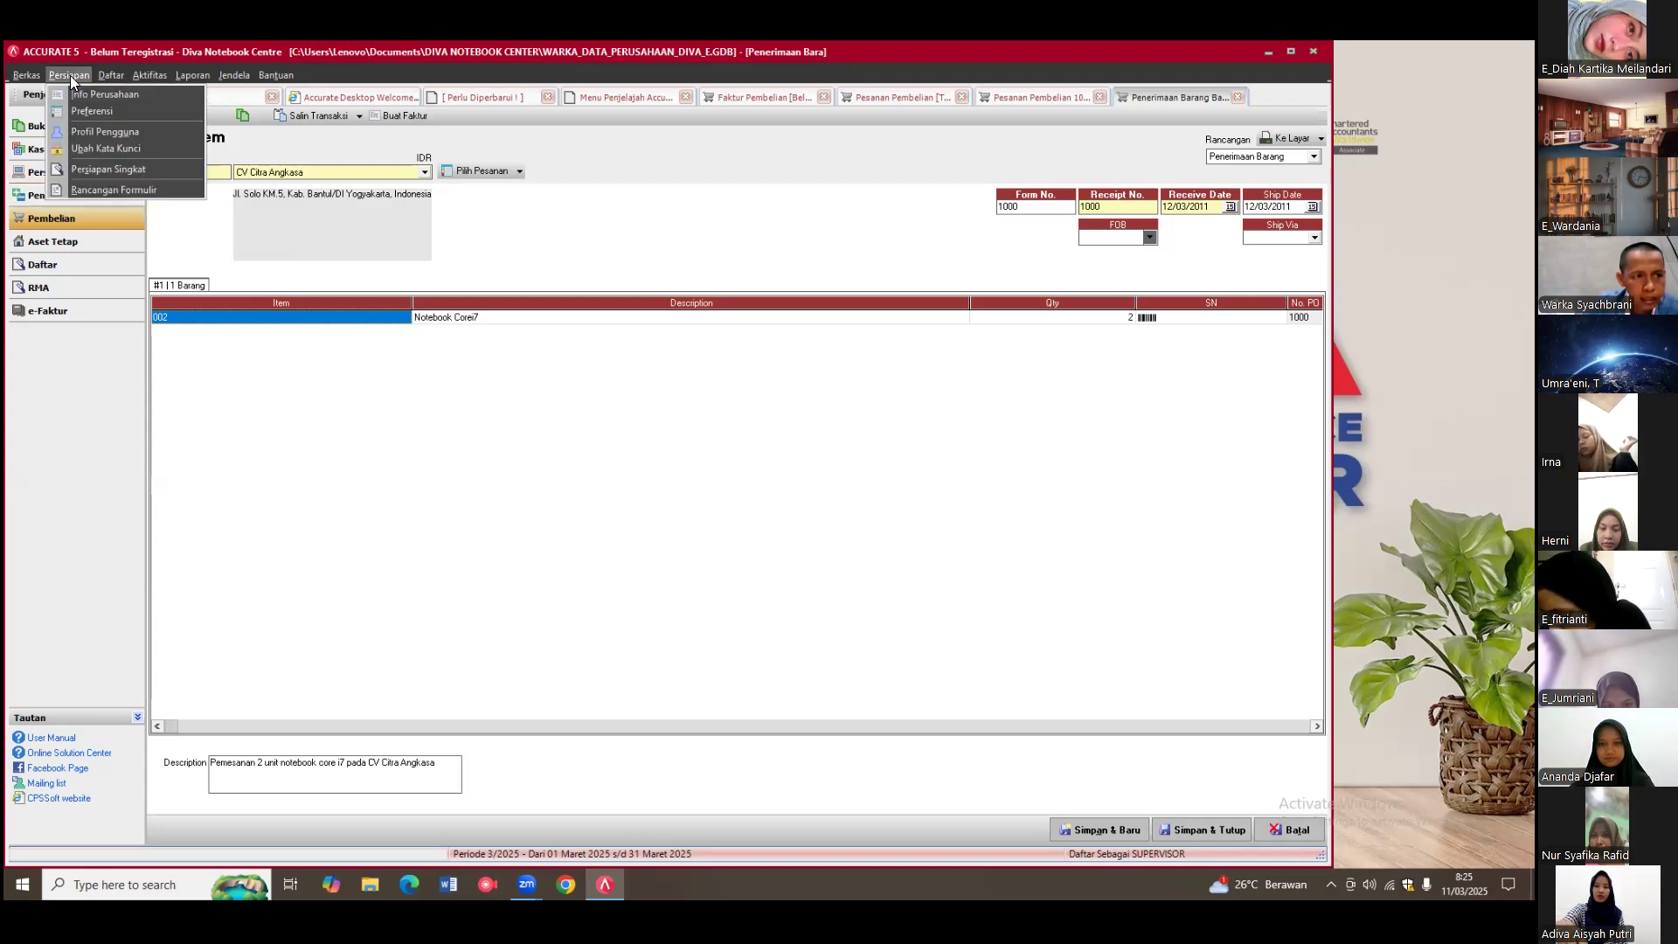
left_click(83, 110)
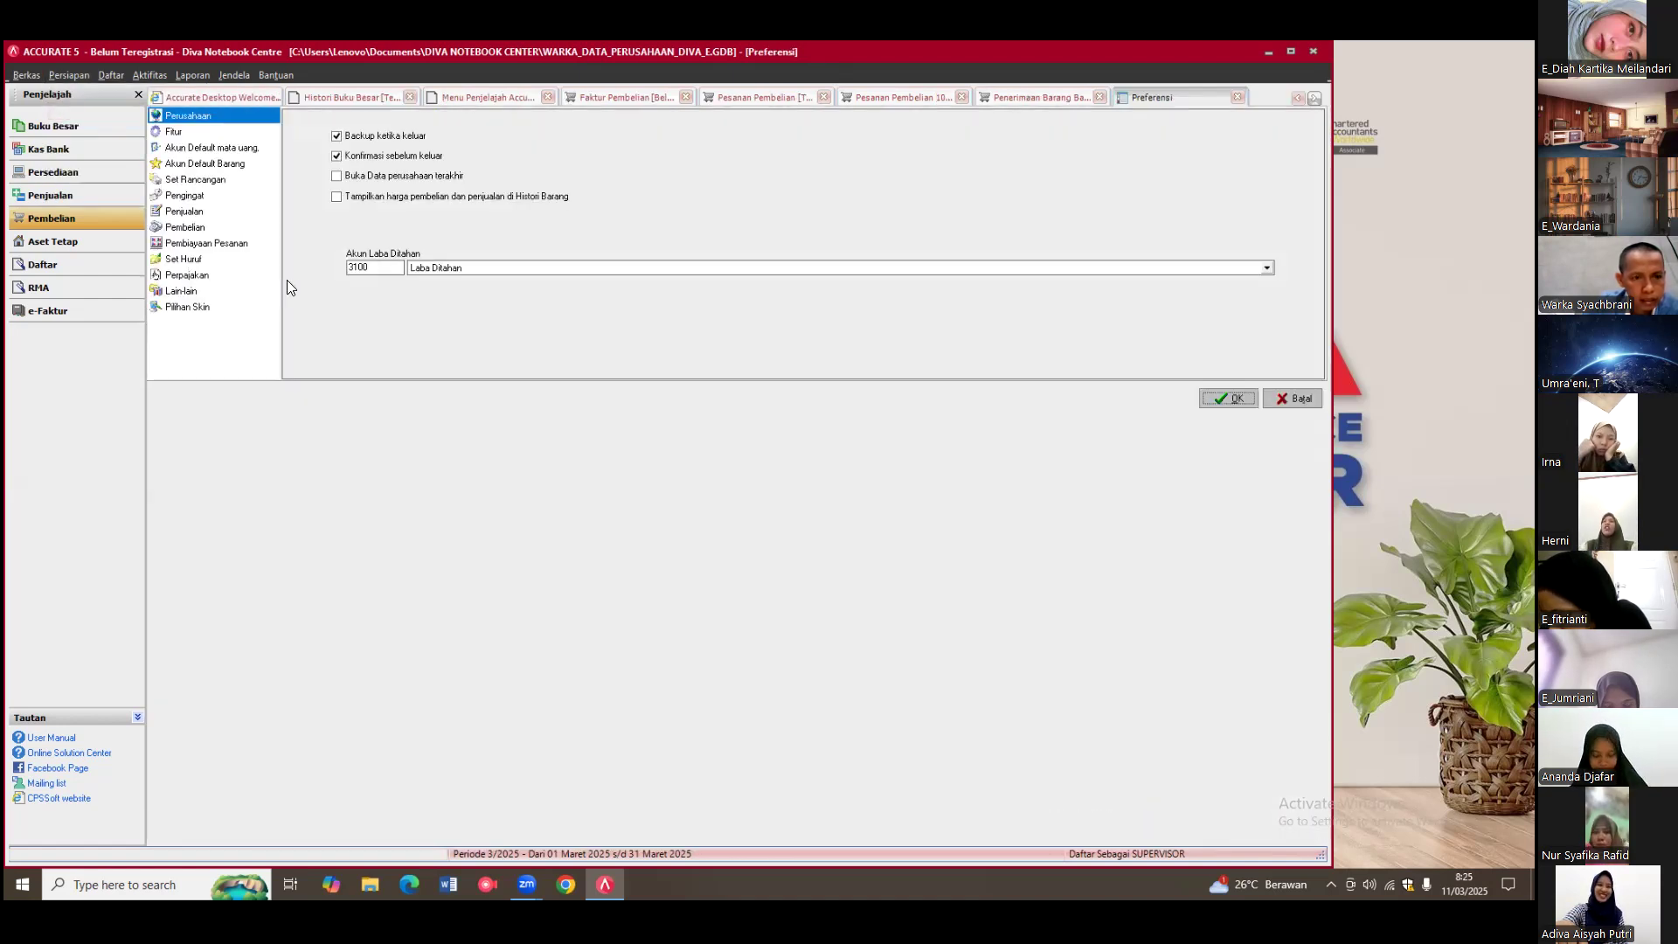
left_click(197, 228)
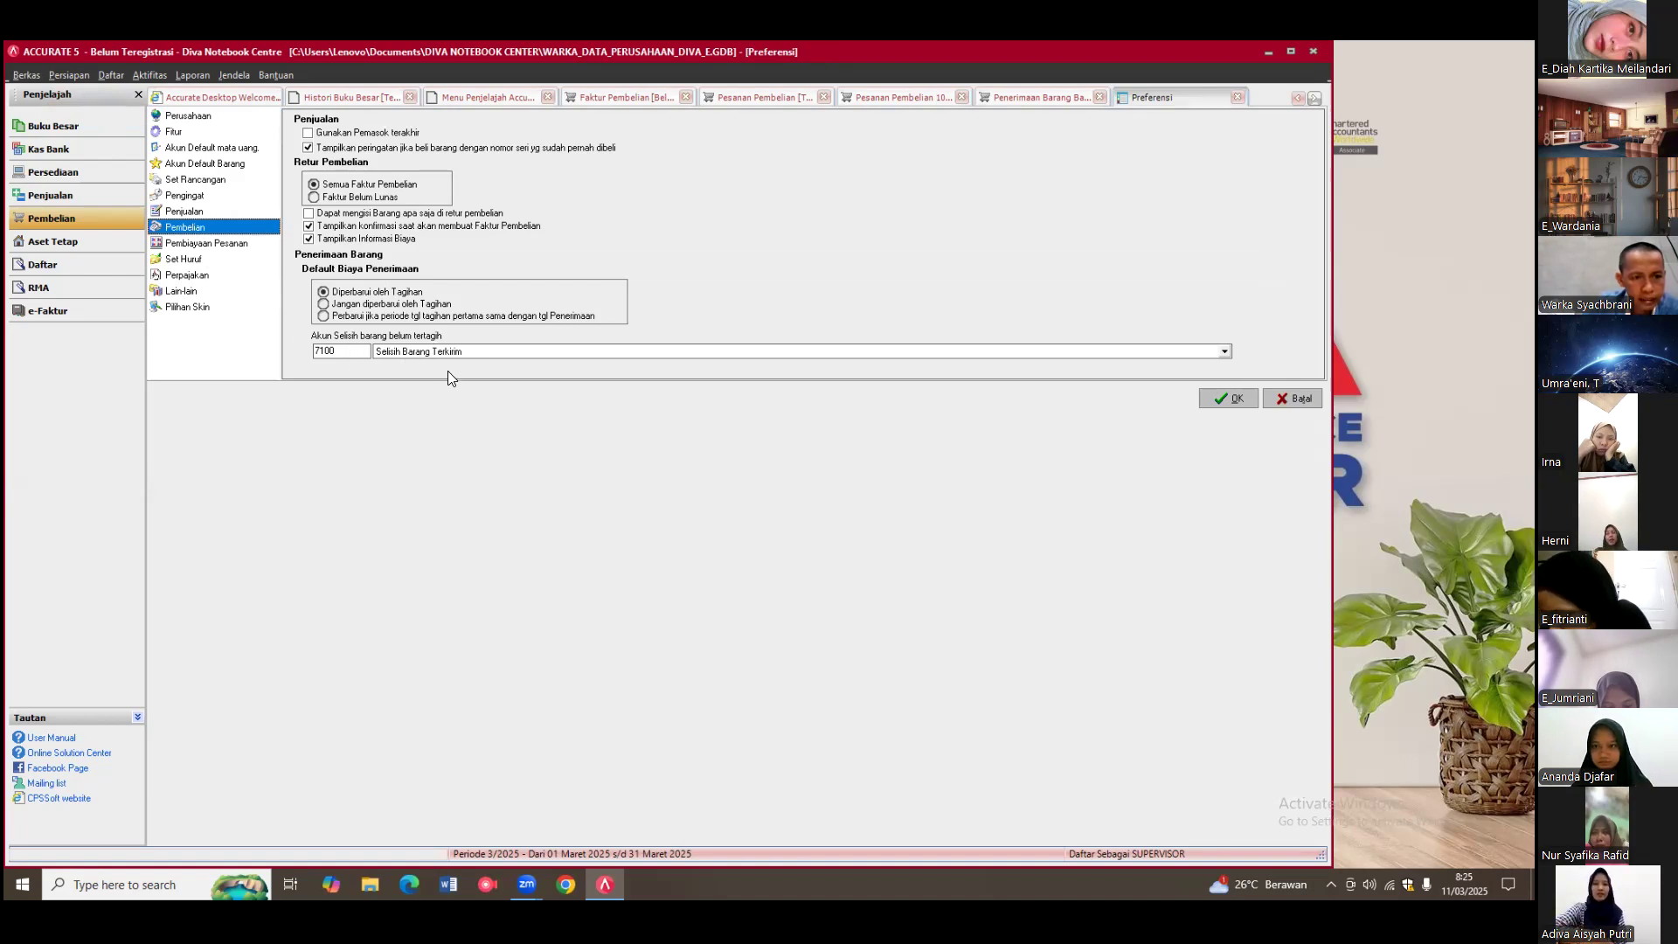
left_click(1285, 399)
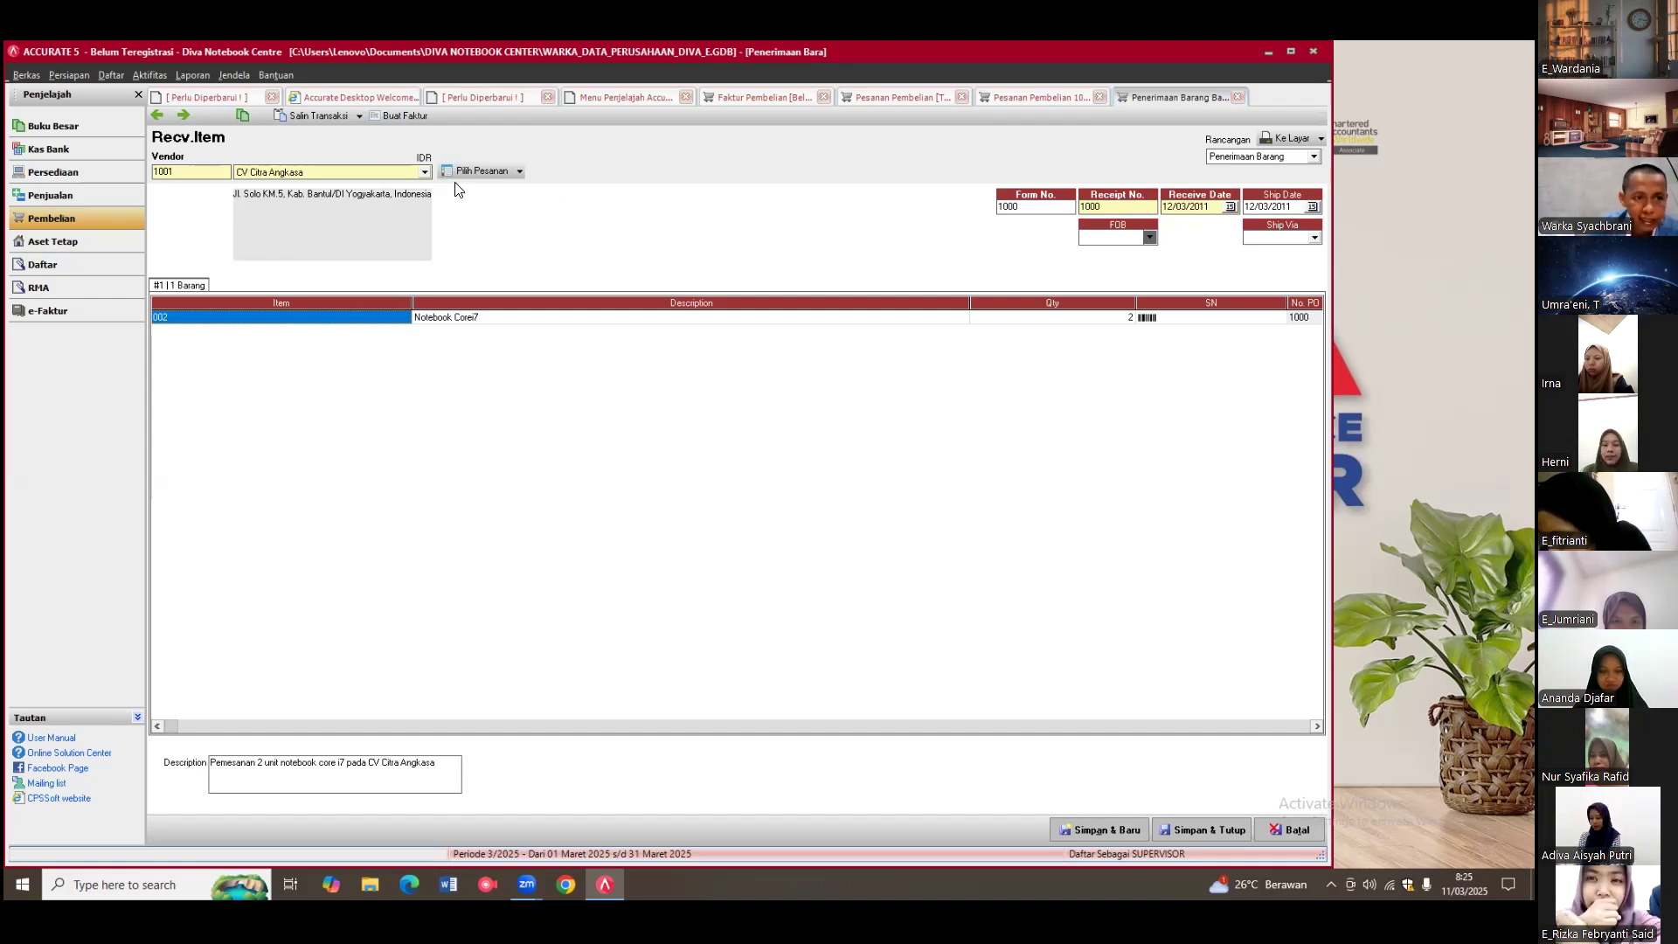
Step: Create a purchase invoice from the goods receipt with invoice number 1003 and invoice date 12/03/2011
left_click(407, 115)
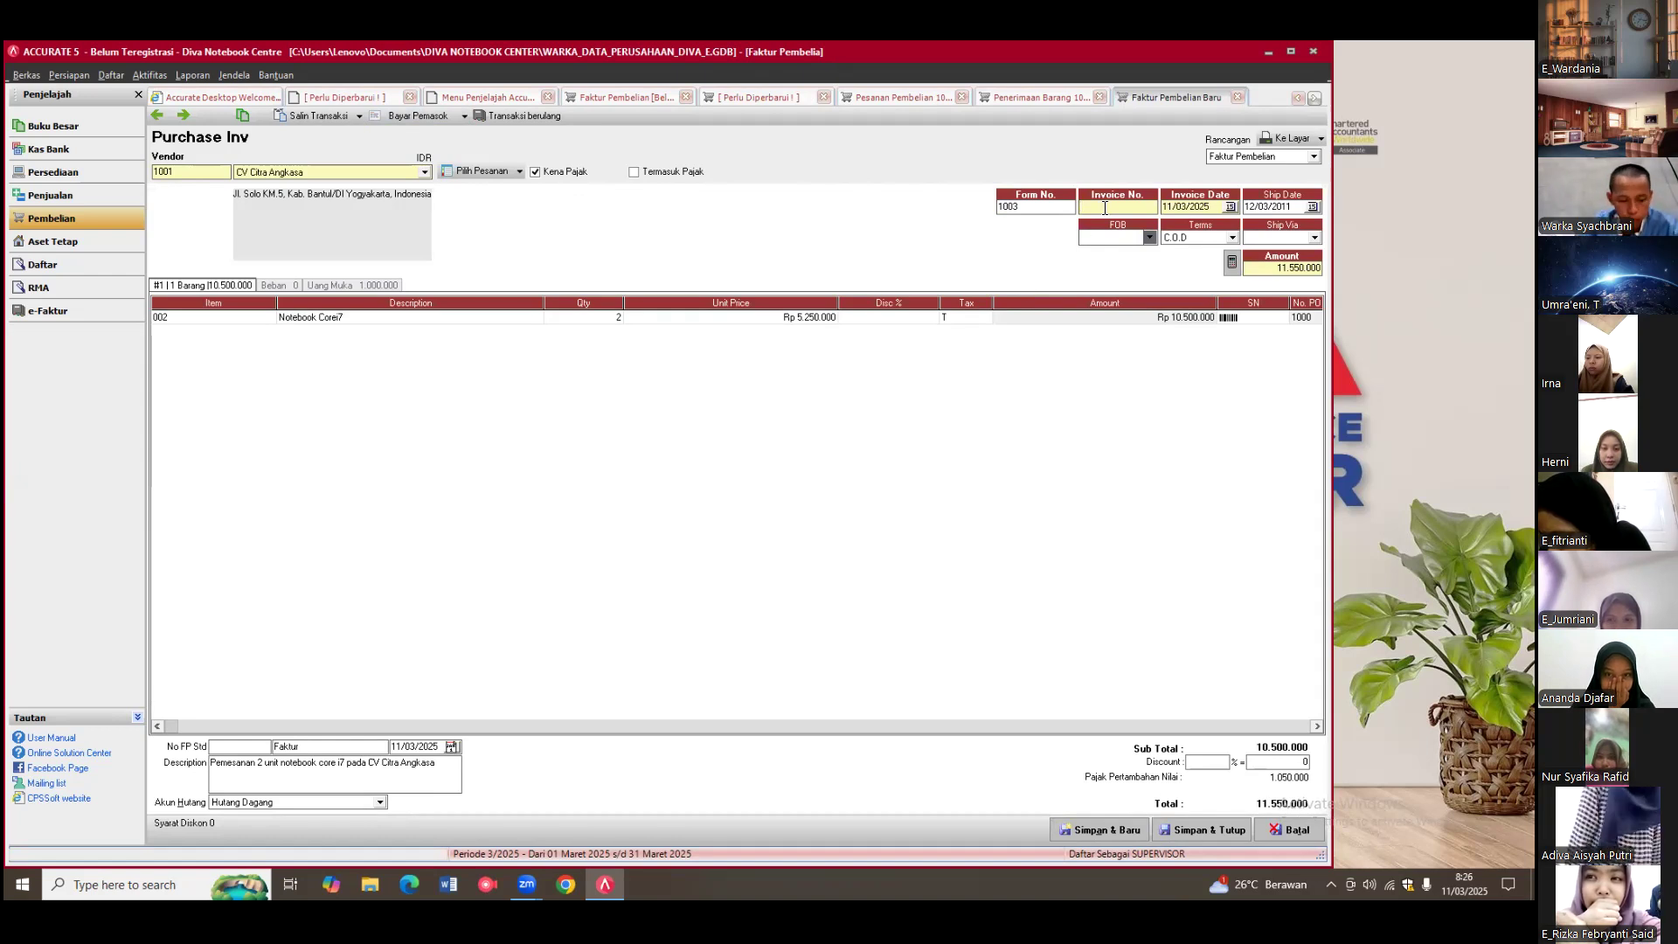
type("1003")
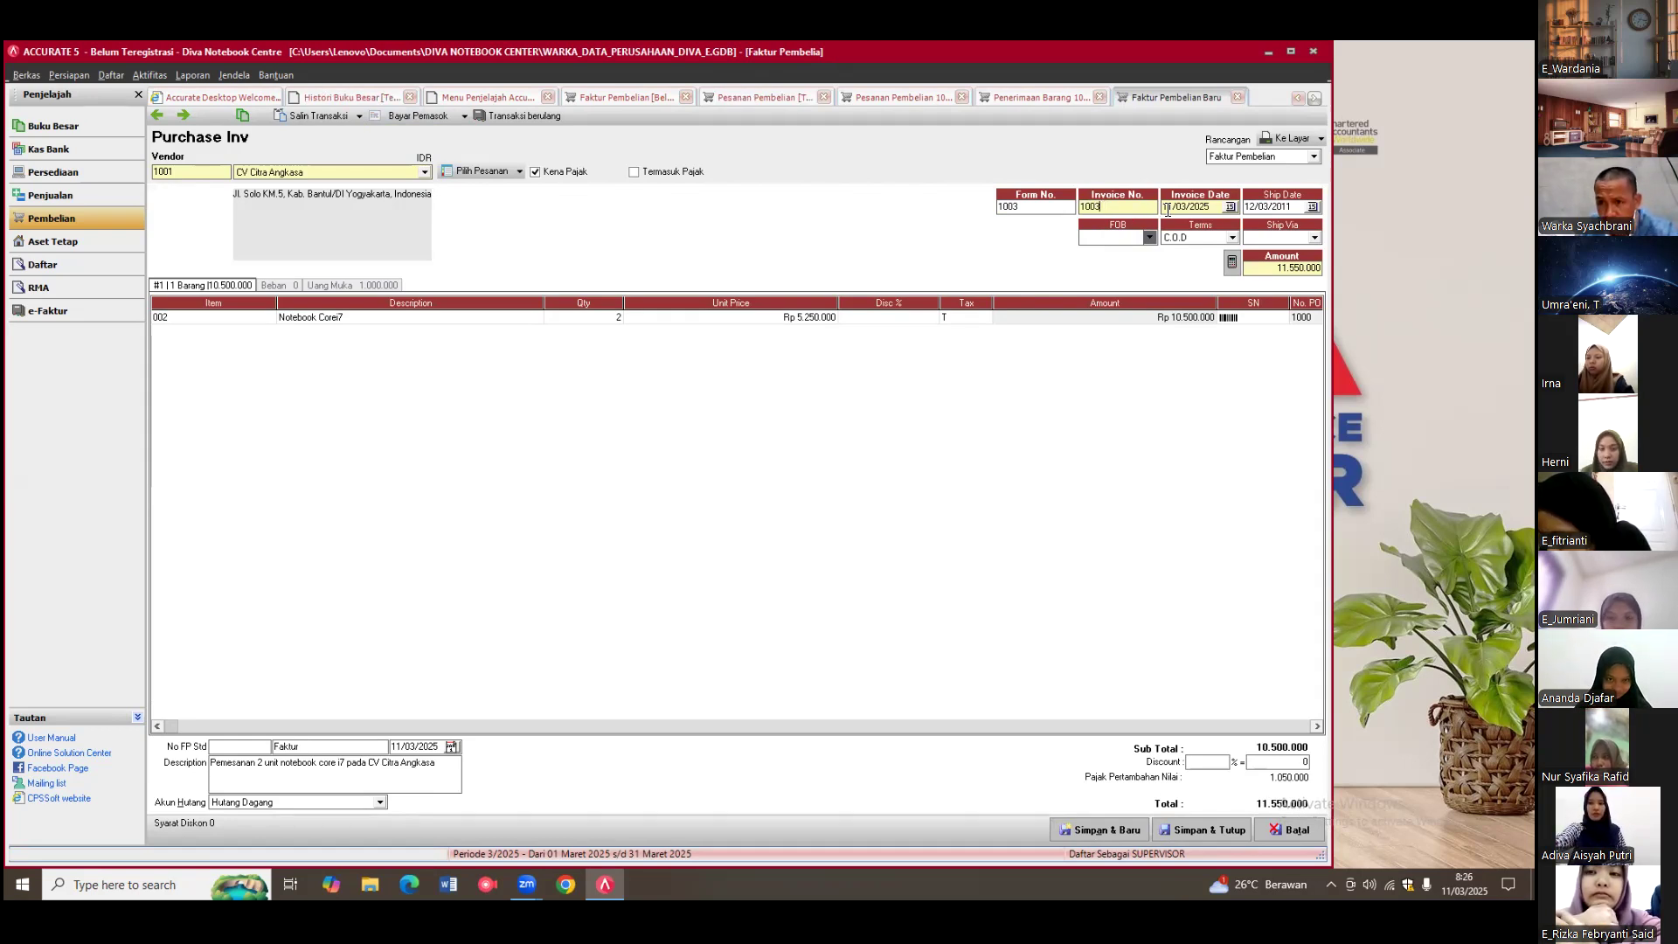
key("Tab")
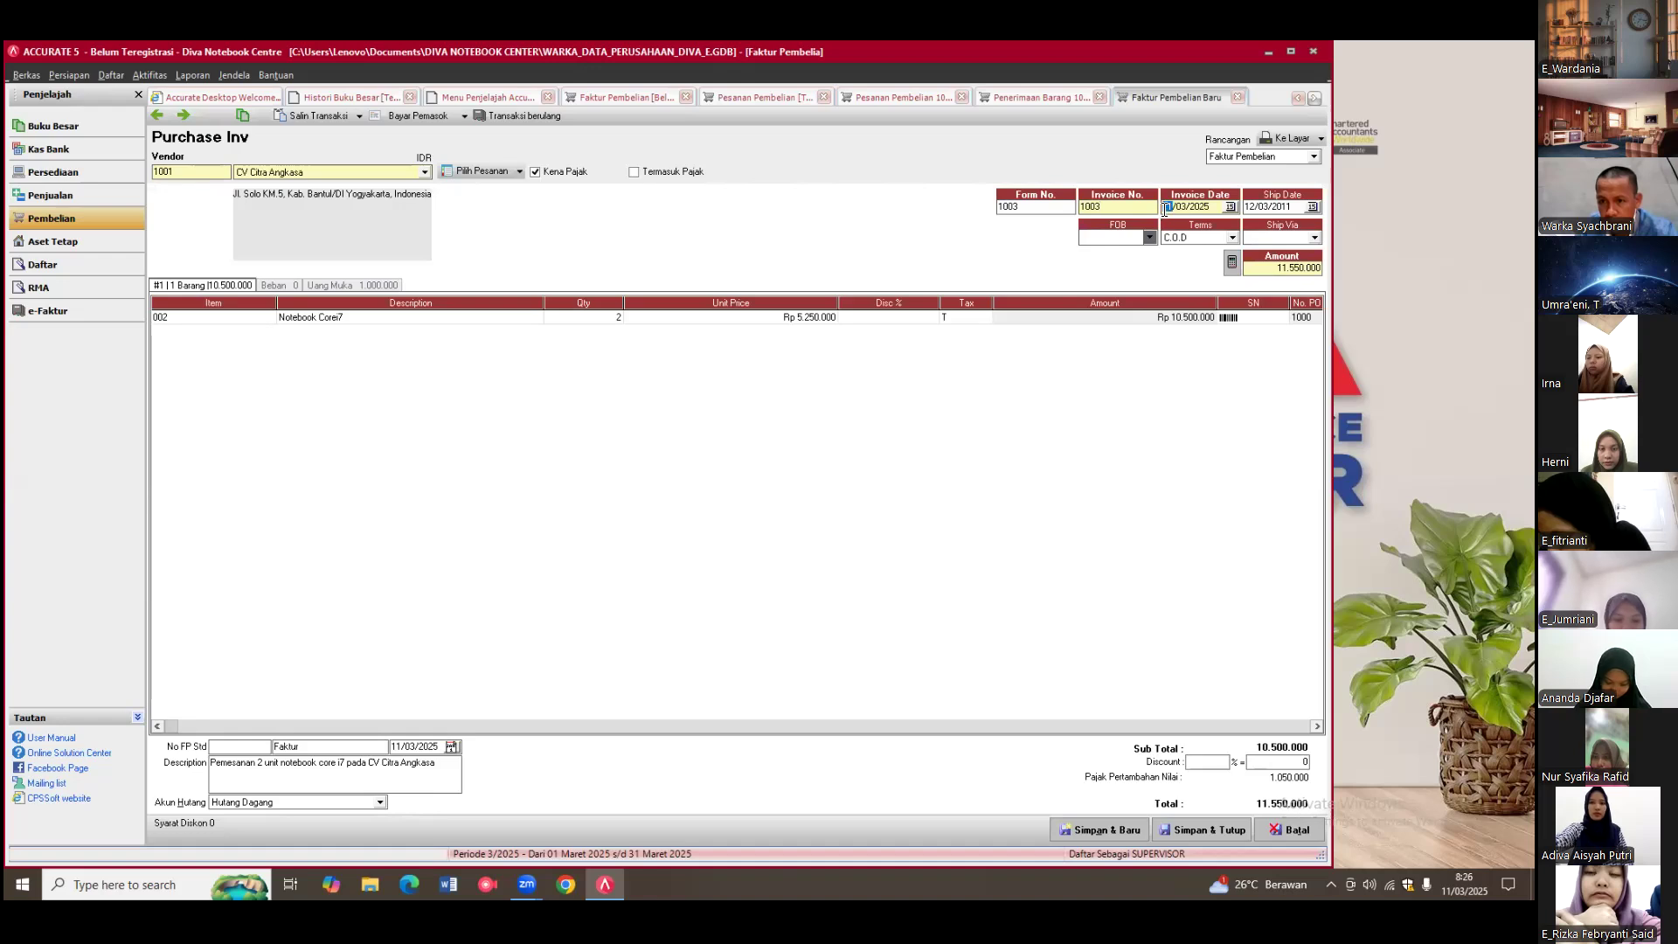
type("12/03/")
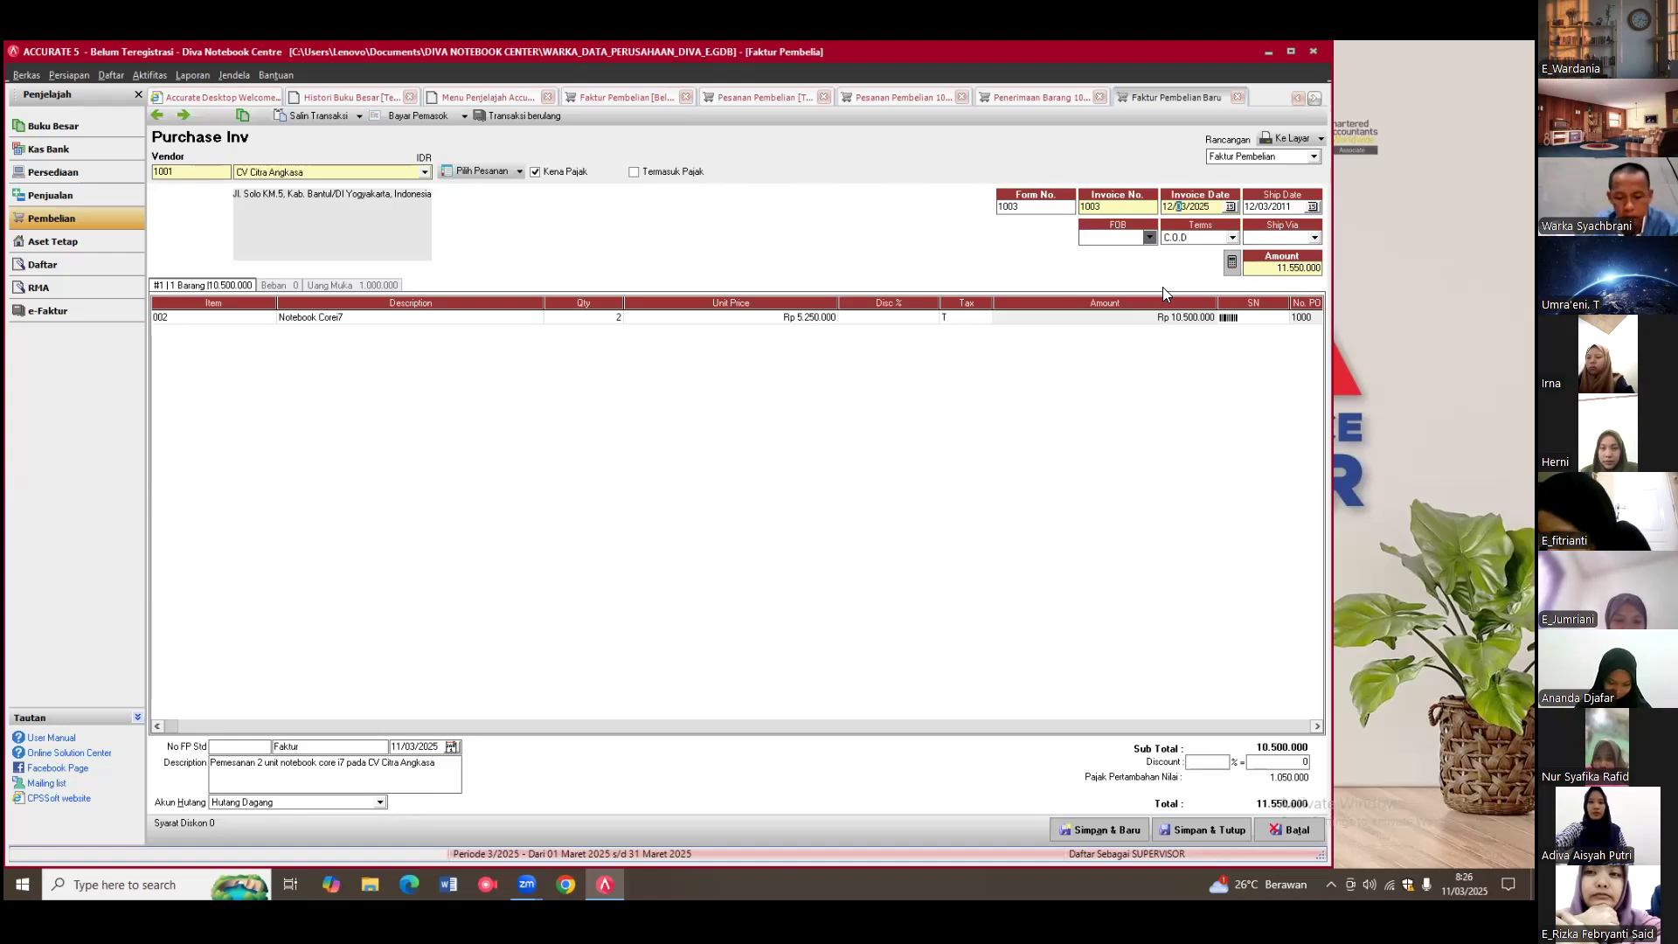
type("2011")
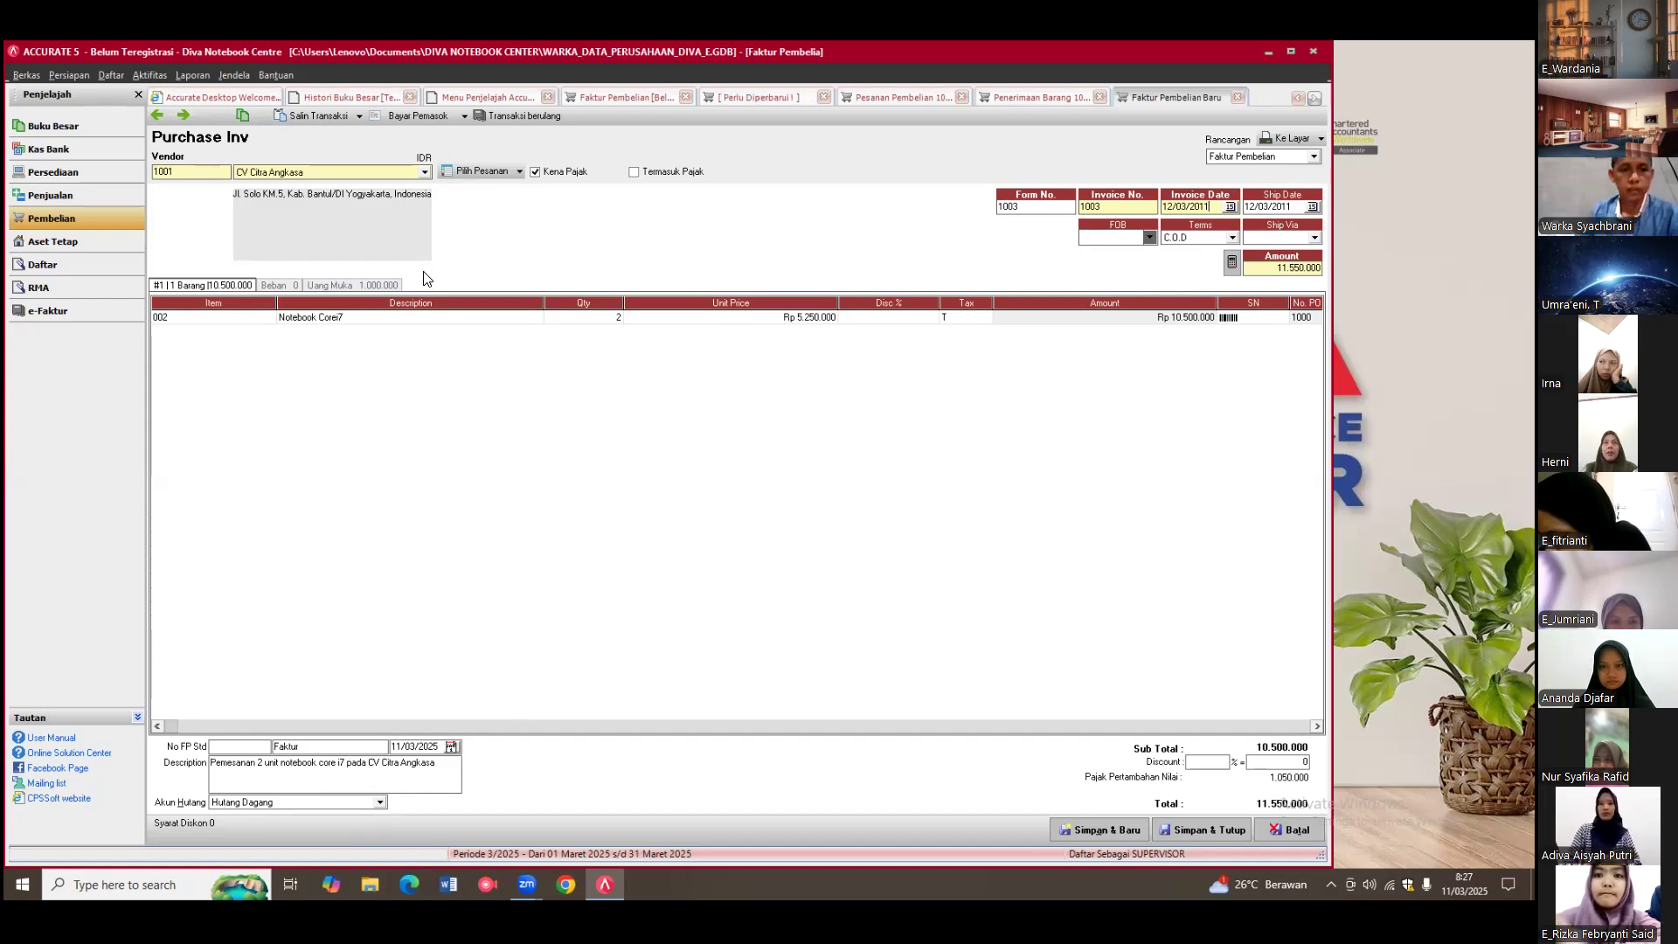
Step: Create a supplier payment from the invoice with the memo "Pembayaran pelunasan atas pemesanan 2 unit notebook core i7 pada CV Citra Angkasa"
left_click(416, 115)
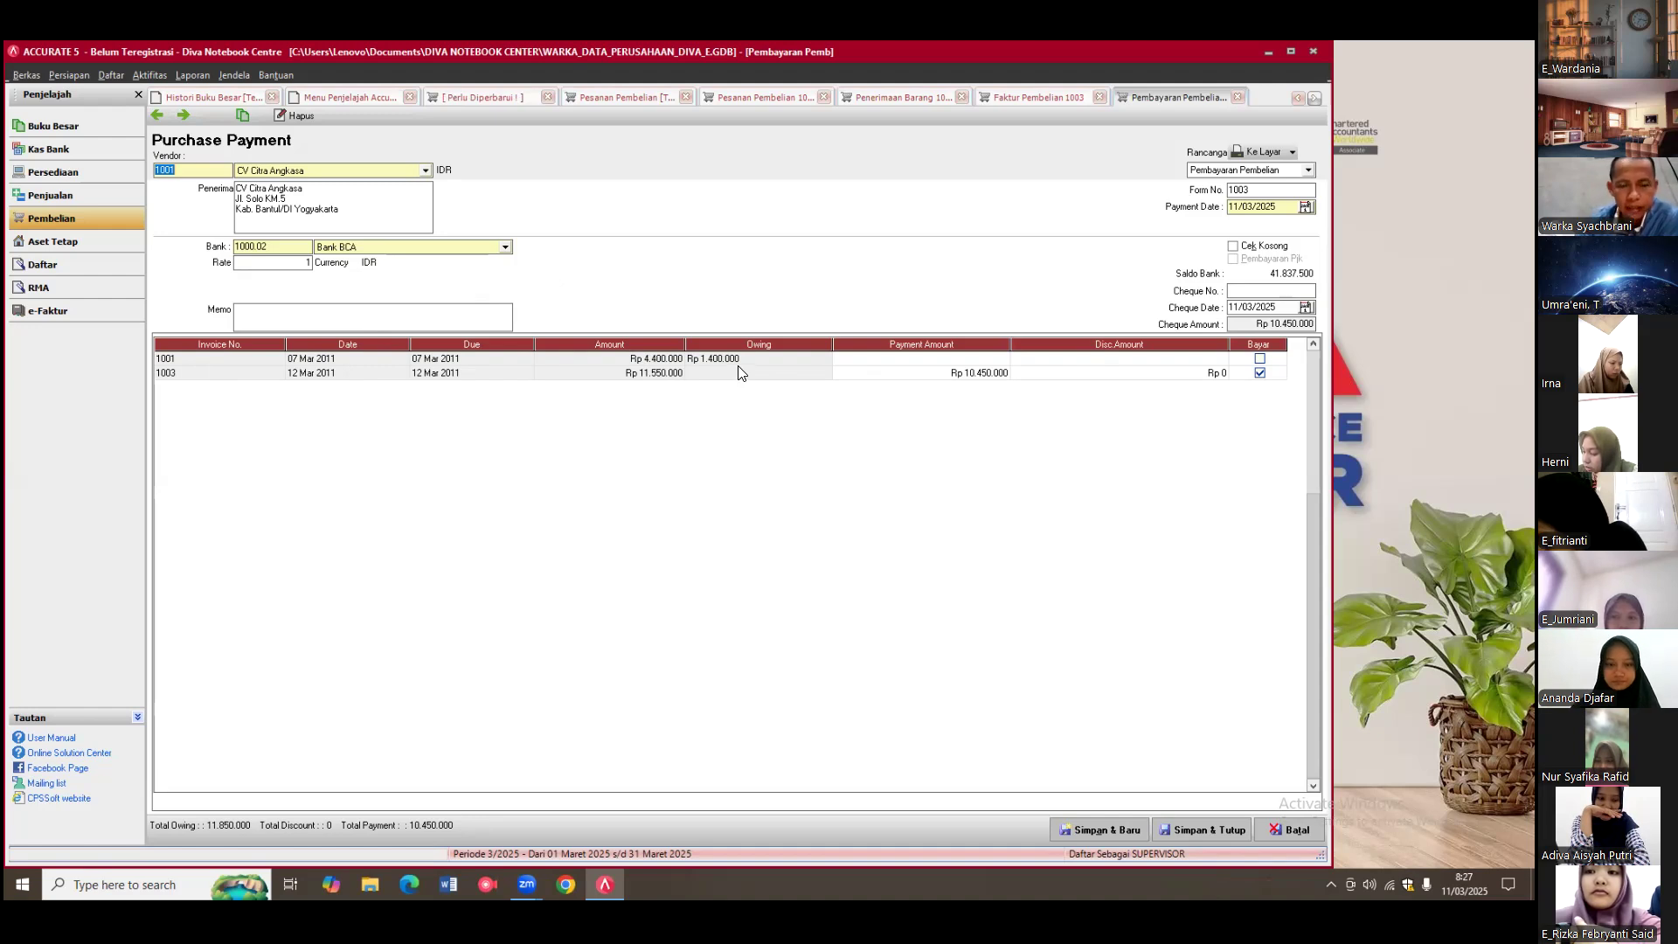
left_click(350, 313)
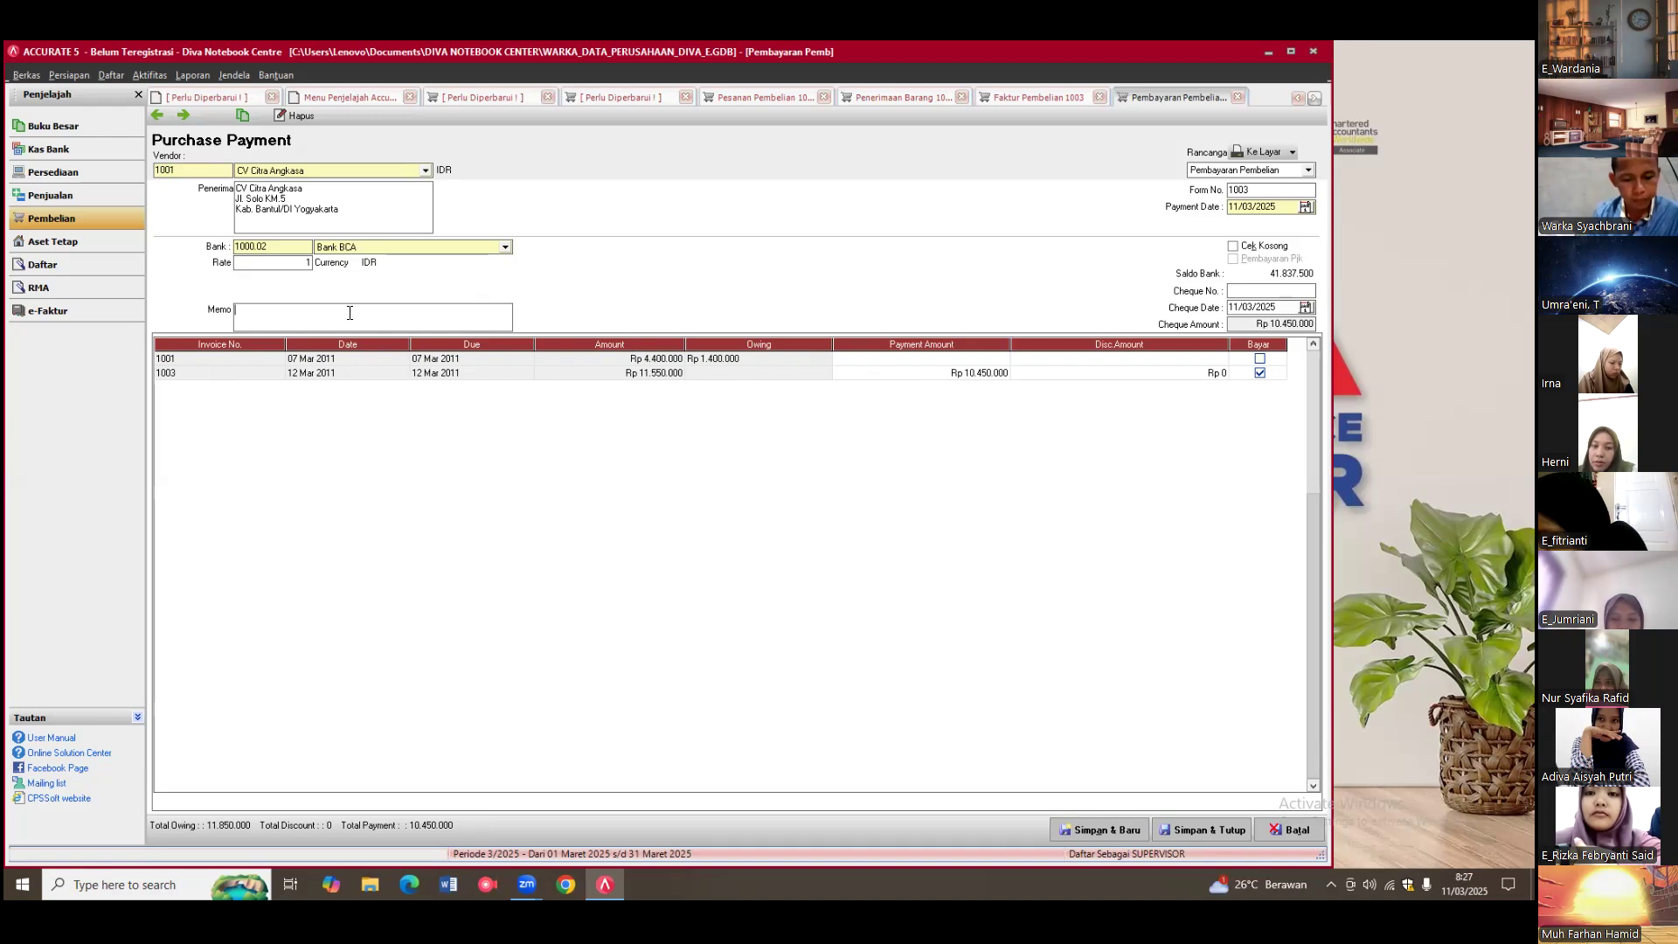
type("Pembaya")
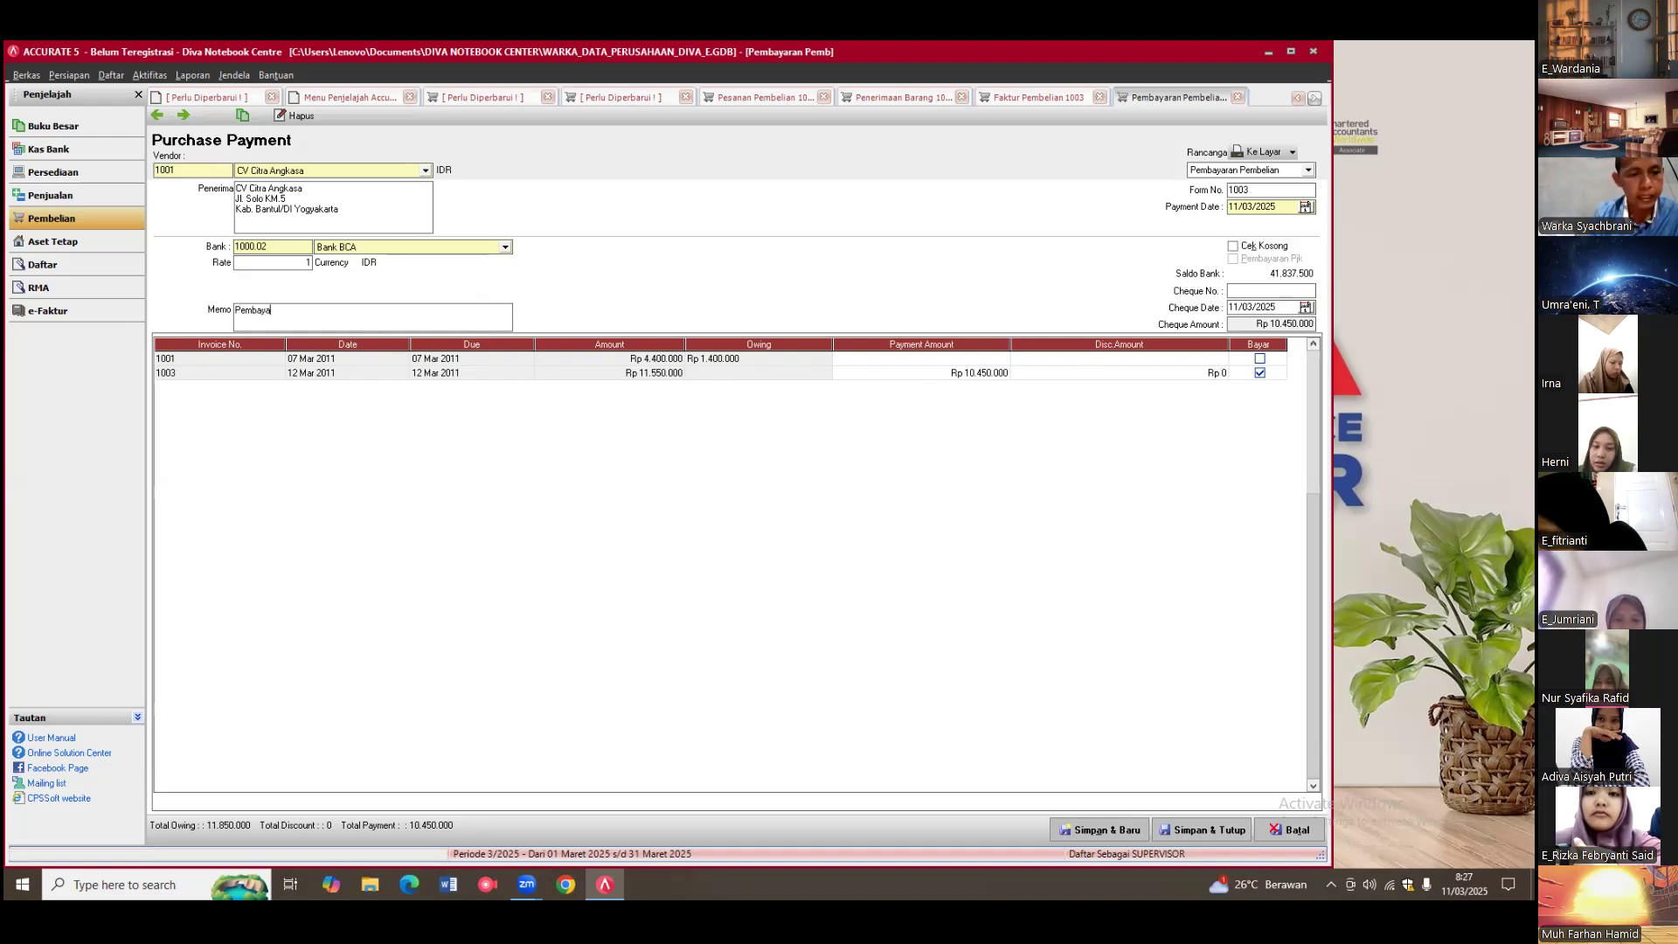
type("ran")
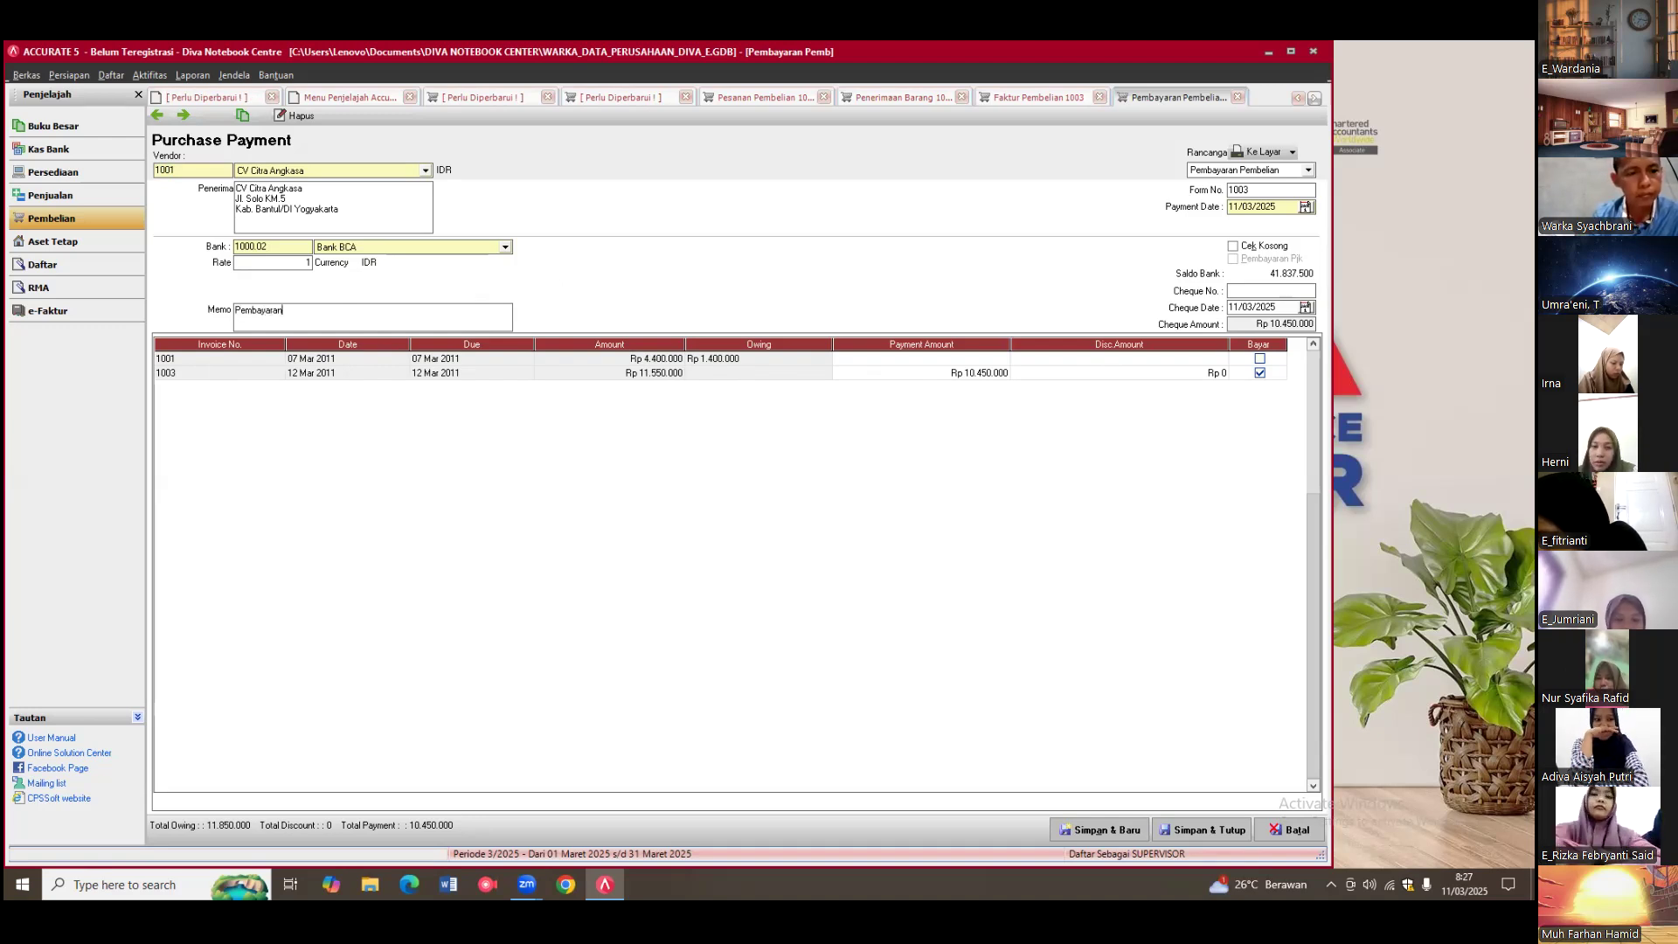
type(" pelunasan a")
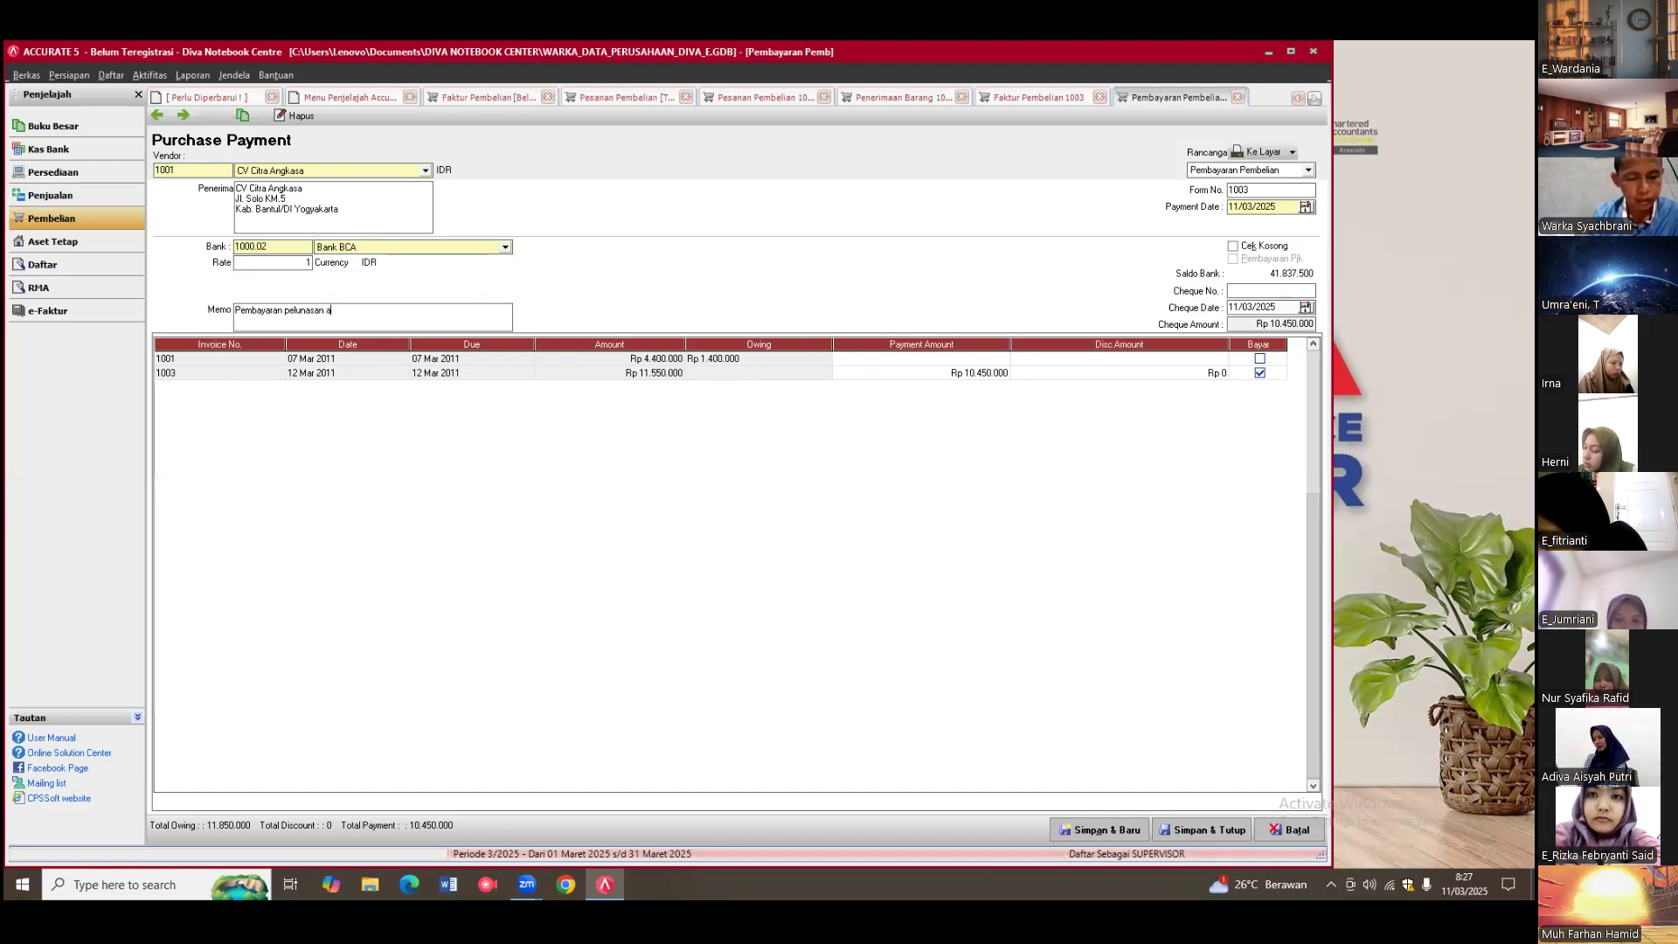
type("tas")
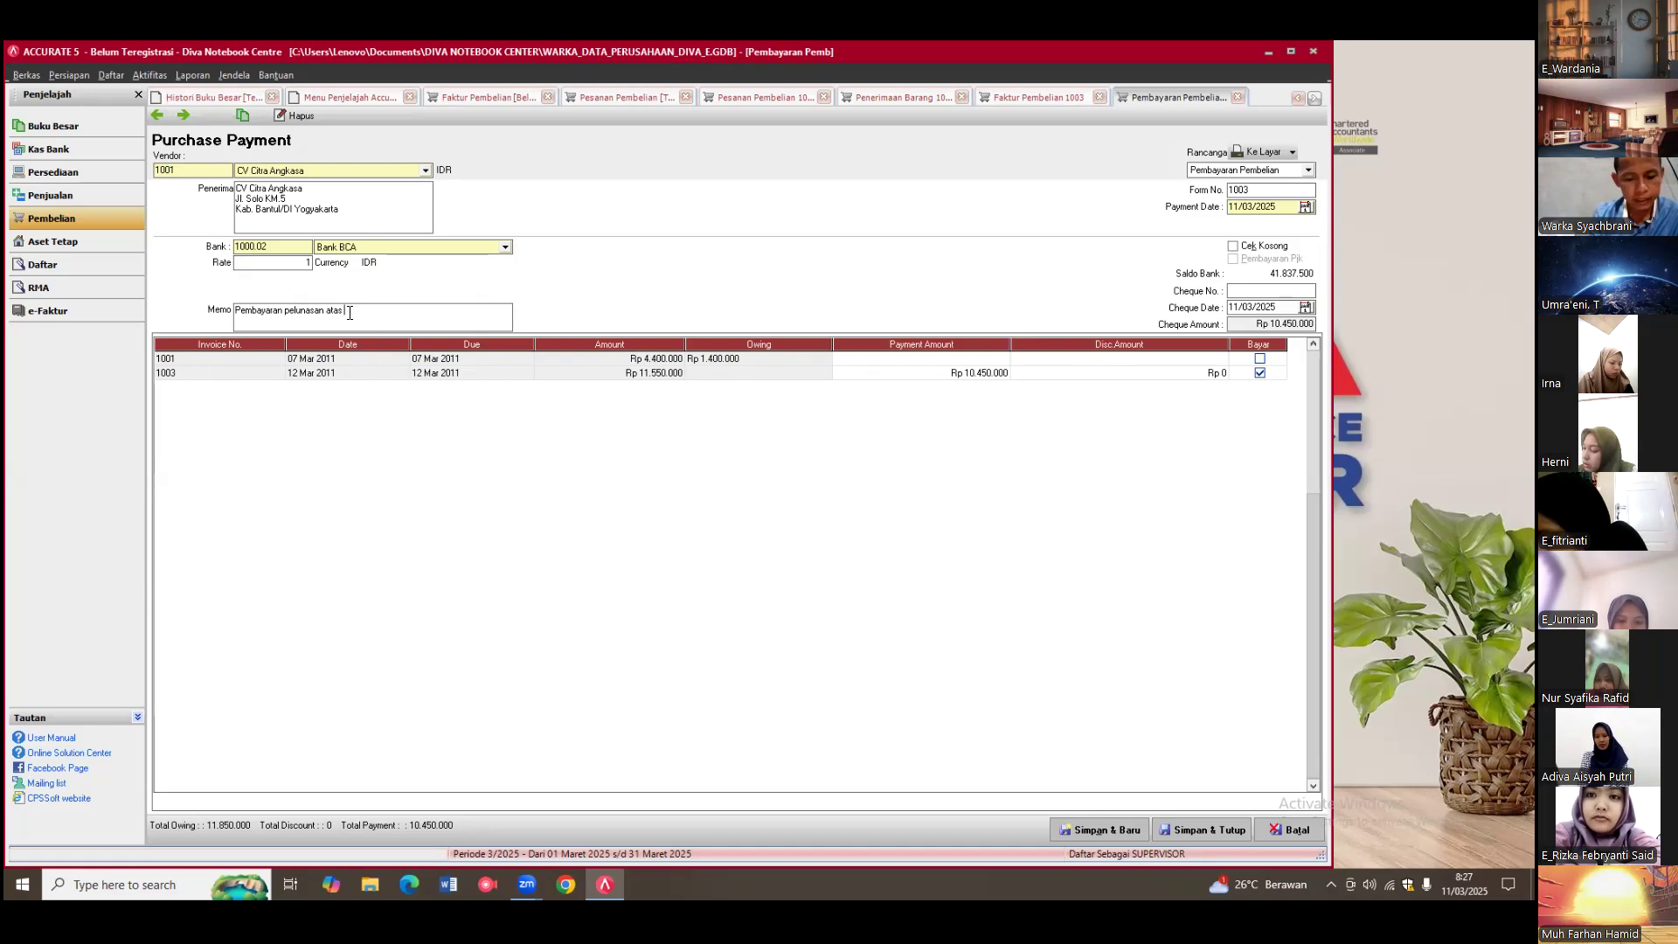
type(" pemesanan 2 uni")
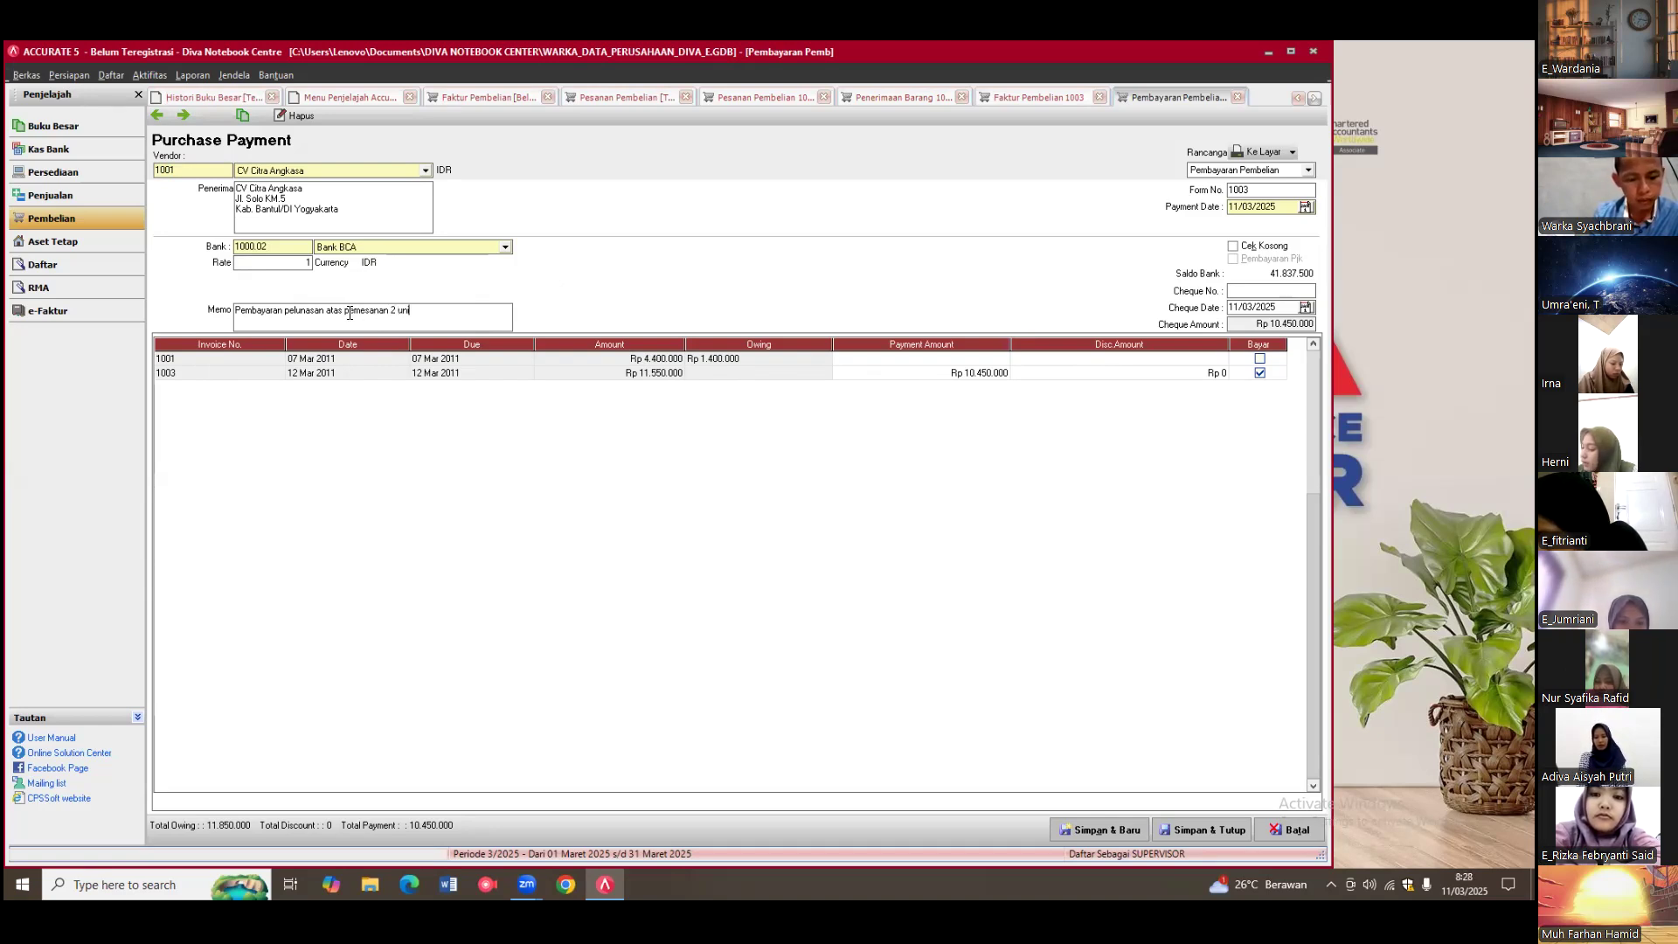
type("t notebook core i7 pada C")
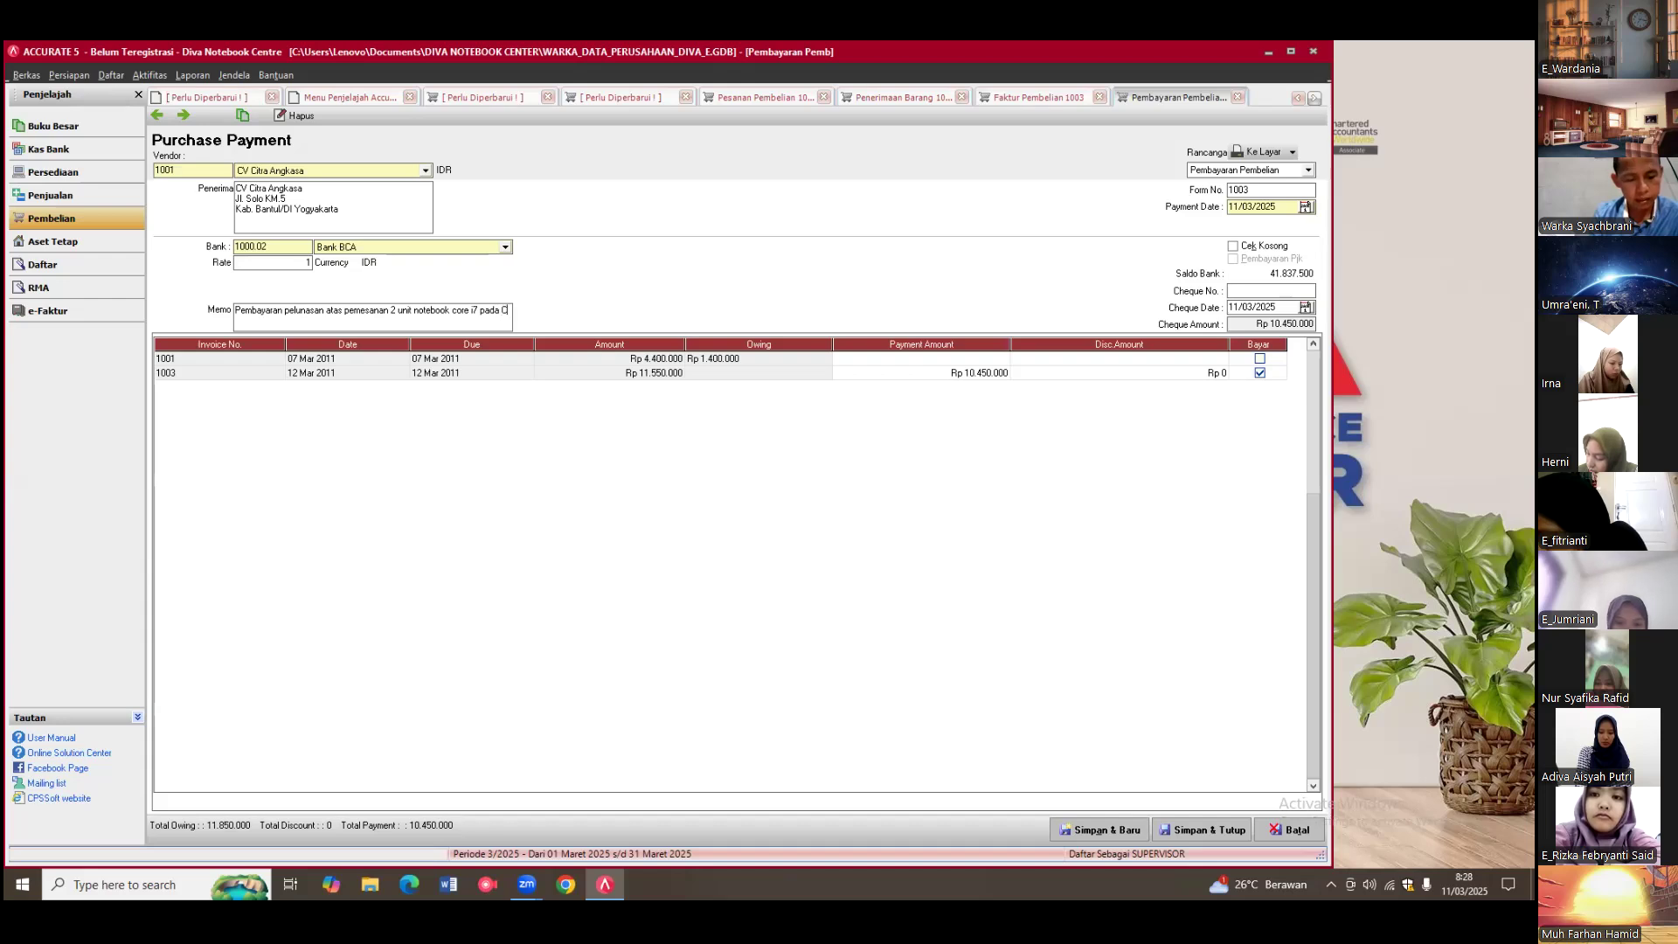
type("V Citra Angkasa")
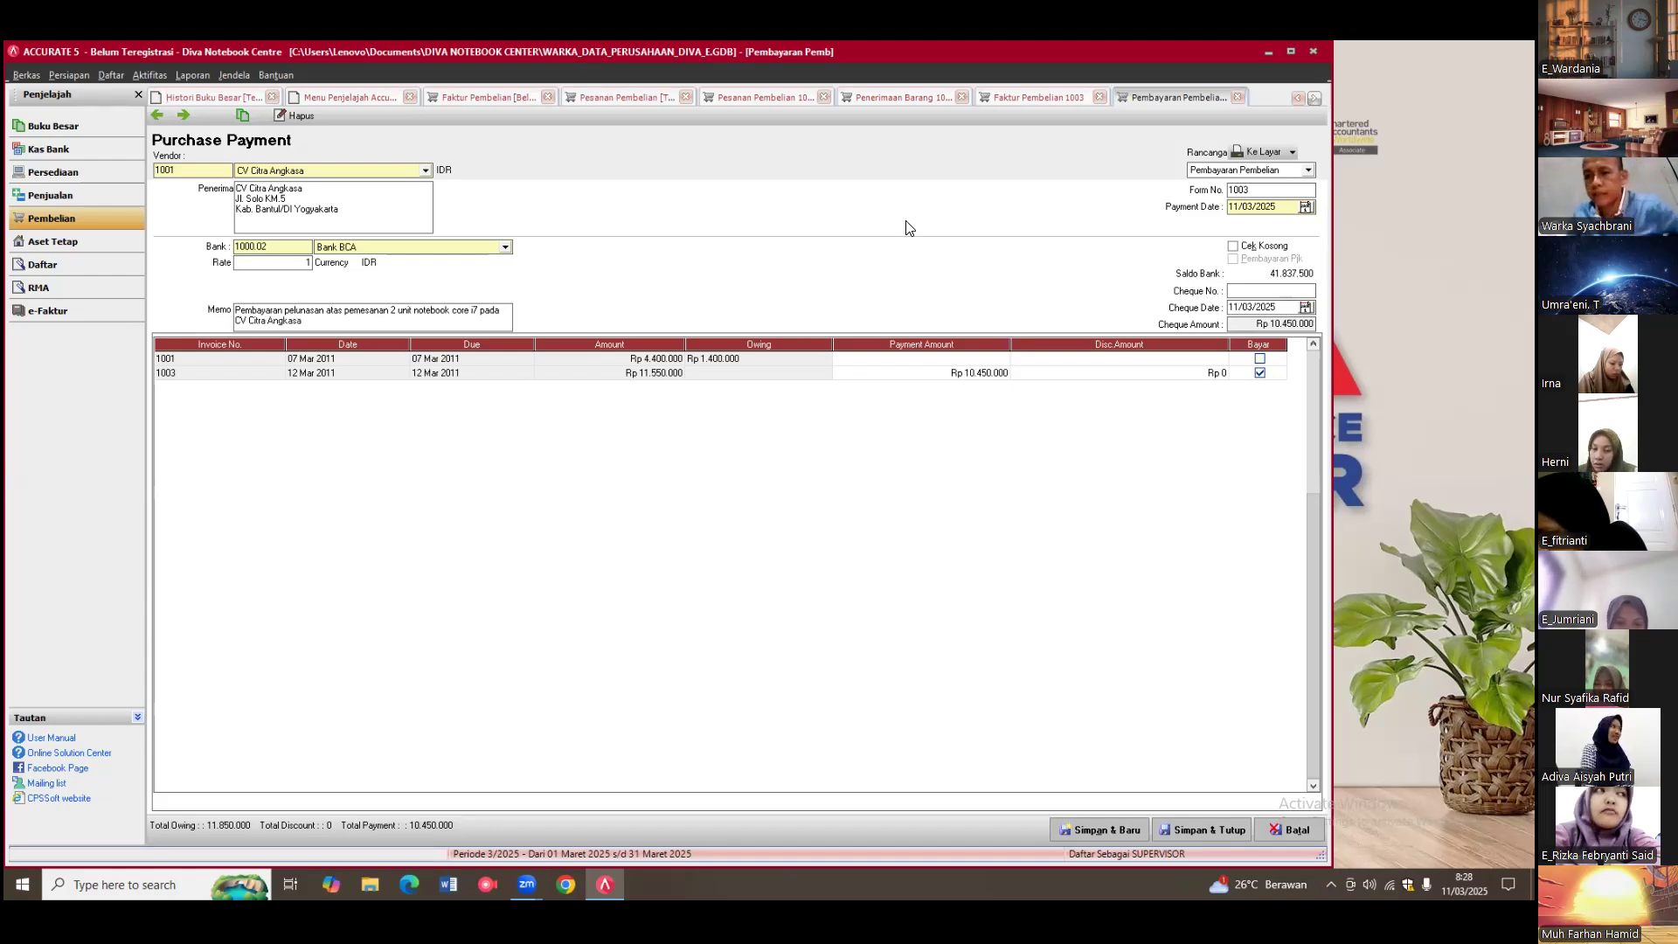
Step: Set both the payment date and the cheque date of the purchase payment to 12/03/2011
left_click(1238, 206)
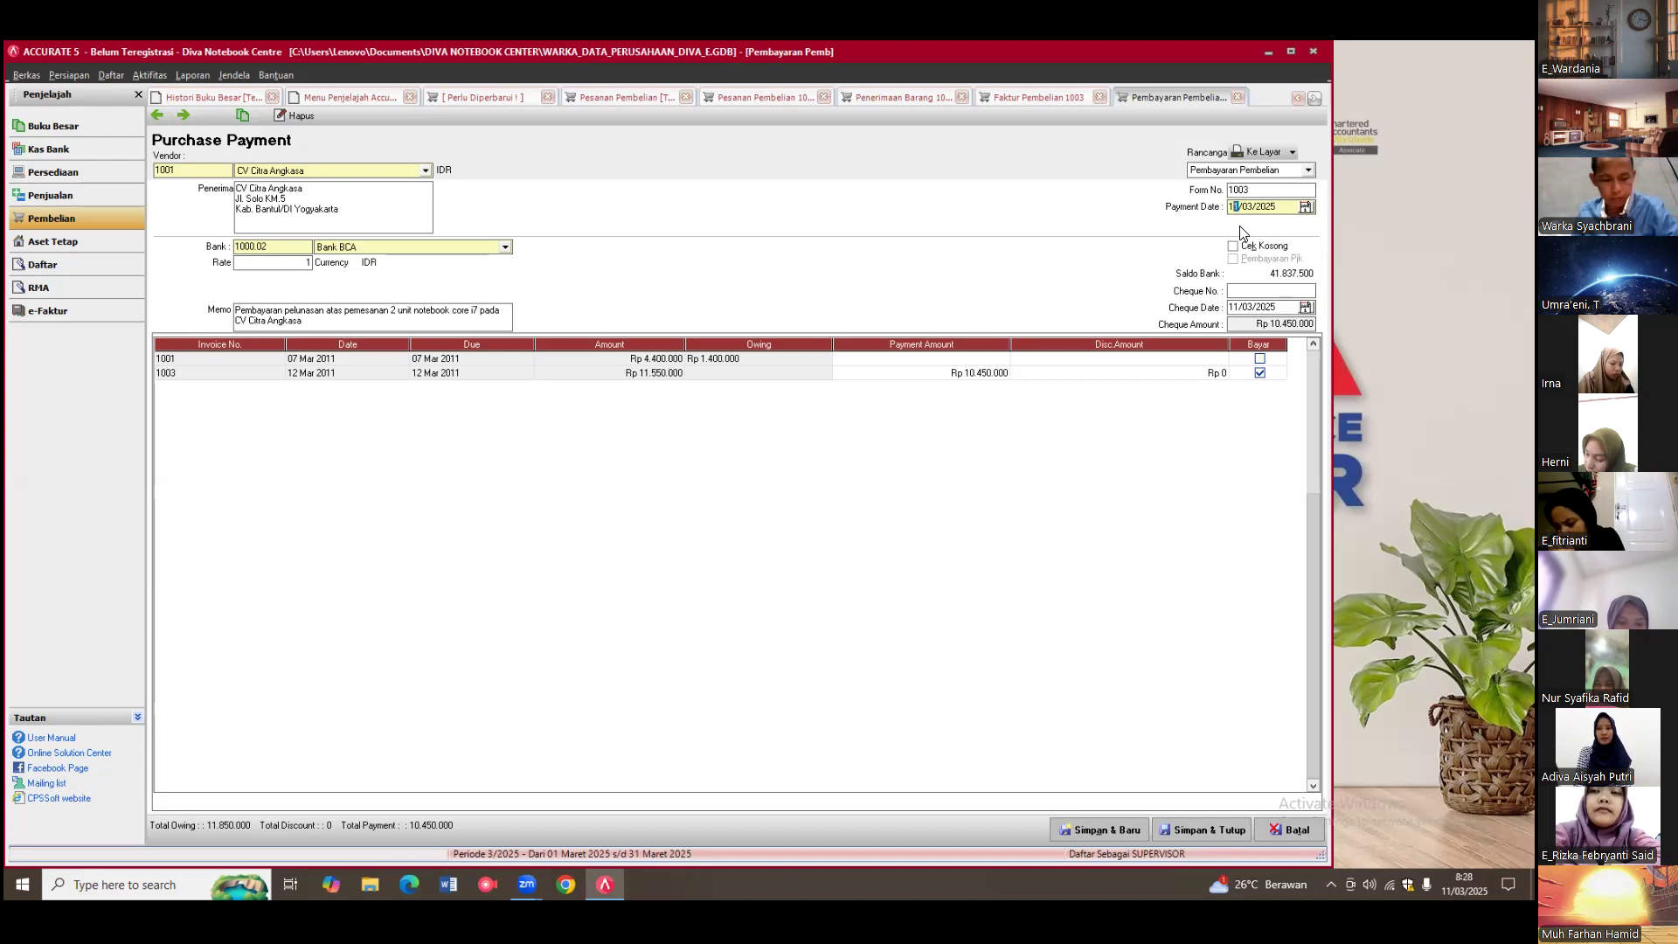
type("12/")
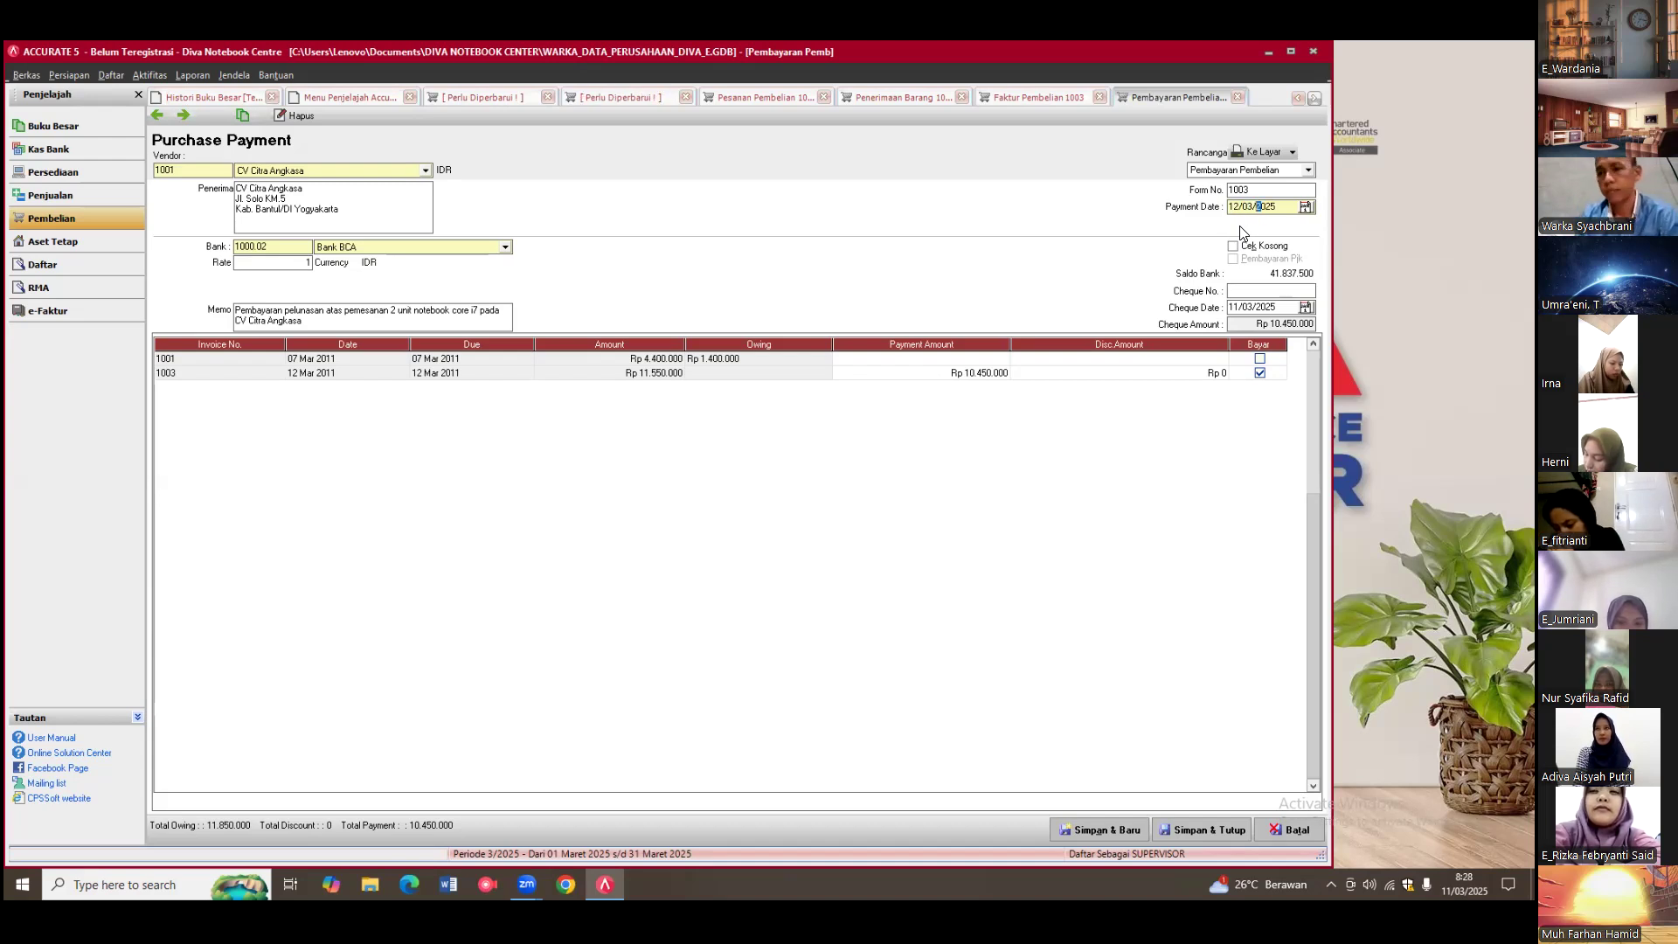
type("0")
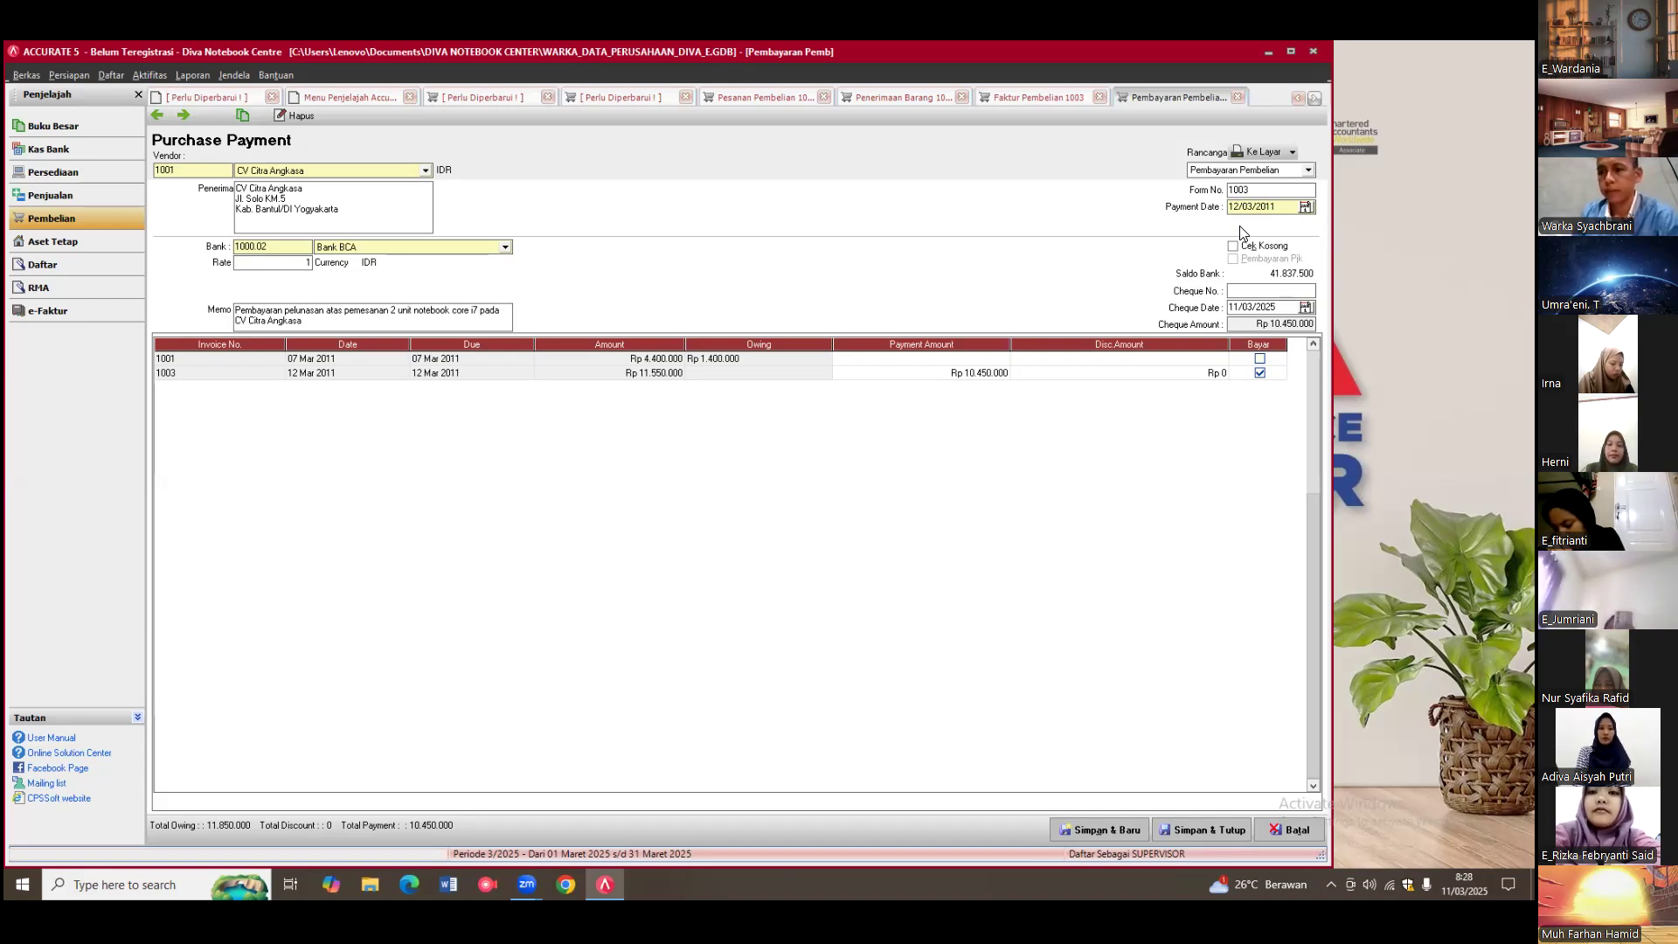
left_click(1234, 308)
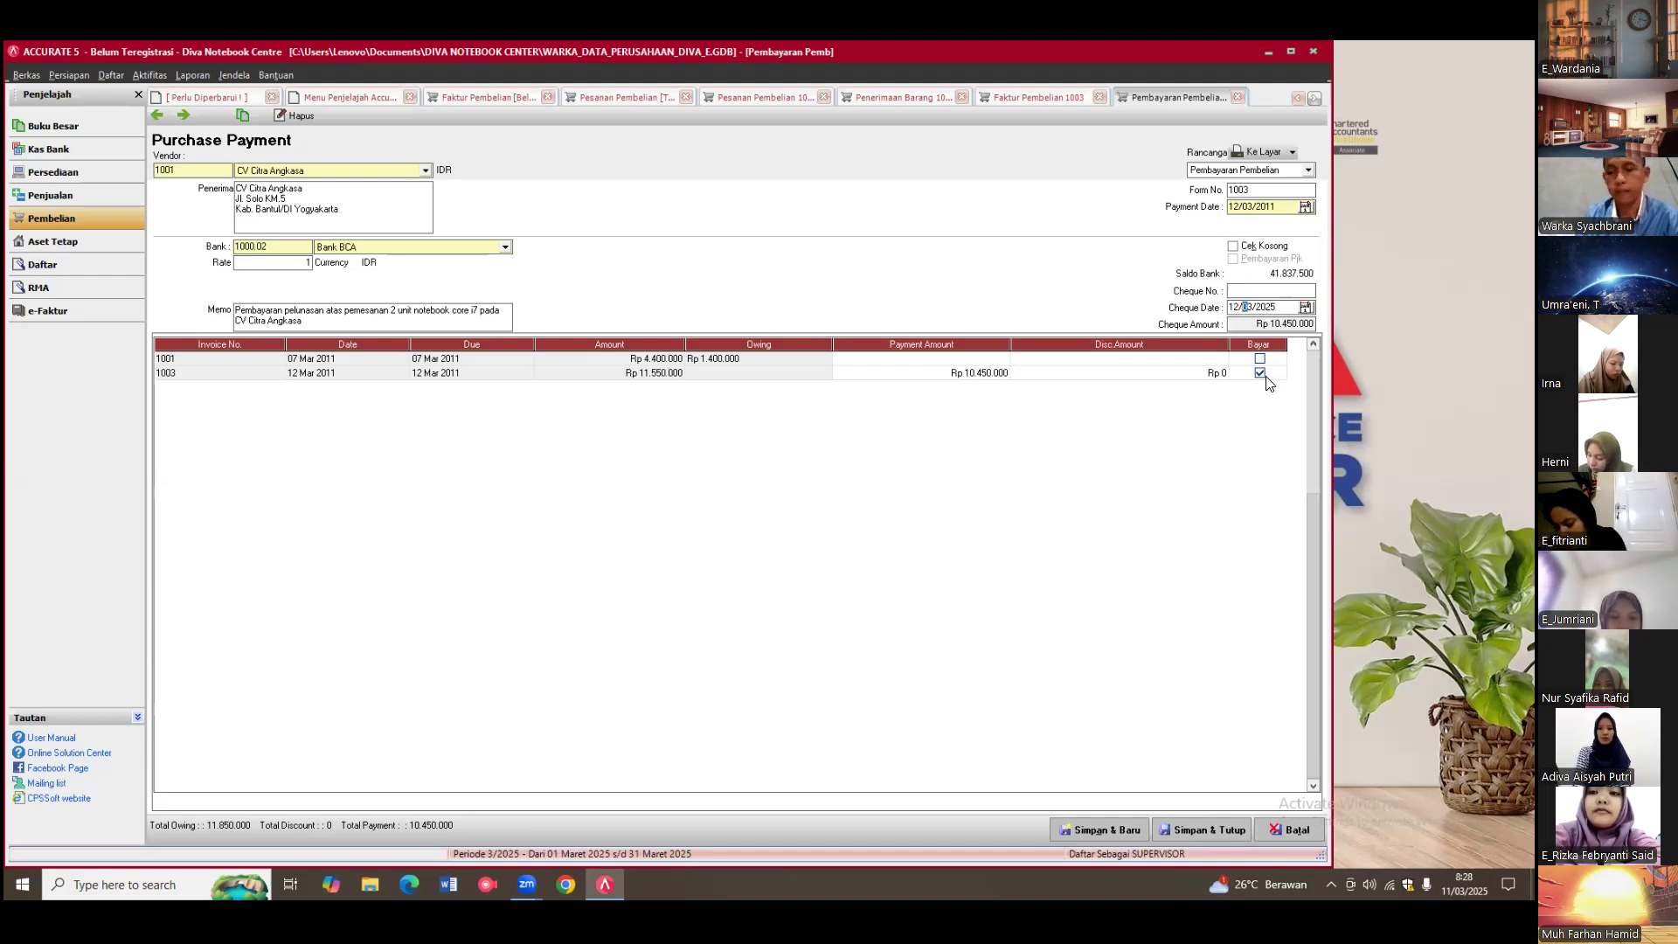
type("12/03/")
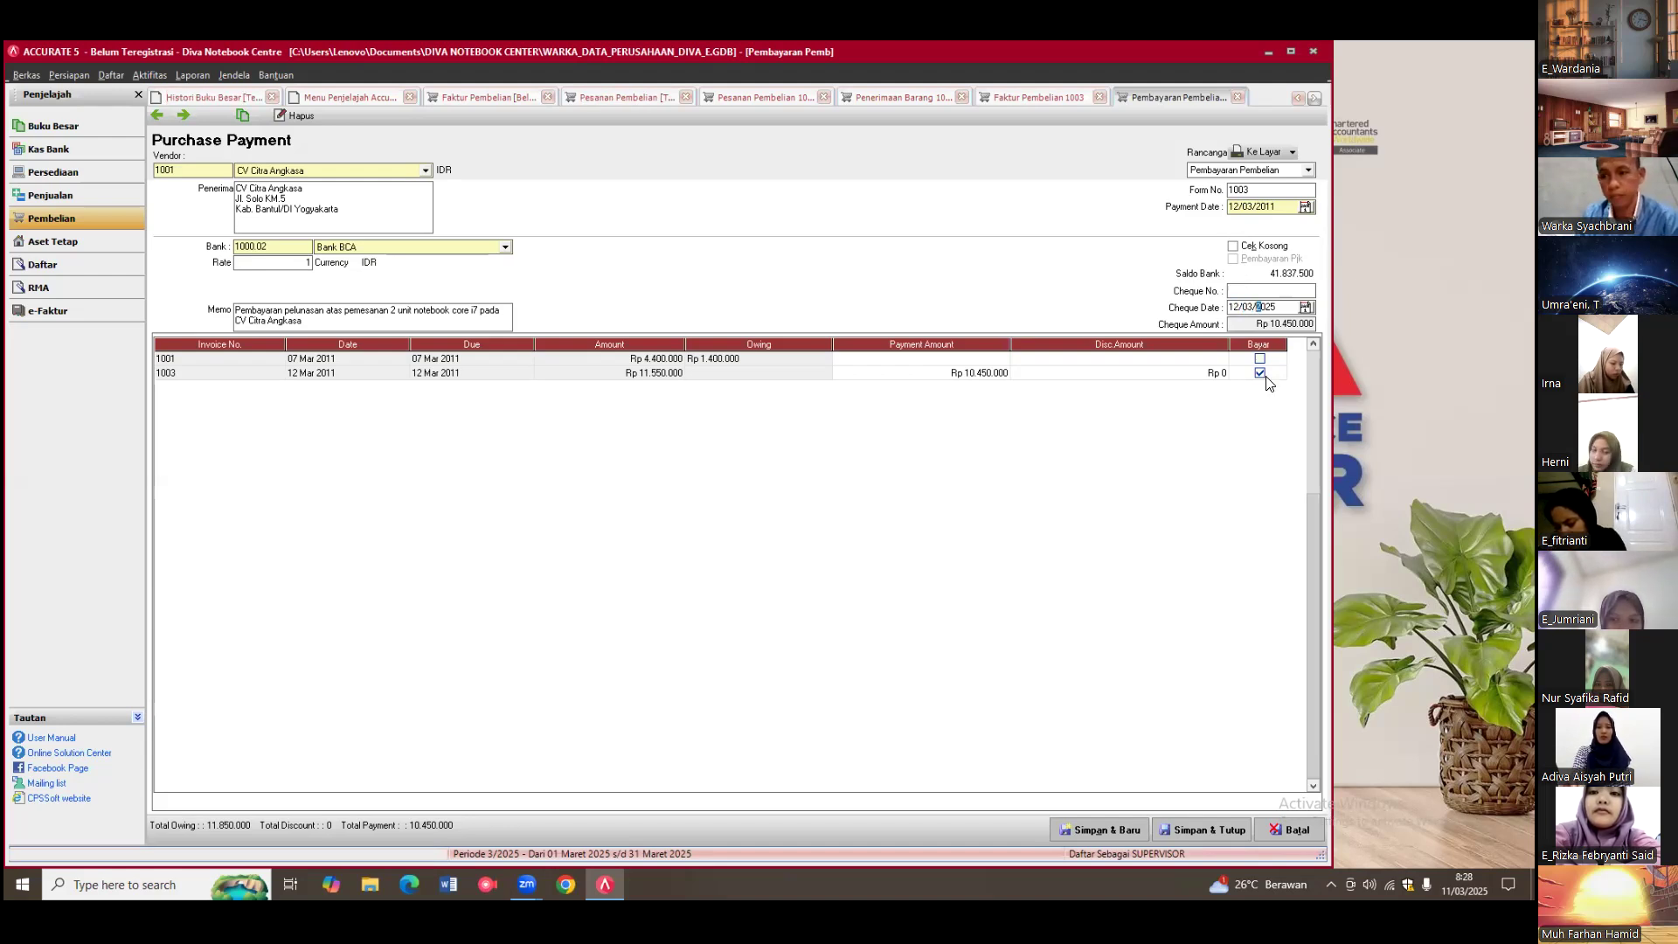
type("2011")
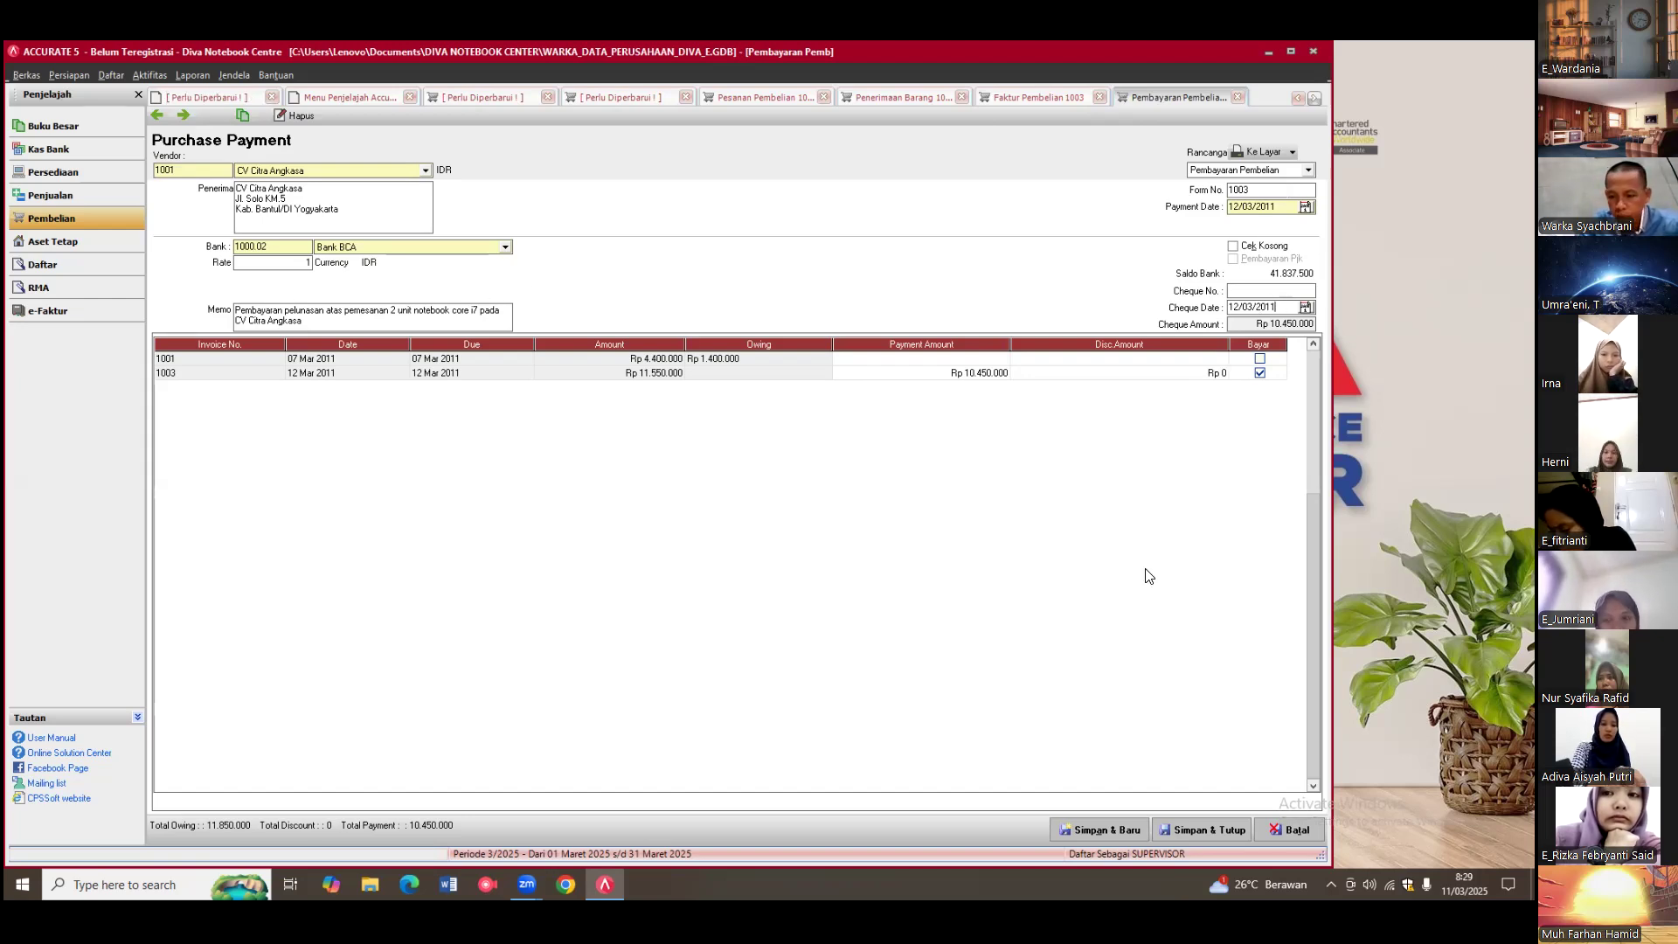
Step: Save and close the payment with its linked invoice, goods receipt and purchase order, and refresh the purchase order list
left_click(1204, 830)
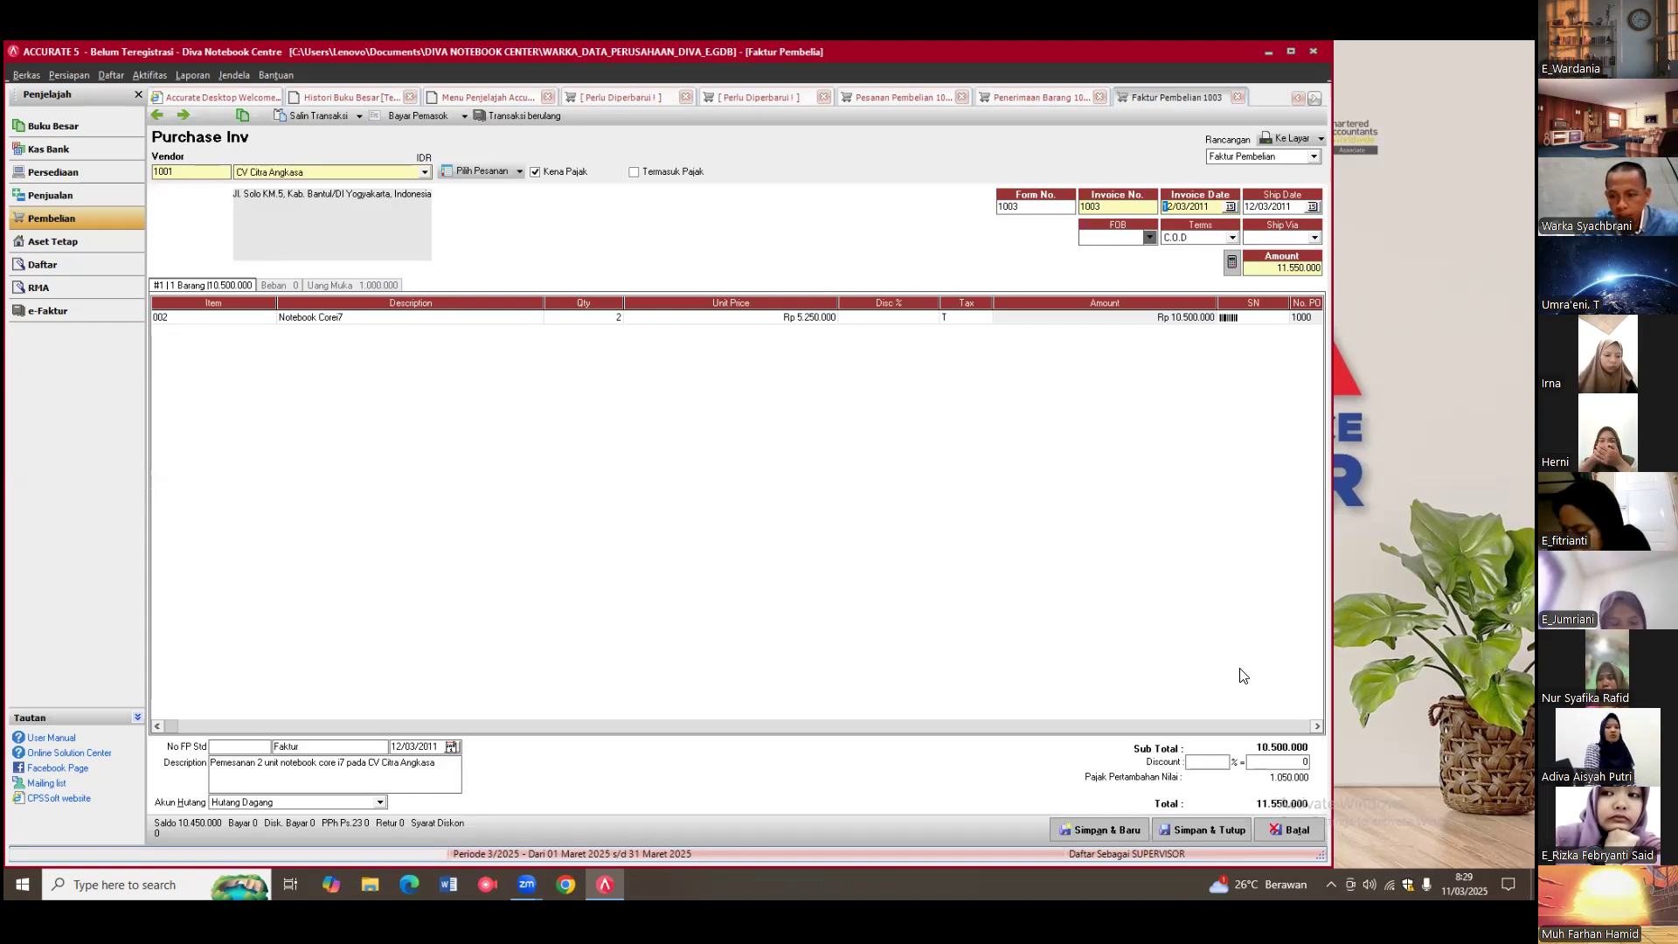
left_click(1215, 831)
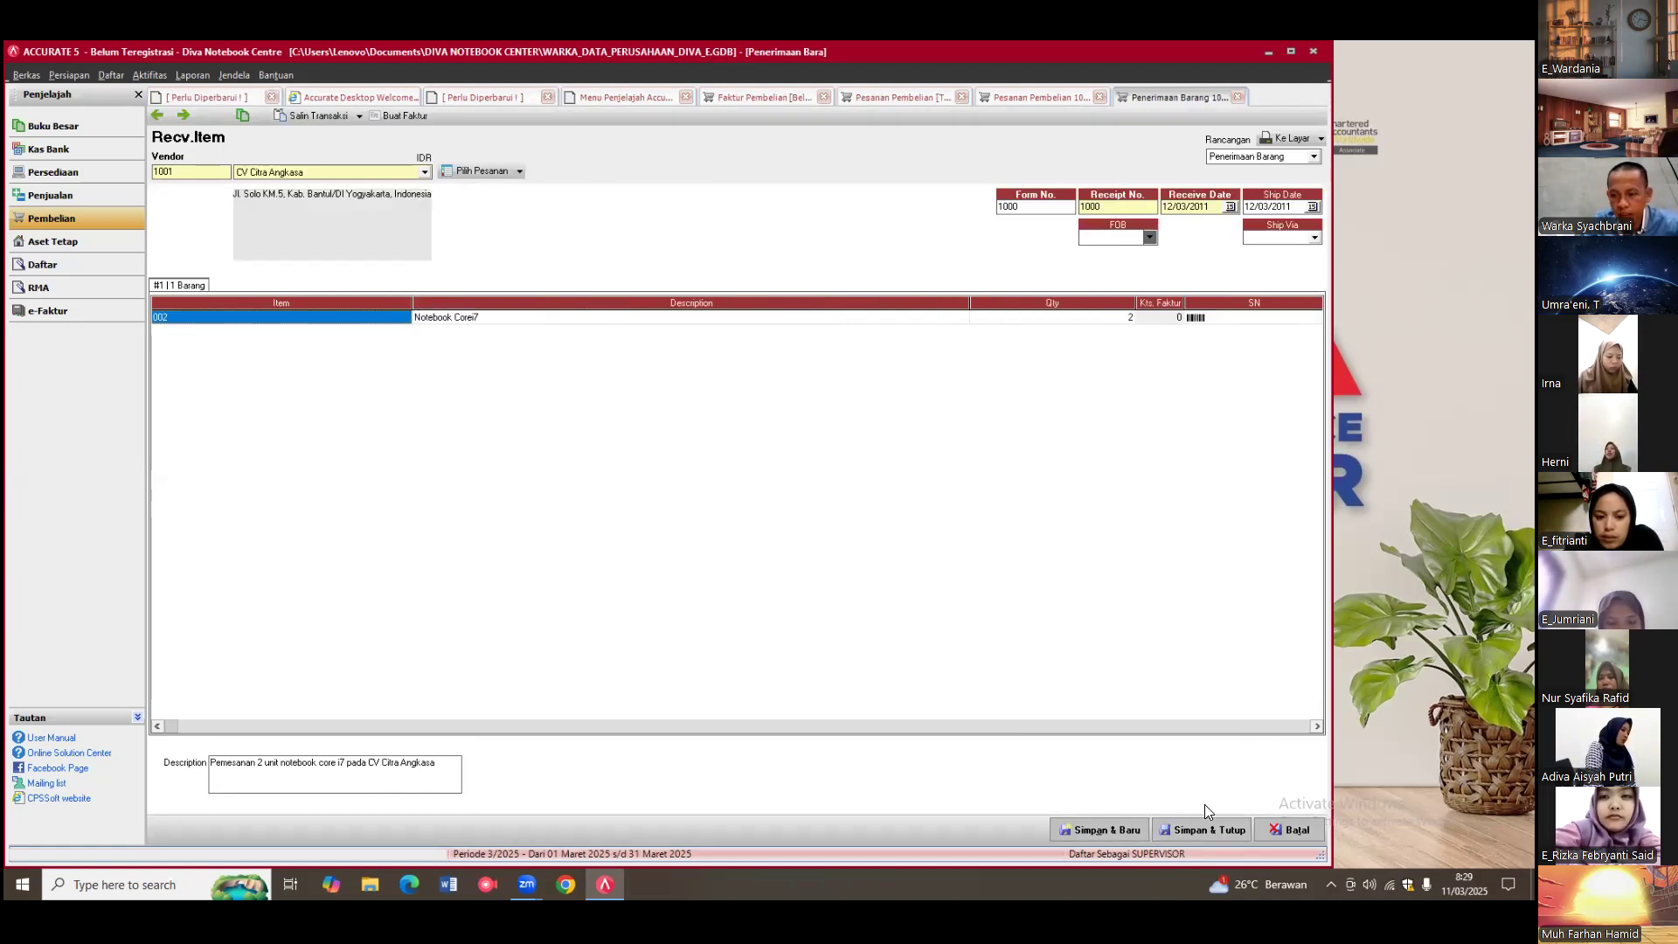
left_click(1203, 832)
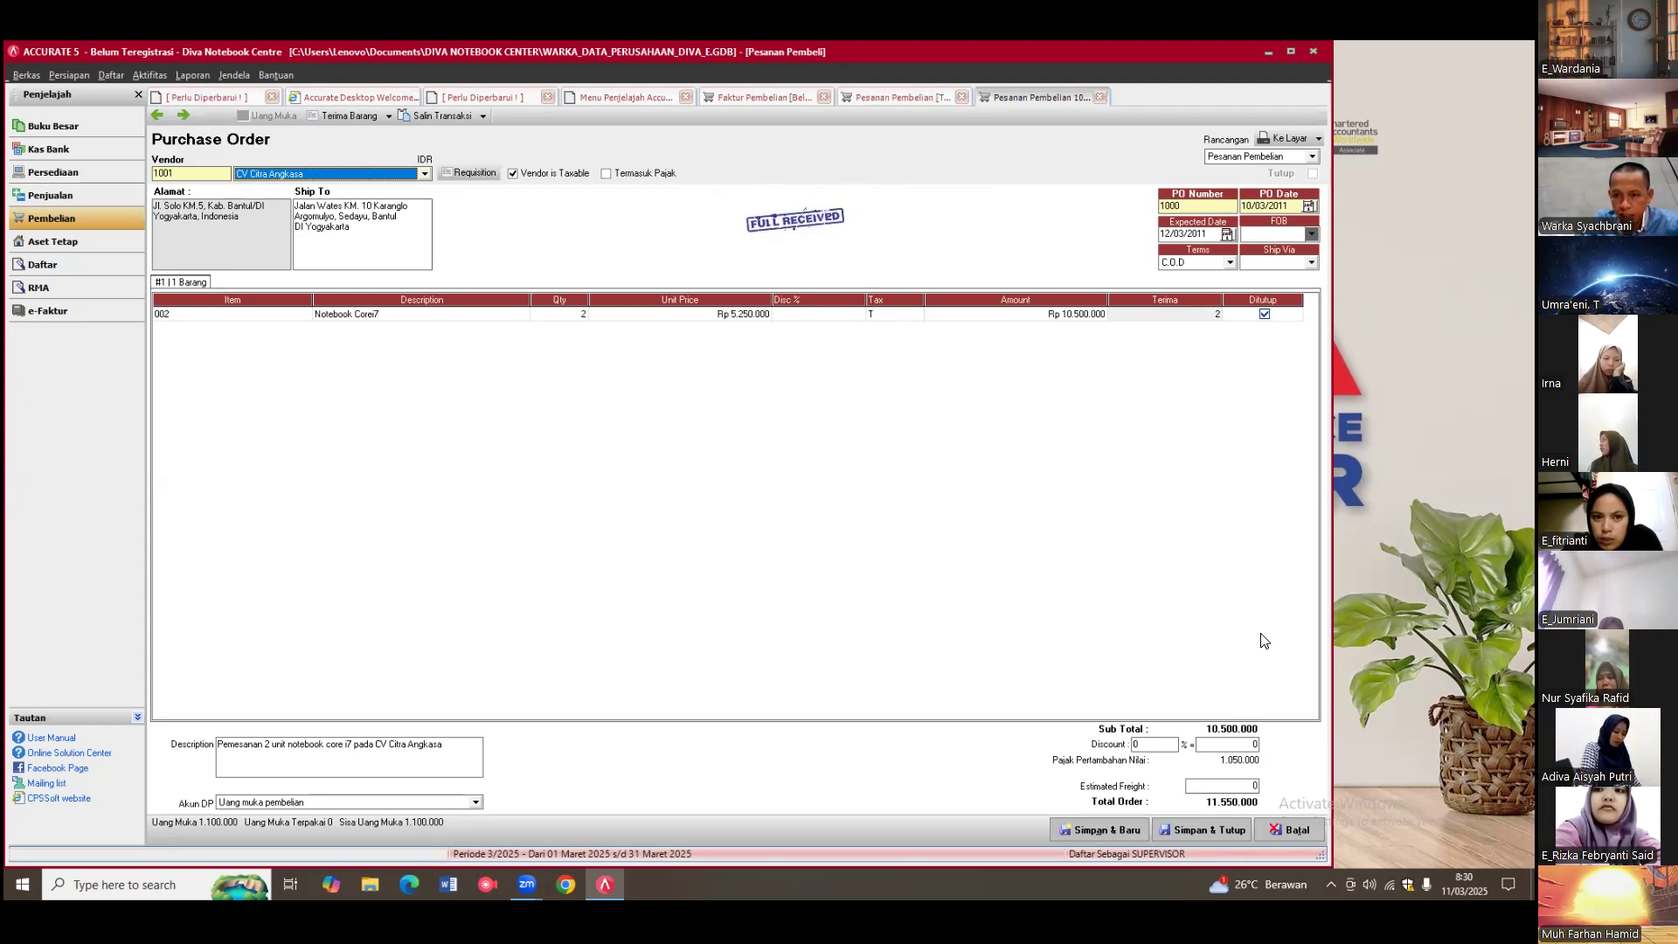
left_click(1215, 828)
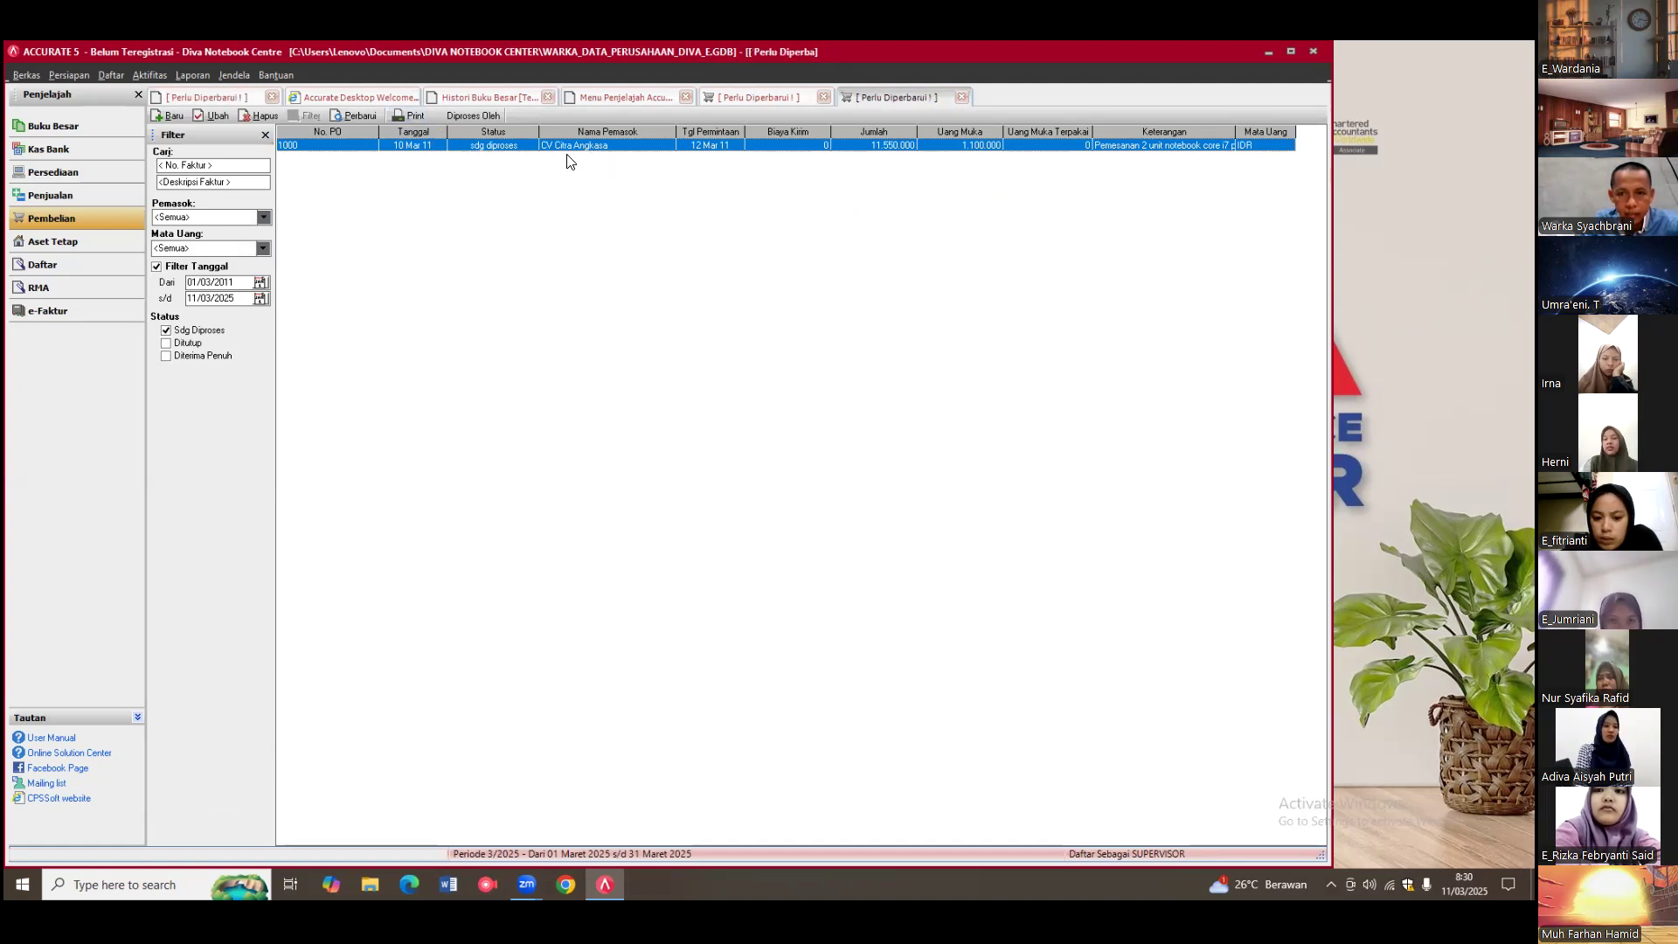
left_click(367, 117)
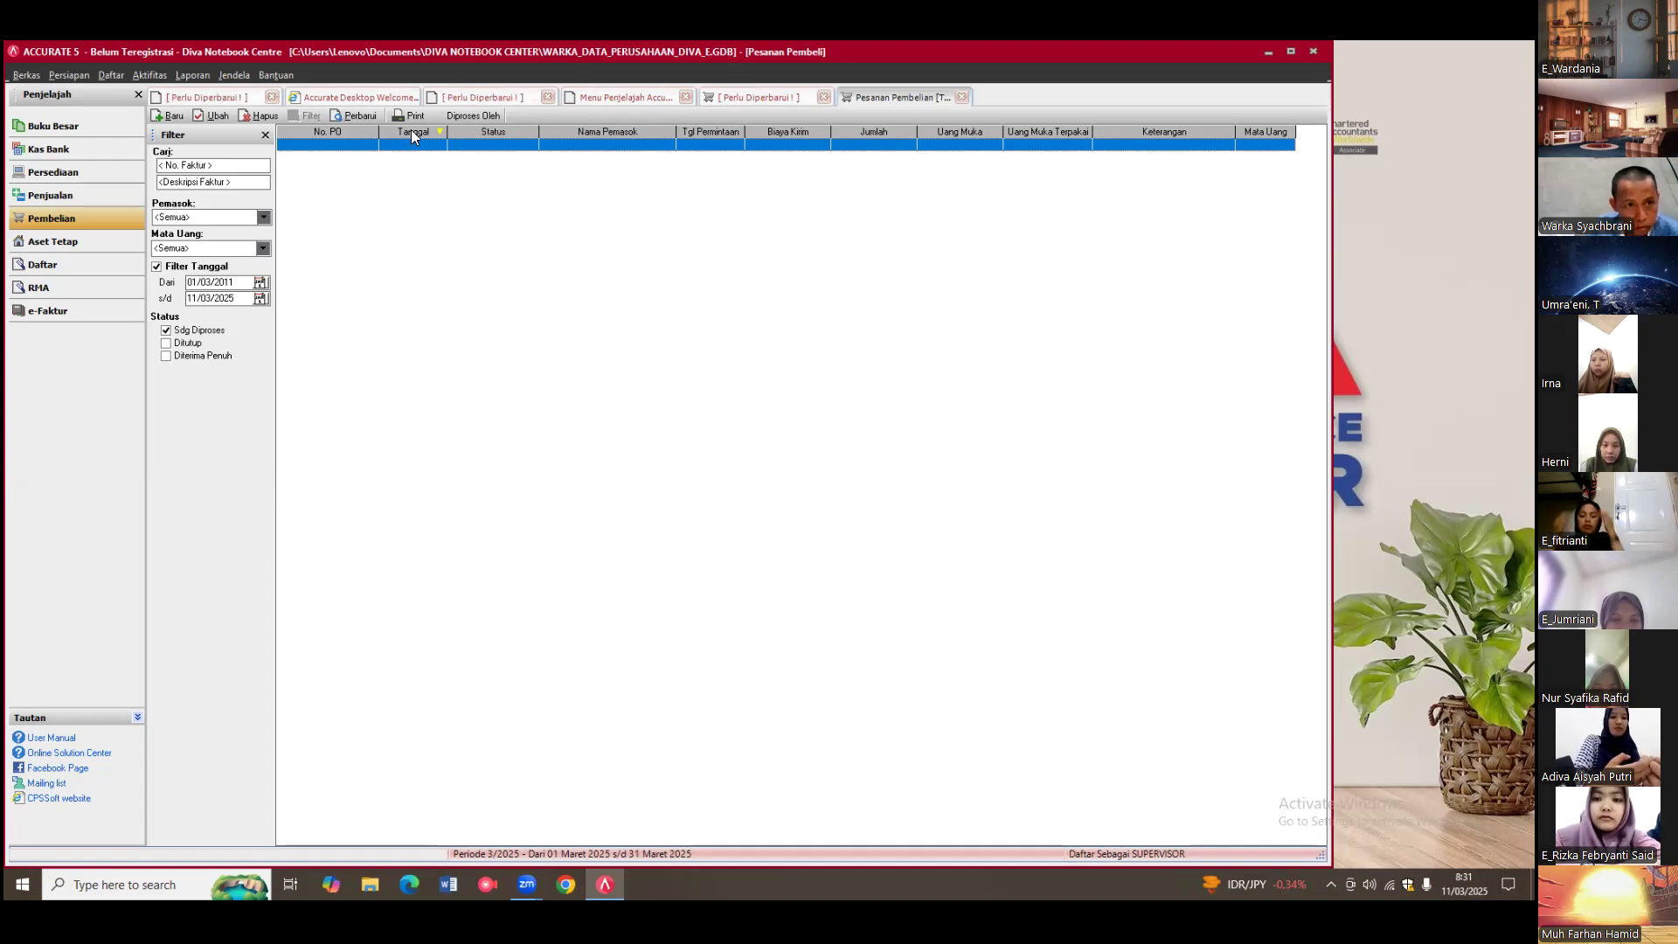
Step: Examine the 7 March 2011 invoice and payment entries for the core 2 duo notebook in the general ledger history
left_click(481, 96)
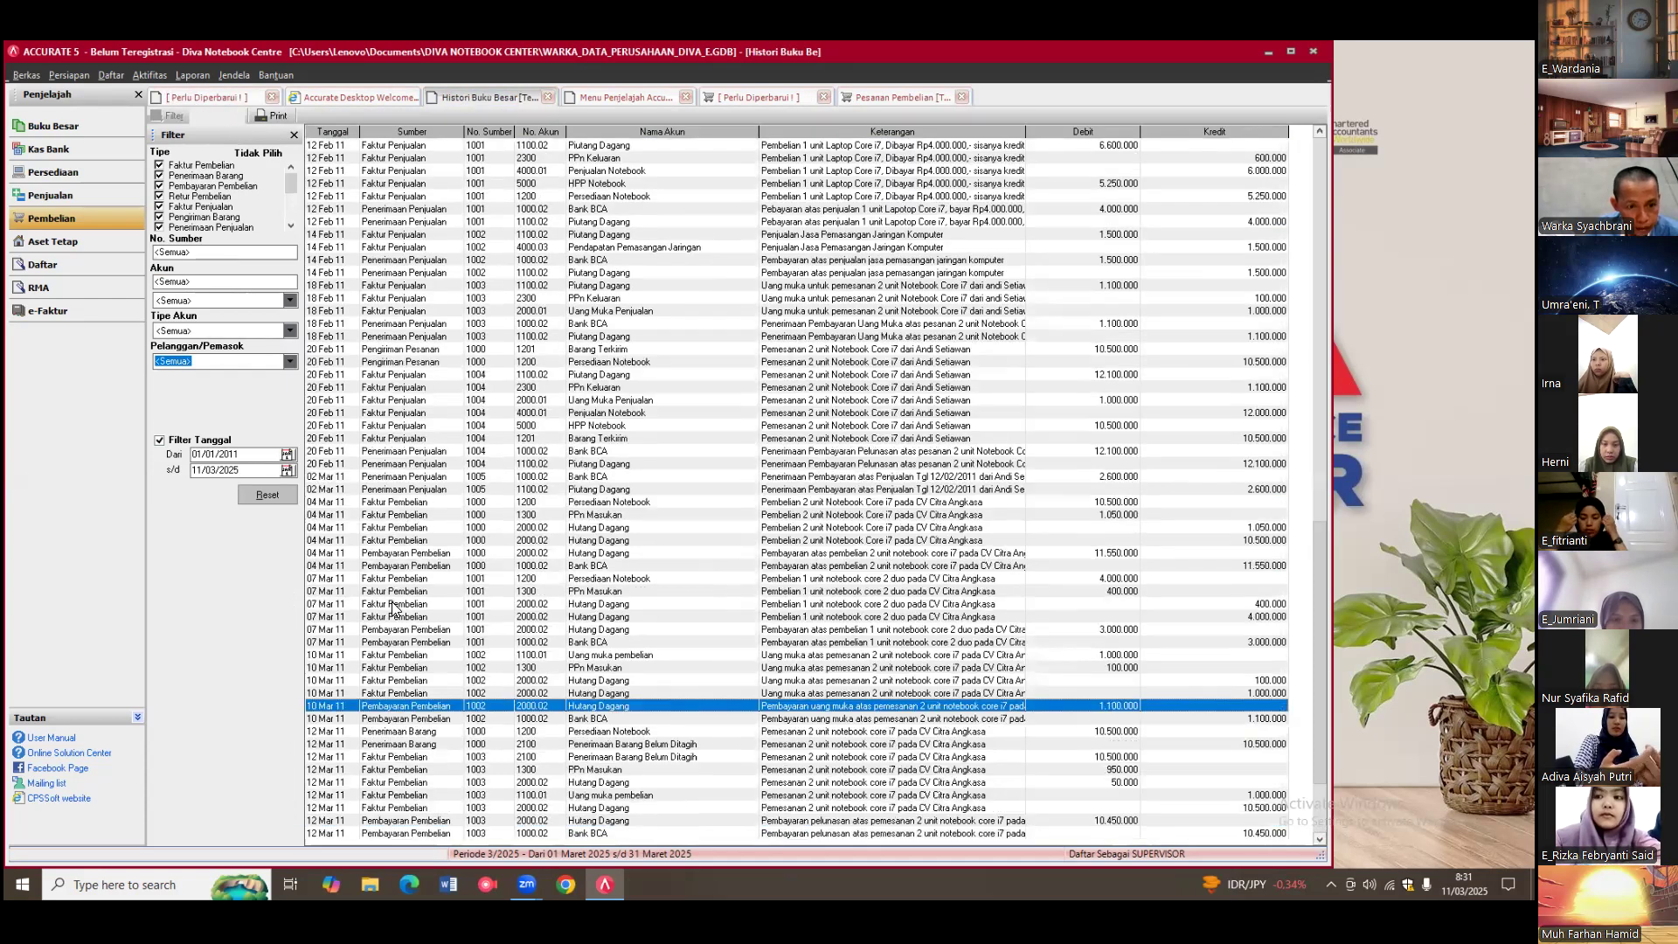
left_click(325, 580)
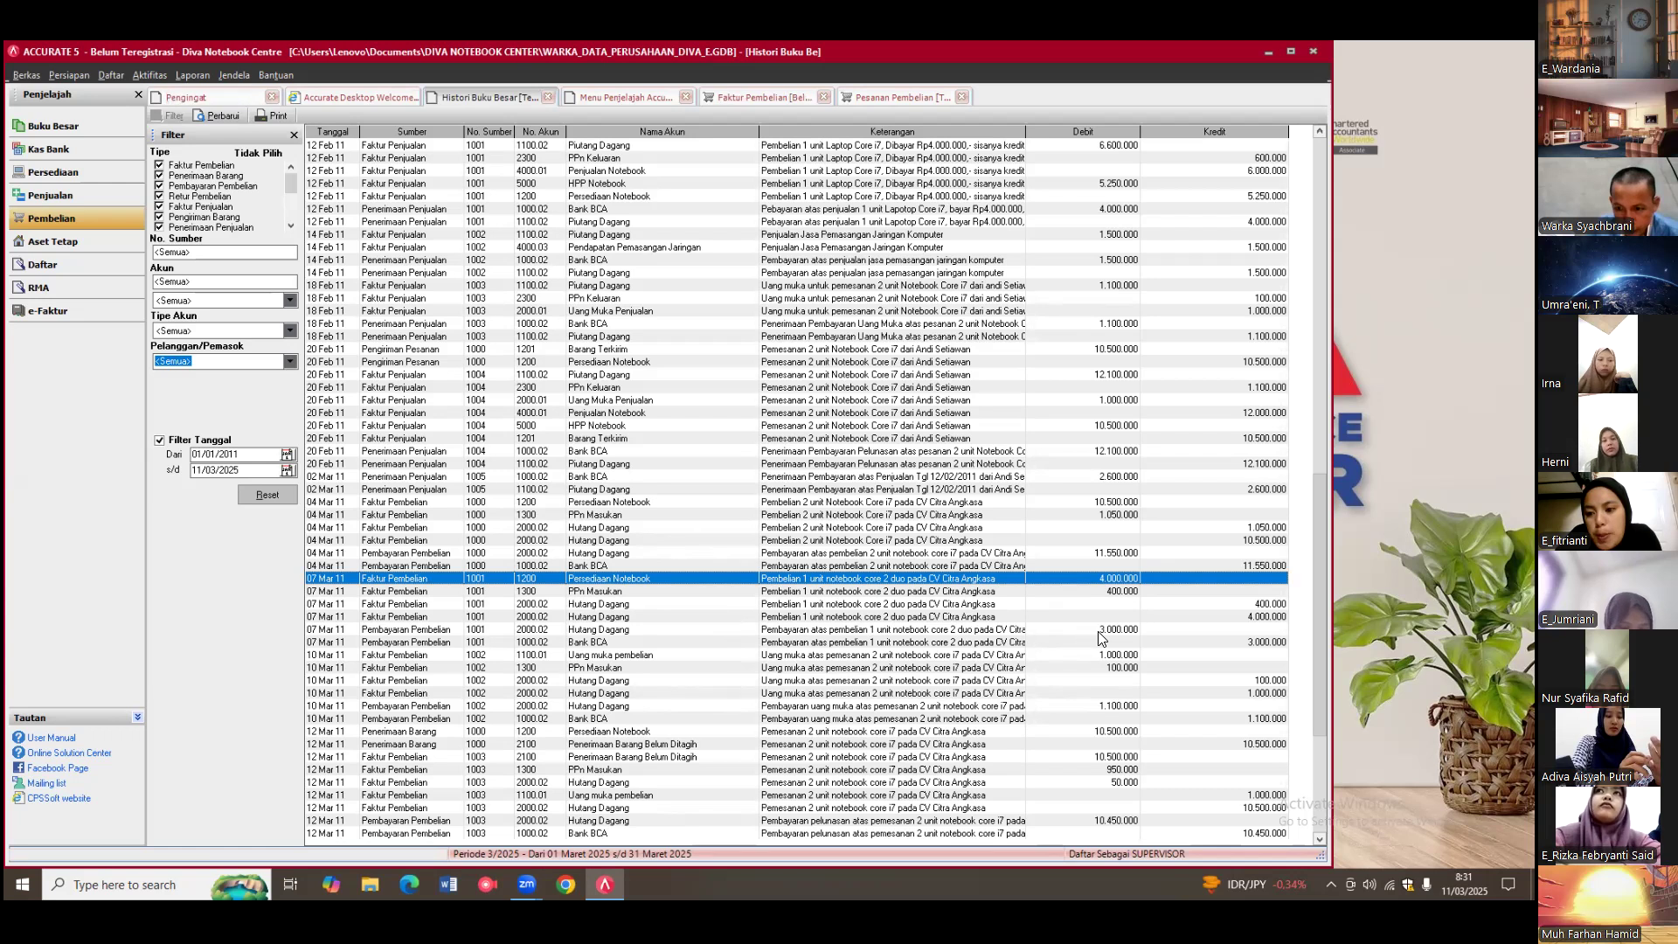
left_click(971, 628)
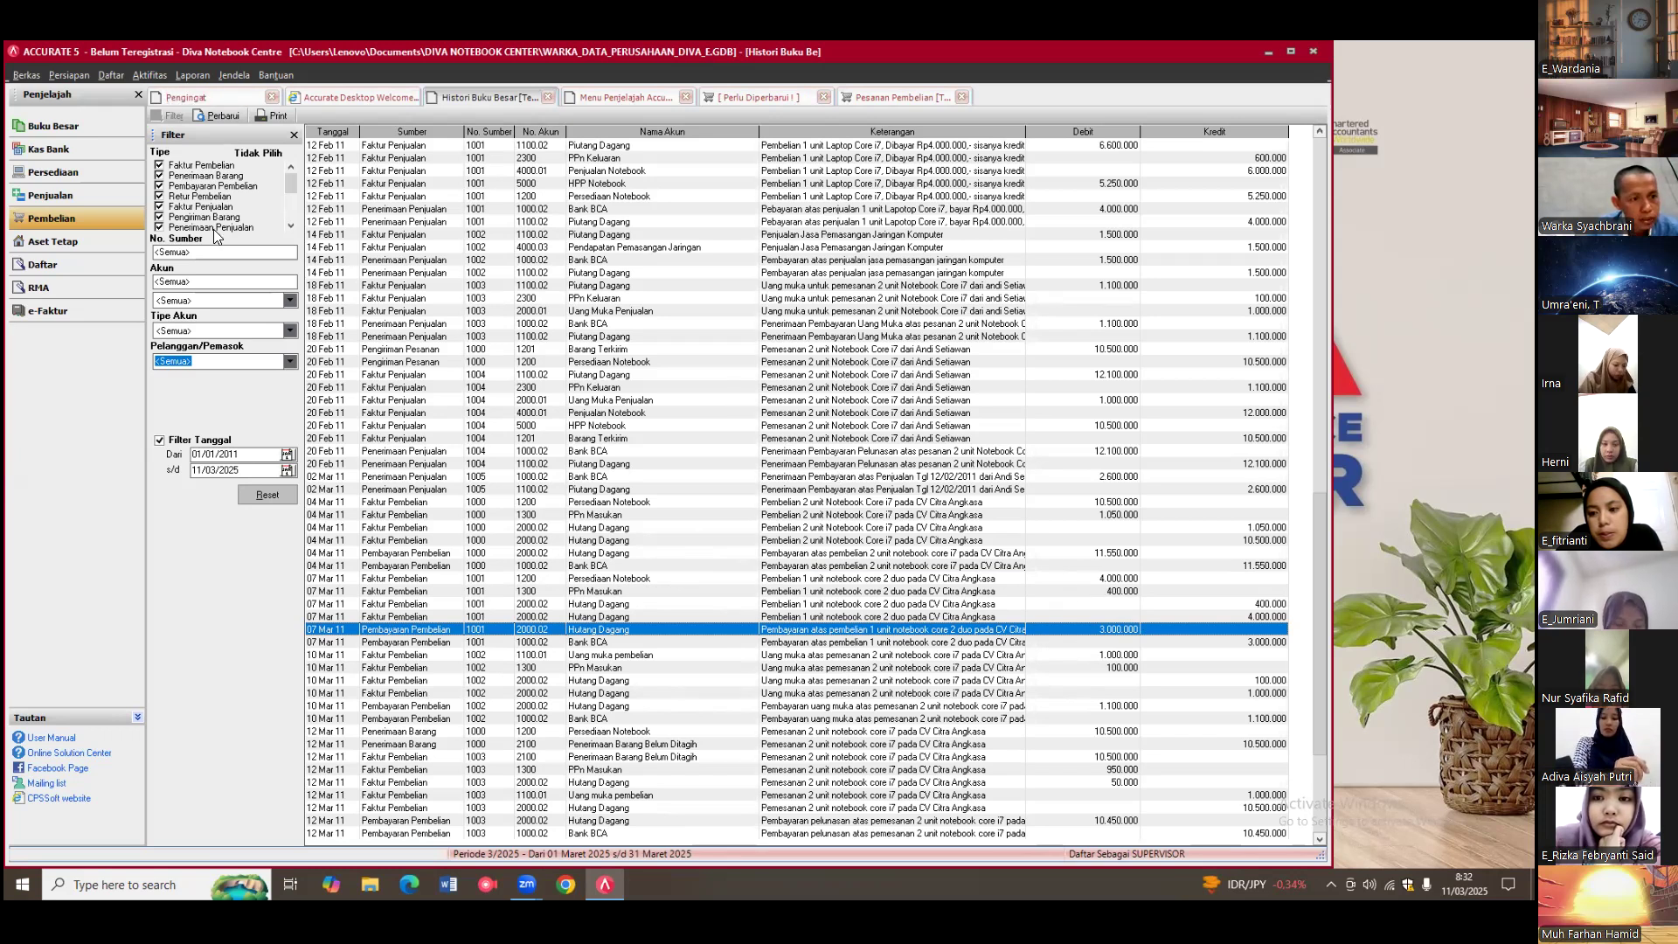
Step: Start a new purchase payment for the vendor CV Citra Angkasa
left_click(91, 218)
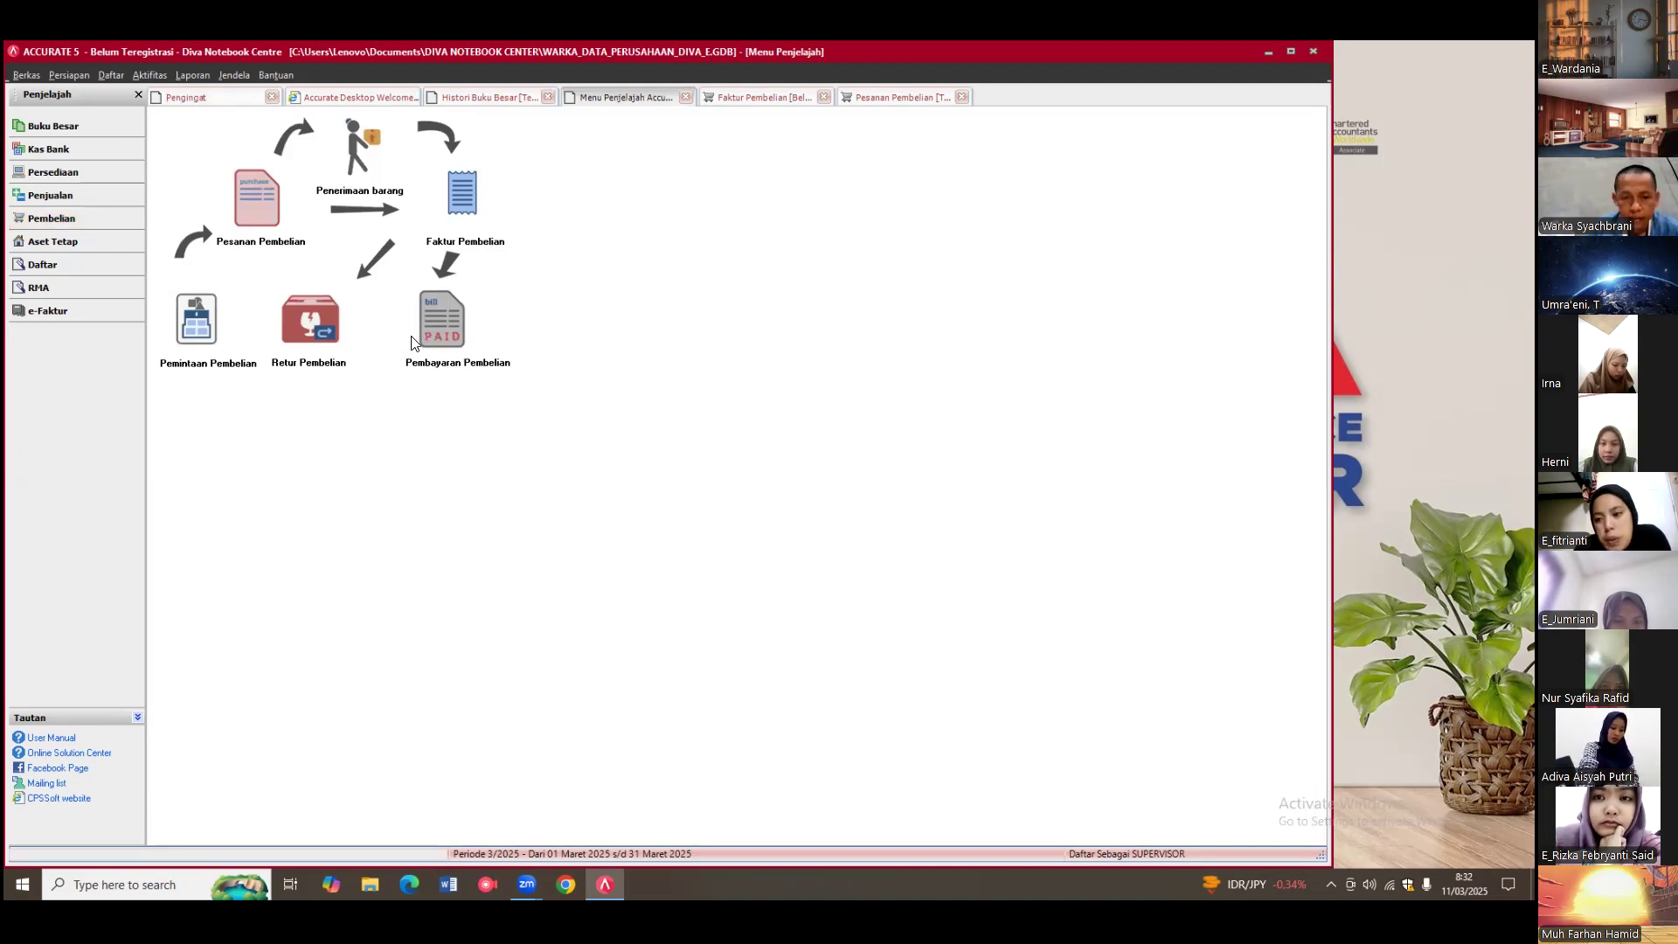
left_click(436, 328)
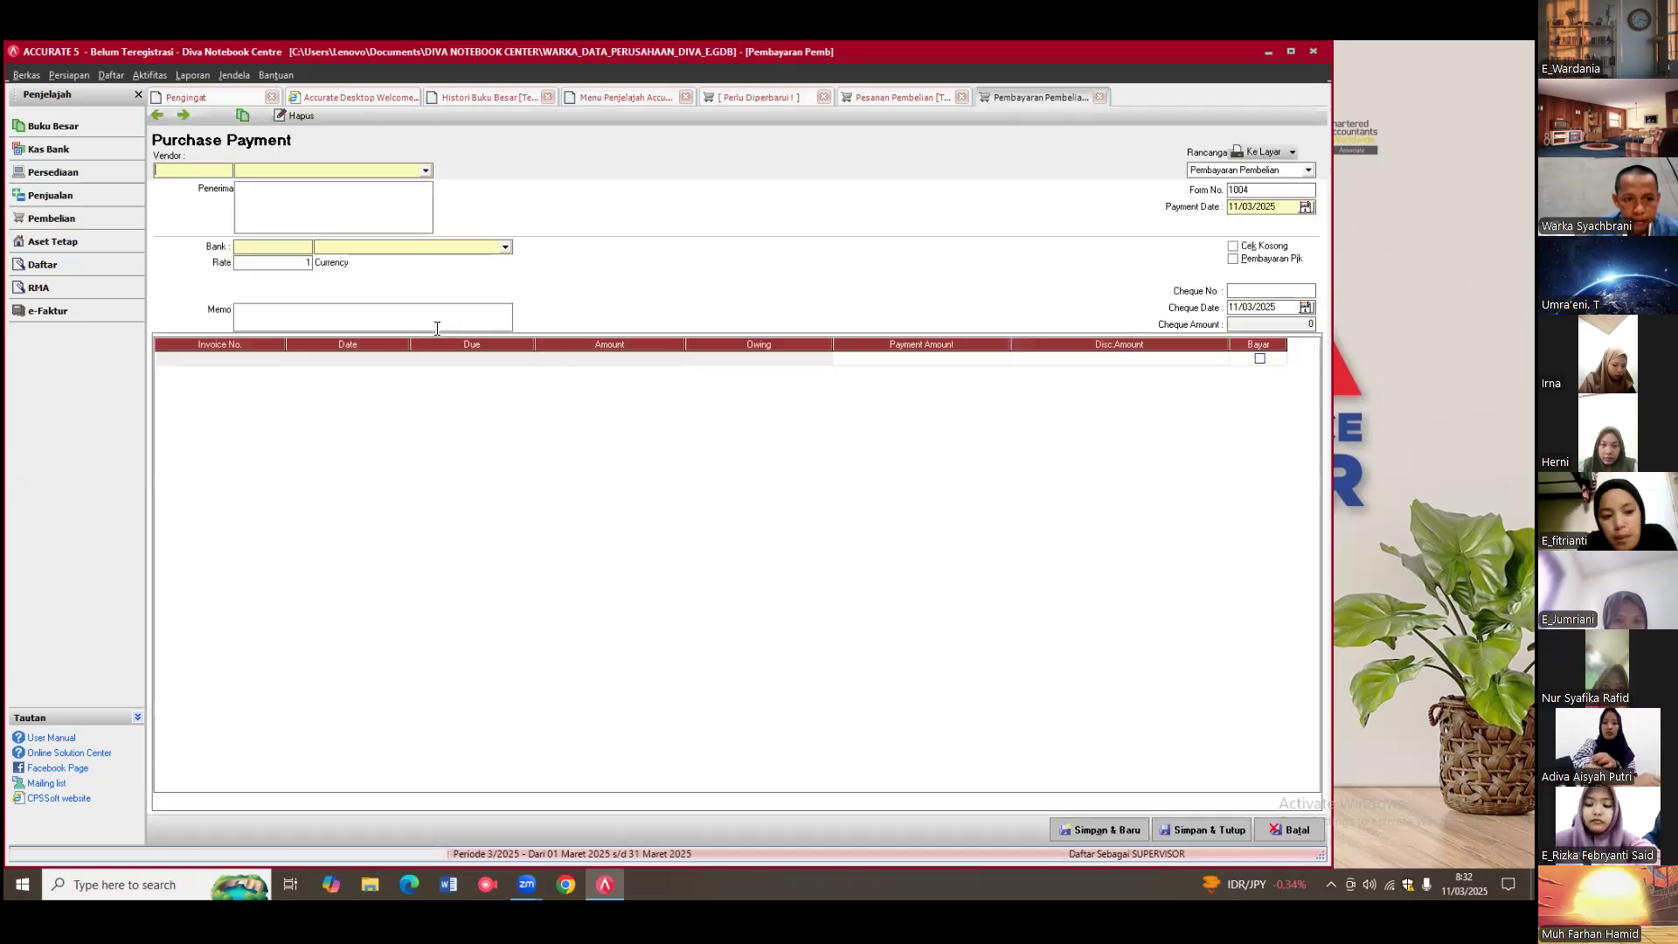
left_click(425, 171)
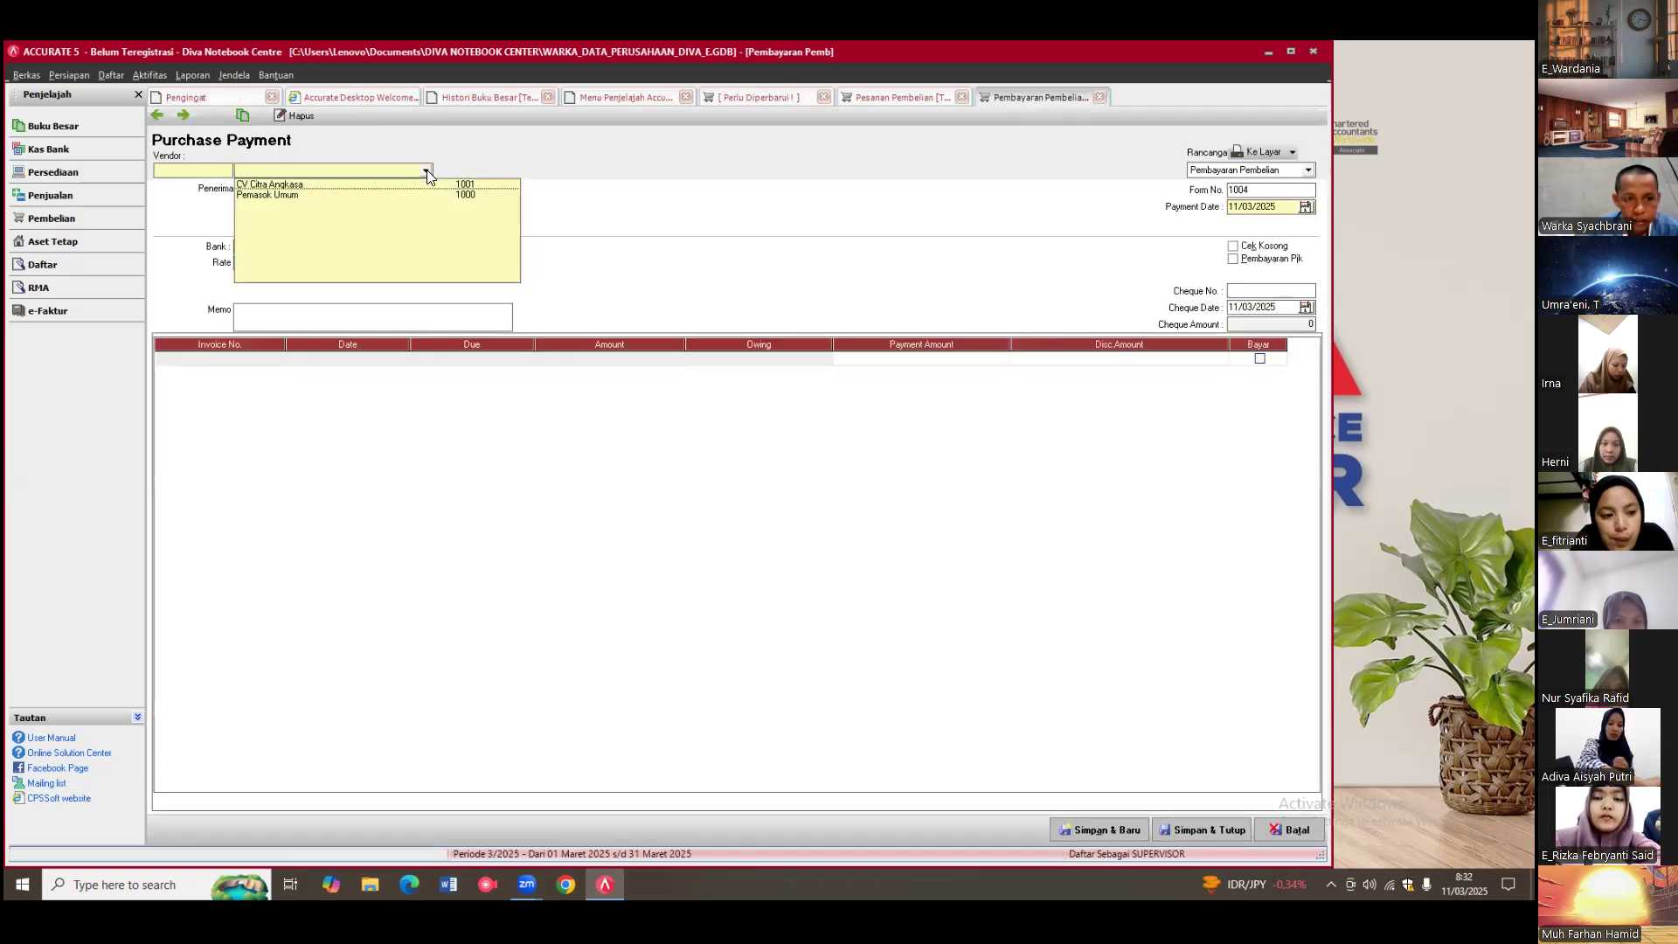
left_click(270, 186)
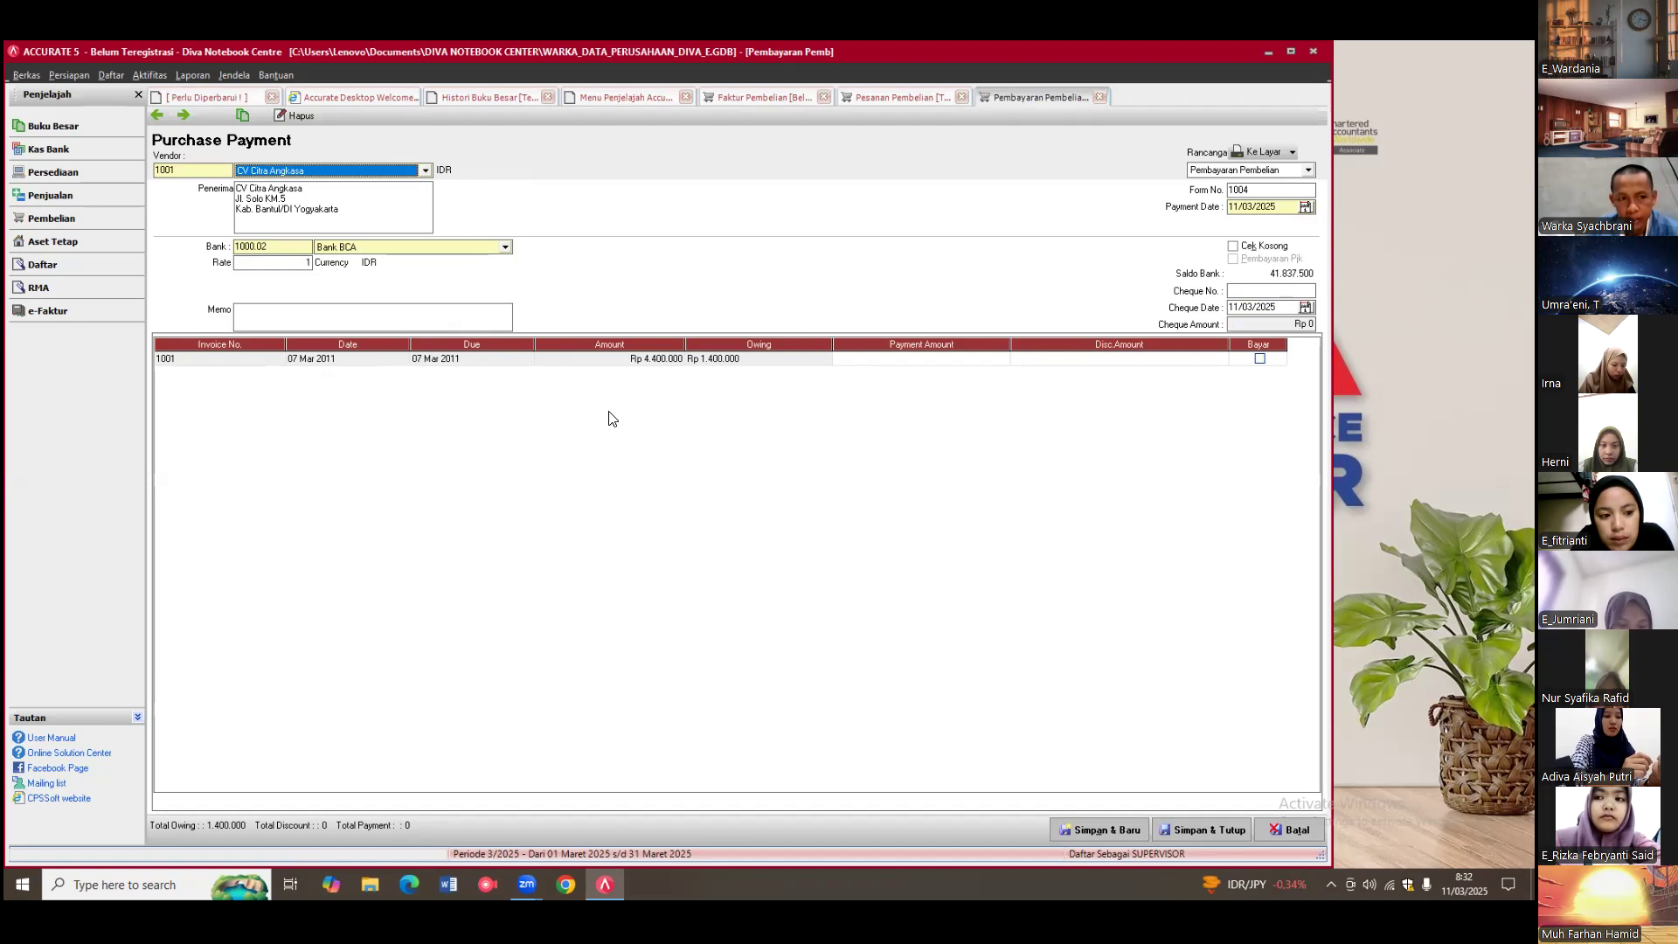
Step: Enter the payment memo "Pembayaran pelunasan atas pembelian 1 unit notebook core 2 duo pada CV Citra Angkasa tanggal 7-03-2011"
left_click(453, 312)
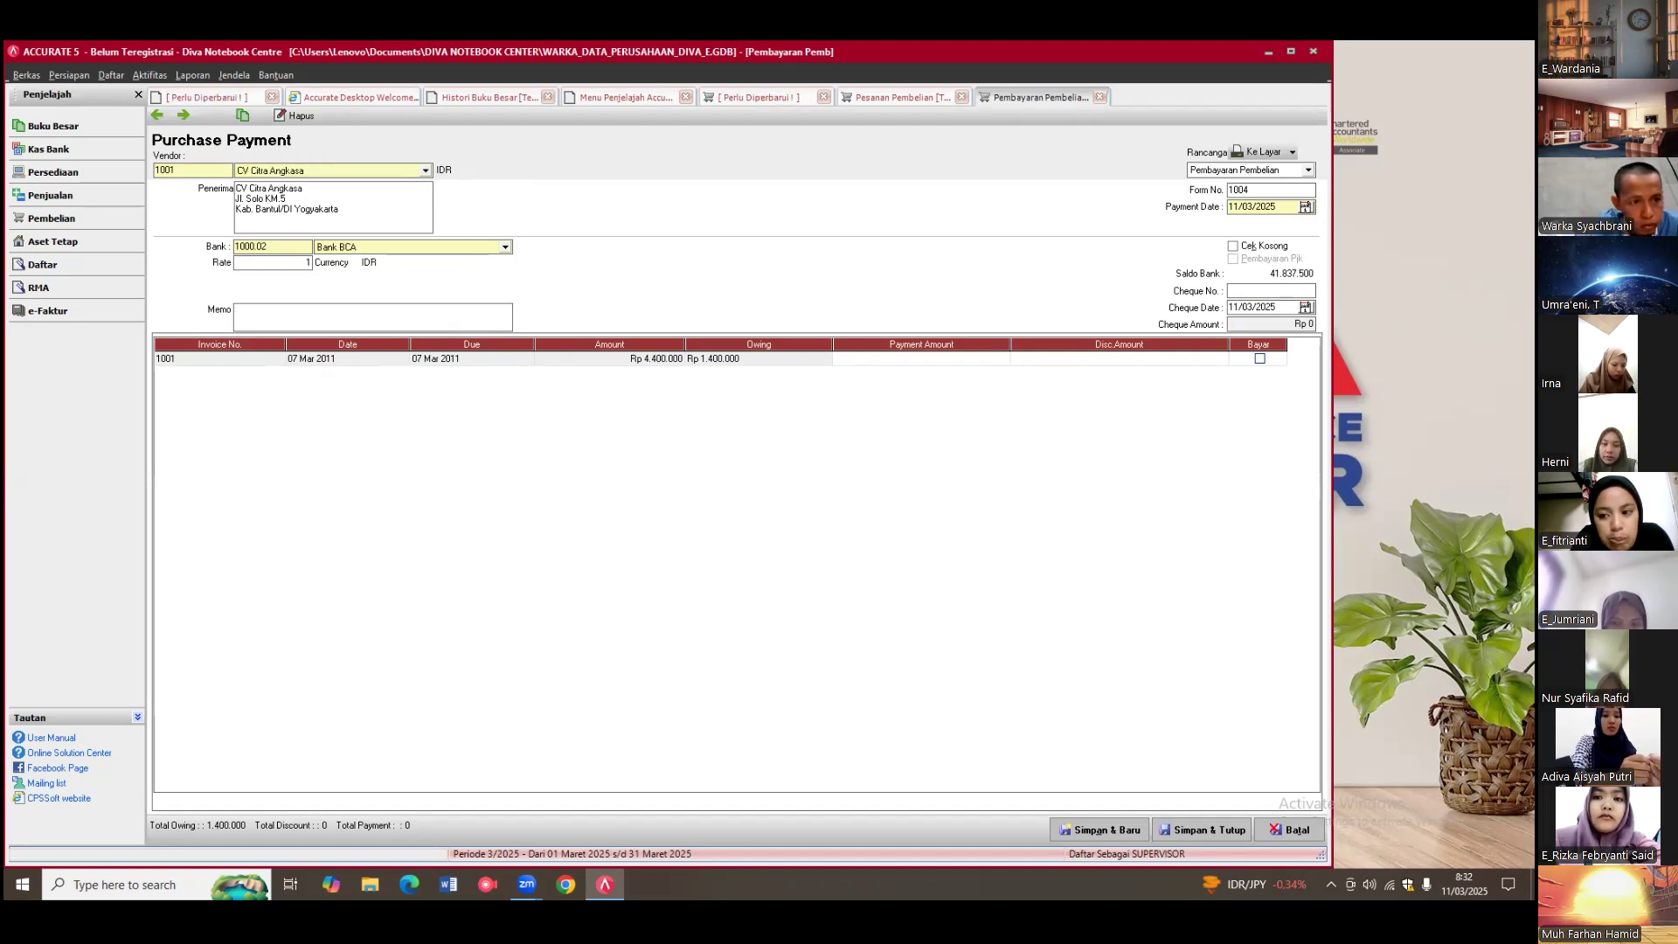
type("Pembayar")
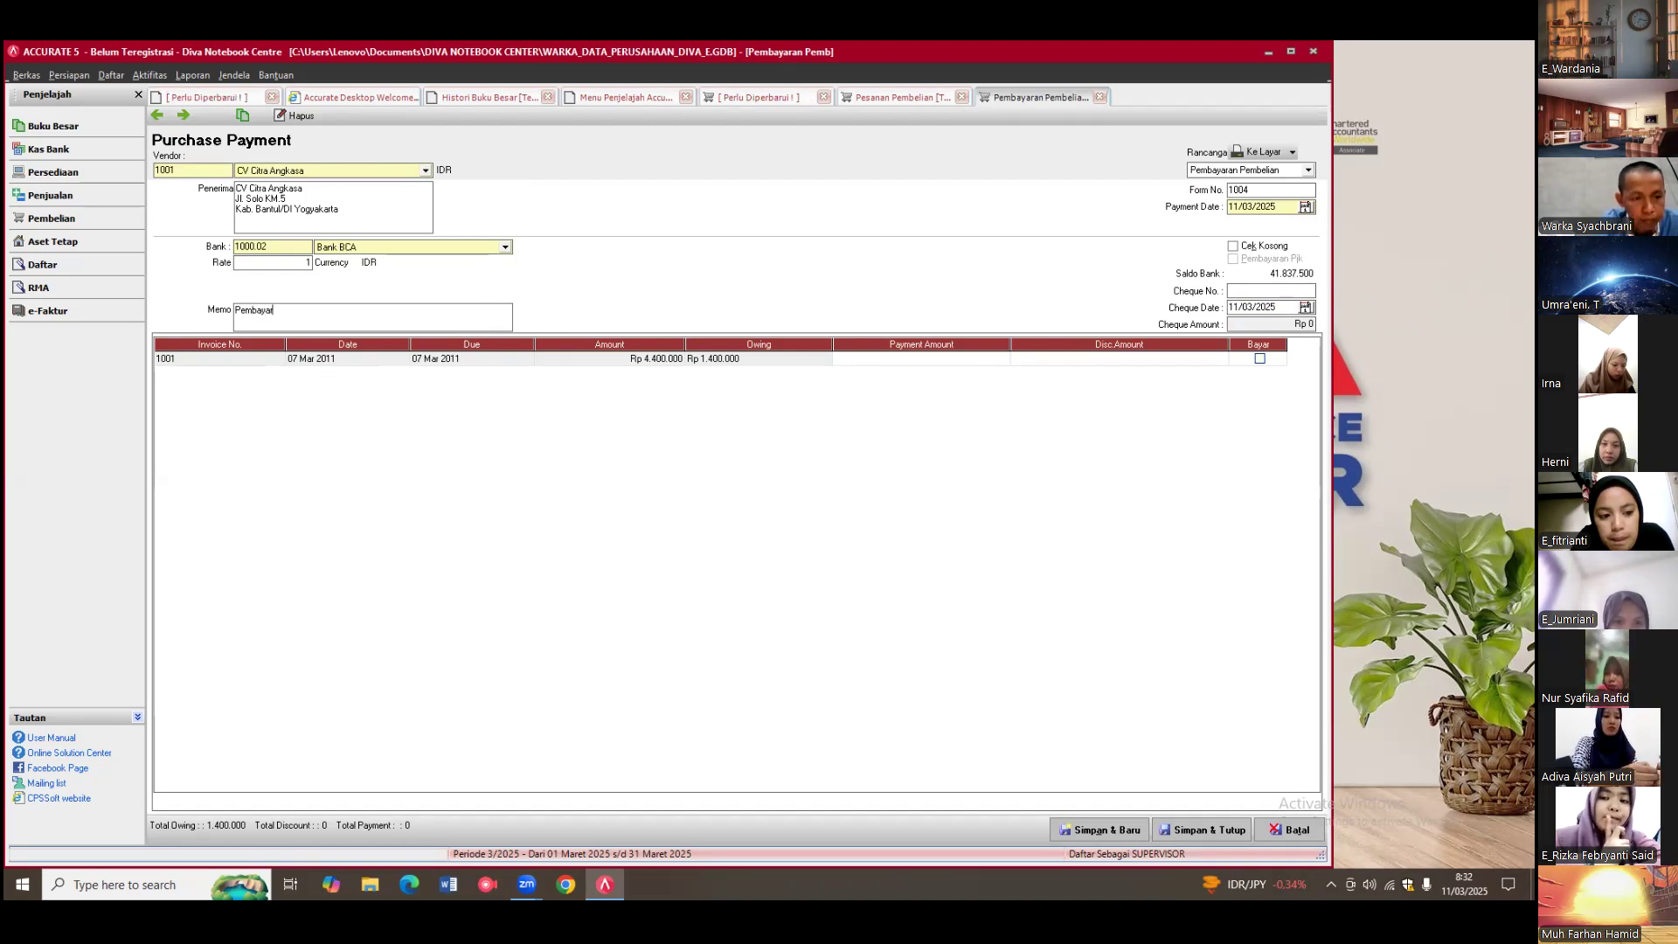
type("an pelunan")
key("BackSpace")
type("san atas")
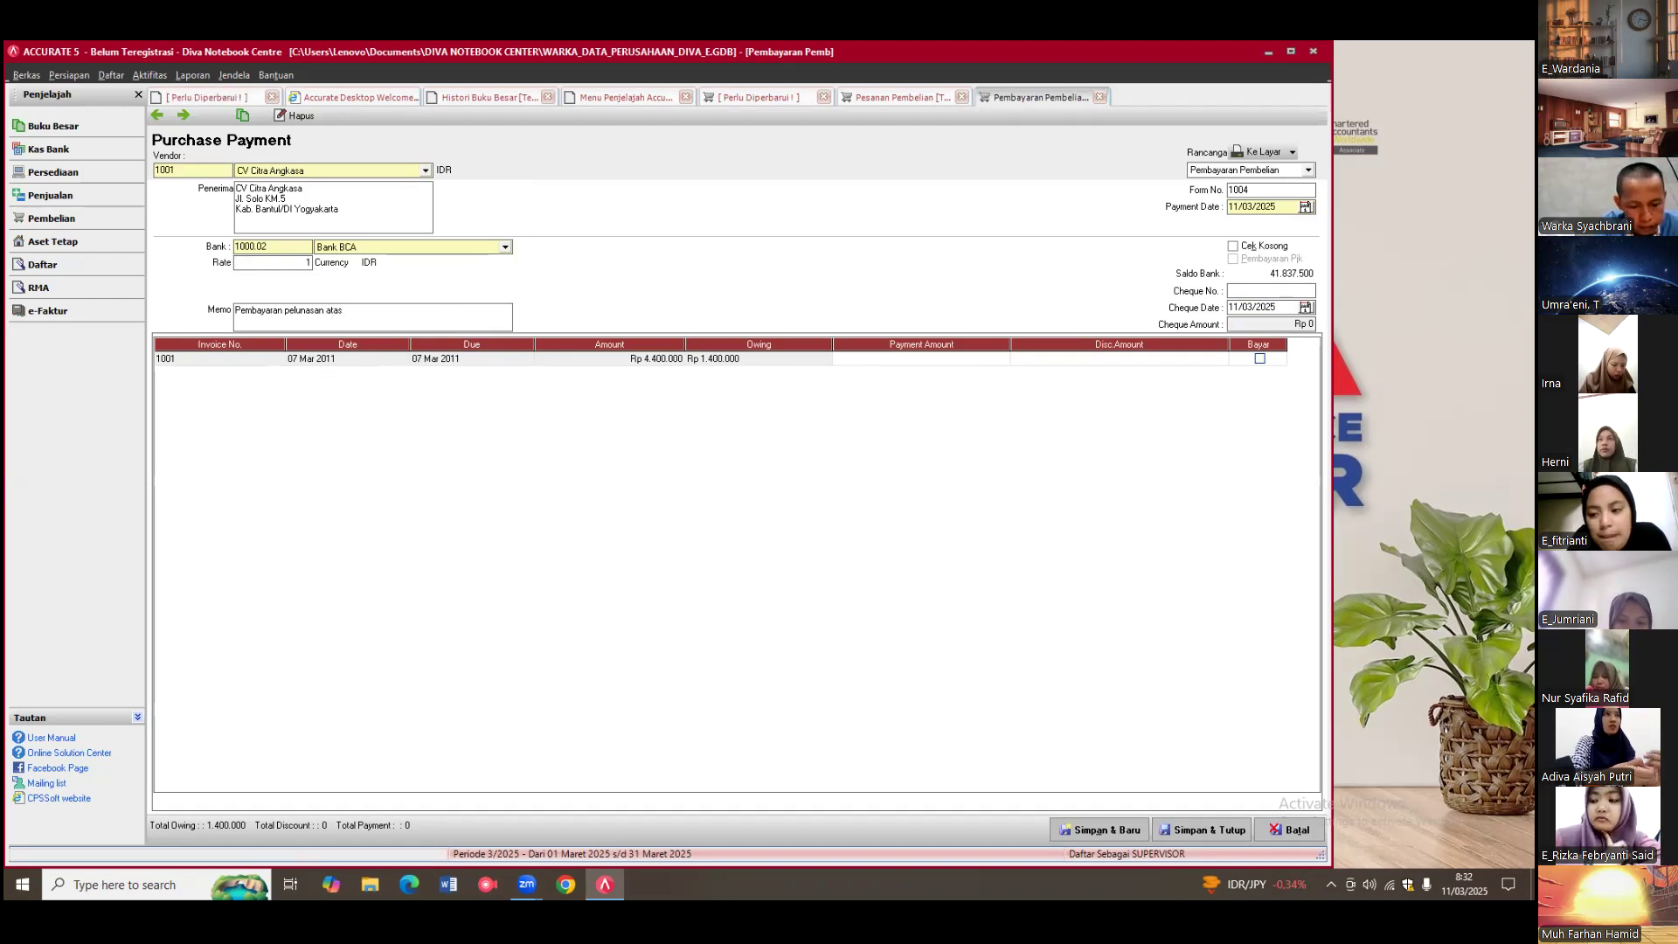
type(" pembelian ")
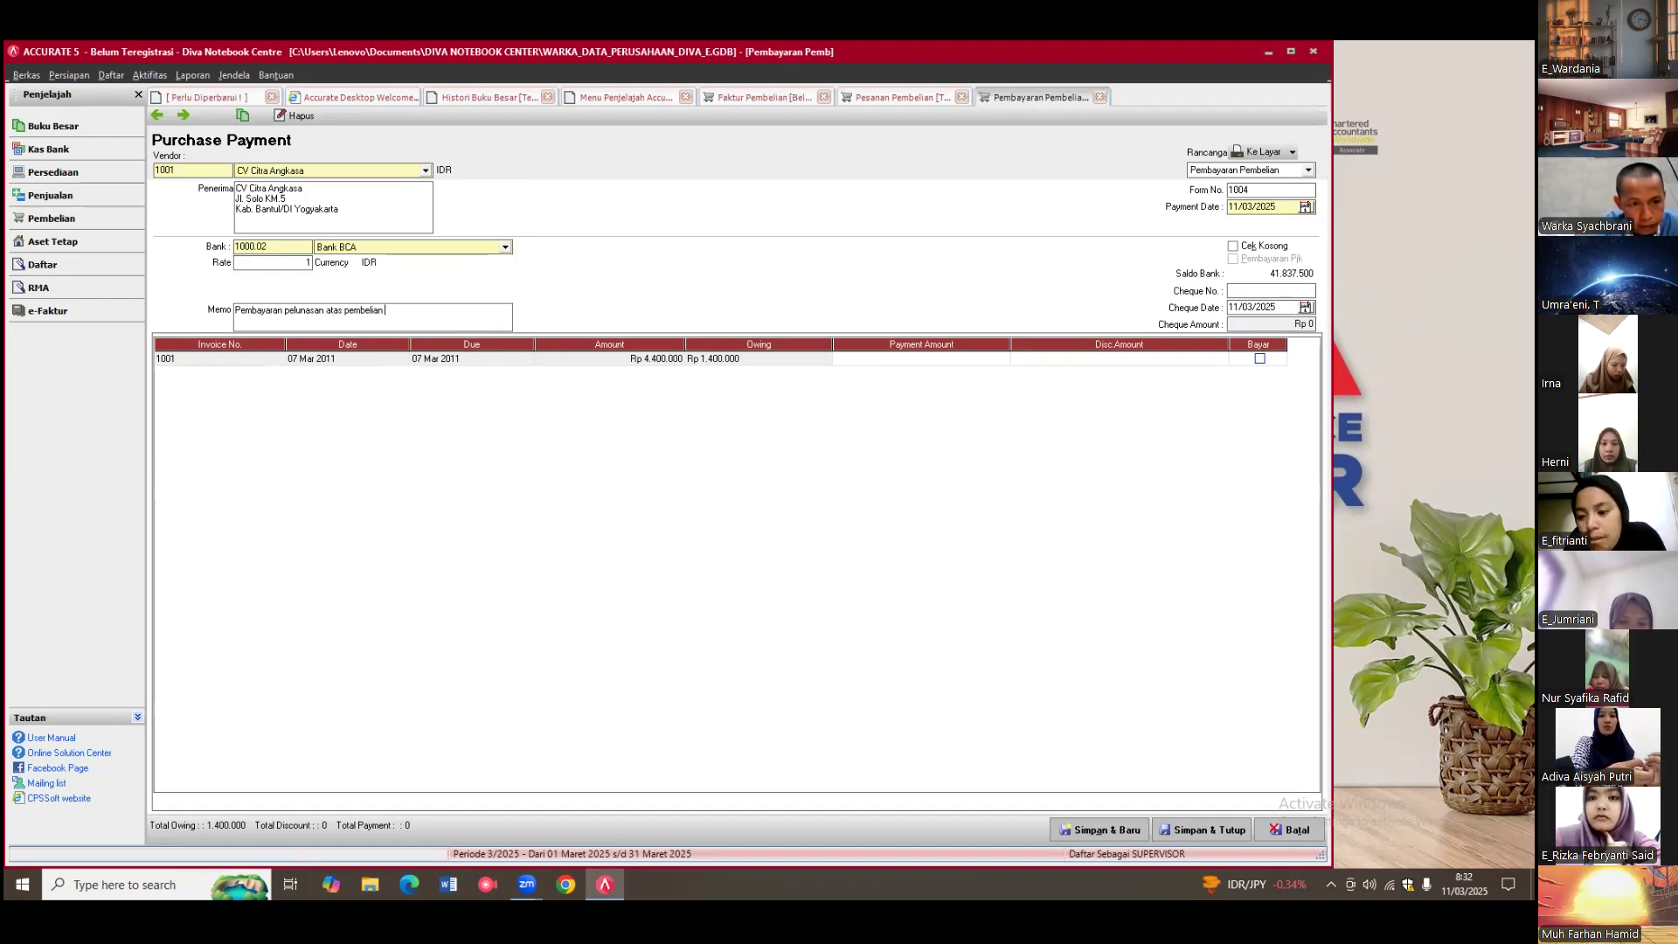
type("1 unit notebook core 2")
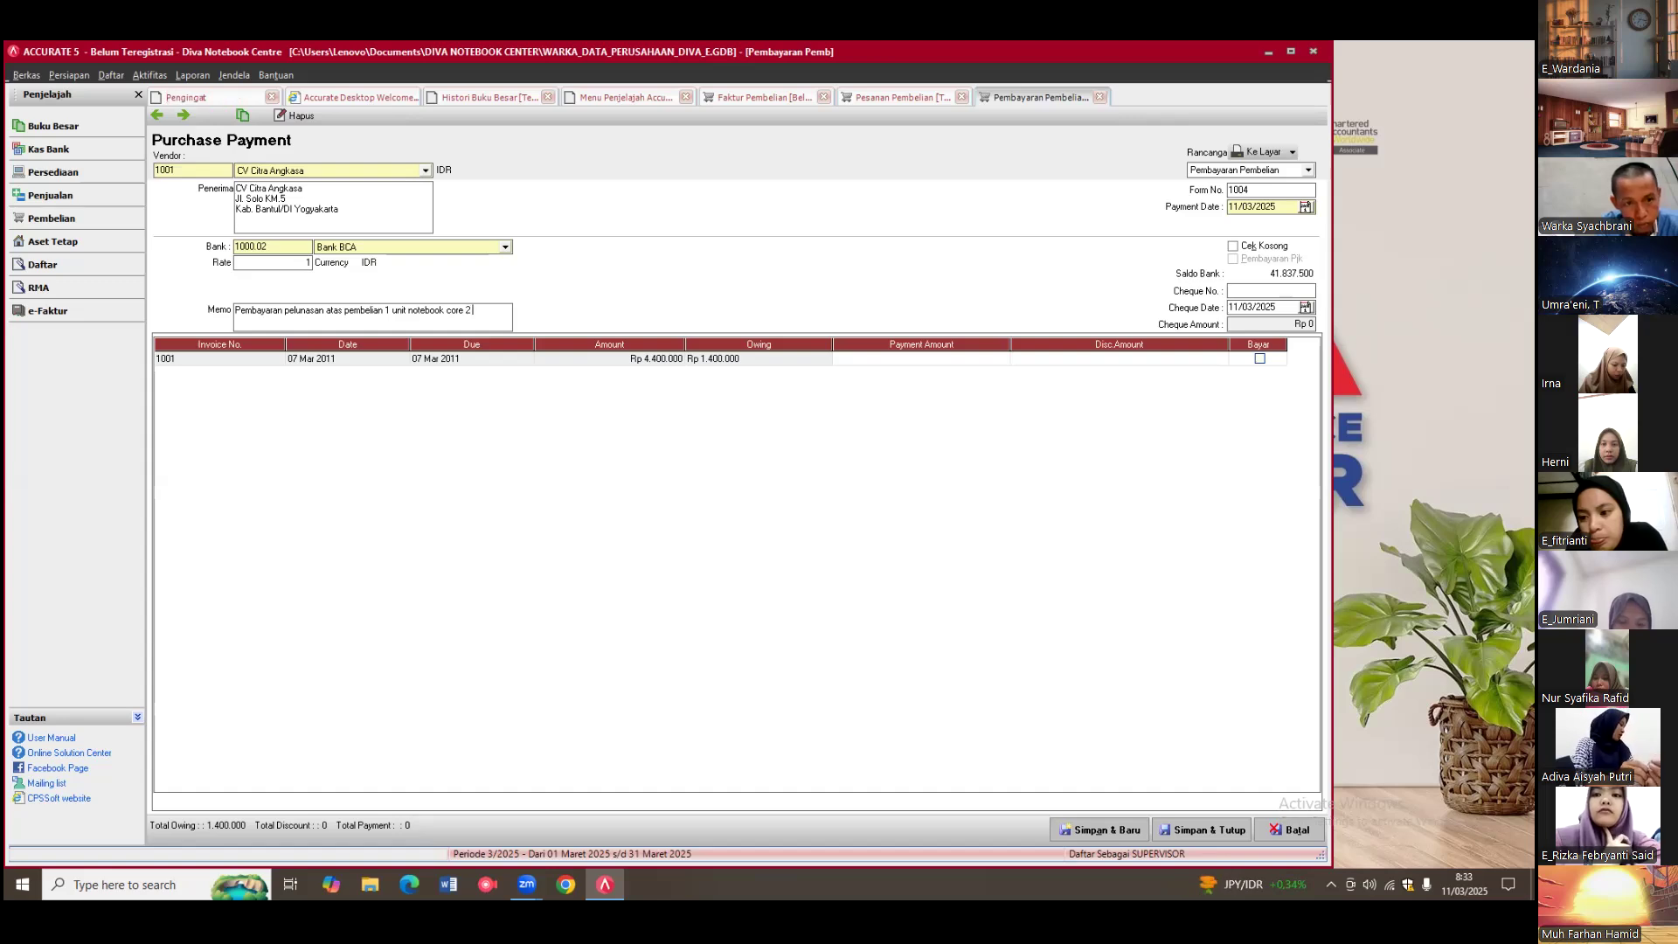
type(" duo pada")
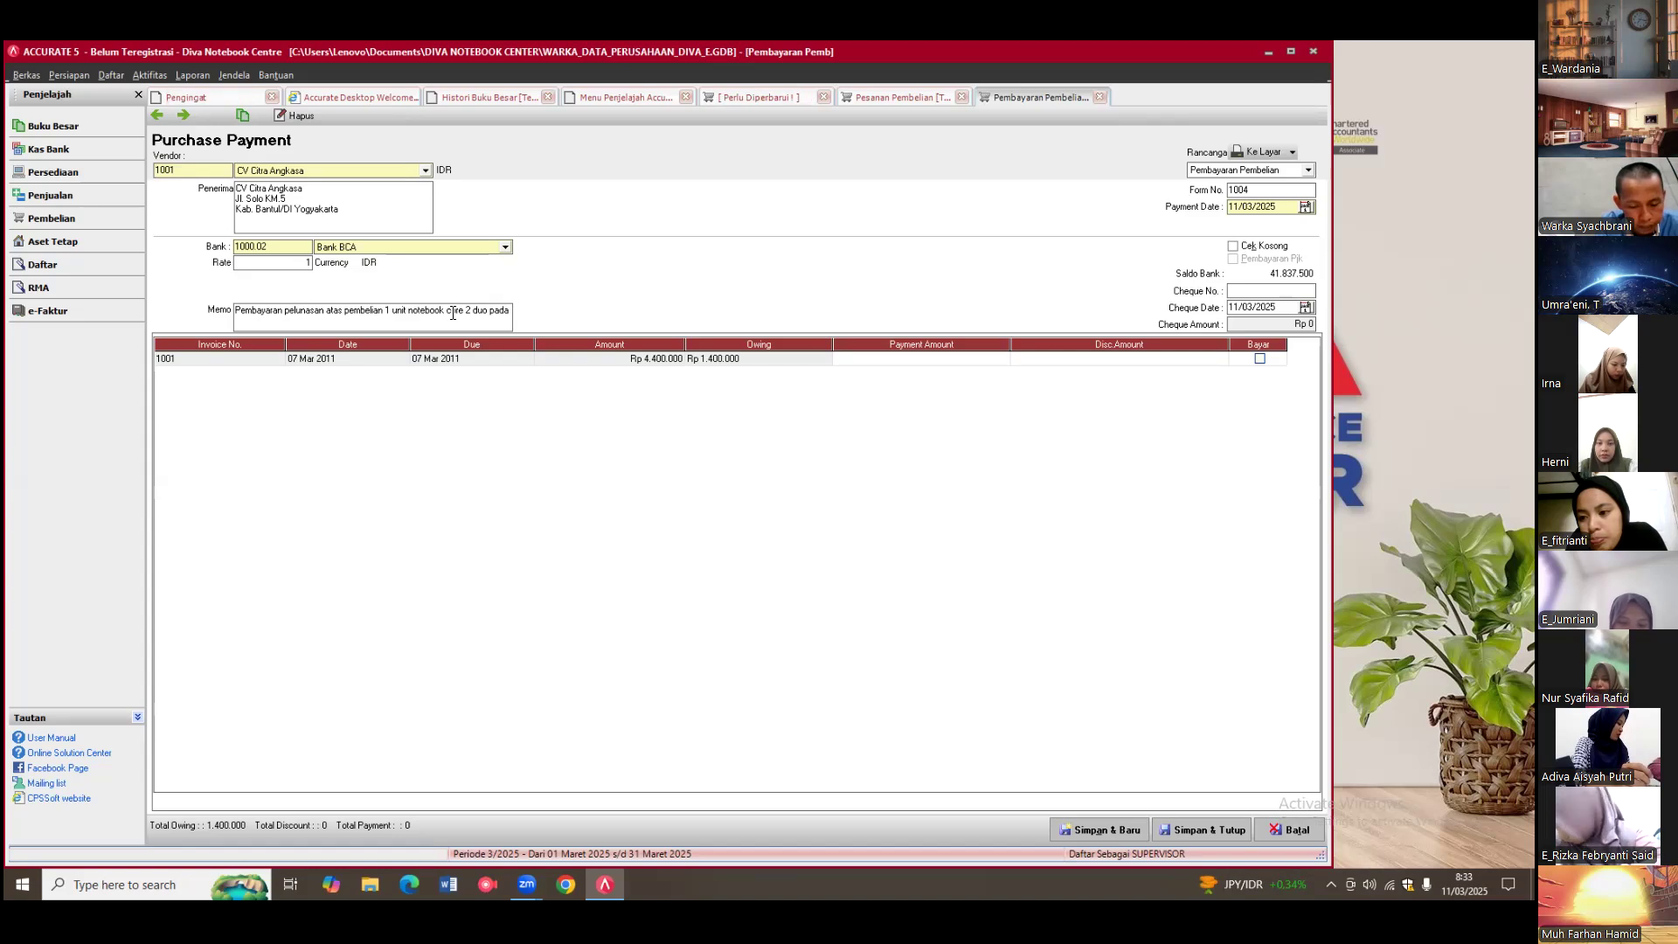
type(" CV Citra Angkasa")
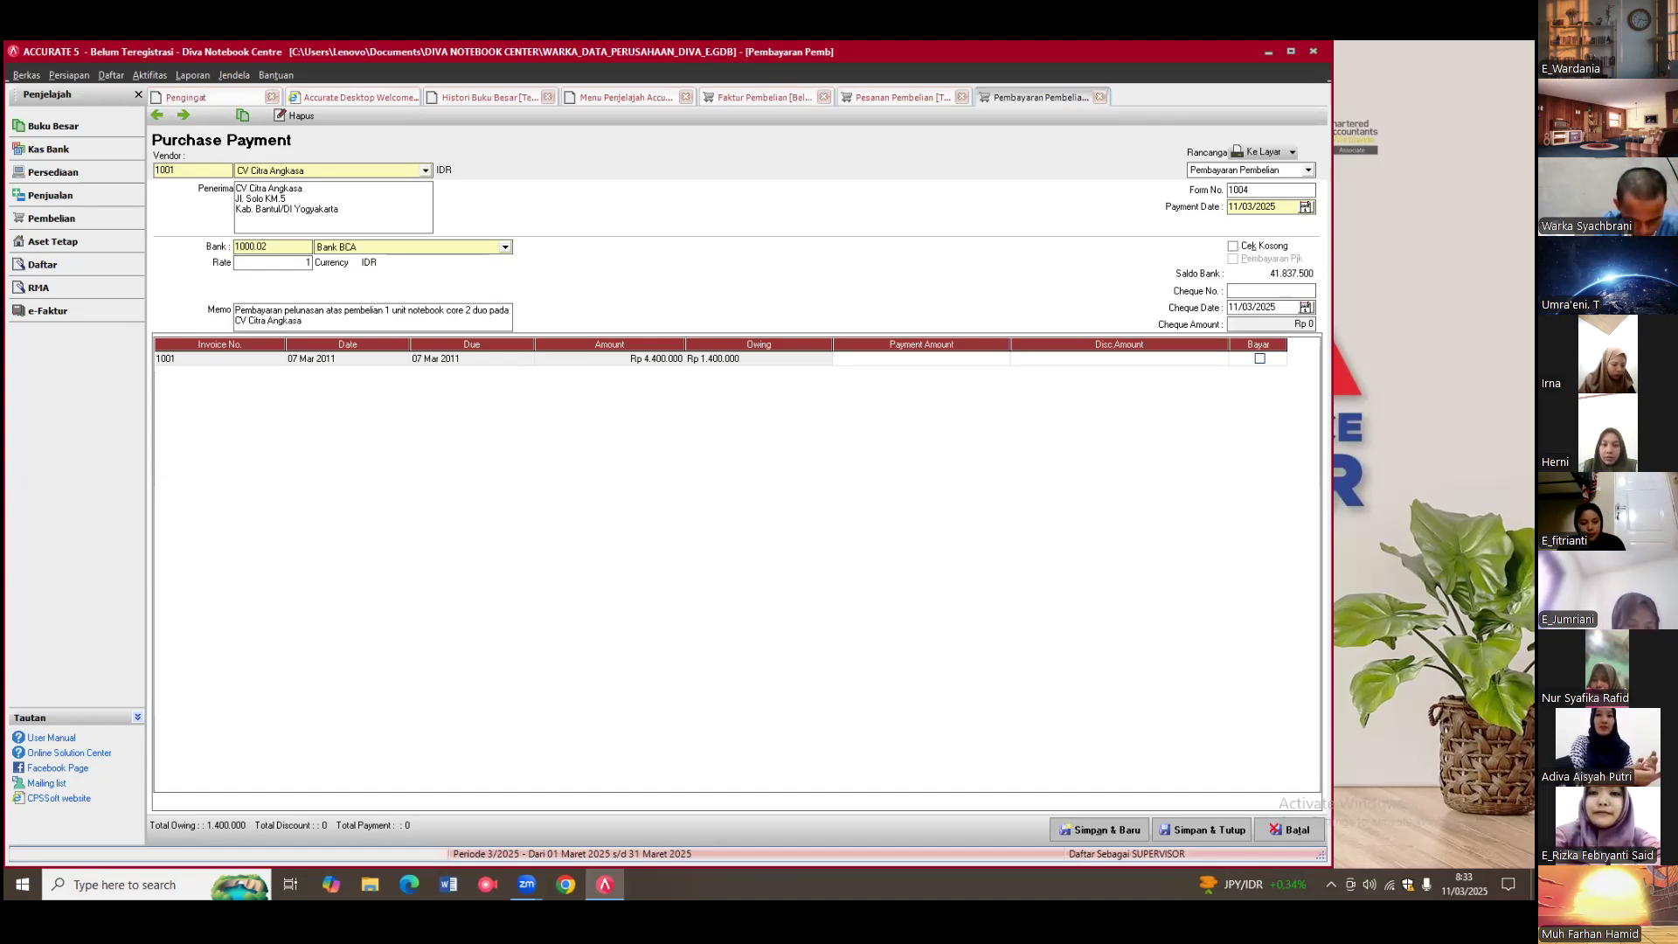
type(" ta")
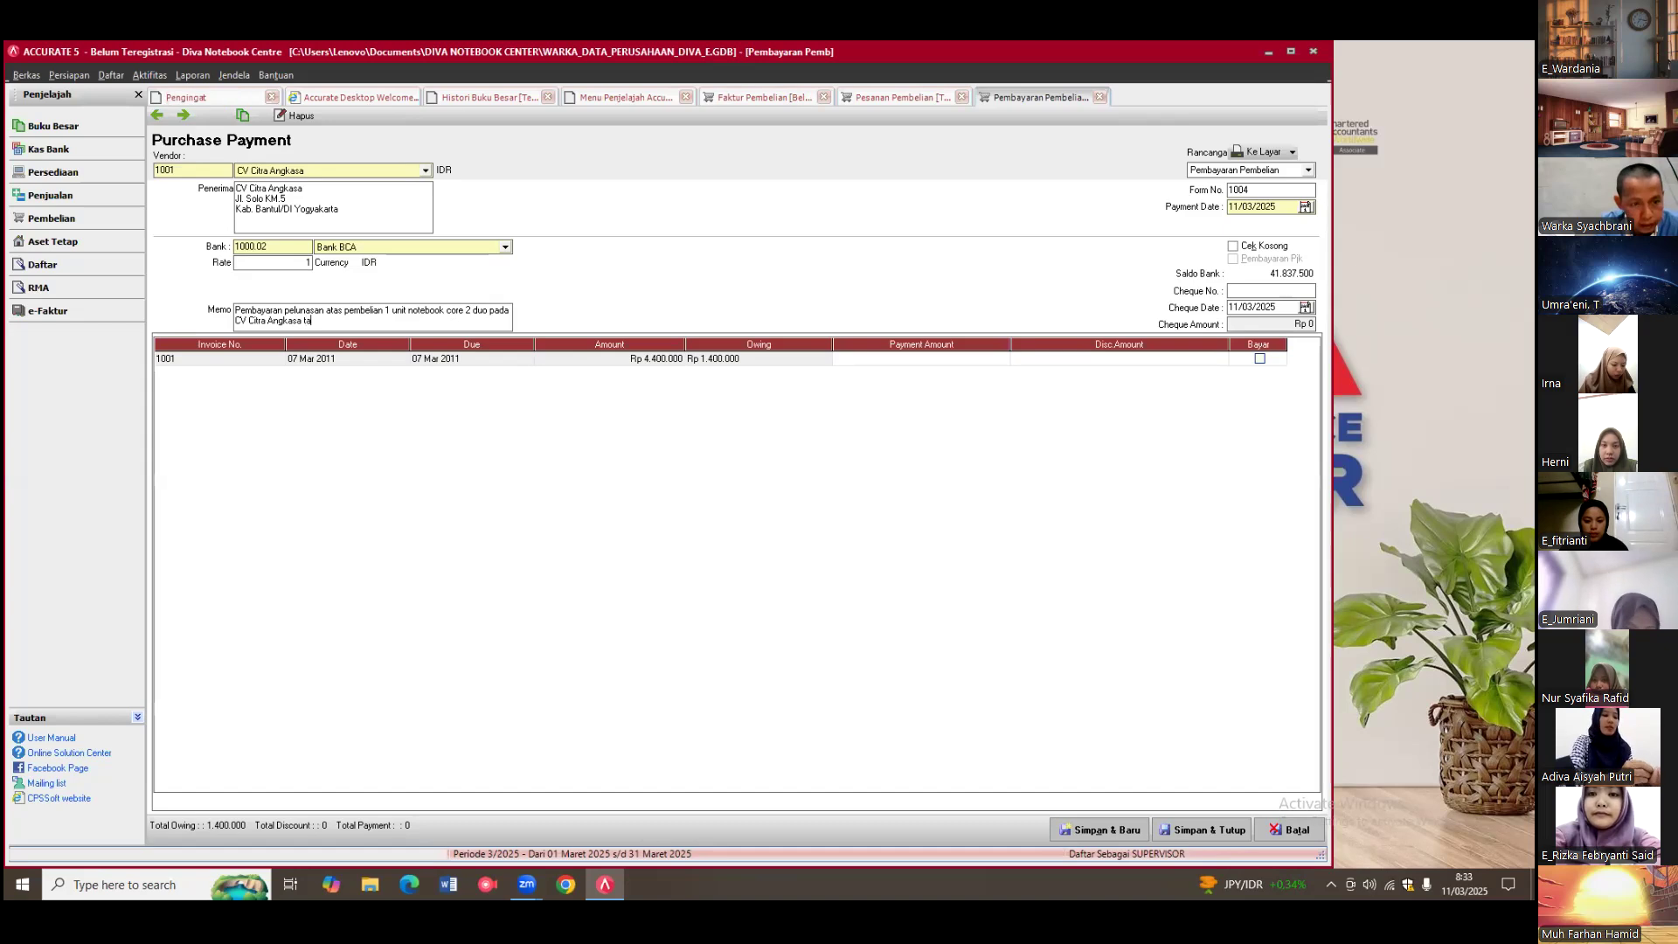
type("nggal 7")
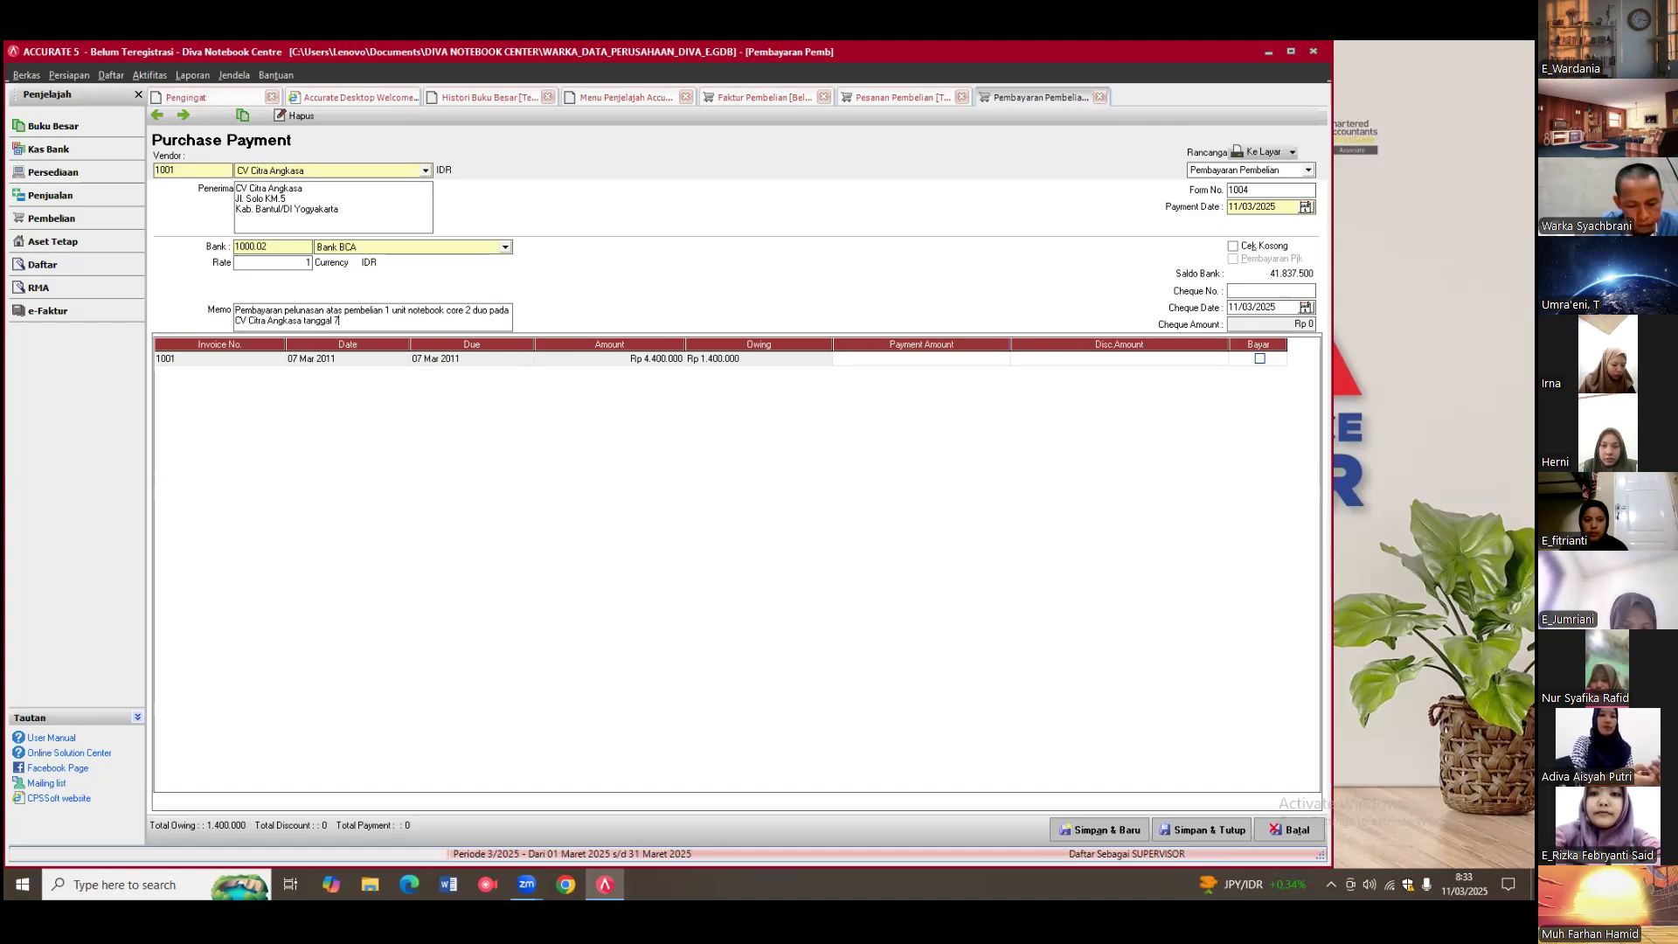
type("-0")
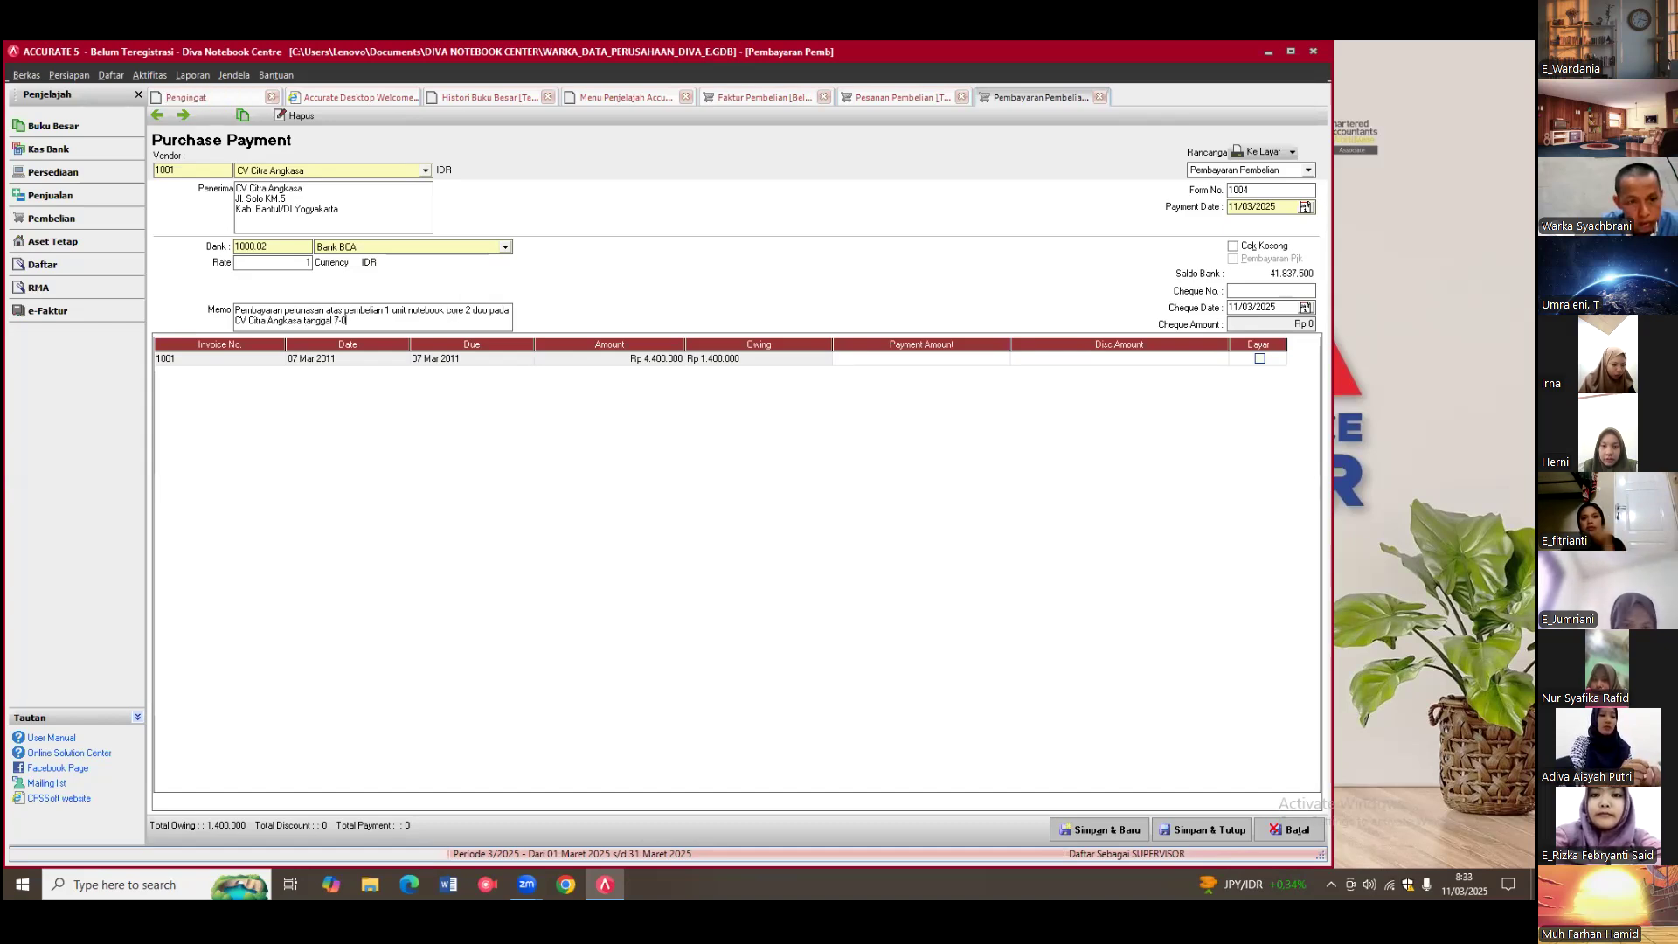
type("3-2011")
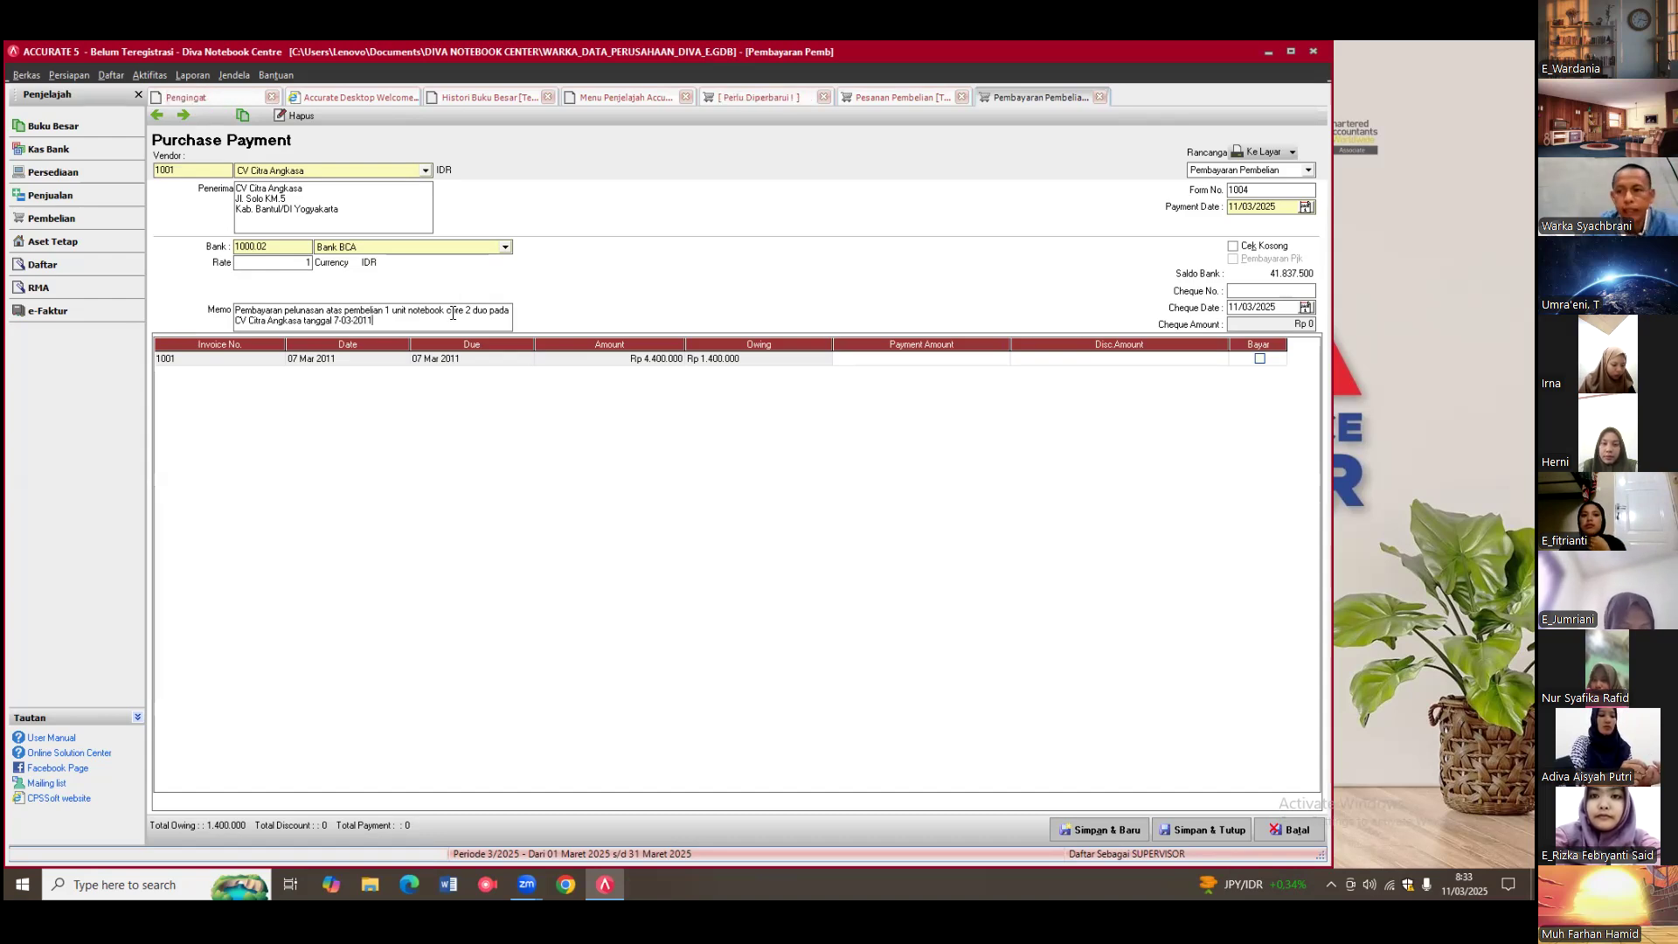
Step: Set both the payment date and the cheque date of the purchase payment to 17/03/2011
left_click(1230, 207)
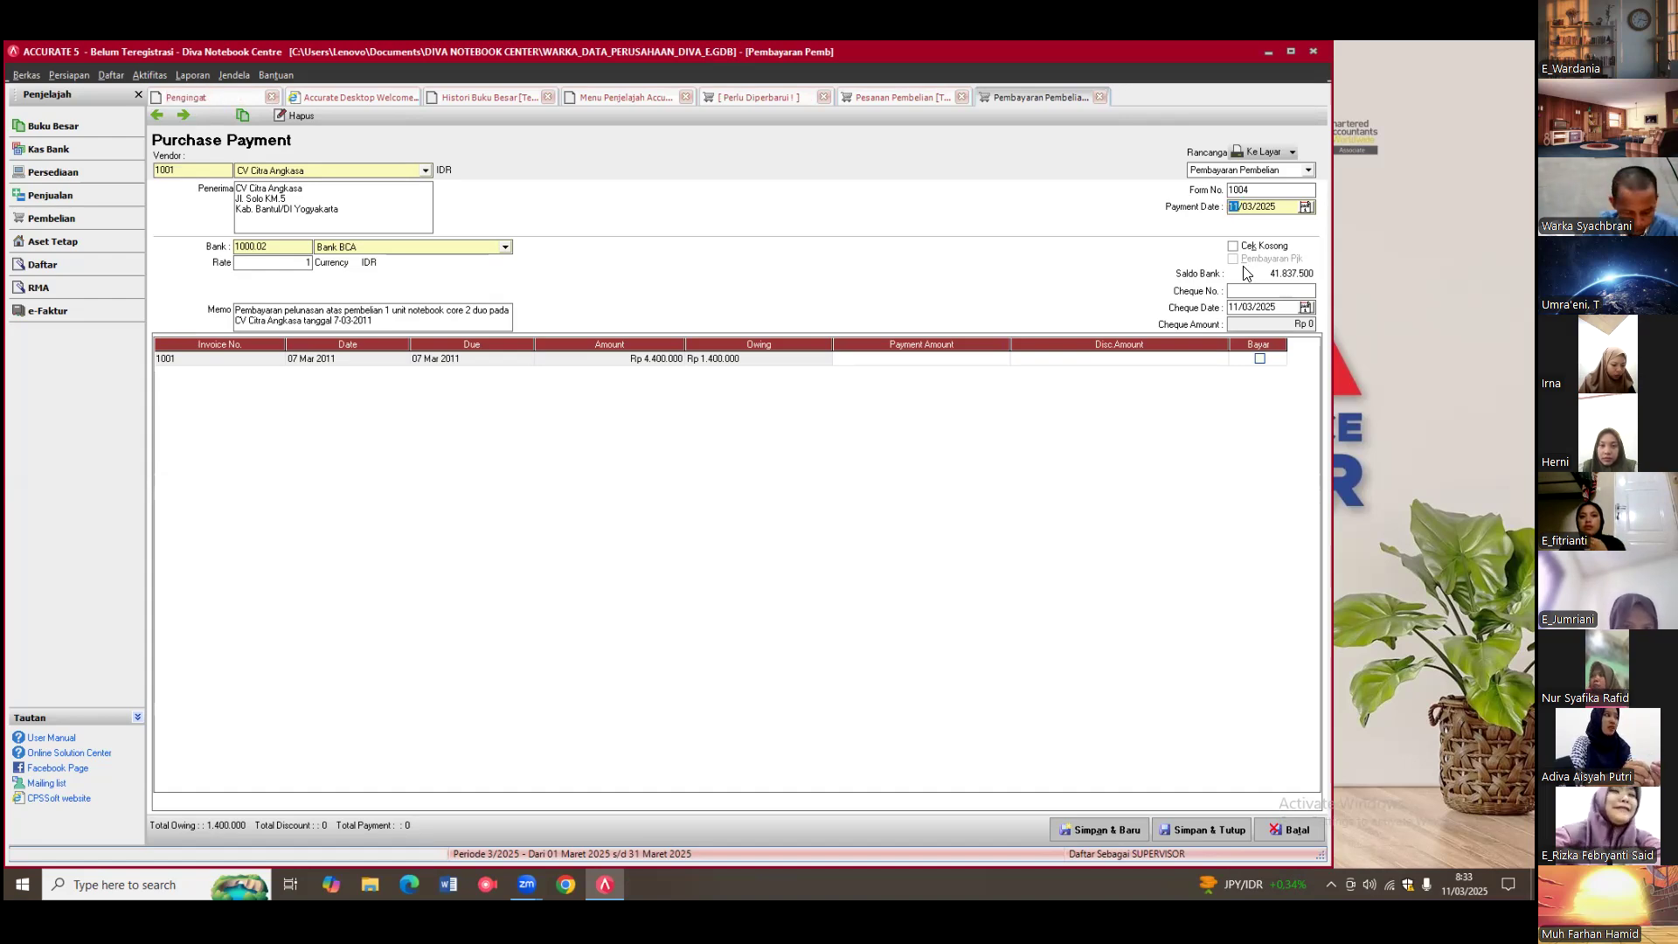
type("17")
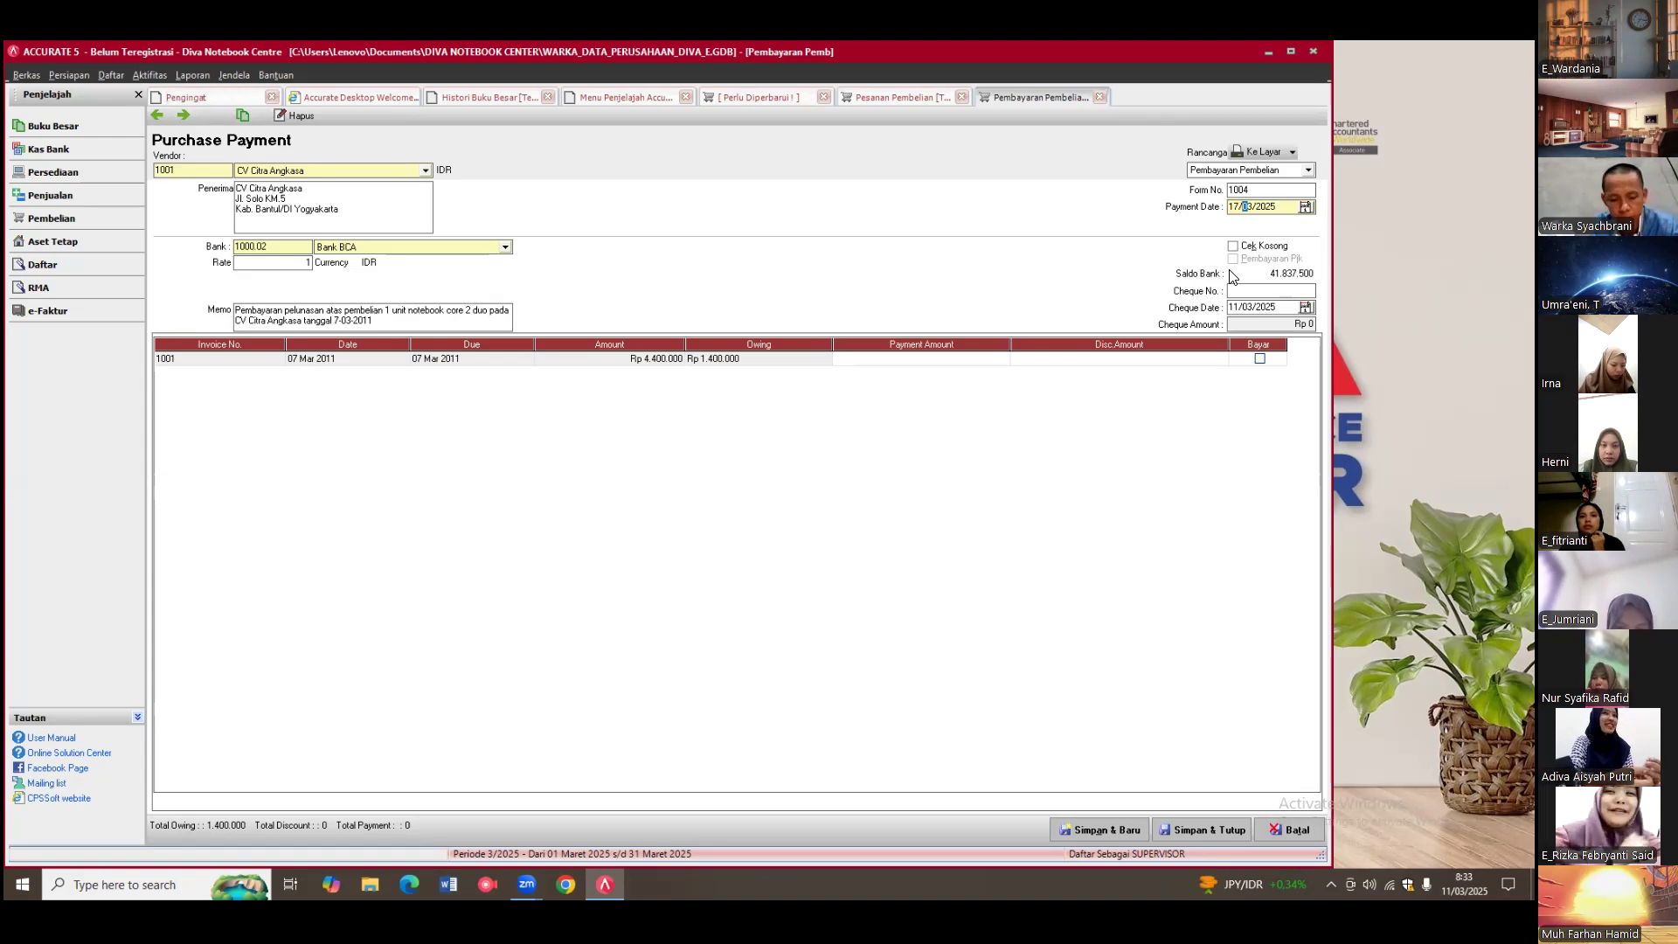
type("0320")
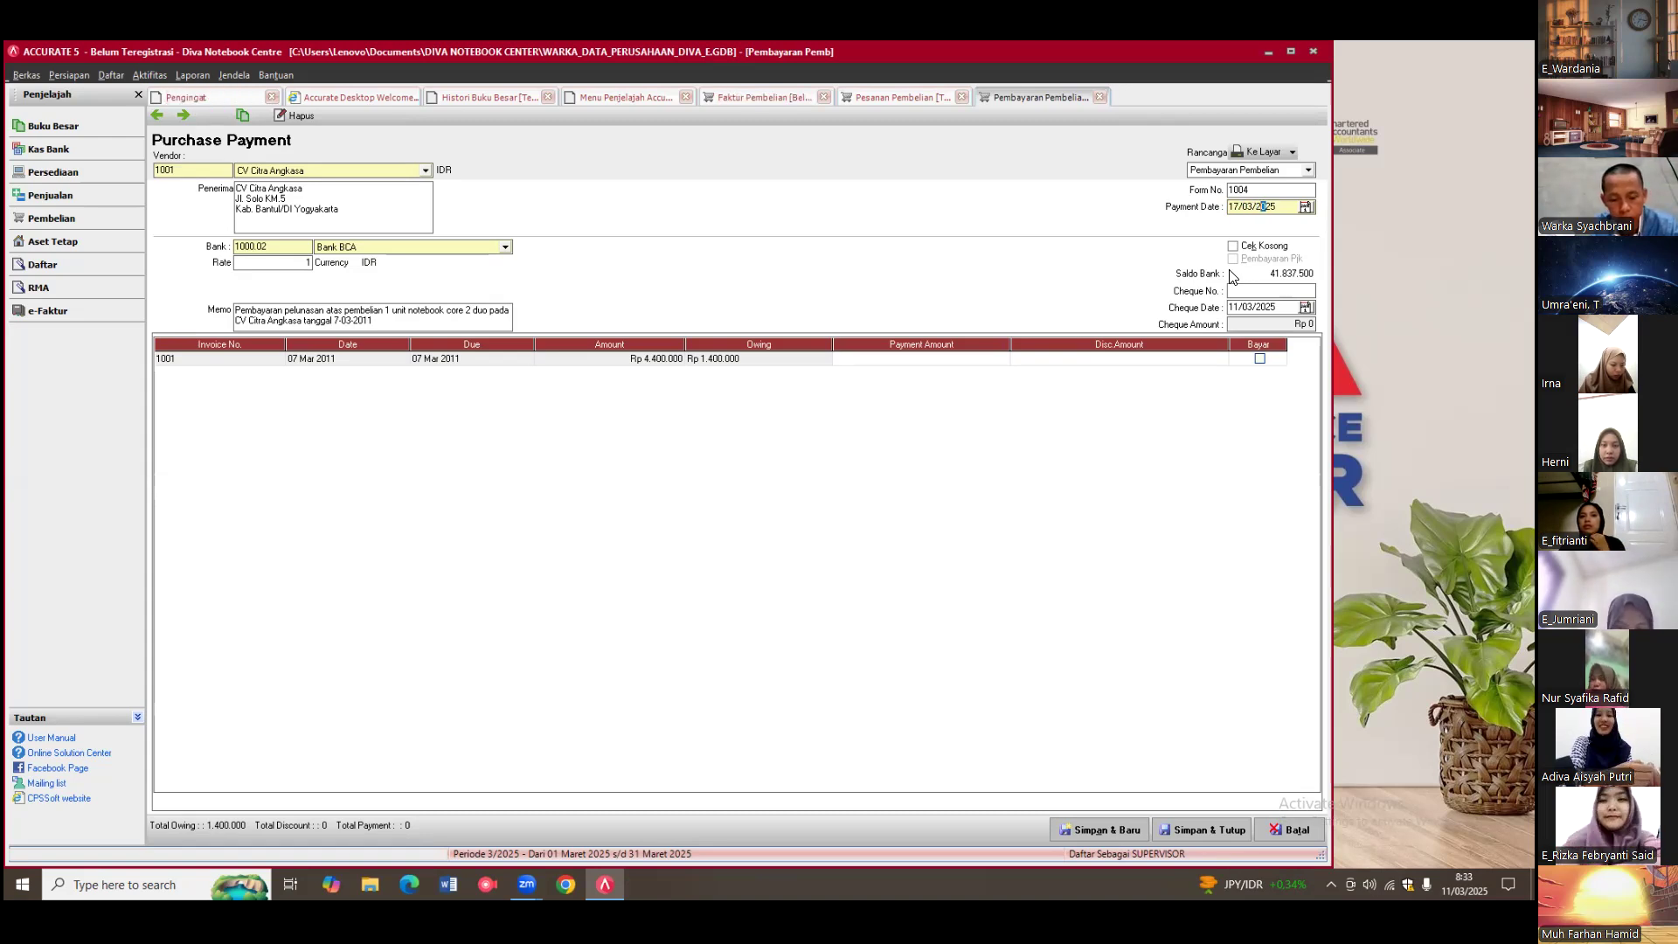
type("11")
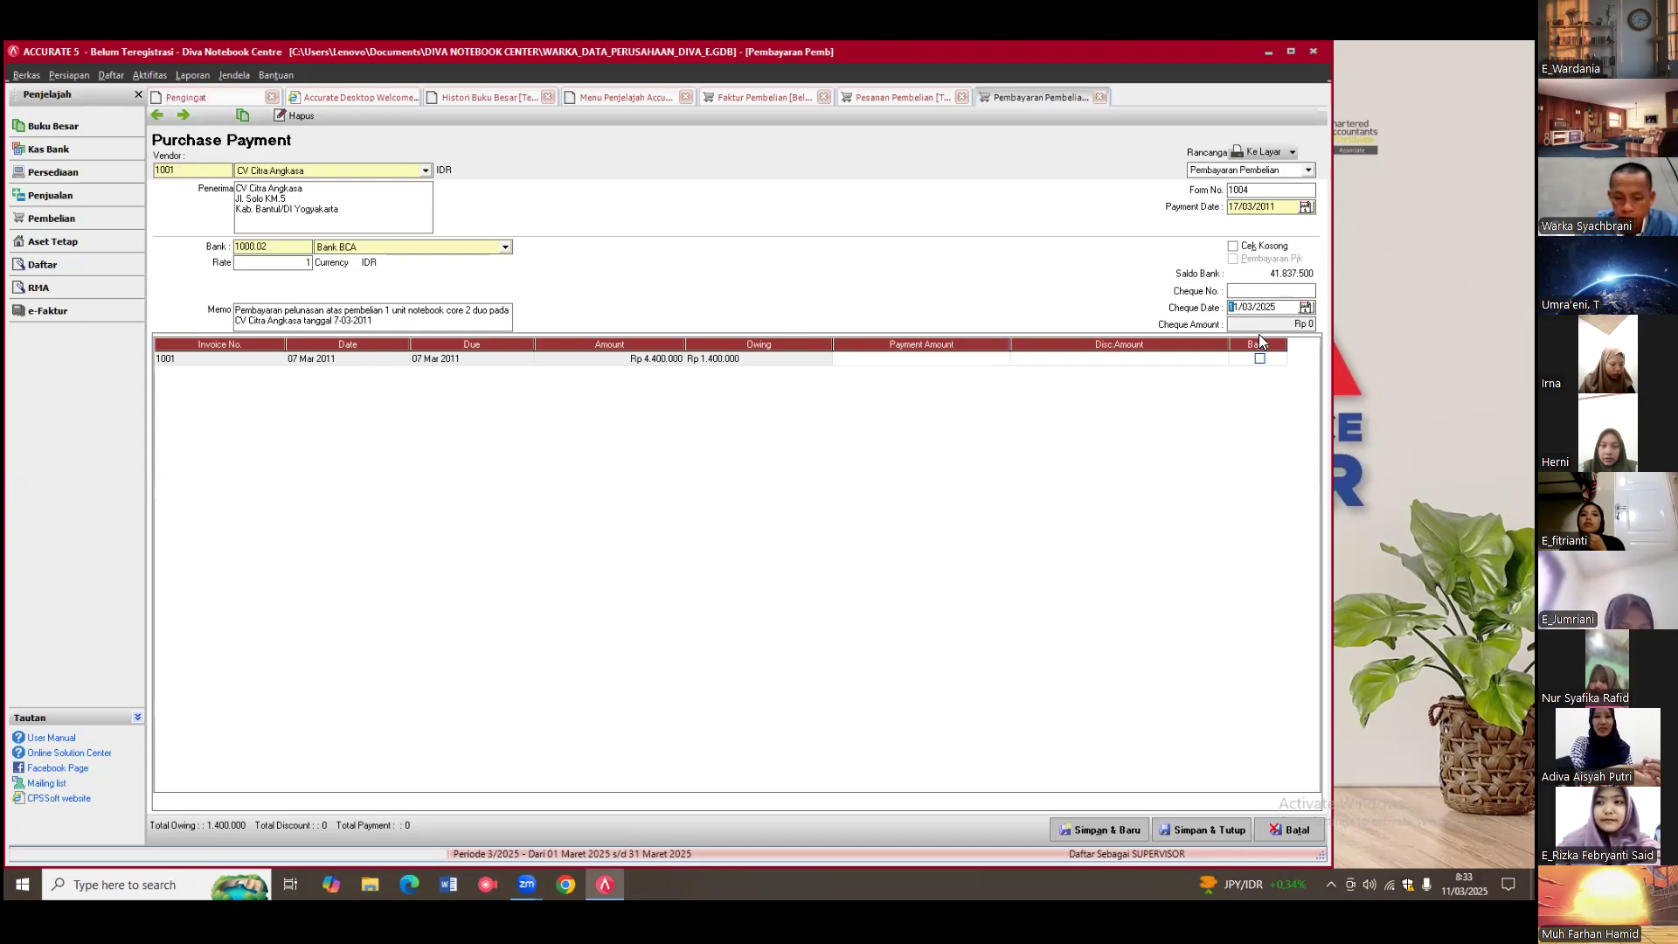
type("7")
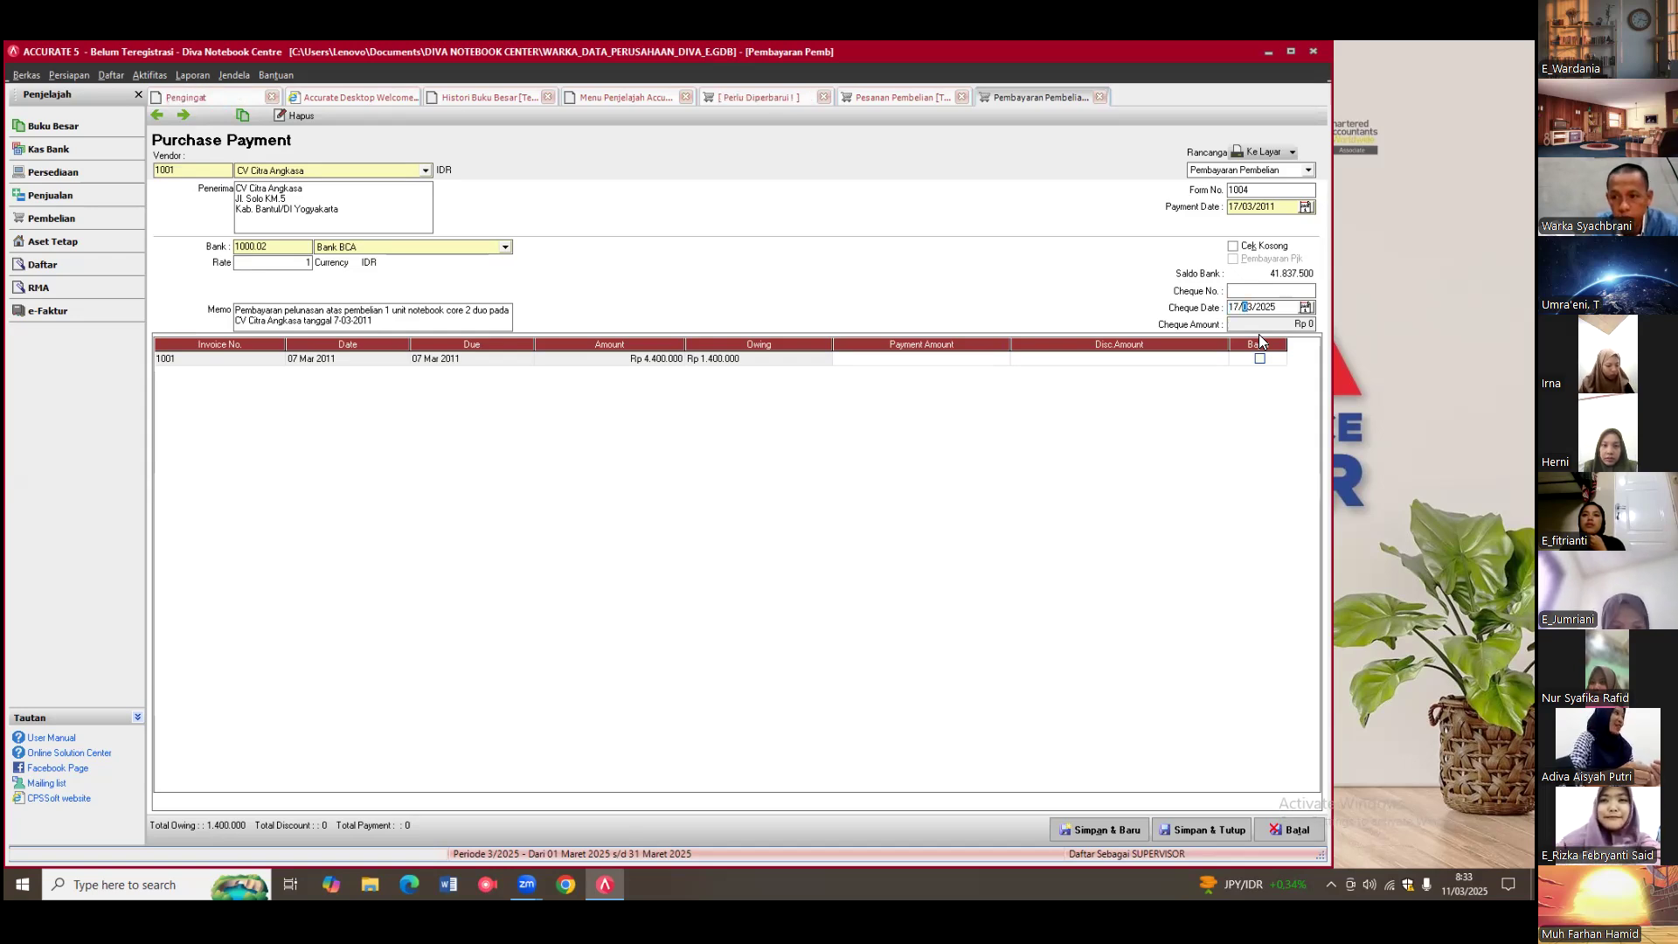
type("20")
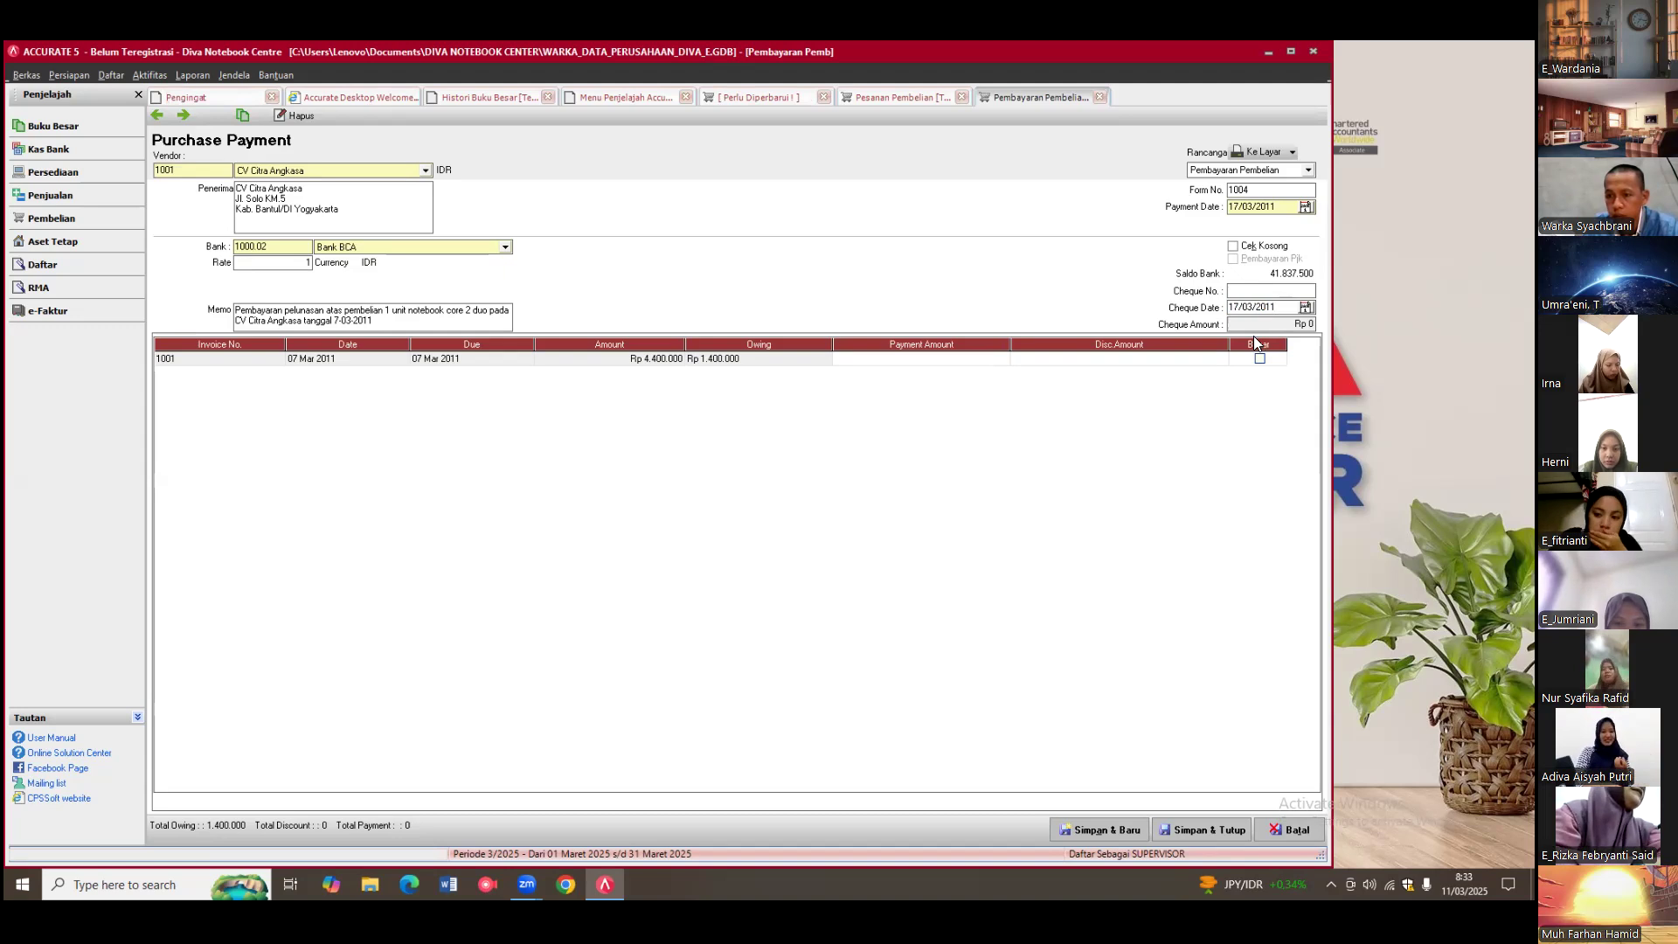
Step: Pay 1400000 on the 7 March 2011 invoice, mark it as paid, and save and close the payment
left_click(932, 360)
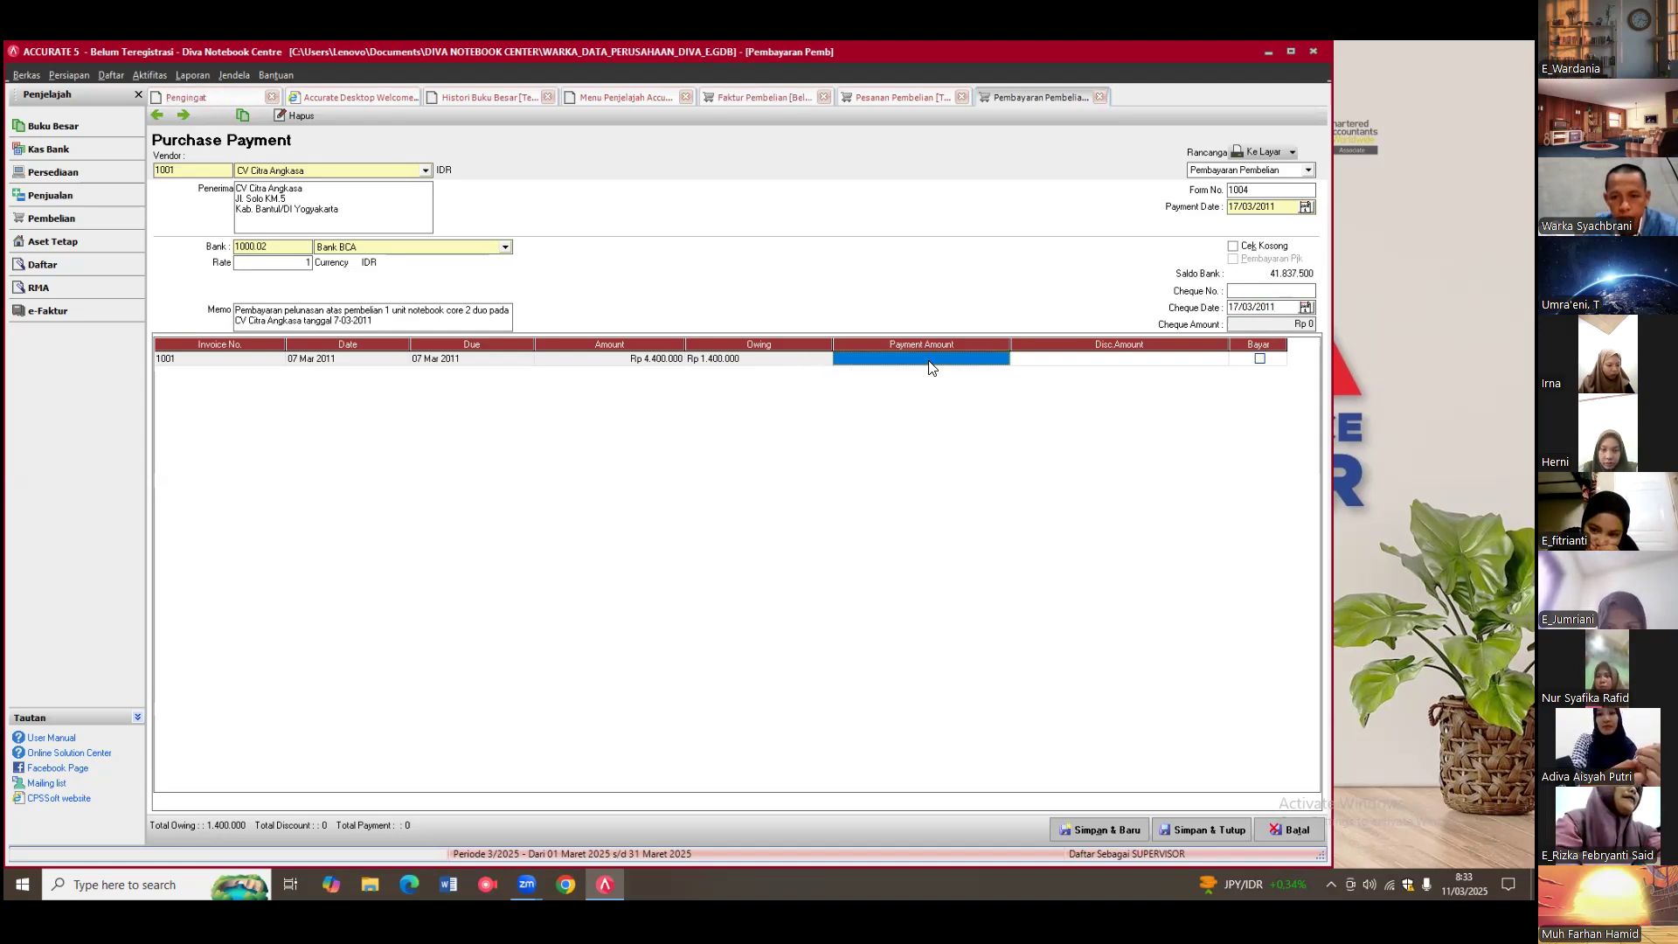
left_click(930, 364)
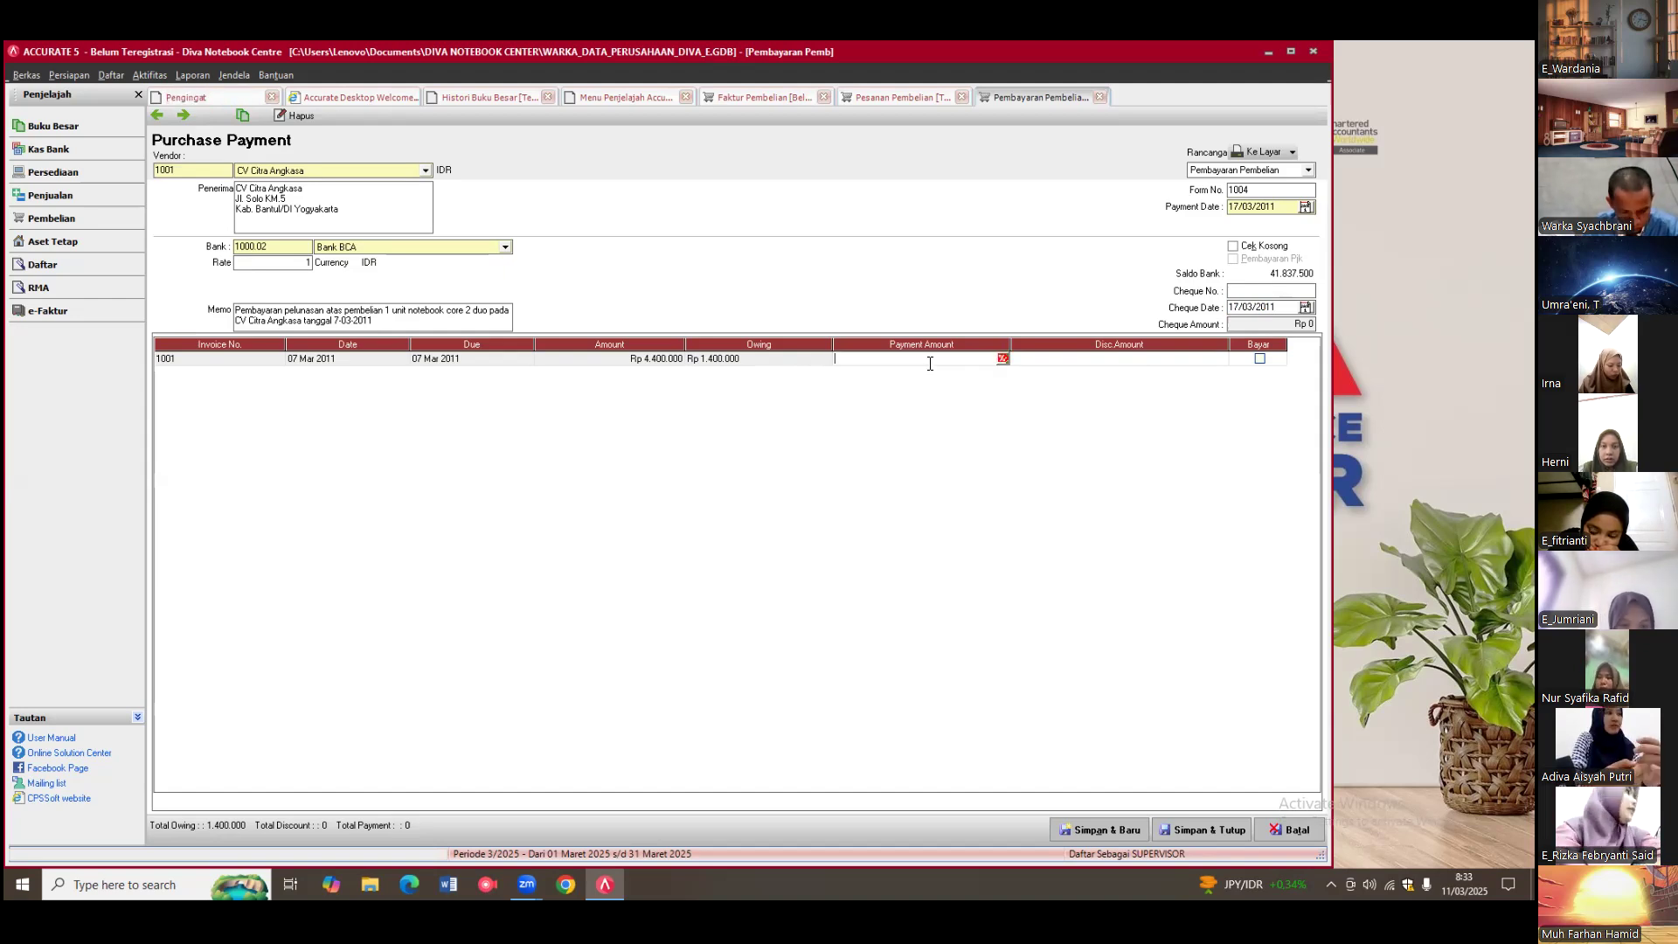
type("00000")
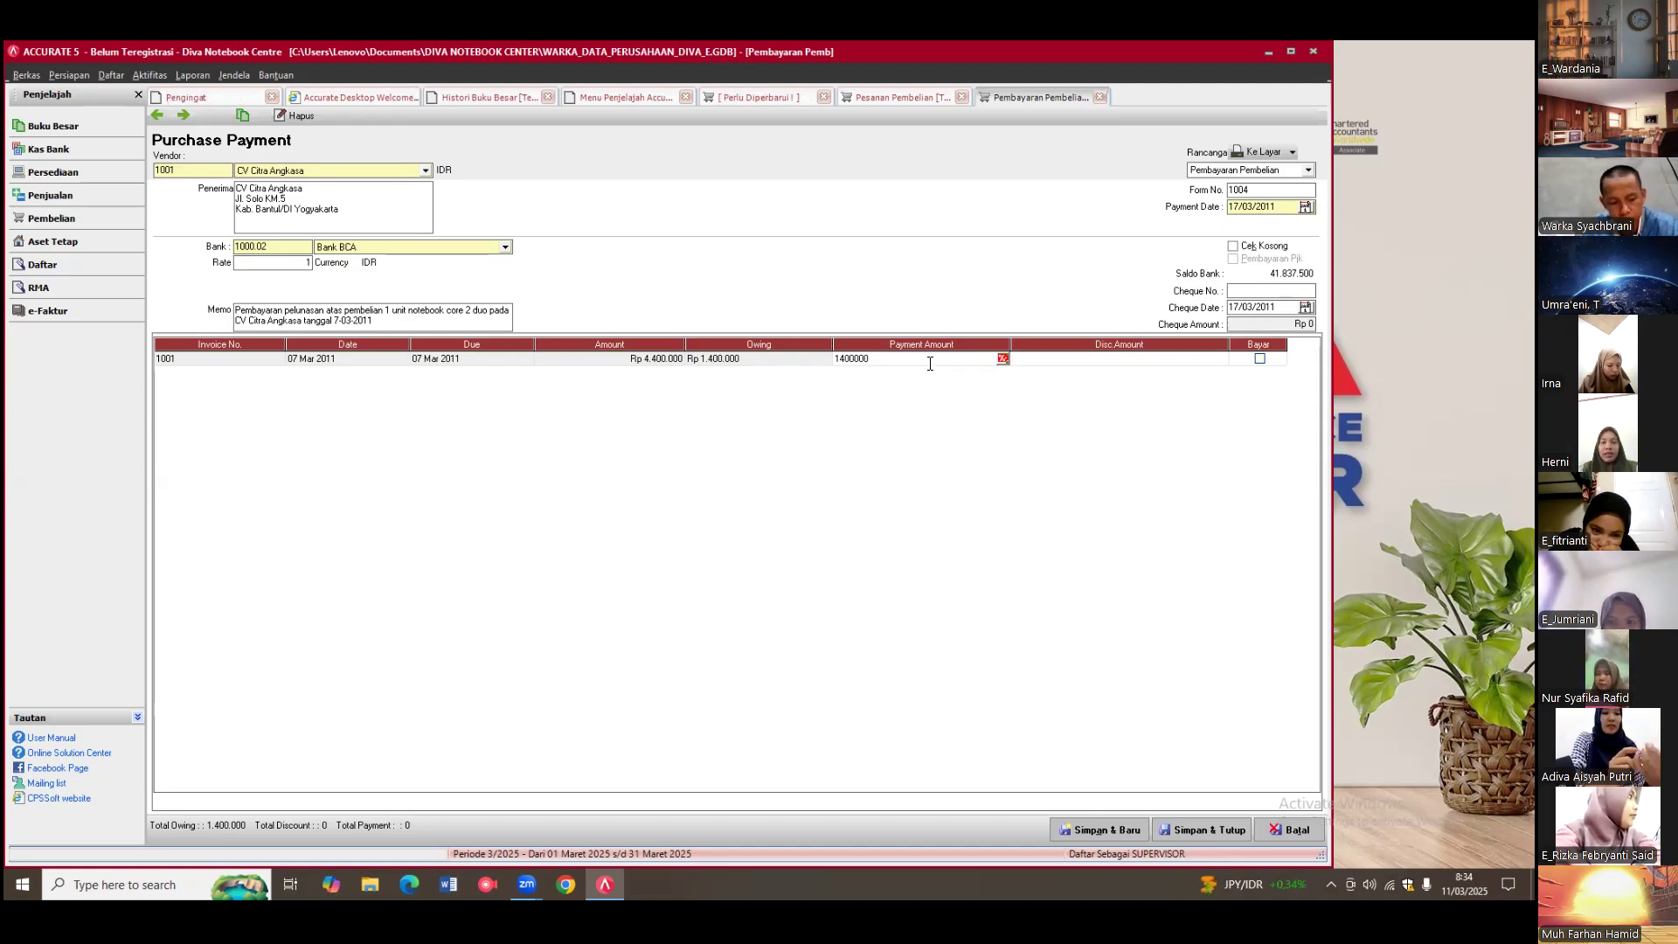
key("Return")
left_click(1259, 358)
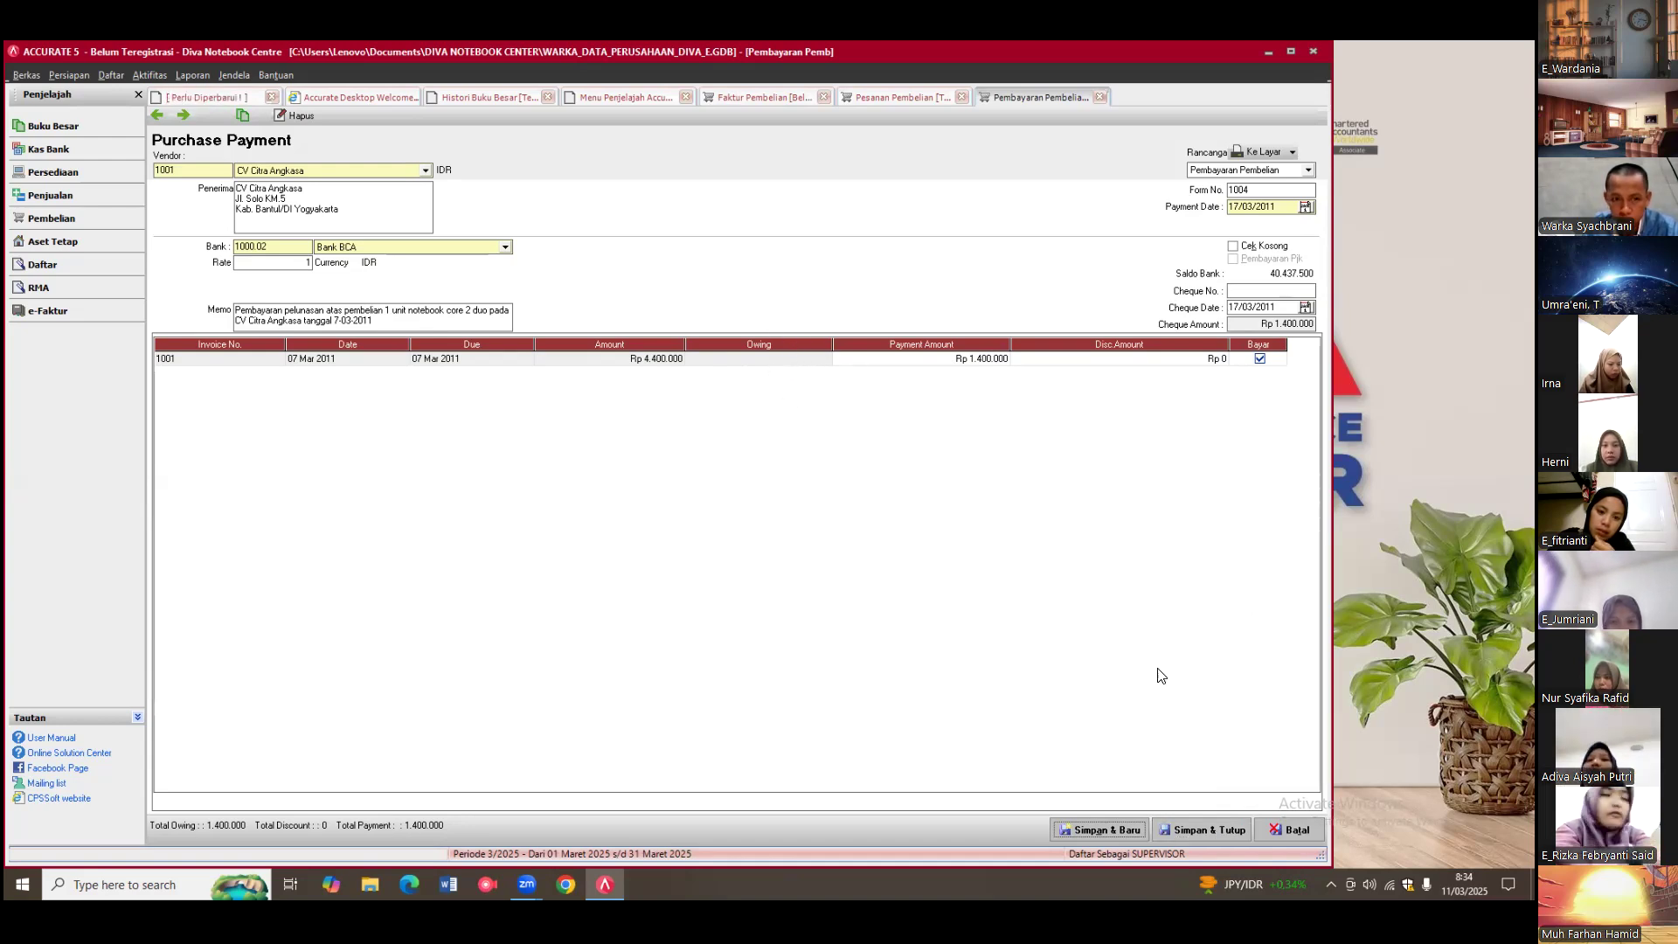
left_click(1204, 832)
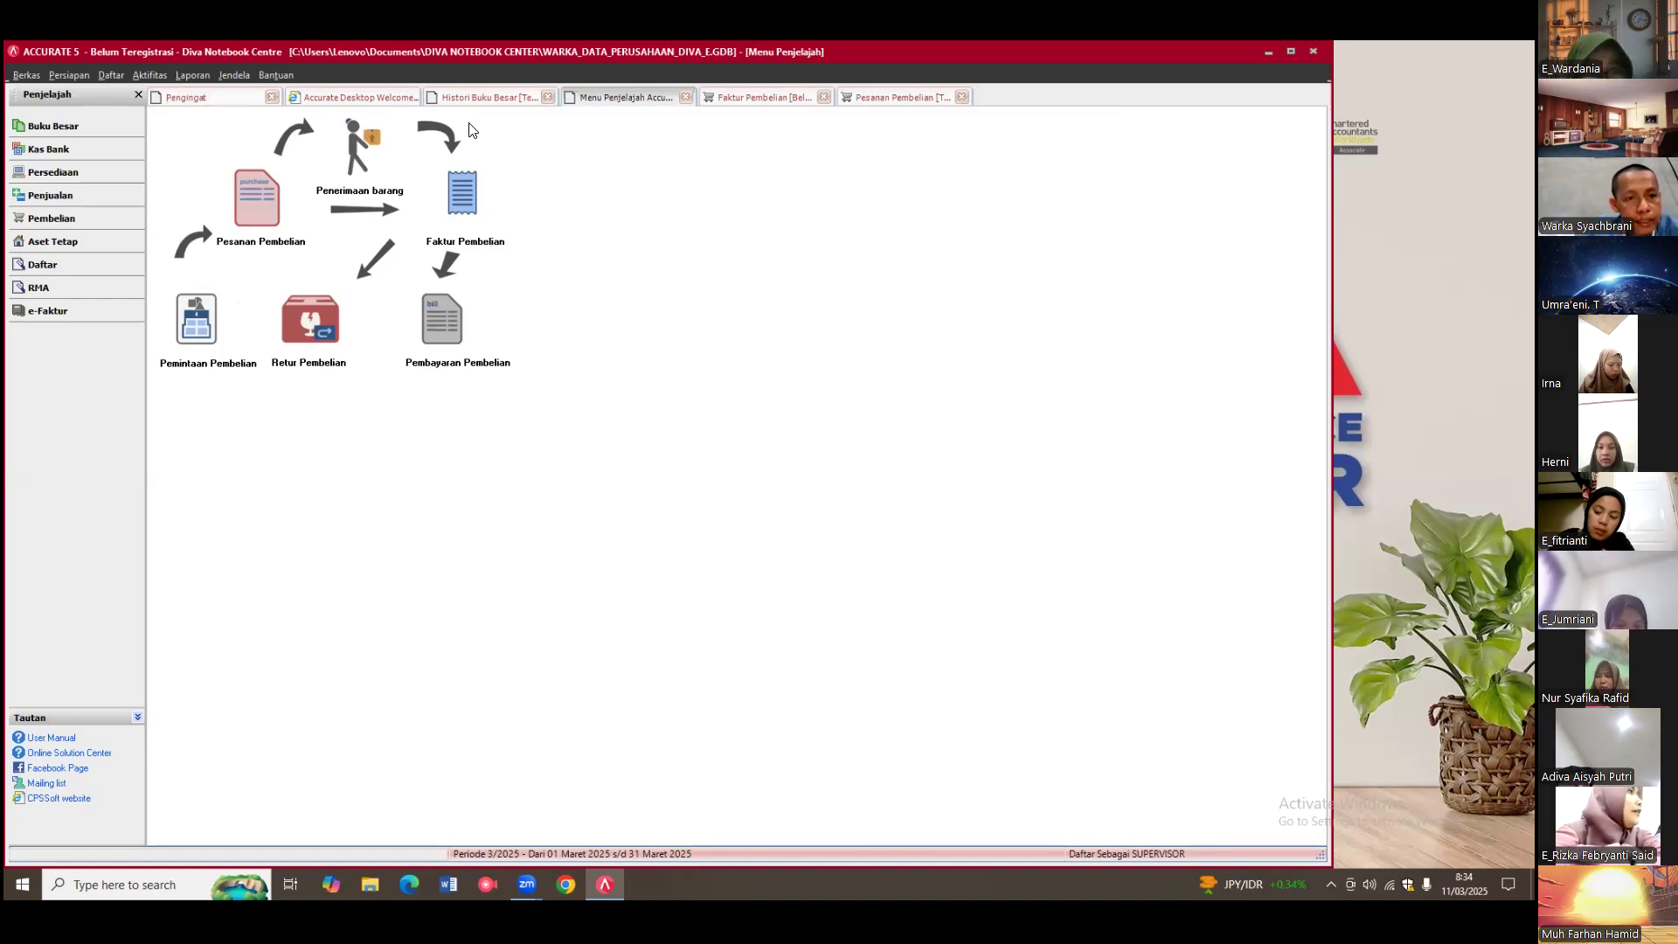
Step: Refresh the general ledger history and examine the 17 March 2011 payment entries for accounts payable and Bank BCA
left_click(474, 98)
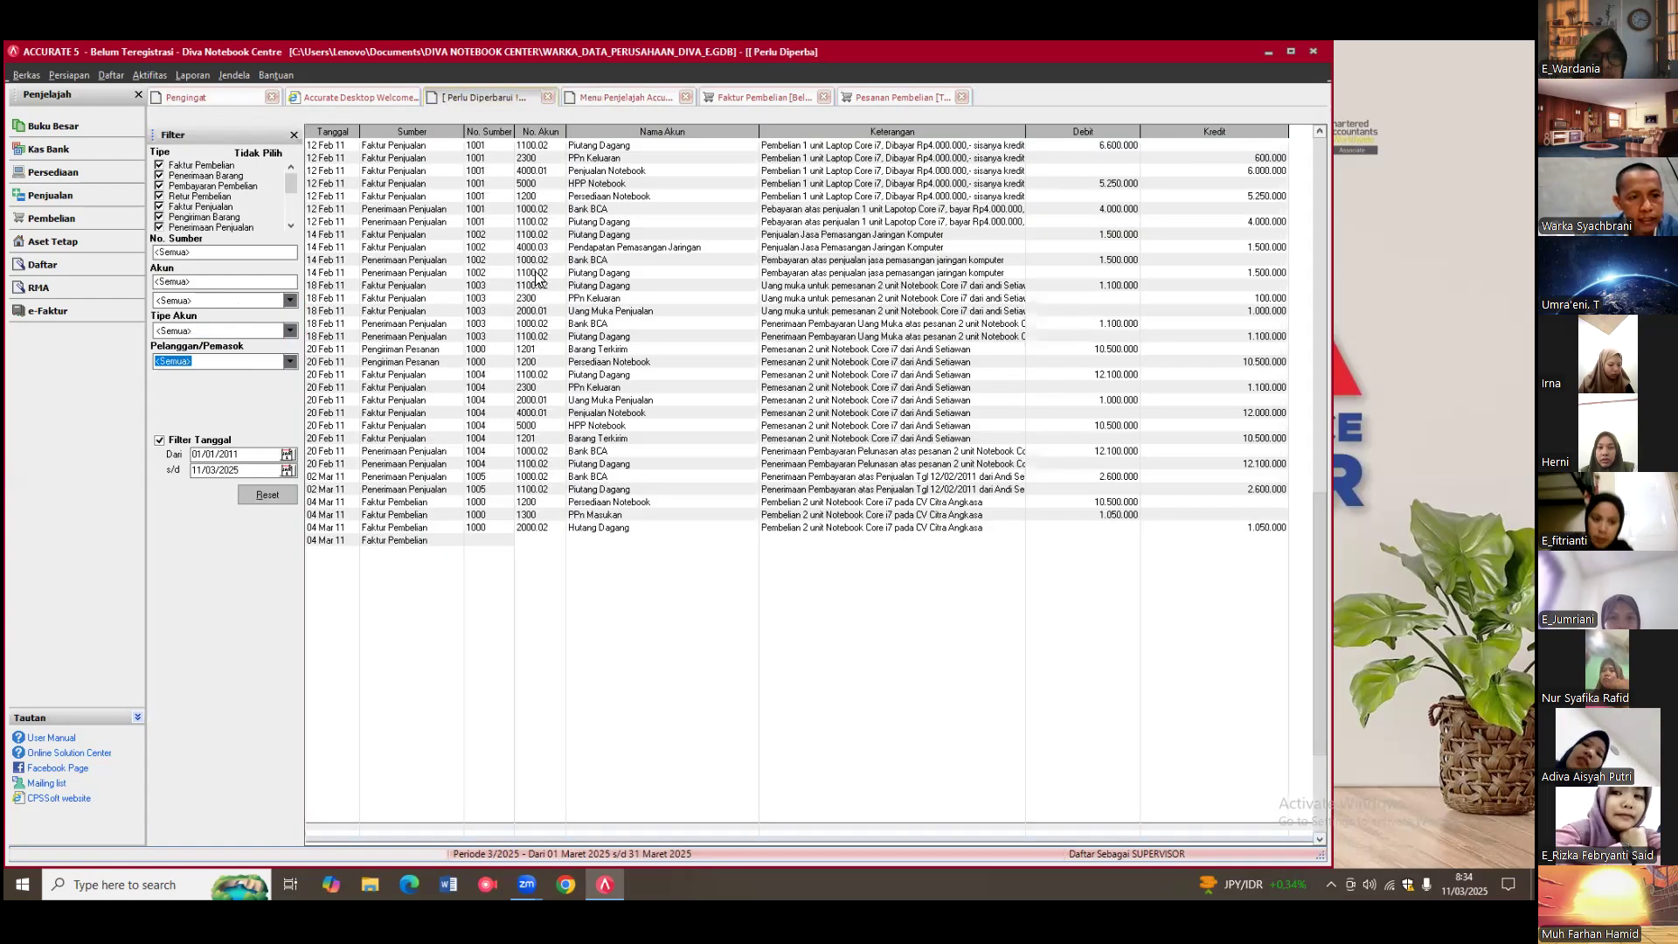
left_click(223, 117)
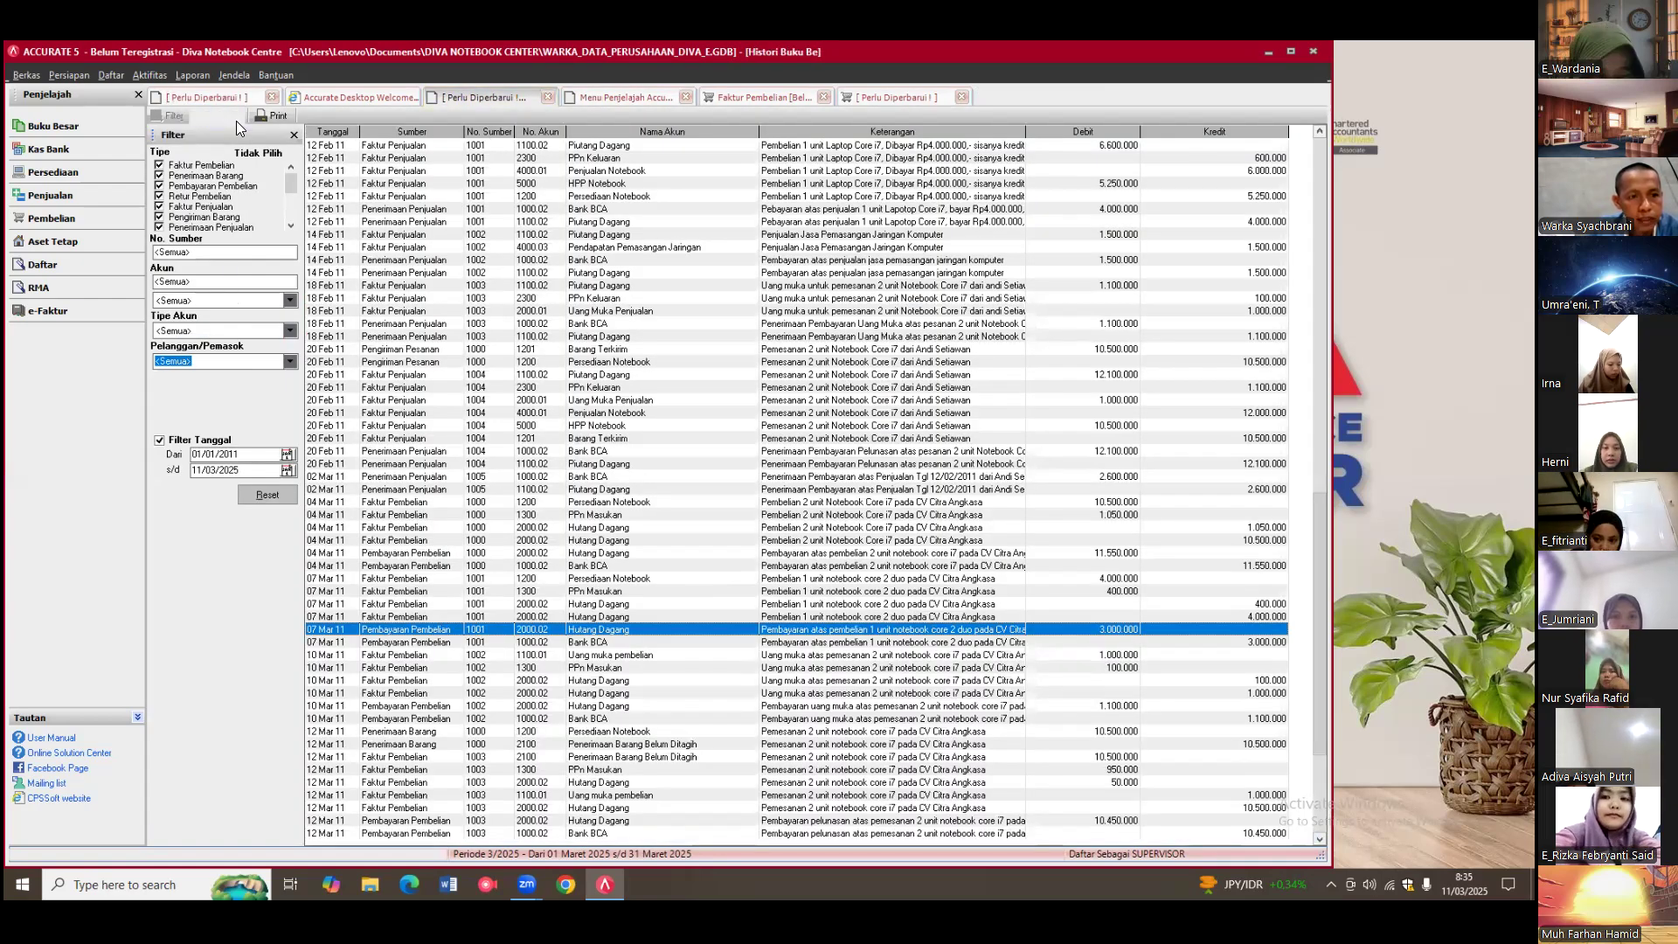
key("Down")
key("Down")
key("Down")
key("Down")
key("Down")
key("Down")
key("Down")
key("Down")
key("Down")
key("Down")
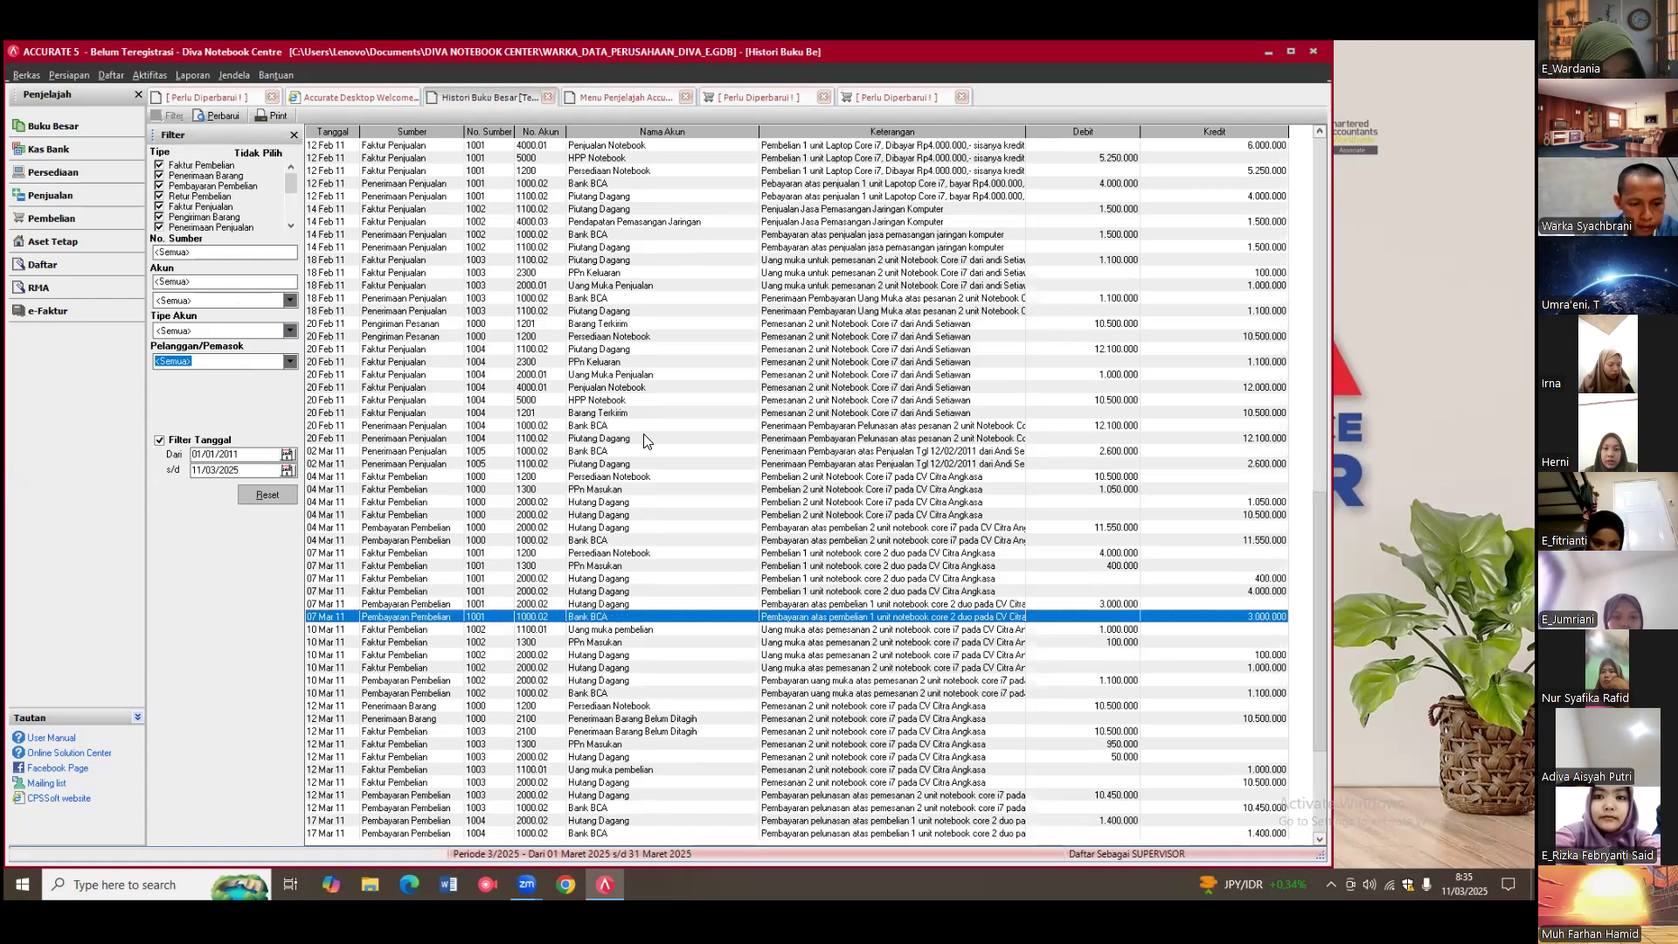
key("Down")
key("Down")
key("Down")
key("Down")
key("Down")
key("Down")
key("Down")
key("Down")
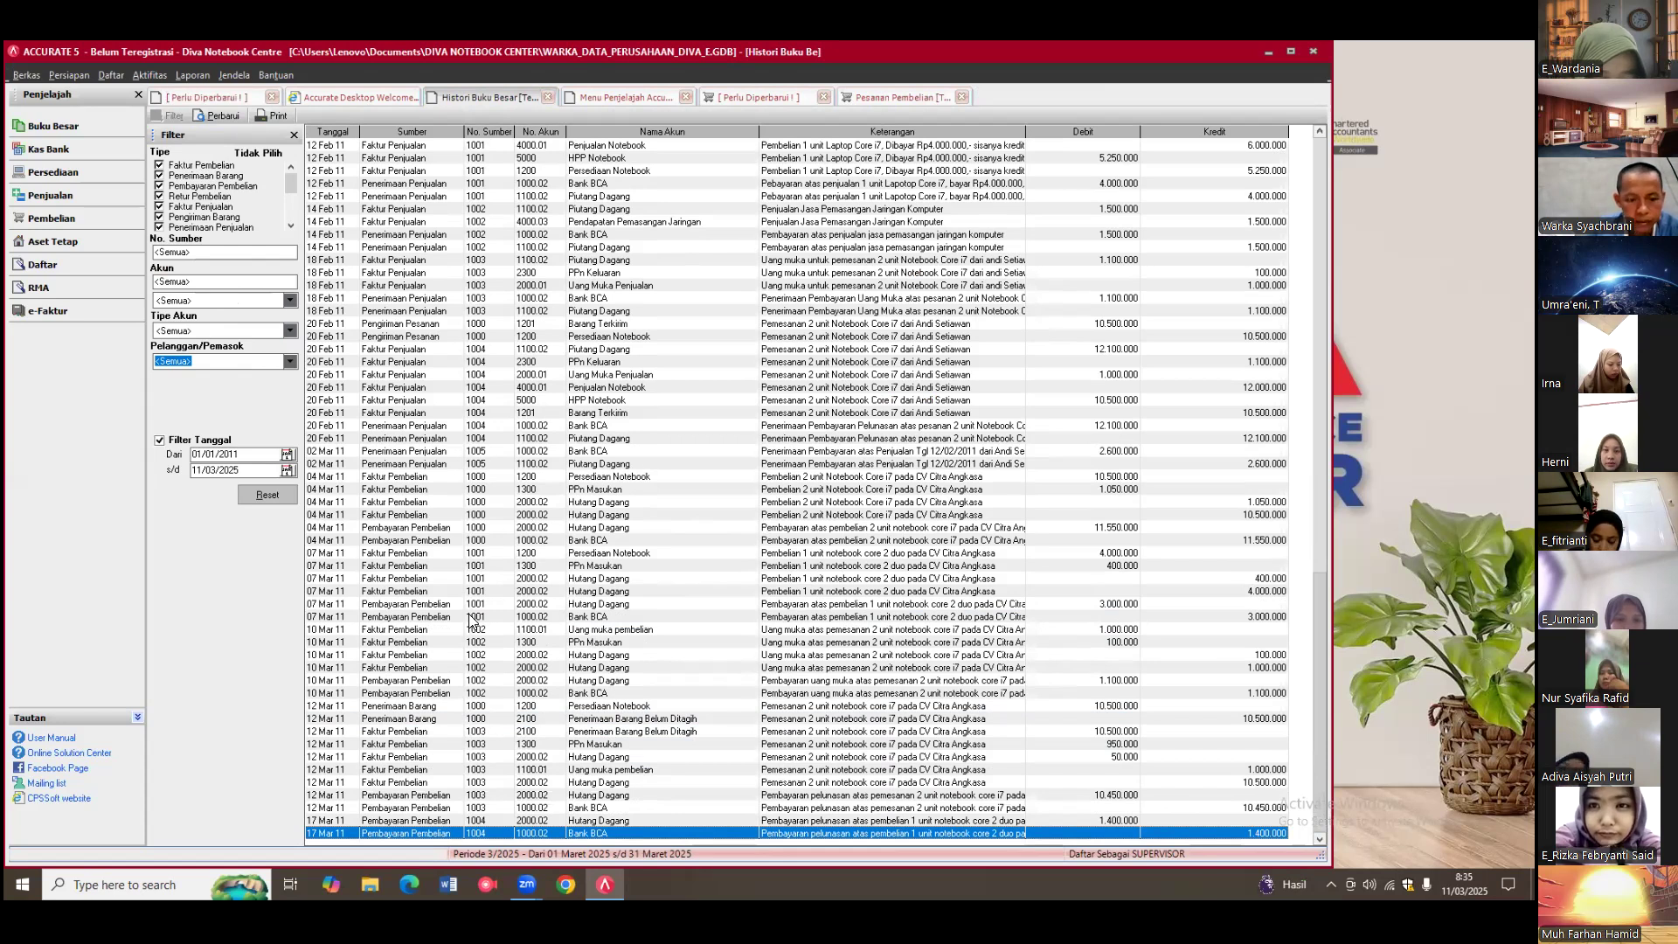
left_click(323, 823)
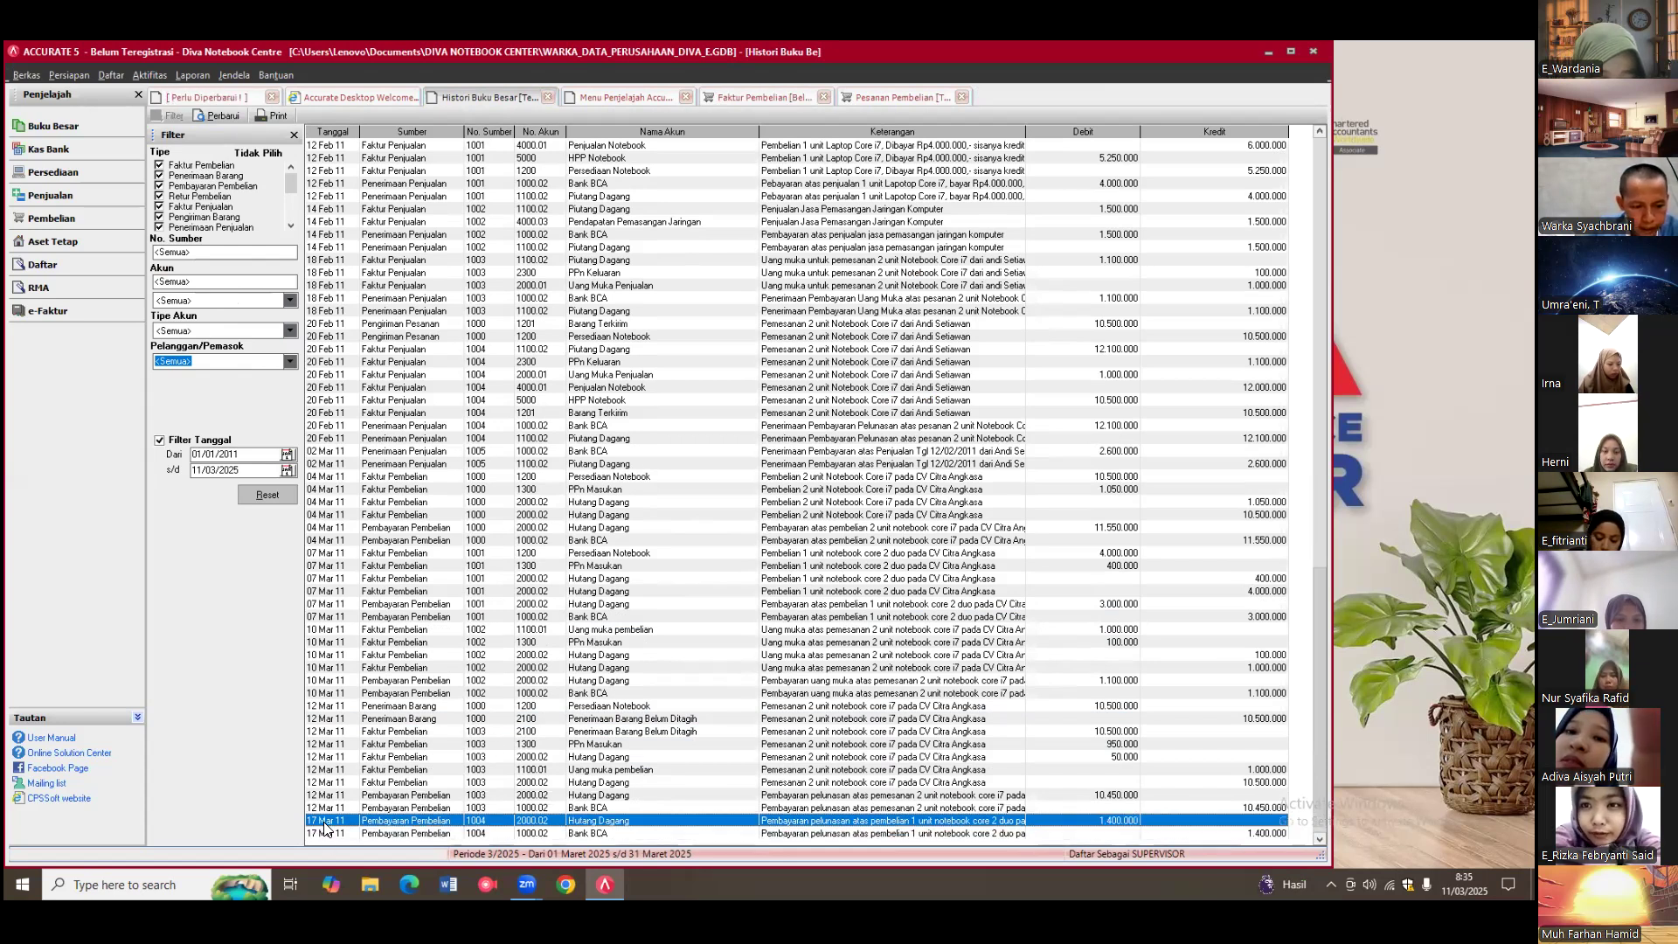
left_click(327, 832)
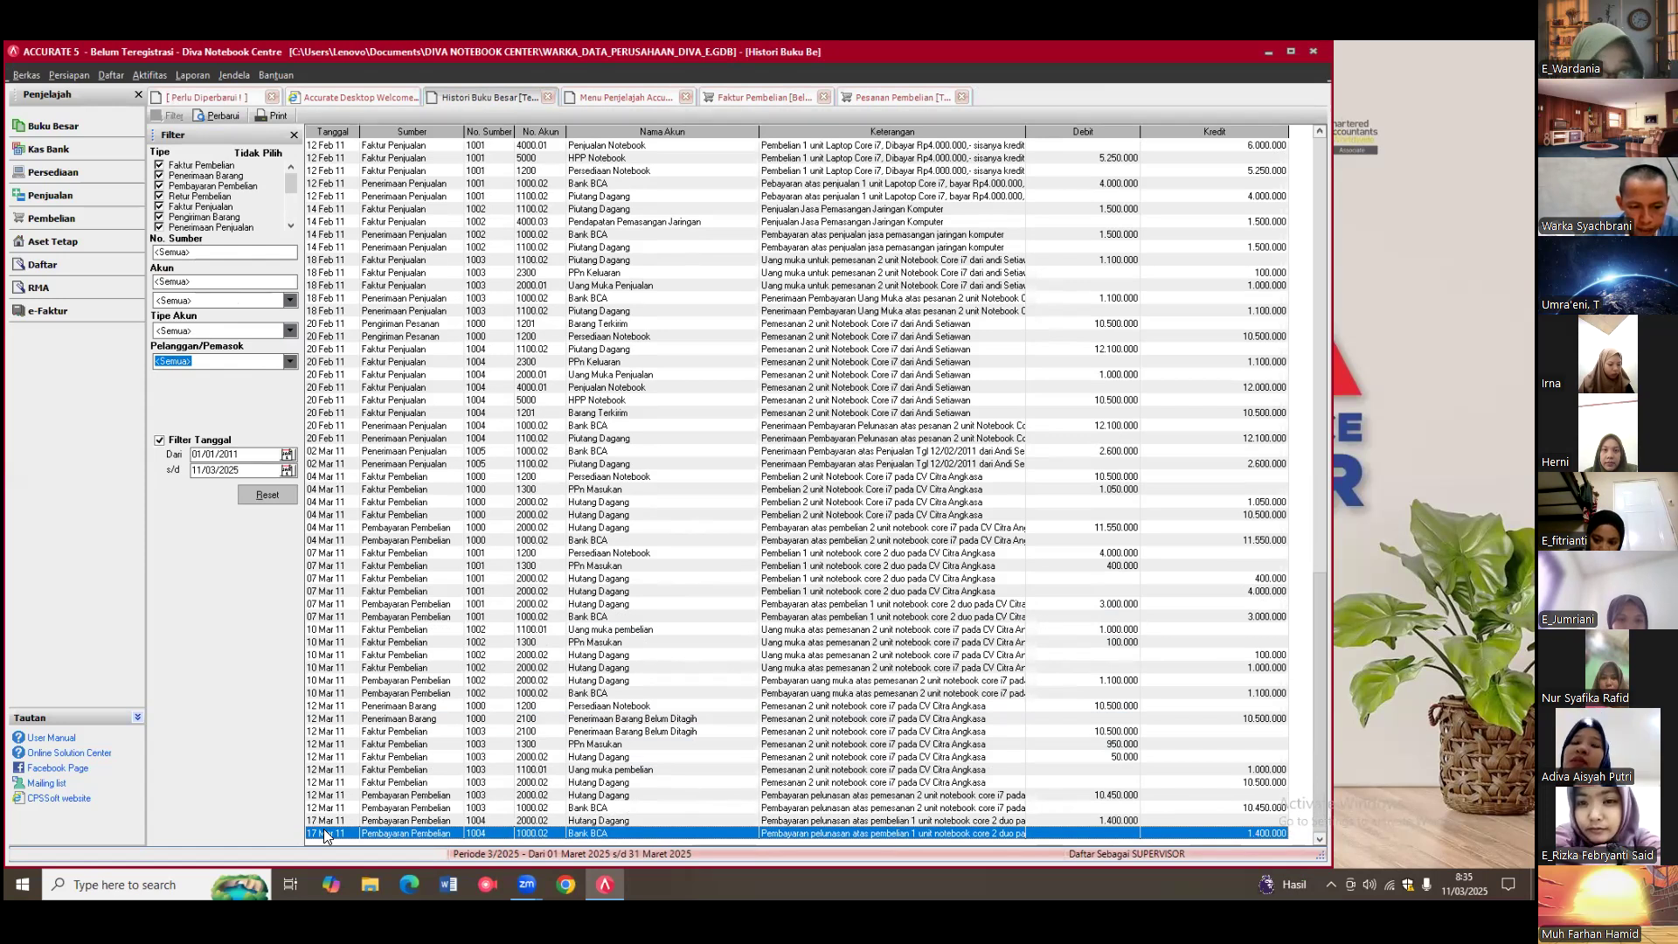
left_click(326, 823)
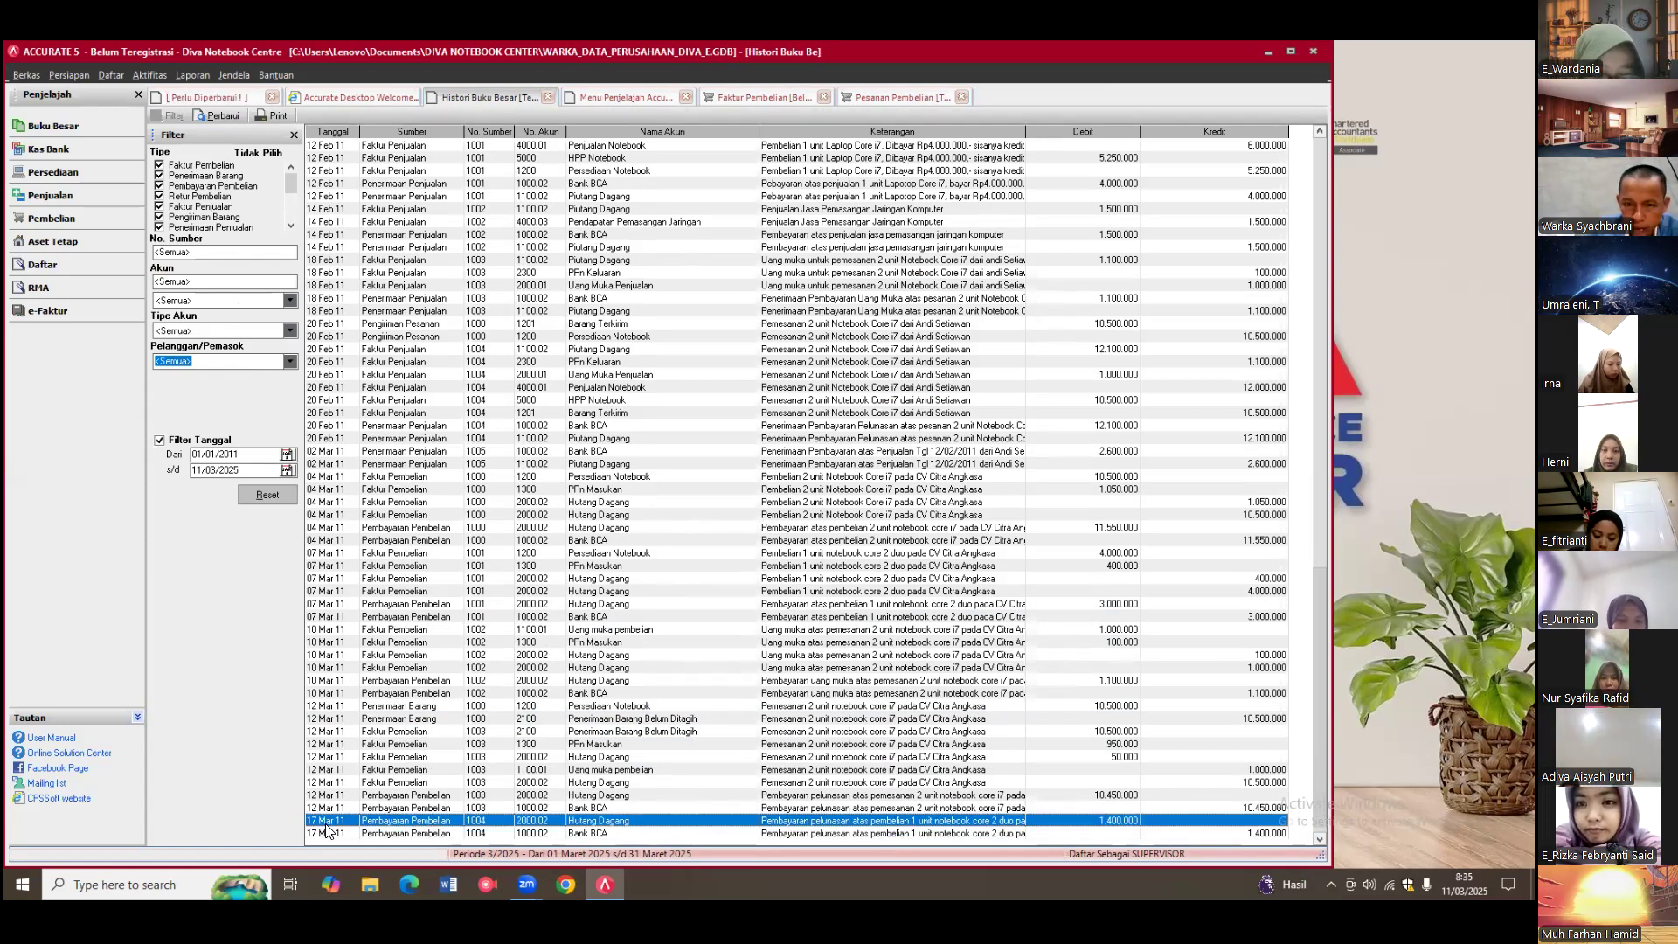
left_click(327, 834)
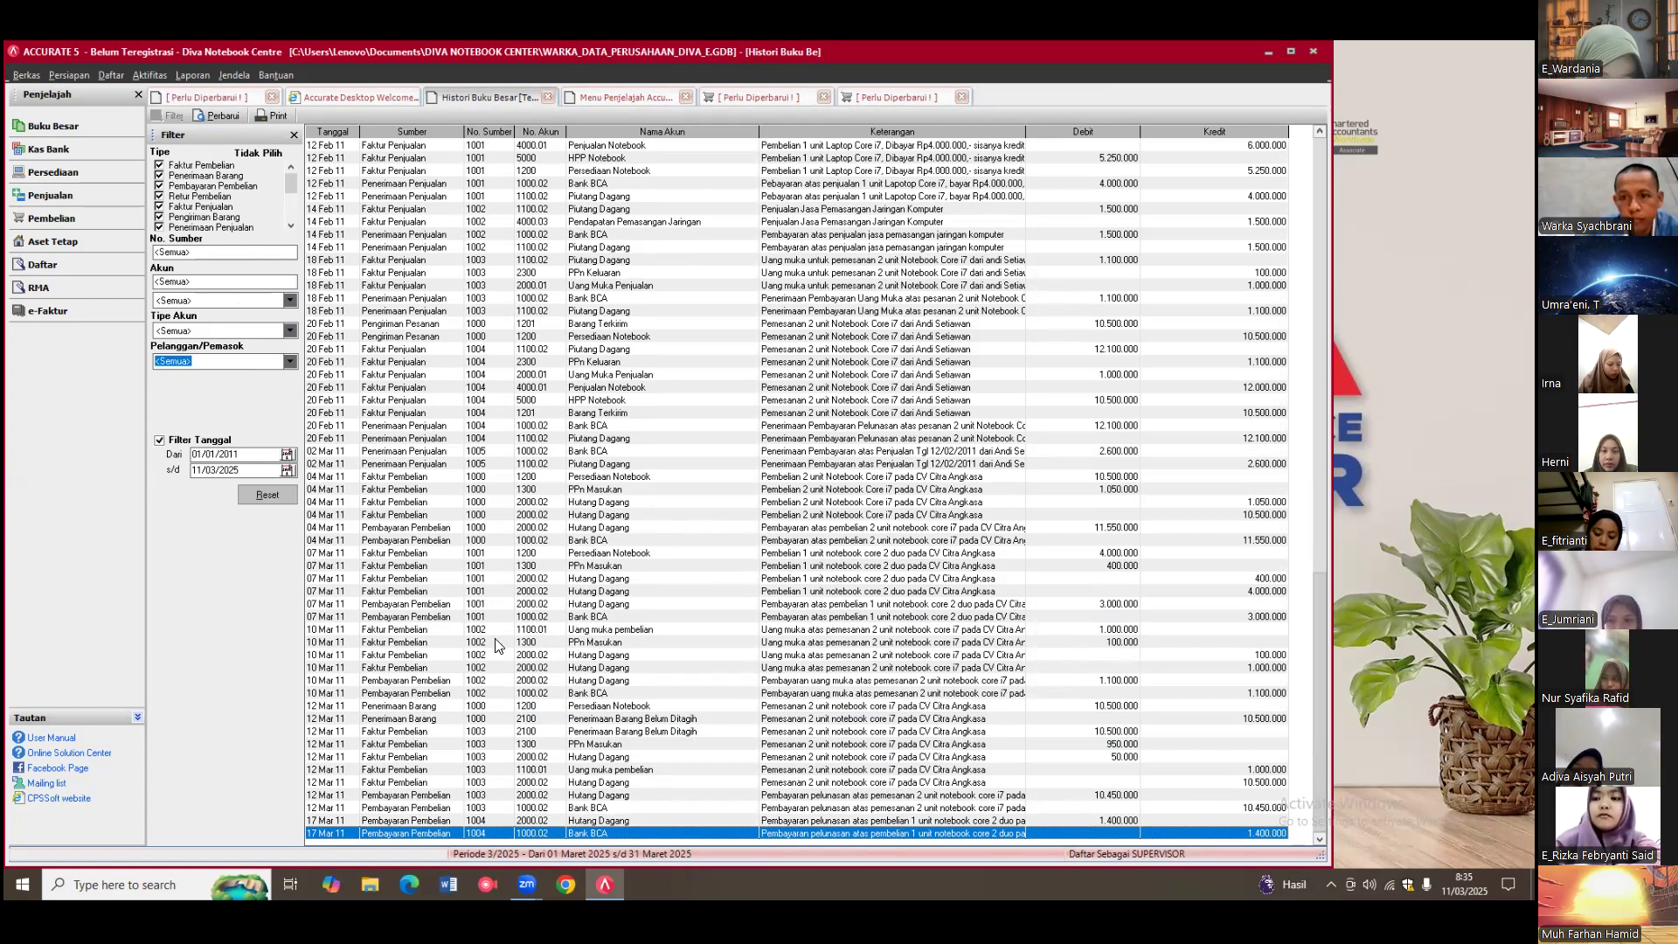
Step: Review the ledger history entries from 17 March back to the 10 March 2011 down payment
key("Up")
key("Up")
key("Up")
key("Up")
key("Up")
key("Up")
key("Up")
key("Up")
key("Up")
key("Up")
key("Up")
key("Up")
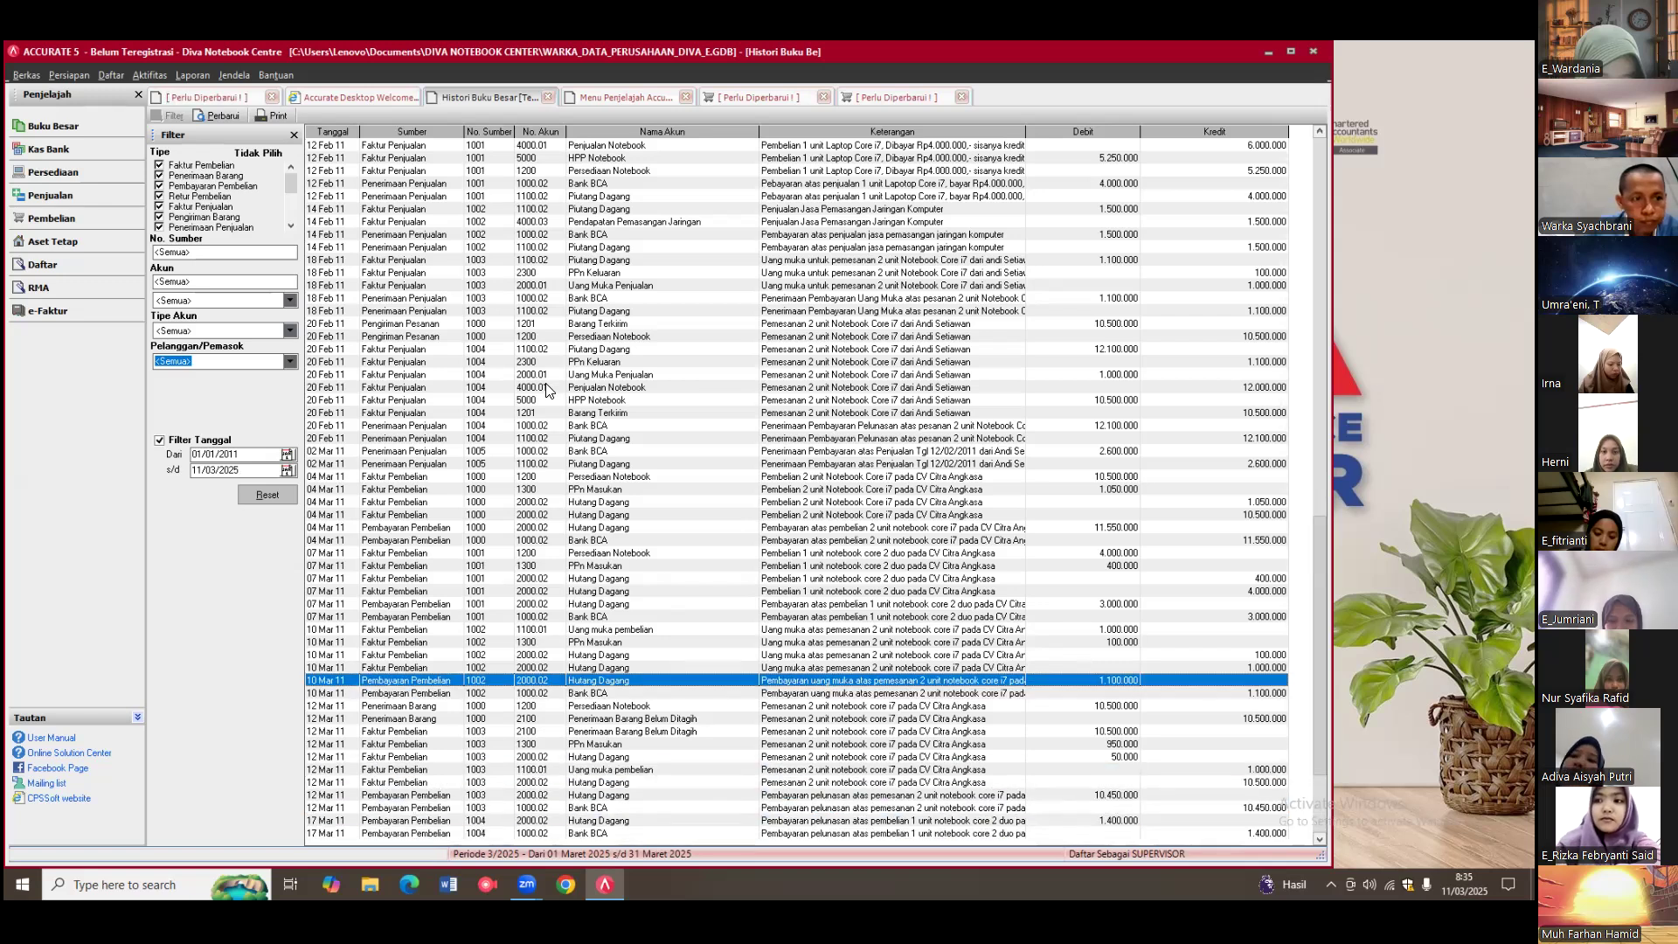
Step: Review the ledger history entries from the 10 March 2011 down payment back to the 12 February 2011 sales receipt
key("Up")
key("Up")
key("Up")
key("Up")
key("Up")
key("Up")
key("Up")
key("Up")
key("Up")
key("Up")
key("Up")
key("Up")
key("Up")
key("Up")
key("Up")
key("Up")
key("Up")
key("Up")
key("Up")
key("Up")
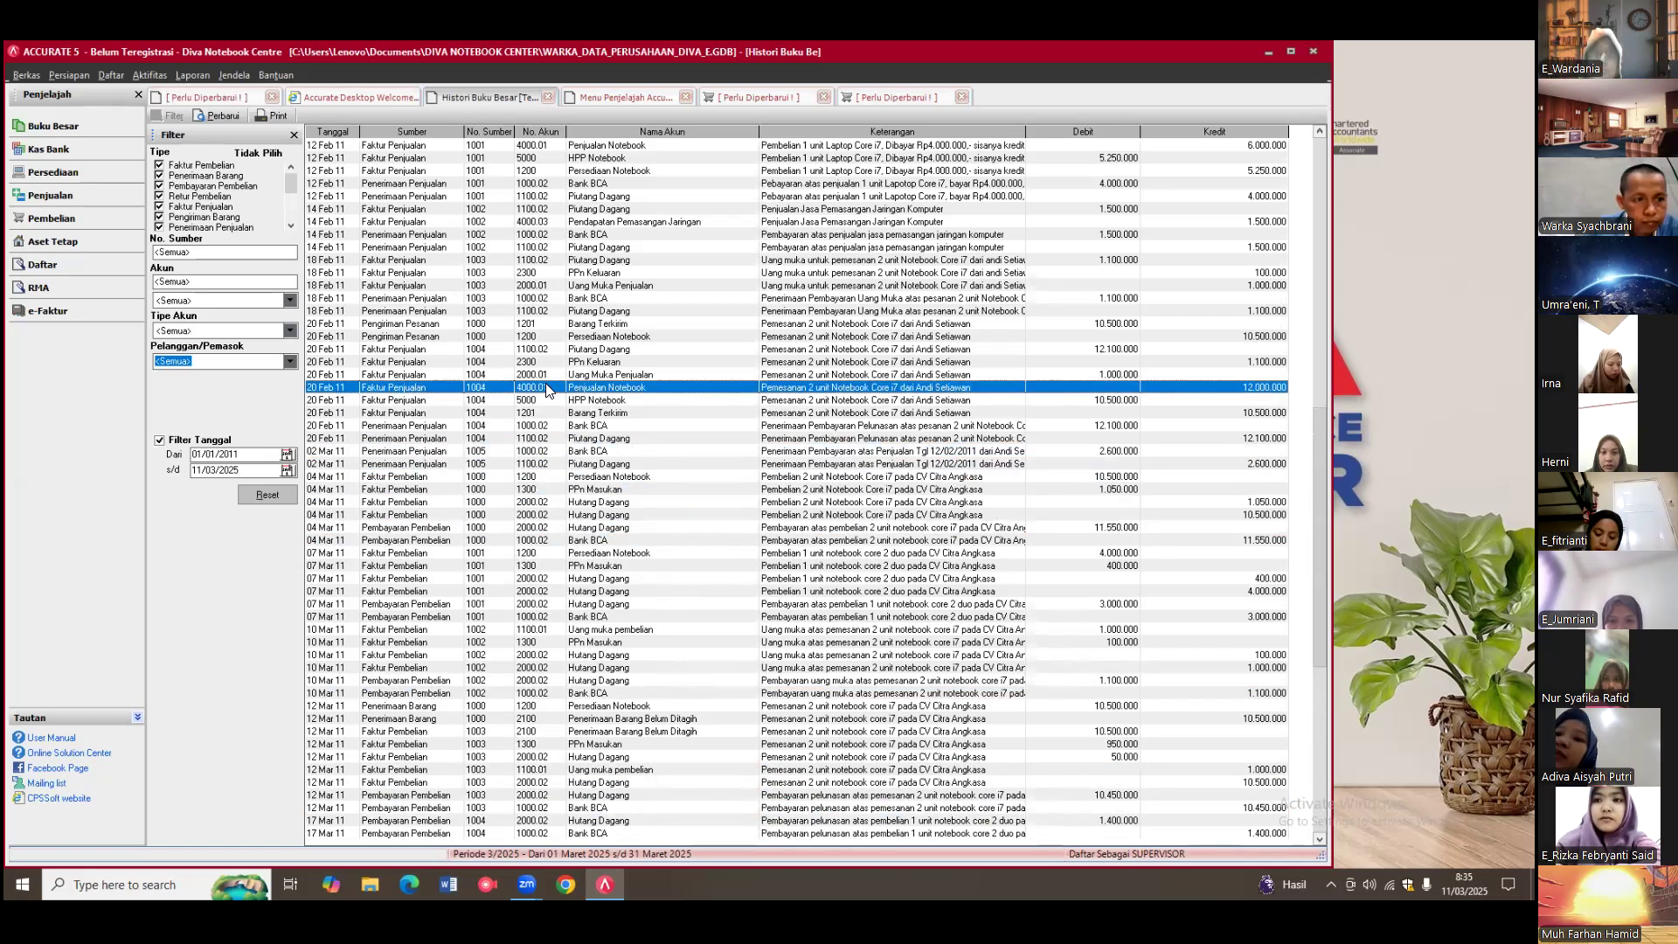
key("Up")
key("Up")
key("Up")
key("Up")
key("Up")
key("Up")
key("Up")
key("Up")
key("Up")
key("Up")
key("Up")
key("Up")
key("Up")
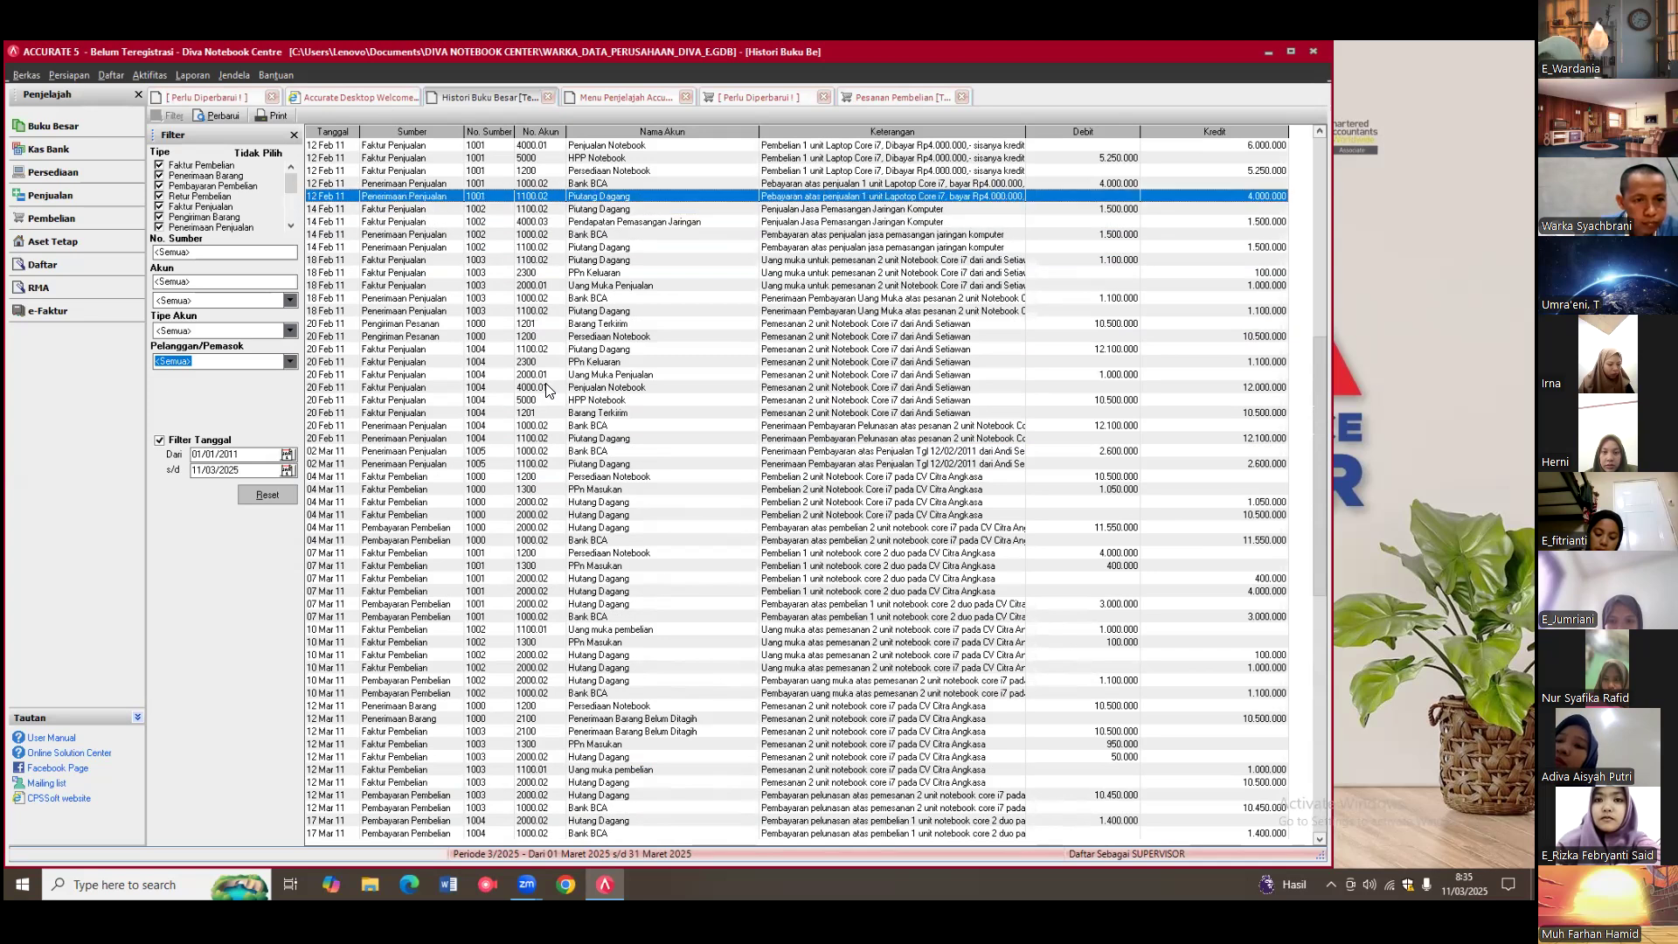
key("Up")
Step: Review the ledger history entries forward from 12 February 2011 to the March 2011 purchase payments
key("Down")
key("Down")
key("Down")
key("Down")
key("Down")
key("Down")
key("Down")
key("Down")
key("Down")
key("Down")
key("Down")
key("Down")
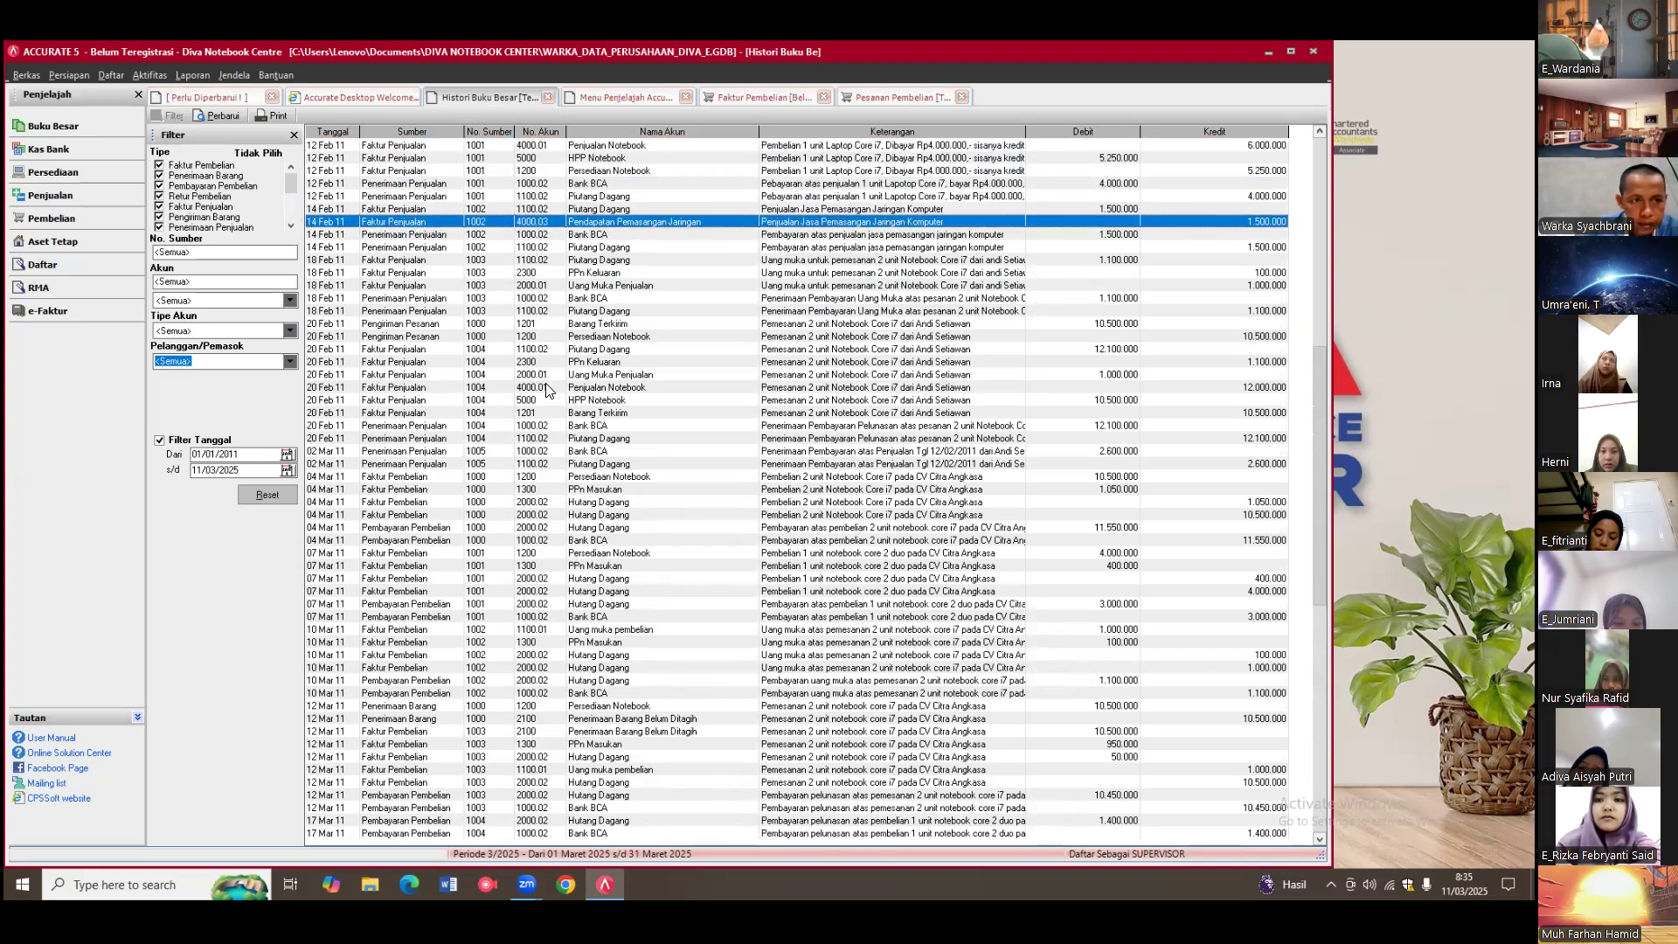
key("Down")
key("Down")
key("Down")
key("Down")
key("Down")
key("Down")
key("Down")
key("Down")
key("Down")
key("Down")
key("Down")
key("Down")
key("Down")
key("Down")
key("Down")
key("Down")
key("Down")
key("Down")
key("Down")
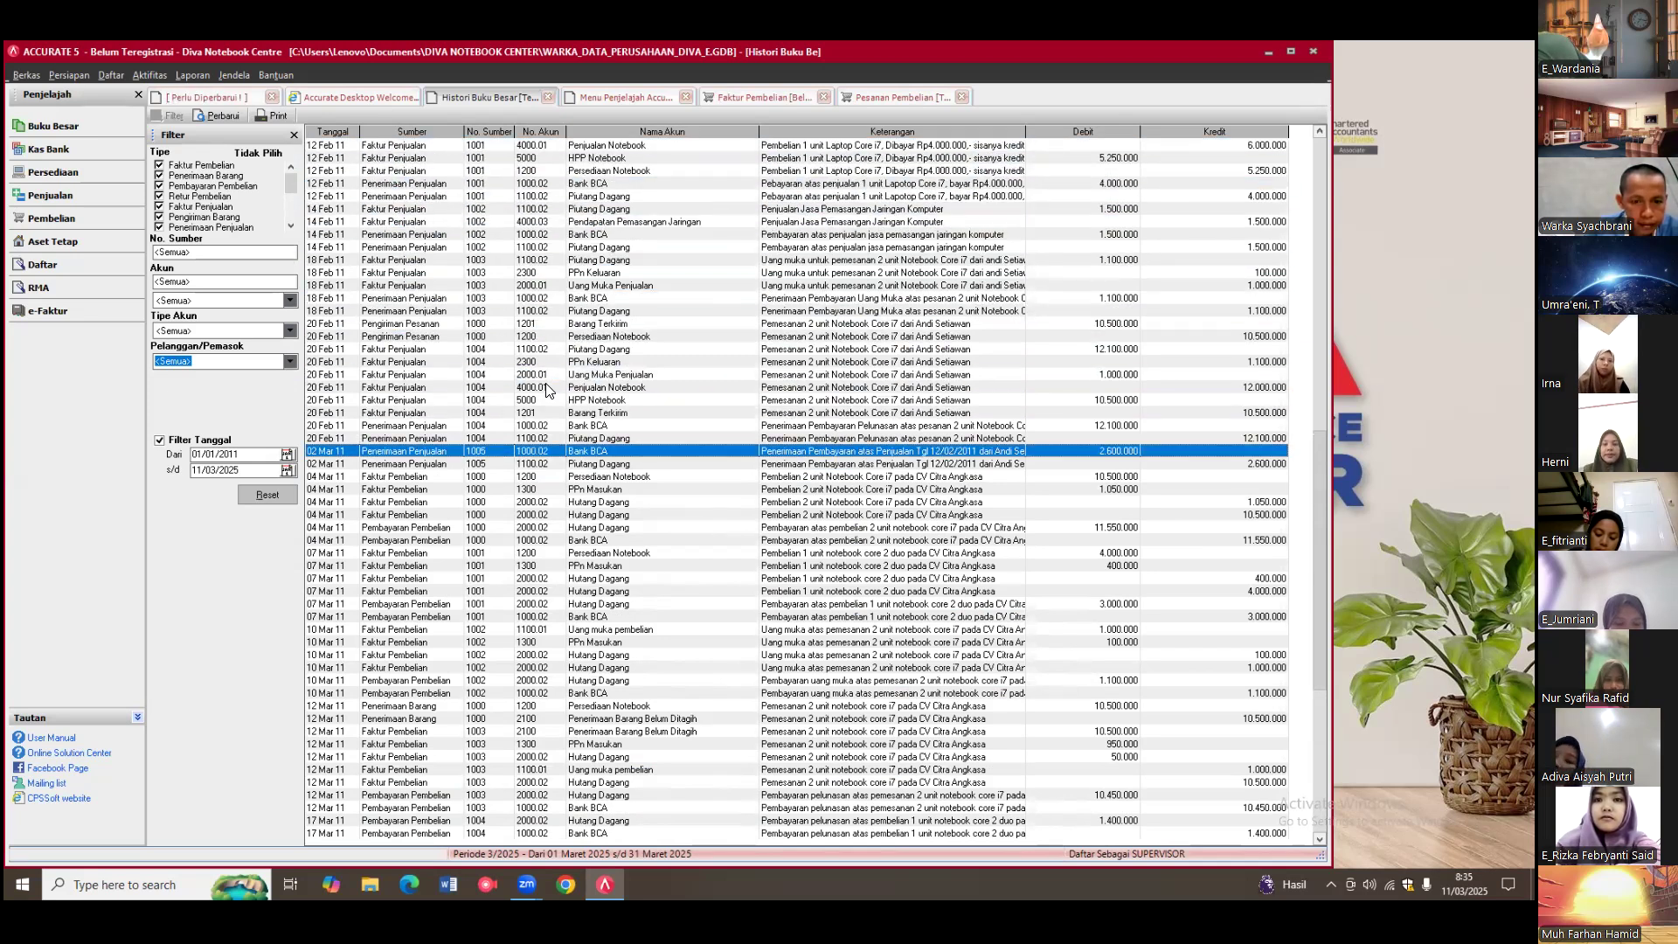
key("Down")
key("Down")
key("Down")
key("Down")
key("Down")
key("Down")
key("Down")
key("Down")
key("Down")
key("Down")
key("Down")
key("Down")
key("Down")
key("Down")
key("Down")
key("Down")
key("Down")
key("Down")
key("Down")
key("Down")
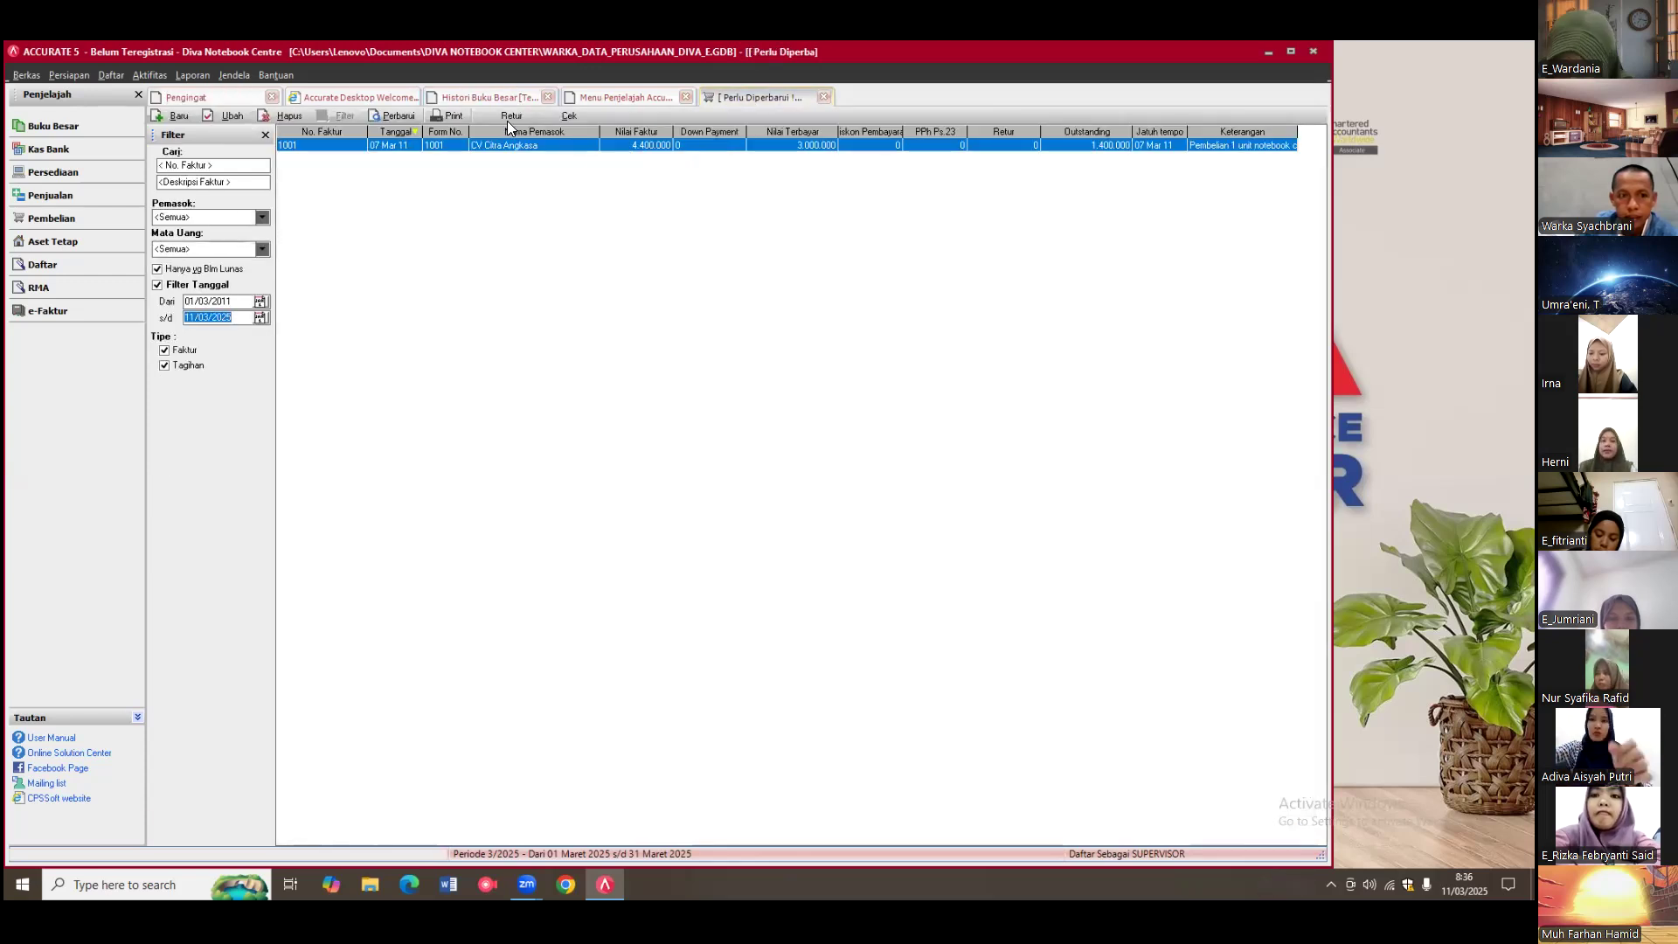
Step: Refresh the list of unpaid purchase invoices to check what is outstanding, and close the list
left_click(394, 116)
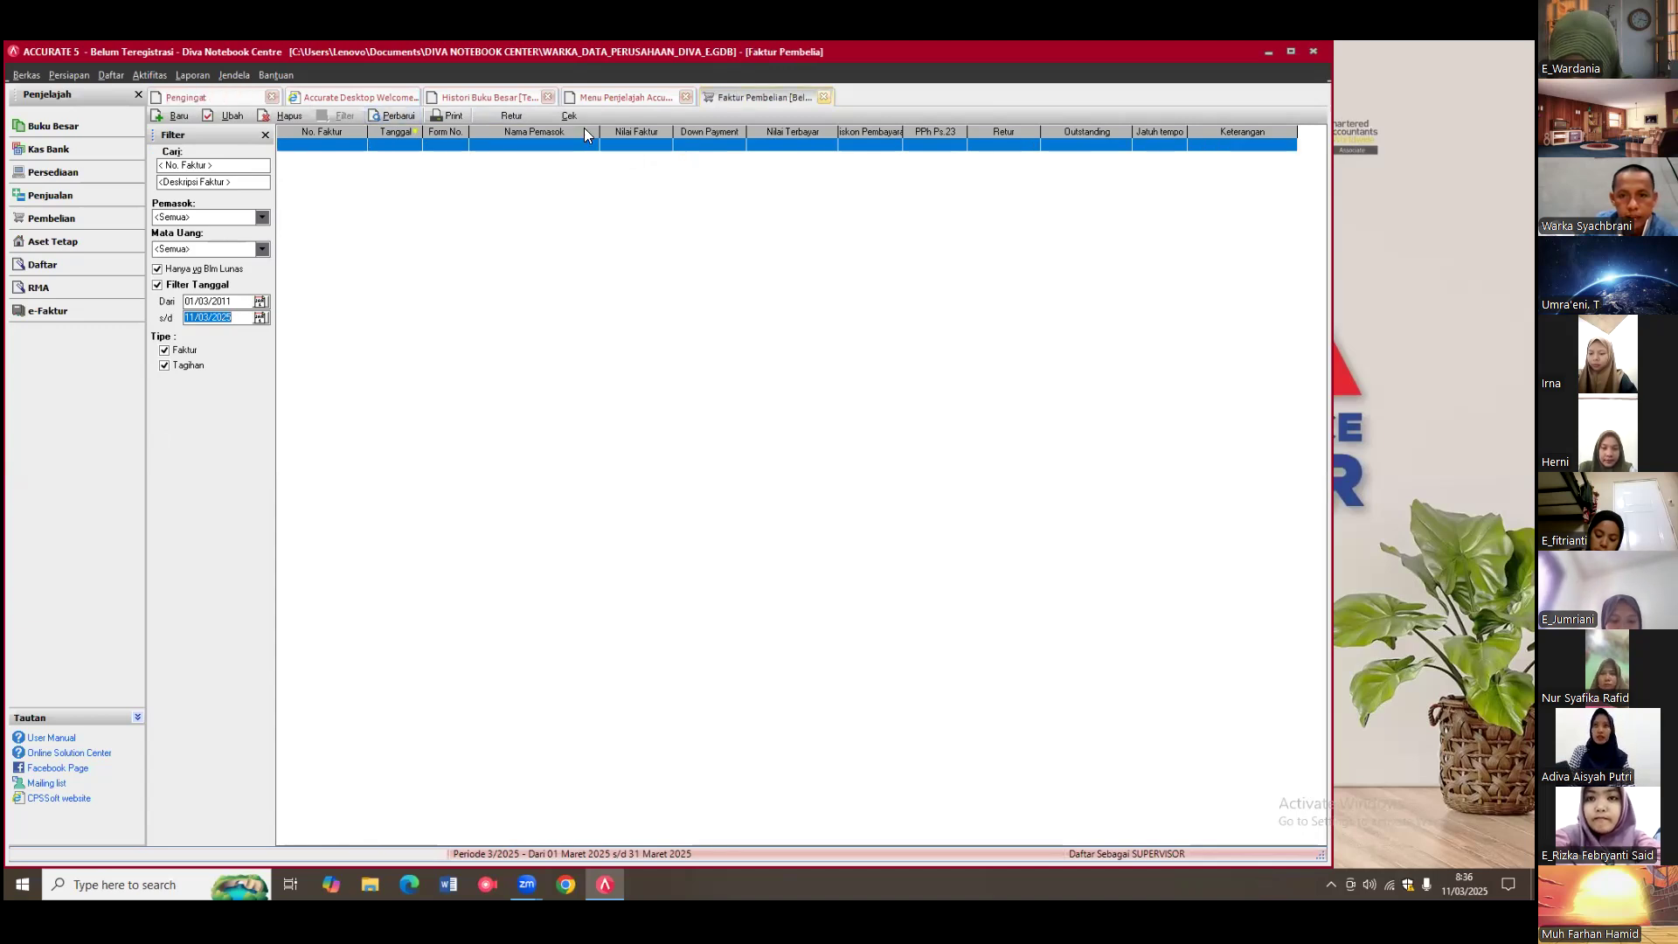
key("Escape")
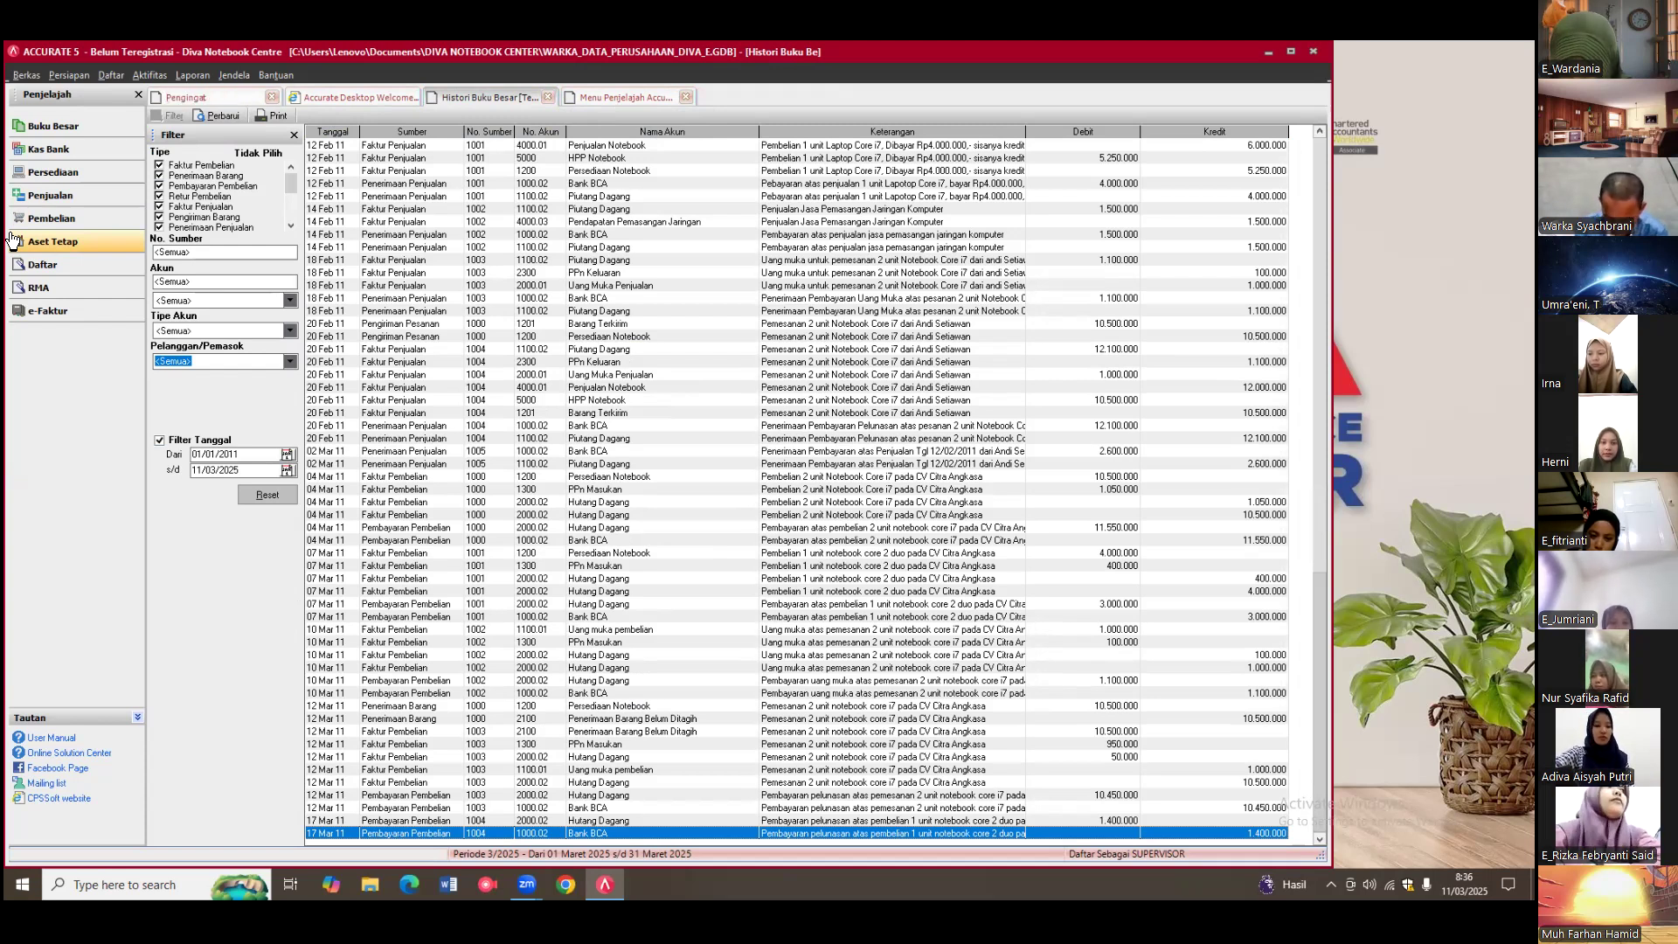
Step: Generate the Neraca (Standar) balance sheet from the financial reports as of 31/03/2011
left_click(184, 77)
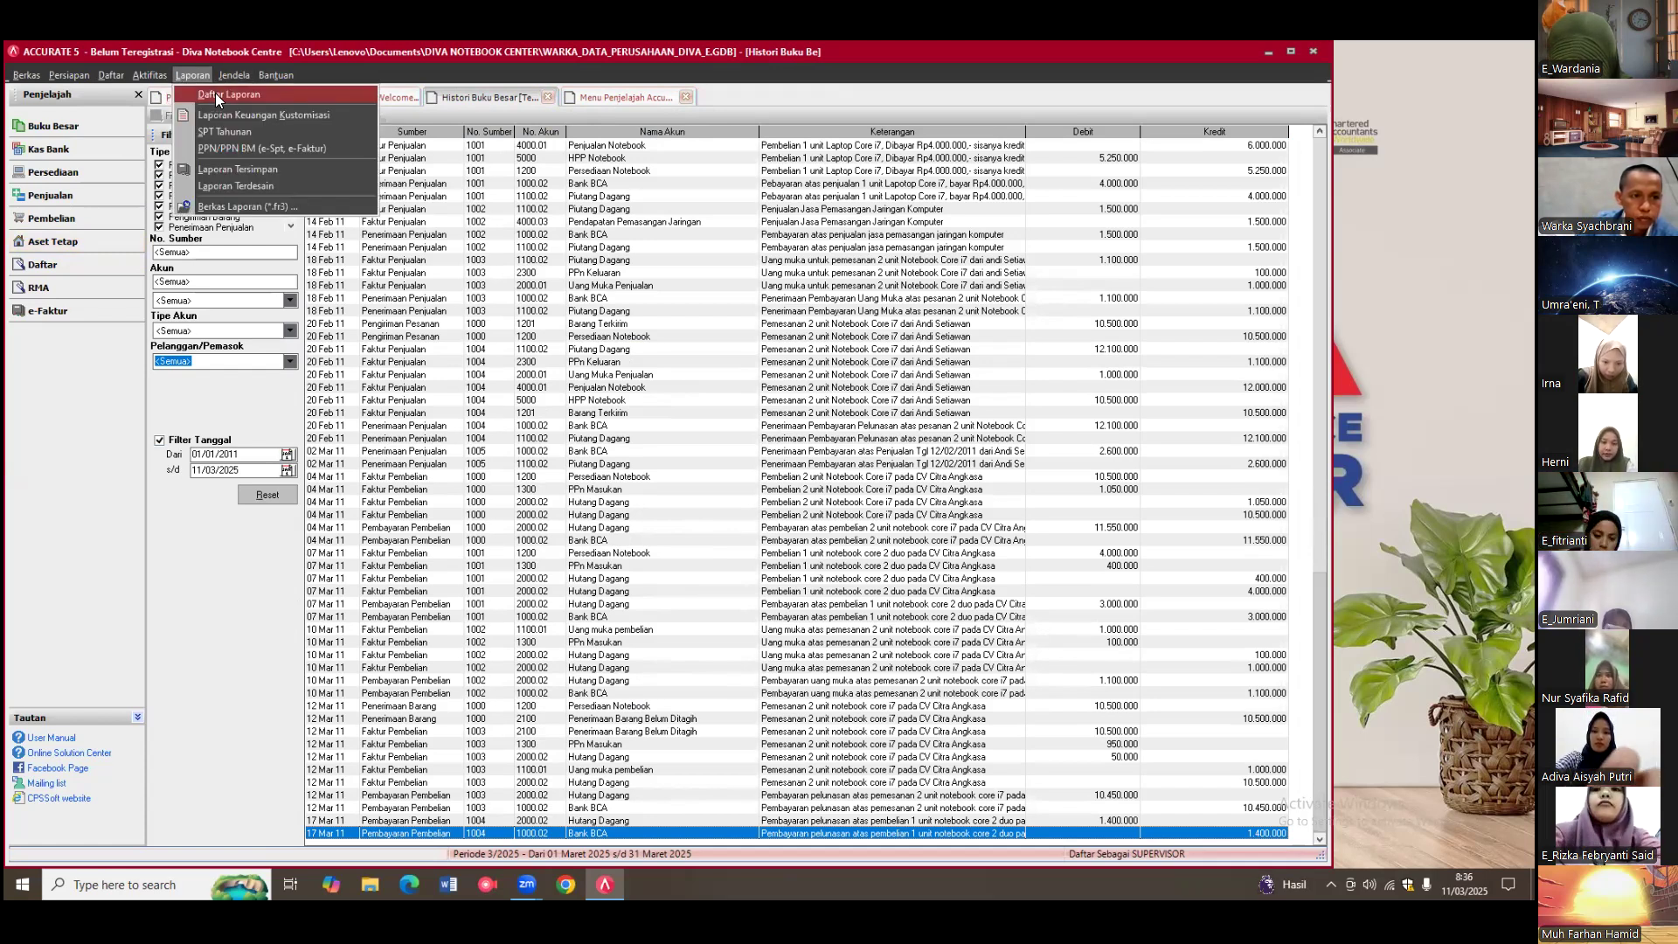
left_click(218, 95)
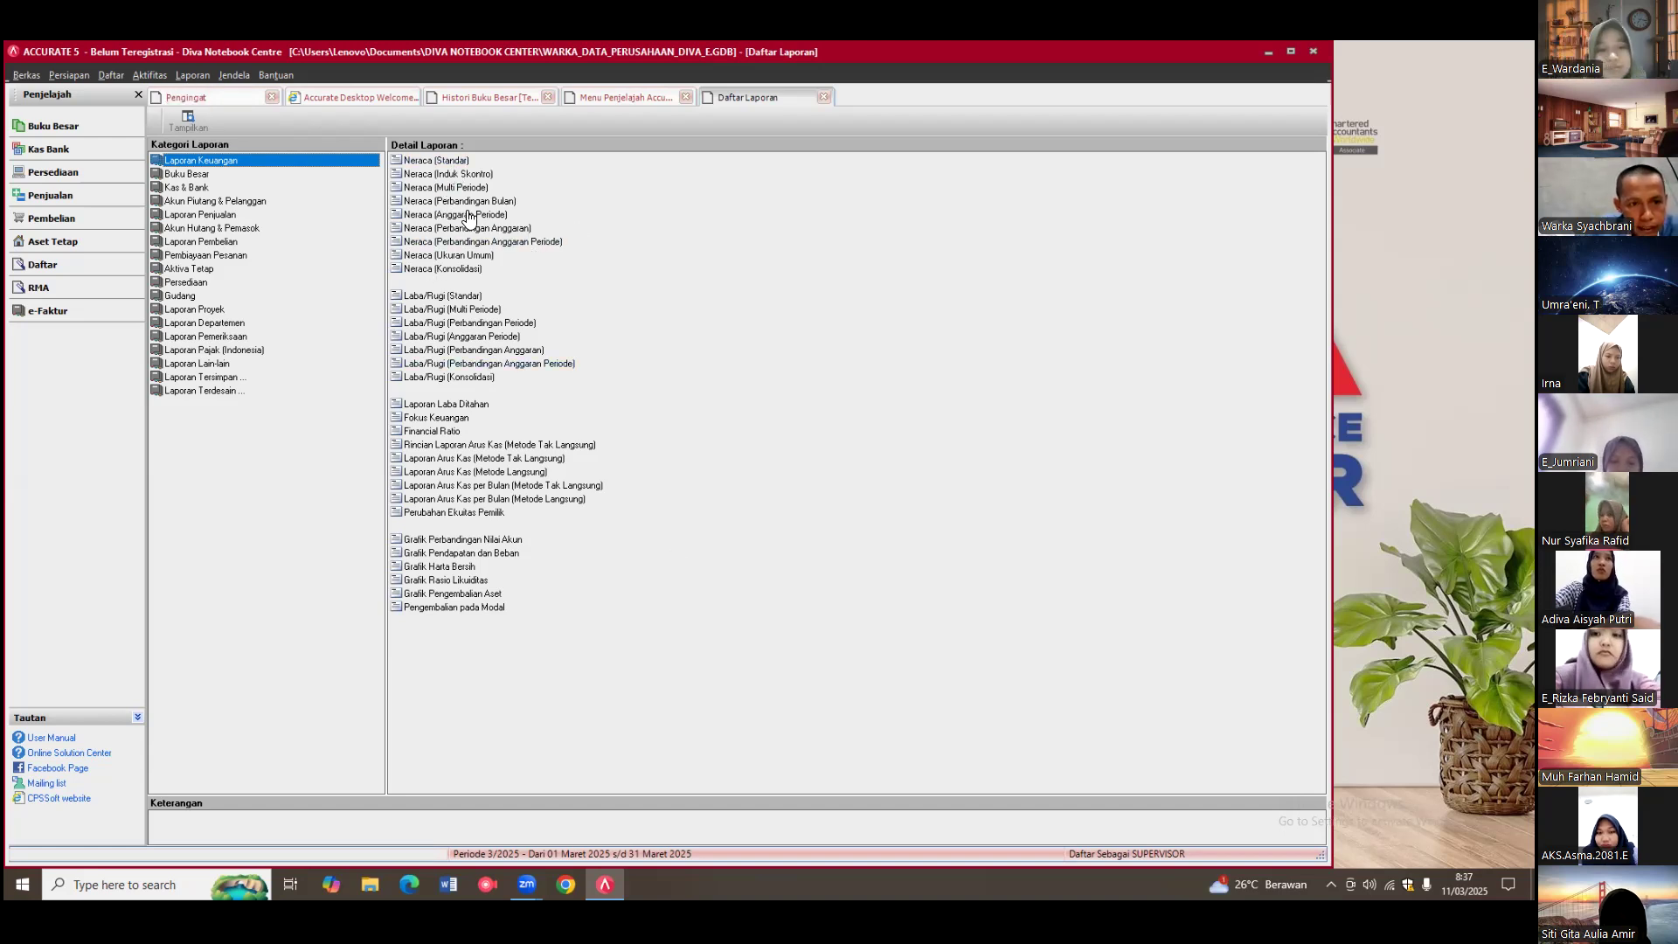
left_click(428, 163)
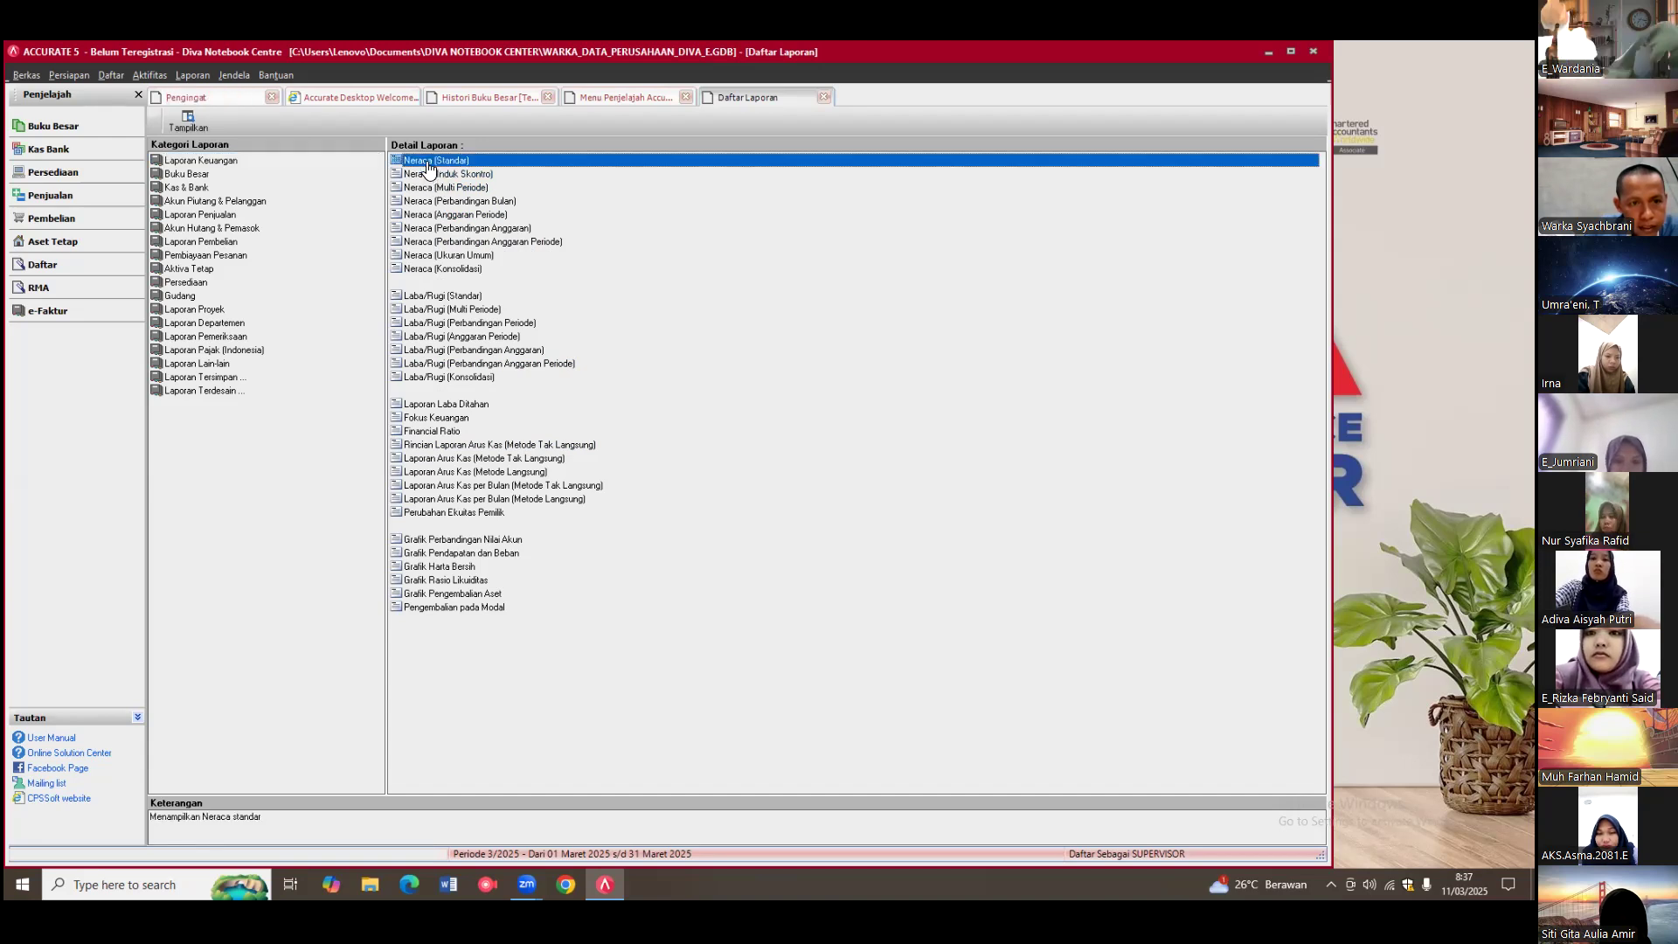
double_click(424, 159)
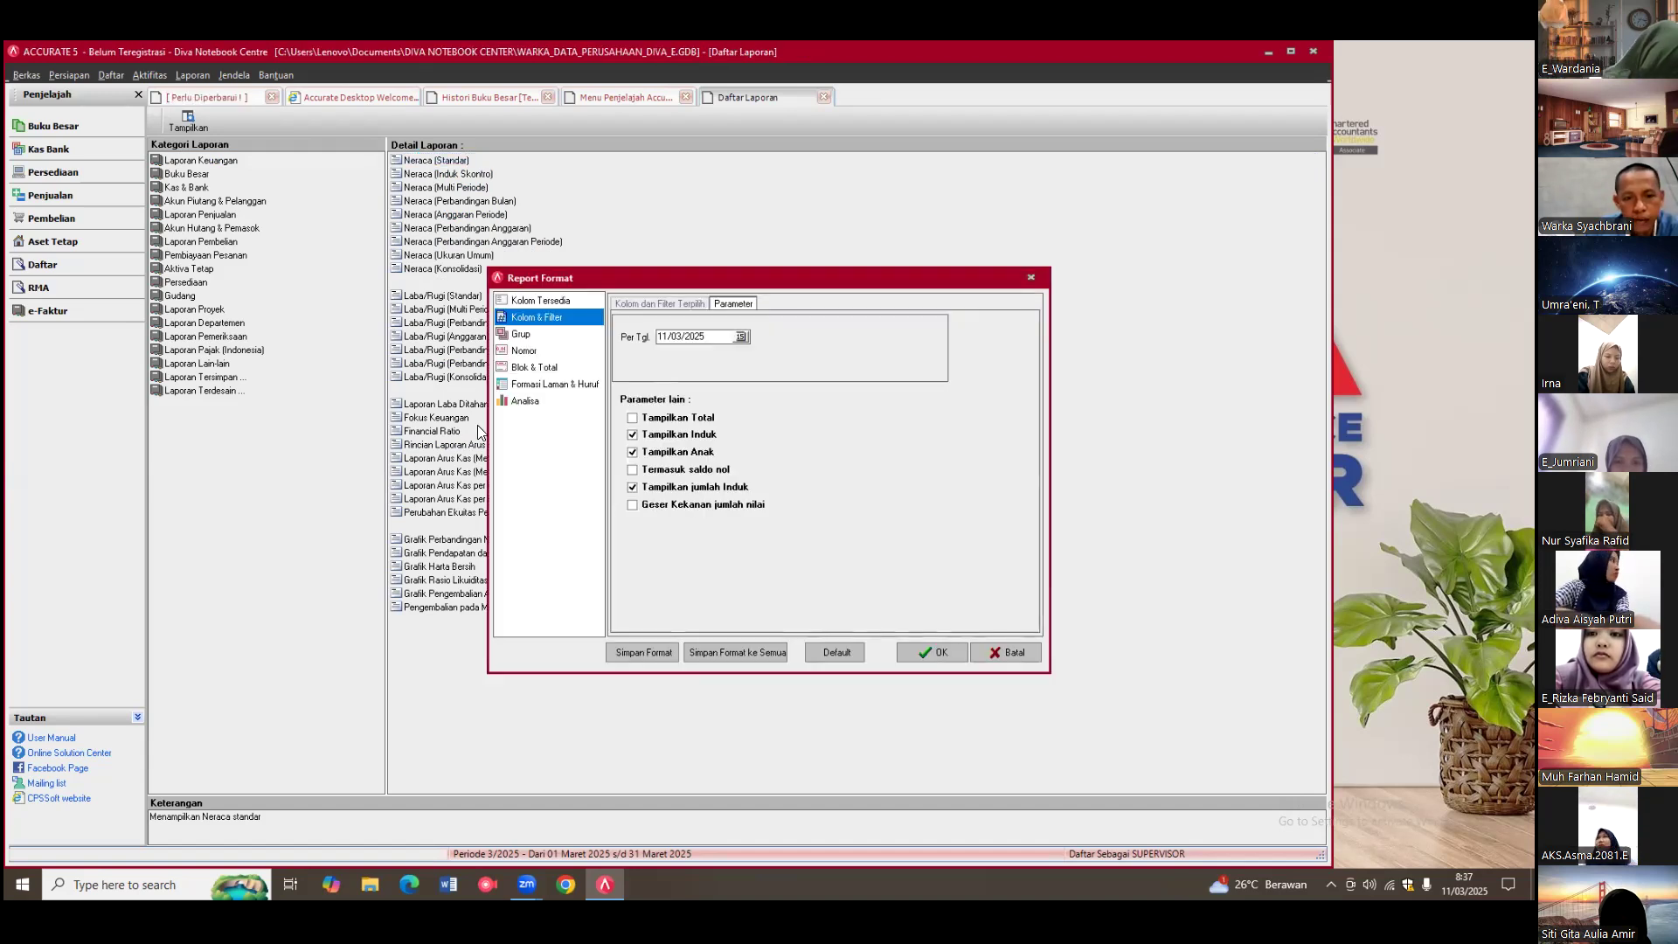
double_click(662, 335)
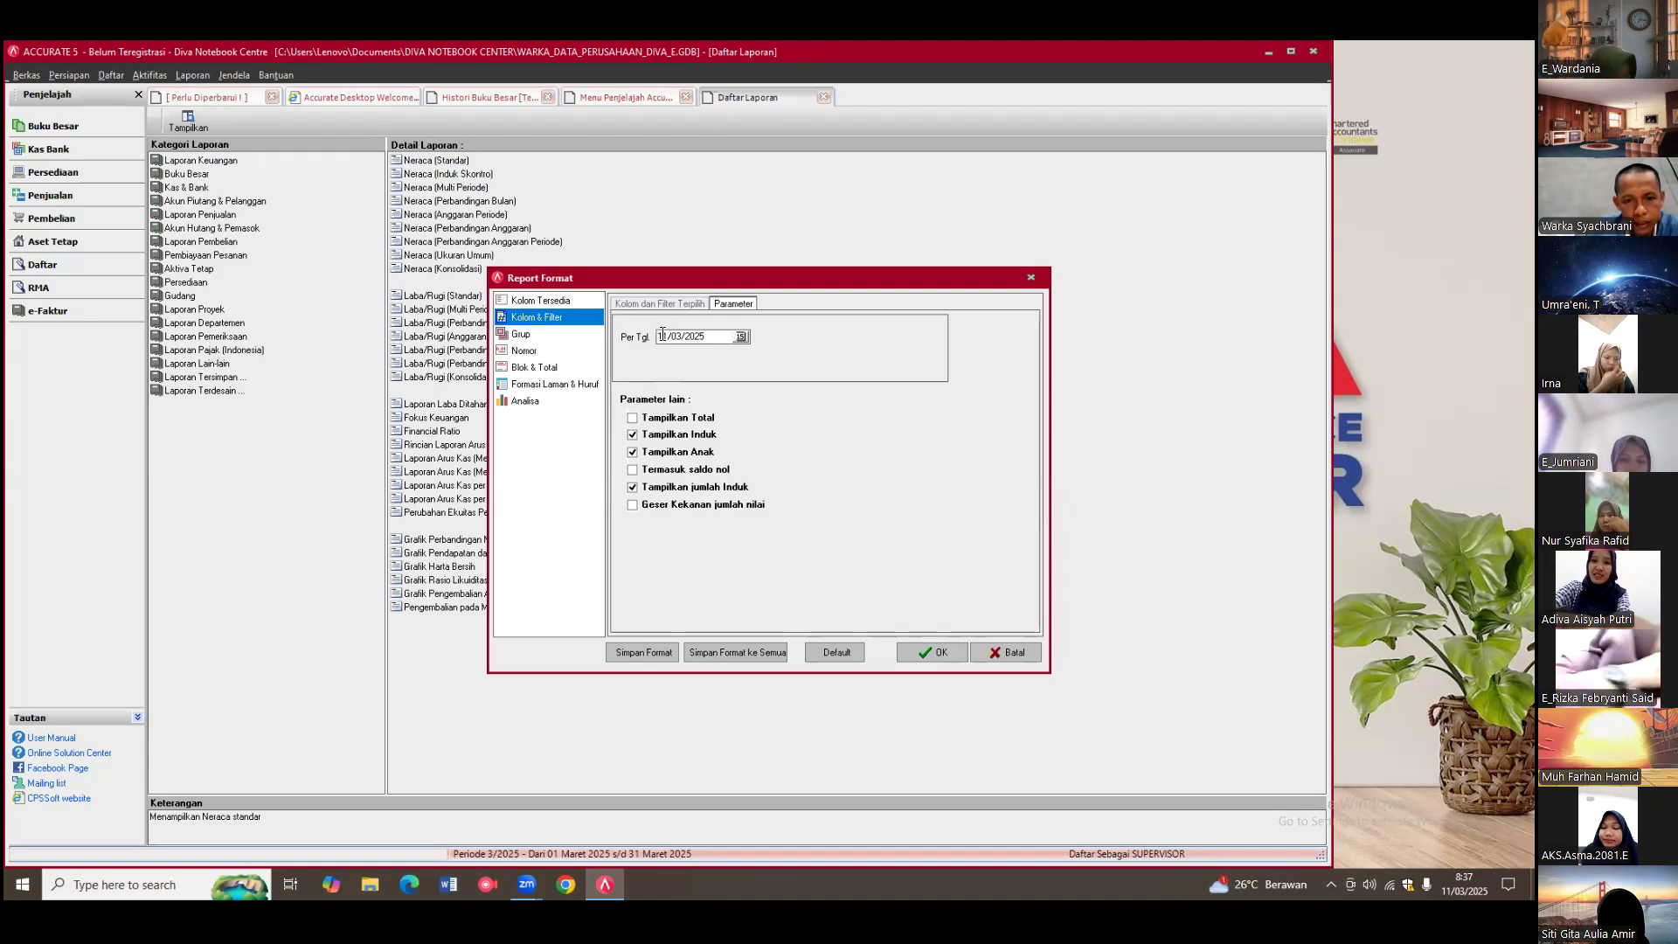
type("3")
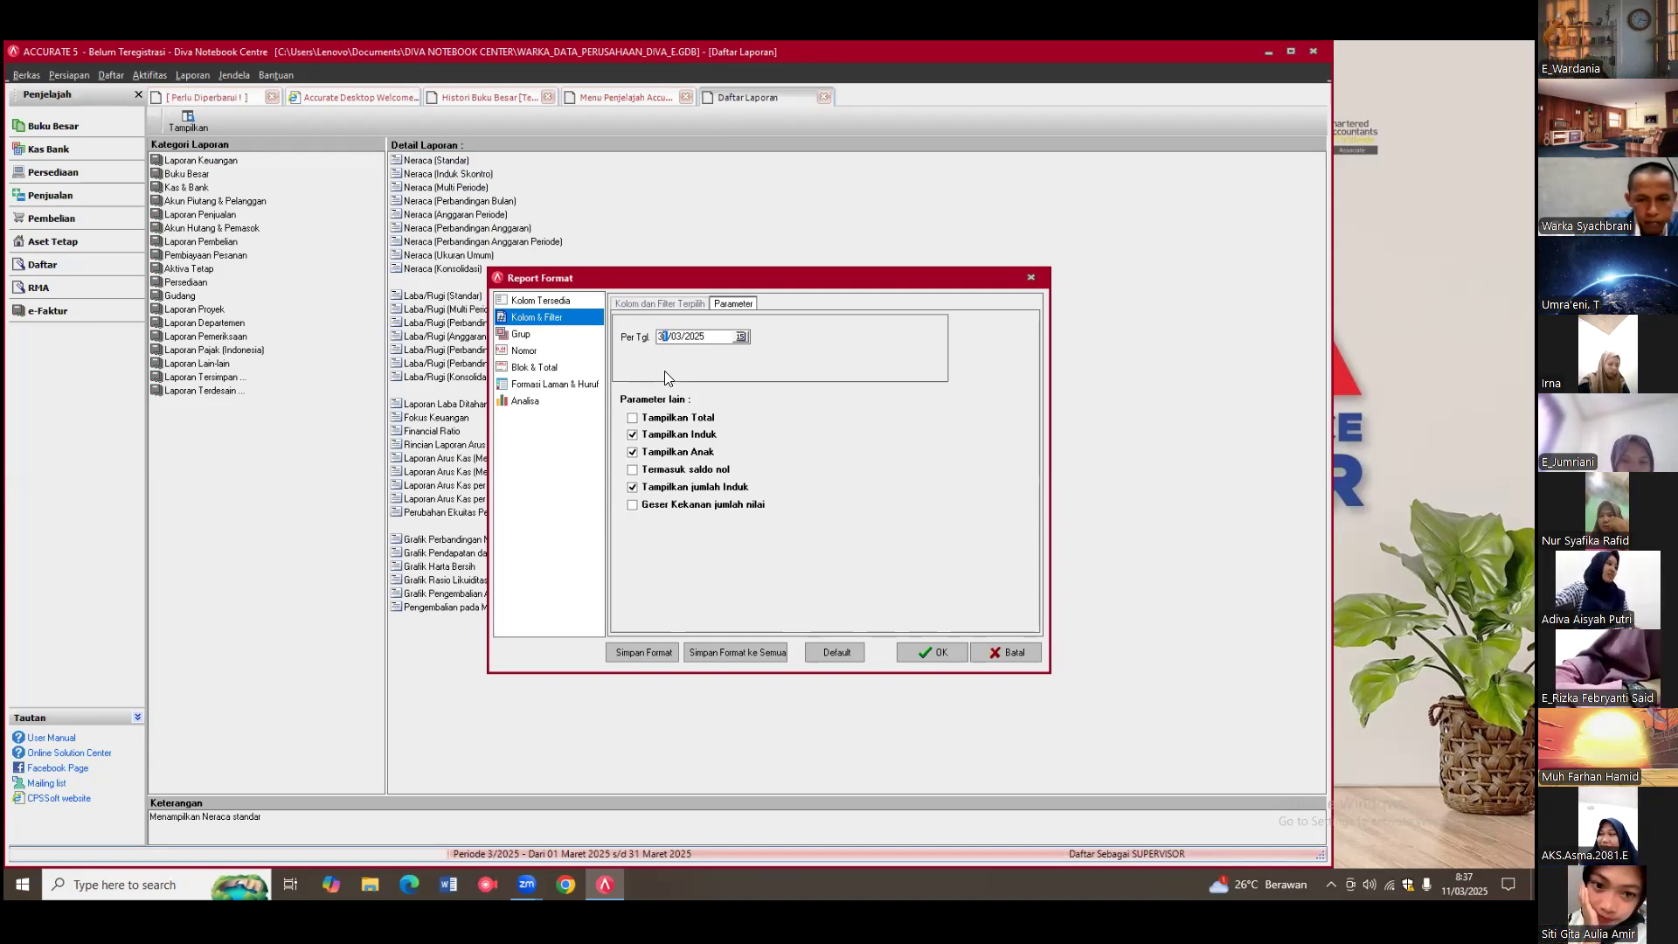
left_click_drag(708, 337, 700, 336)
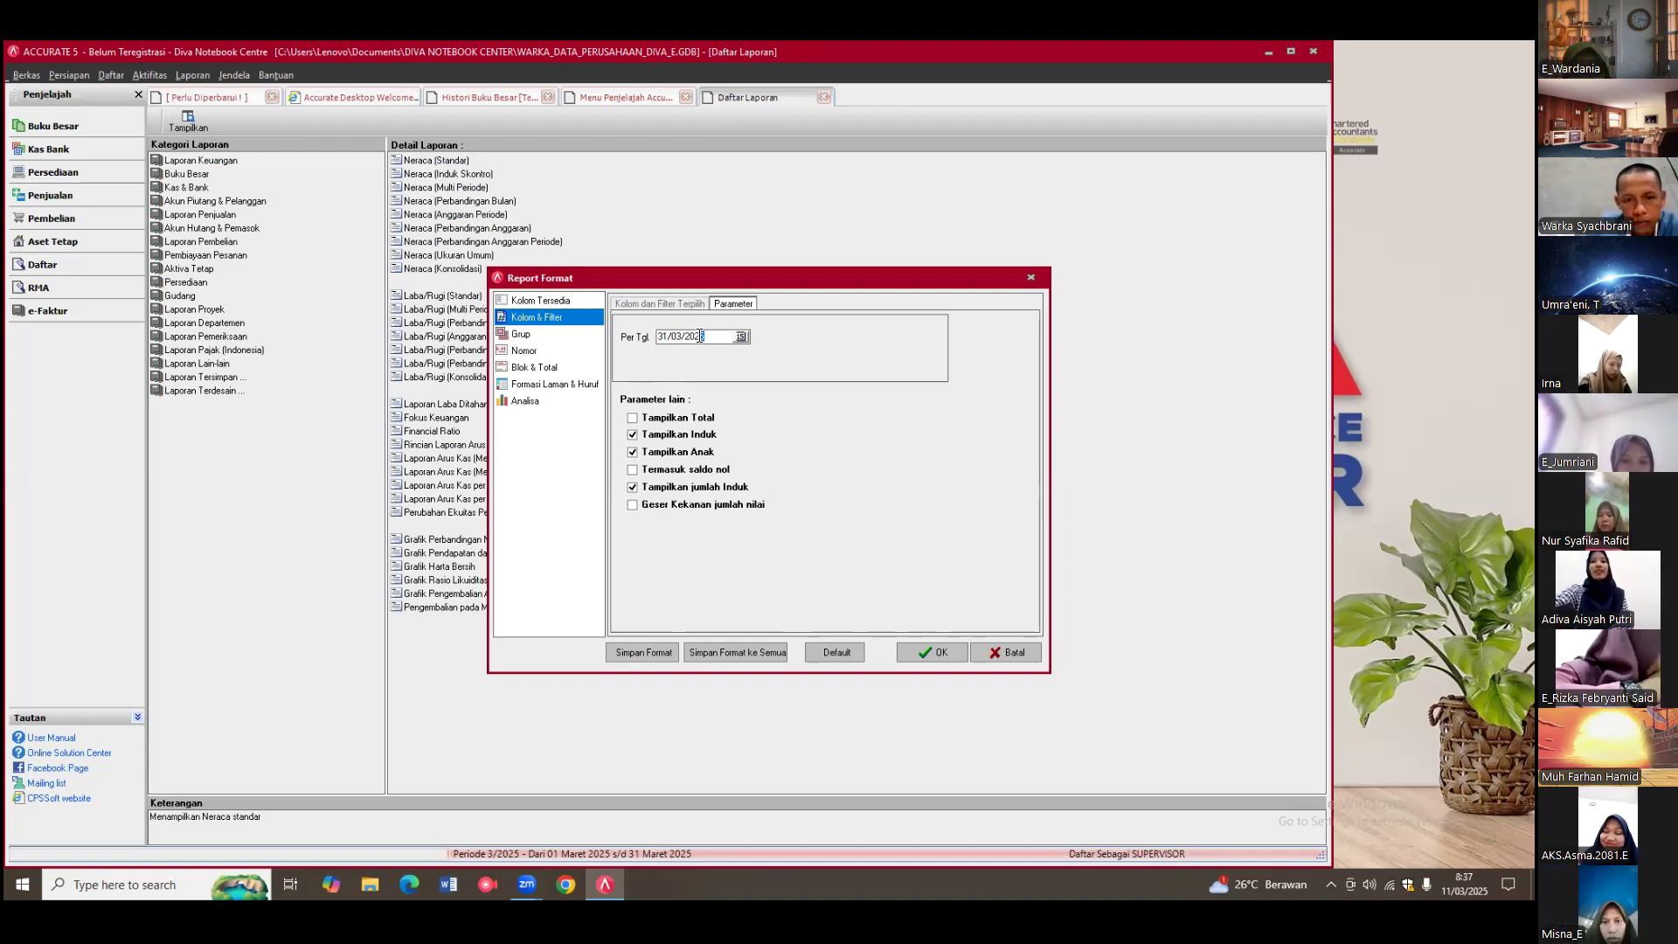
type("11")
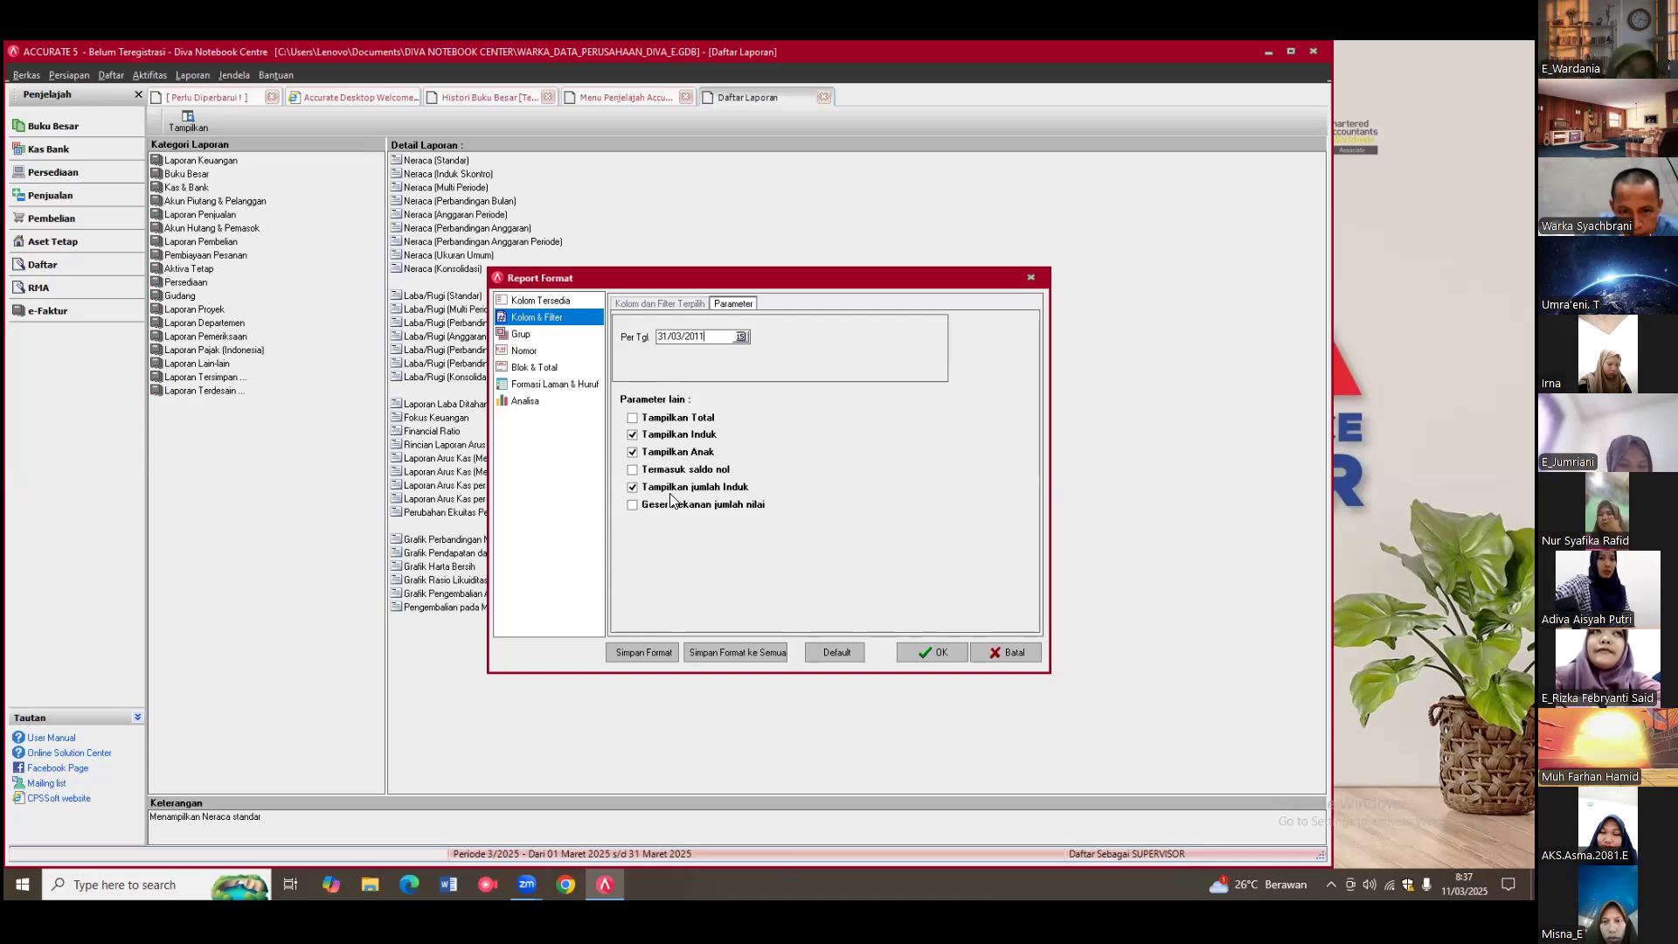
left_click(953, 652)
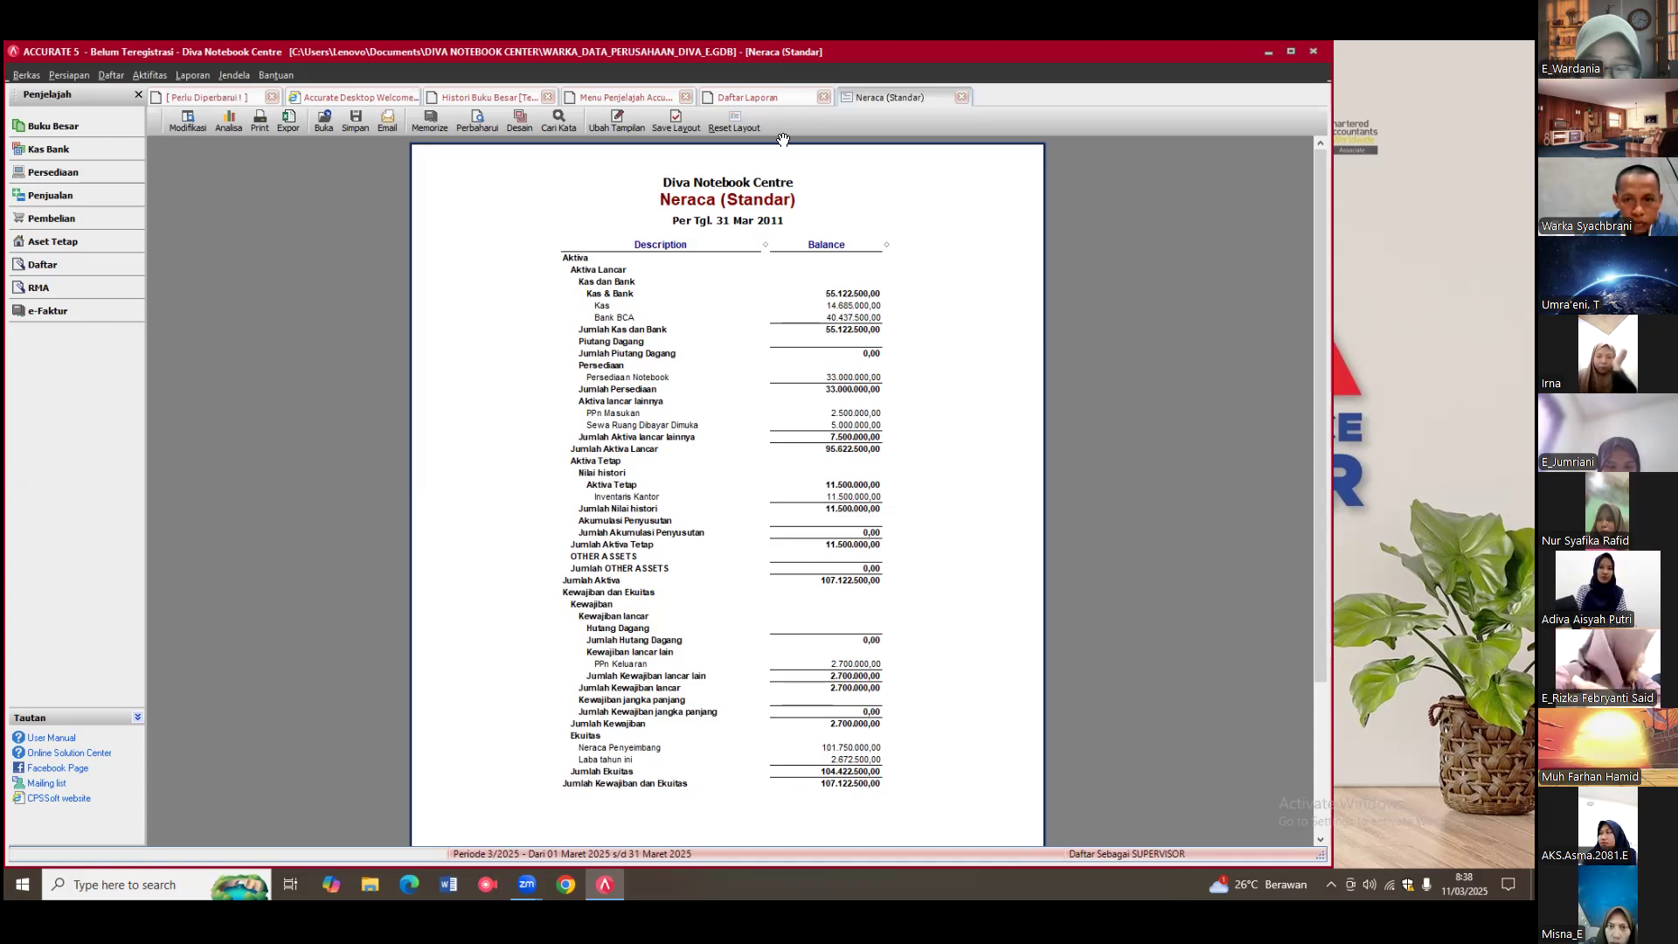
Step: Generate the Neraca (Induk Skontro) balance sheet as of 31/03/2011
left_click(752, 98)
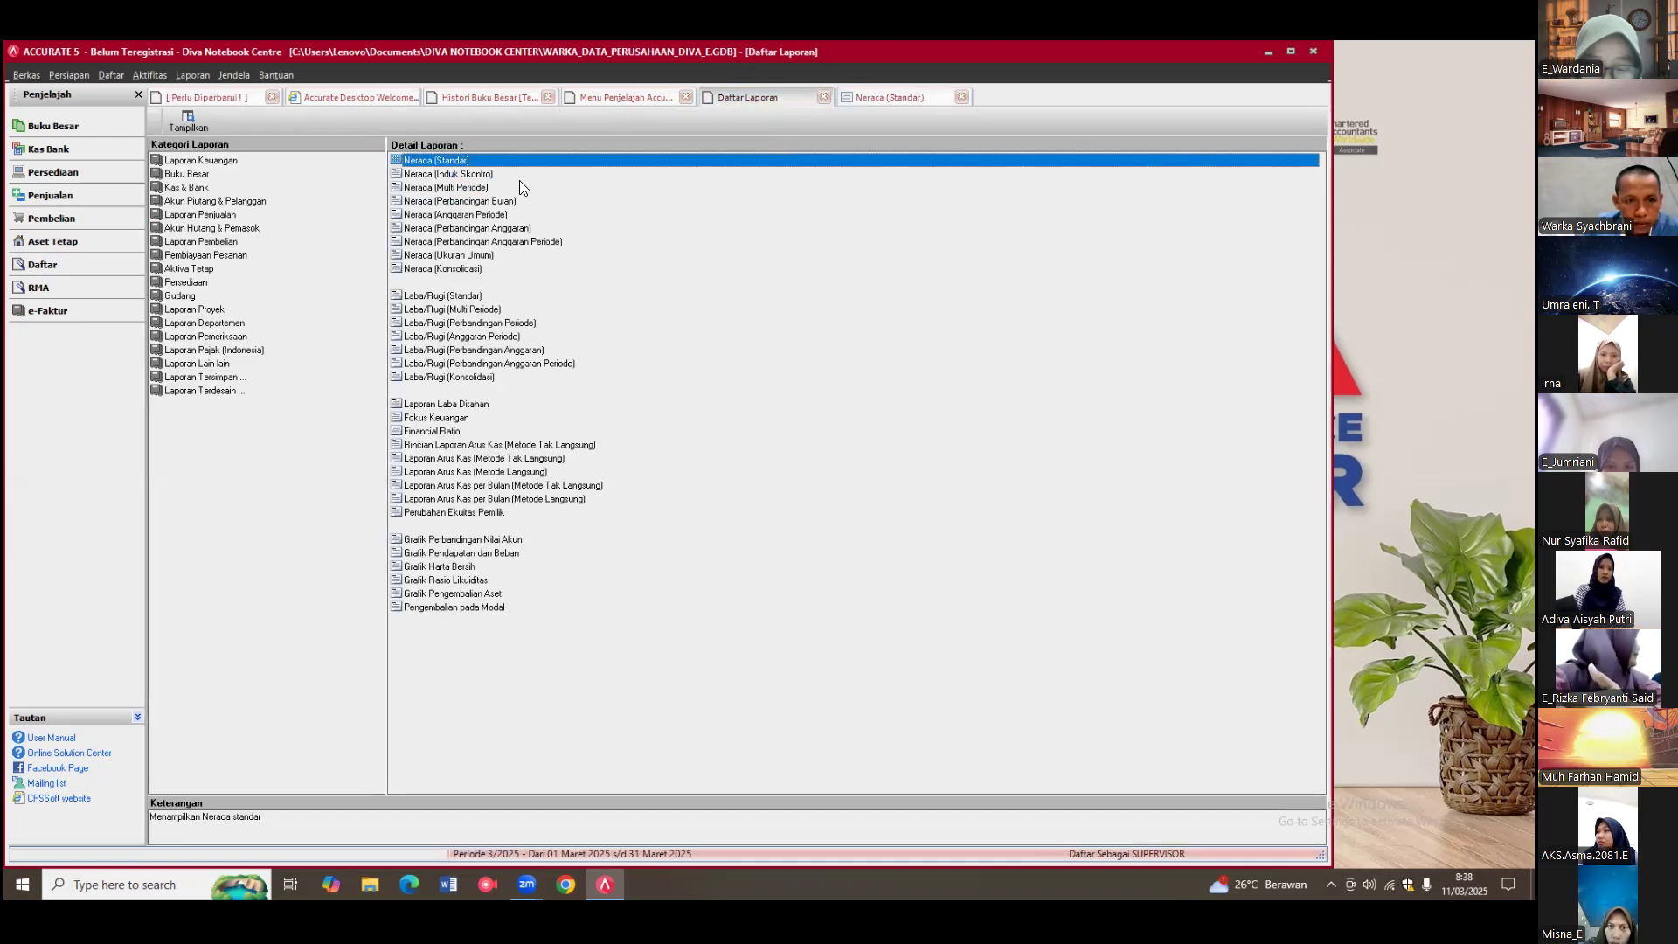
left_click(440, 174)
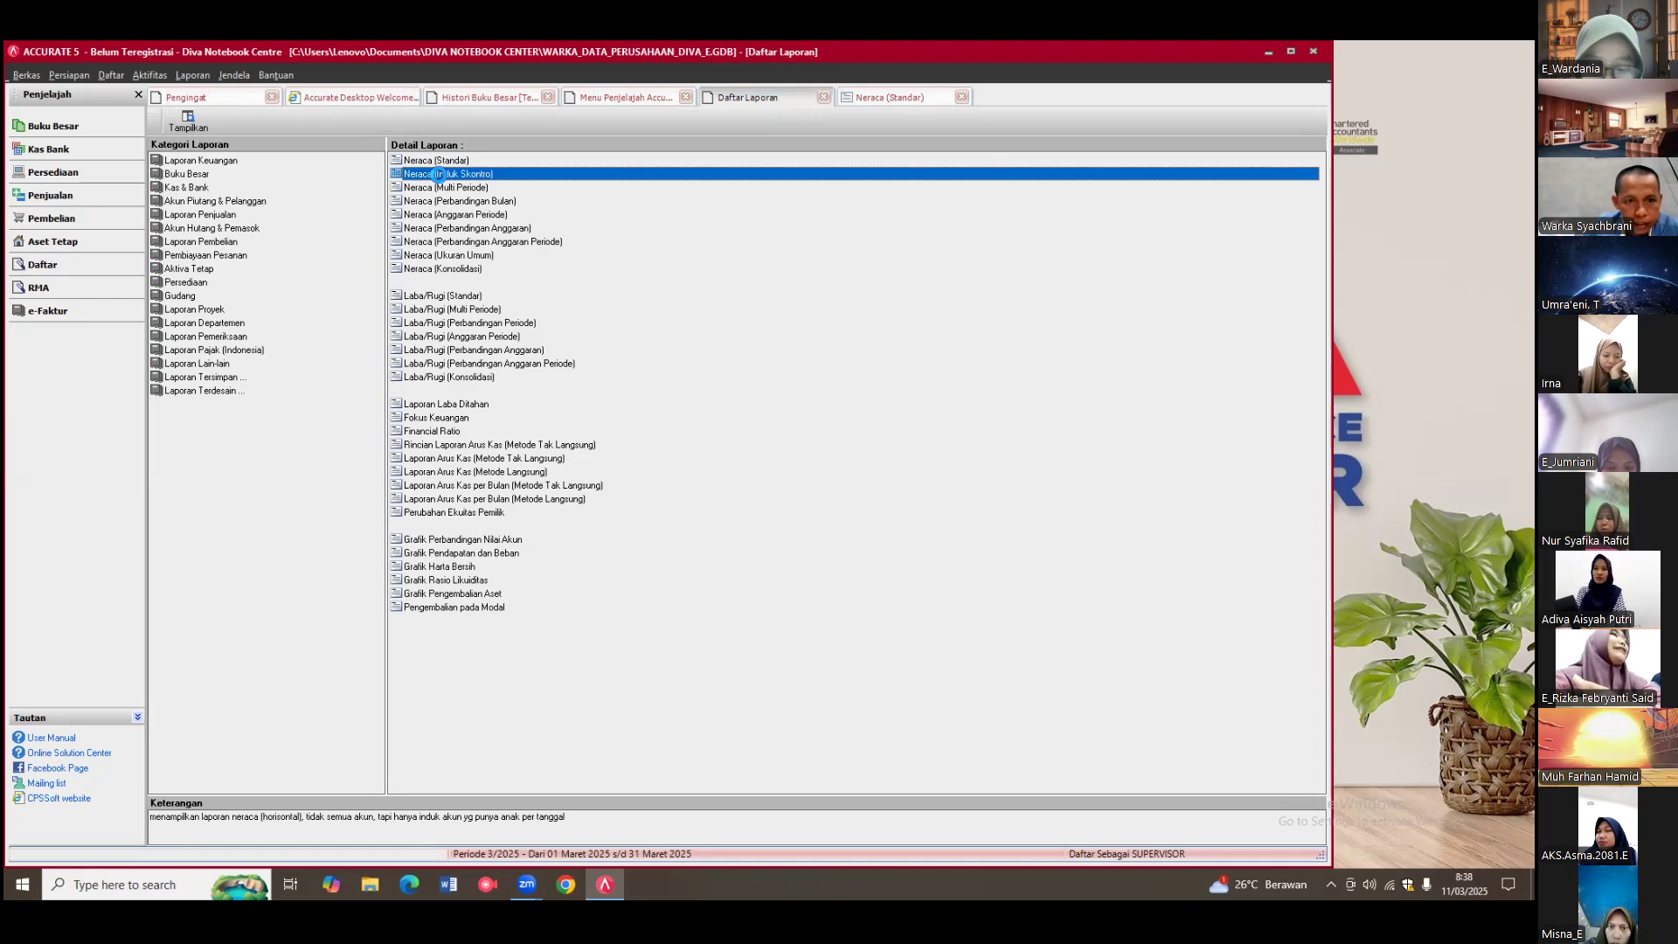
double_click(441, 178)
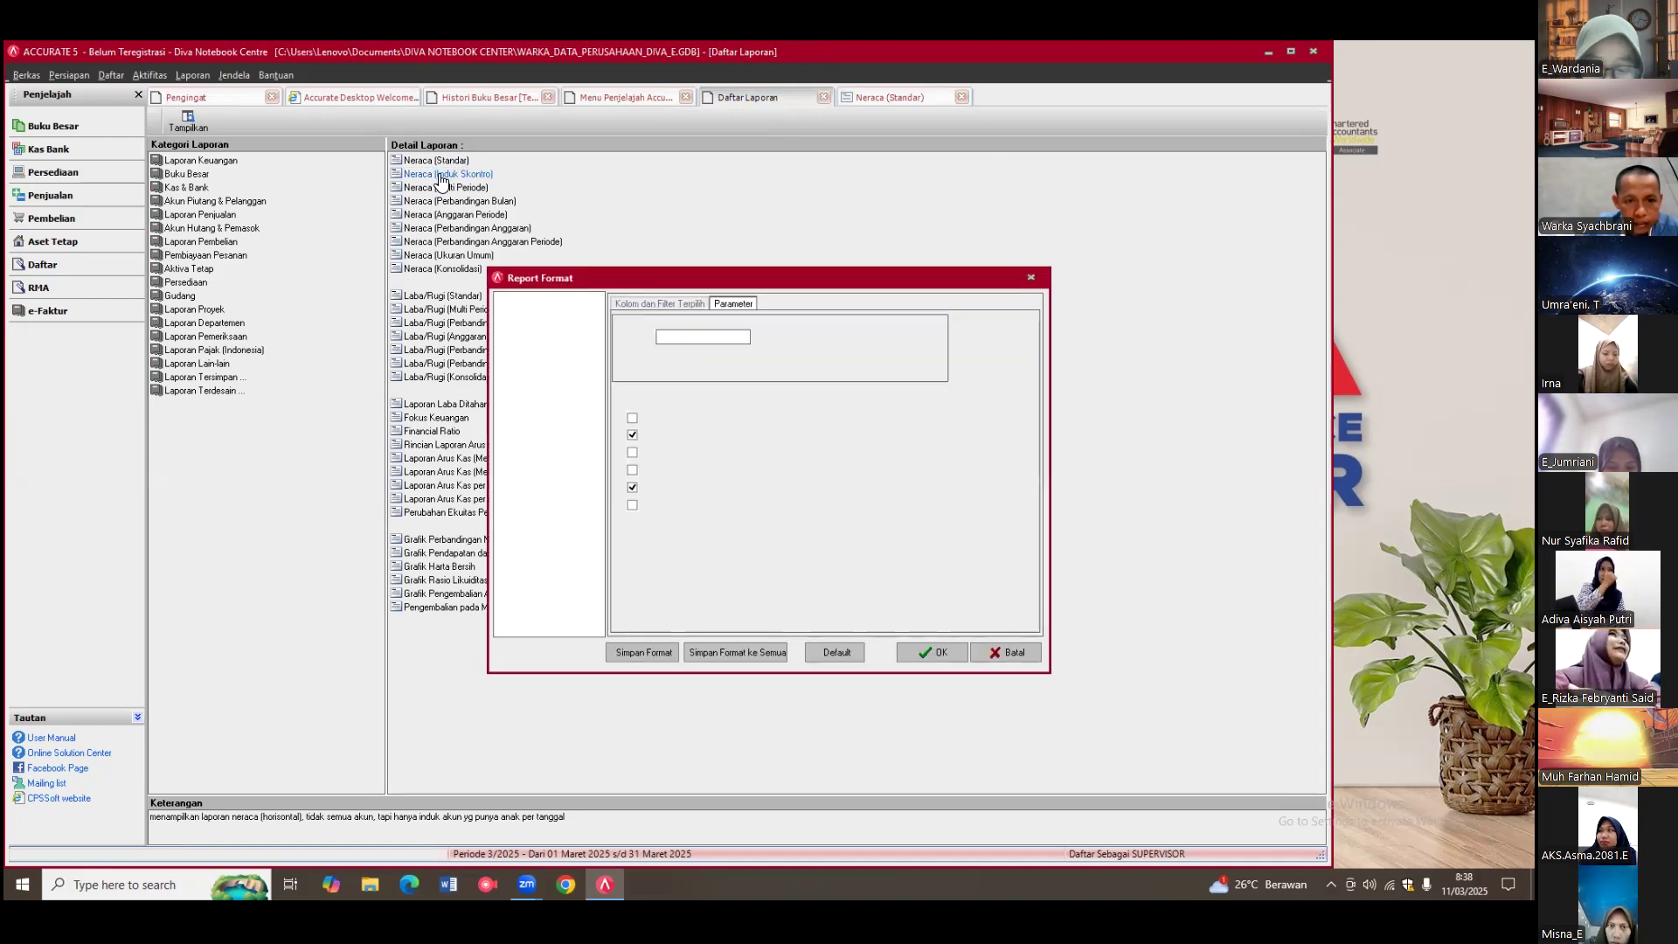
left_click(658, 337)
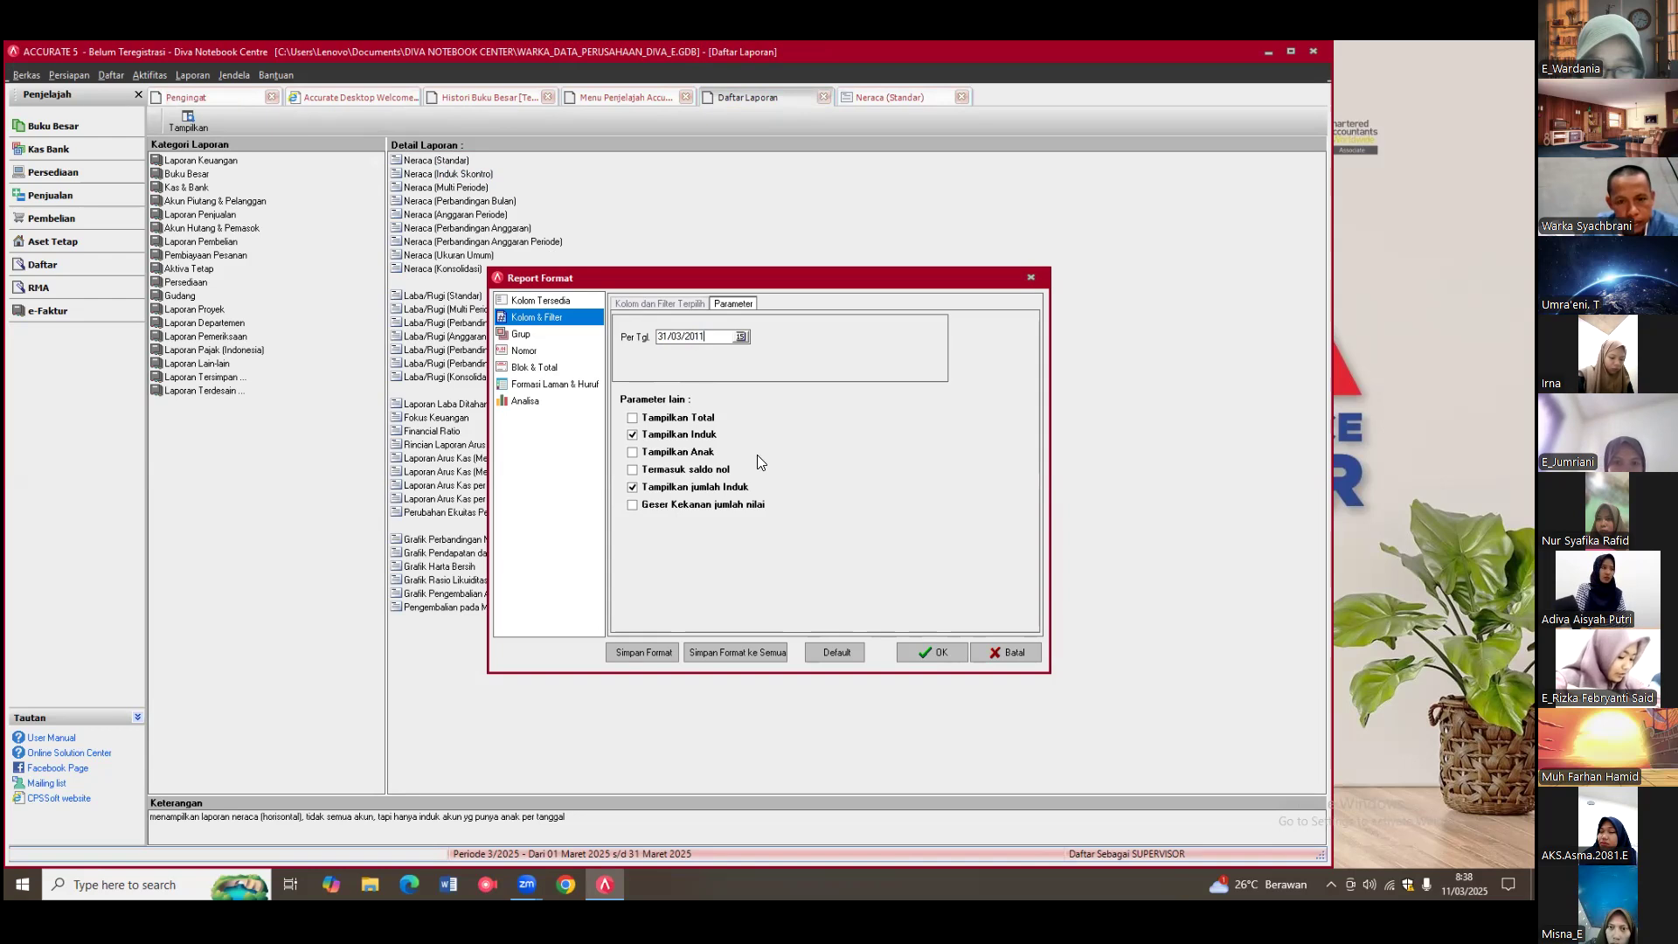
left_click(921, 649)
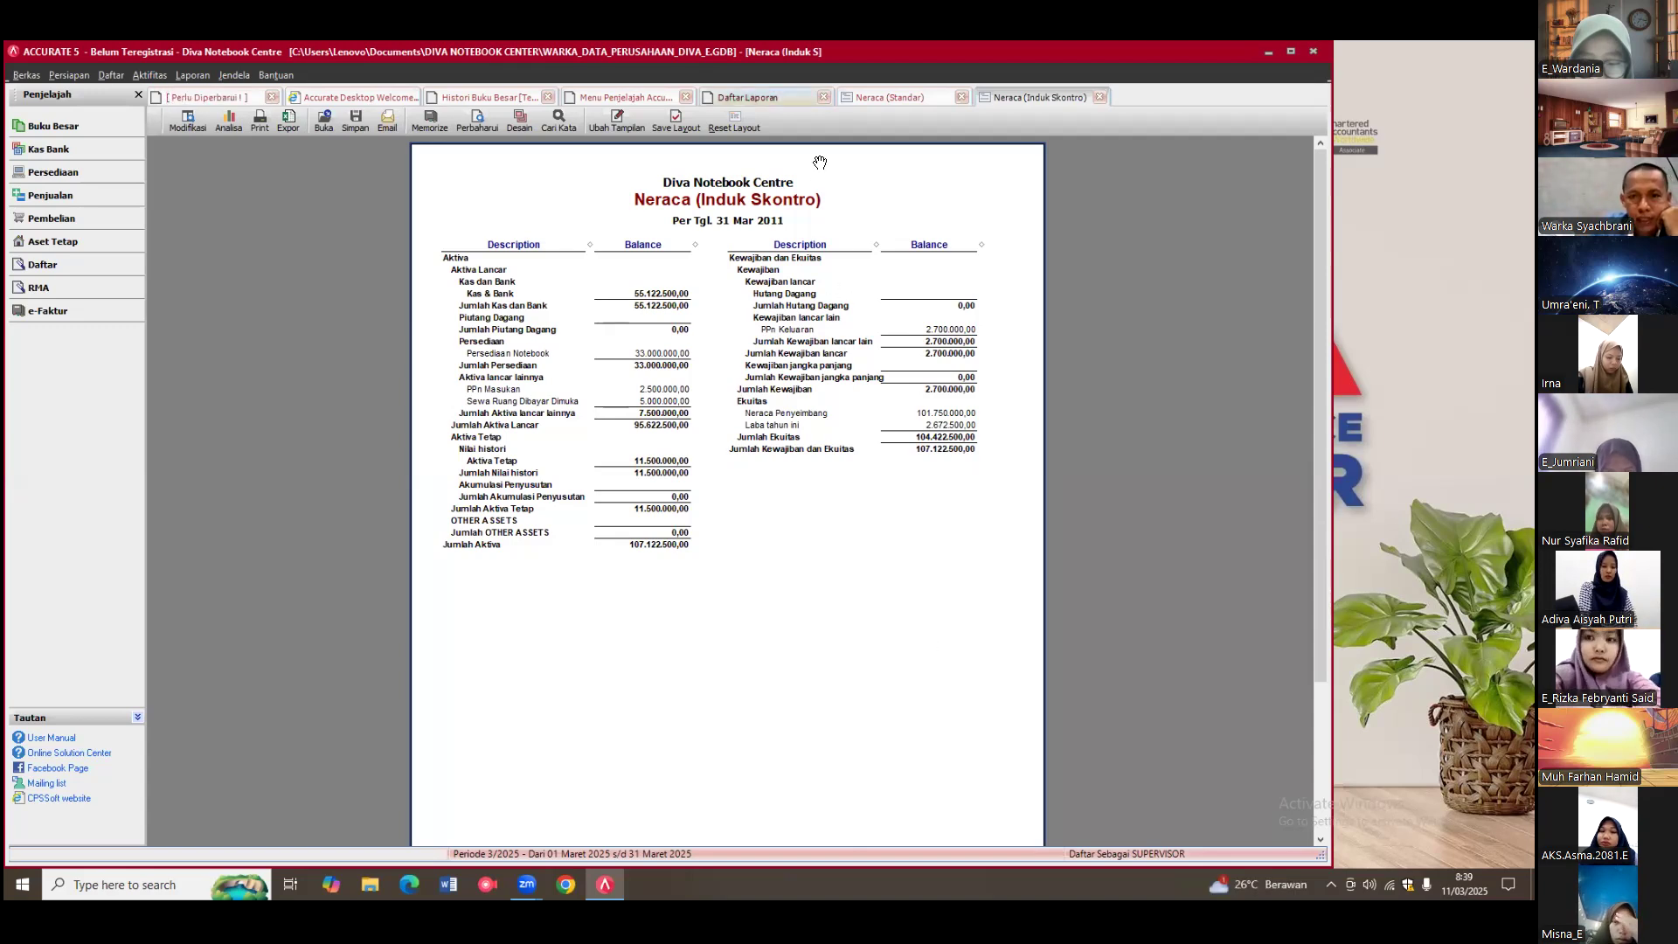
Step: Generate the Laba/Rugi (Standar) profit and loss report for 01/01/2011 to 31/03/2011
left_click(783, 98)
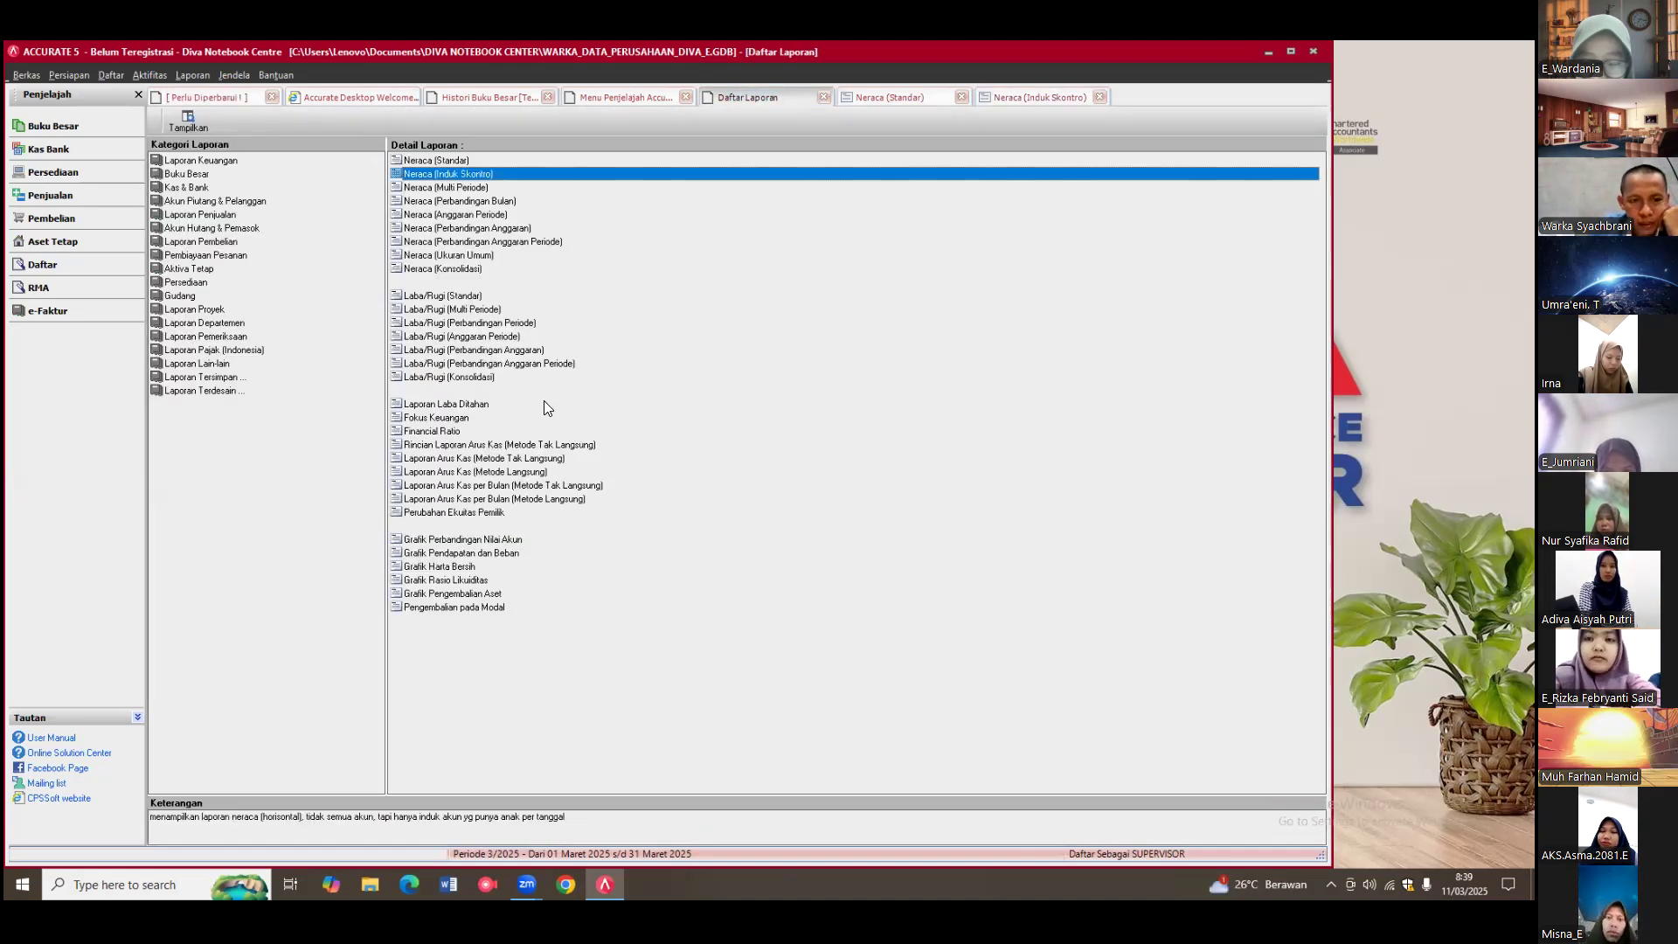
left_click(434, 297)
double_click(441, 296)
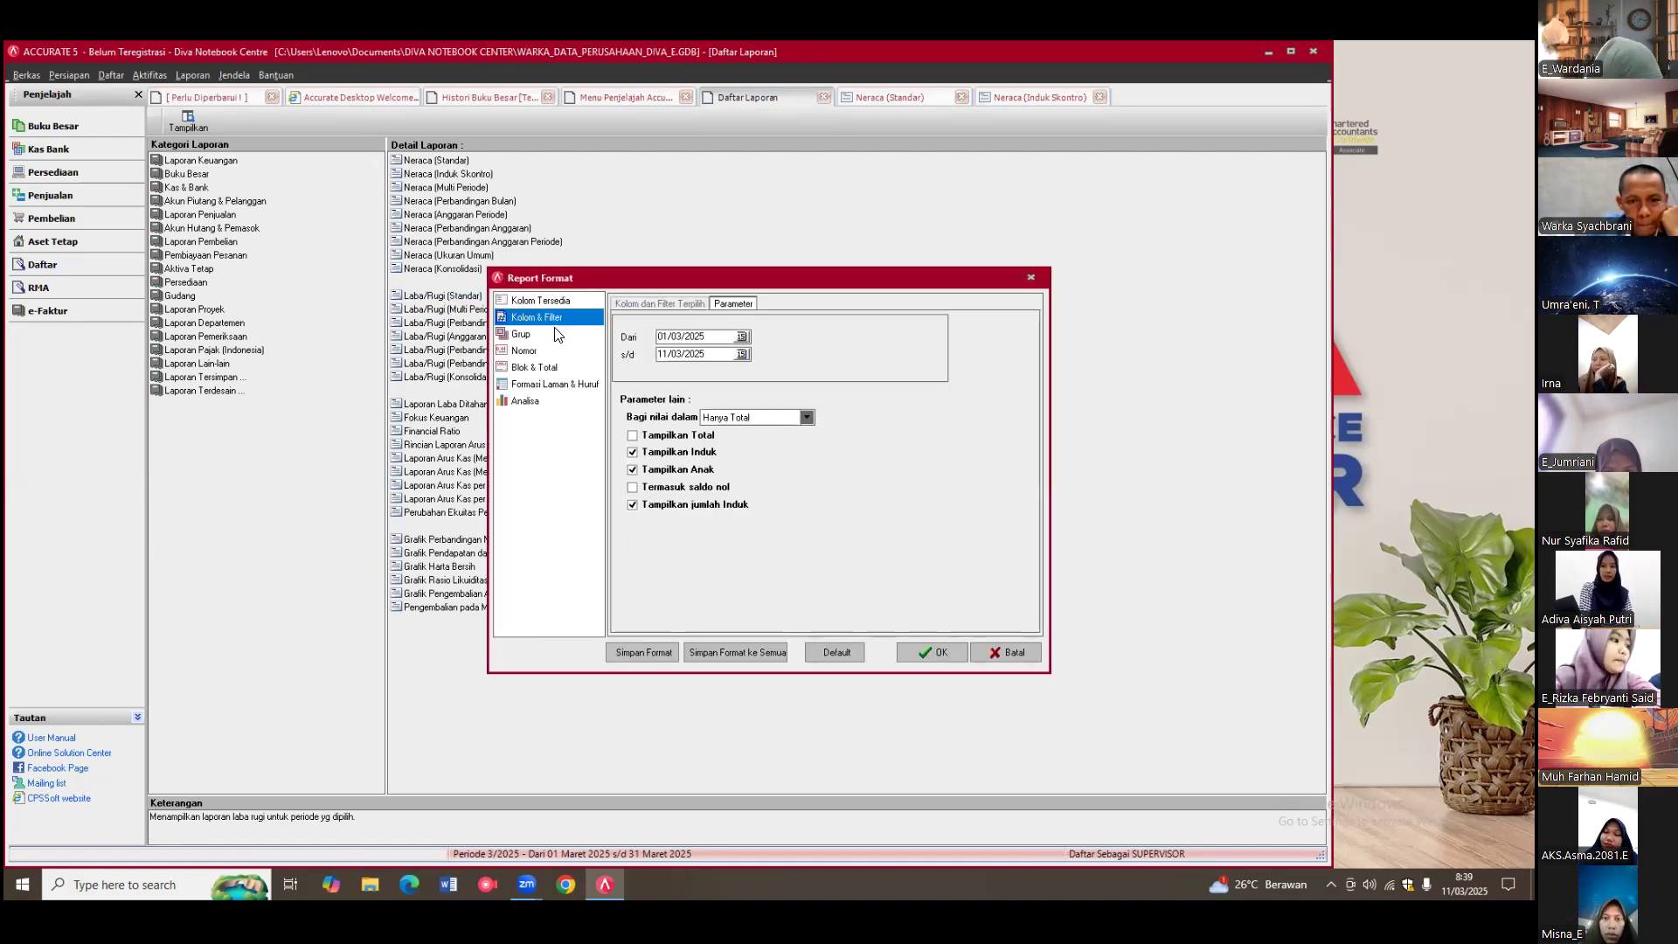
left_click(678, 336)
type("01")
key("BackSpace")
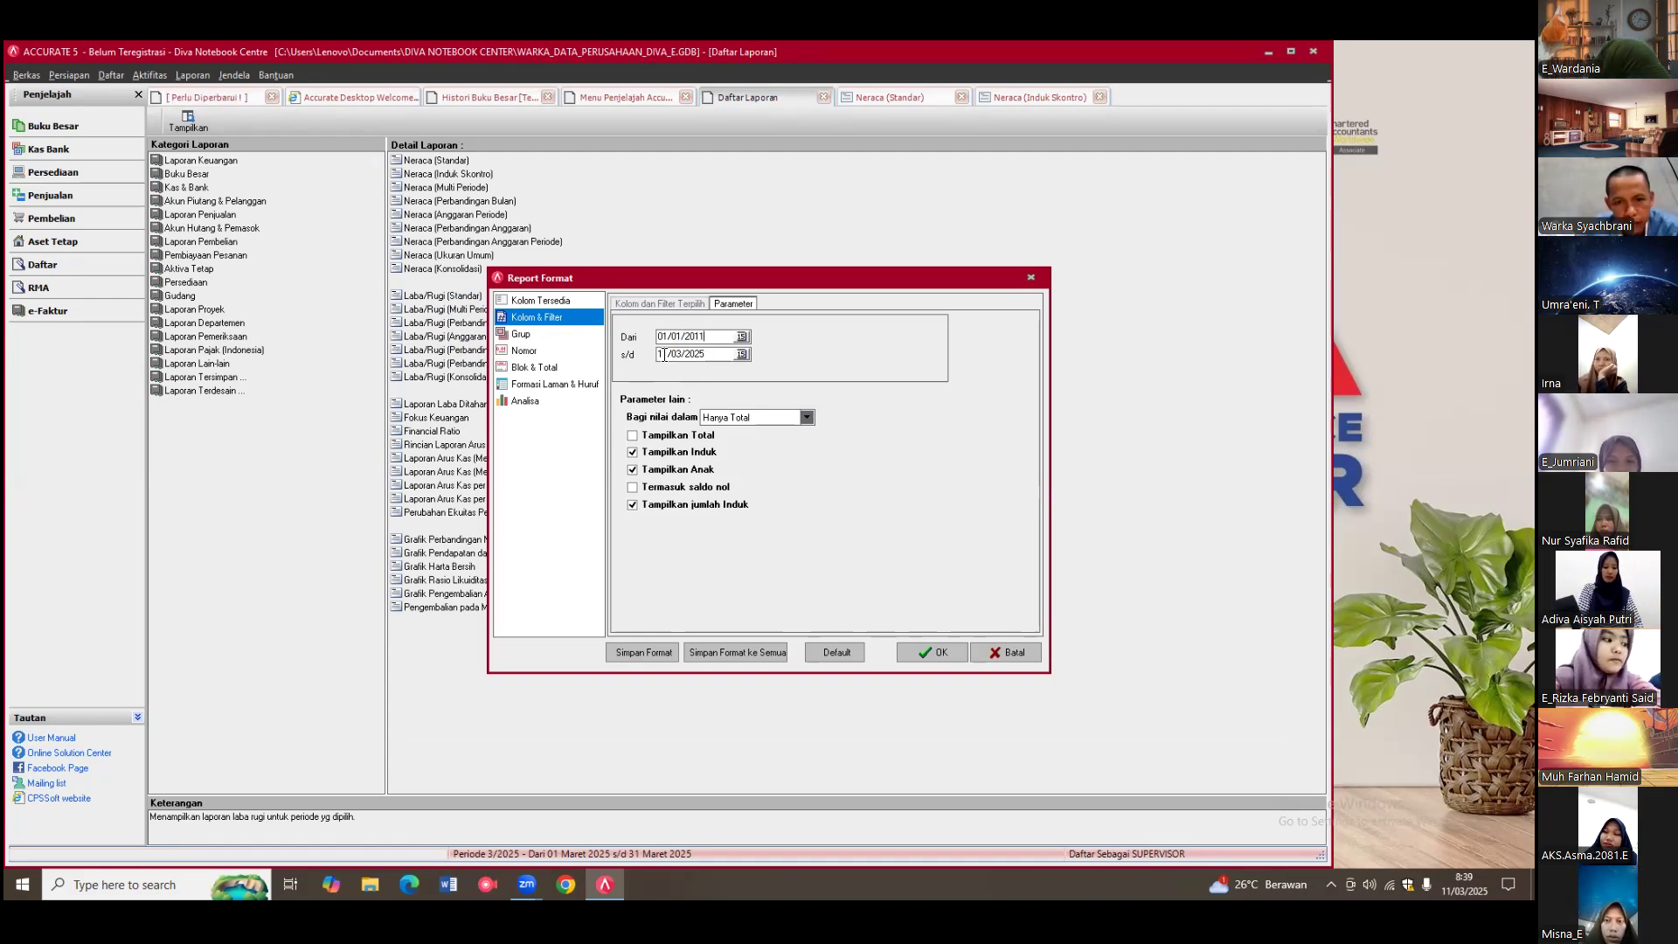
double_click(661, 354)
left_click(658, 354)
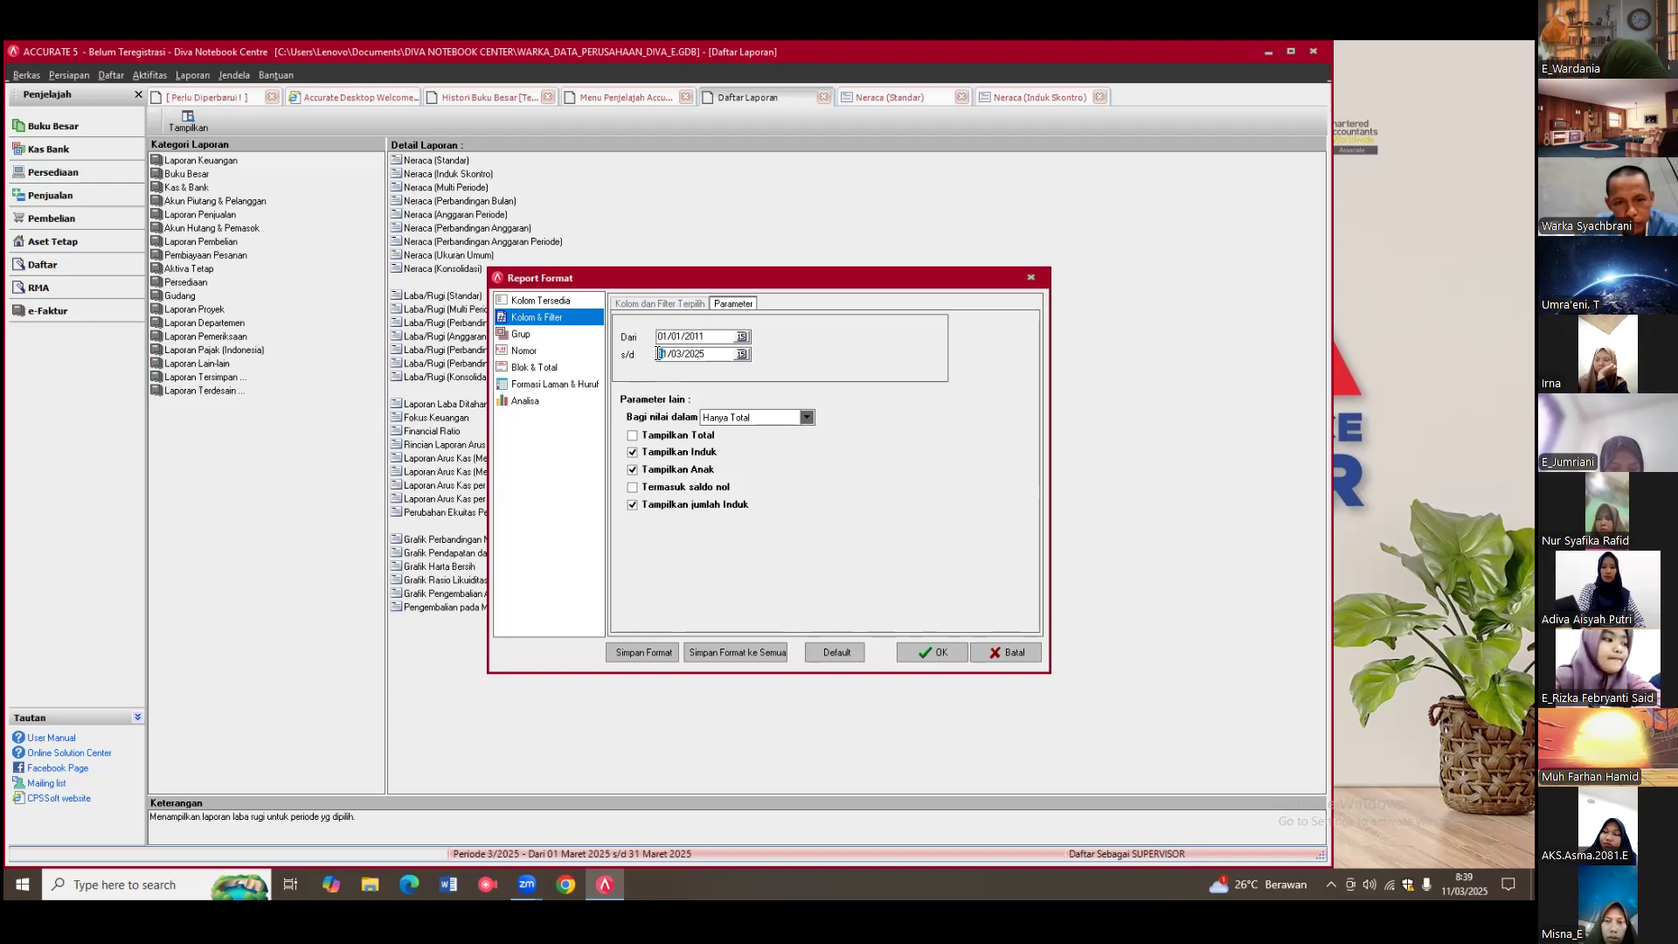
type("3")
left_click(699, 355)
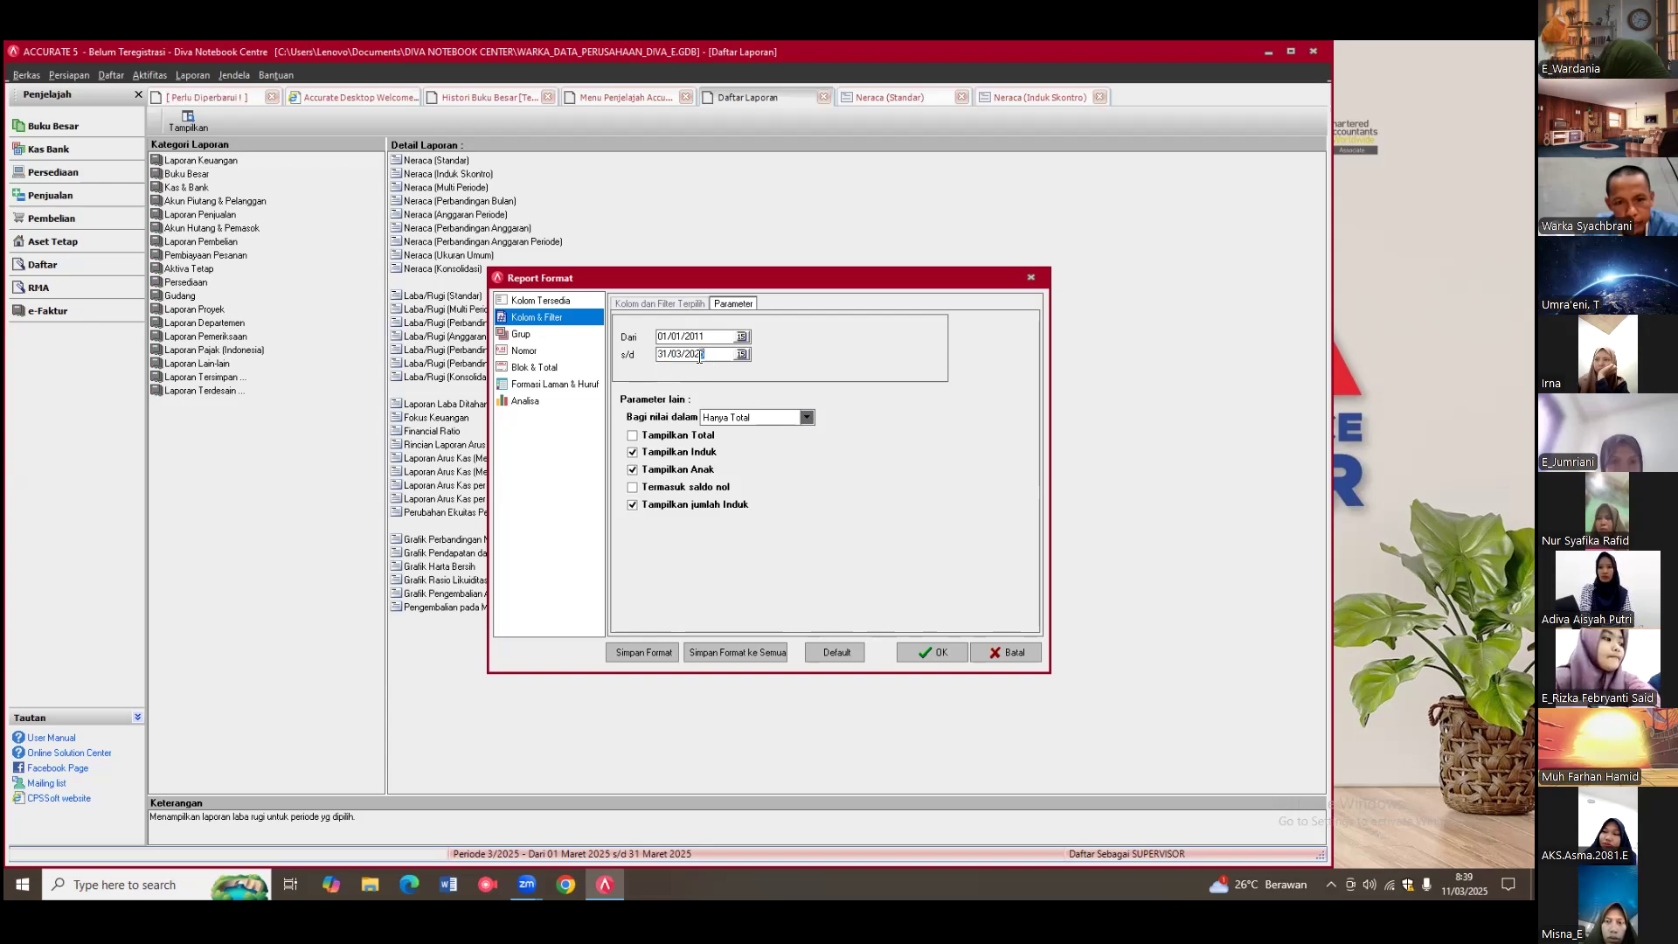
type("11")
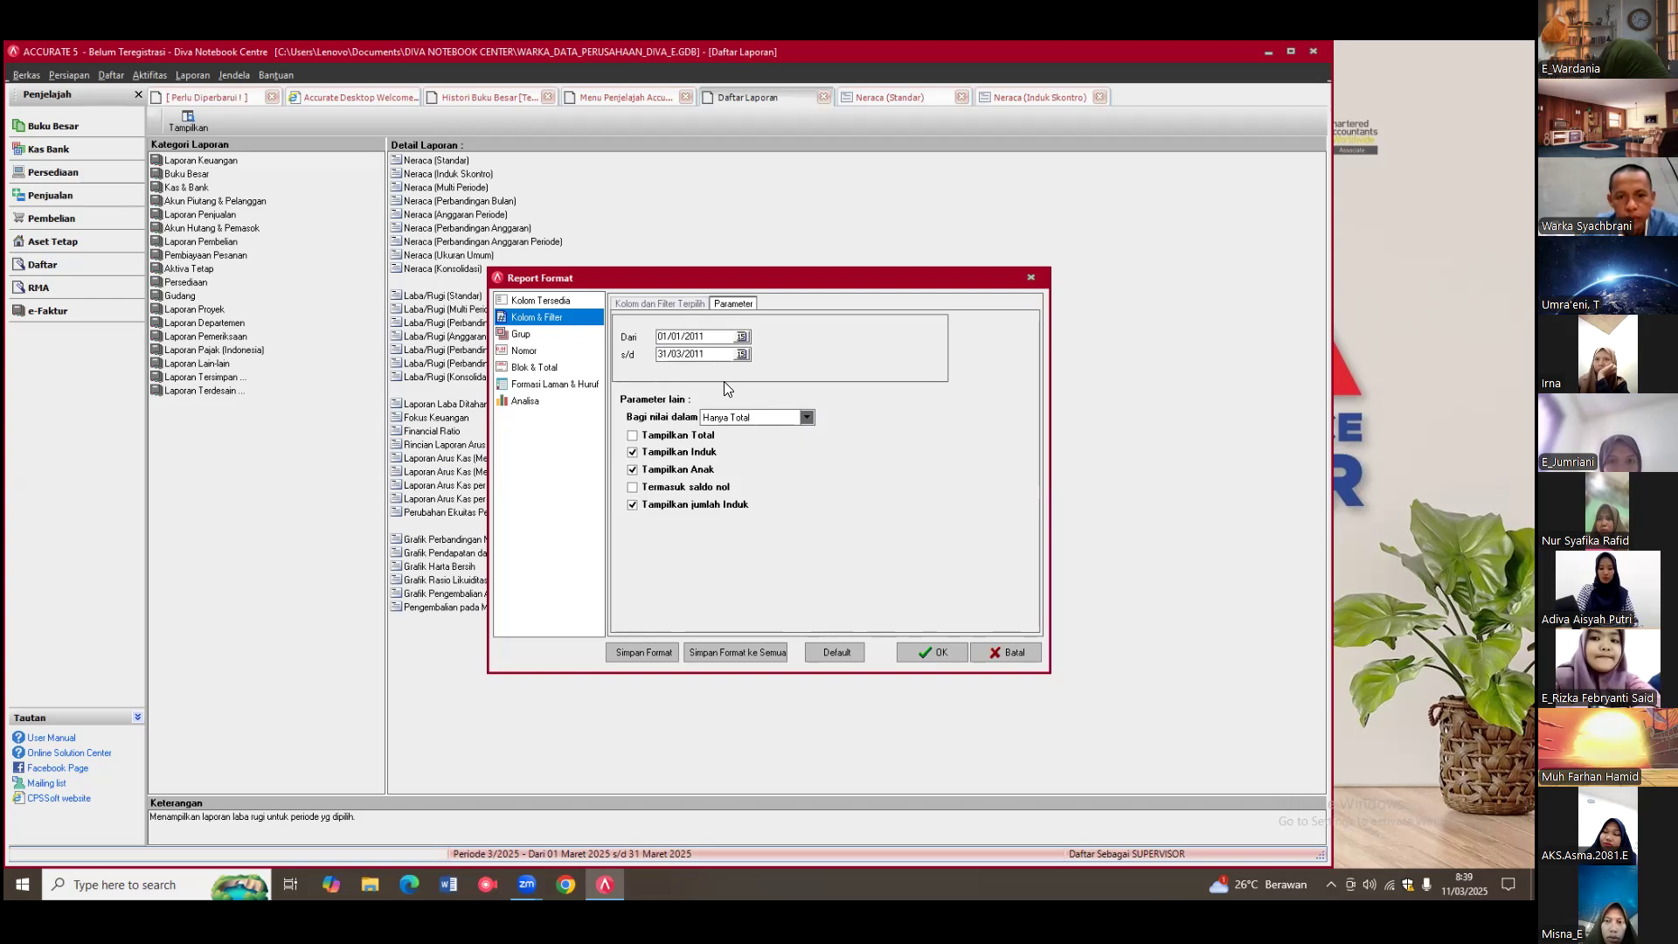
left_click(930, 655)
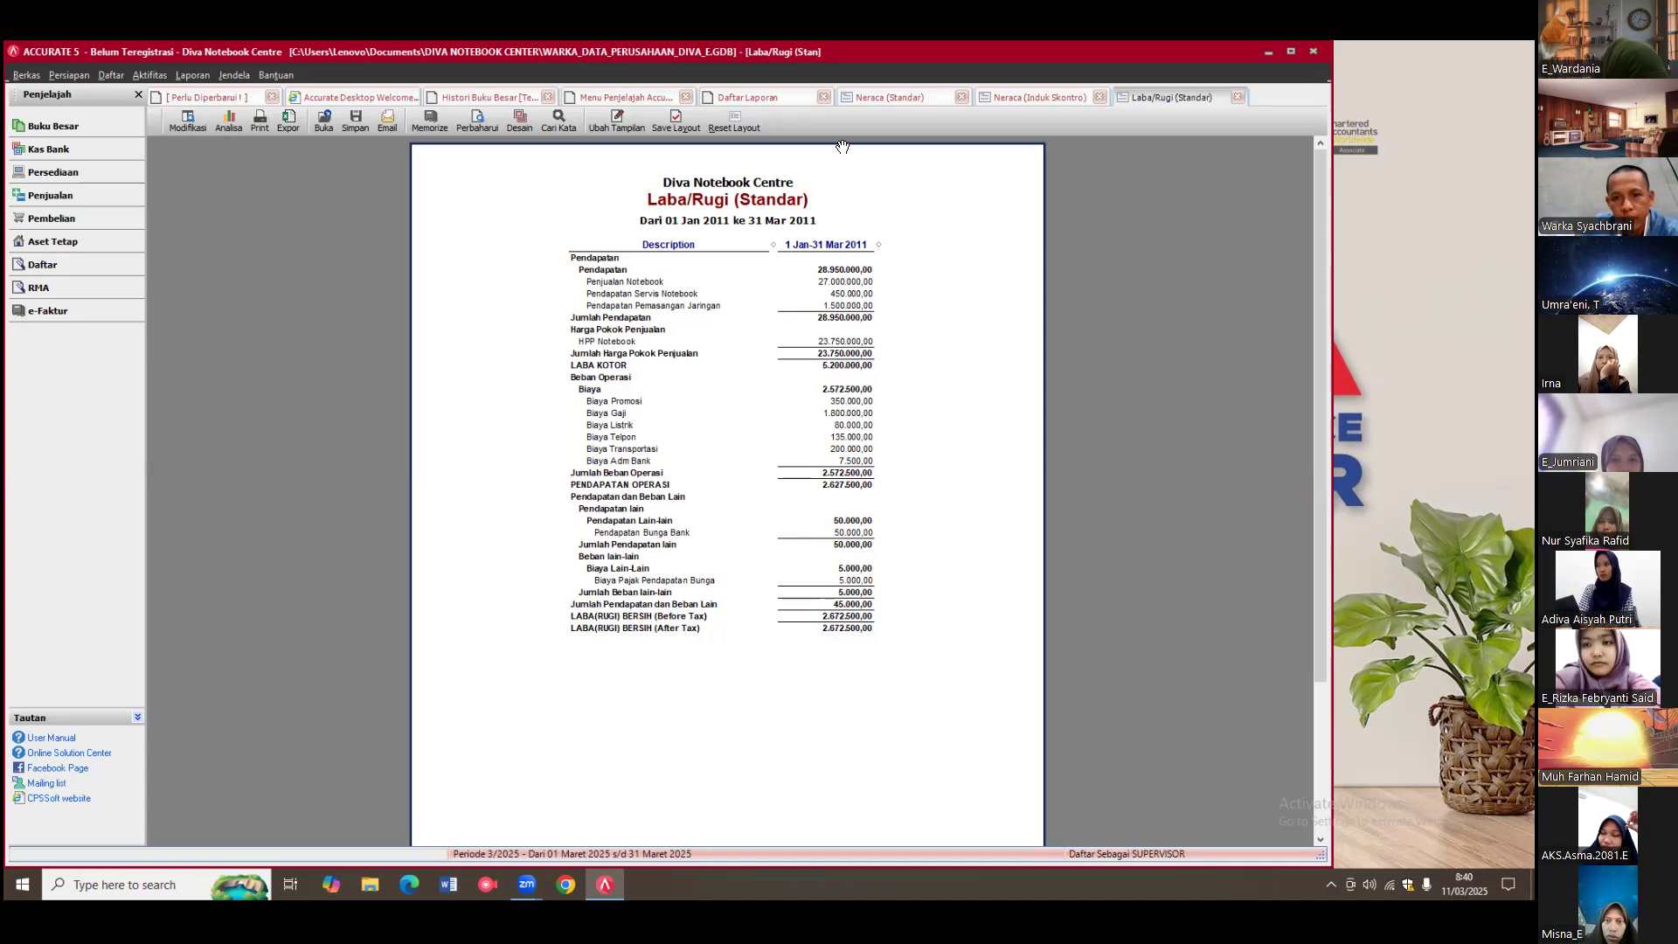
Step: Generate the Laporan Arus Kas (Metode Tak Langsung) cash flow report from period 1 2011 to period 3 2011
left_click(747, 97)
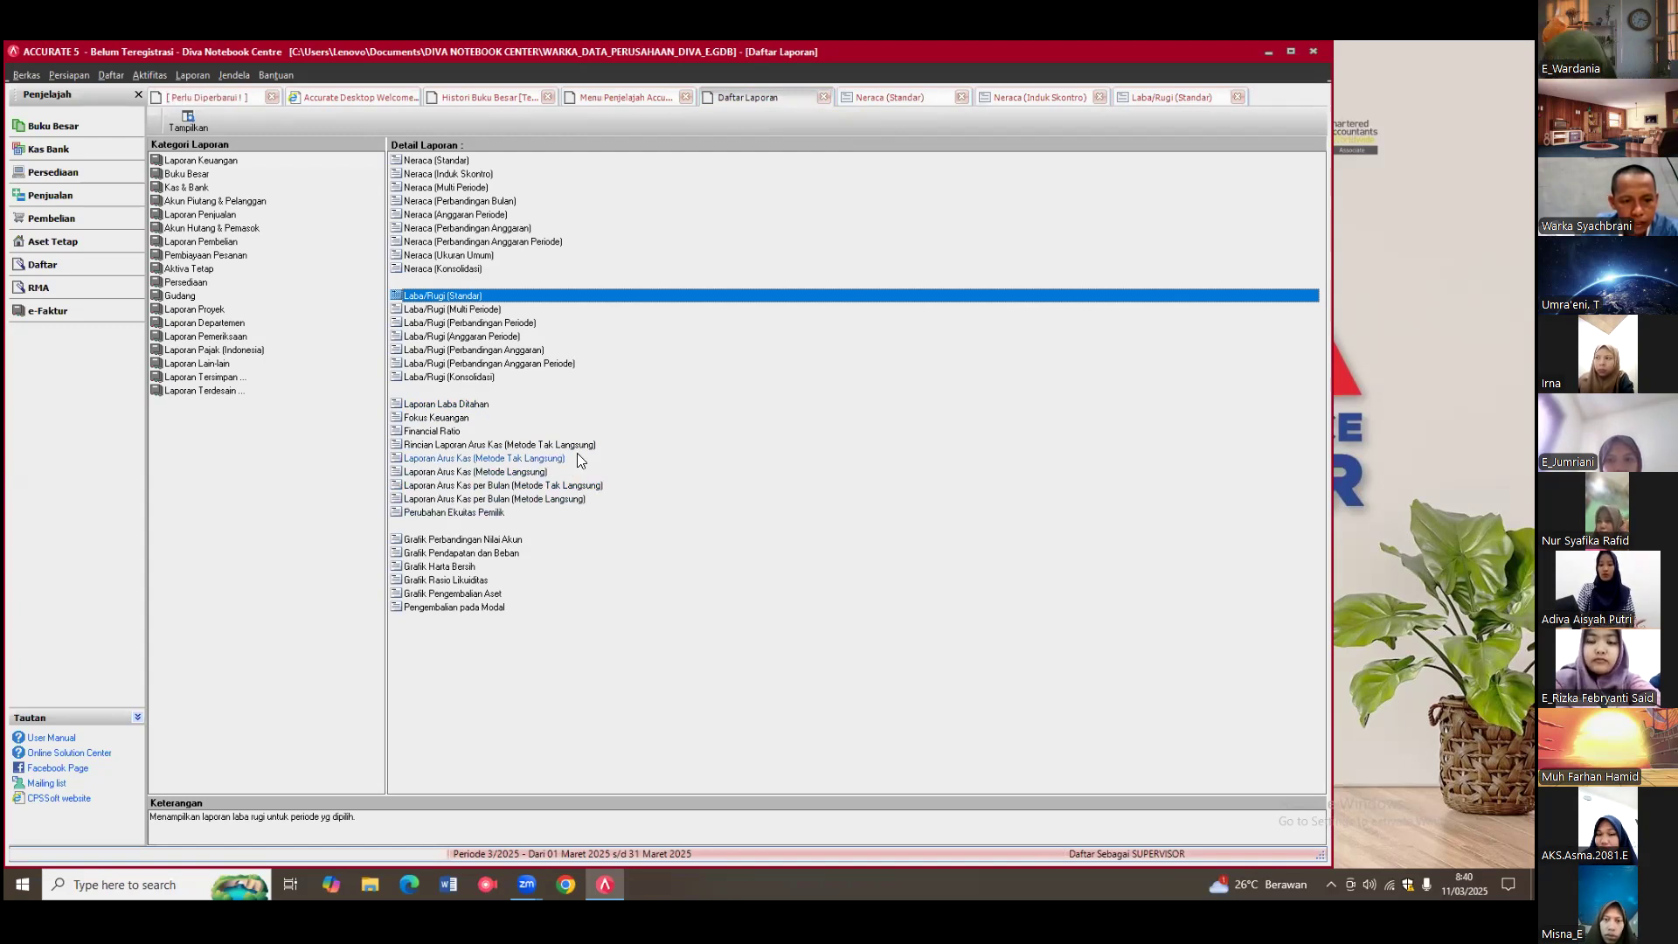
double_click(426, 459)
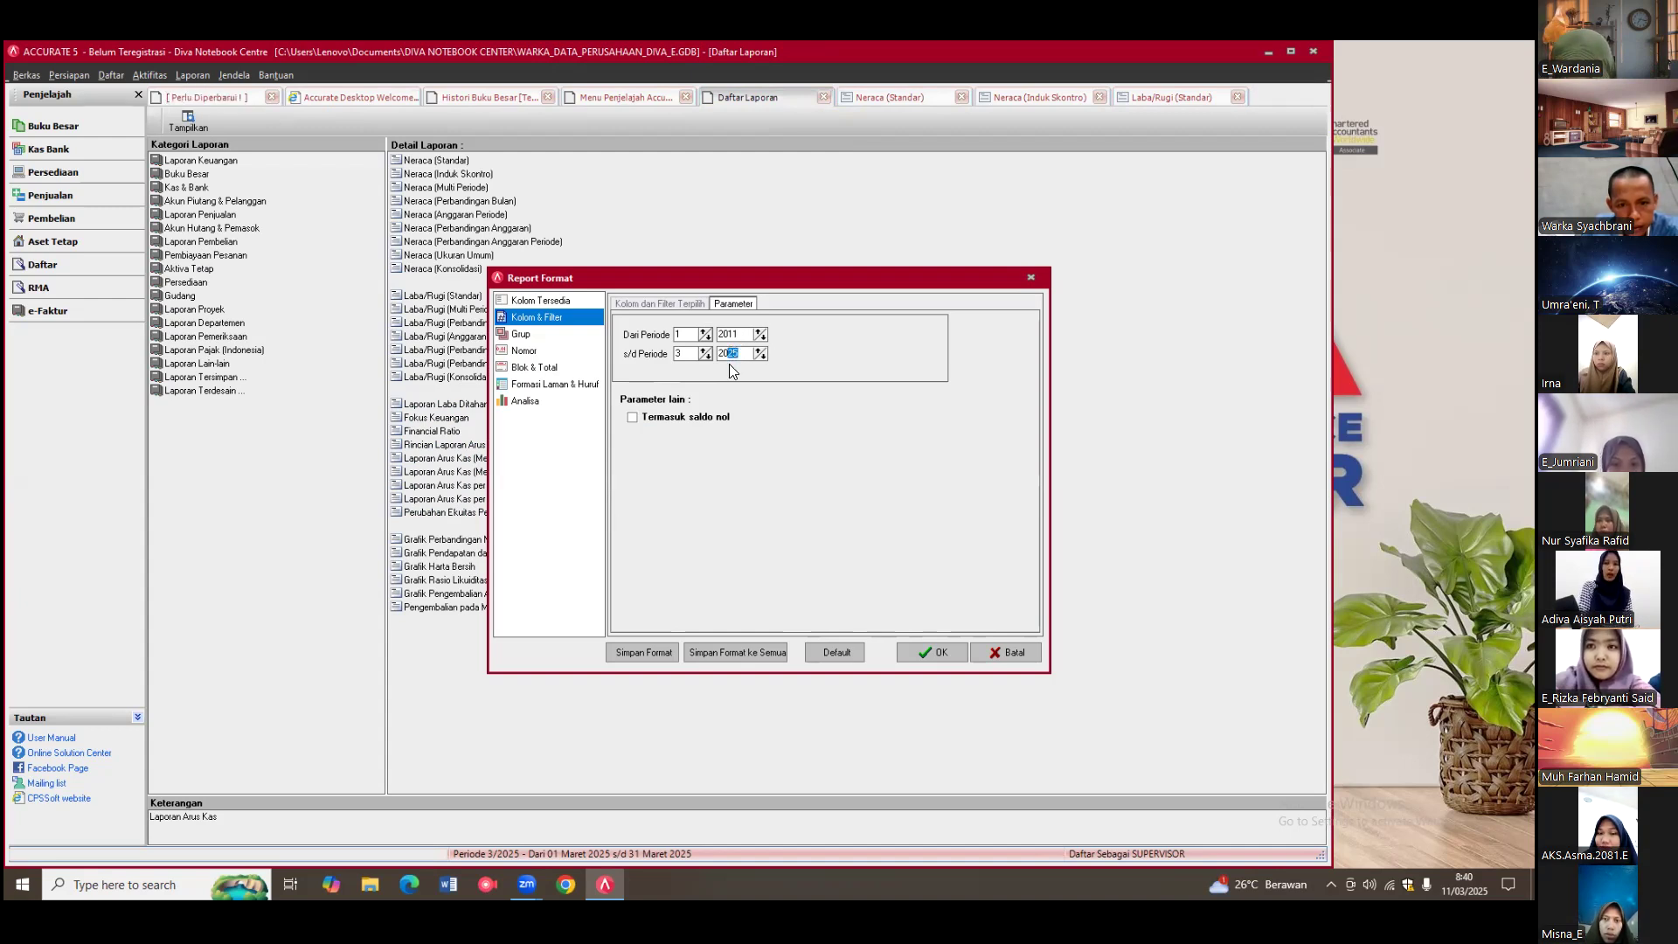
type("11")
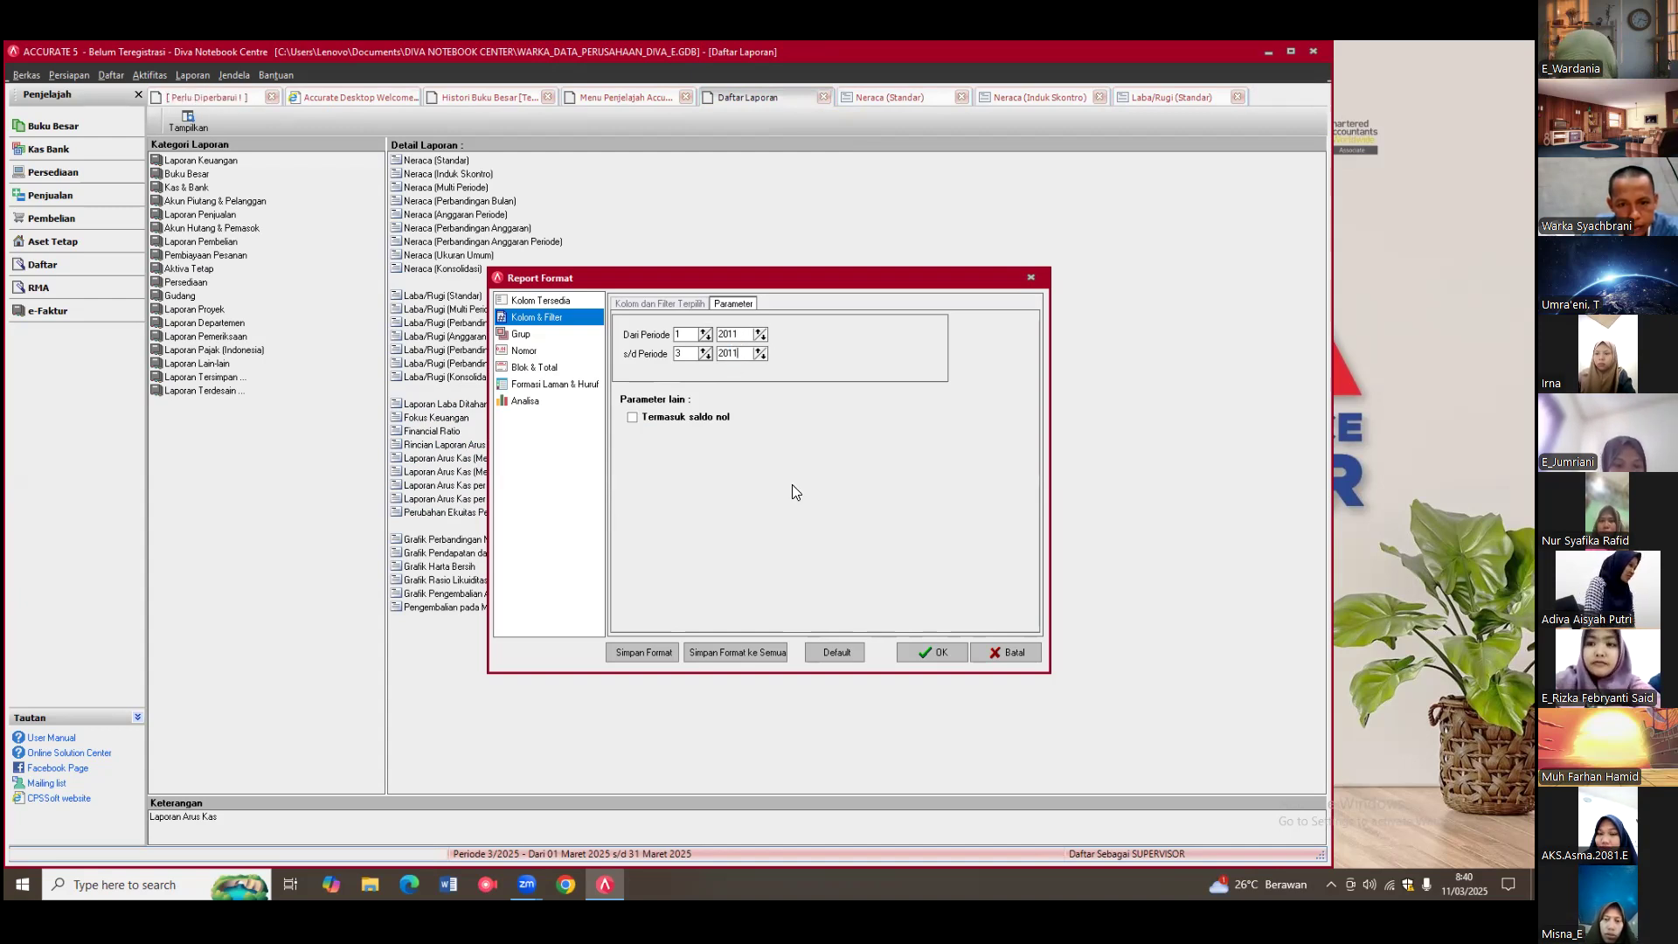
left_click(922, 652)
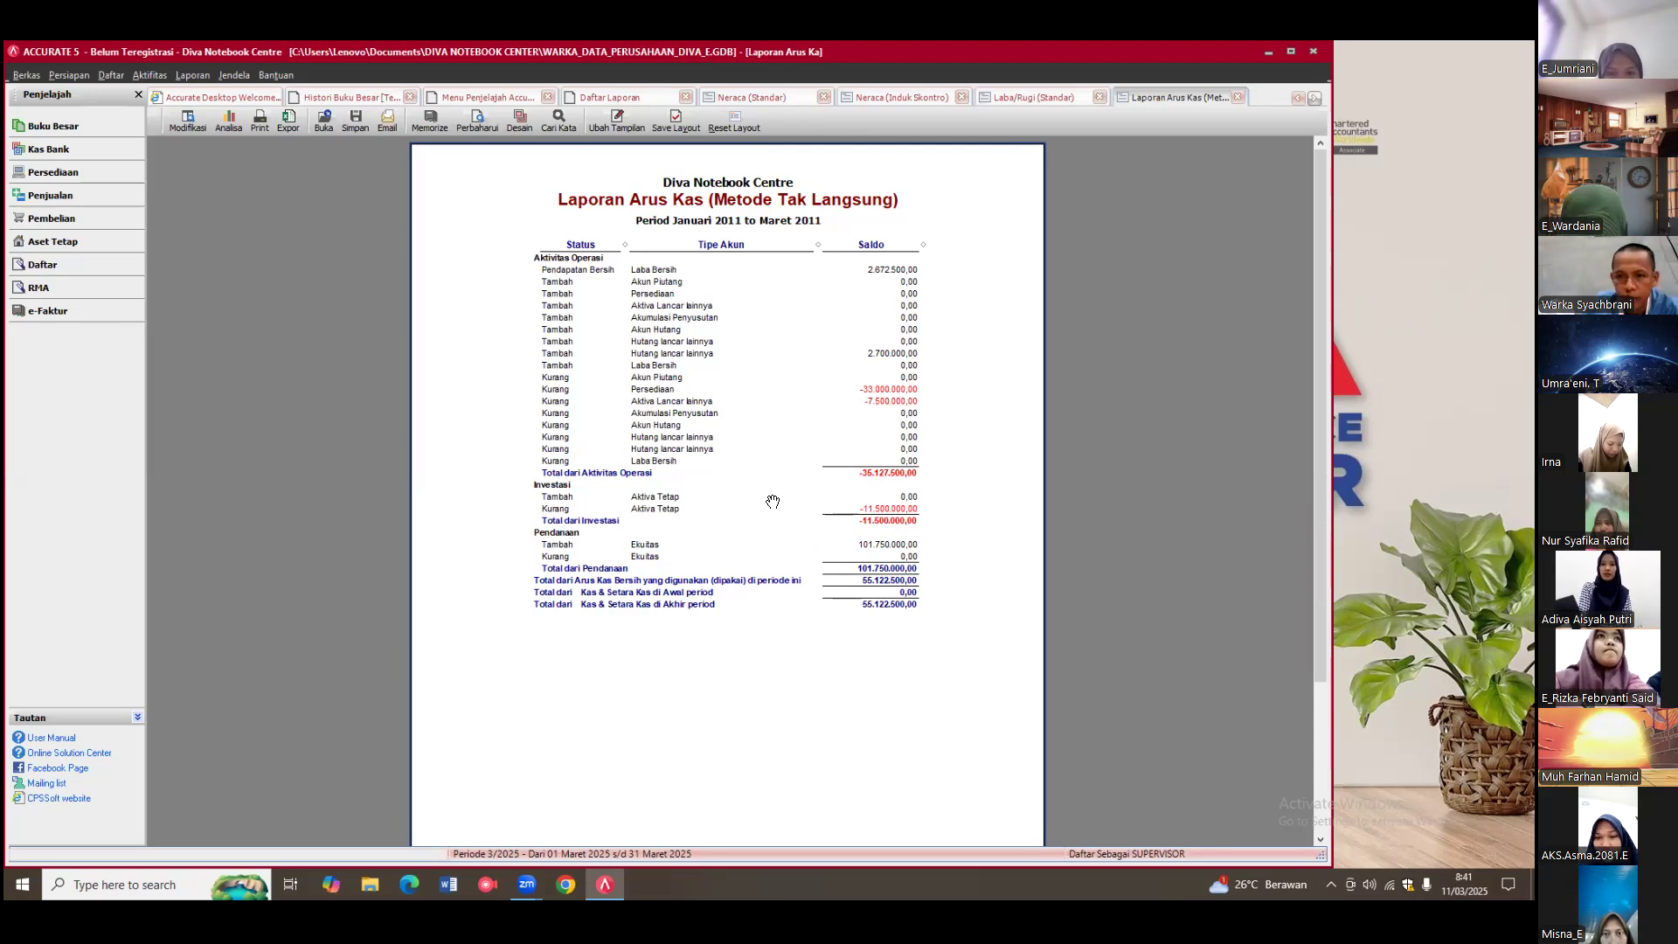
Step: Revisit the Neraca (Standar) report, the report list and the Laba/Rugi (Standar) report
left_click(787, 97)
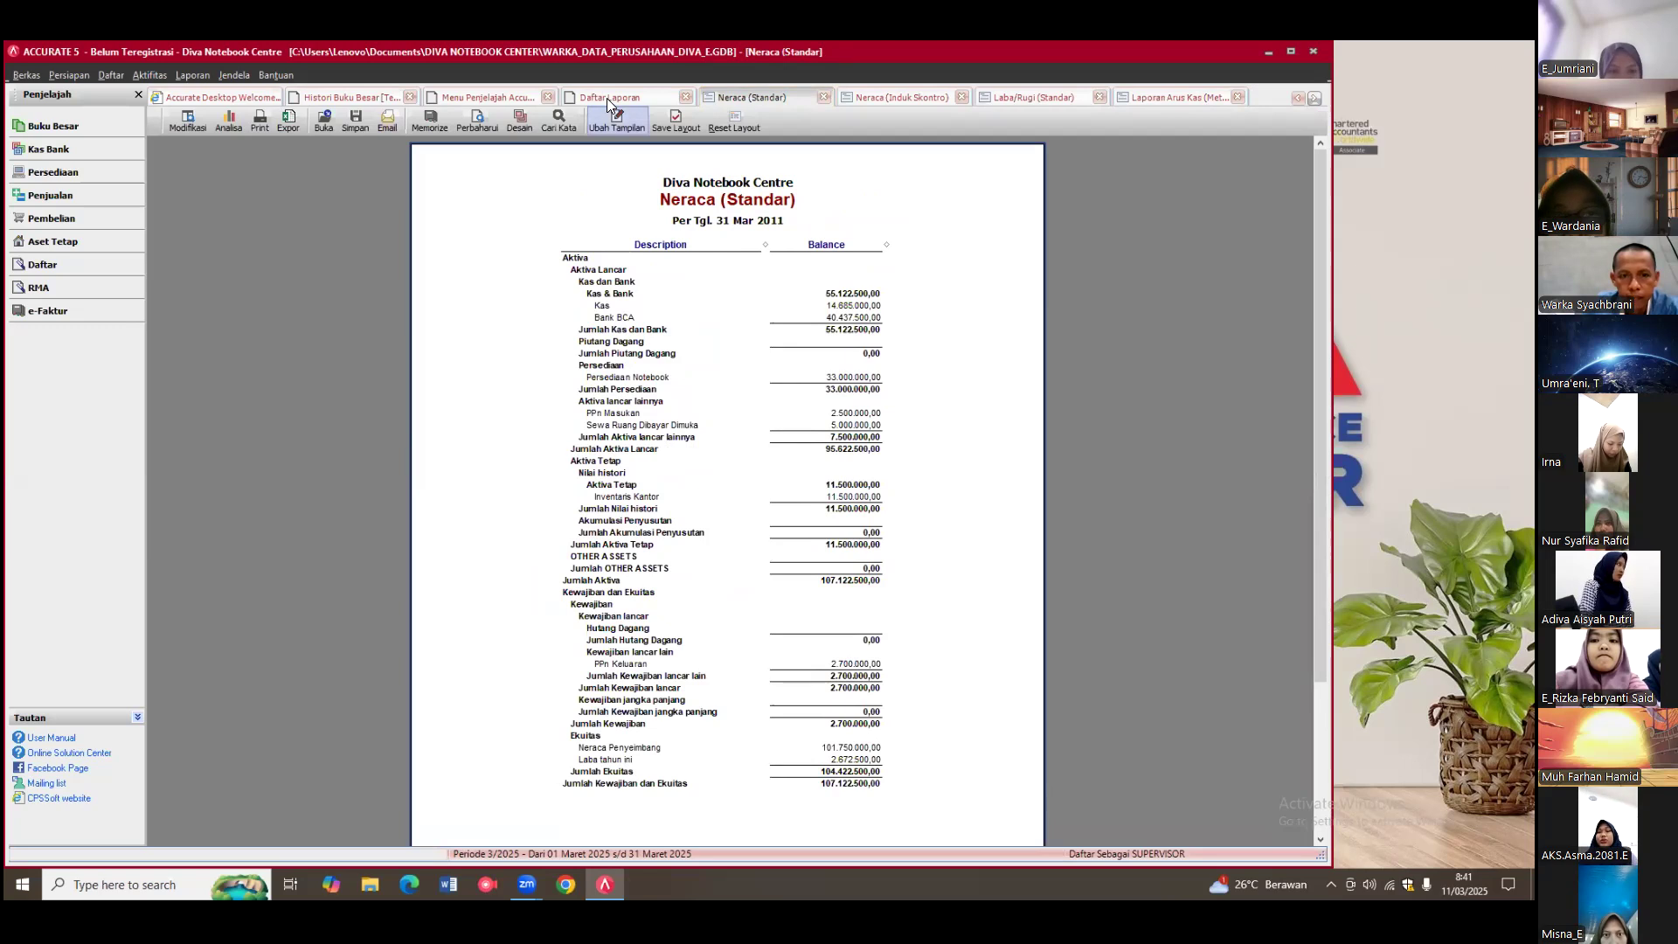
left_click(609, 98)
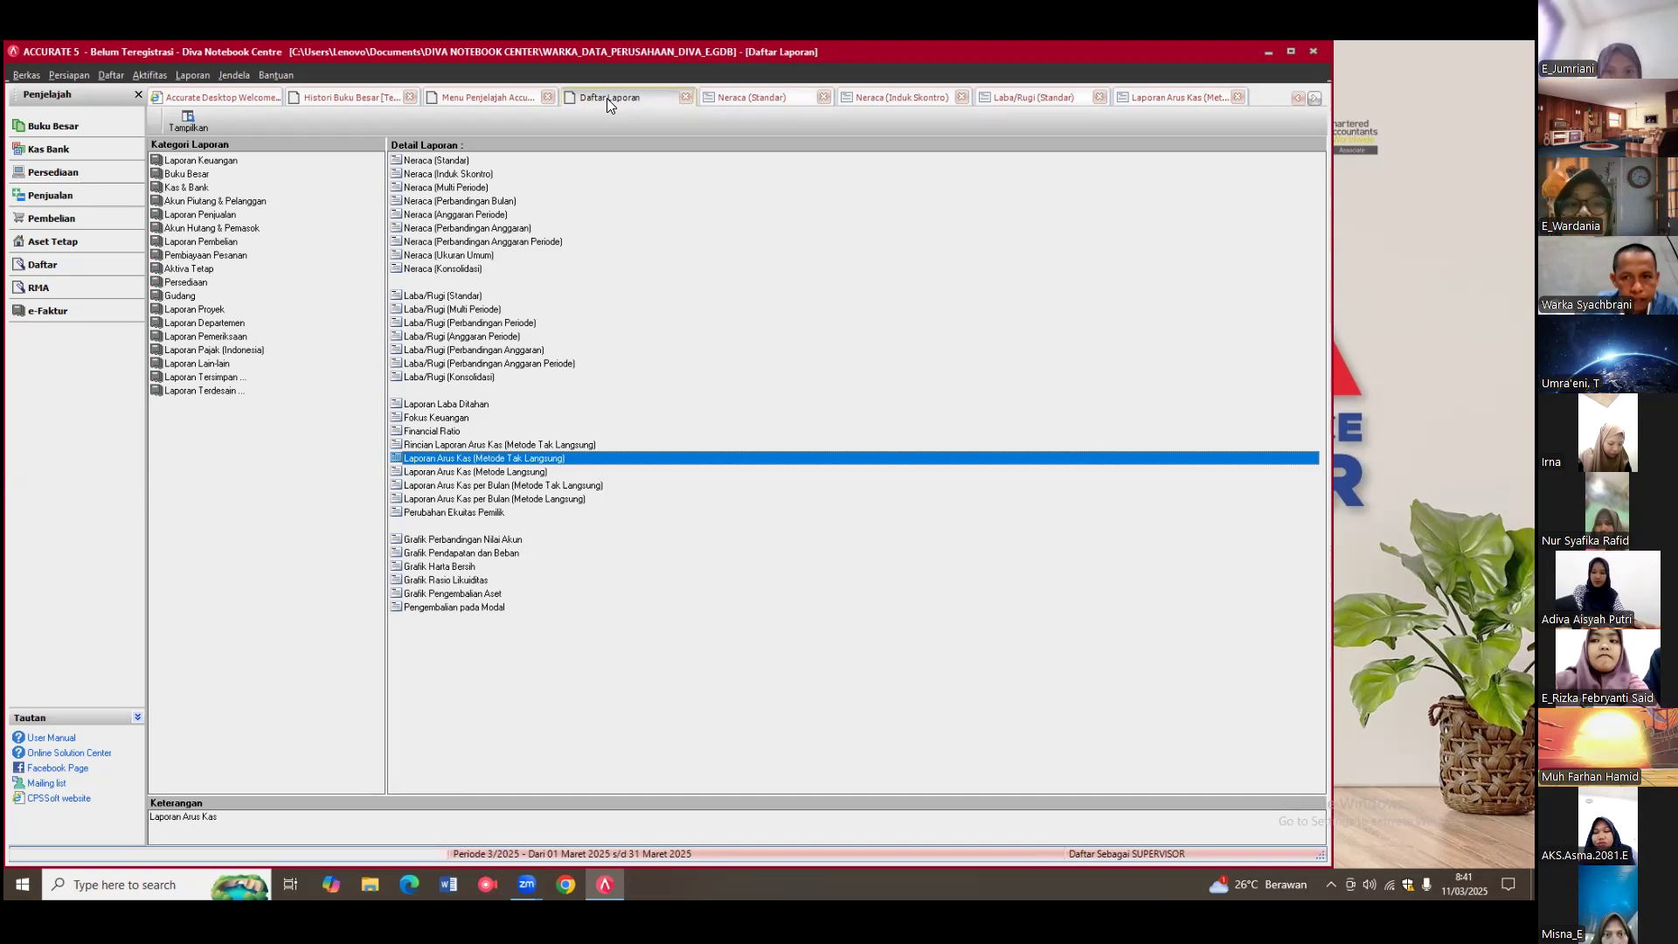
left_click(1036, 96)
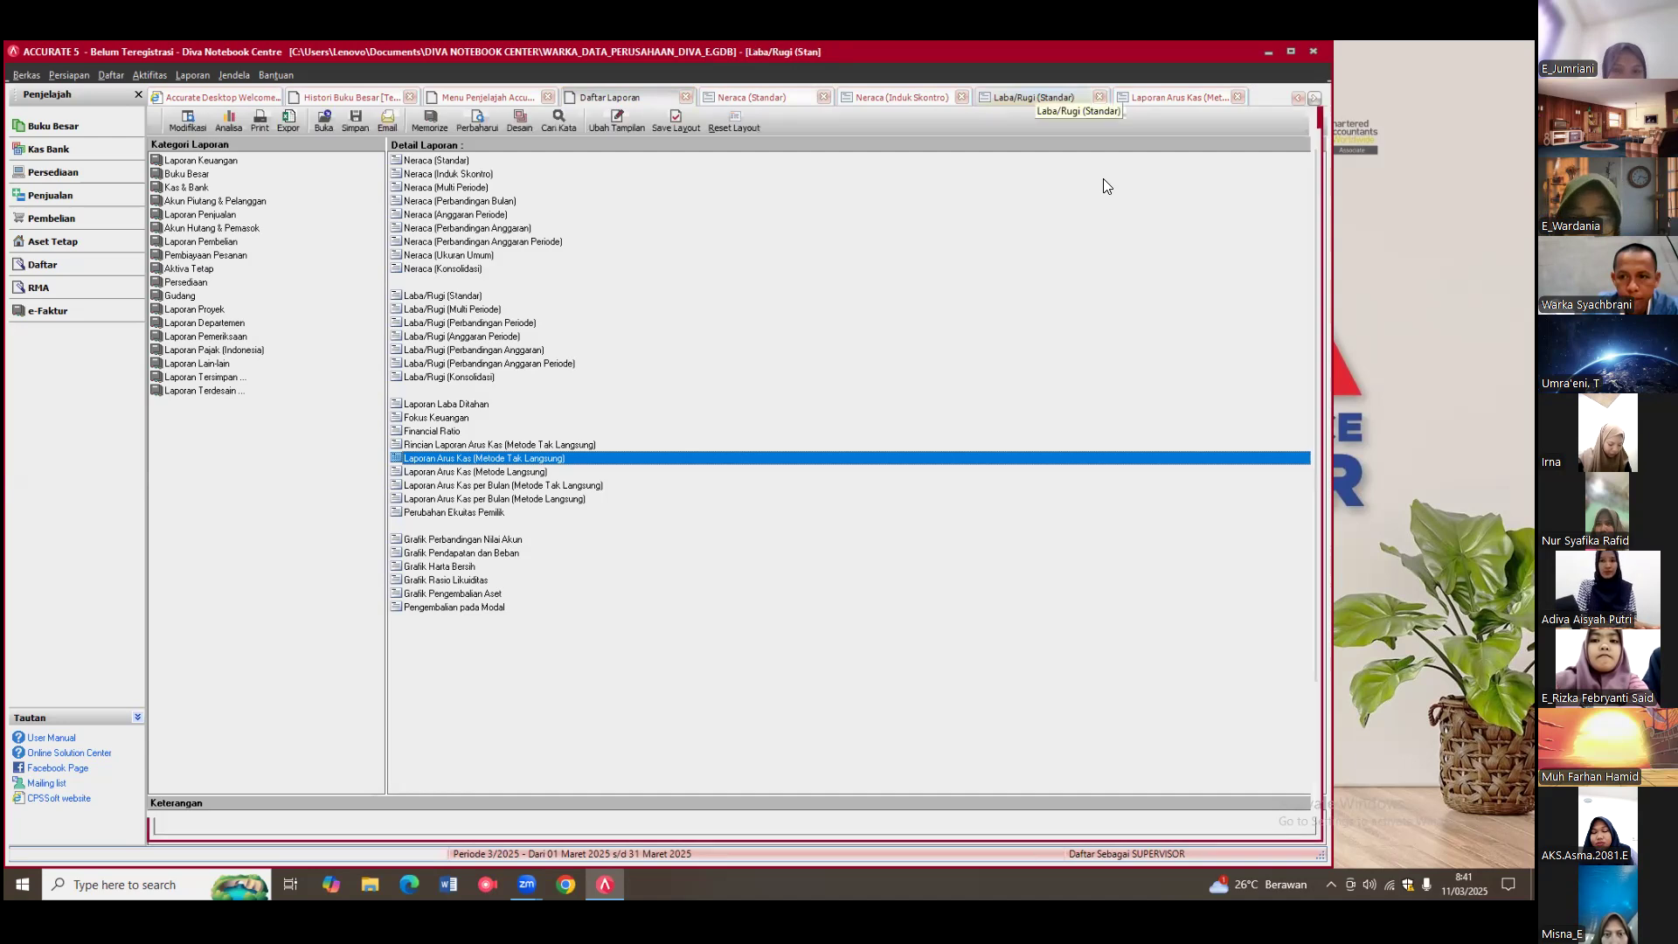
Step: Revisit the Neraca (Induk Skontro) balance sheet and generate the Perubahan Ekuitas Pemilik report for 01/01/2011 to 31/03/2011
left_click(917, 97)
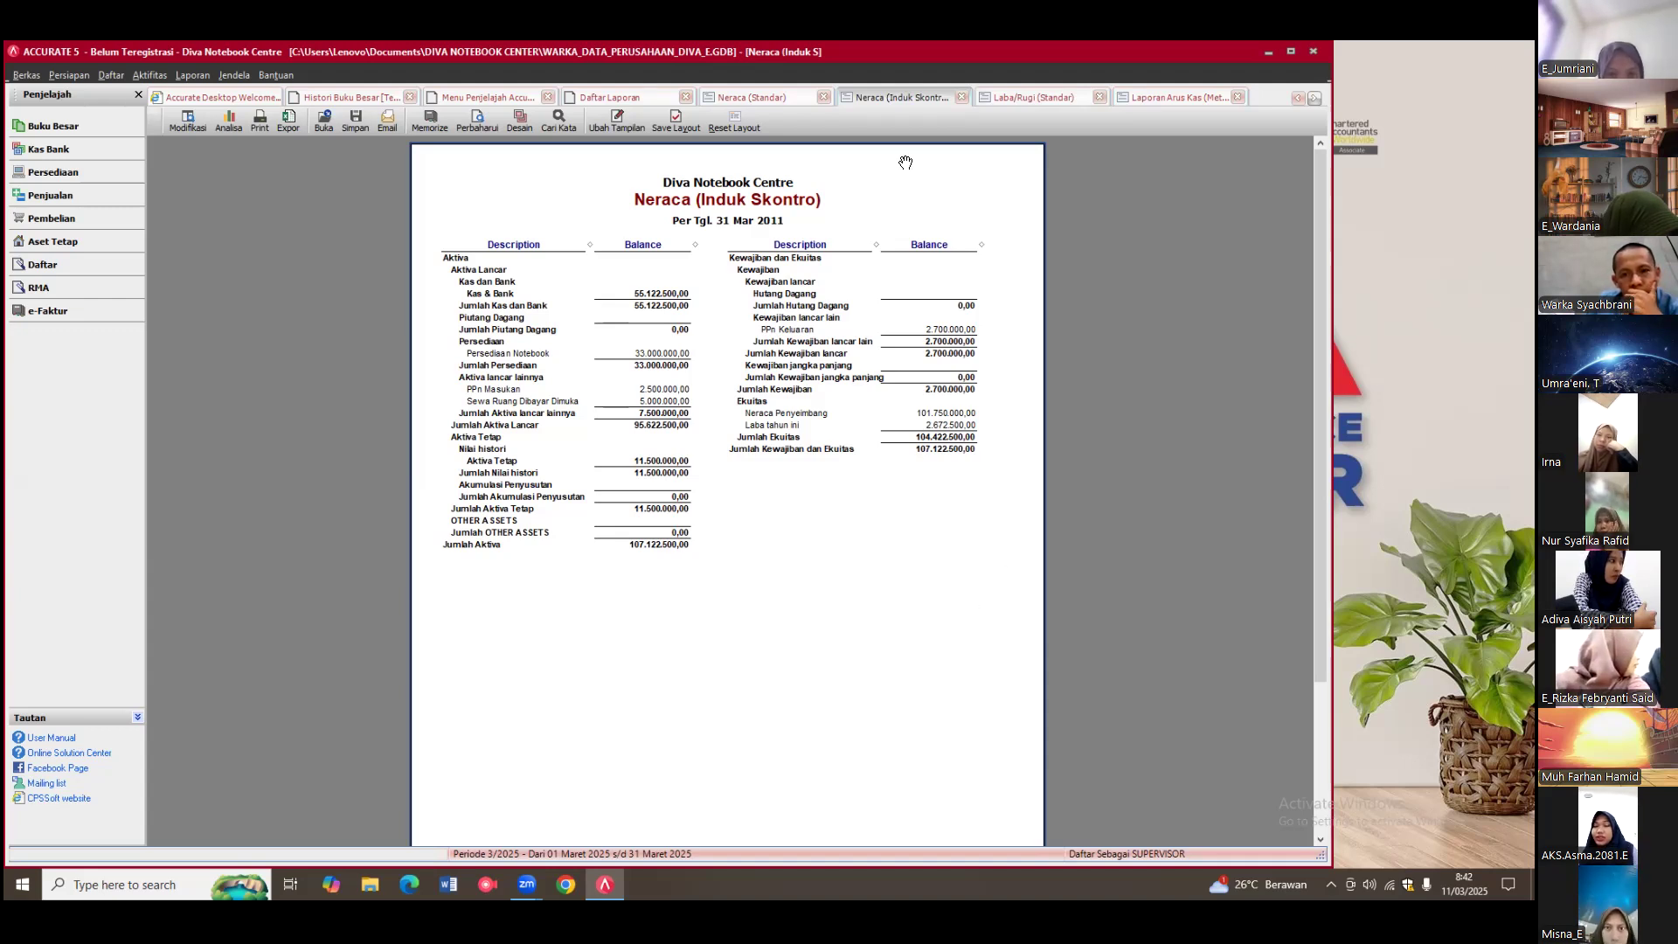
left_click(591, 99)
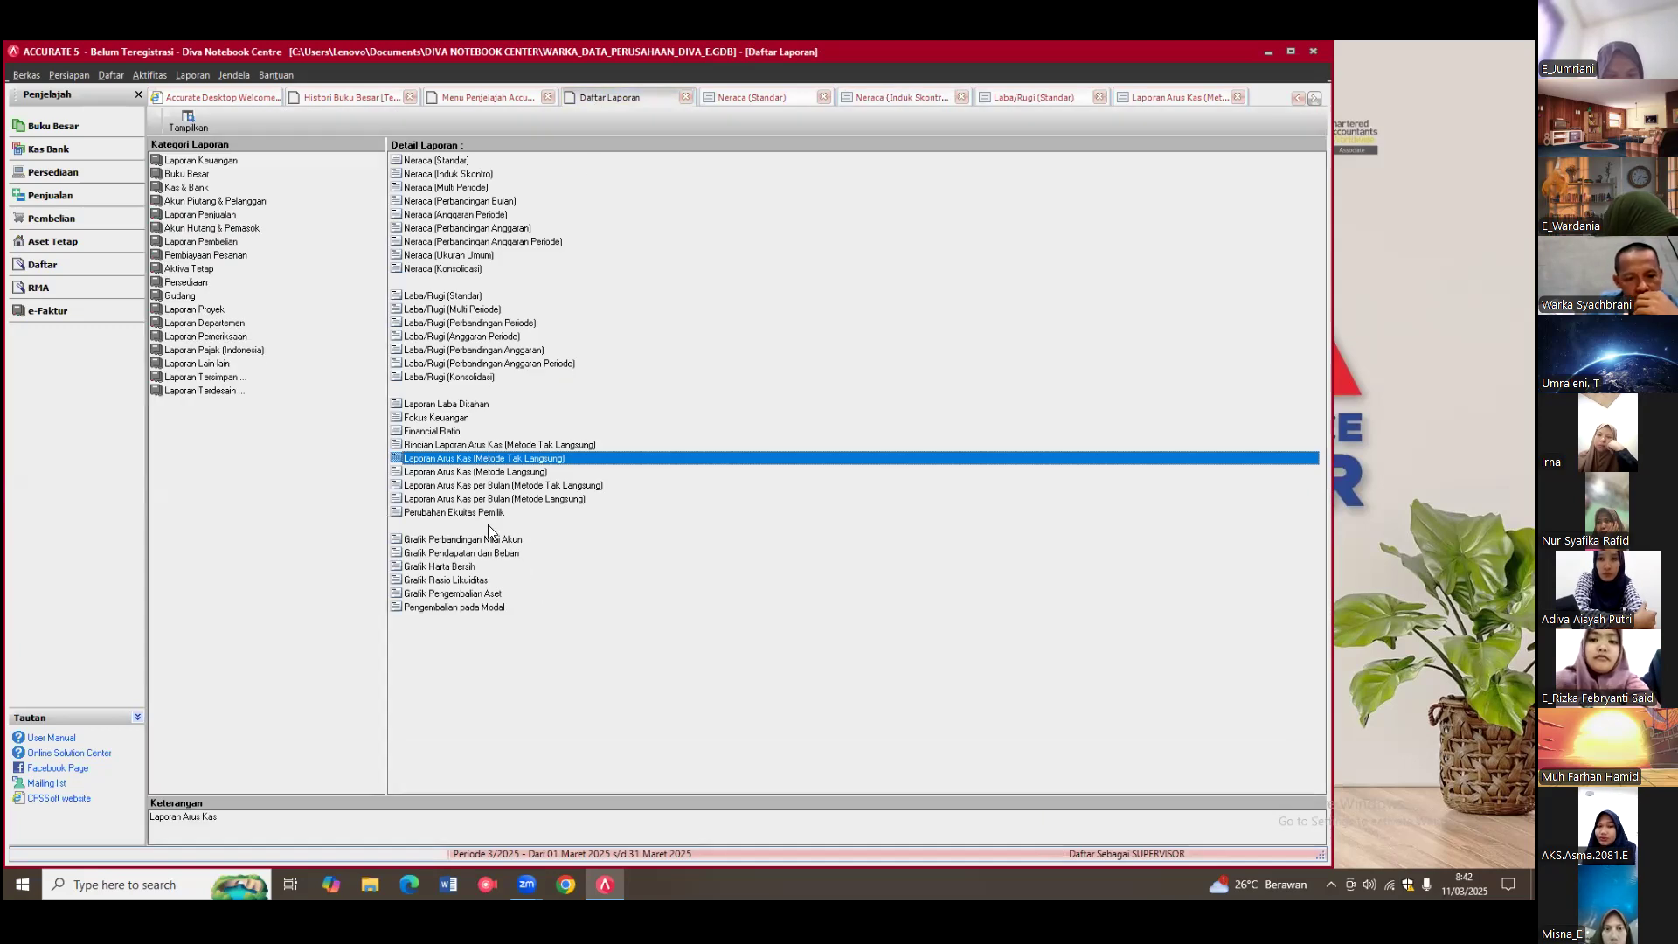
left_click(484, 513)
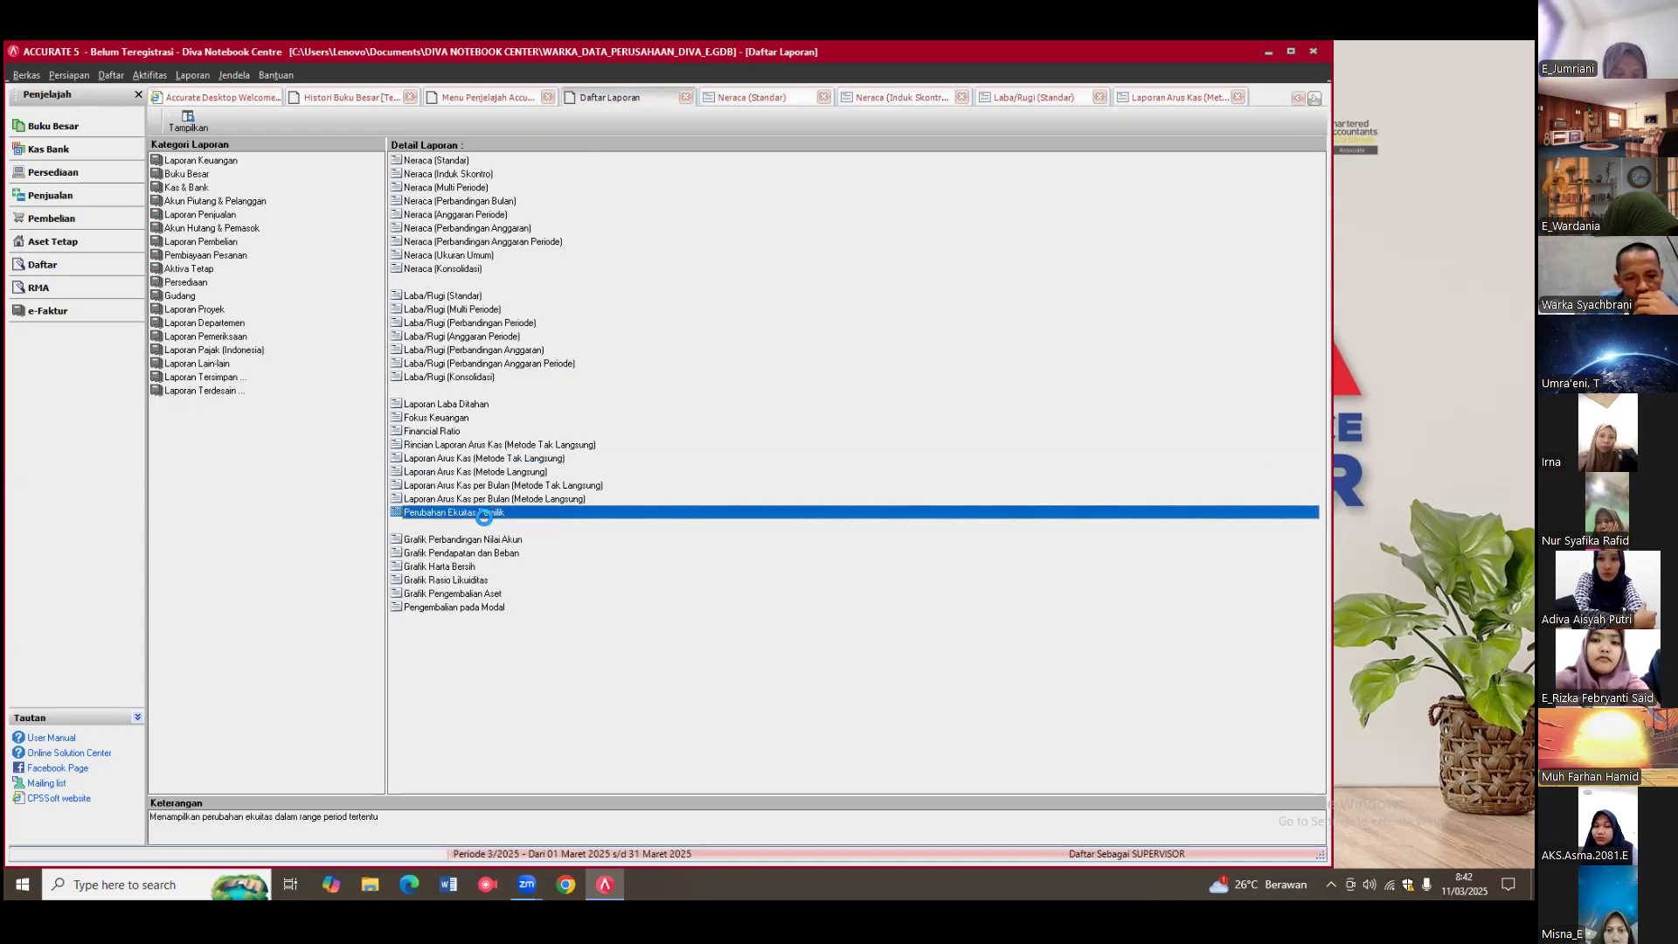
double_click(485, 515)
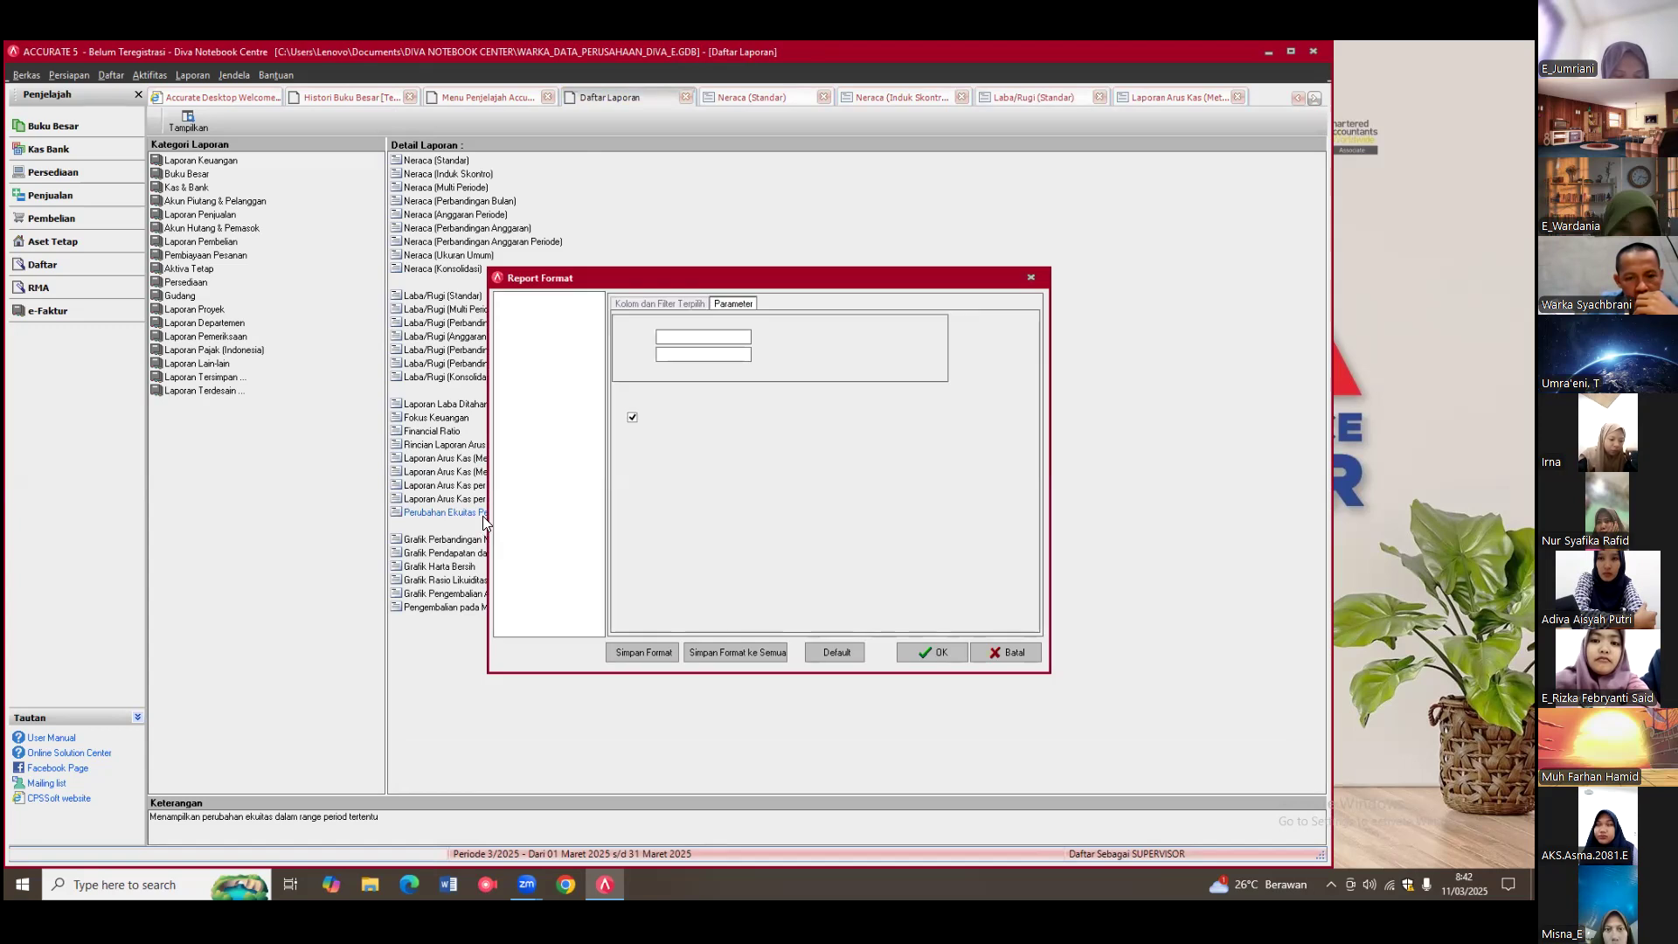
left_click(678, 338)
key("BackSpace")
type("1/2011")
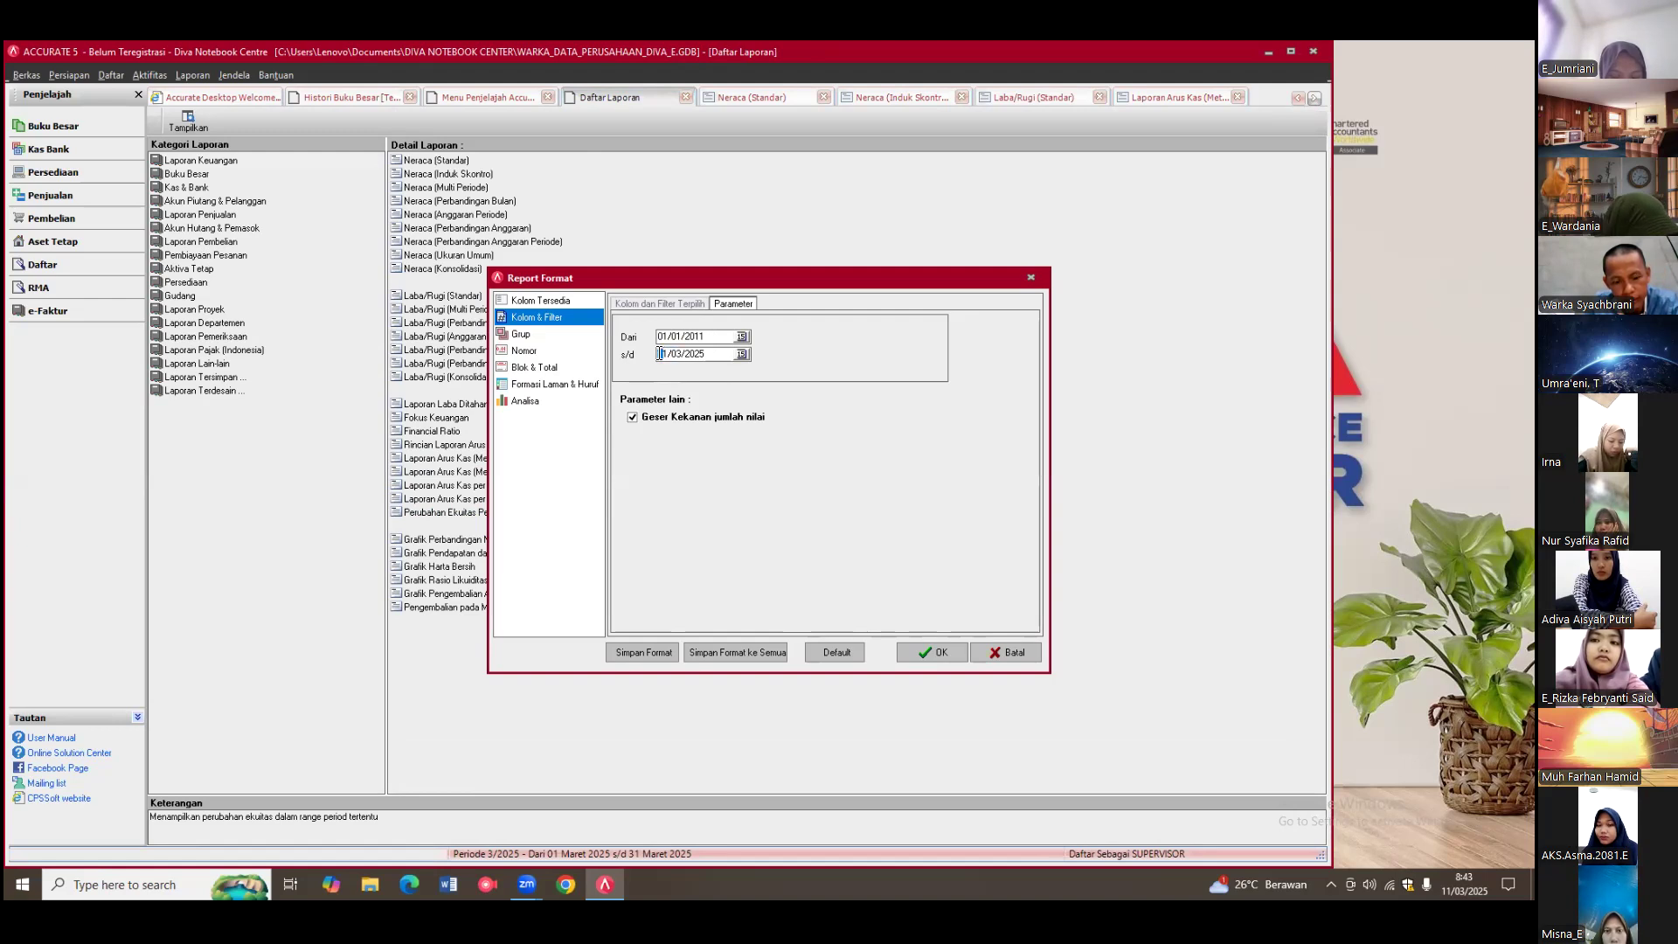
left_click_drag(709, 359, 695, 360)
type("11")
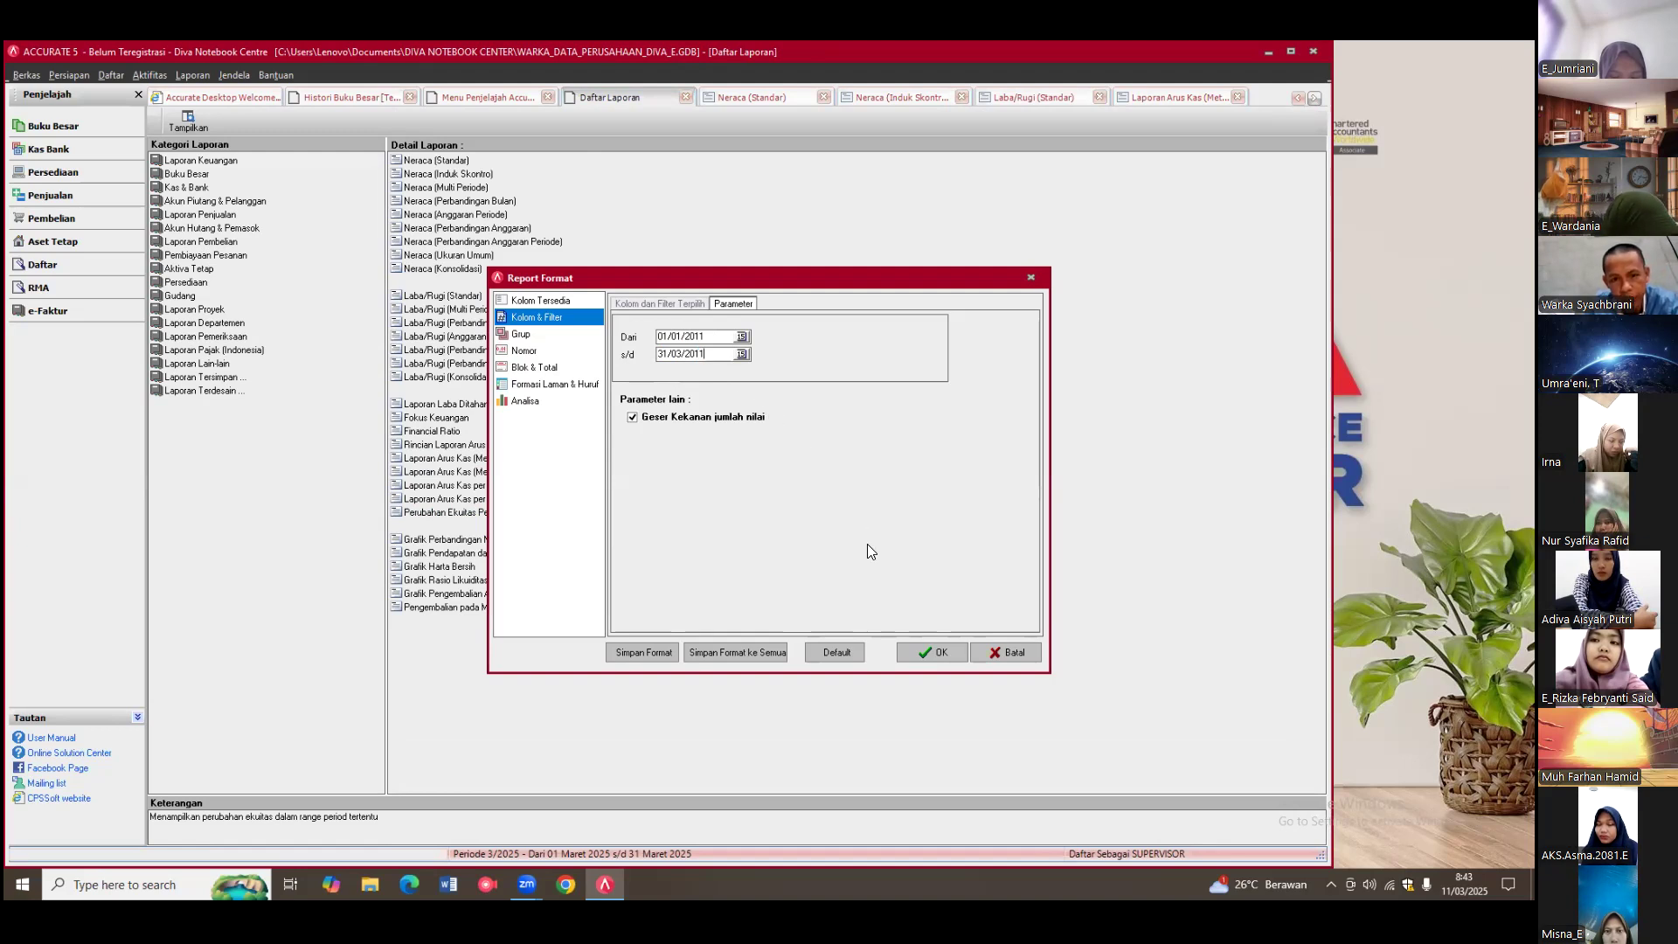
left_click(915, 651)
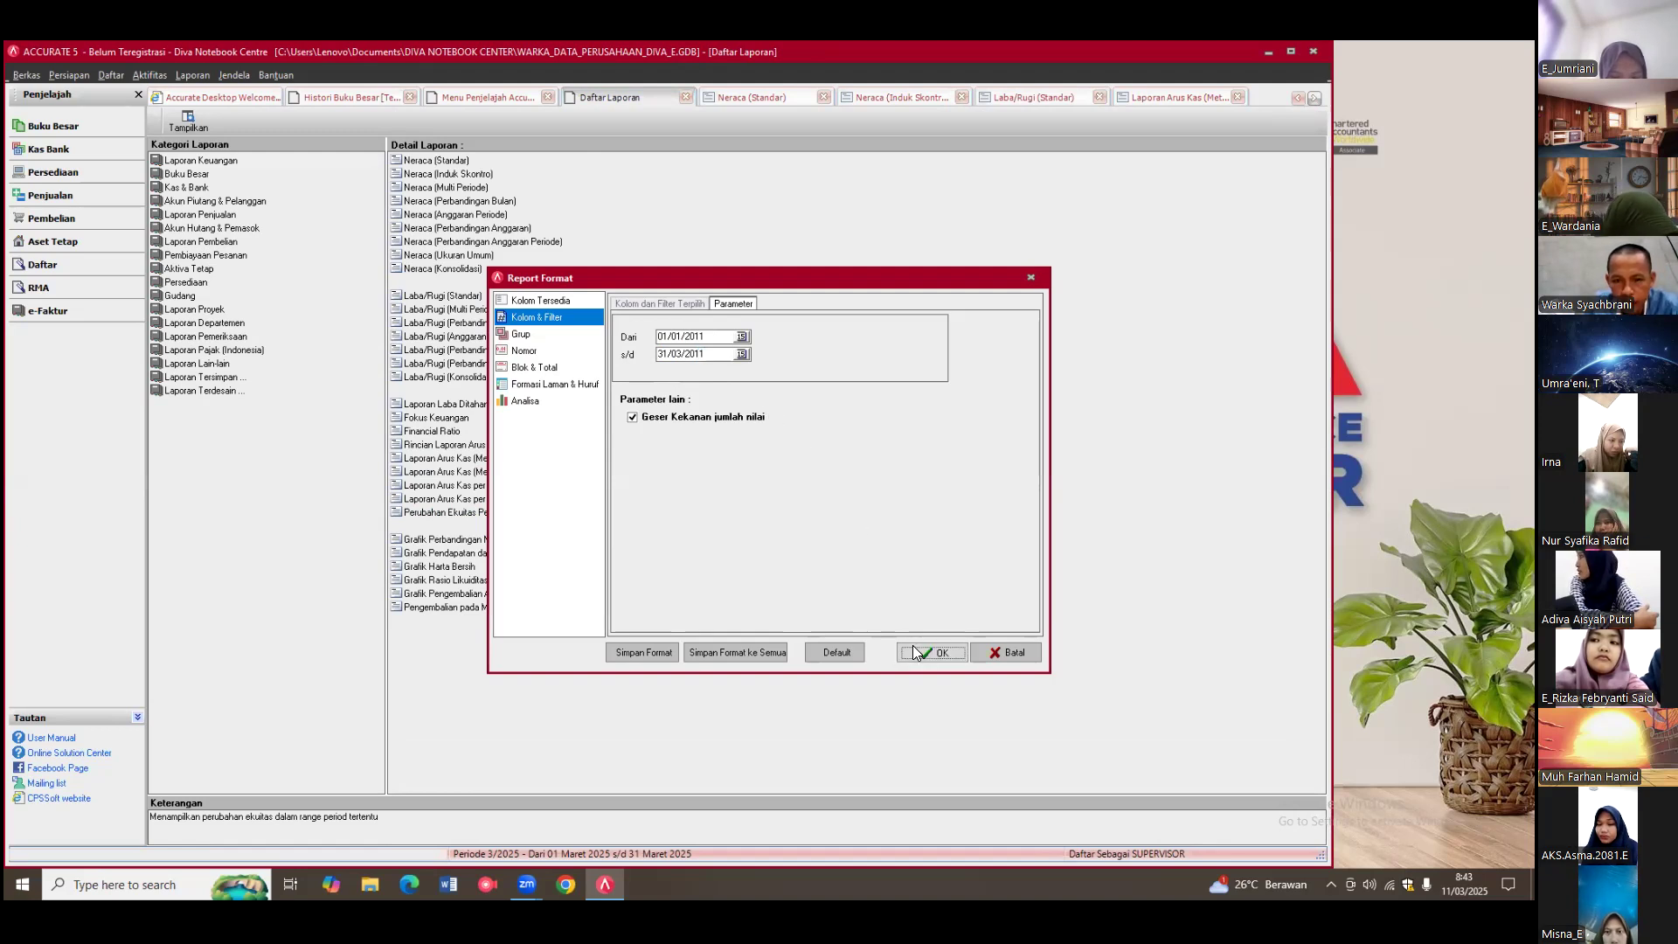